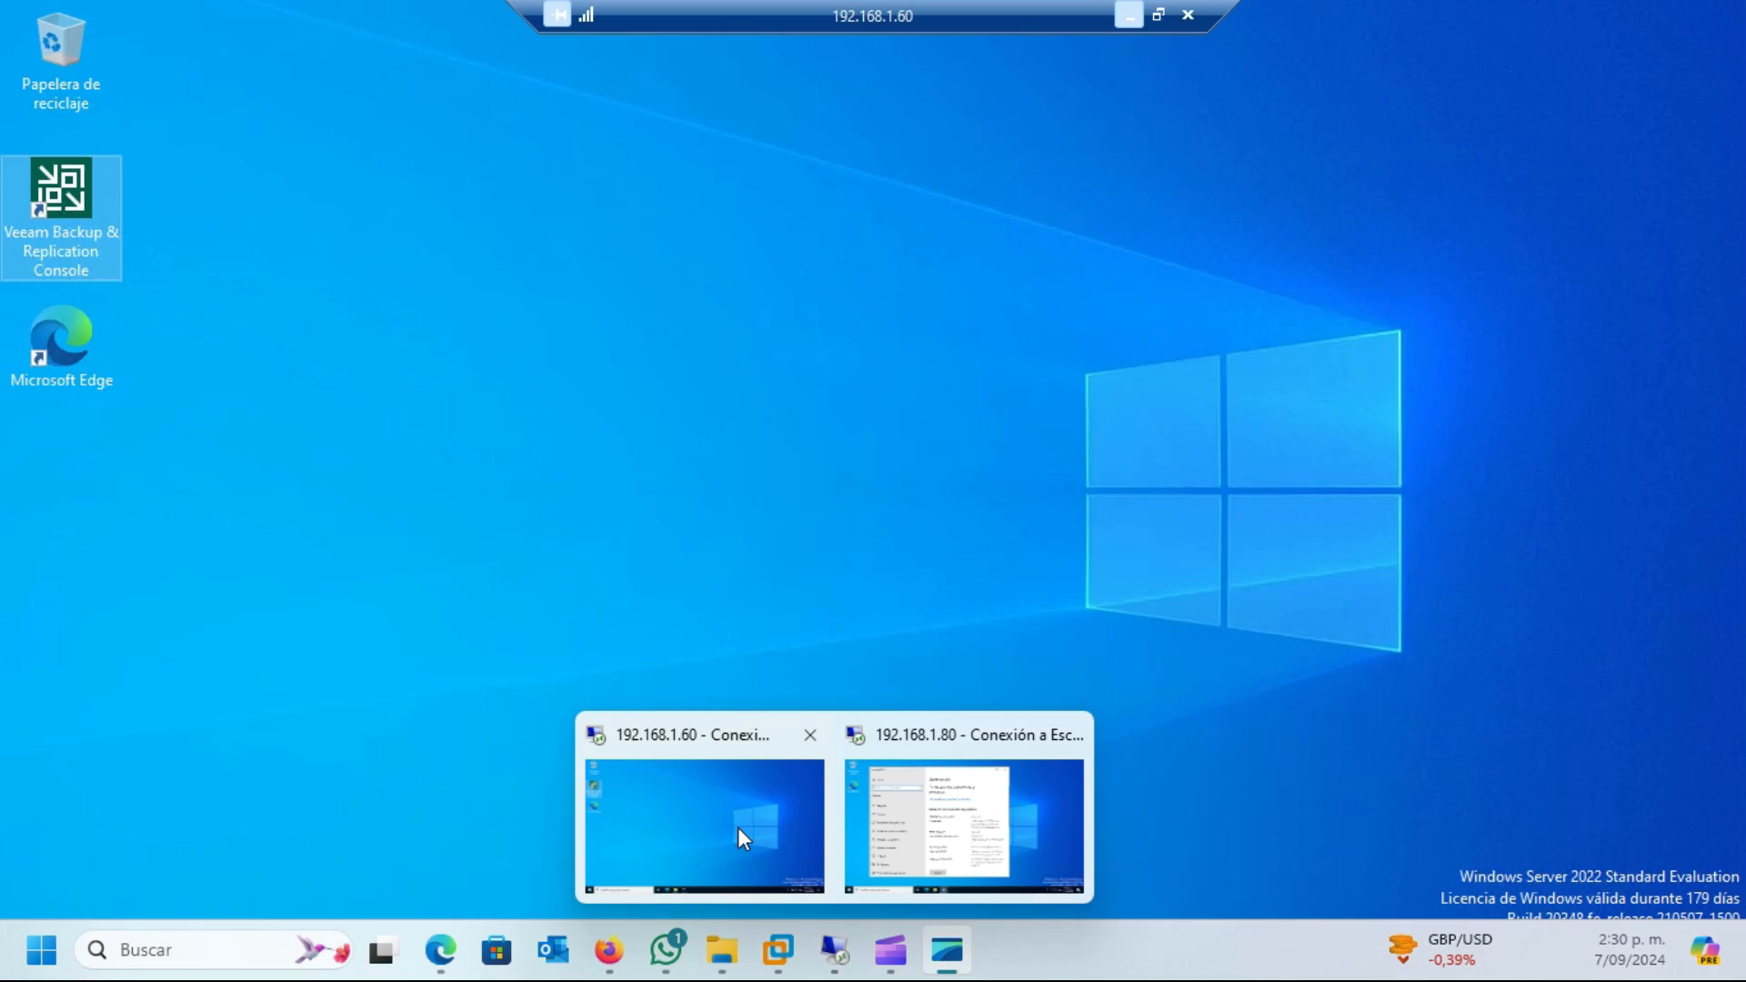
In the 192.168.1.60 remote session, open the Veeam console and connect to localhost on port 9392 with Windows session authentication
left_click(738, 827)
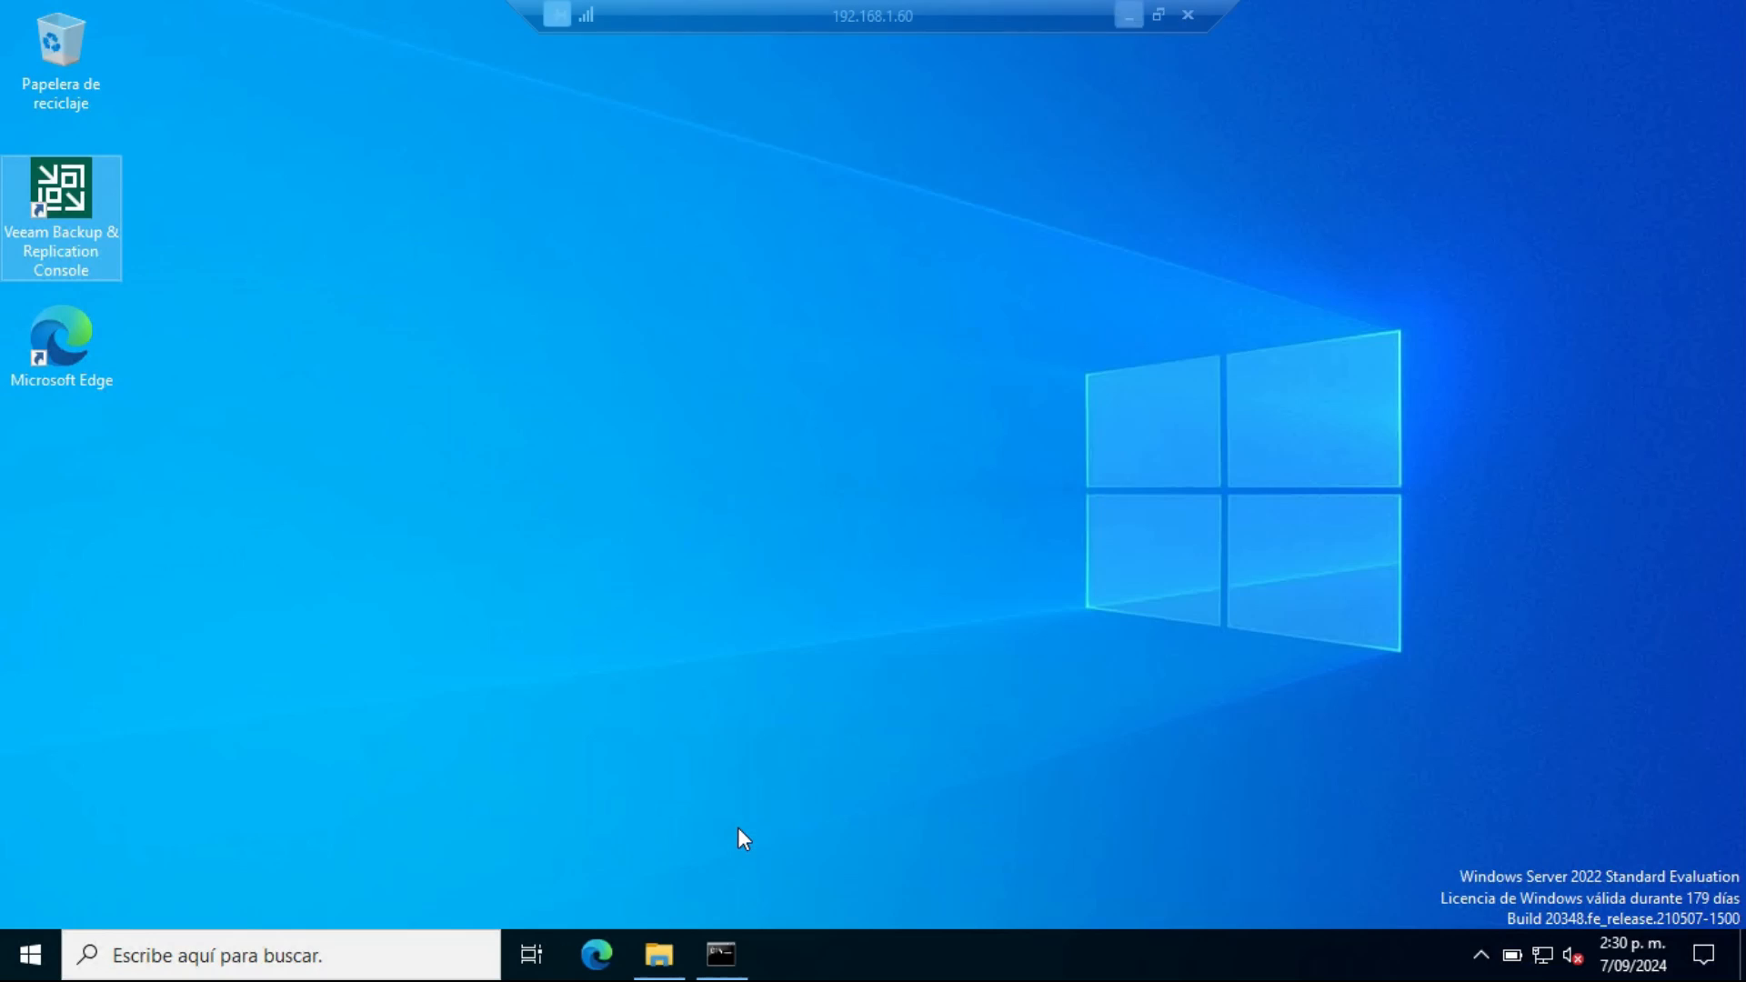
left_click(712, 355)
double_click(62, 200)
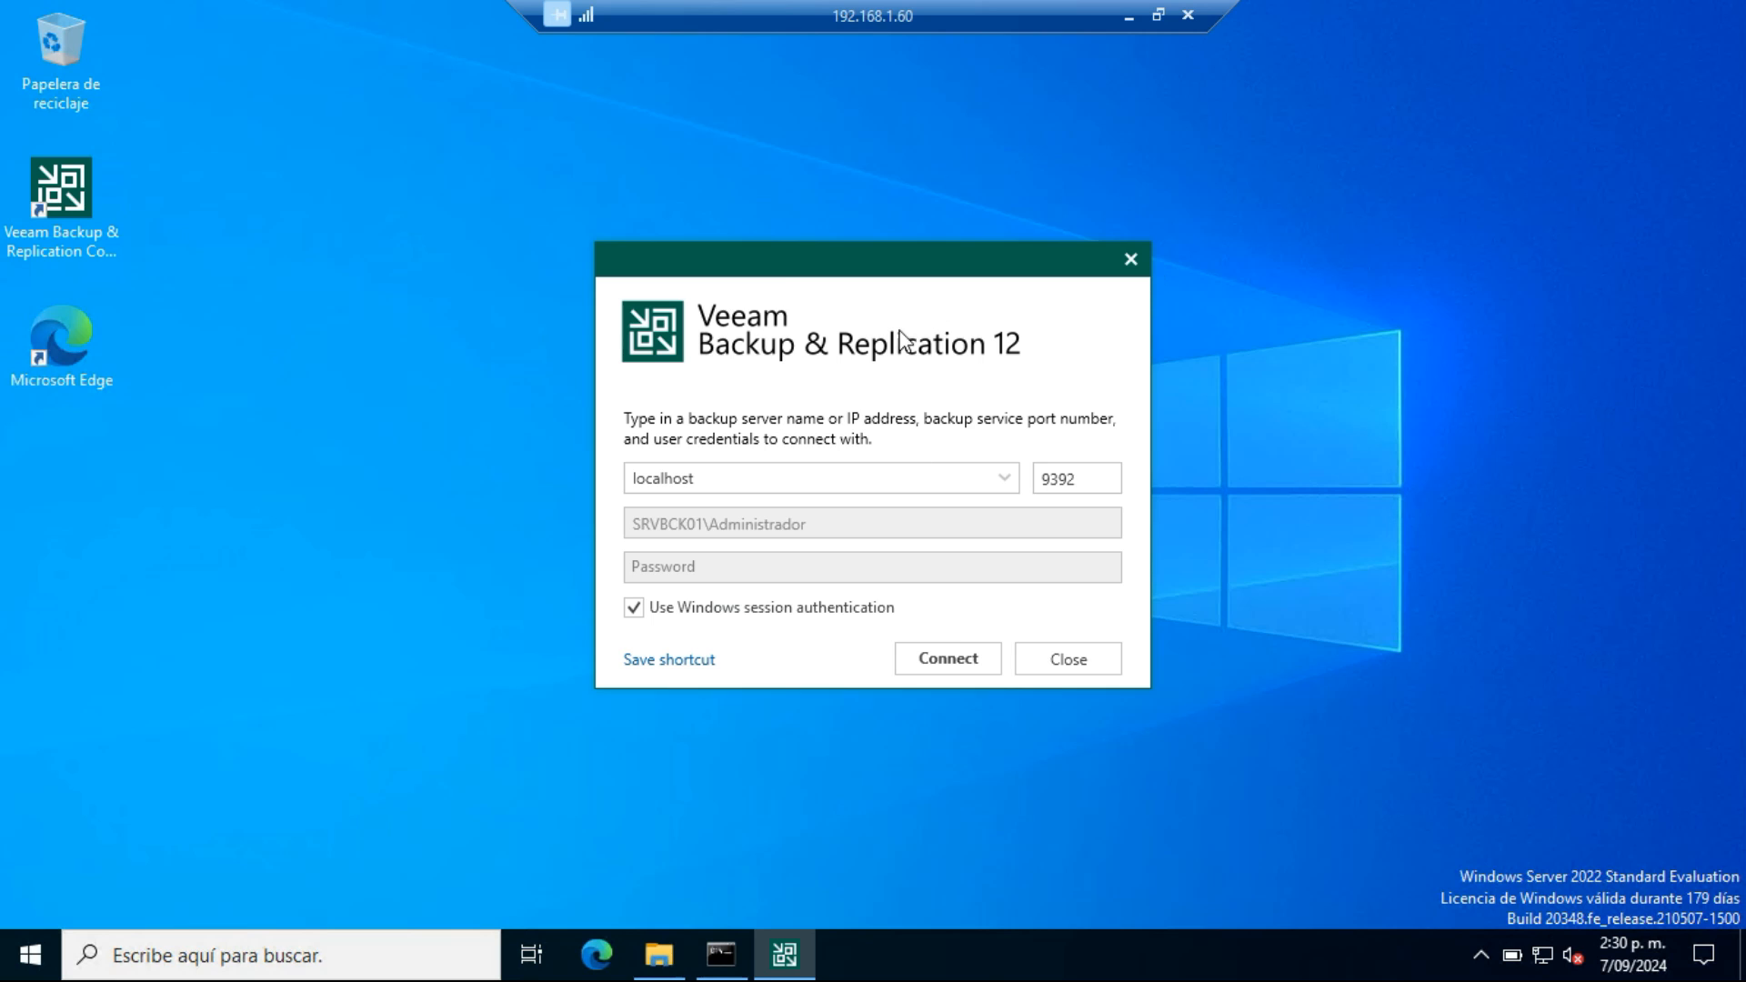
left_click(954, 664)
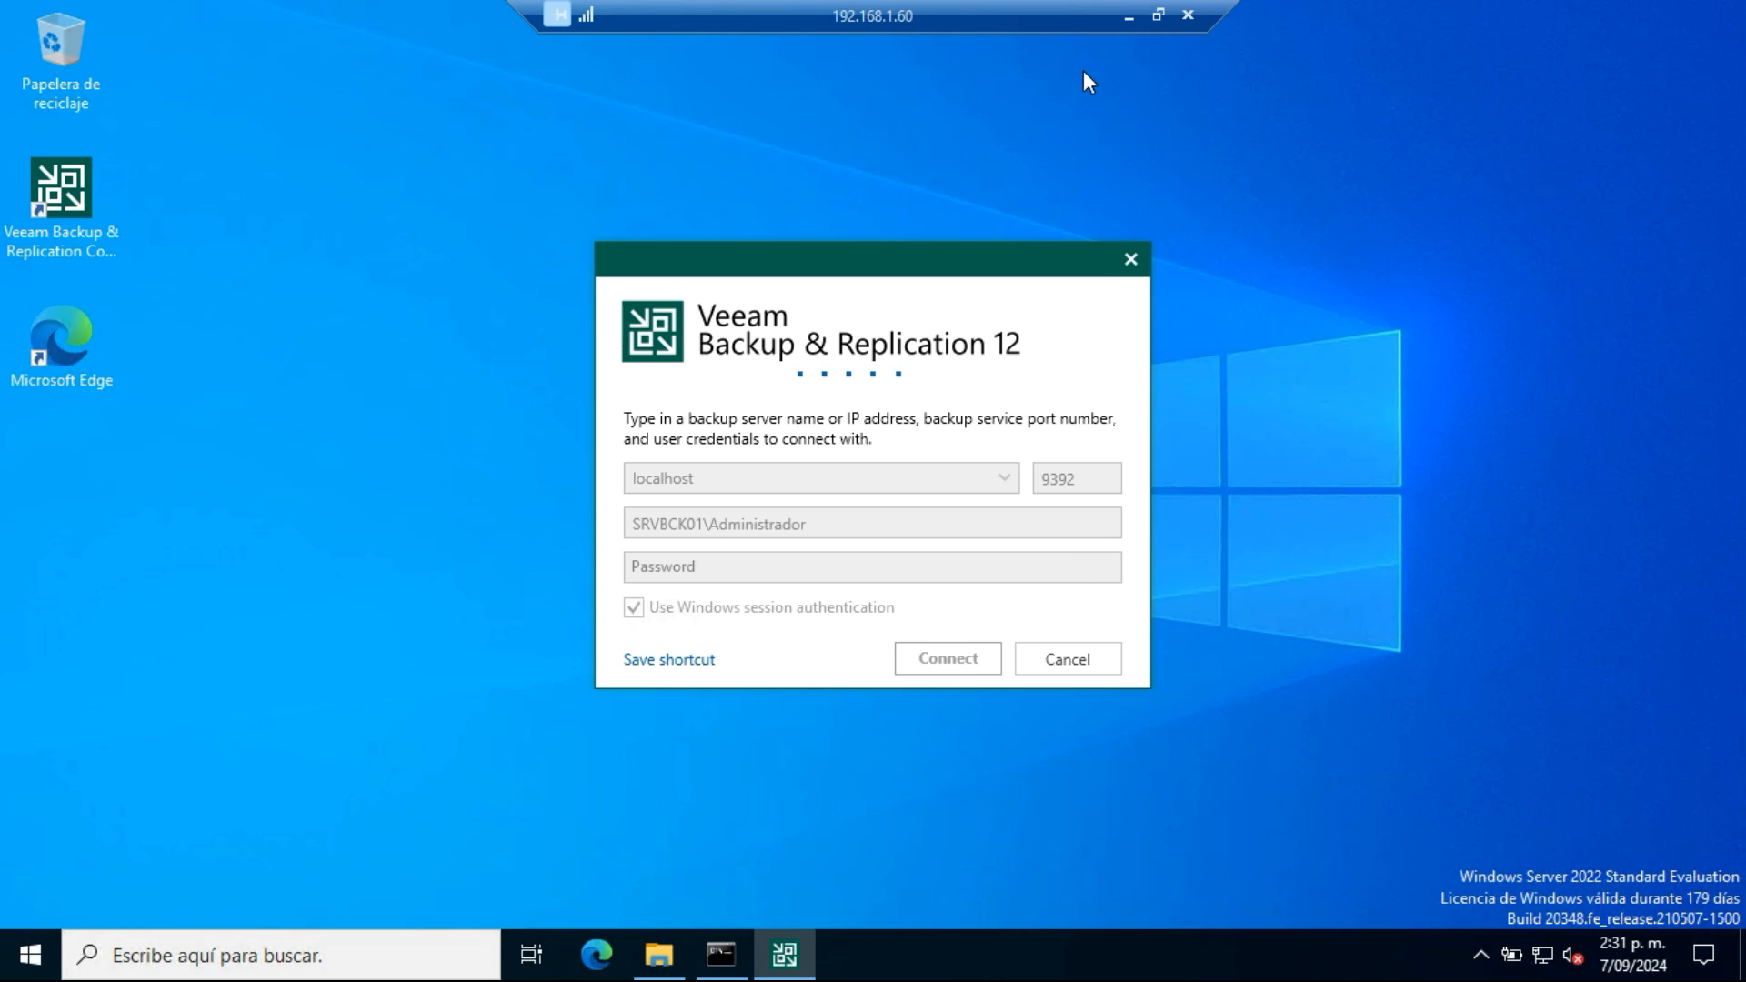
Switch to the 192.168.1.80 remote session and check the server's processor specifications and the drives under Este equipo
left_click(1128, 15)
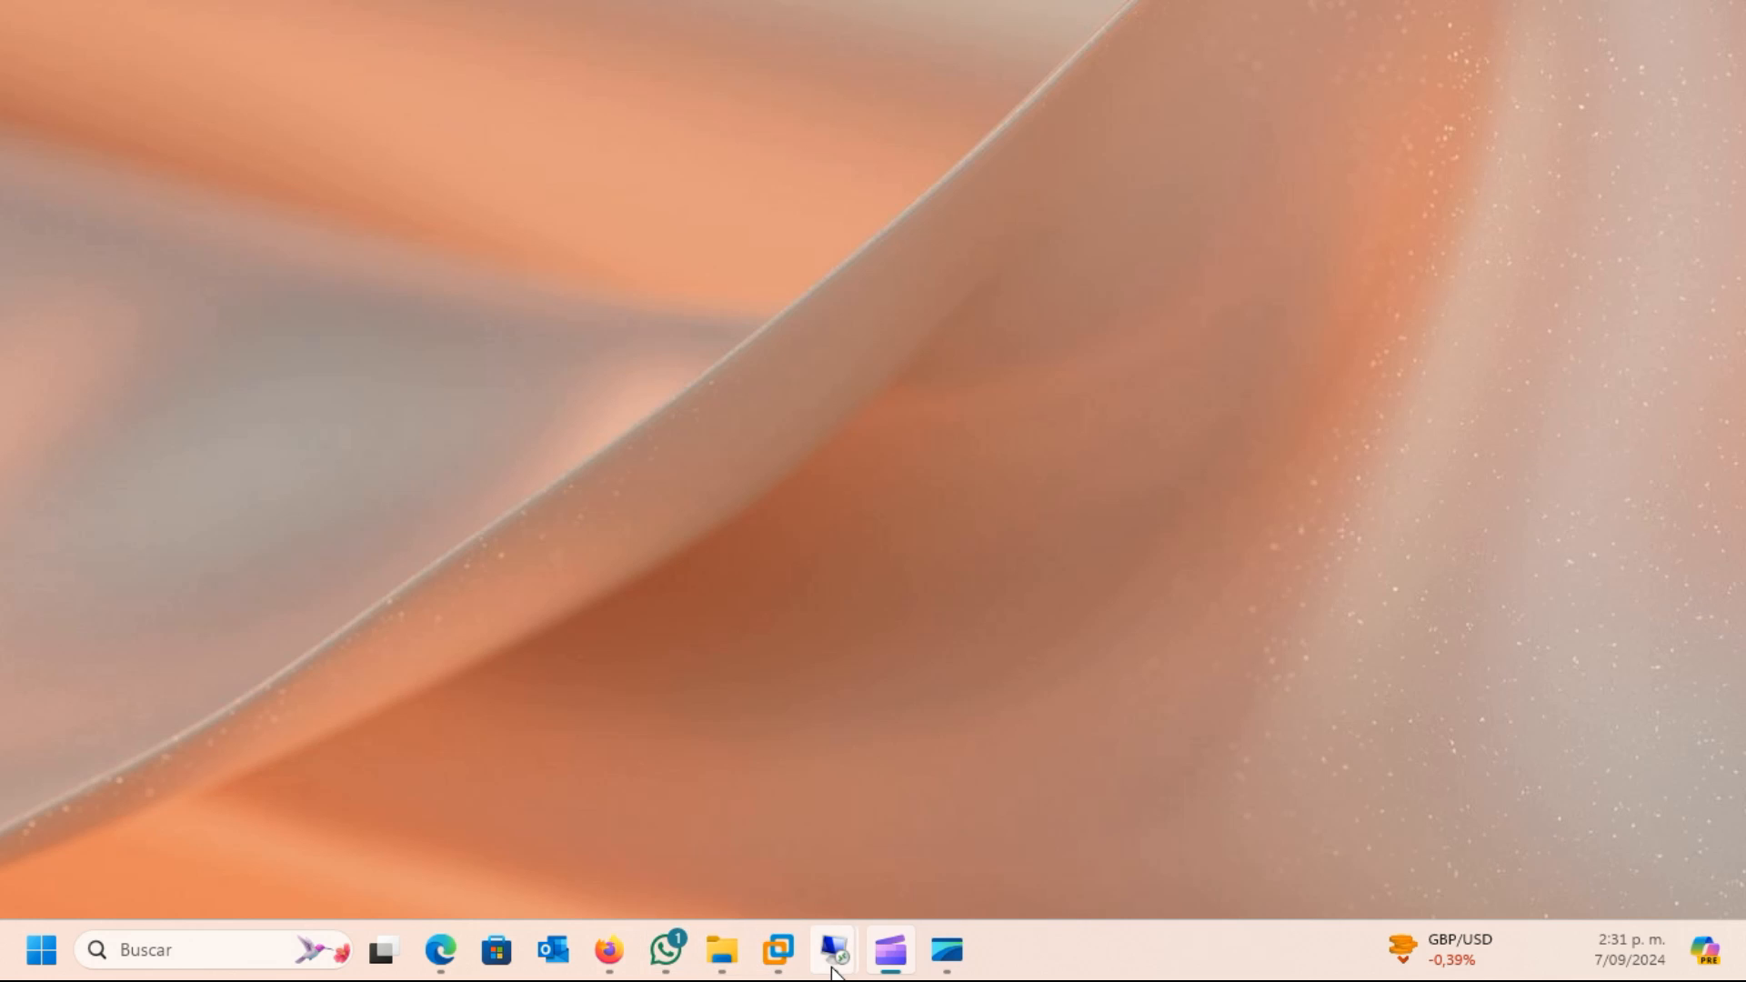
mouse_move(832, 968)
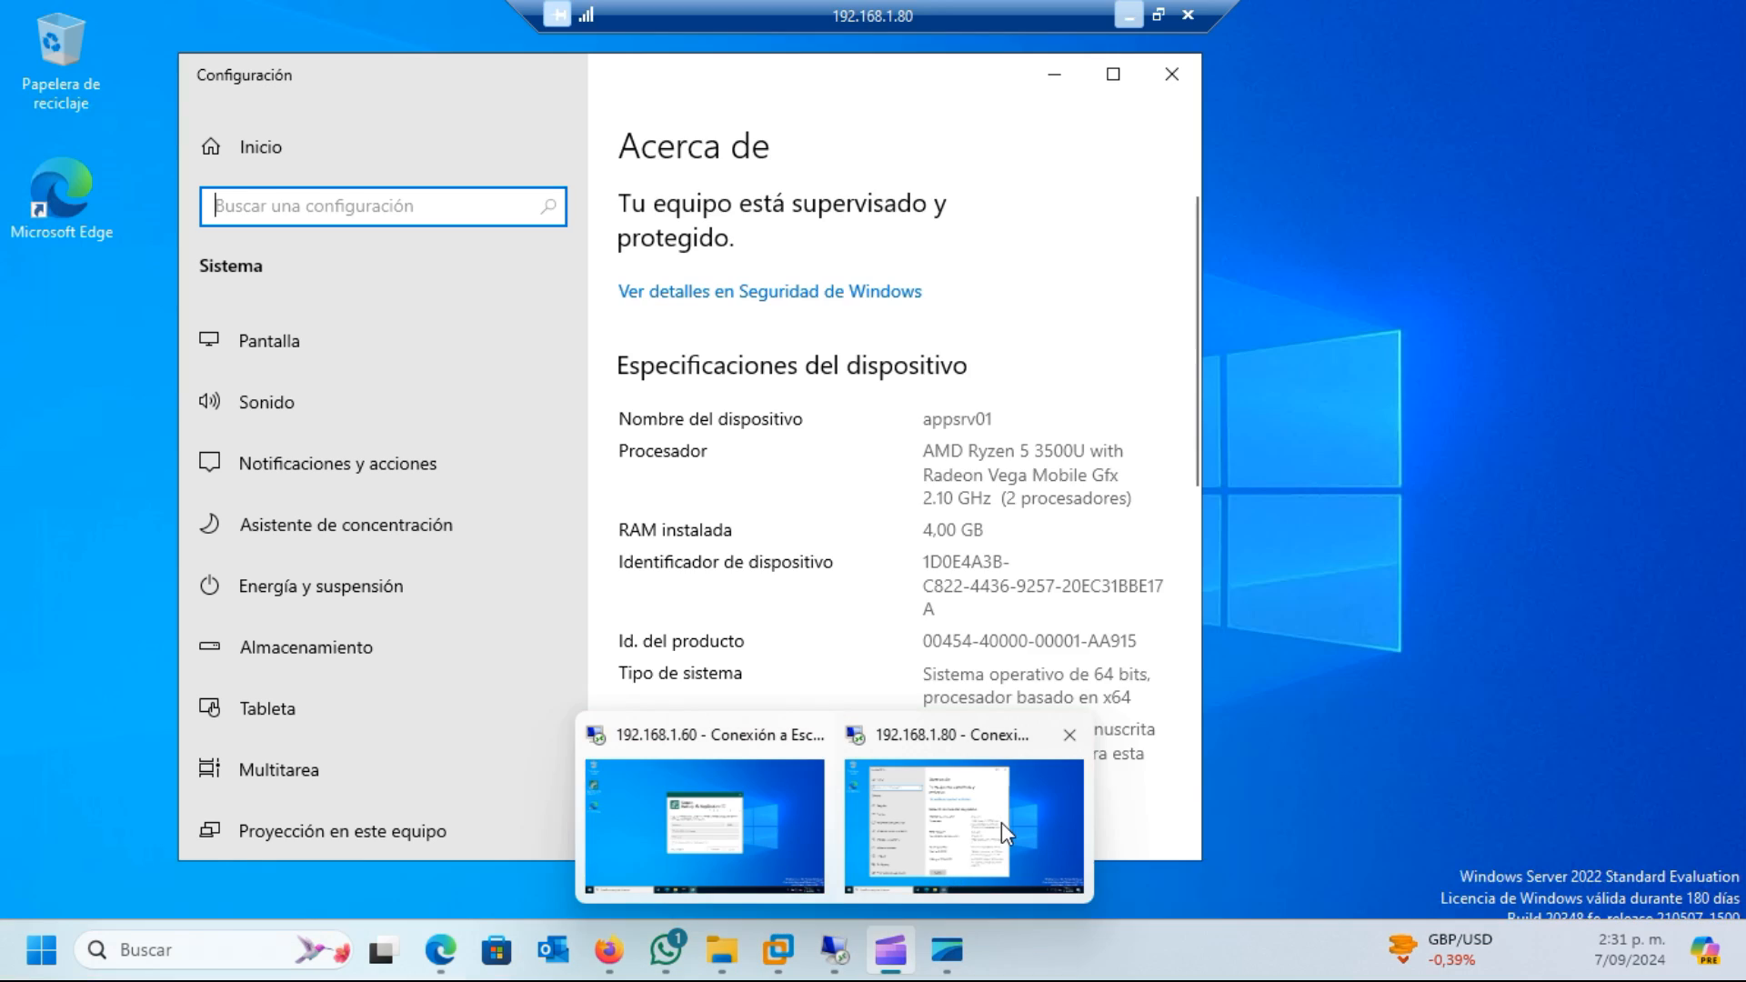
left_click(1002, 822)
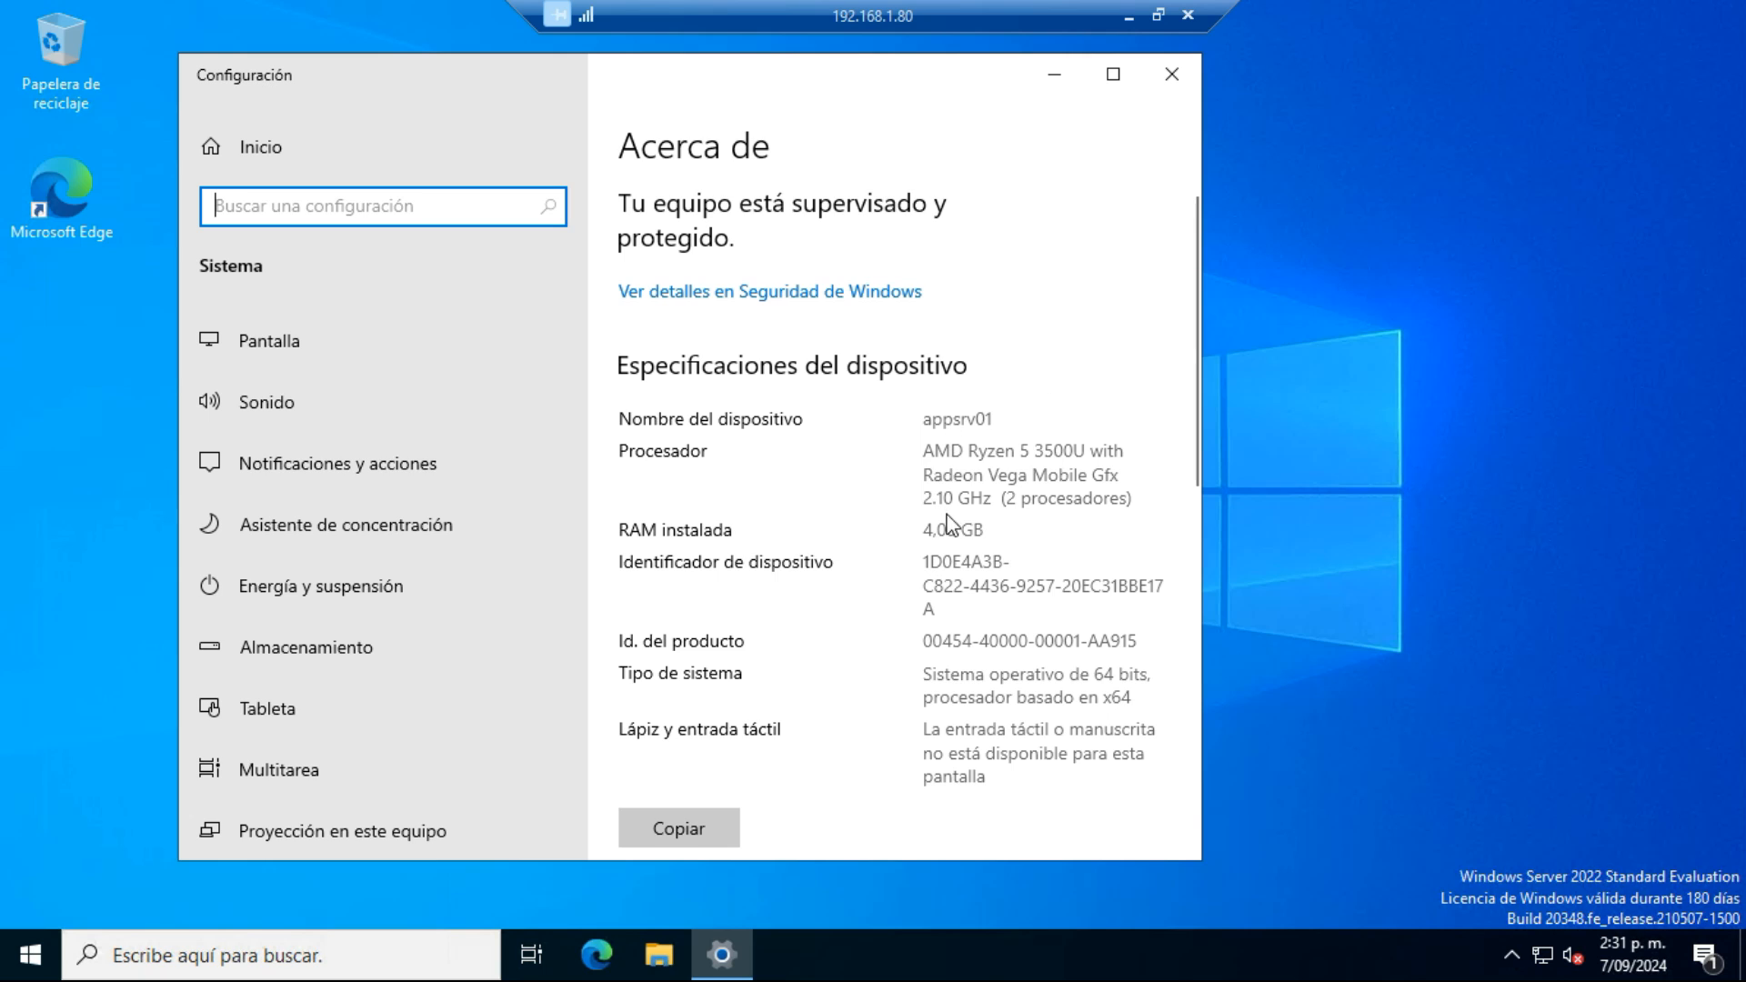
left_click_drag(1006, 498, 1111, 499)
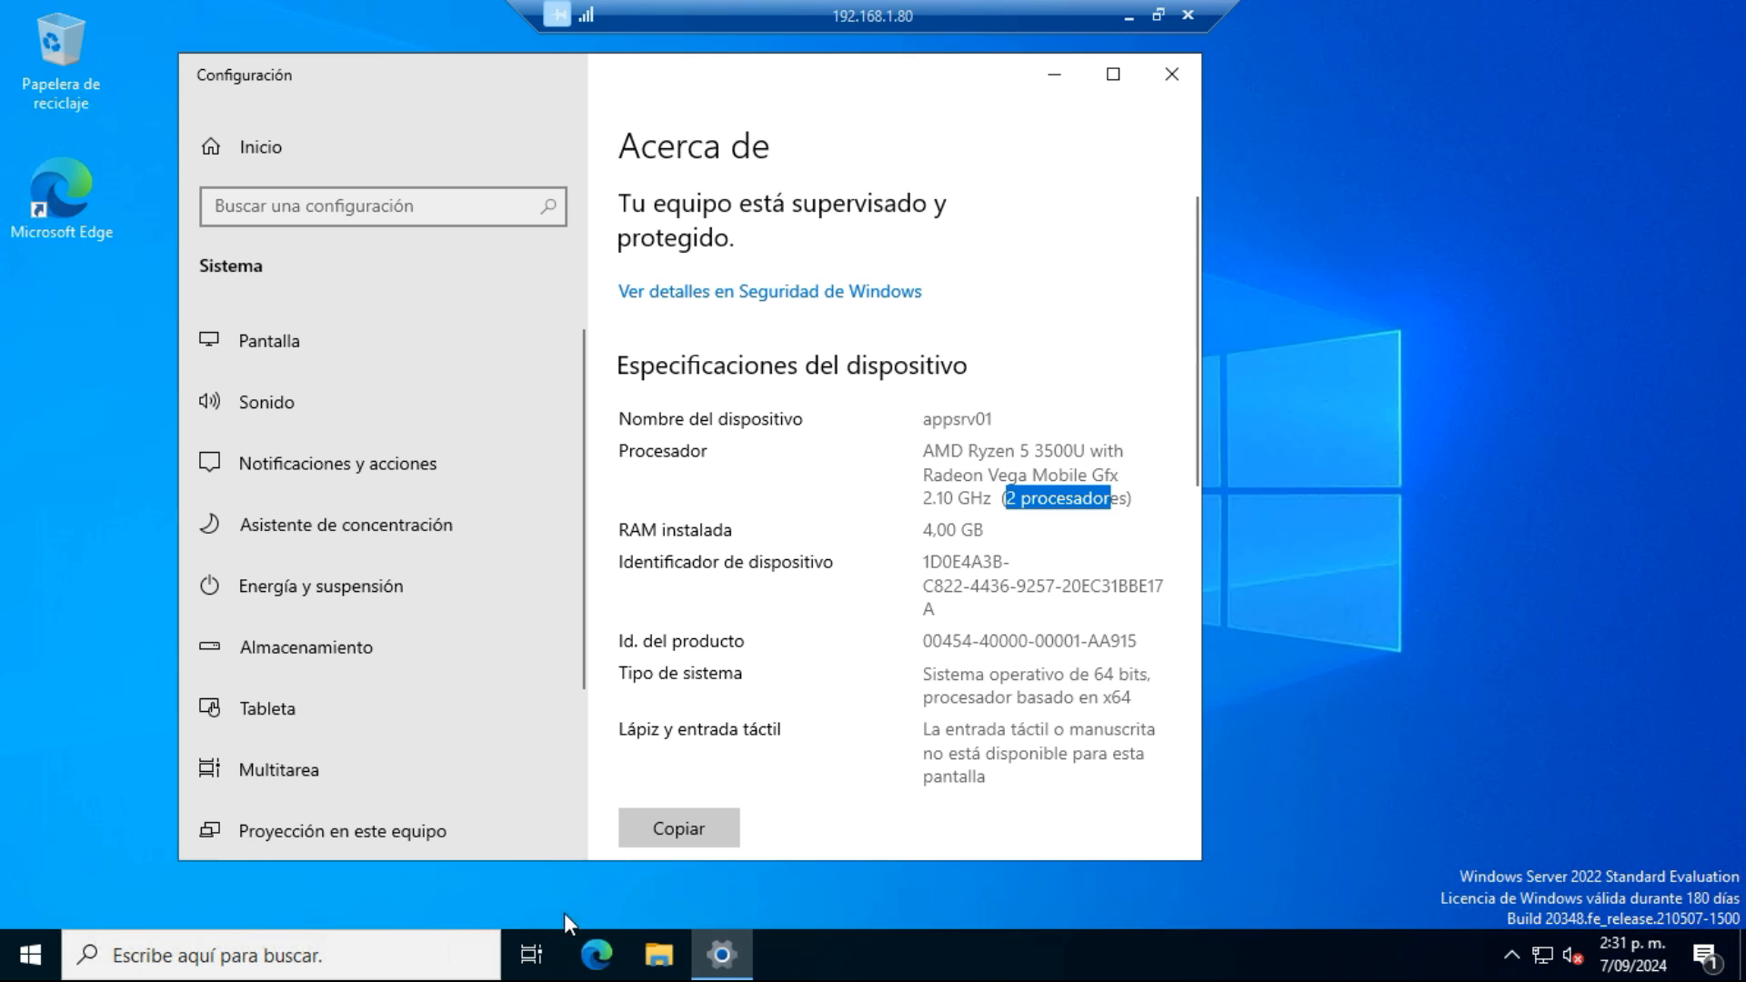
left_click(659, 955)
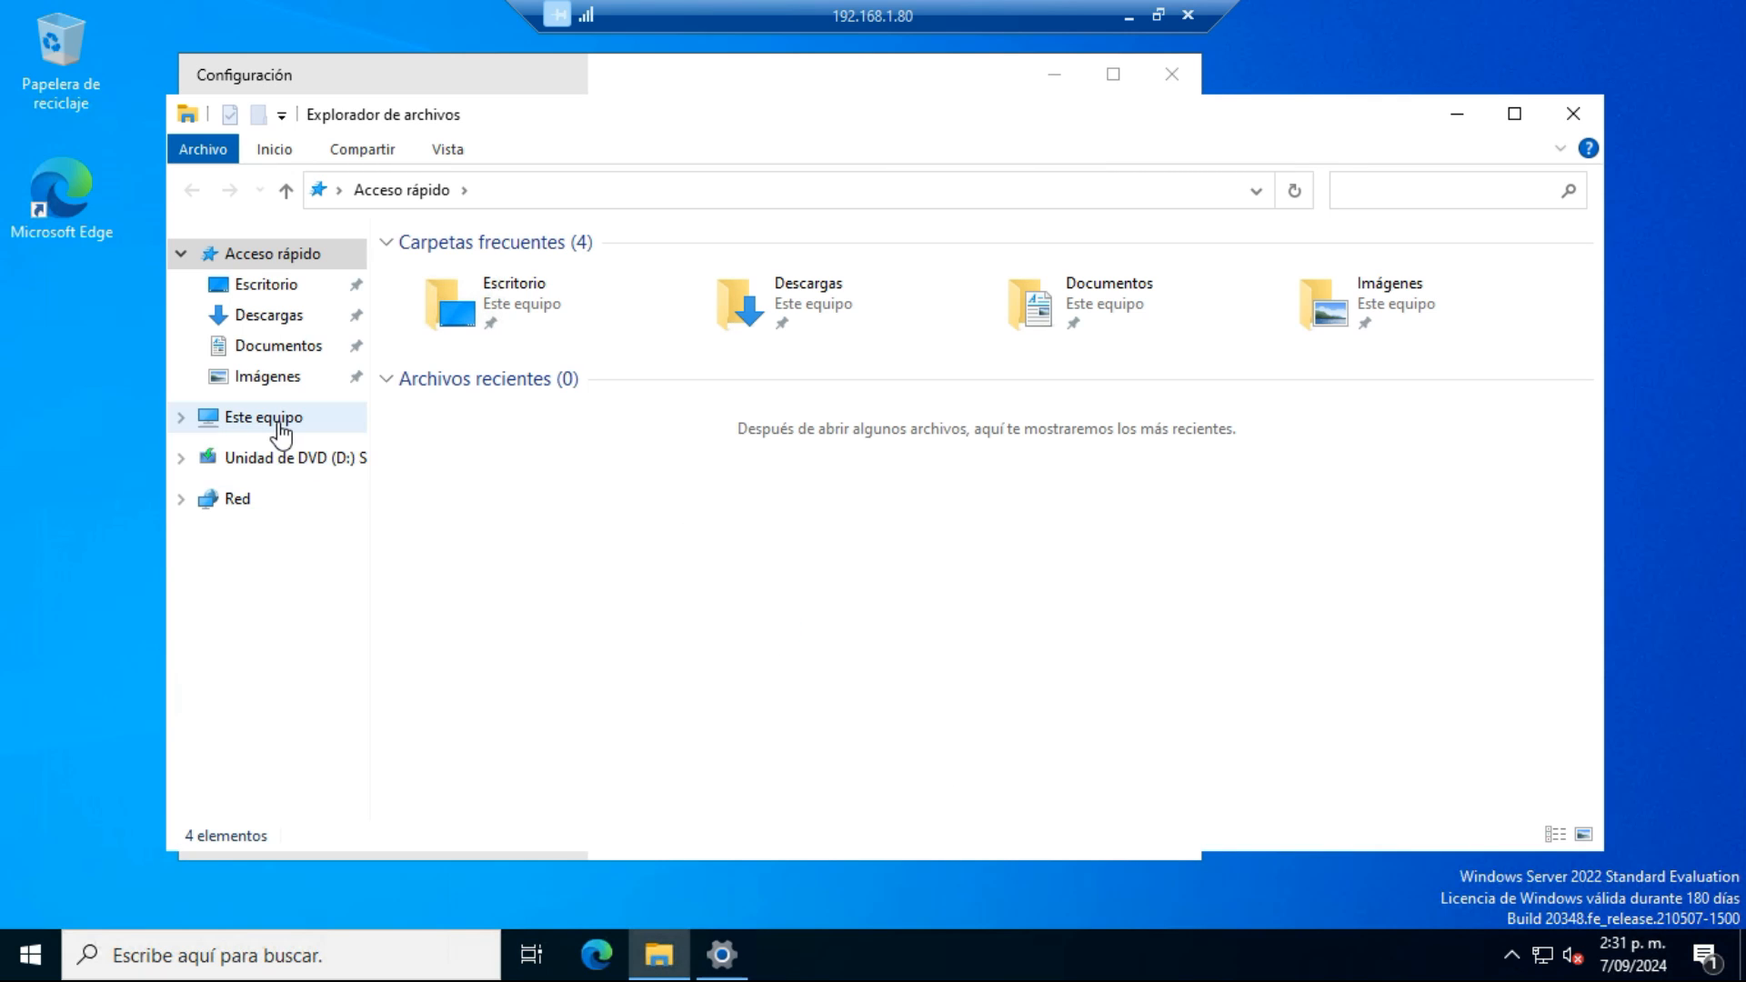
left_click(281, 425)
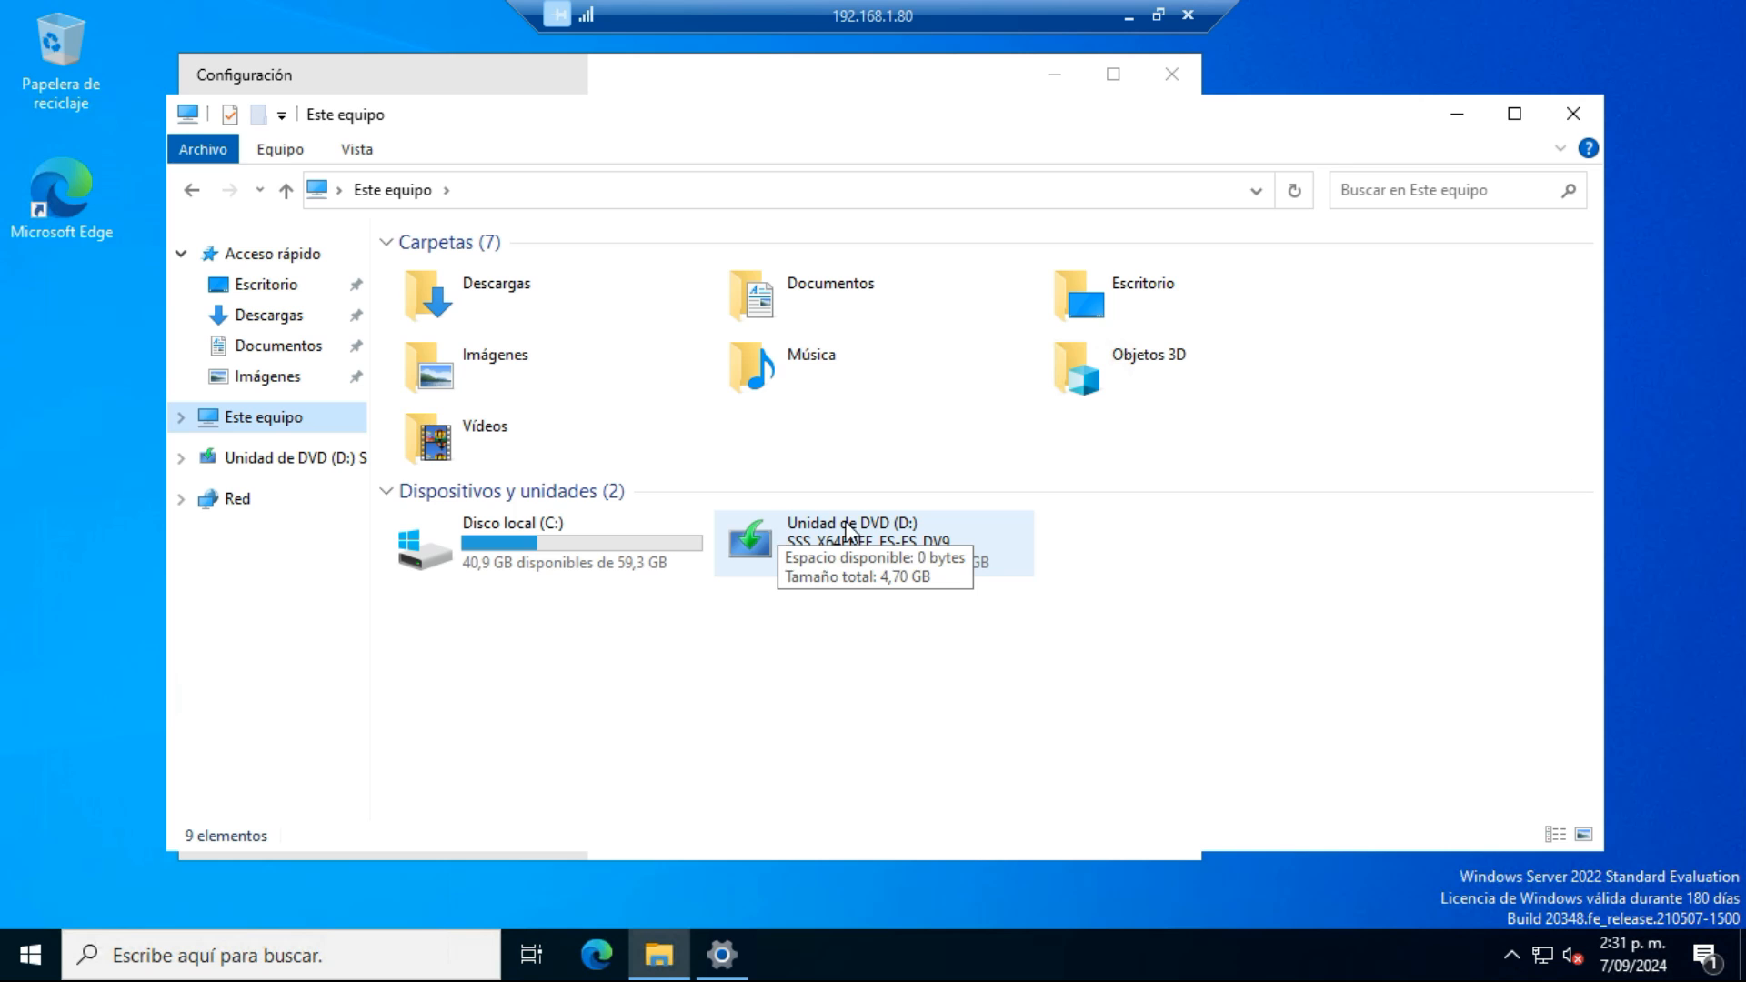
left_click(1573, 114)
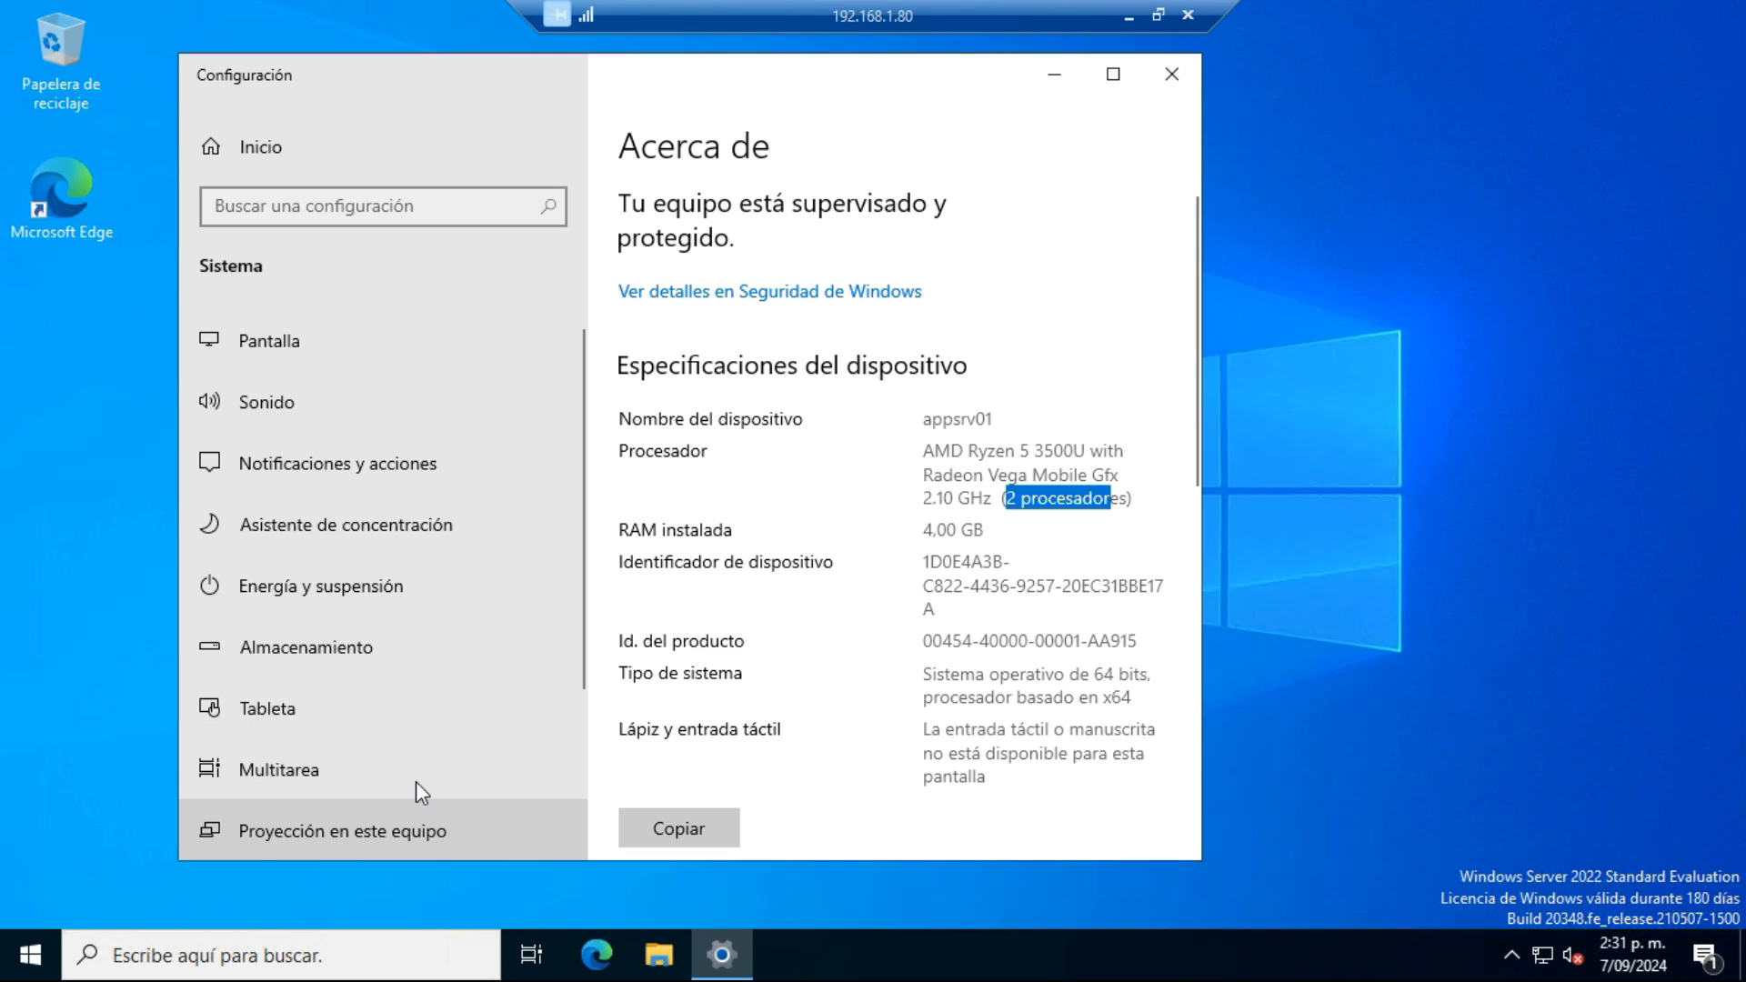
Close the Configuración window on 192.168.1.80 and return to the 192.168.1.60 remote session
left_click(30, 969)
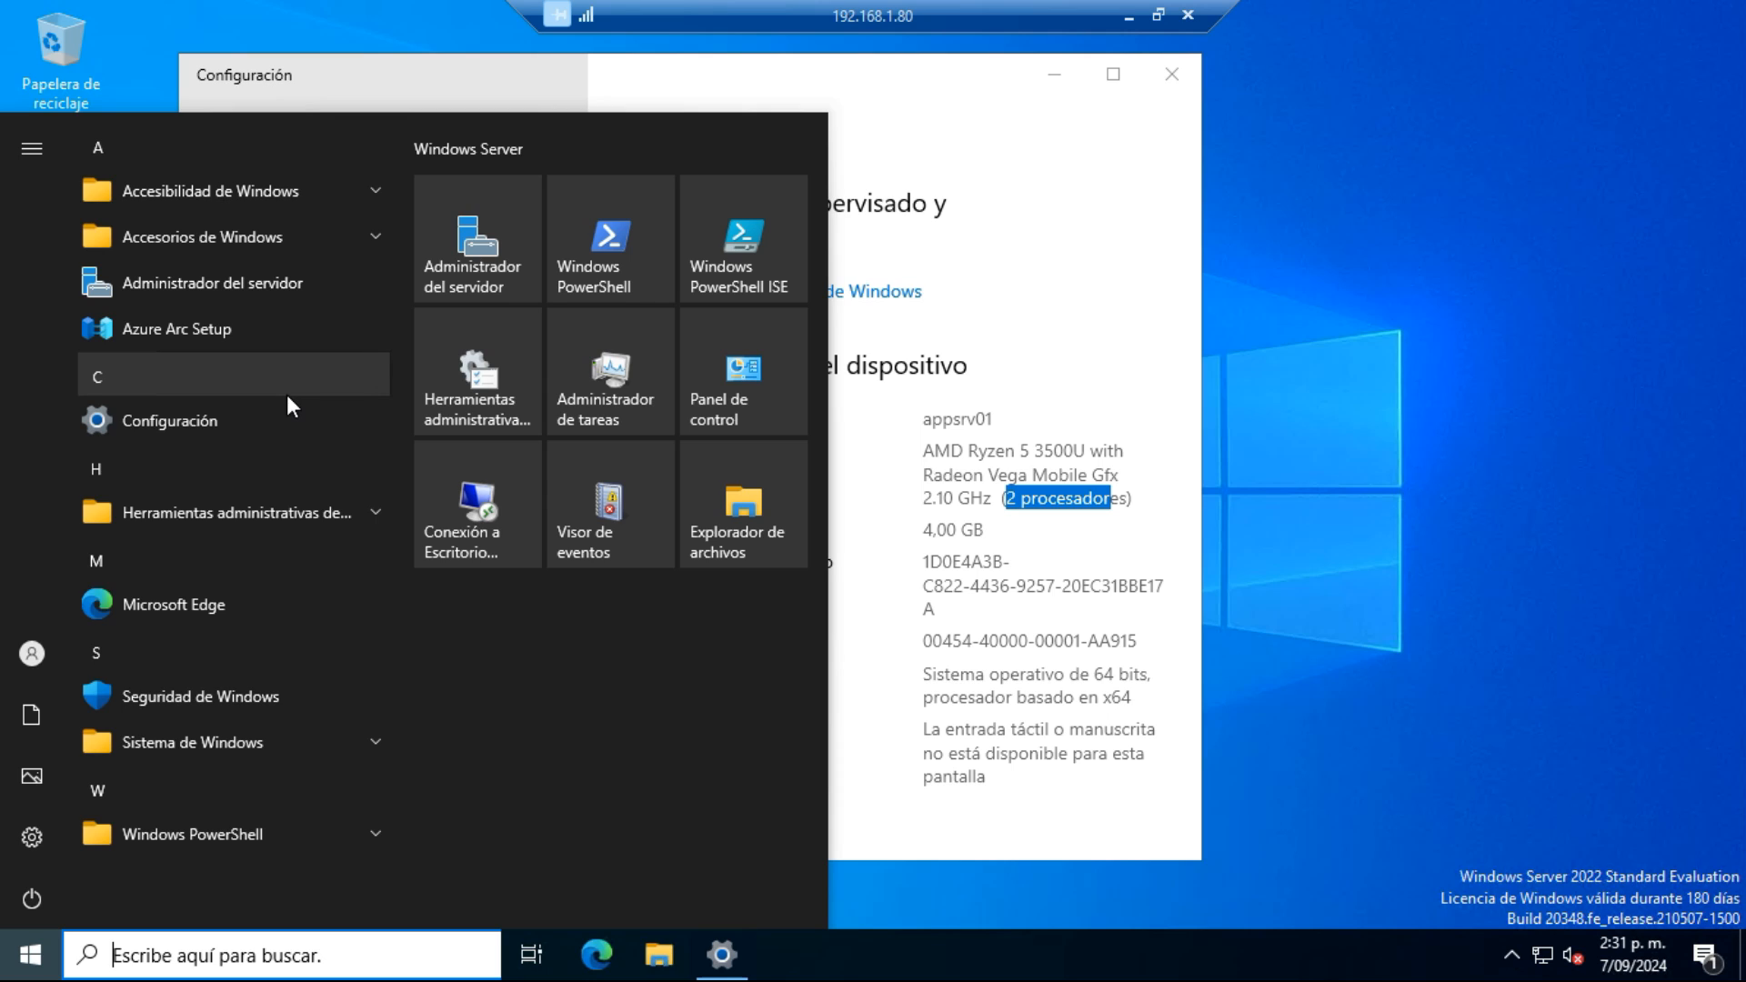
left_click(1280, 263)
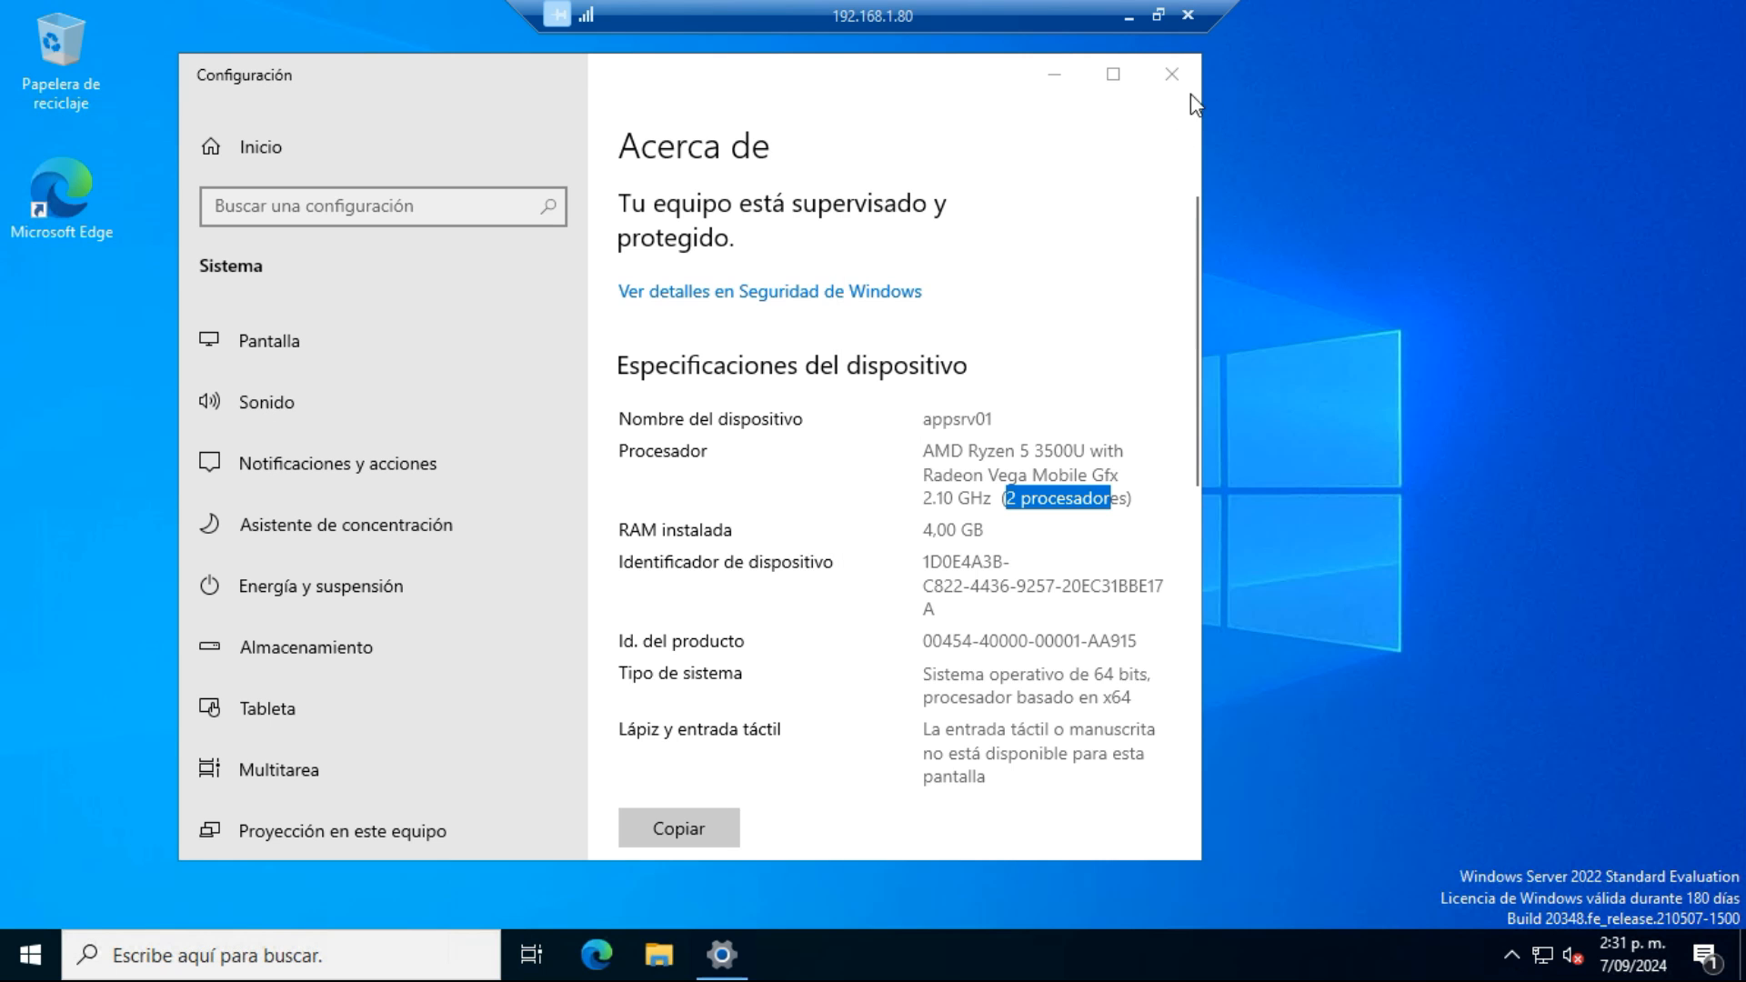
left_click(1171, 73)
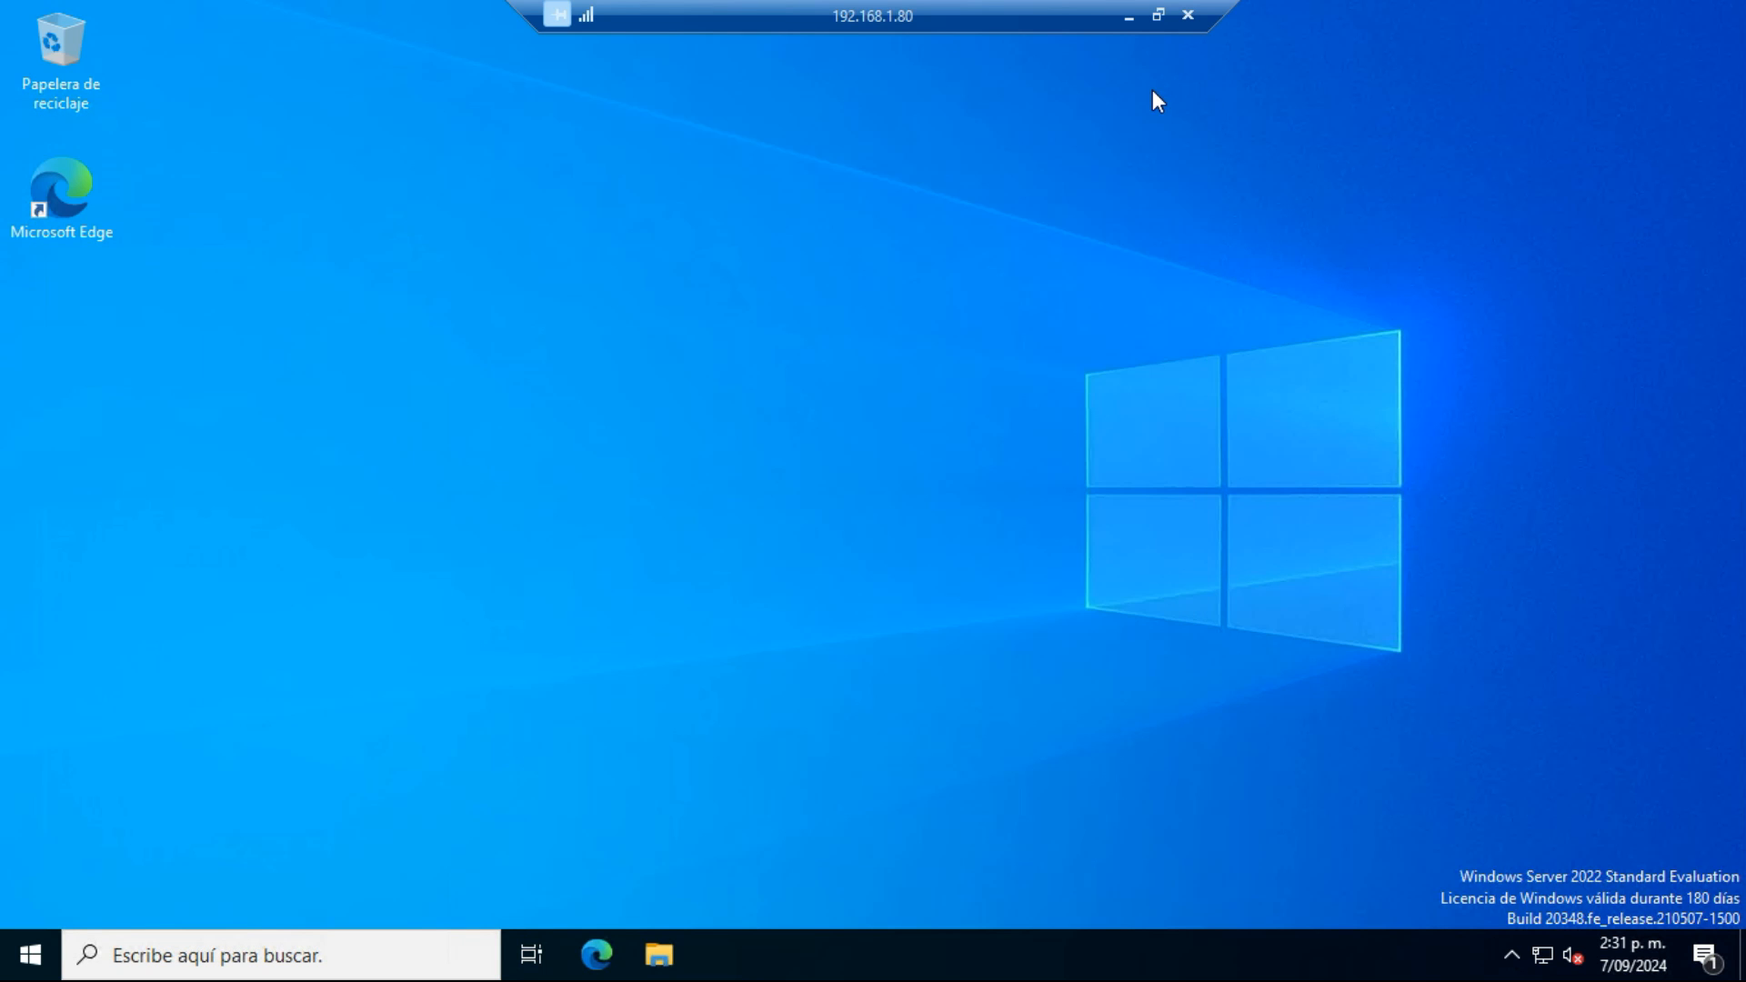
left_click(1126, 14)
mouse_move(835, 950)
left_click(742, 850)
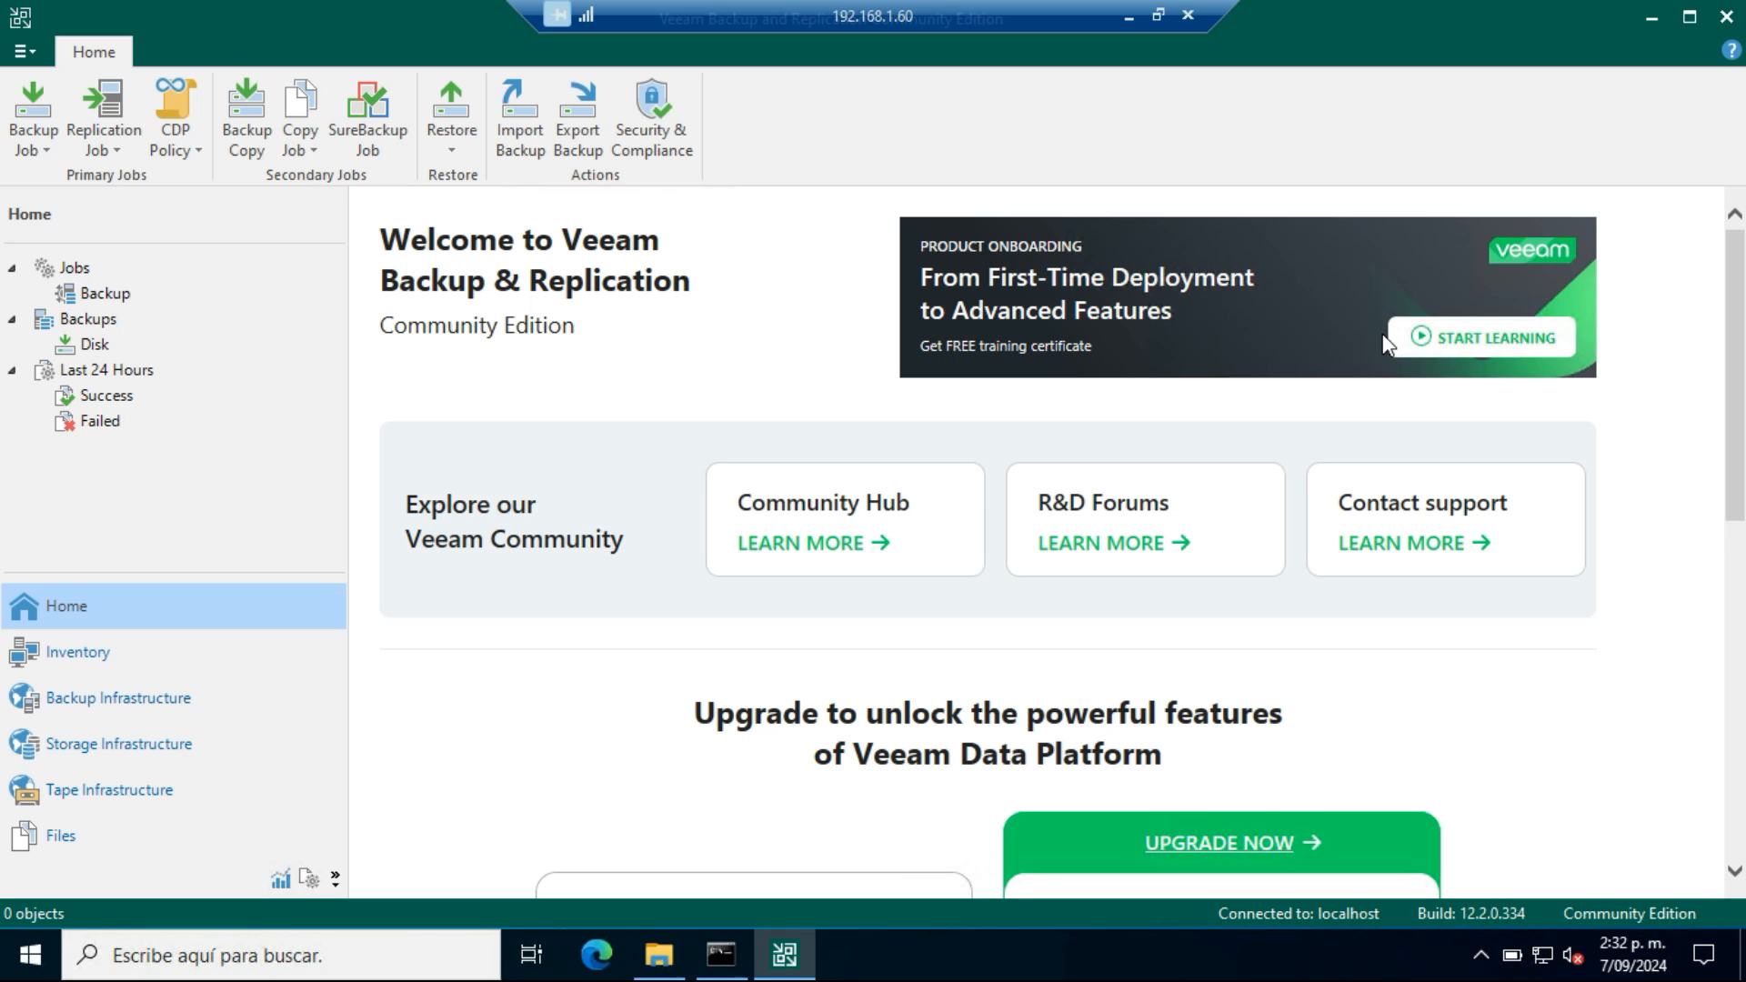
Review the Diario Fisico backup job's details and open its session report
left_click(90, 295)
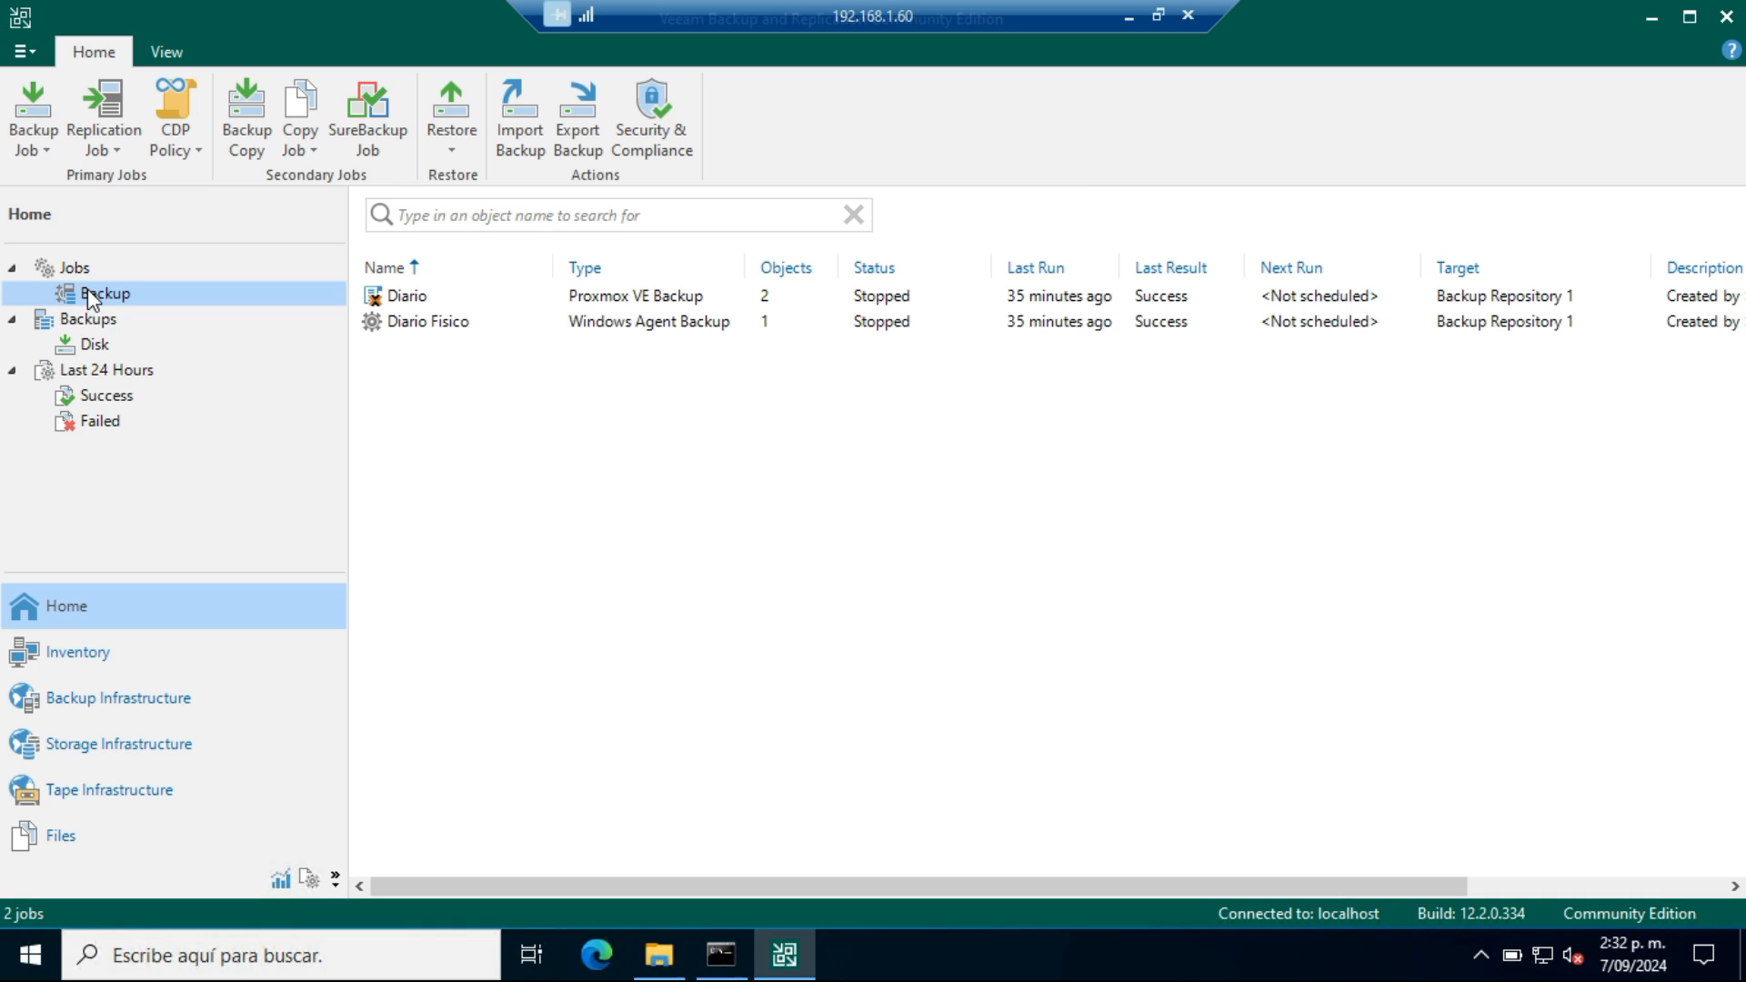
left_click(396, 324)
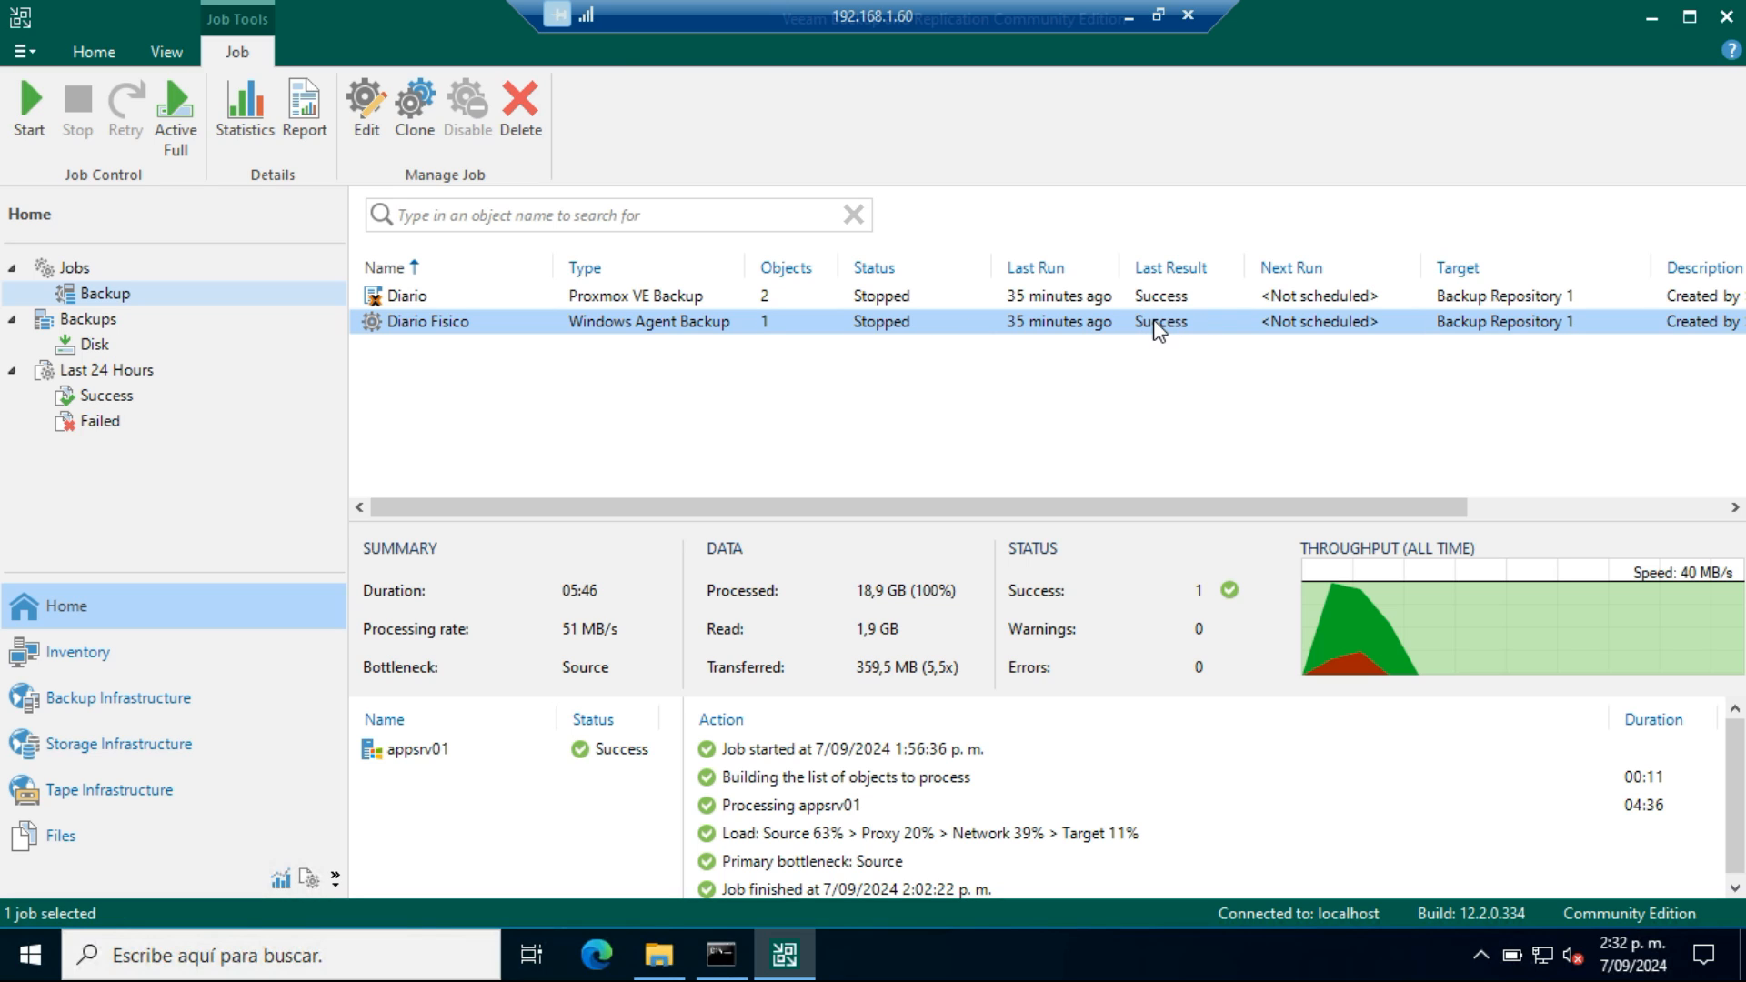
right_click(466, 329)
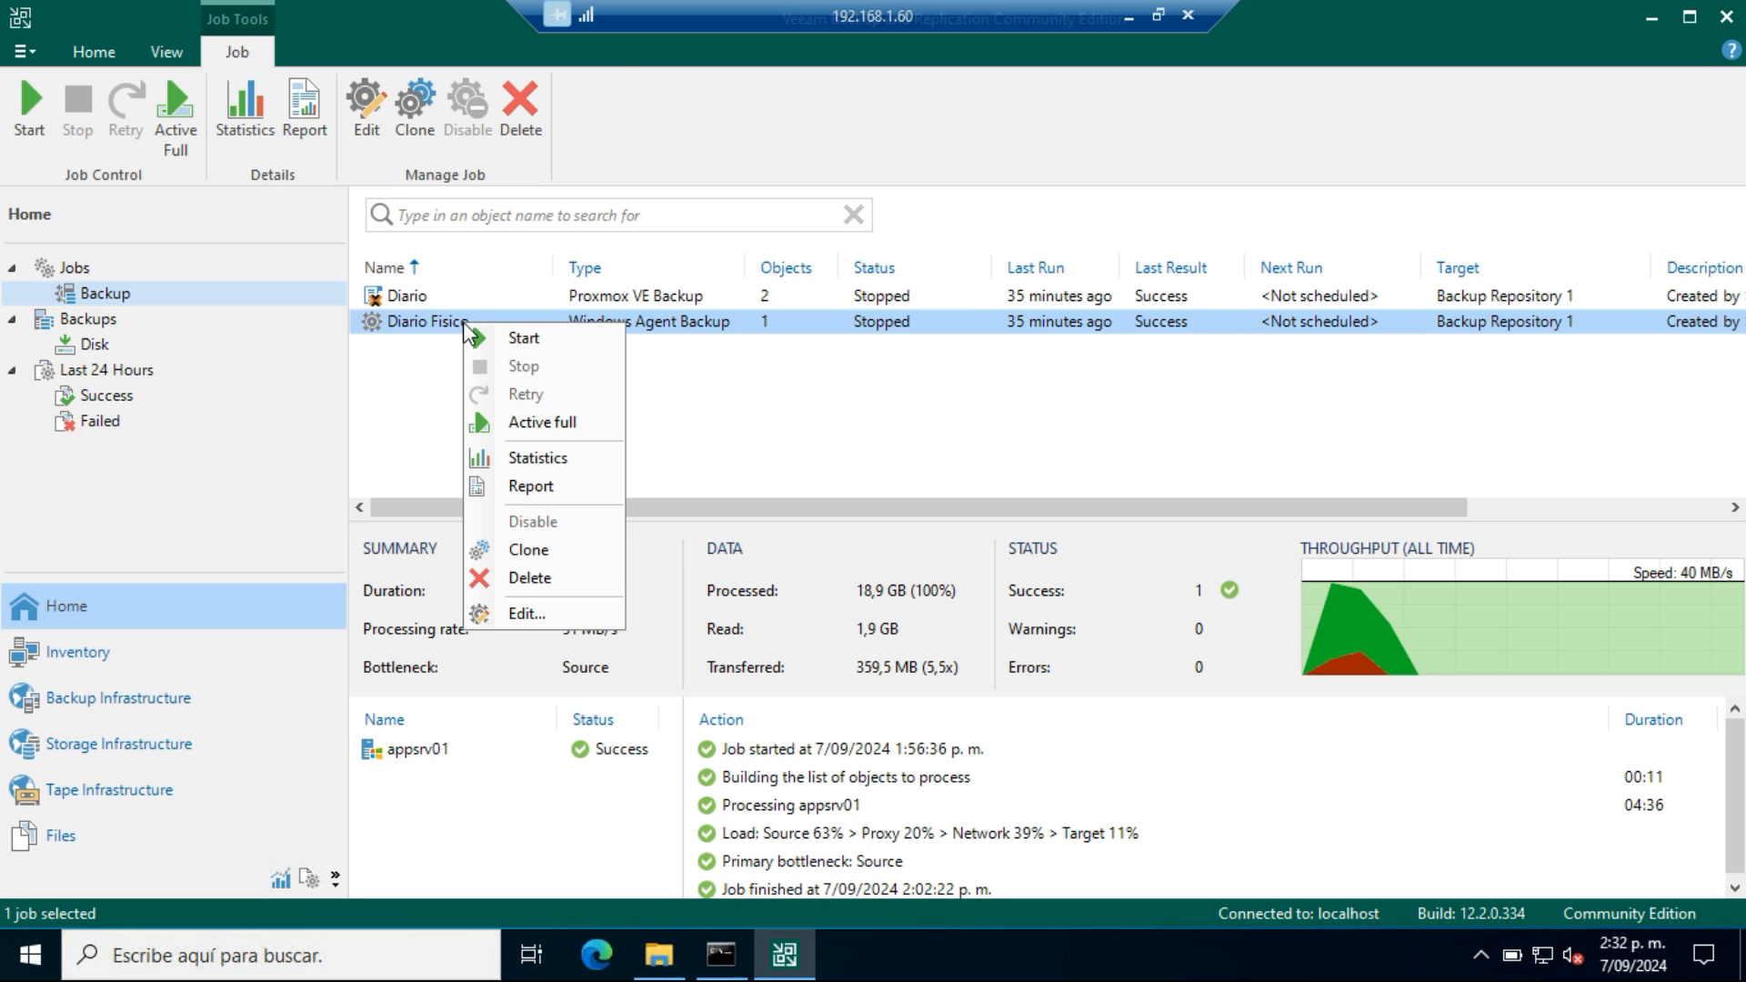
left_click(543, 488)
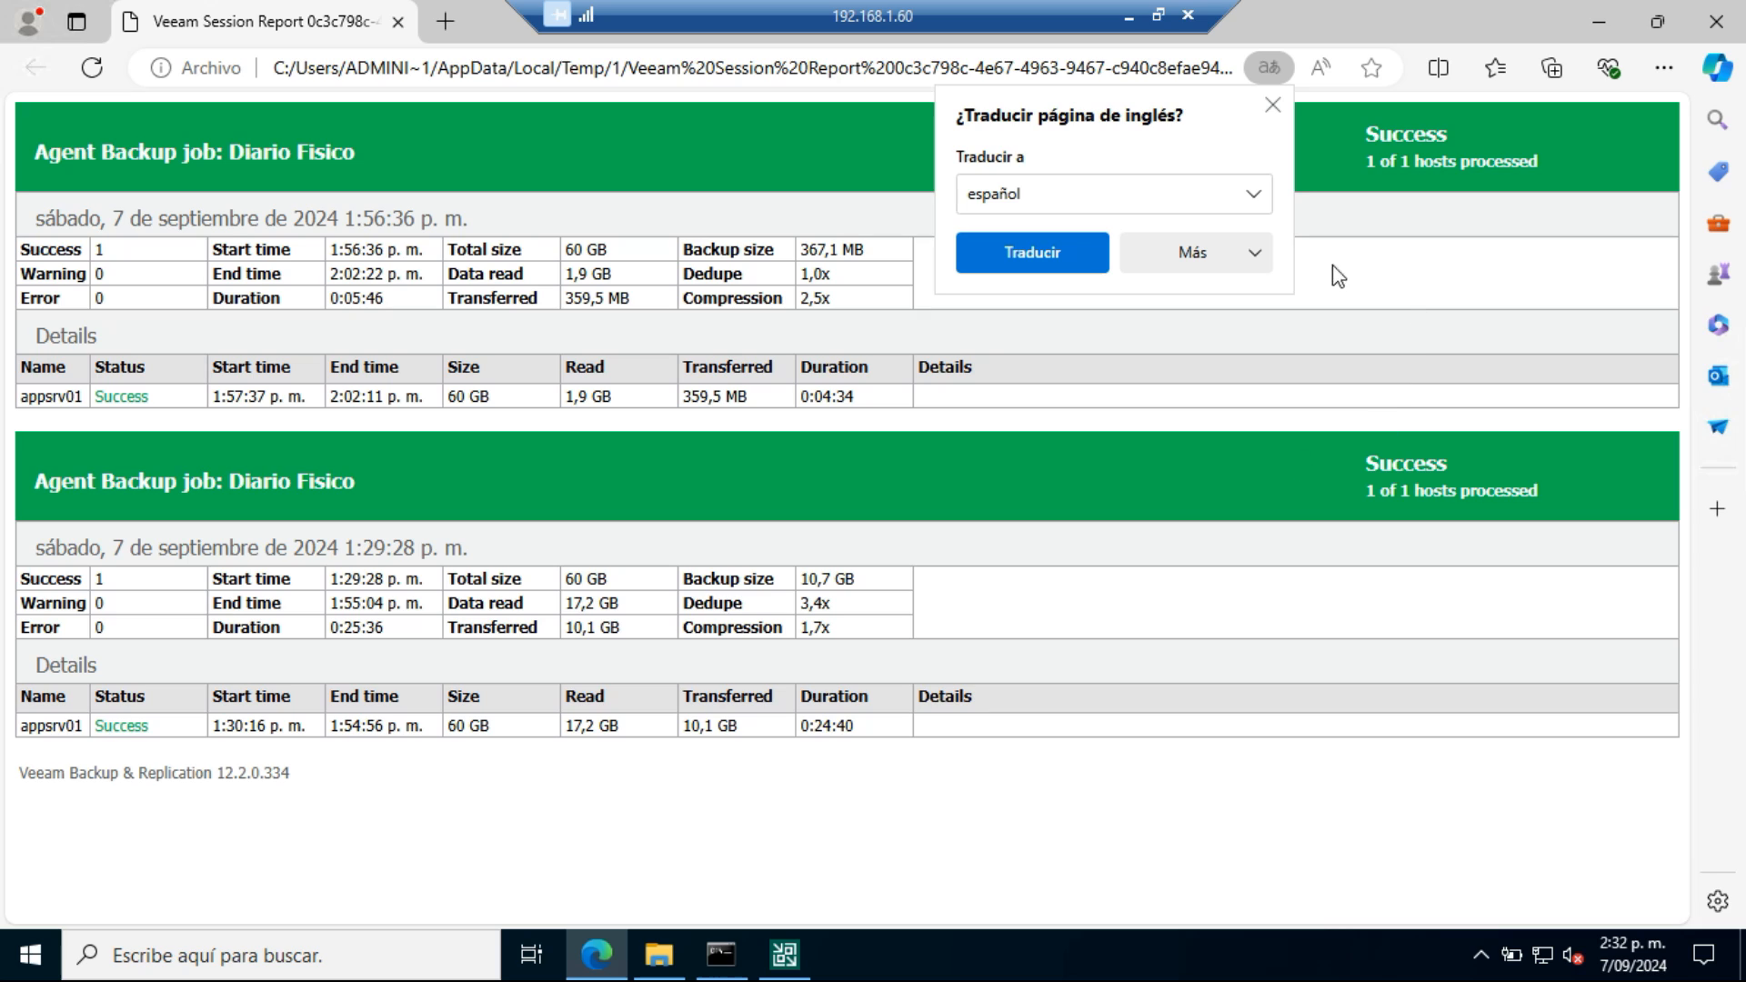
Dismiss the translation offer and compare the data read for appsrv01 in the two Diario Fisico sessions
left_click(1271, 107)
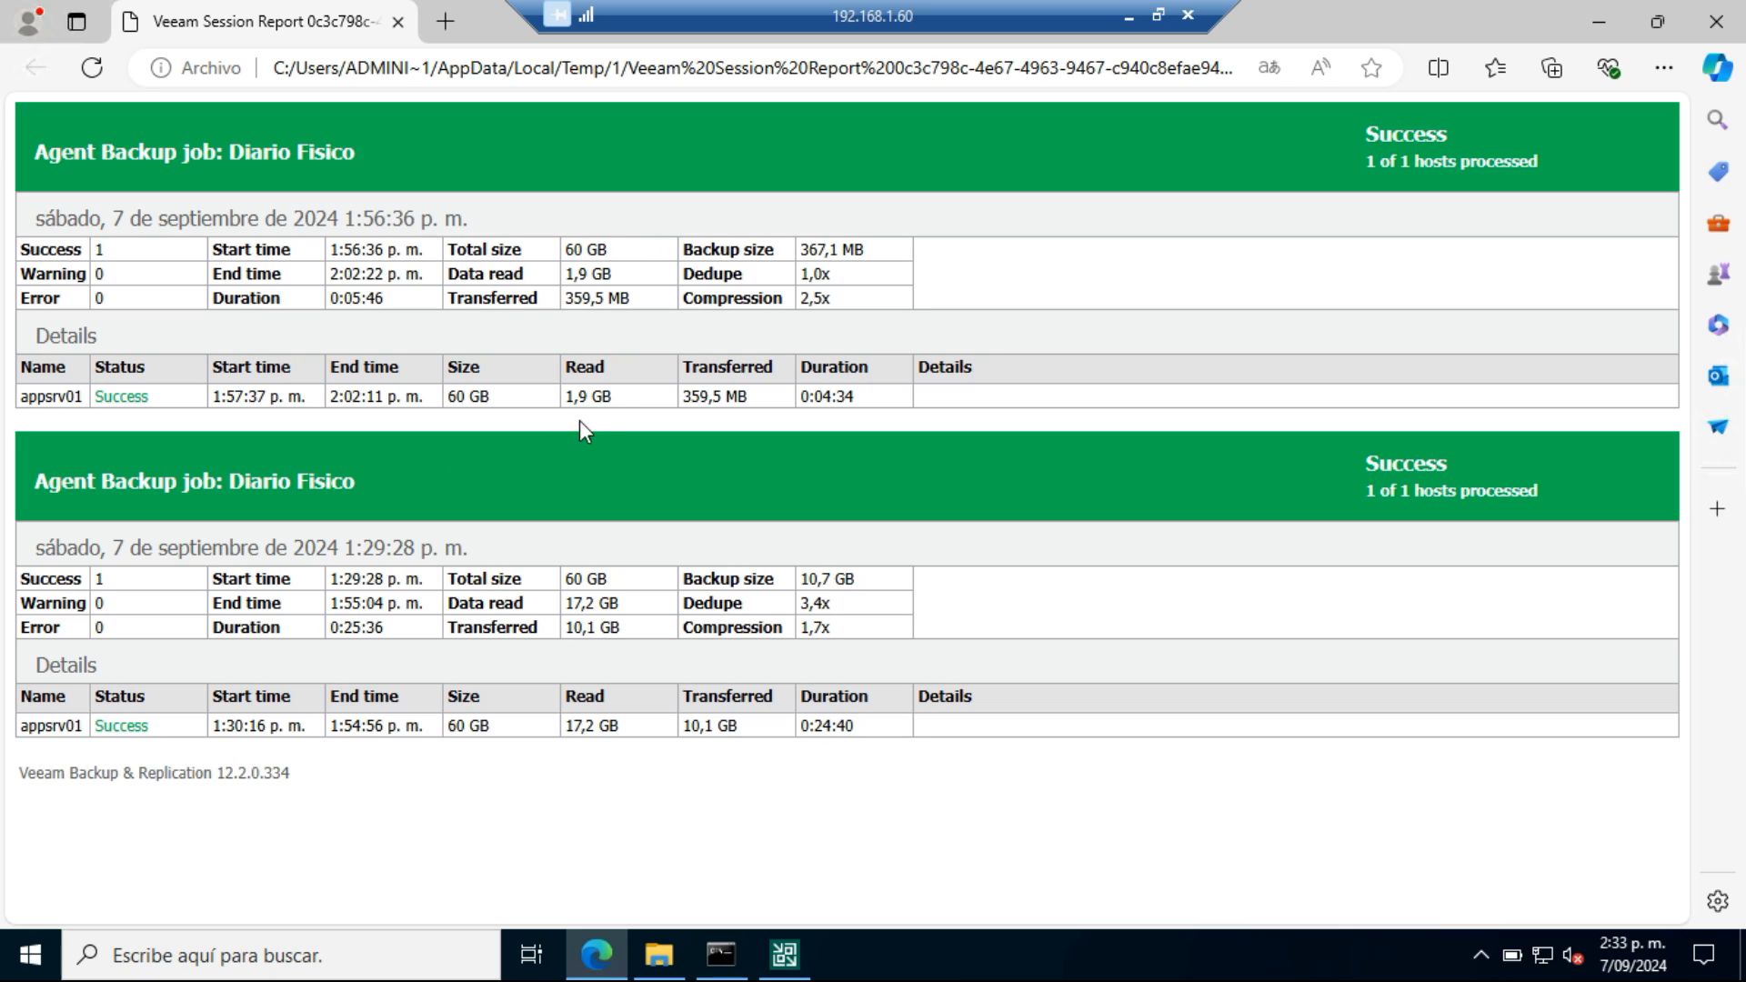
left_click_drag(567, 395, 611, 398)
left_click_drag(564, 725, 623, 727)
left_click_drag(564, 397, 646, 401)
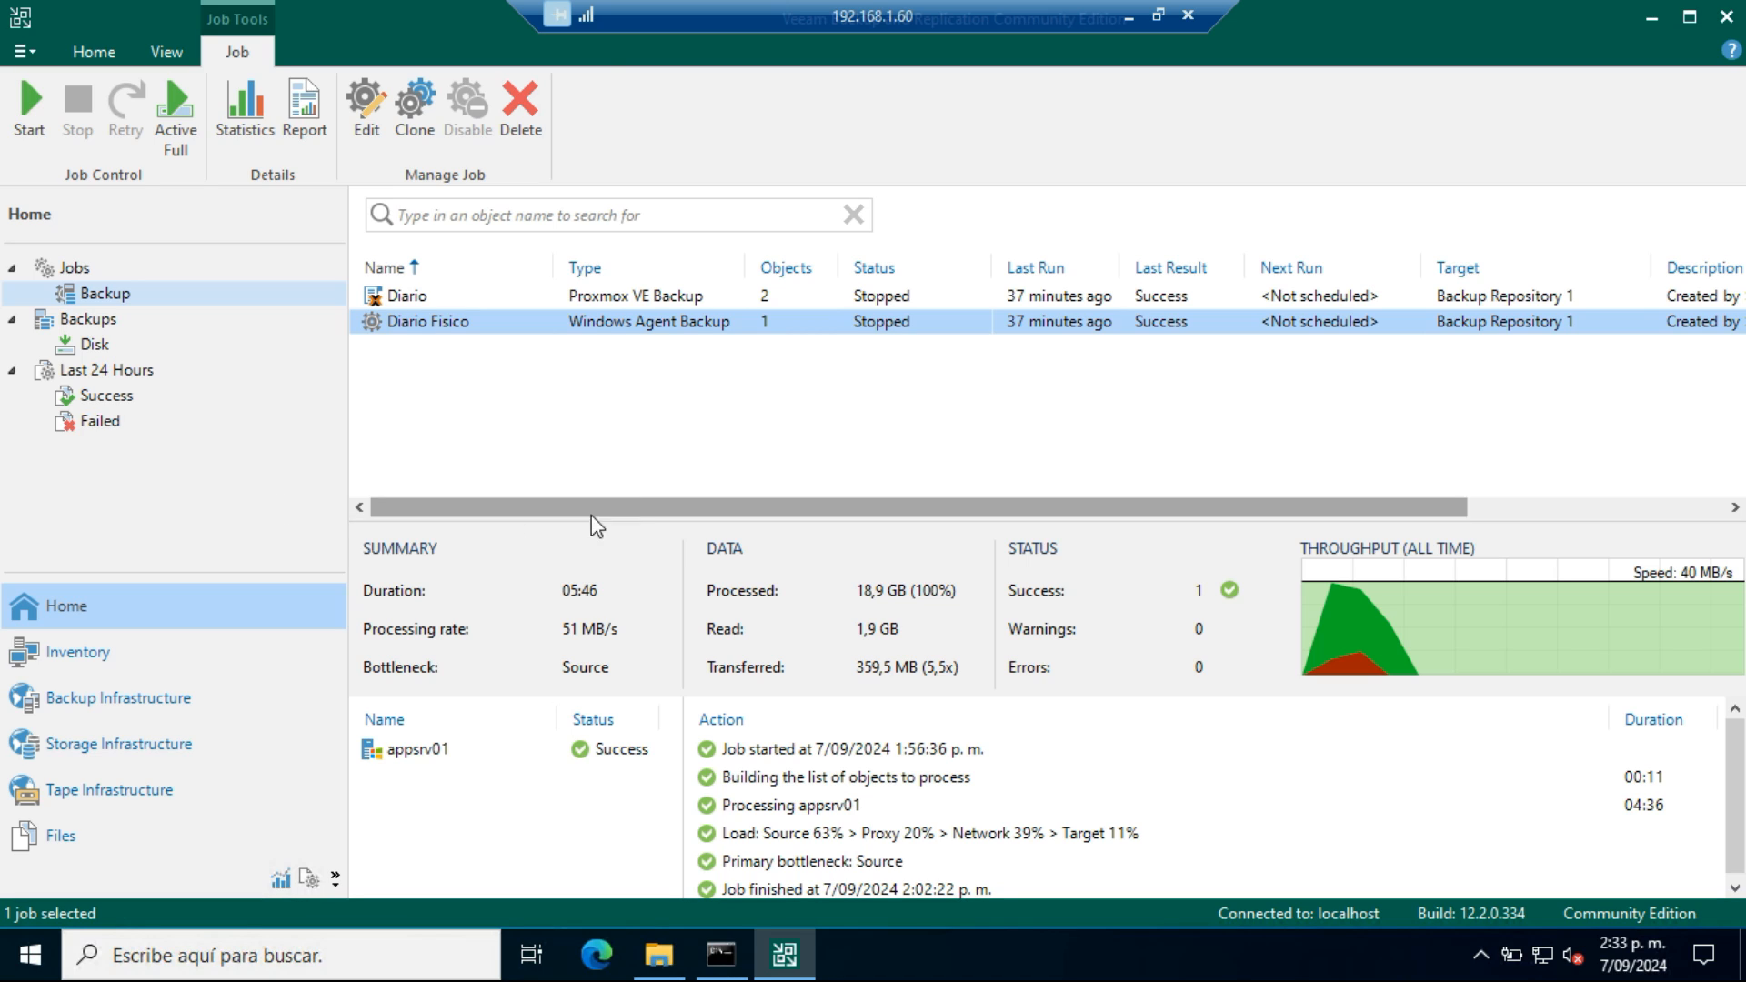
Start creating recovery media from the appsrv01 disk backup under Diario Fisico, choosing the ISO image file as media type
left_click(69, 348)
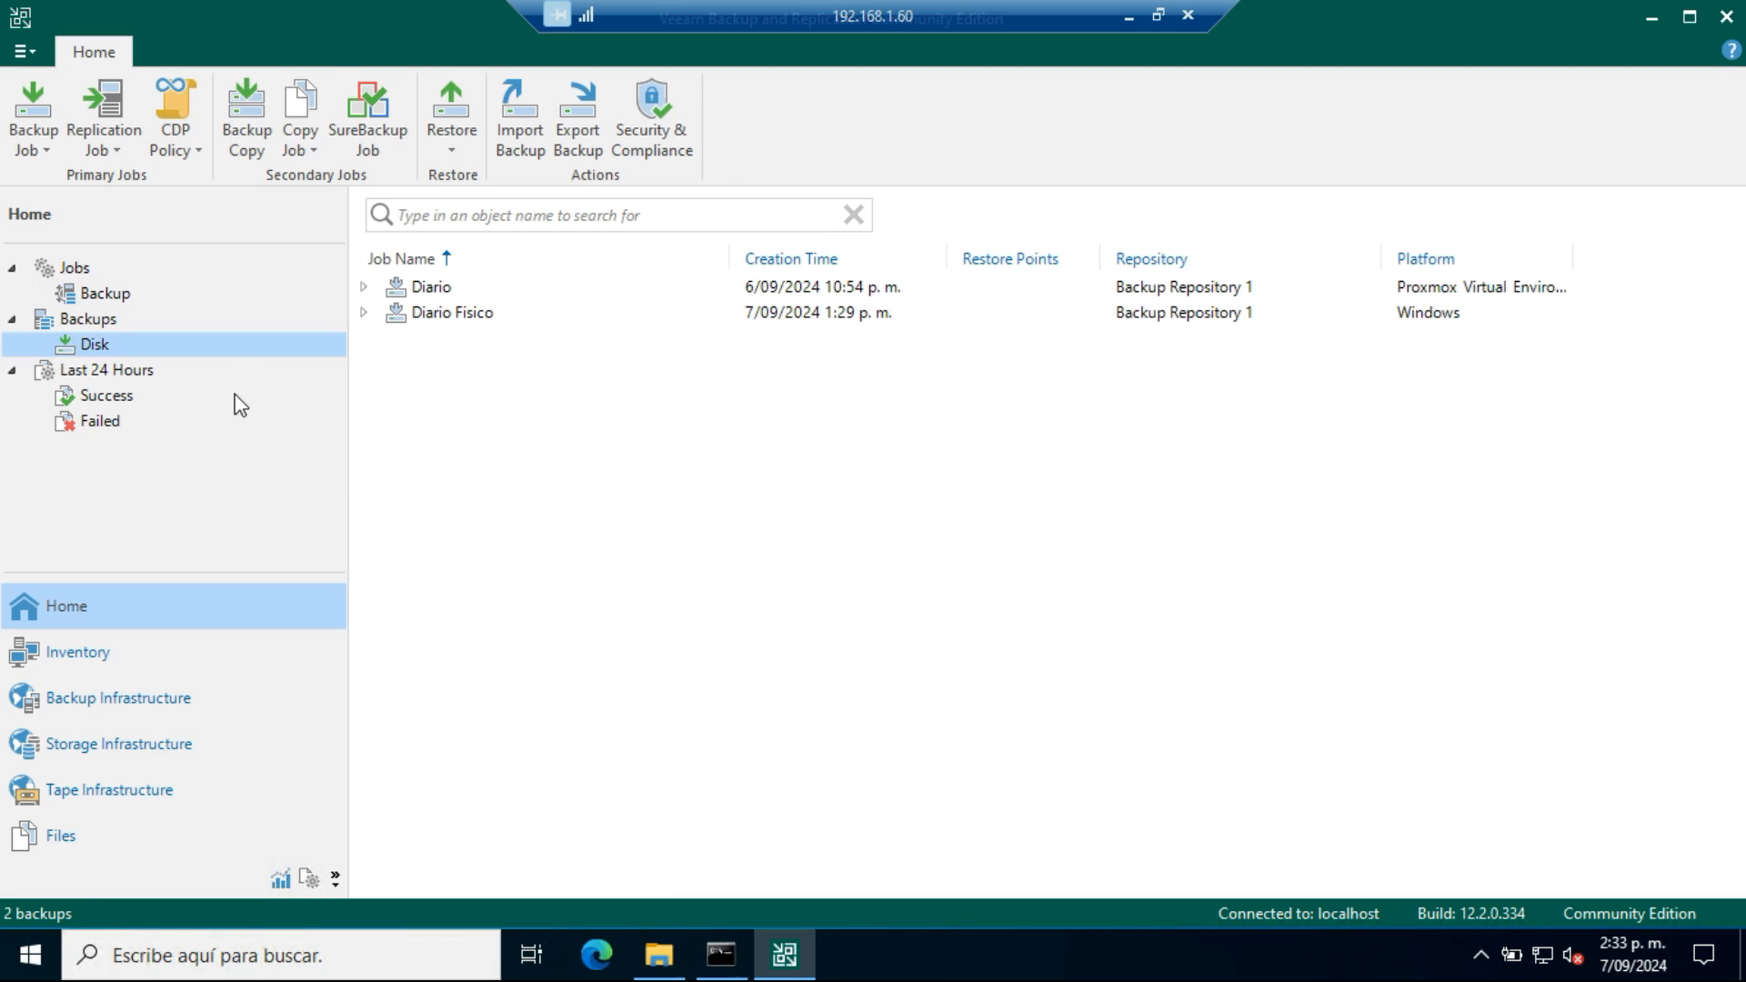
left_click(365, 314)
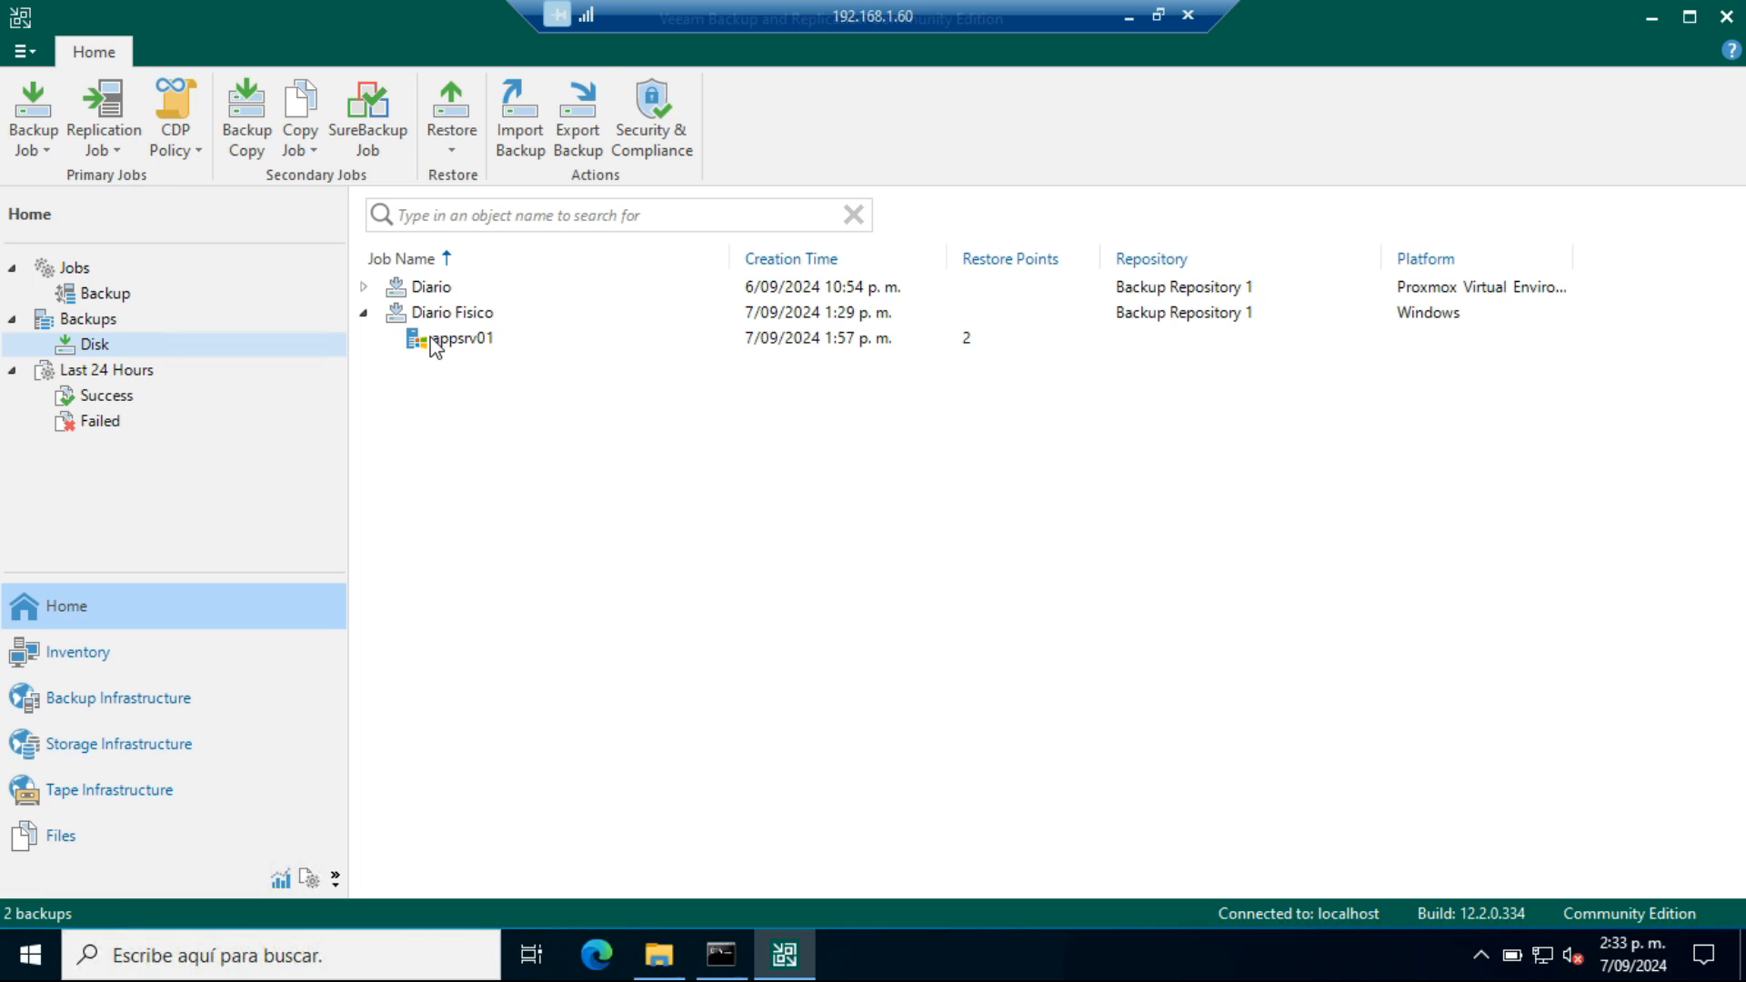
right_click(545, 350)
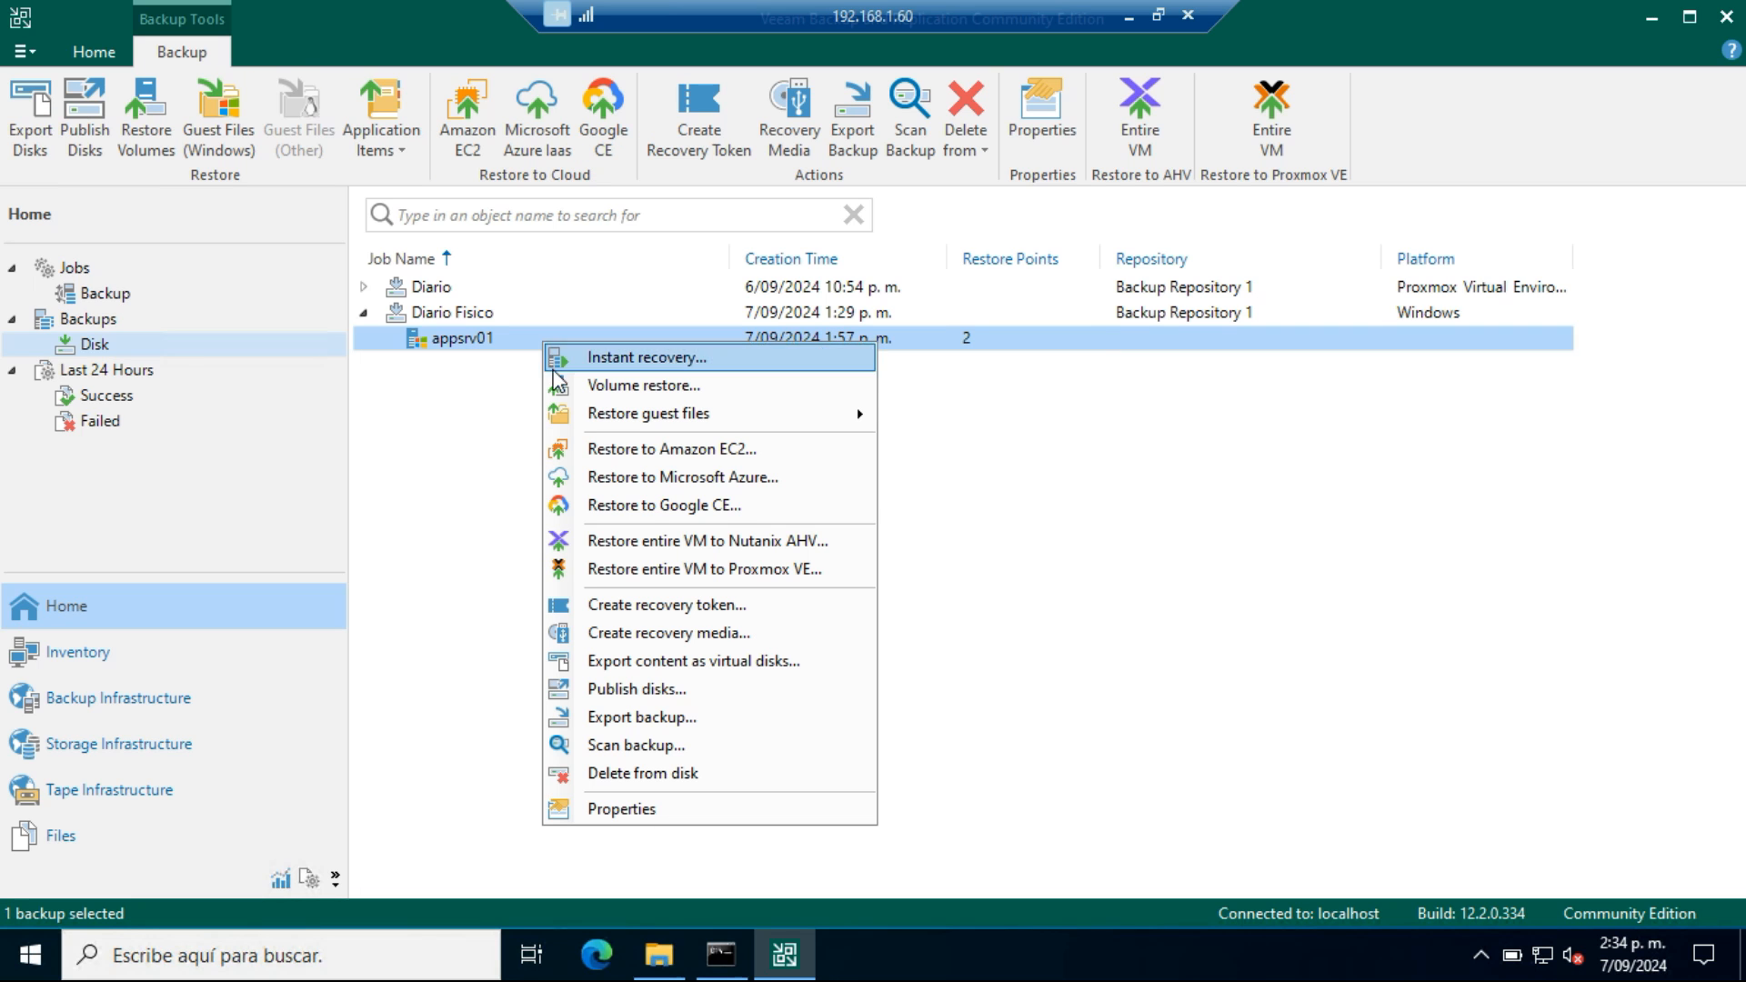
left_click(737, 634)
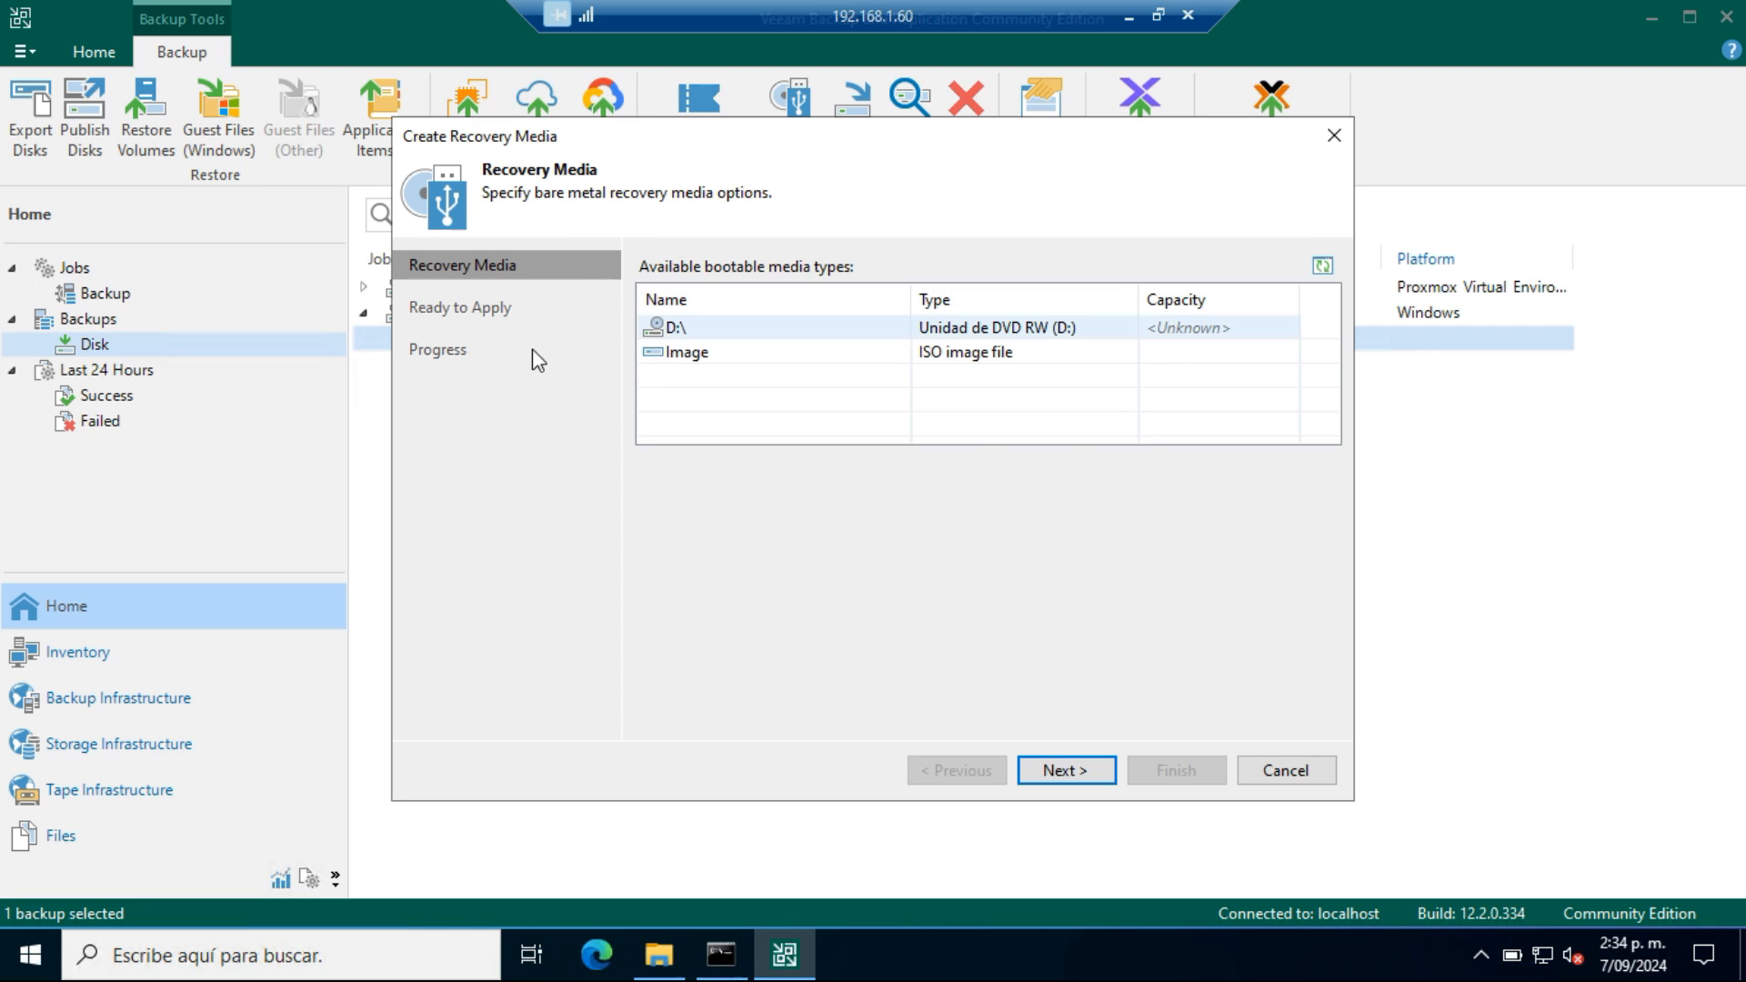
left_click(716, 350)
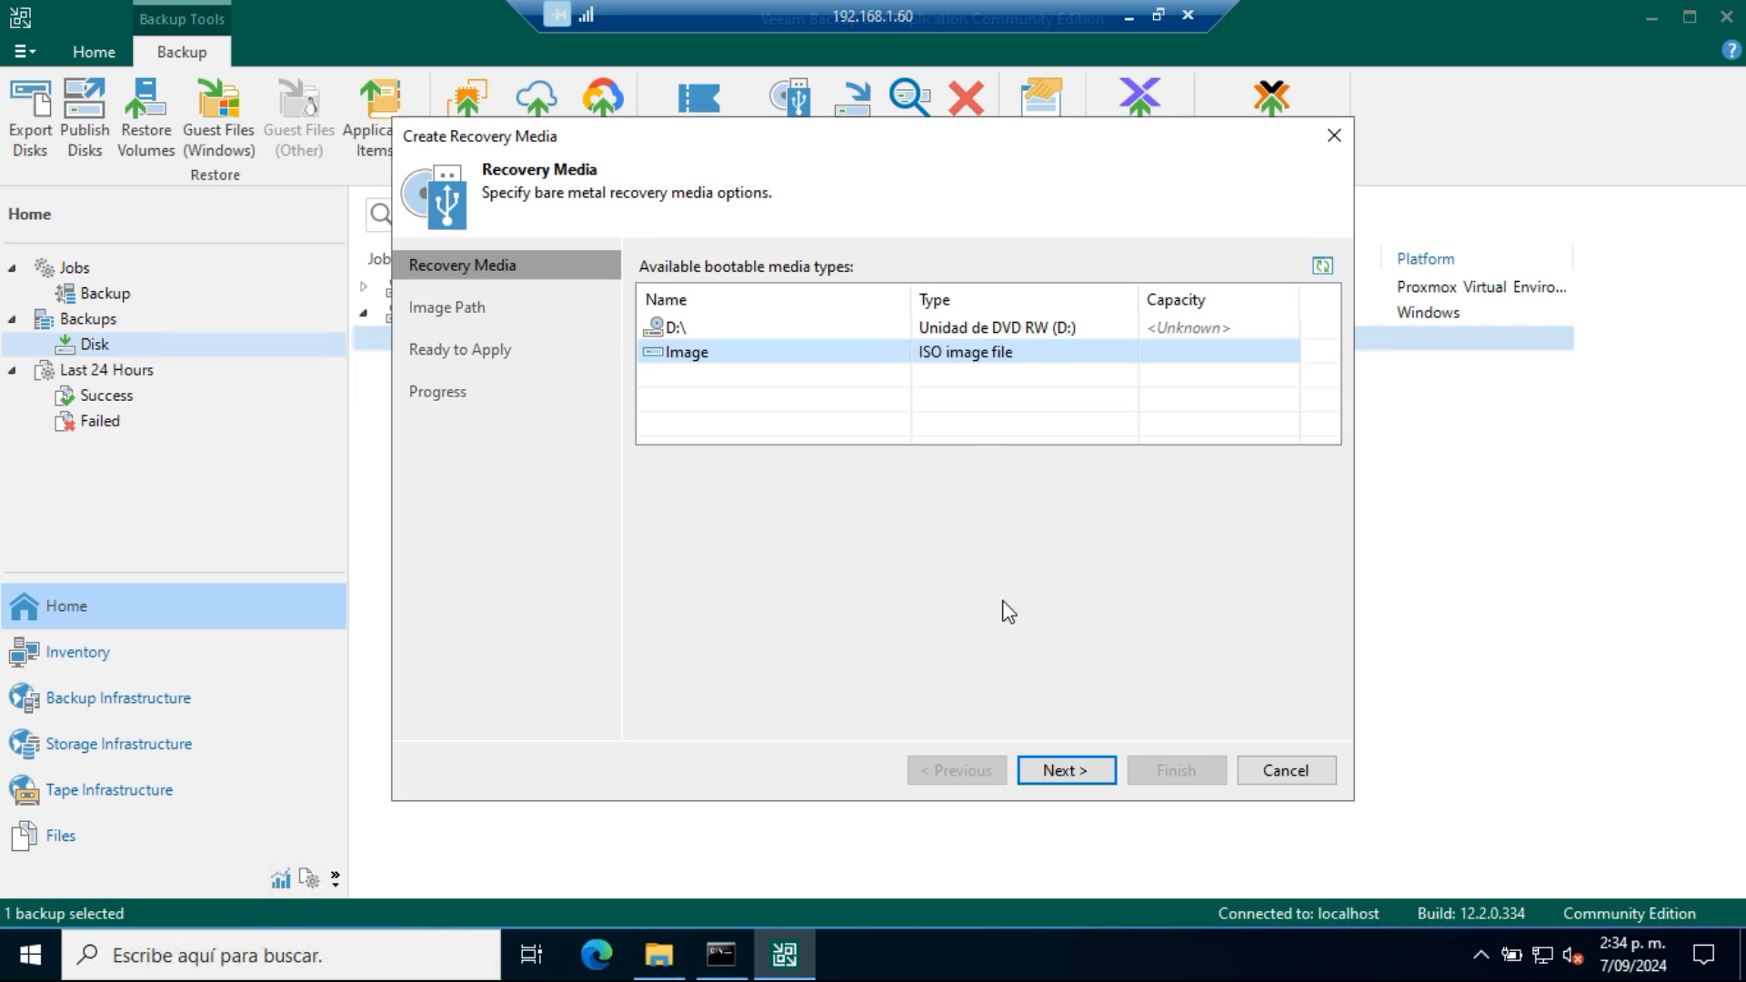
left_click(1062, 770)
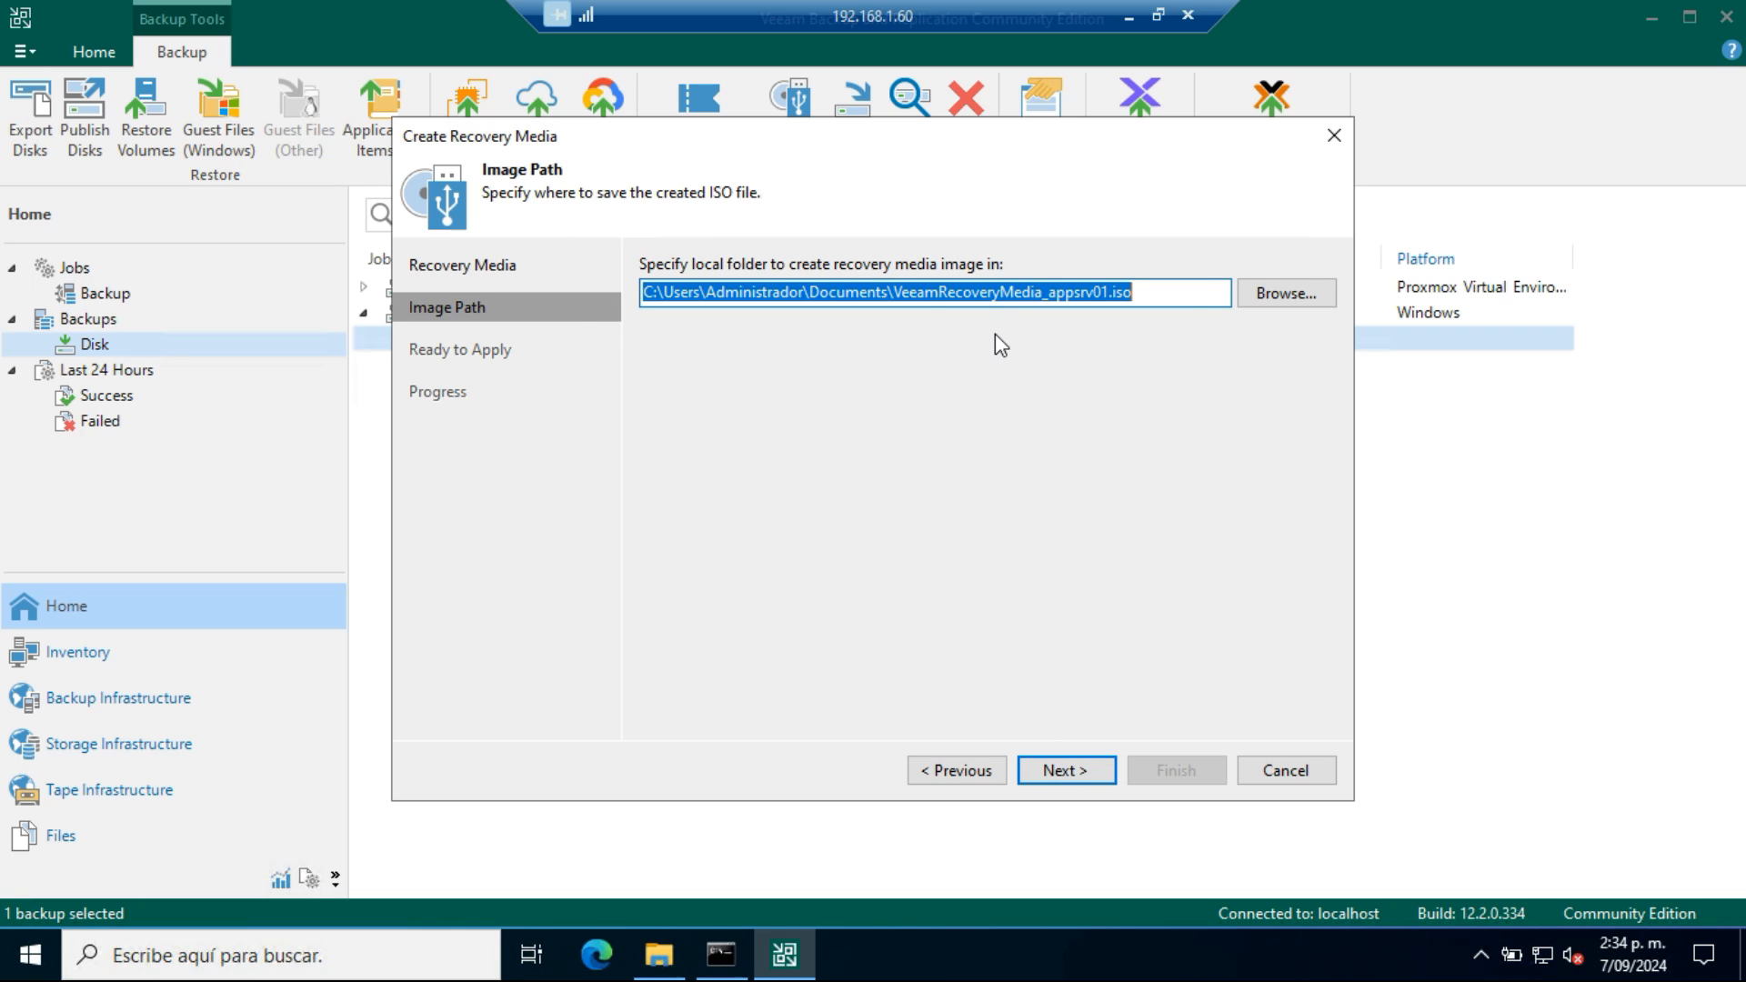
Set the image destination to VeeamRecoveryMedia_appsrv01 in the Descargas folder, create the recovery ISO and finish the wizard
left_click(1268, 294)
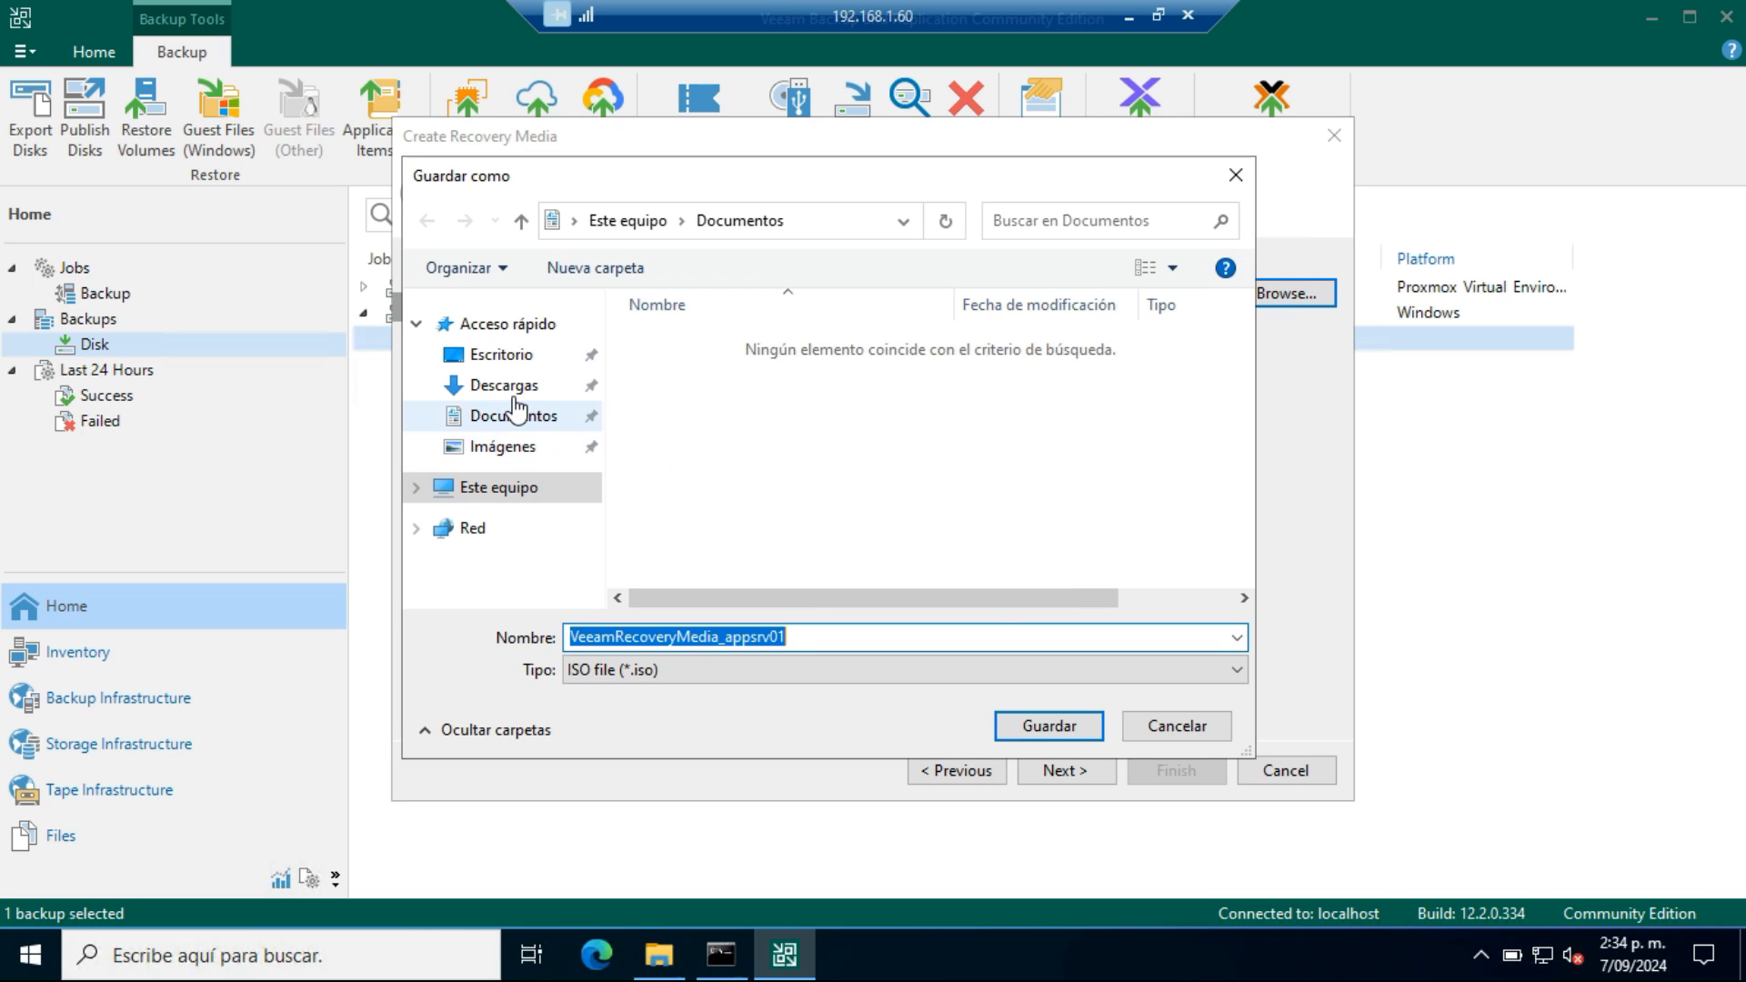
left_click(512, 389)
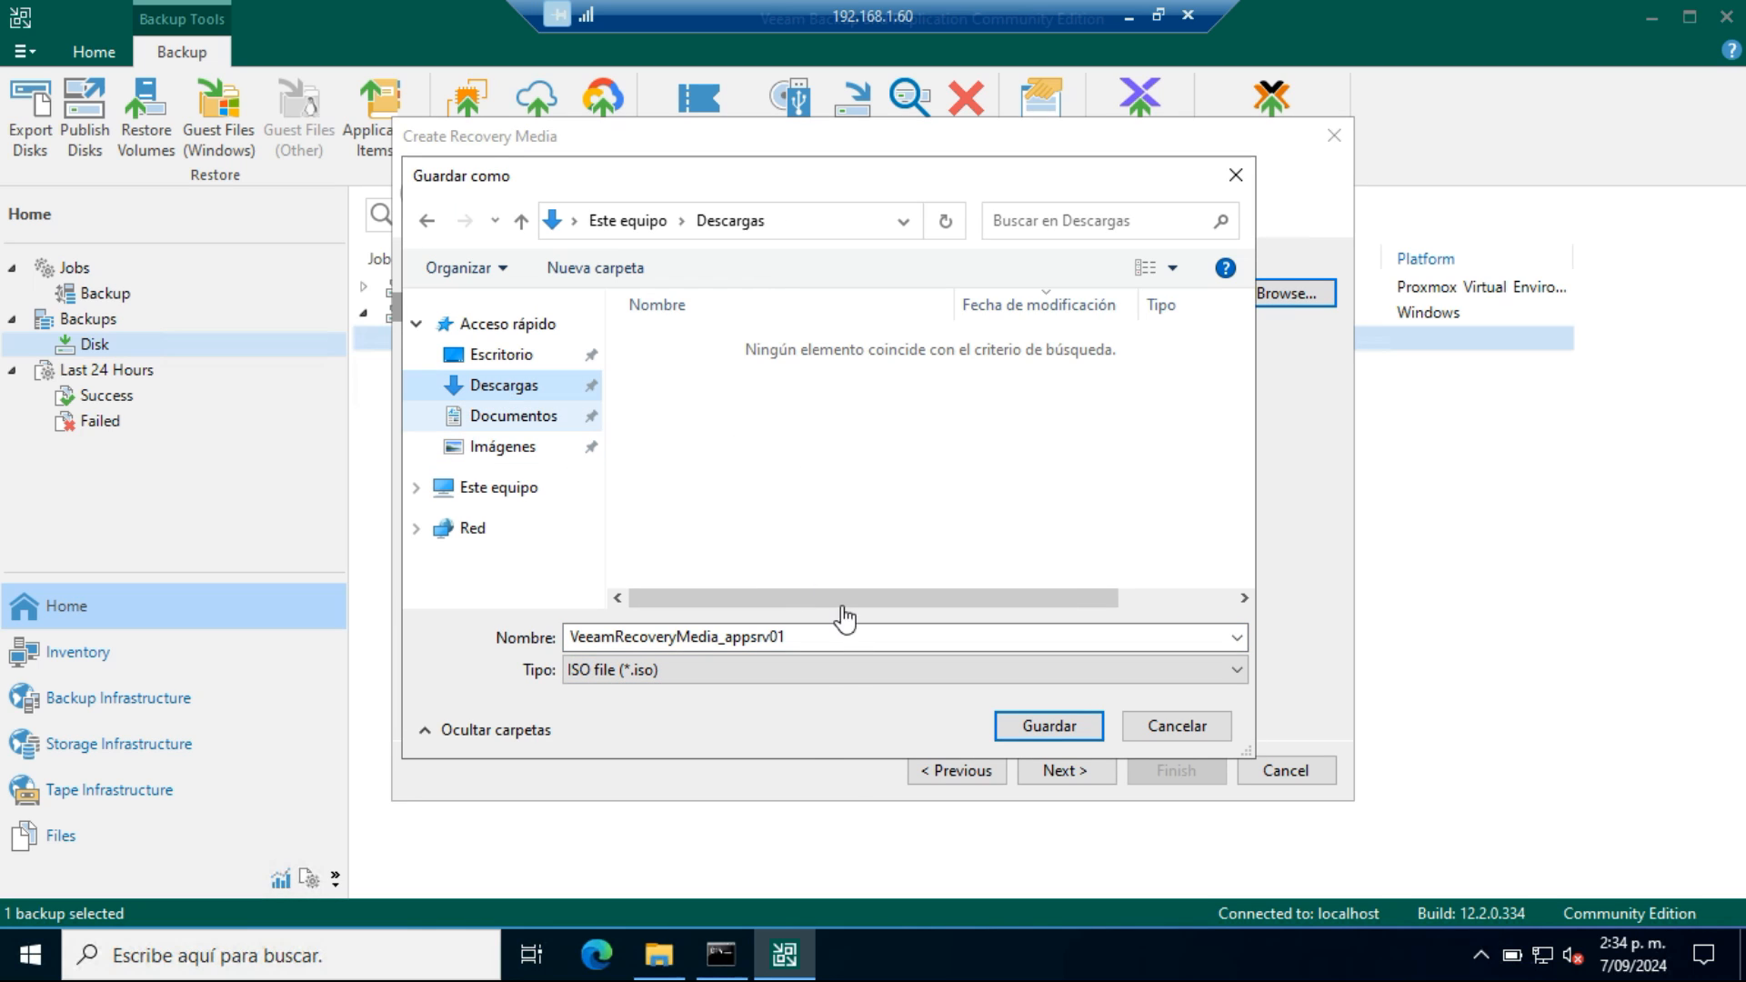
left_click(1054, 731)
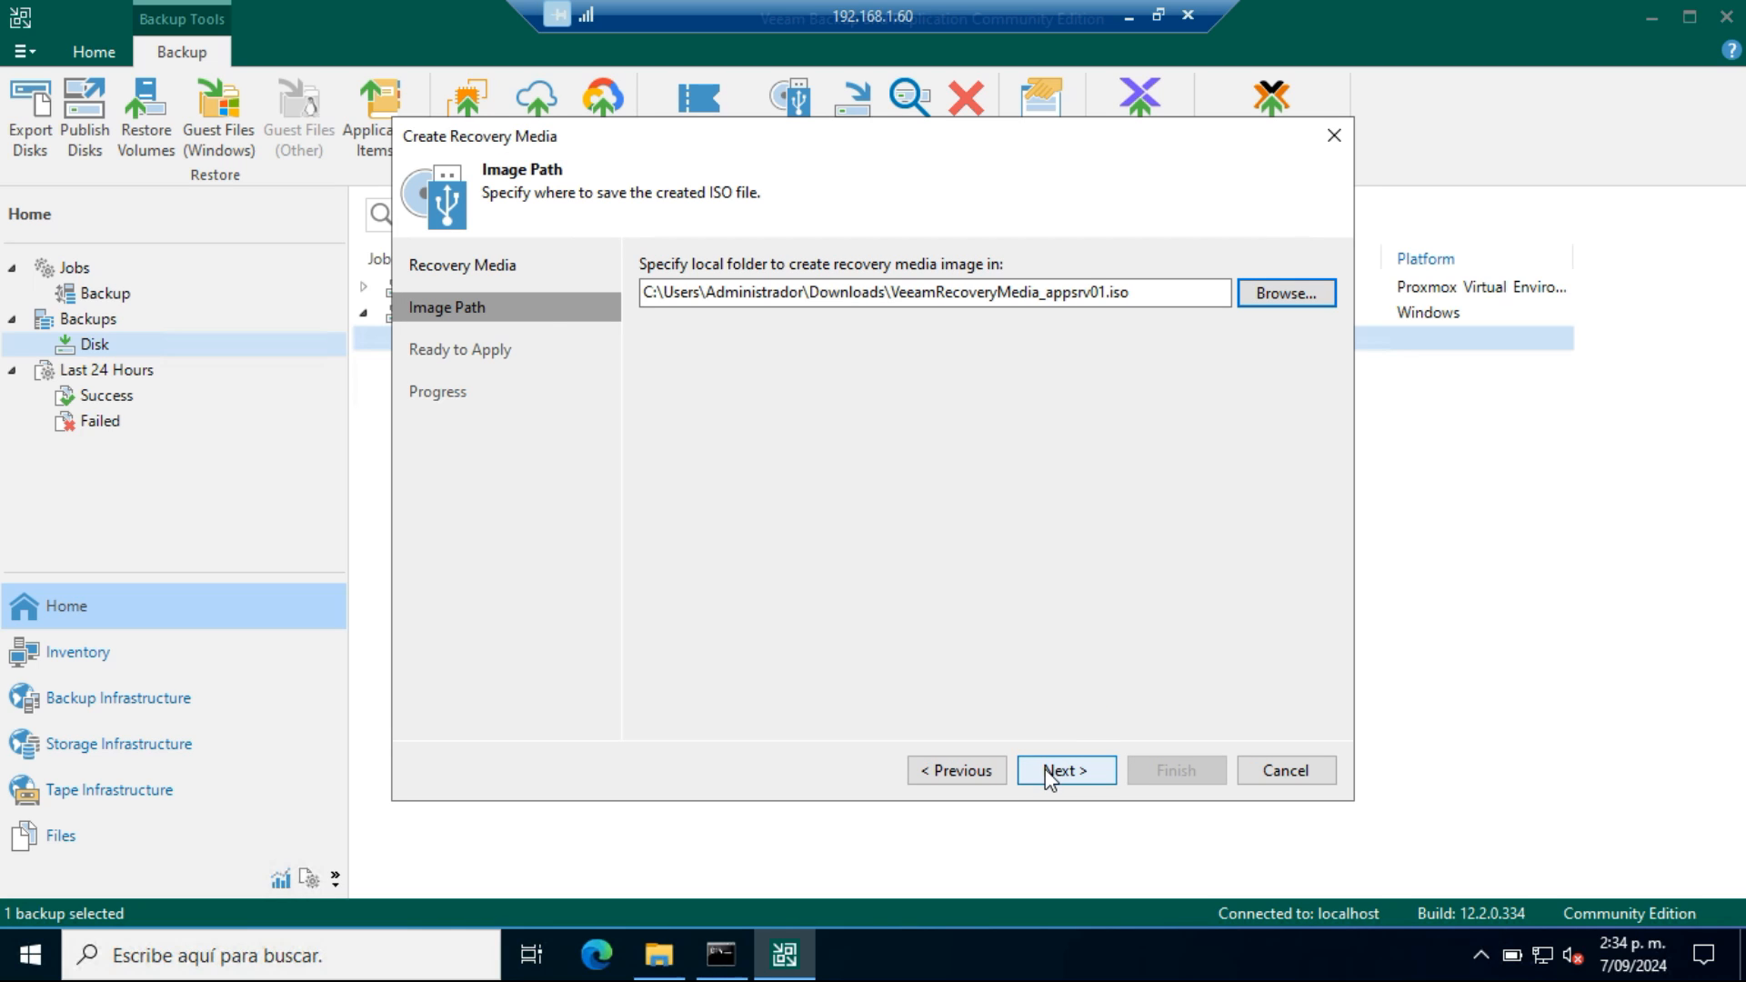
left_click(1045, 768)
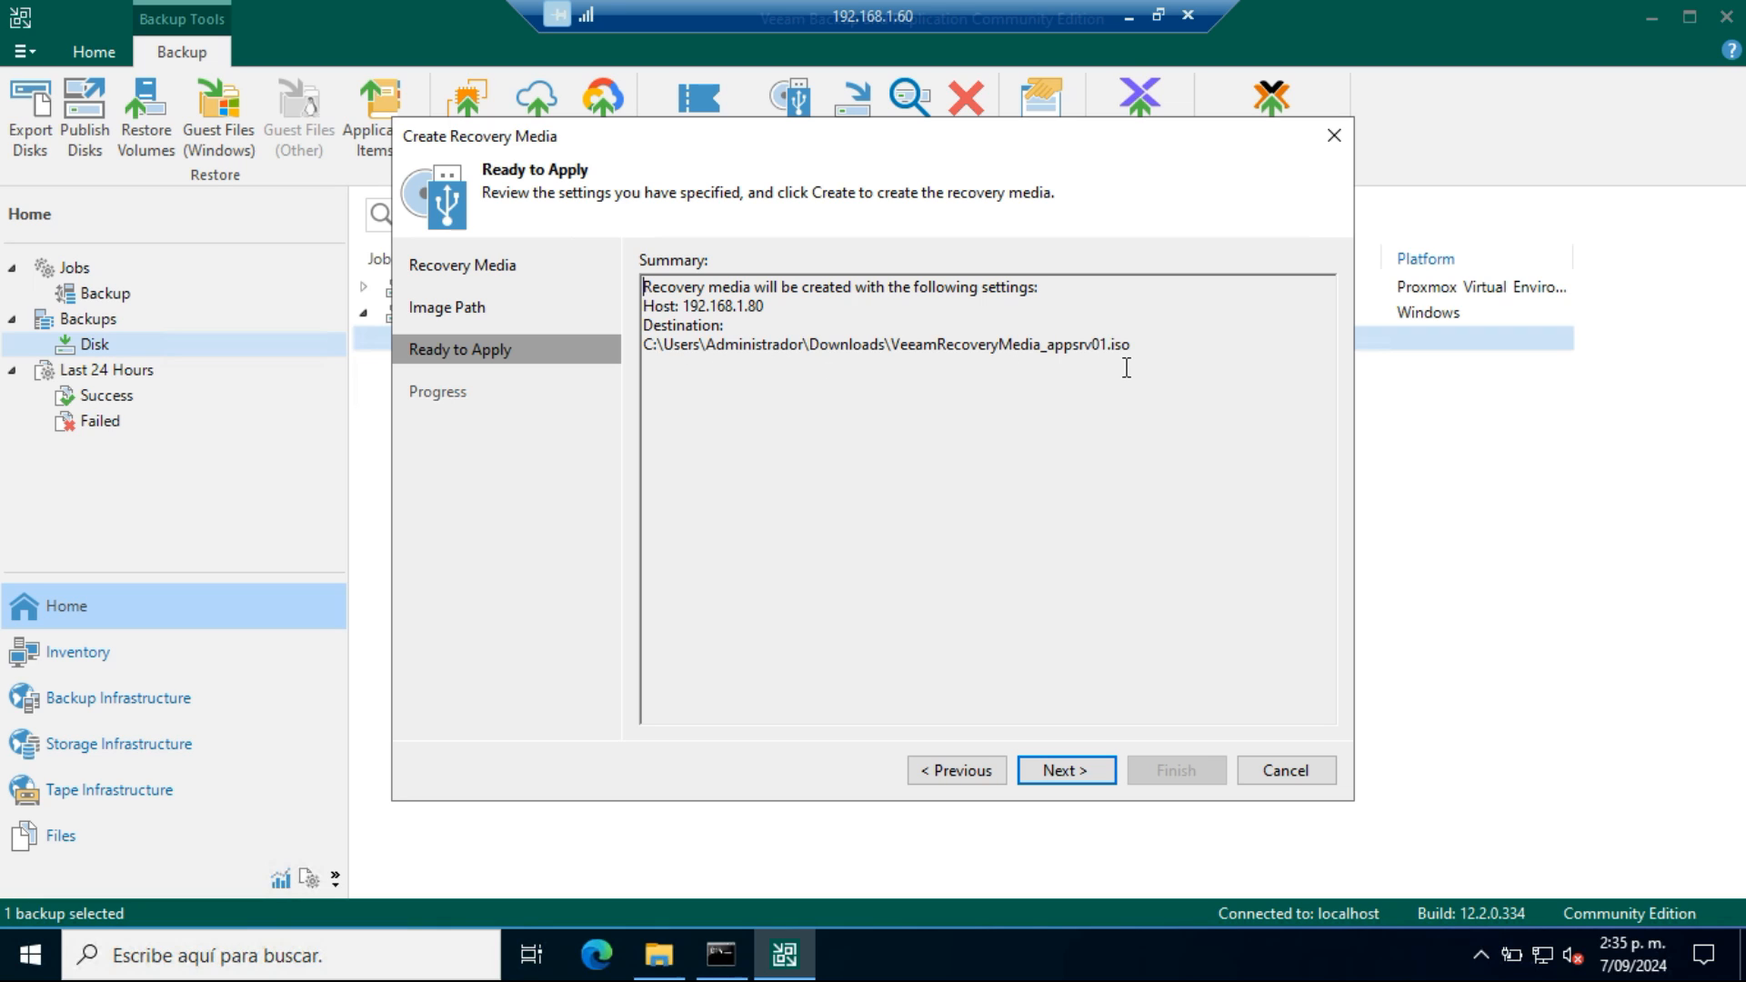
left_click(1098, 769)
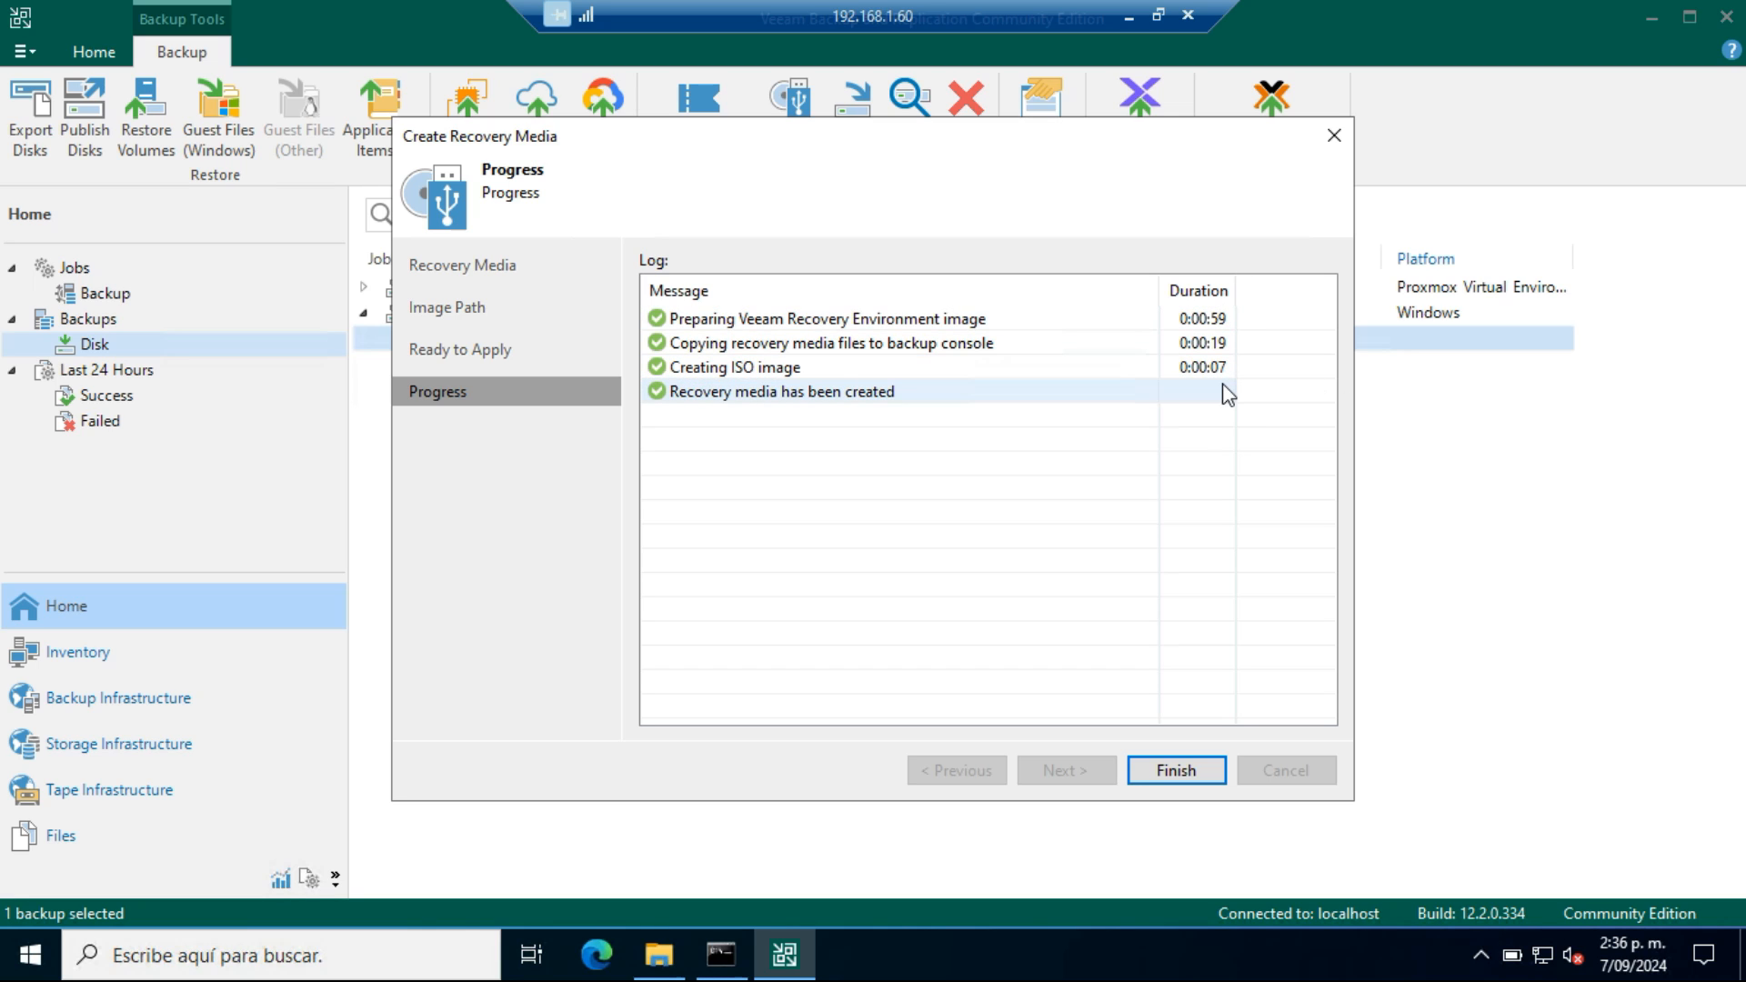
left_click(1175, 770)
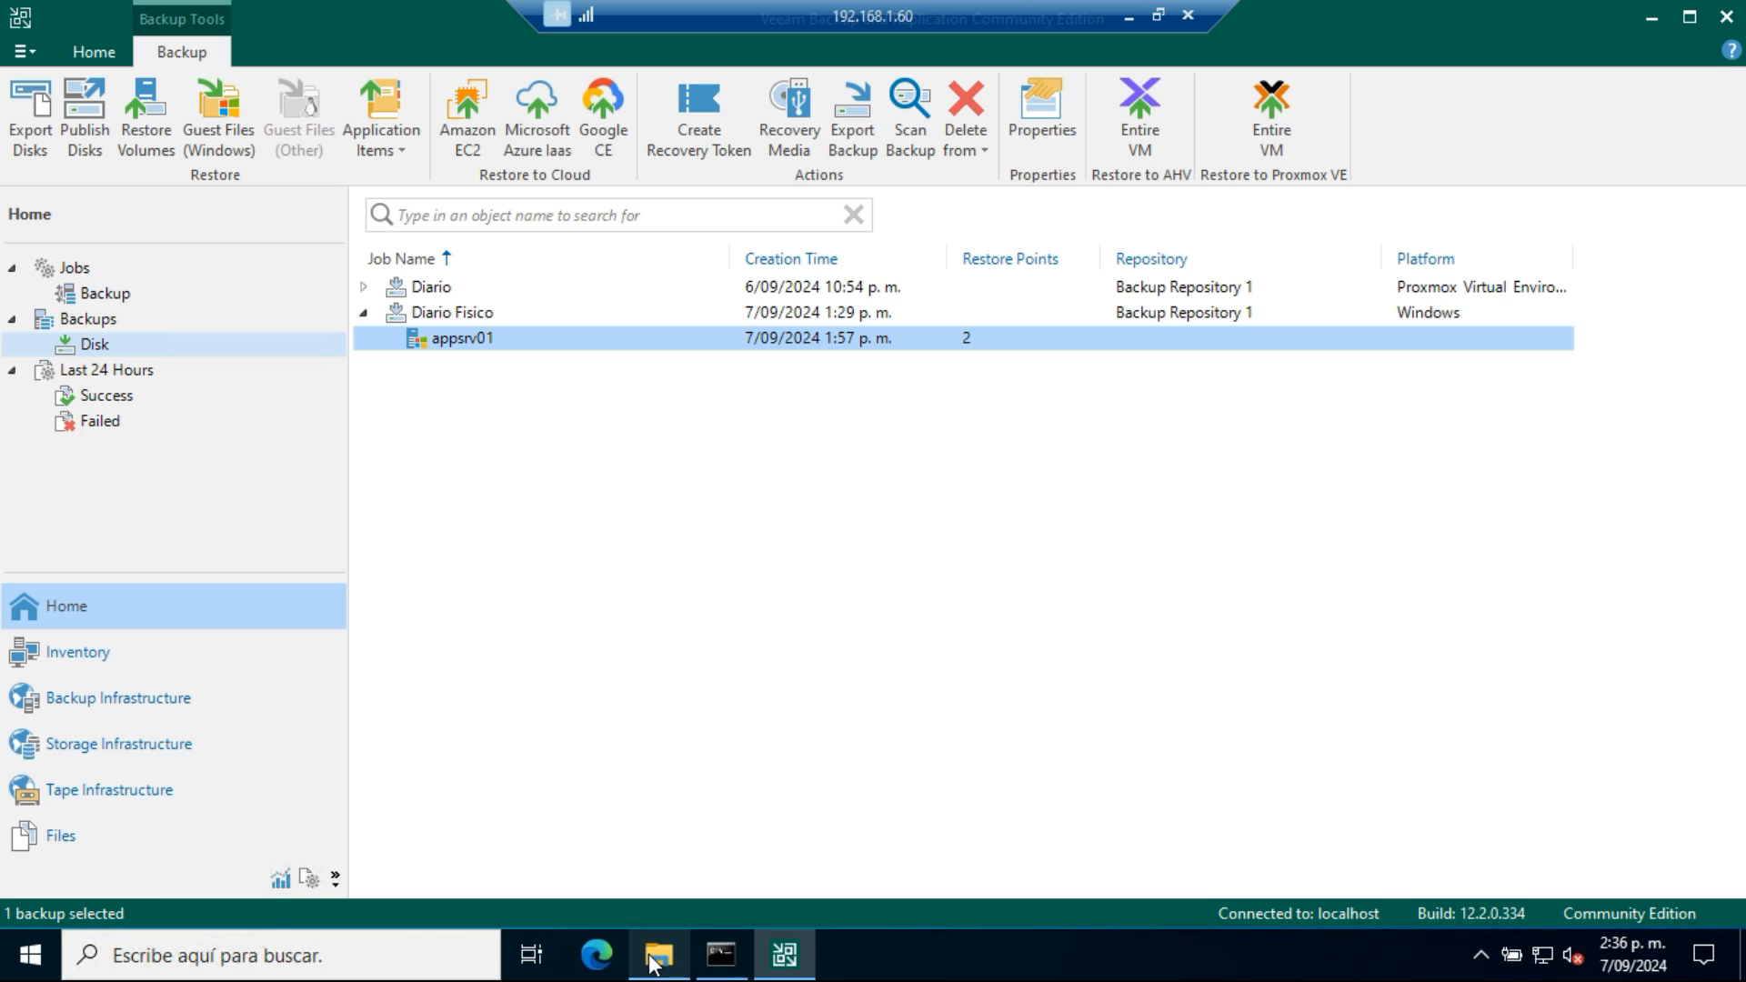
Switch to File Explorer and locate the VeeamRecoveryMedia_appsrv01 image in the Descargas folder
left_click(657, 958)
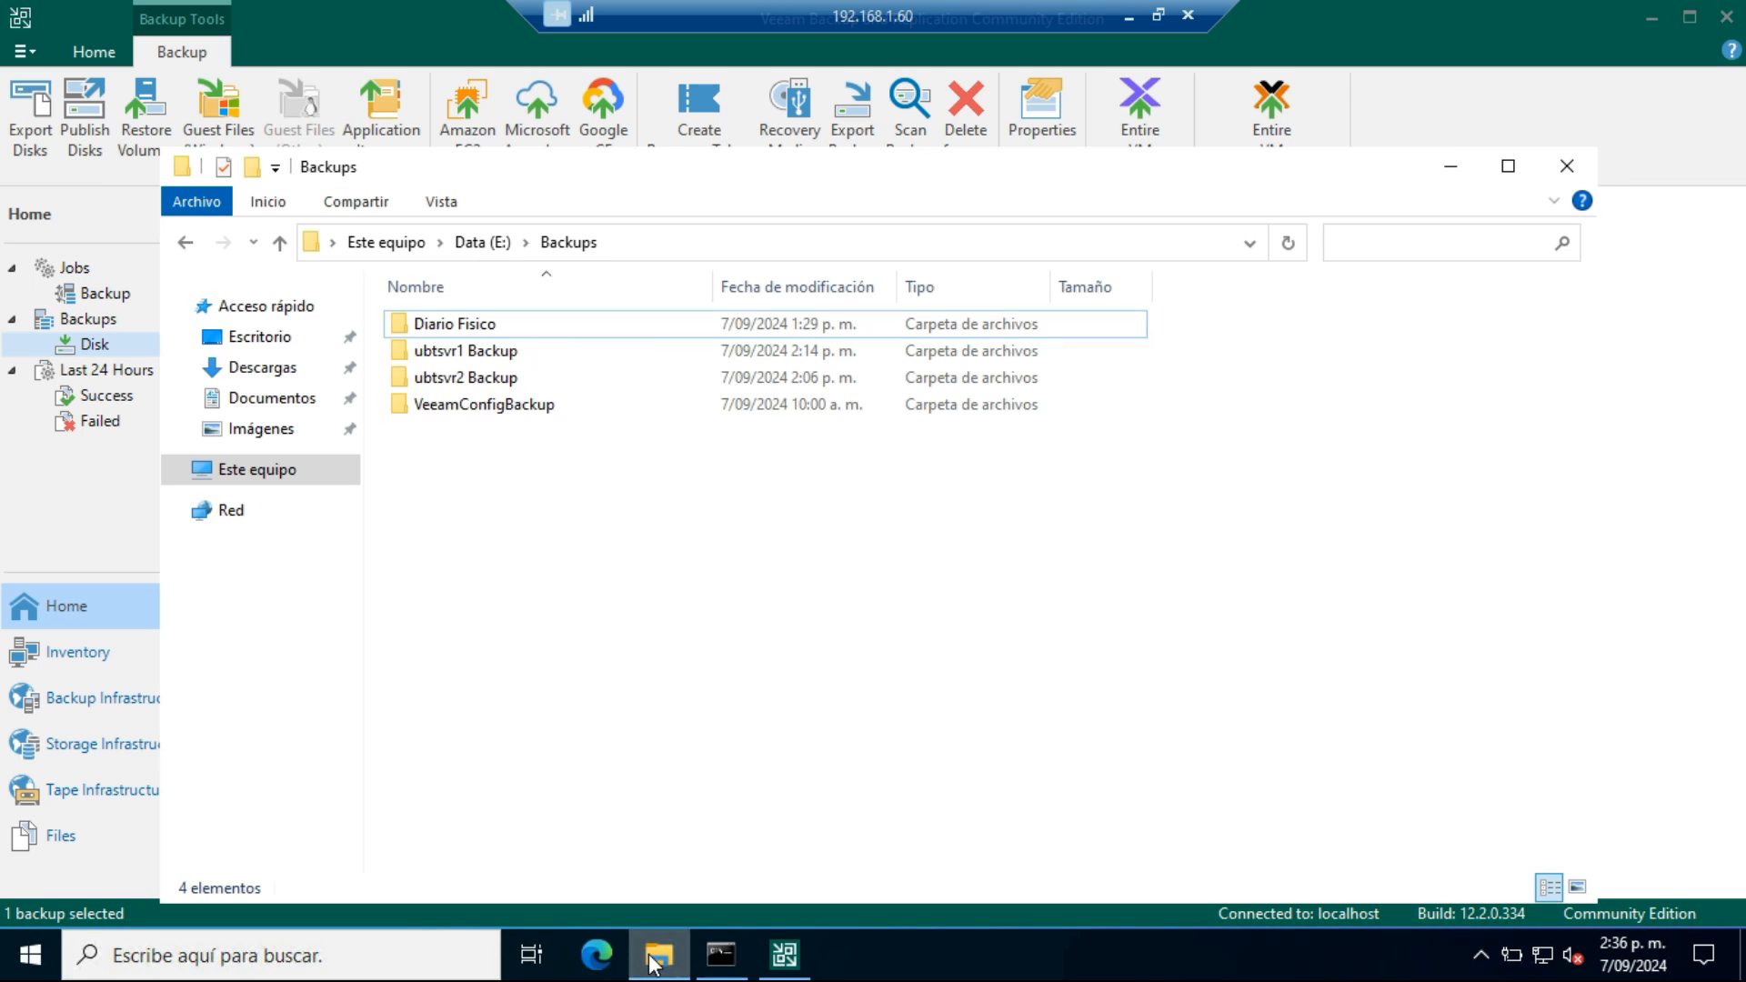
left_click(277, 370)
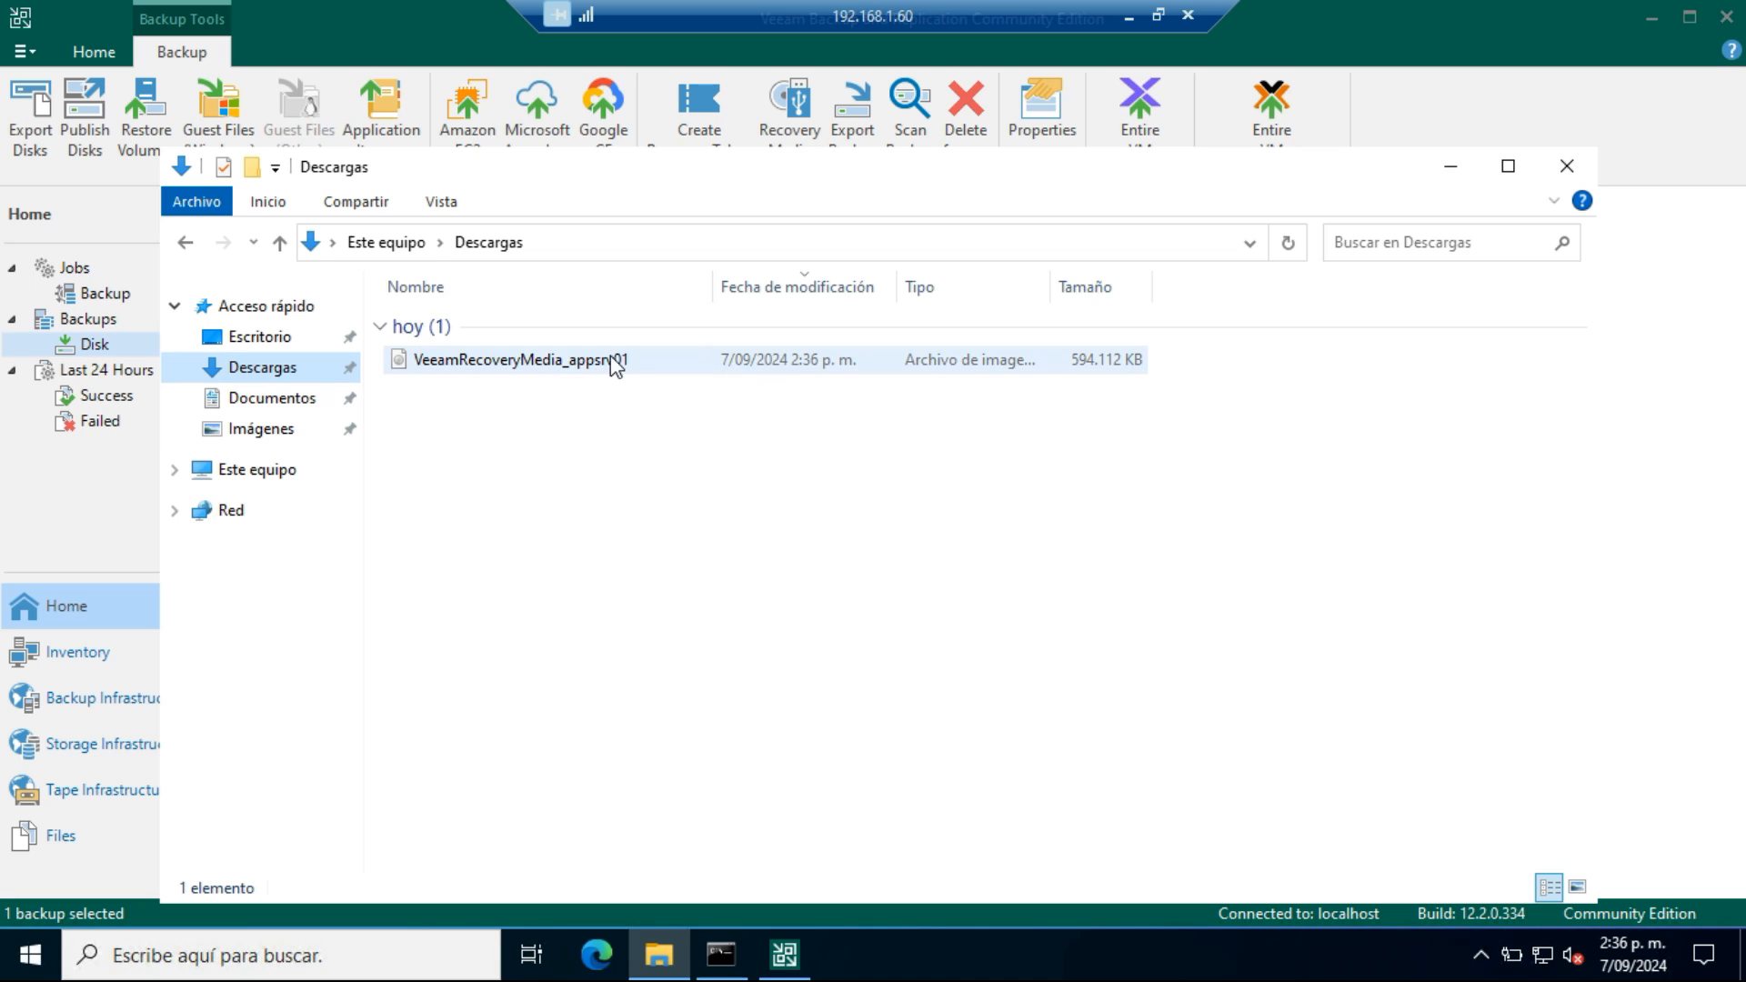
right_click(563, 363)
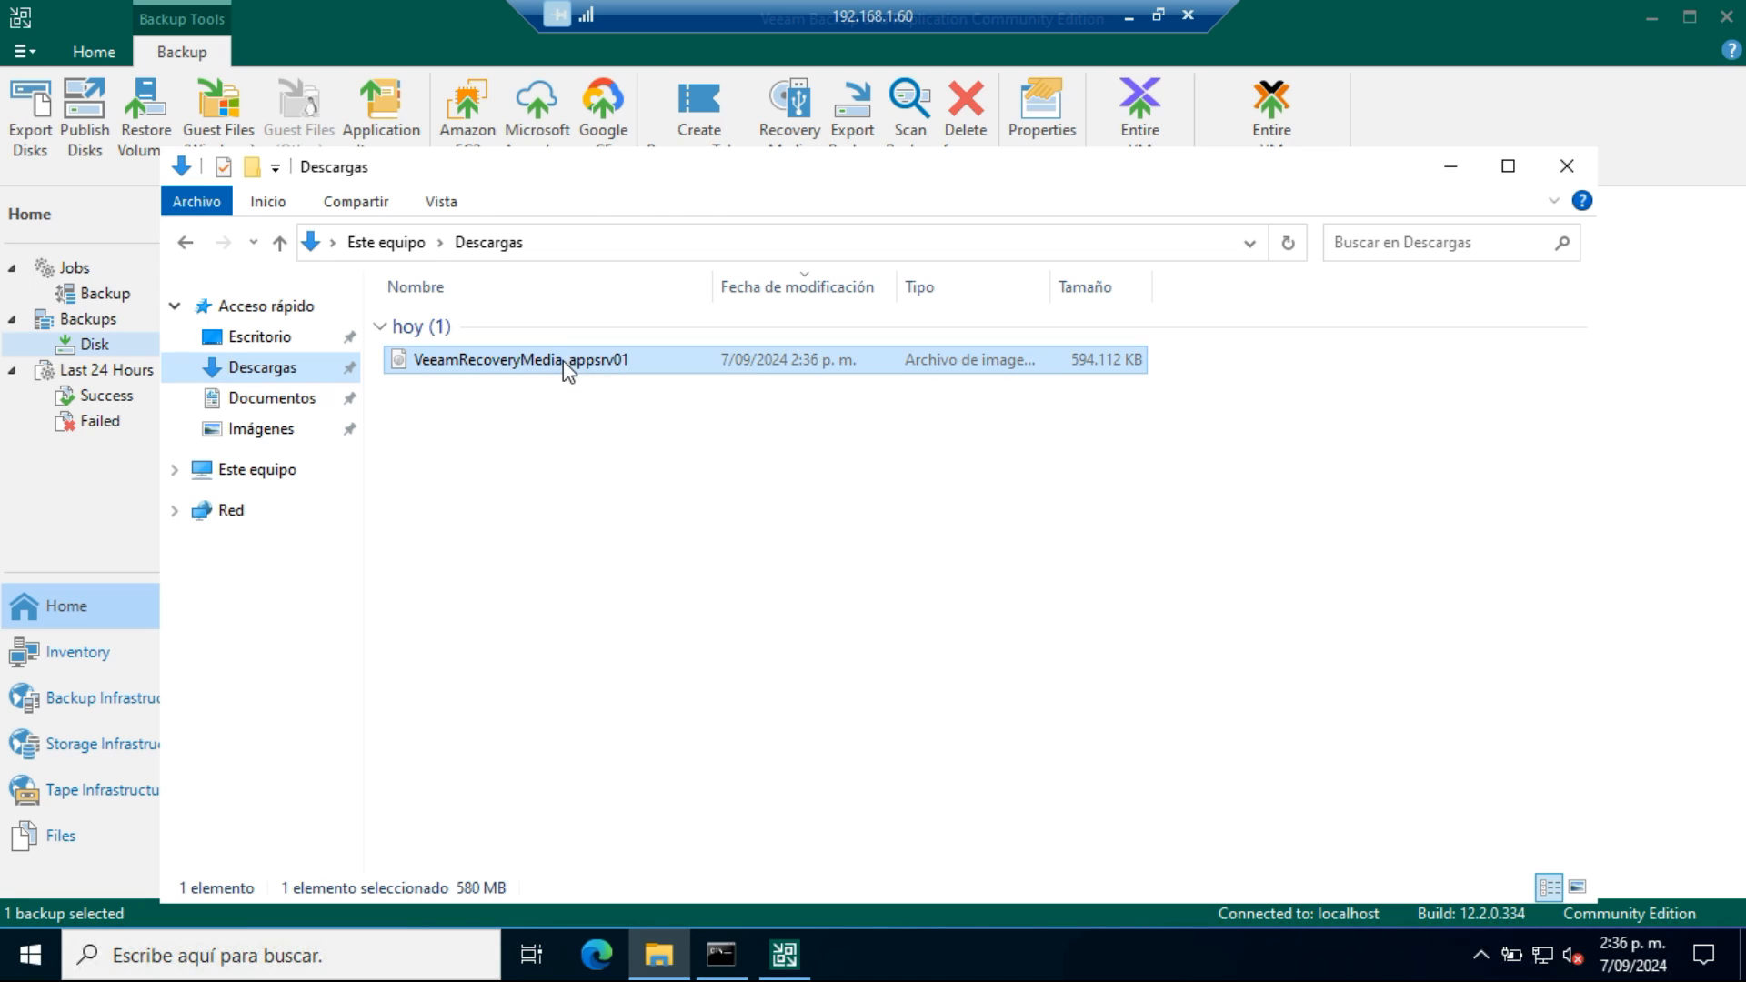
left_click(1049, 515)
left_click(1050, 514)
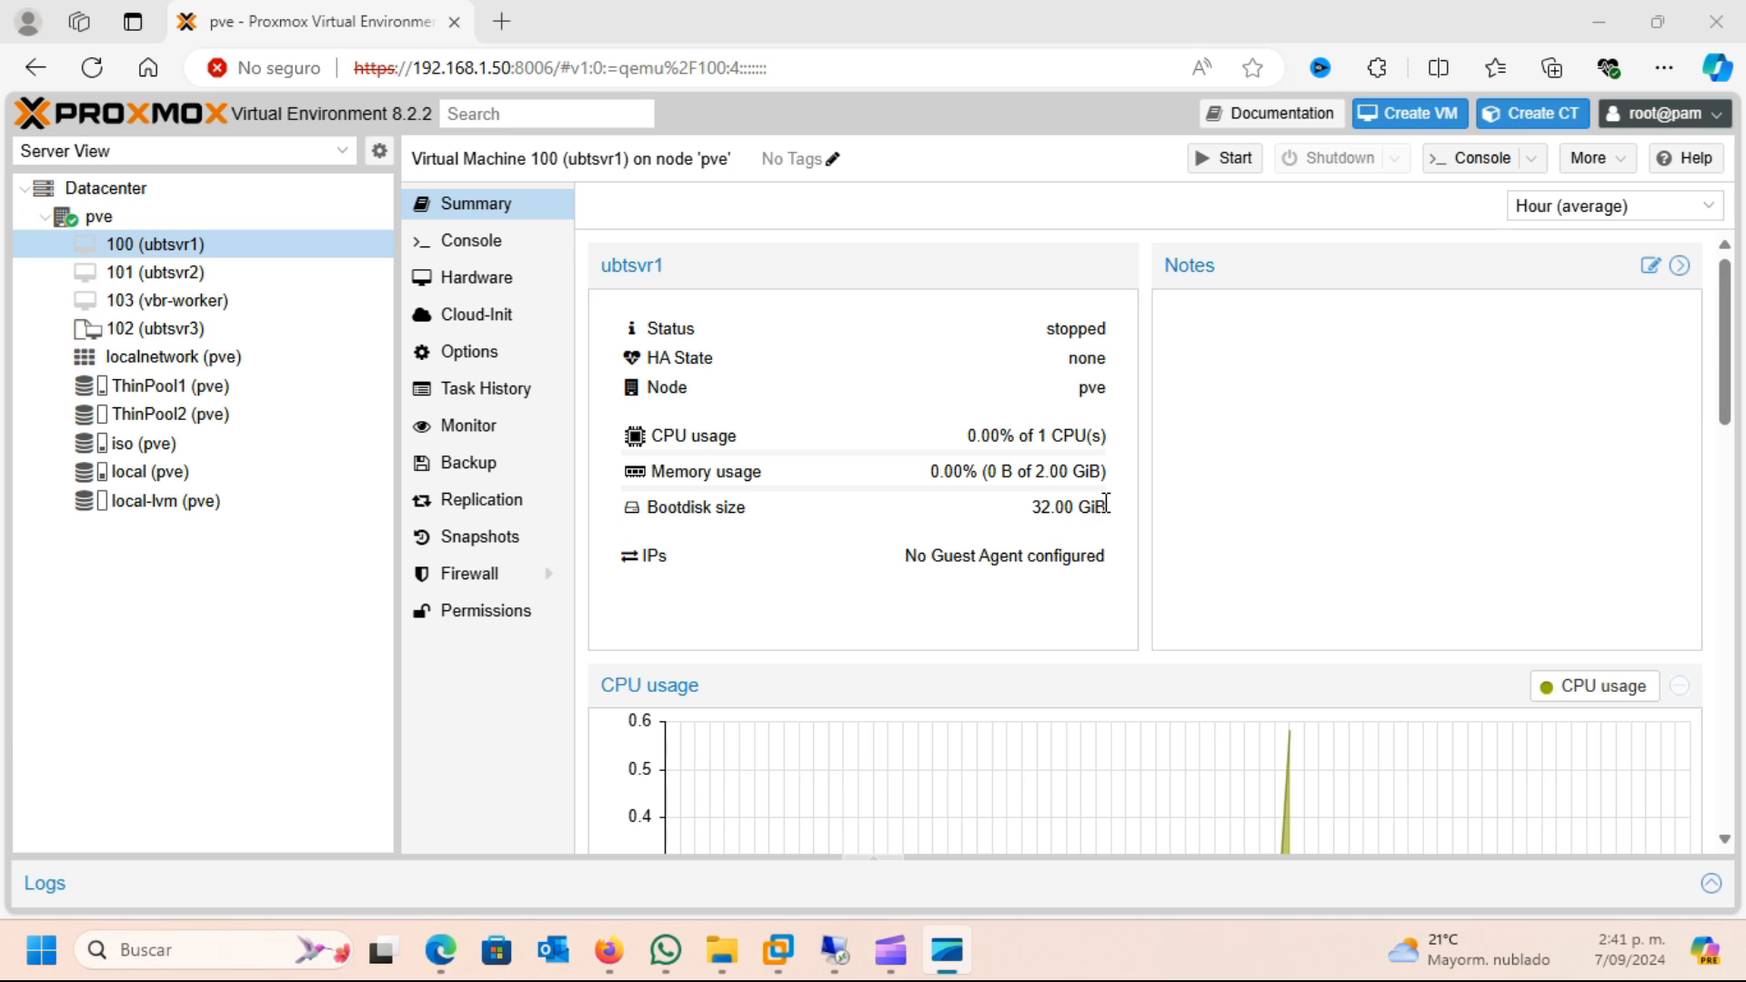
In Proxmox, upload VeeamRecoveryMedia_appsrv01.iso from the ISO folder on drive D: to the ISO images of the iso (pve) storage
left_click(147, 452)
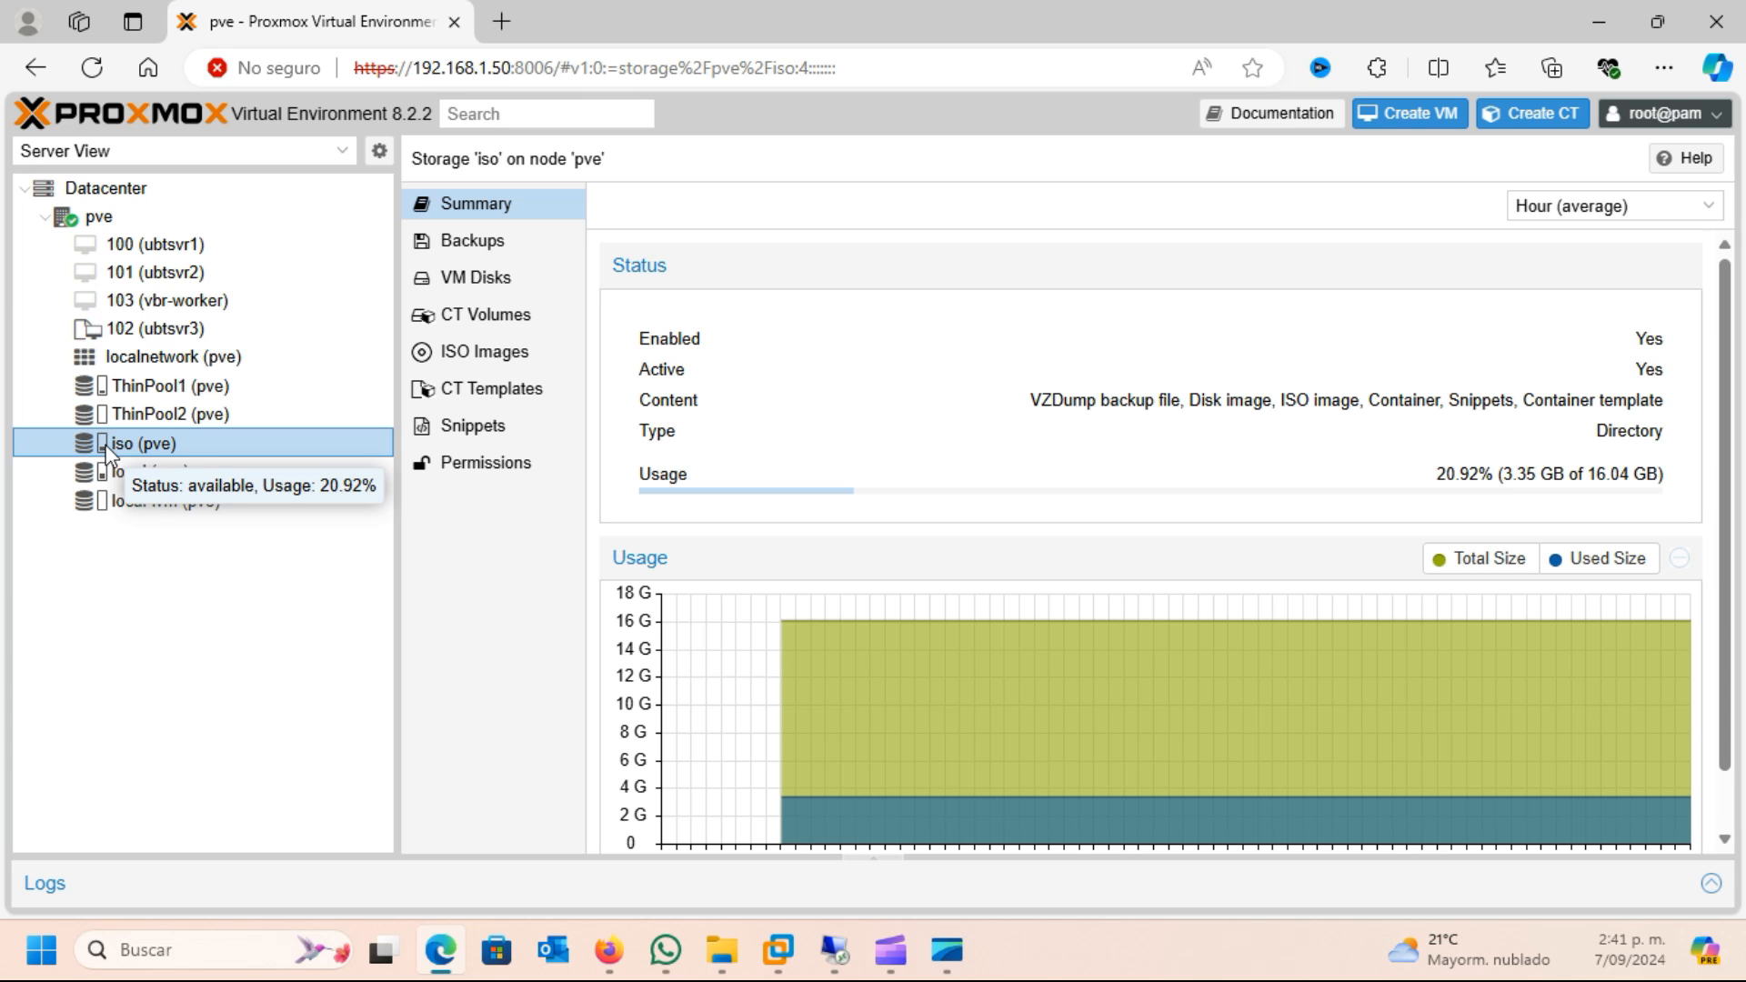
left_click(515, 362)
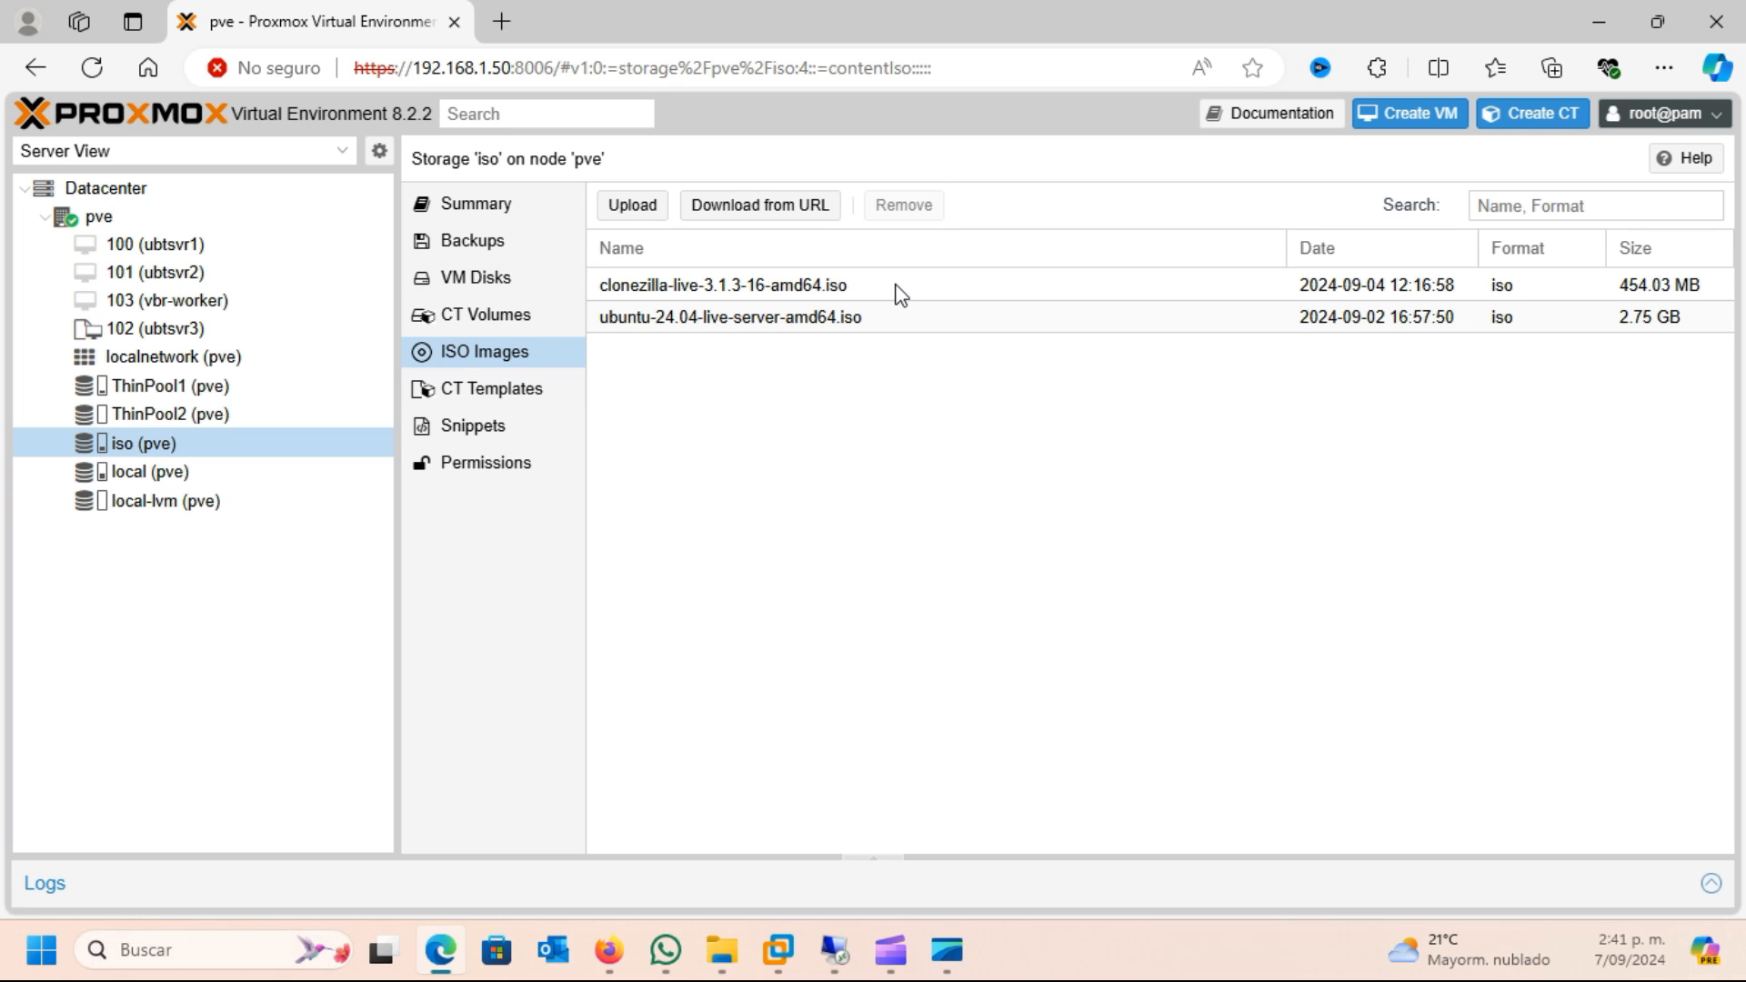
left_click(654, 206)
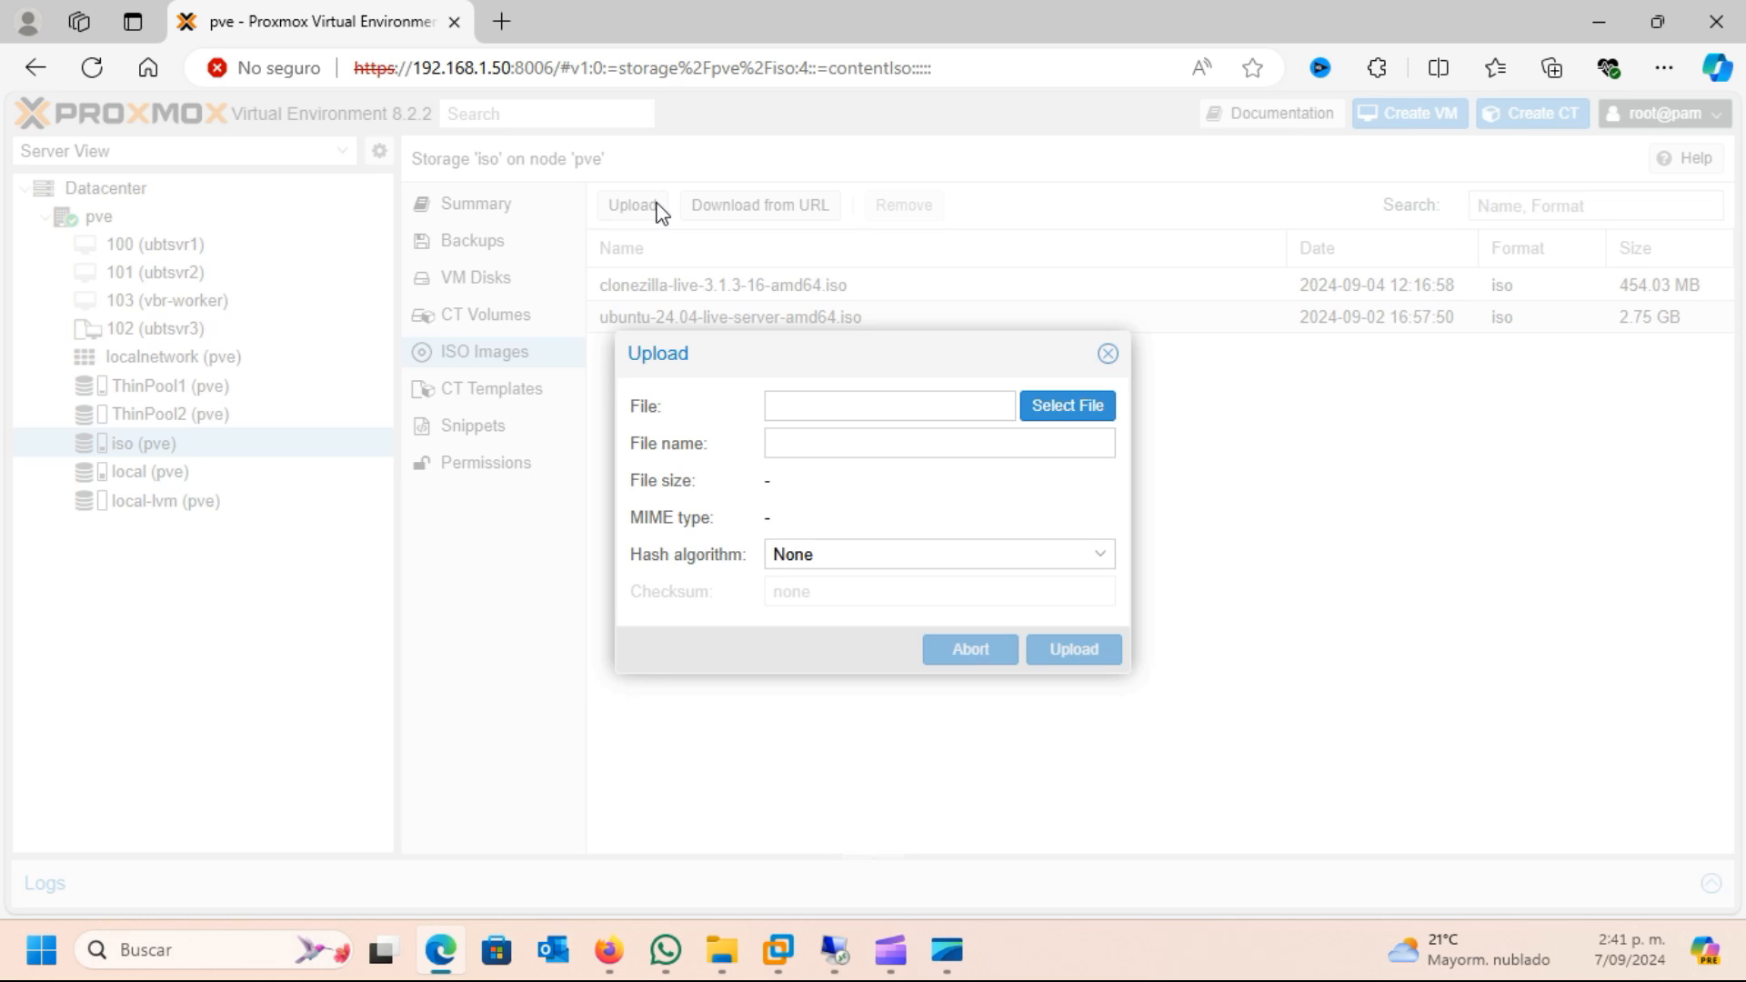
left_click(1071, 409)
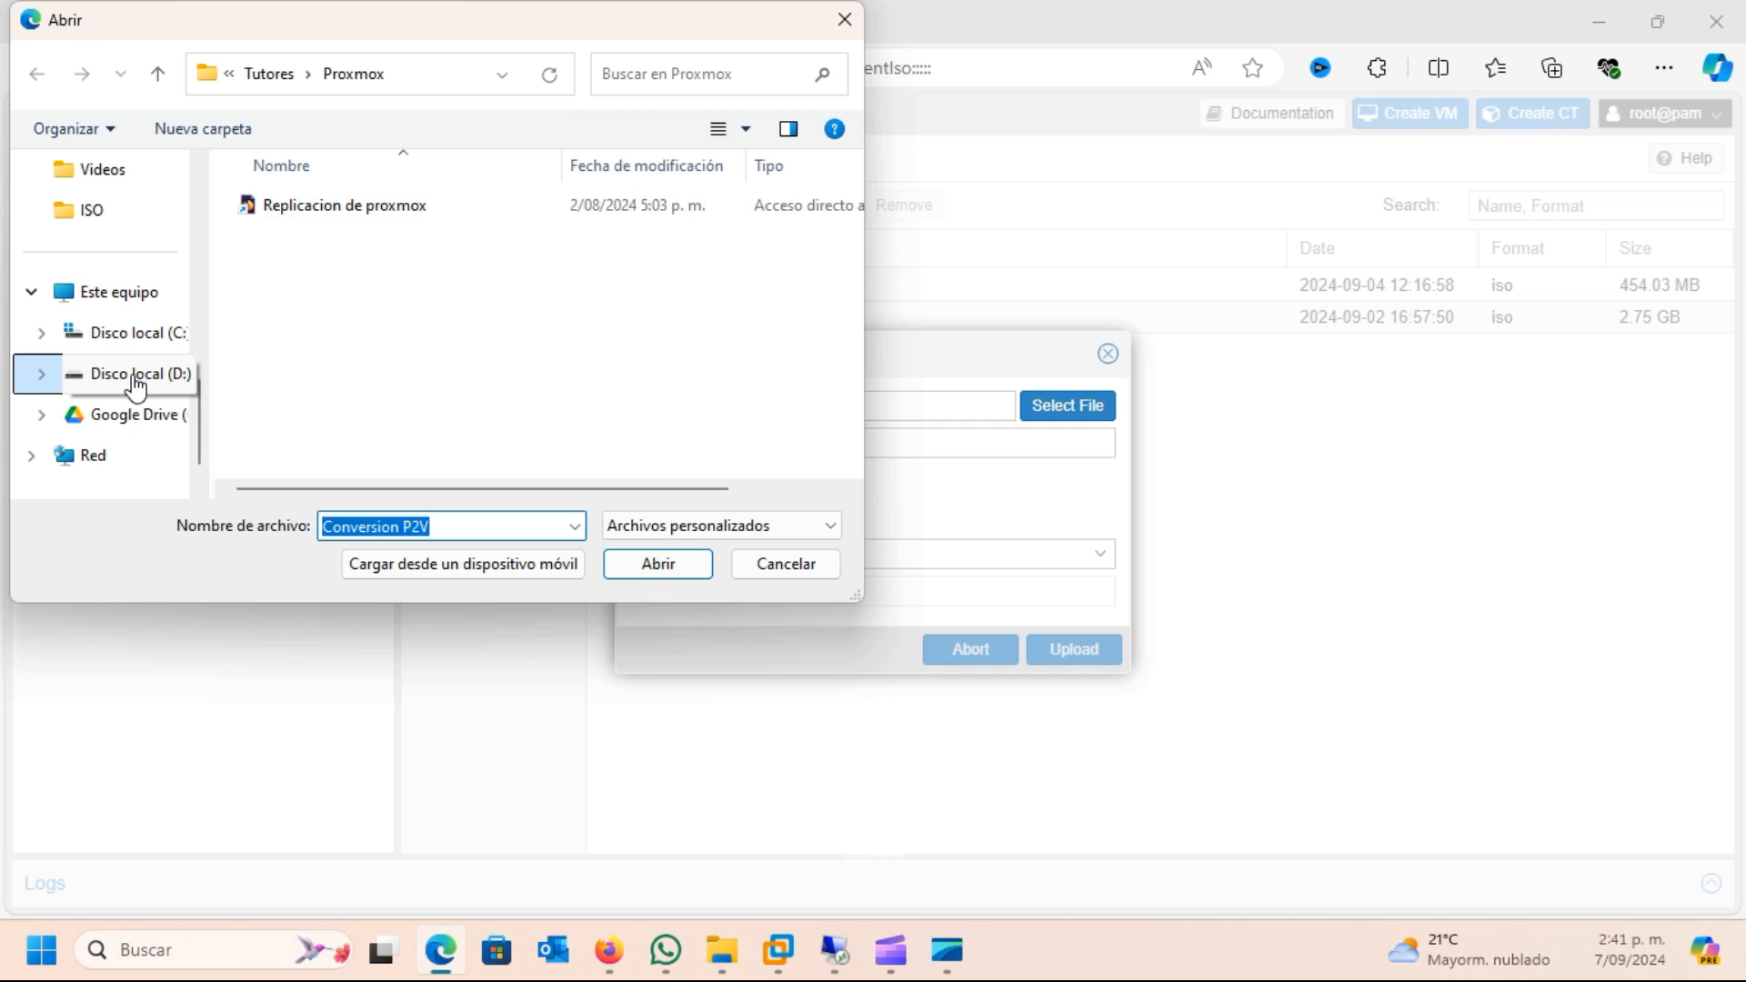
left_click(134, 380)
double_click(300, 203)
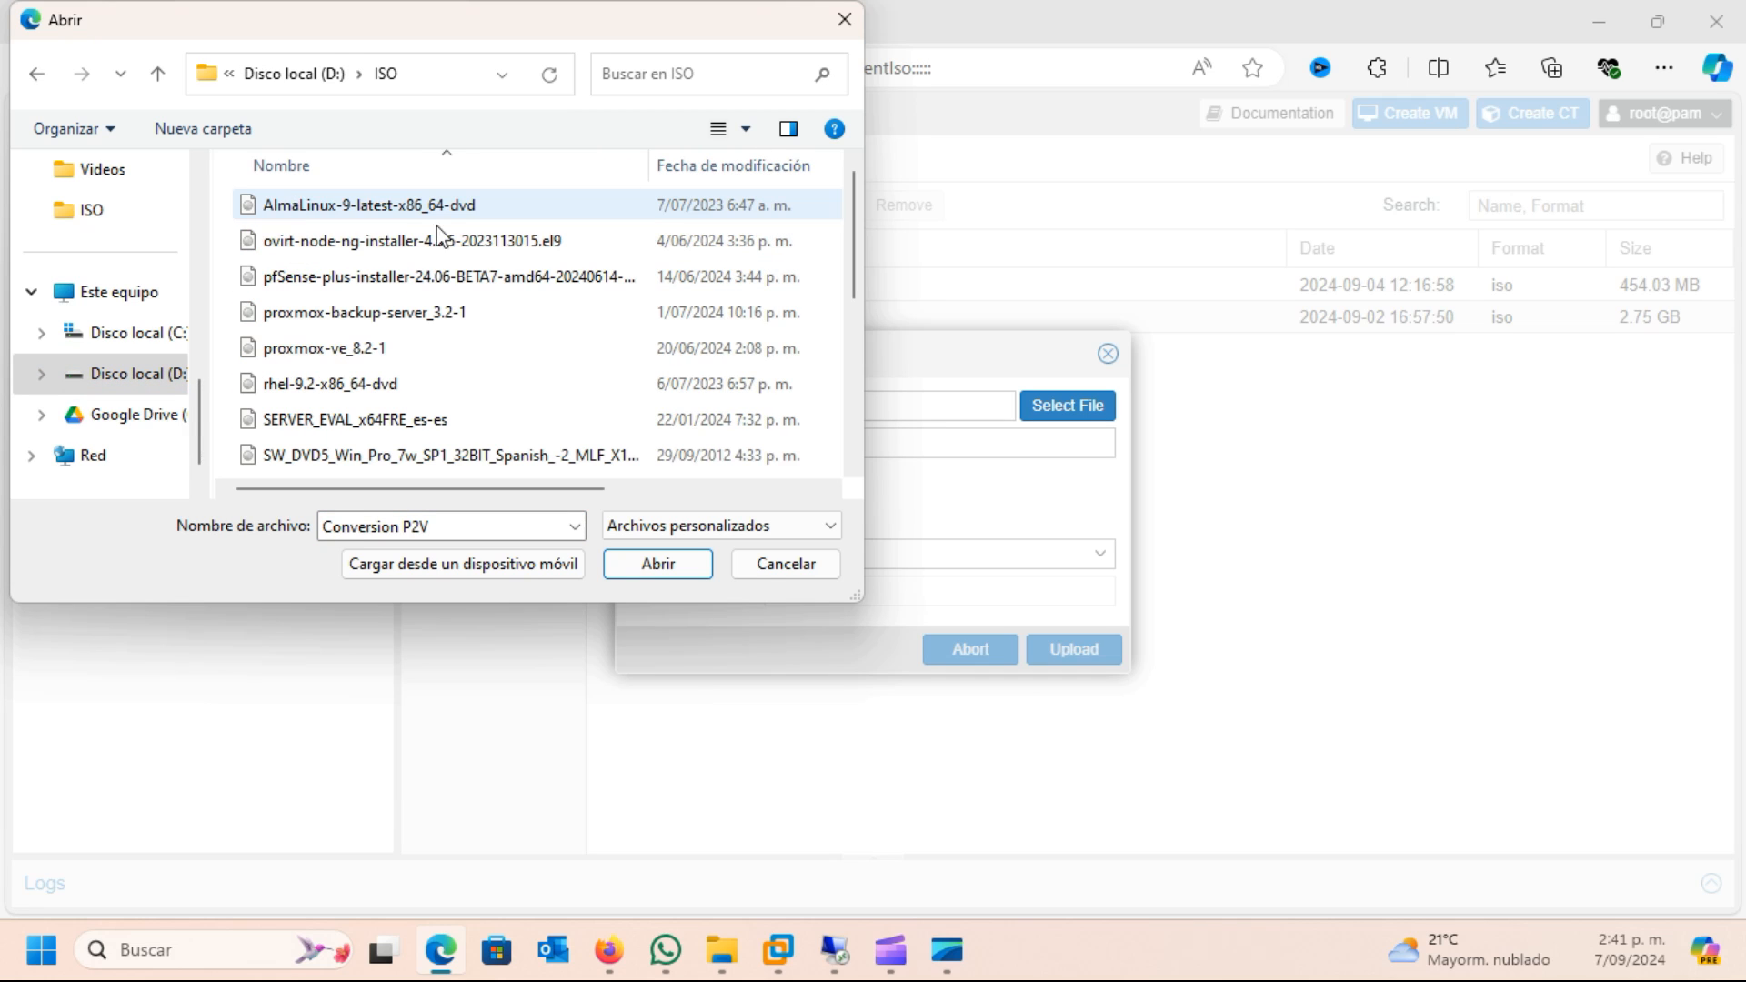
left_click_drag(850, 257, 847, 389)
left_click(370, 245)
left_click(657, 563)
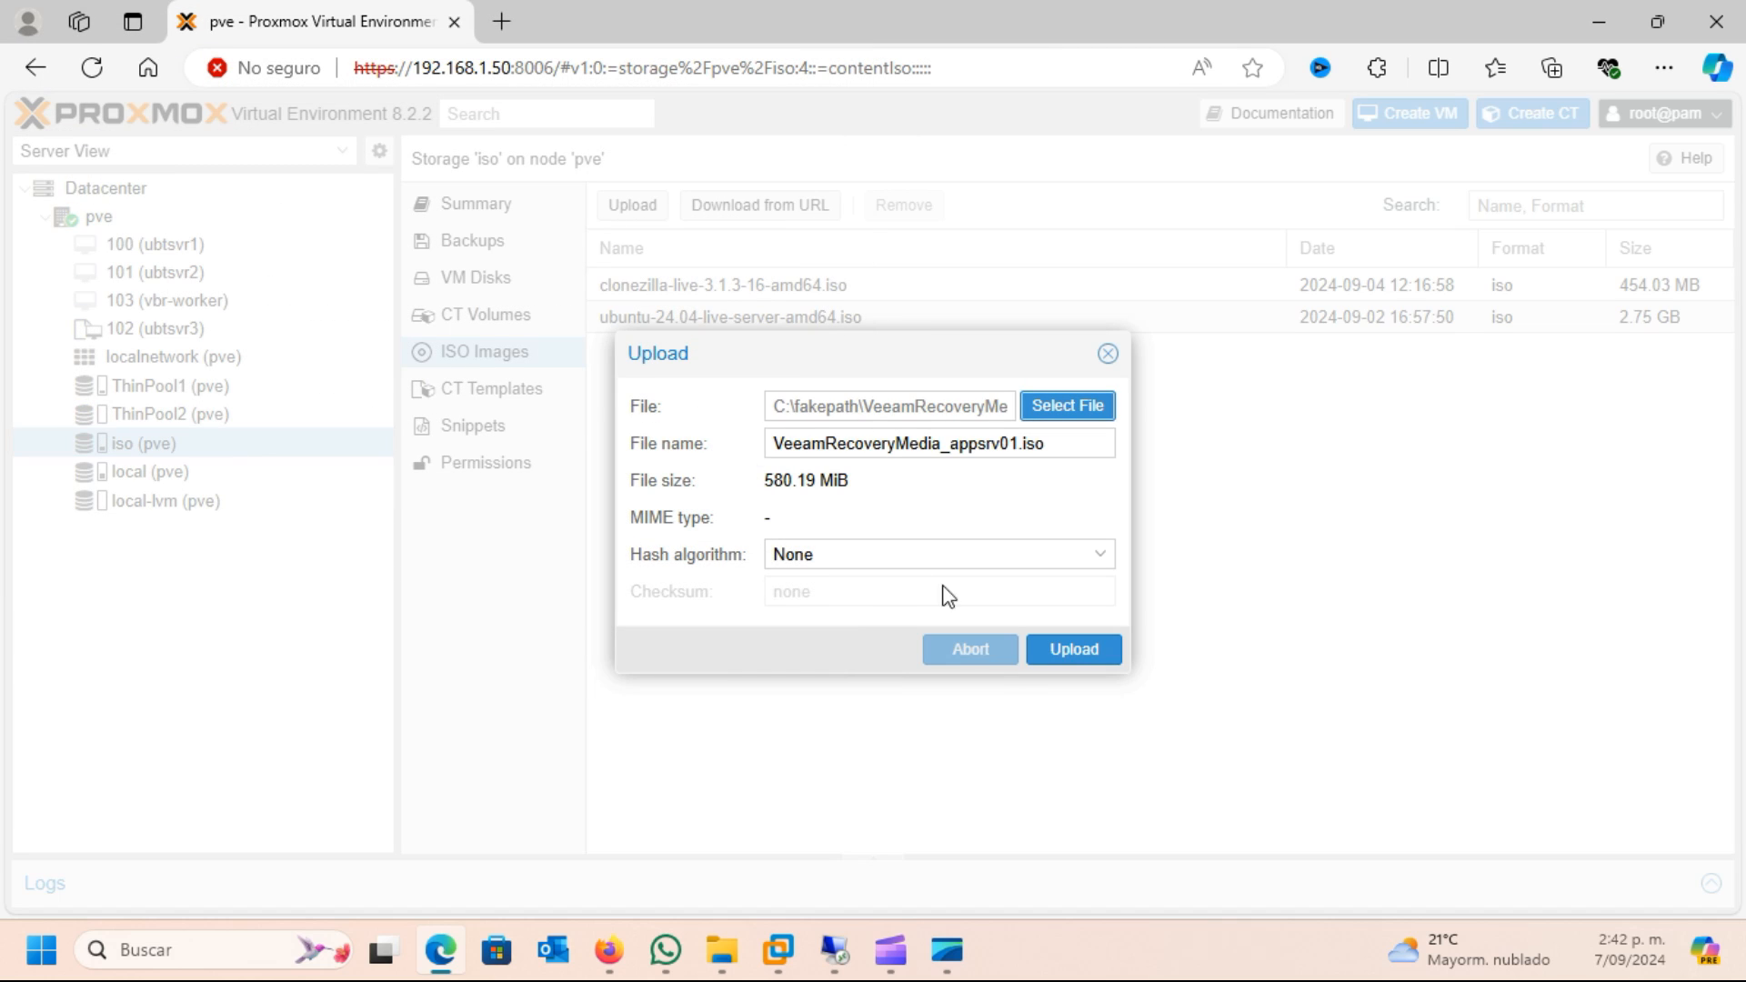
left_click(1071, 649)
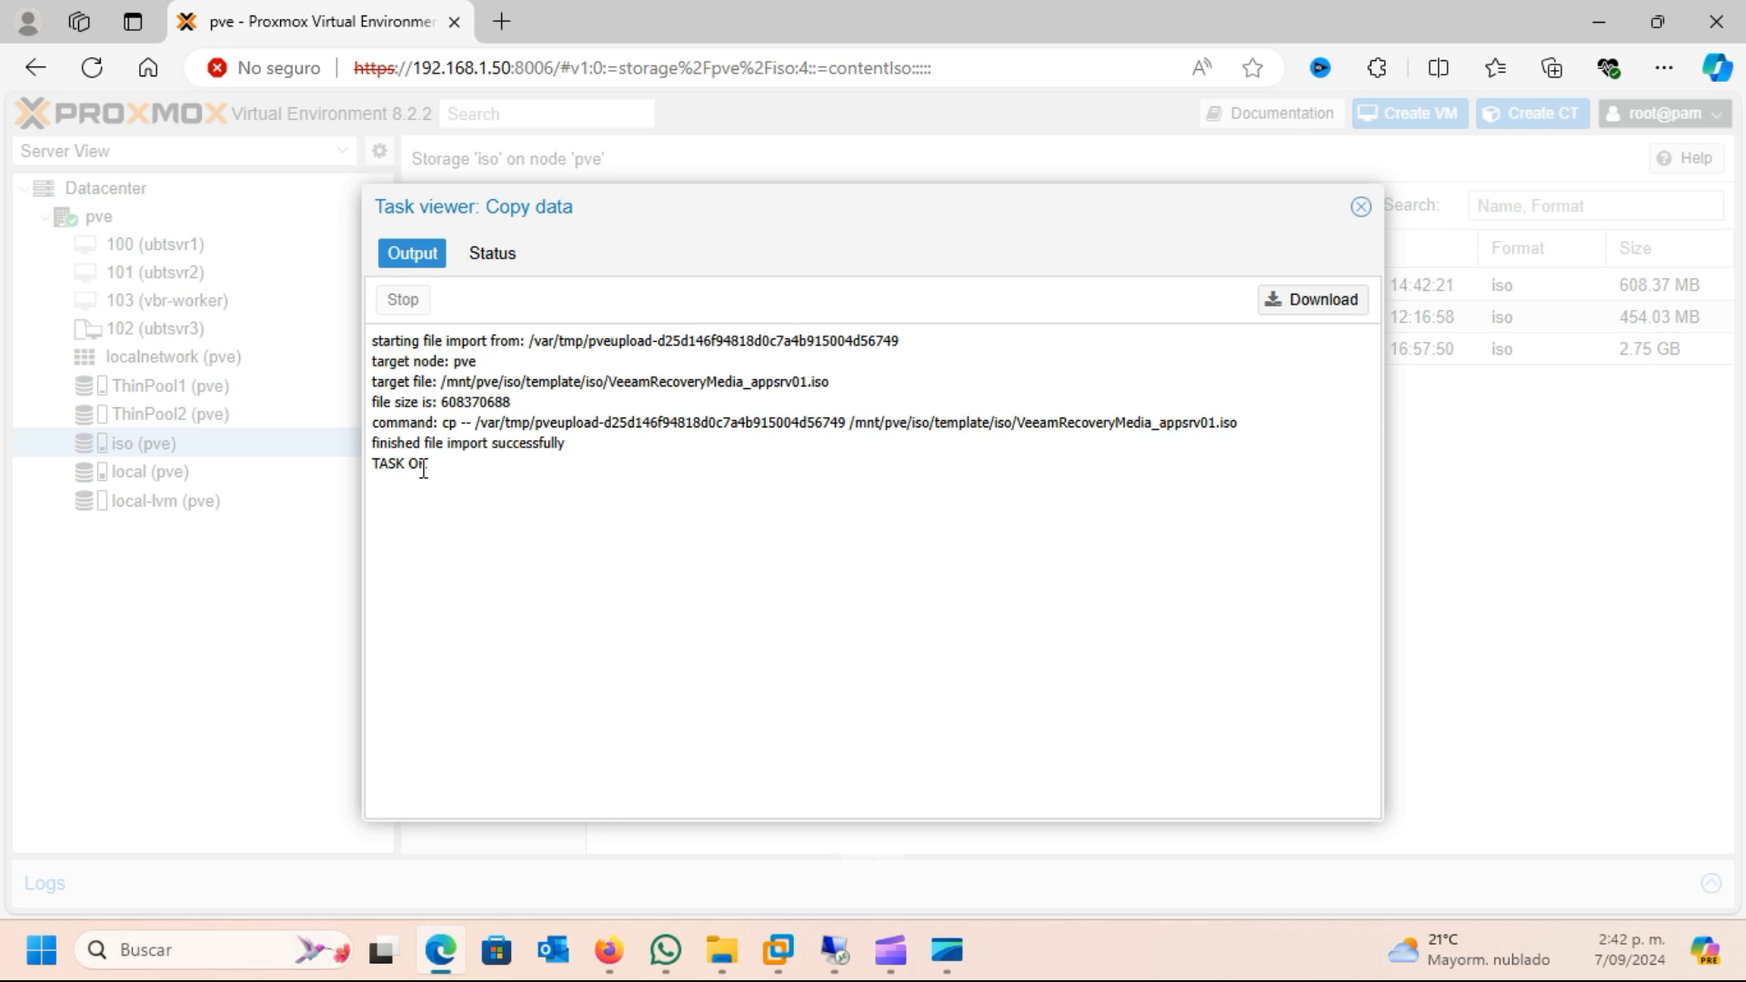
left_click(1361, 208)
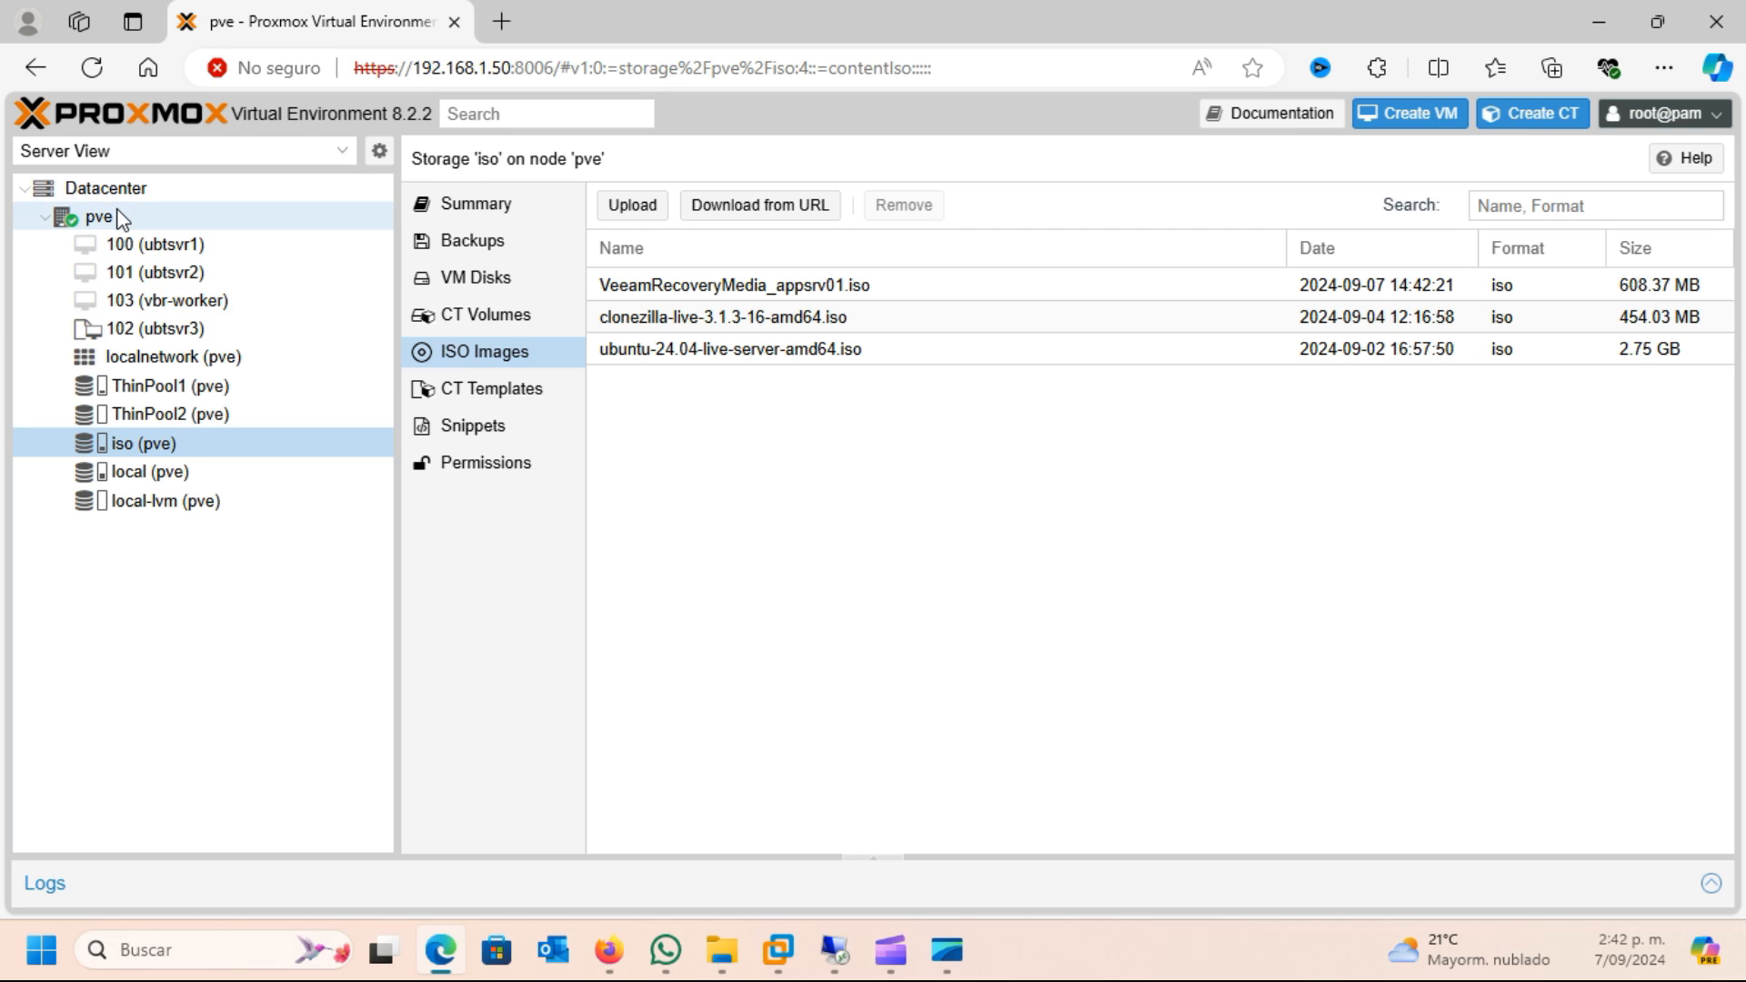
Start creating a virtual machine on node pve with VeeamRecoveryMedia_appsrv01.iso from the iso storage as its CD/DVD image
left_click(1404, 121)
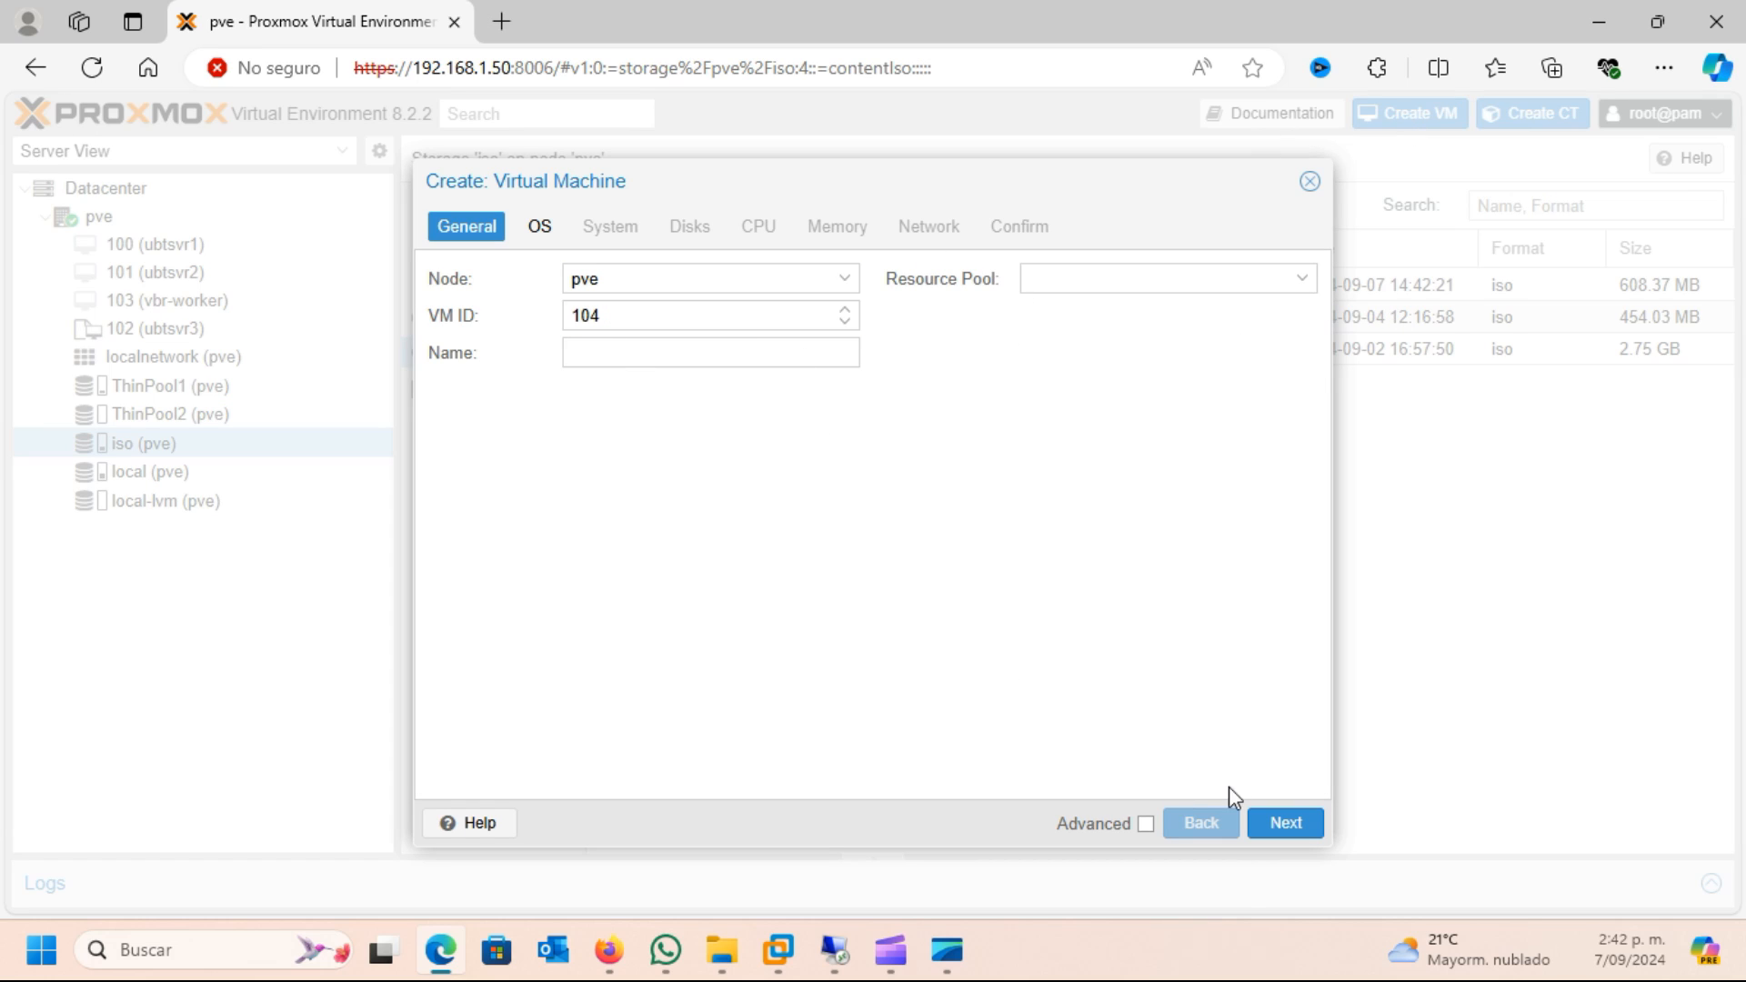
left_click(1308, 831)
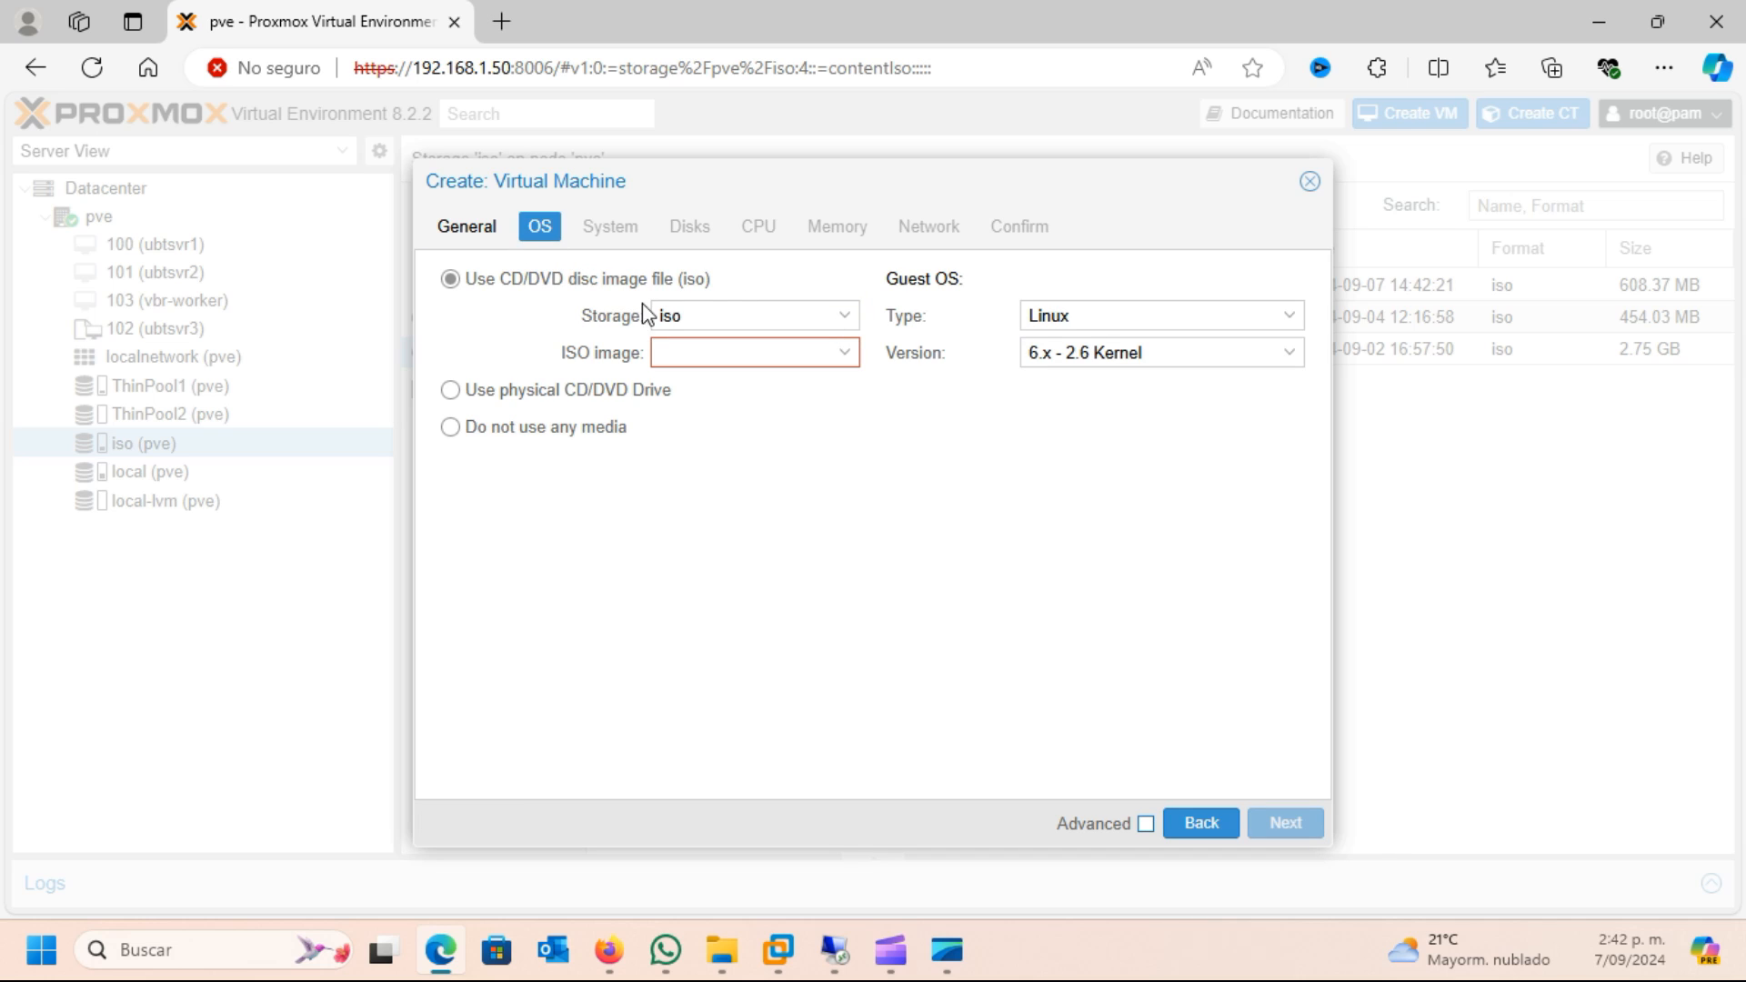
left_click(451, 428)
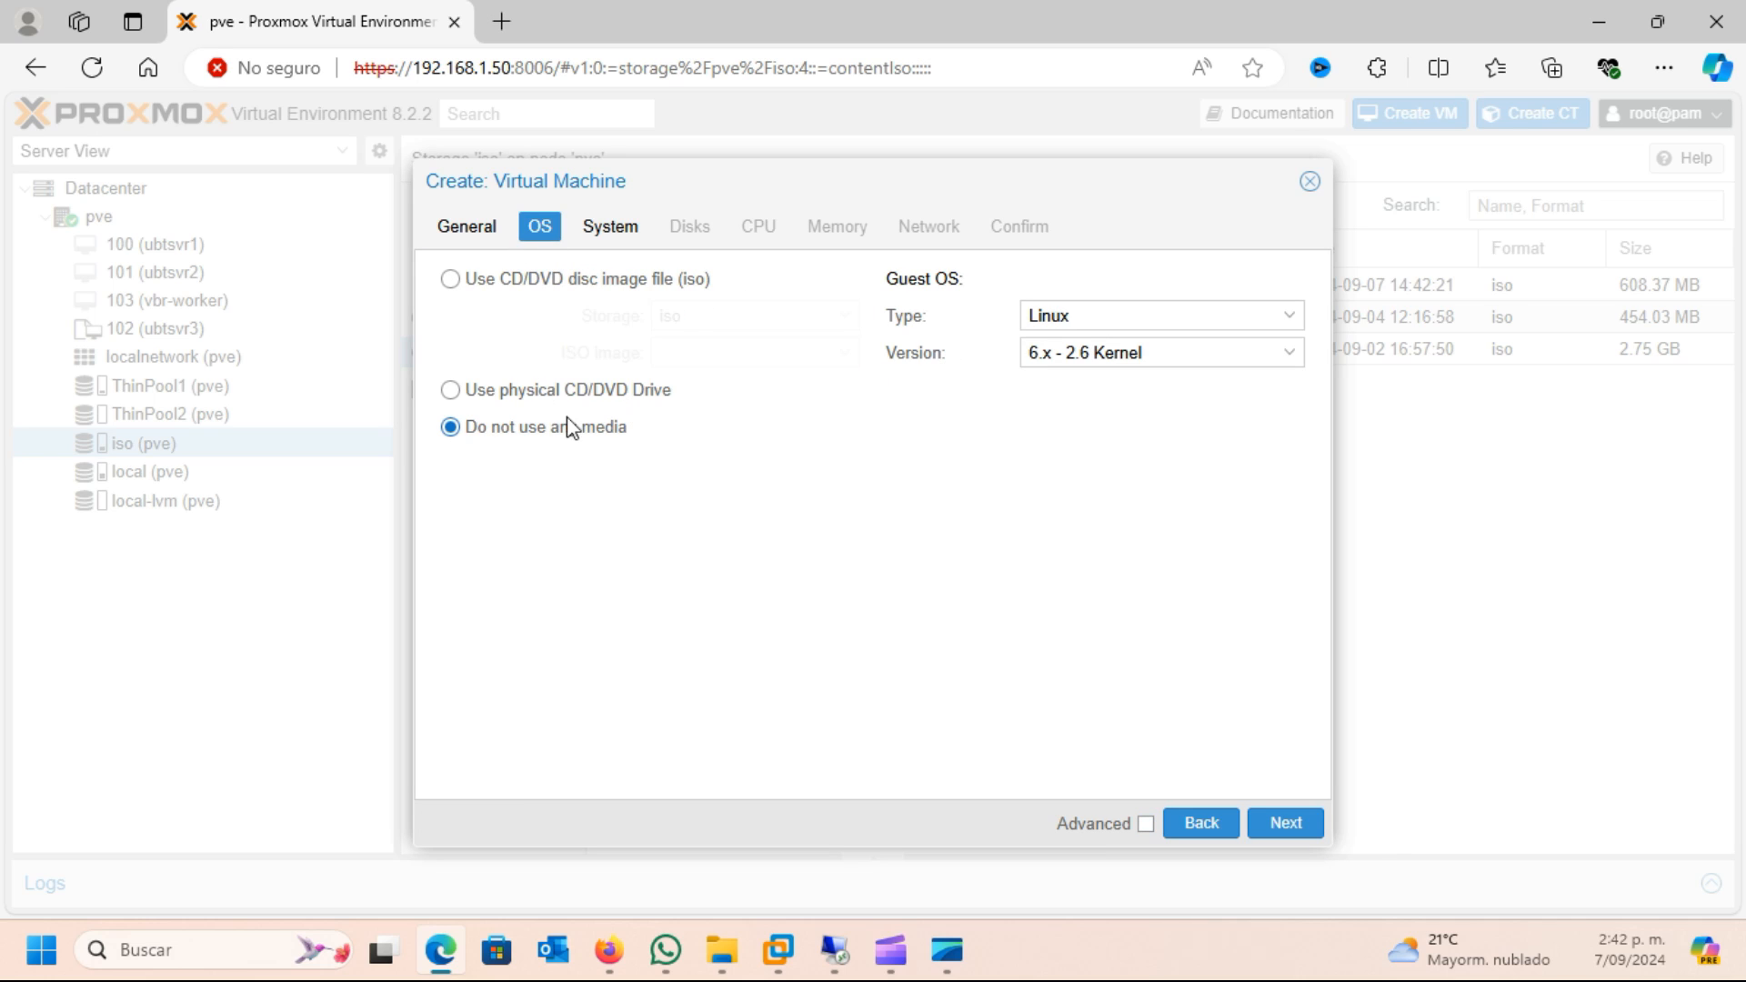
left_click(466, 289)
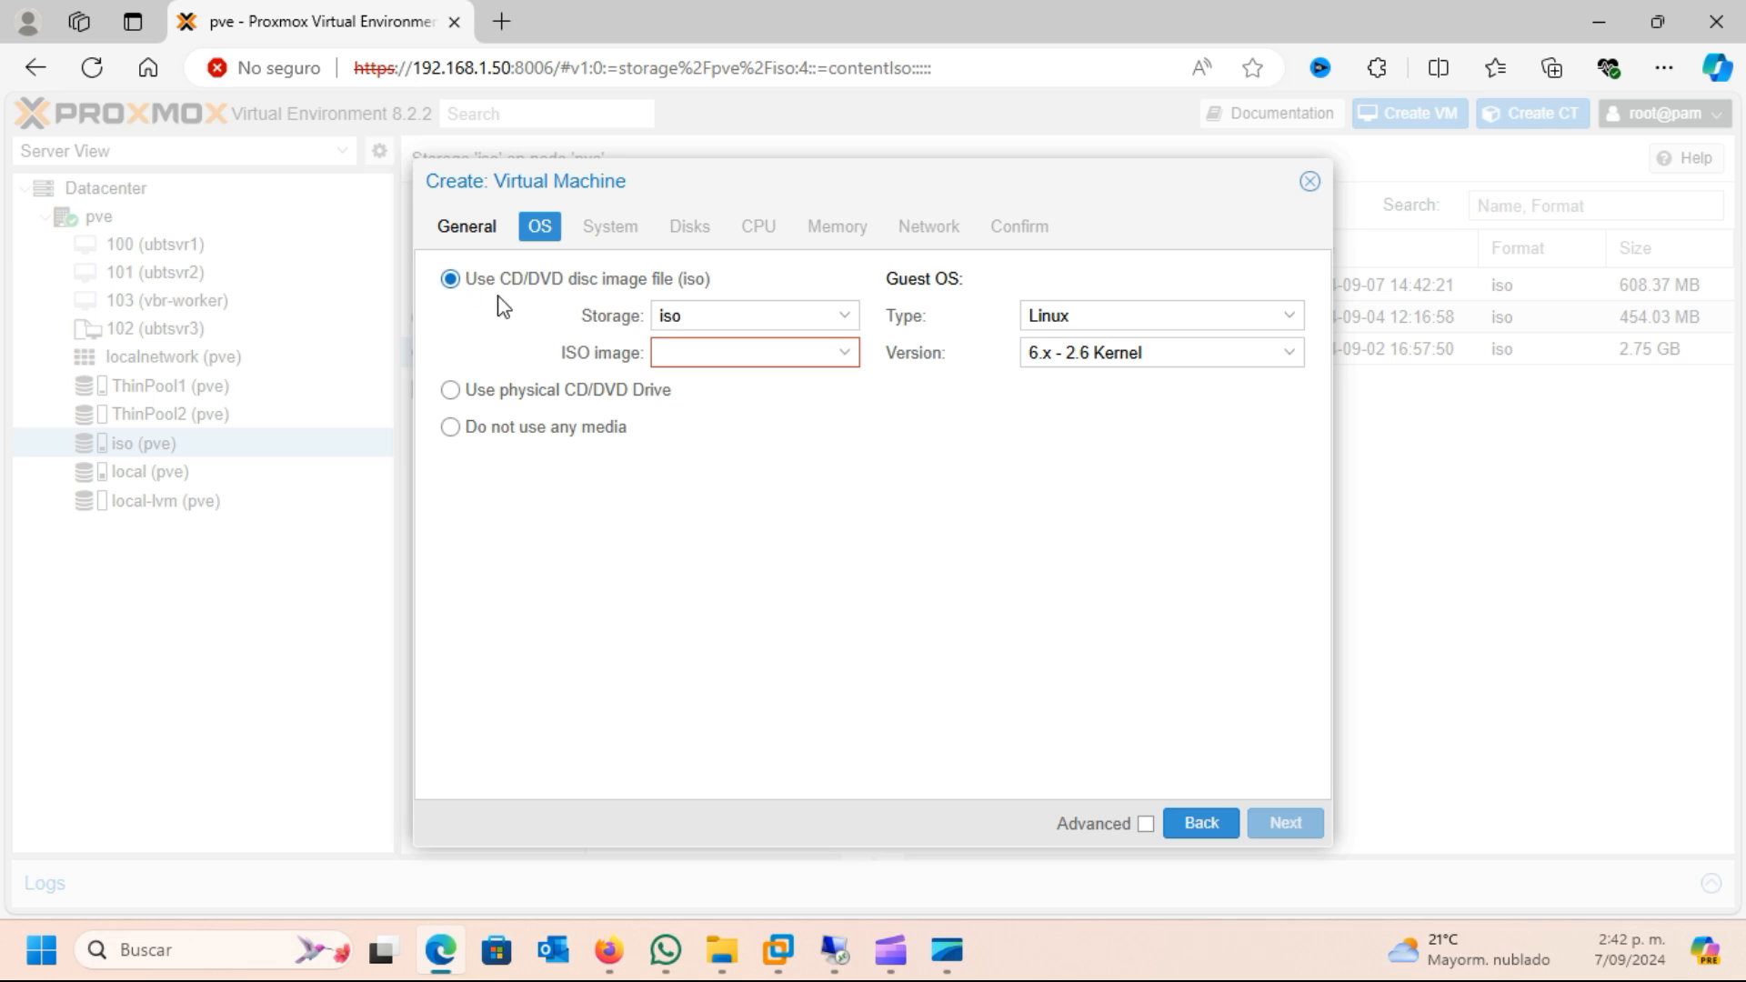
left_click(855, 362)
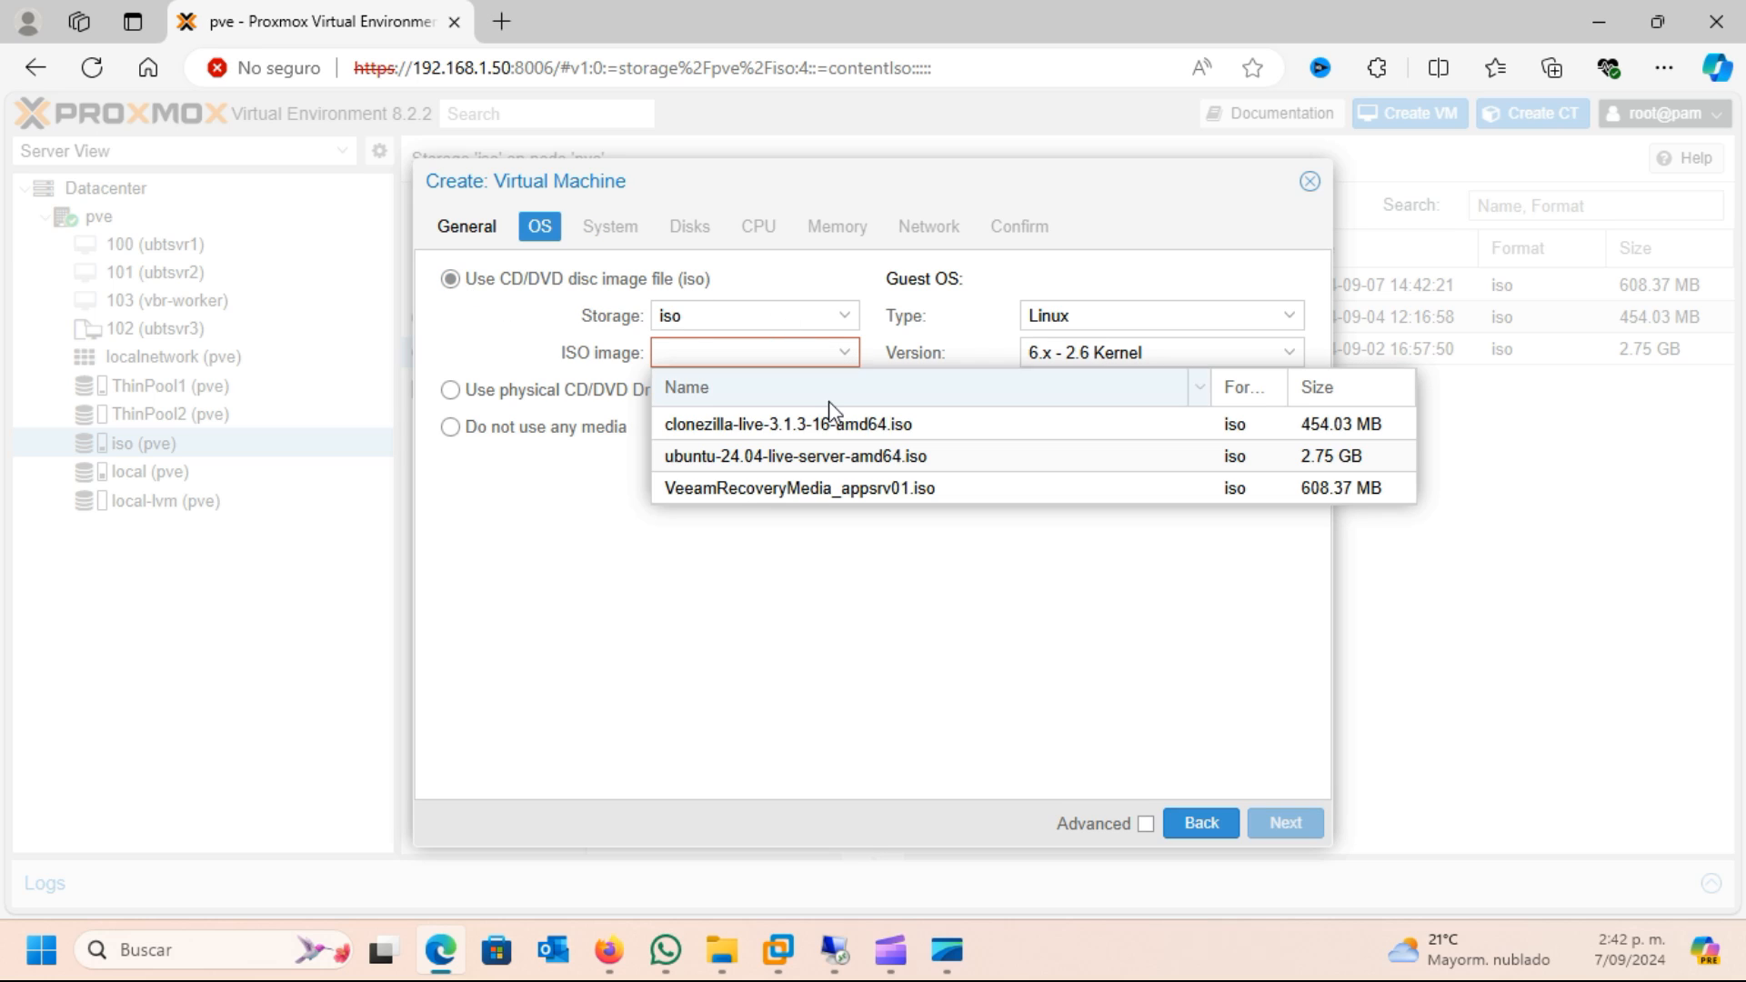
left_click(725, 488)
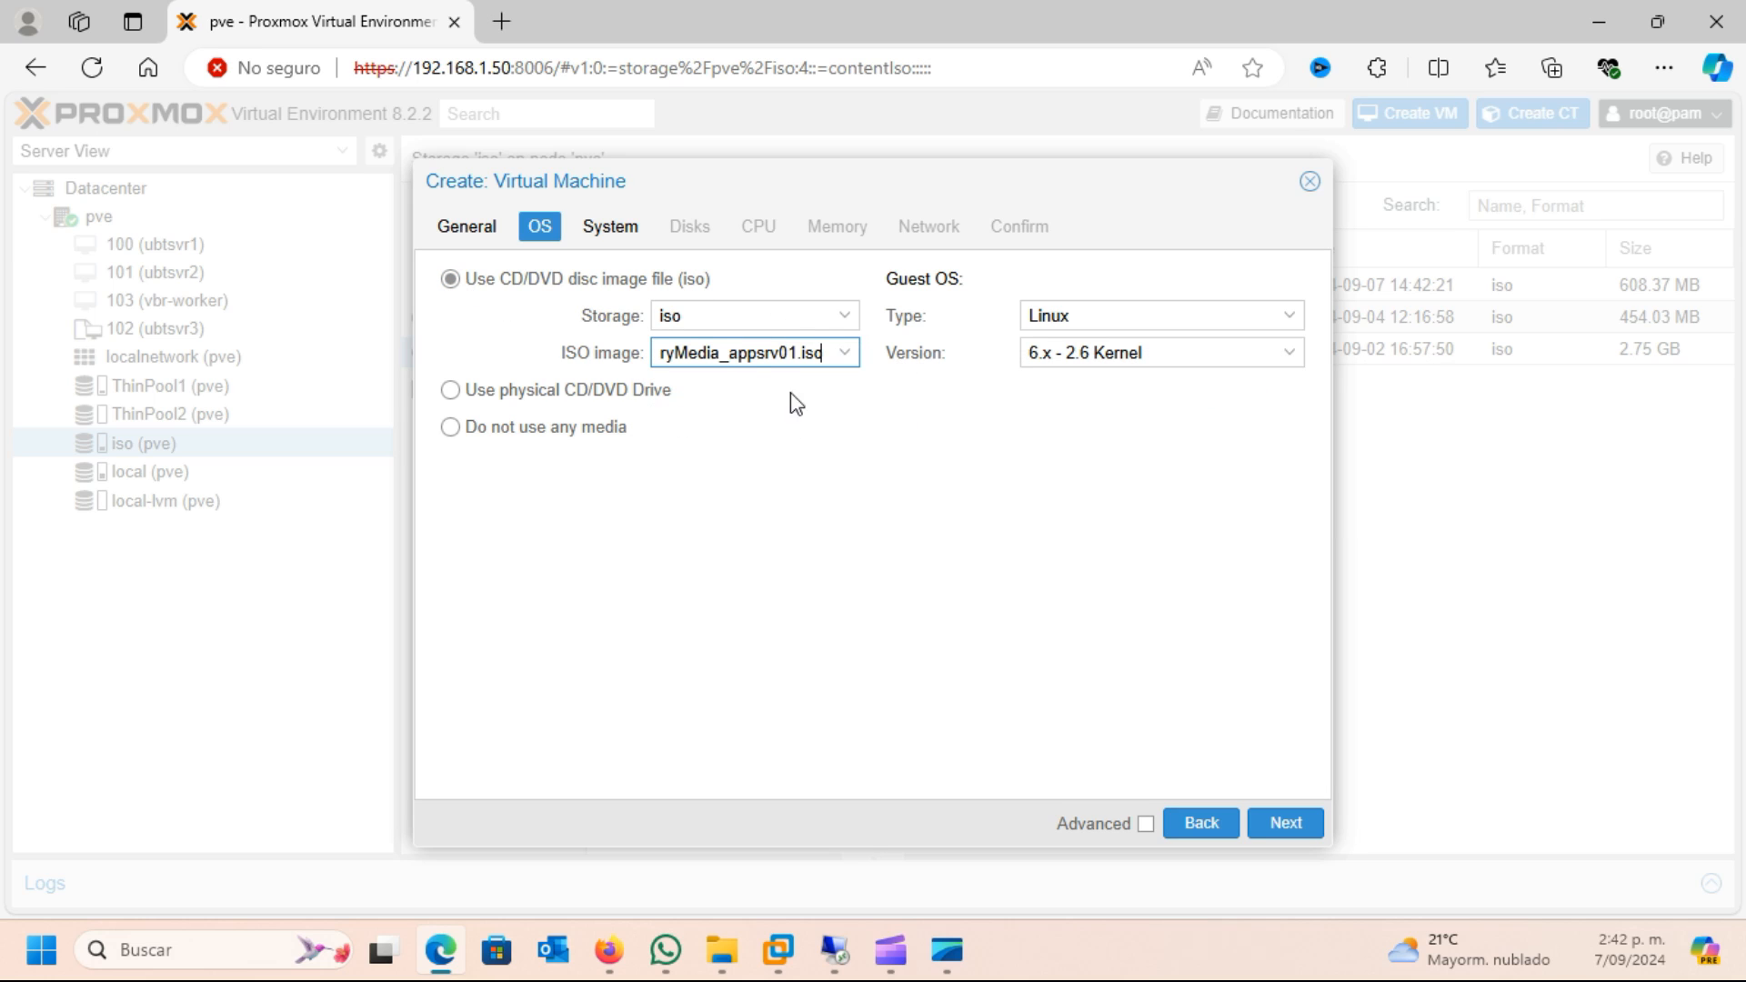
Set the guest OS type to Microsoft Windows, version 11/2022/2025, and continue to the system settings
left_click(1285, 331)
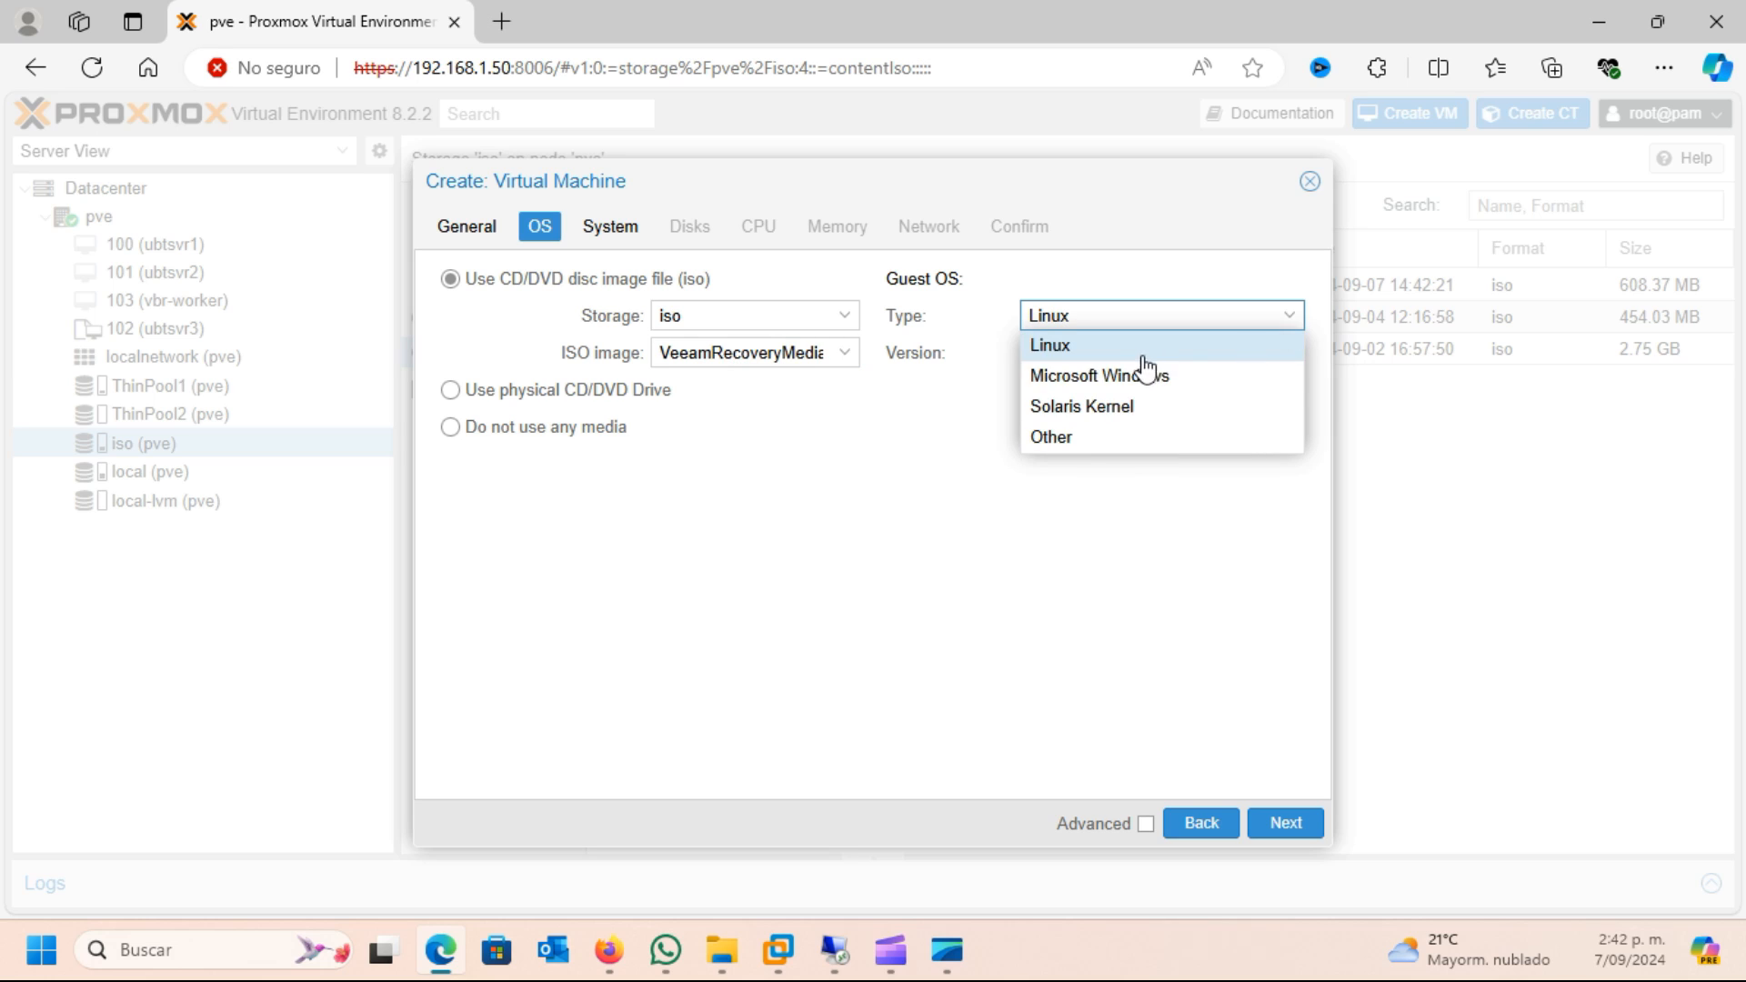
left_click(1107, 372)
left_click(1103, 359)
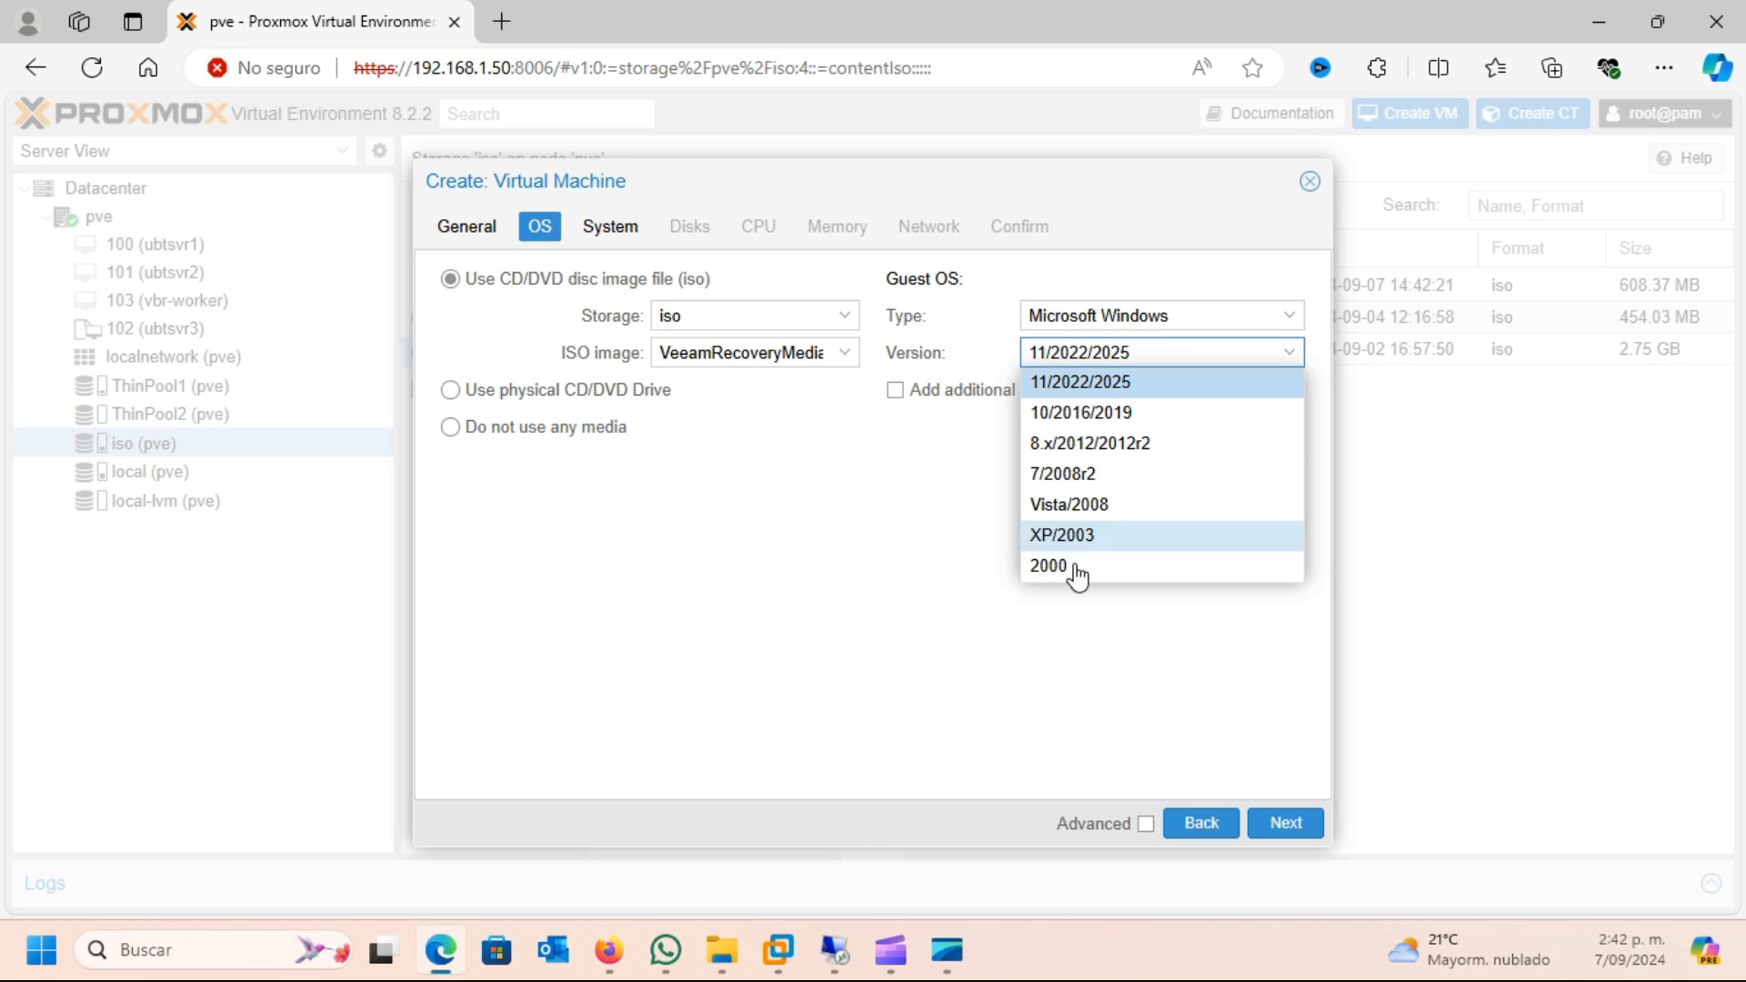
left_click(1109, 391)
left_click(1150, 470)
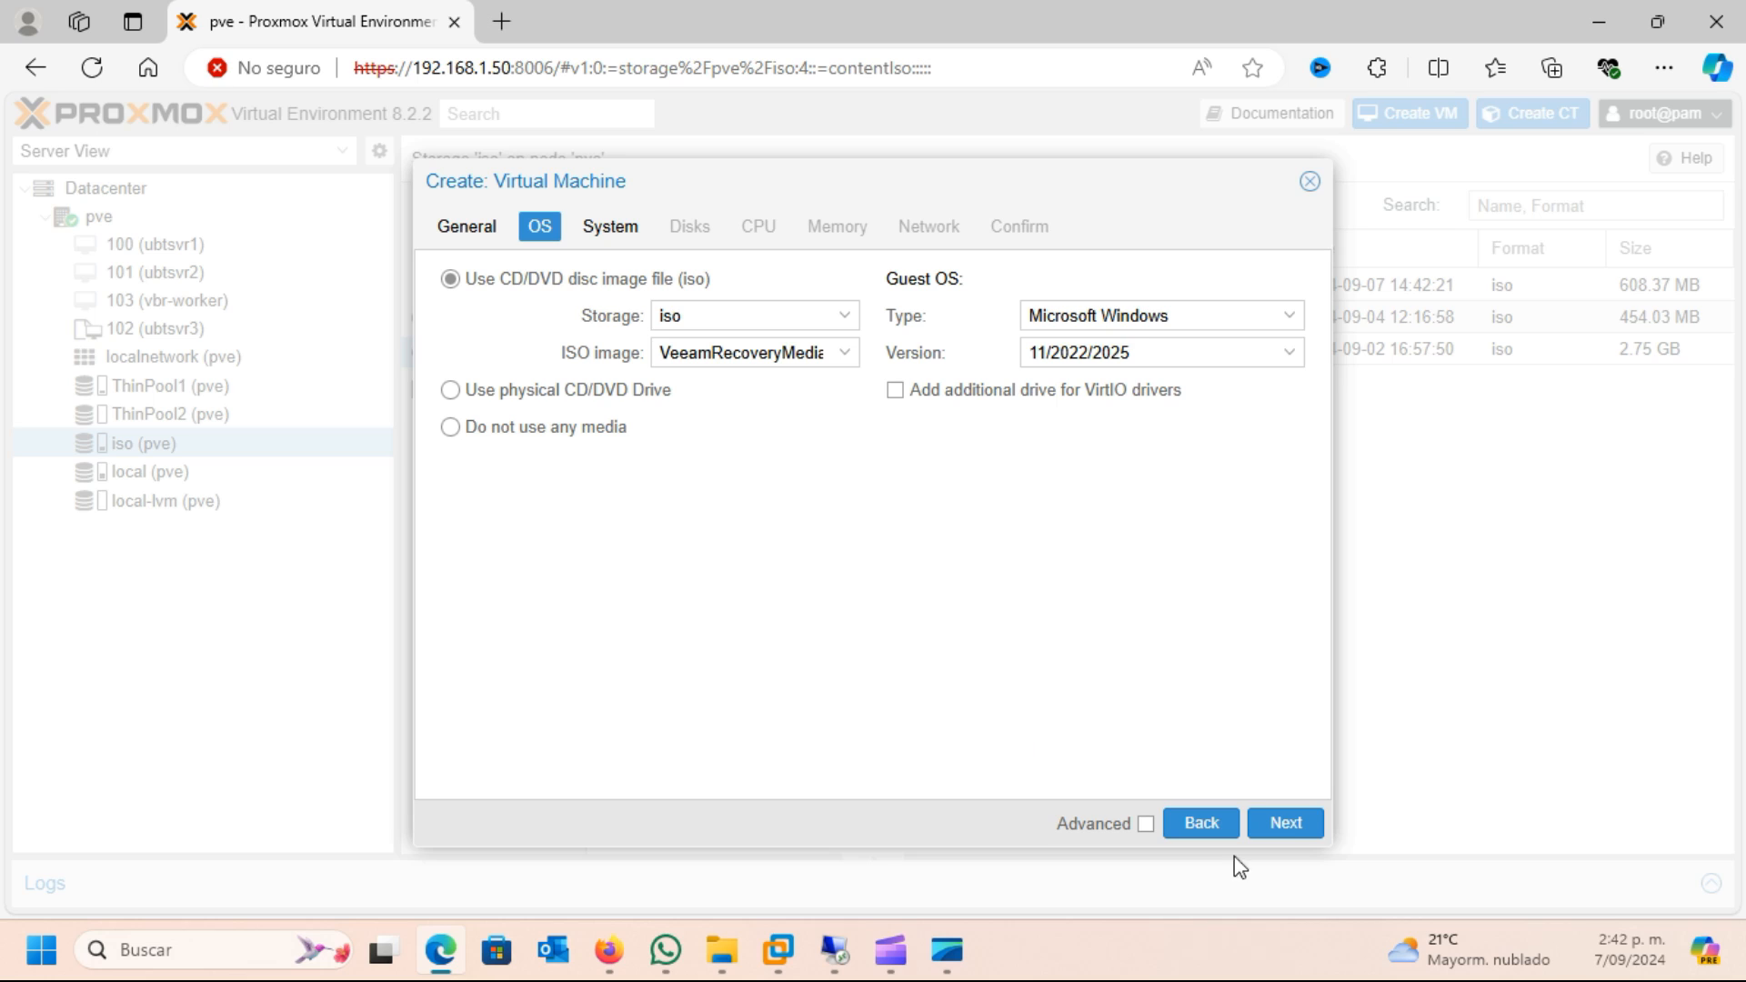
left_click(1286, 823)
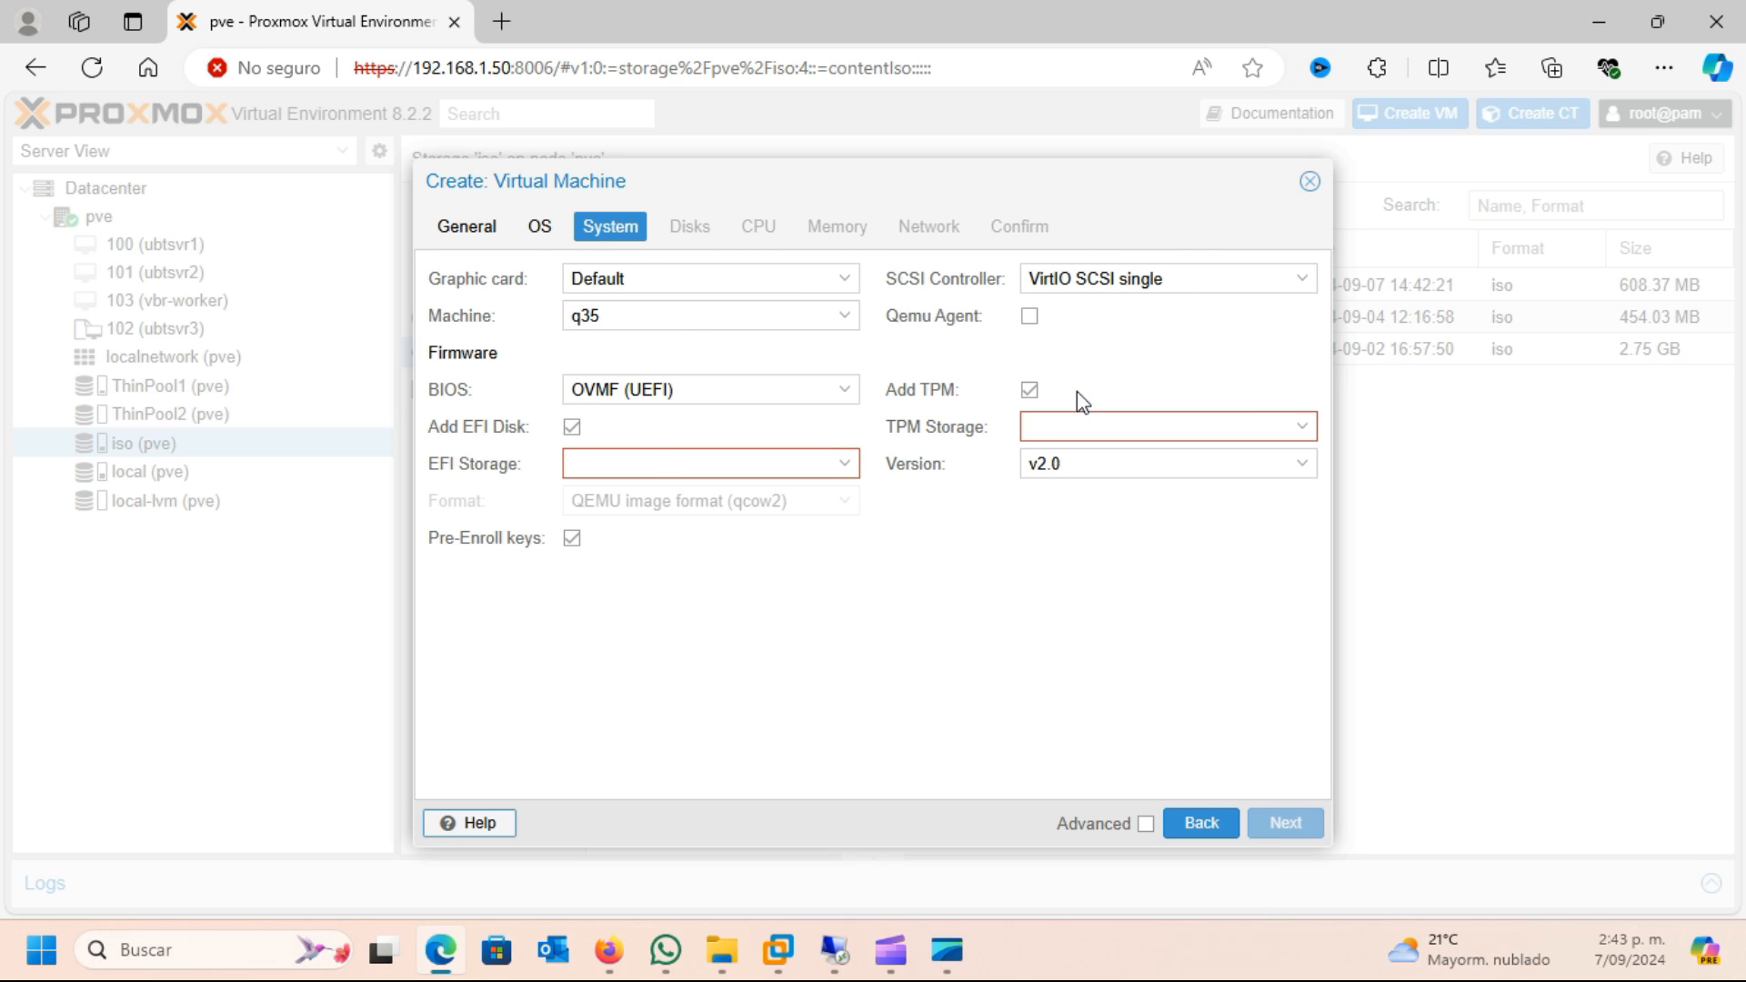
Choose ThinPool2 for both the EFI storage and the TPM storage, and continue to the disk settings
left_click(846, 466)
left_click(614, 567)
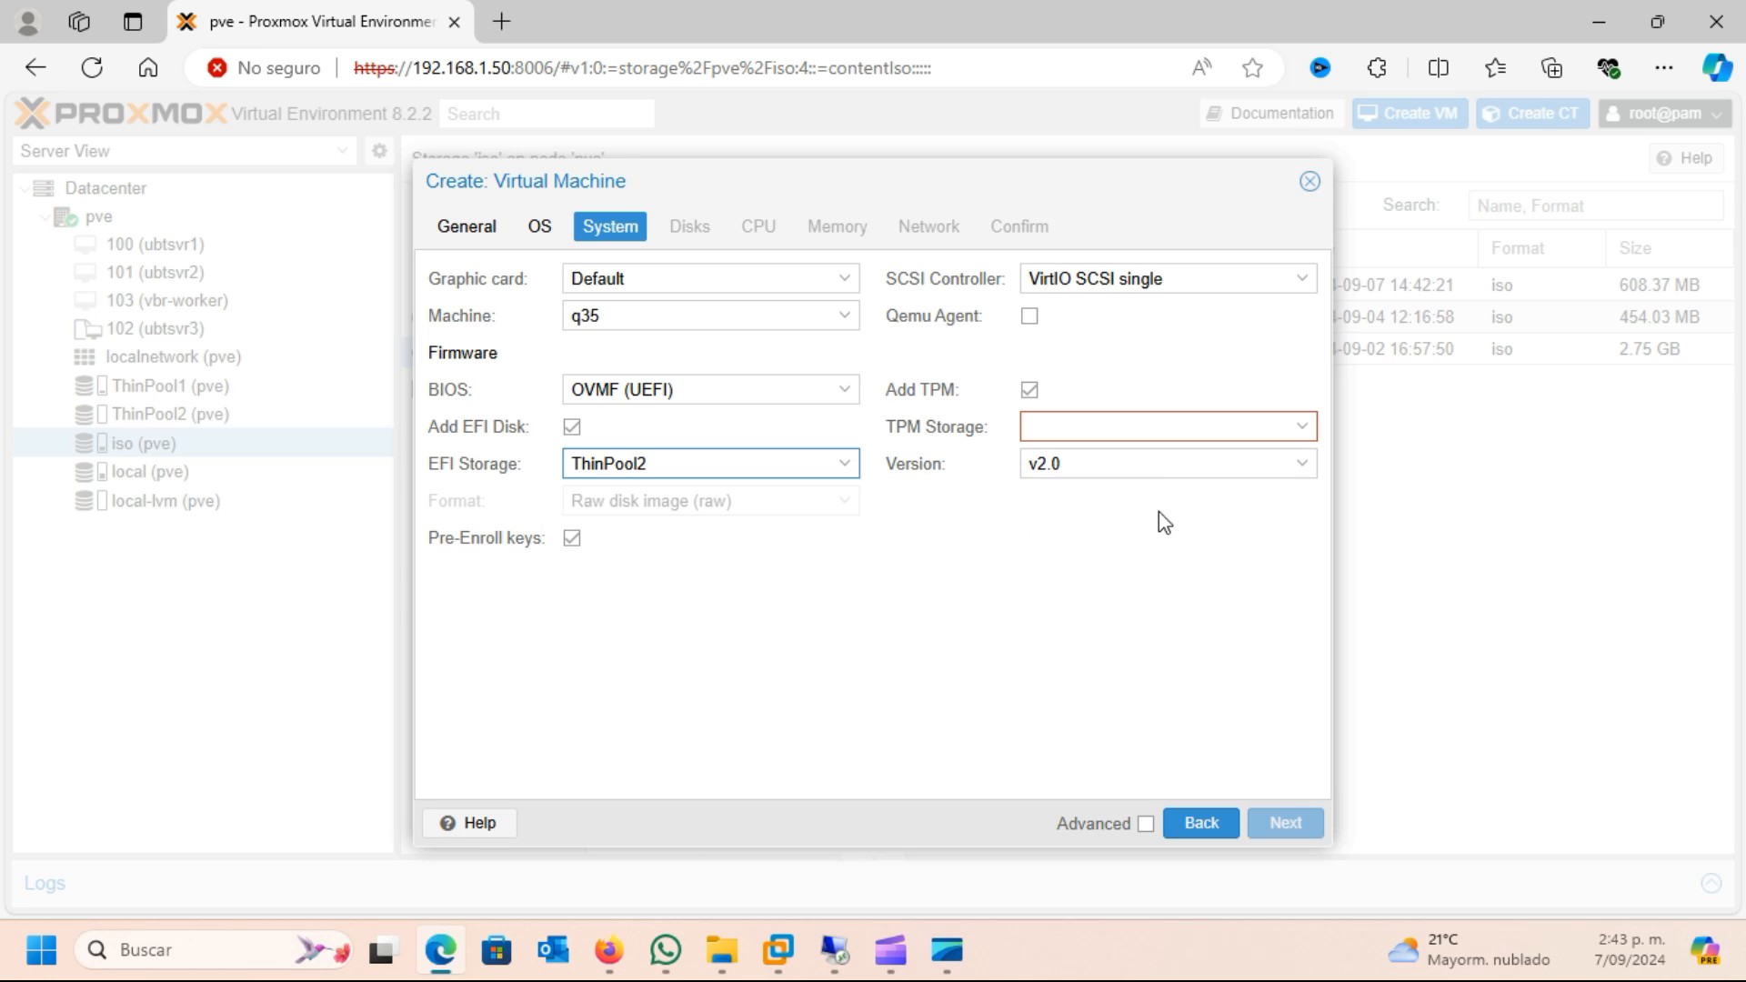
left_click(1307, 429)
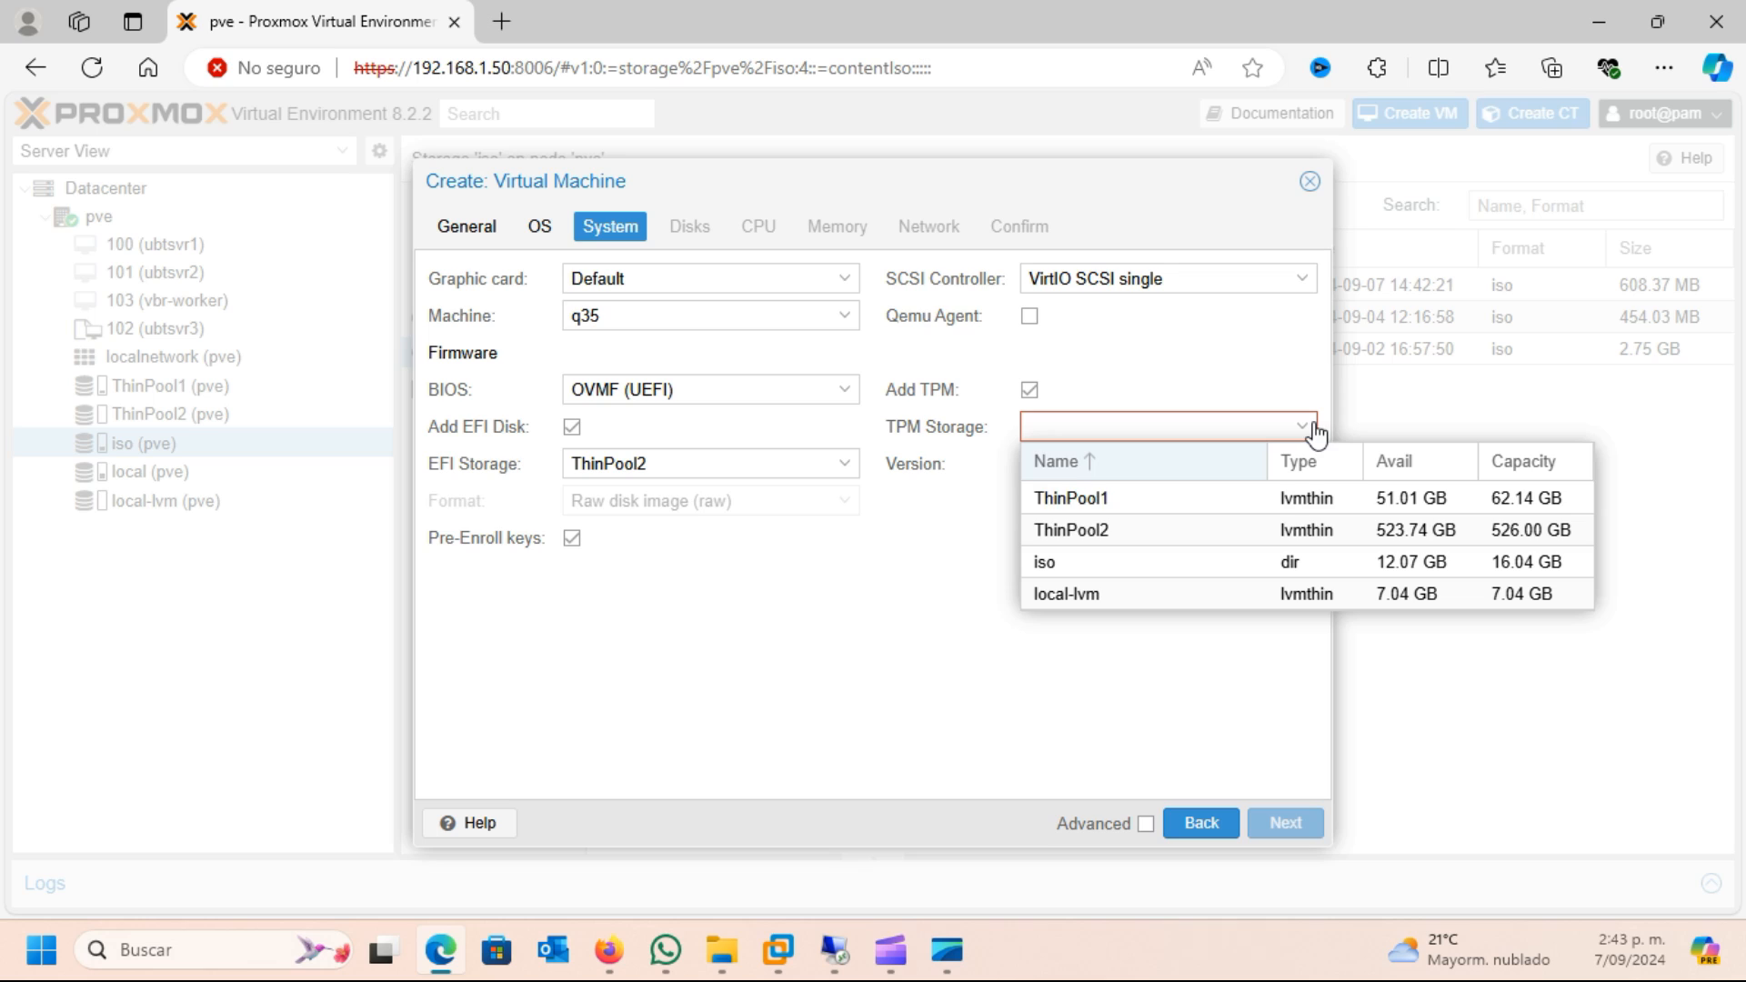
left_click(1117, 531)
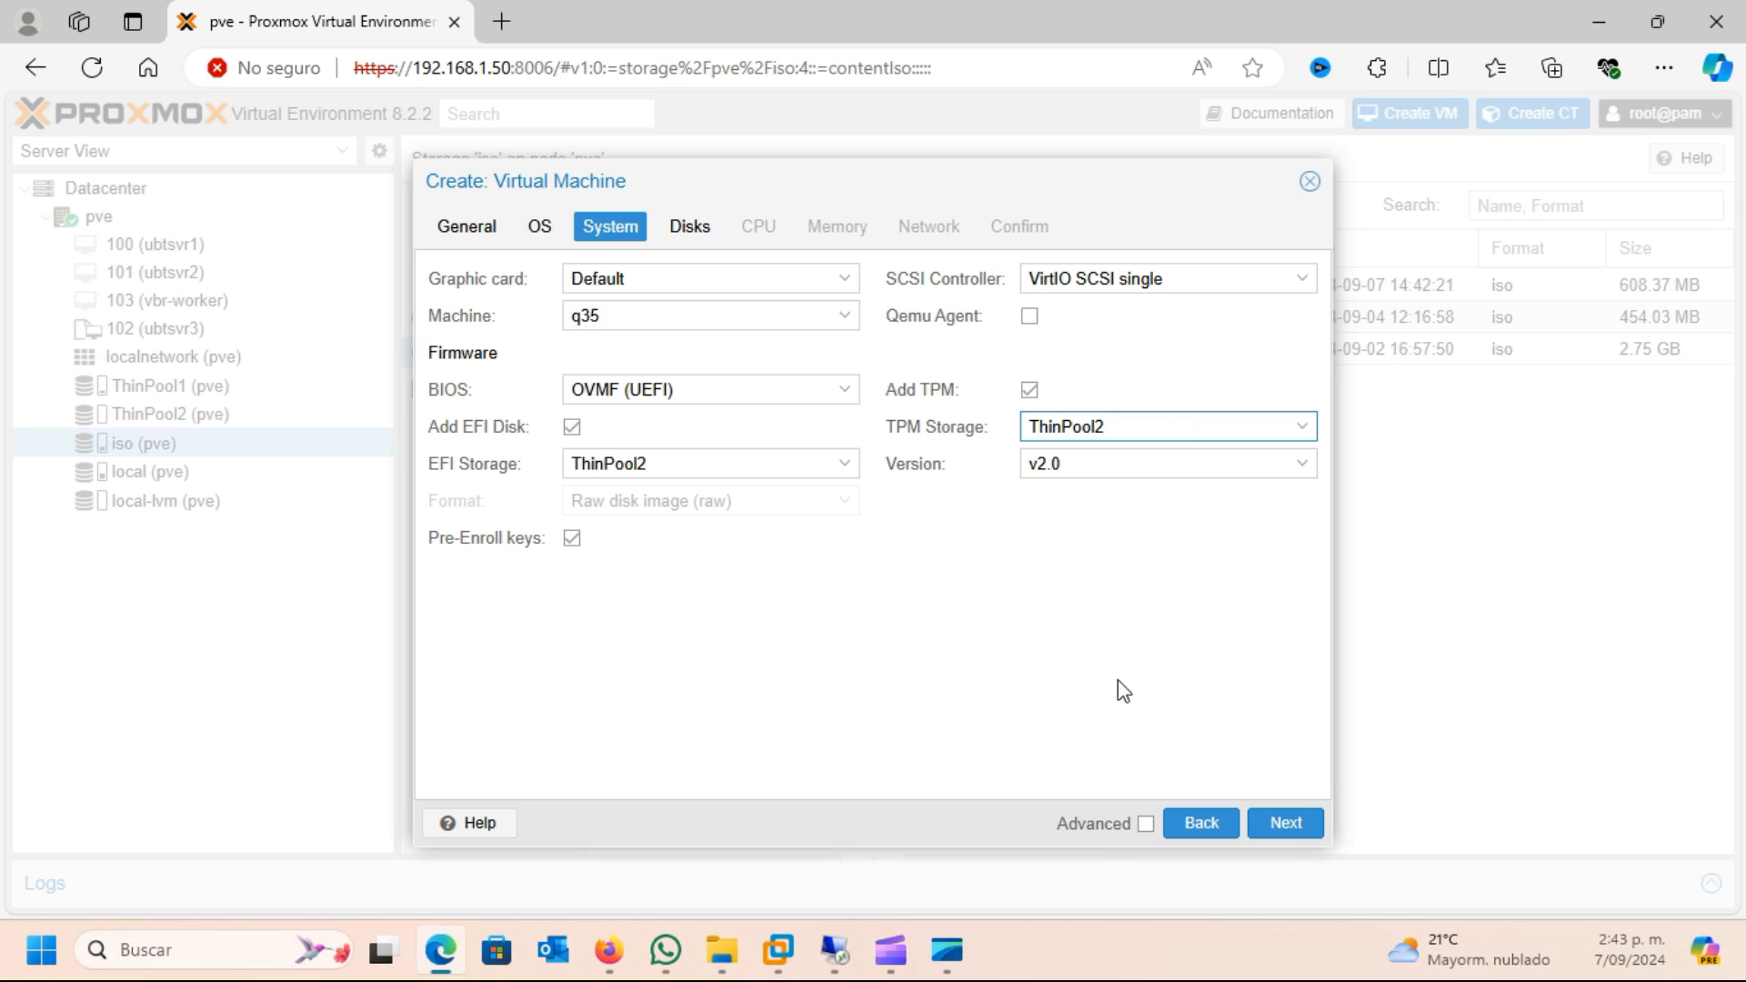
left_click(1286, 833)
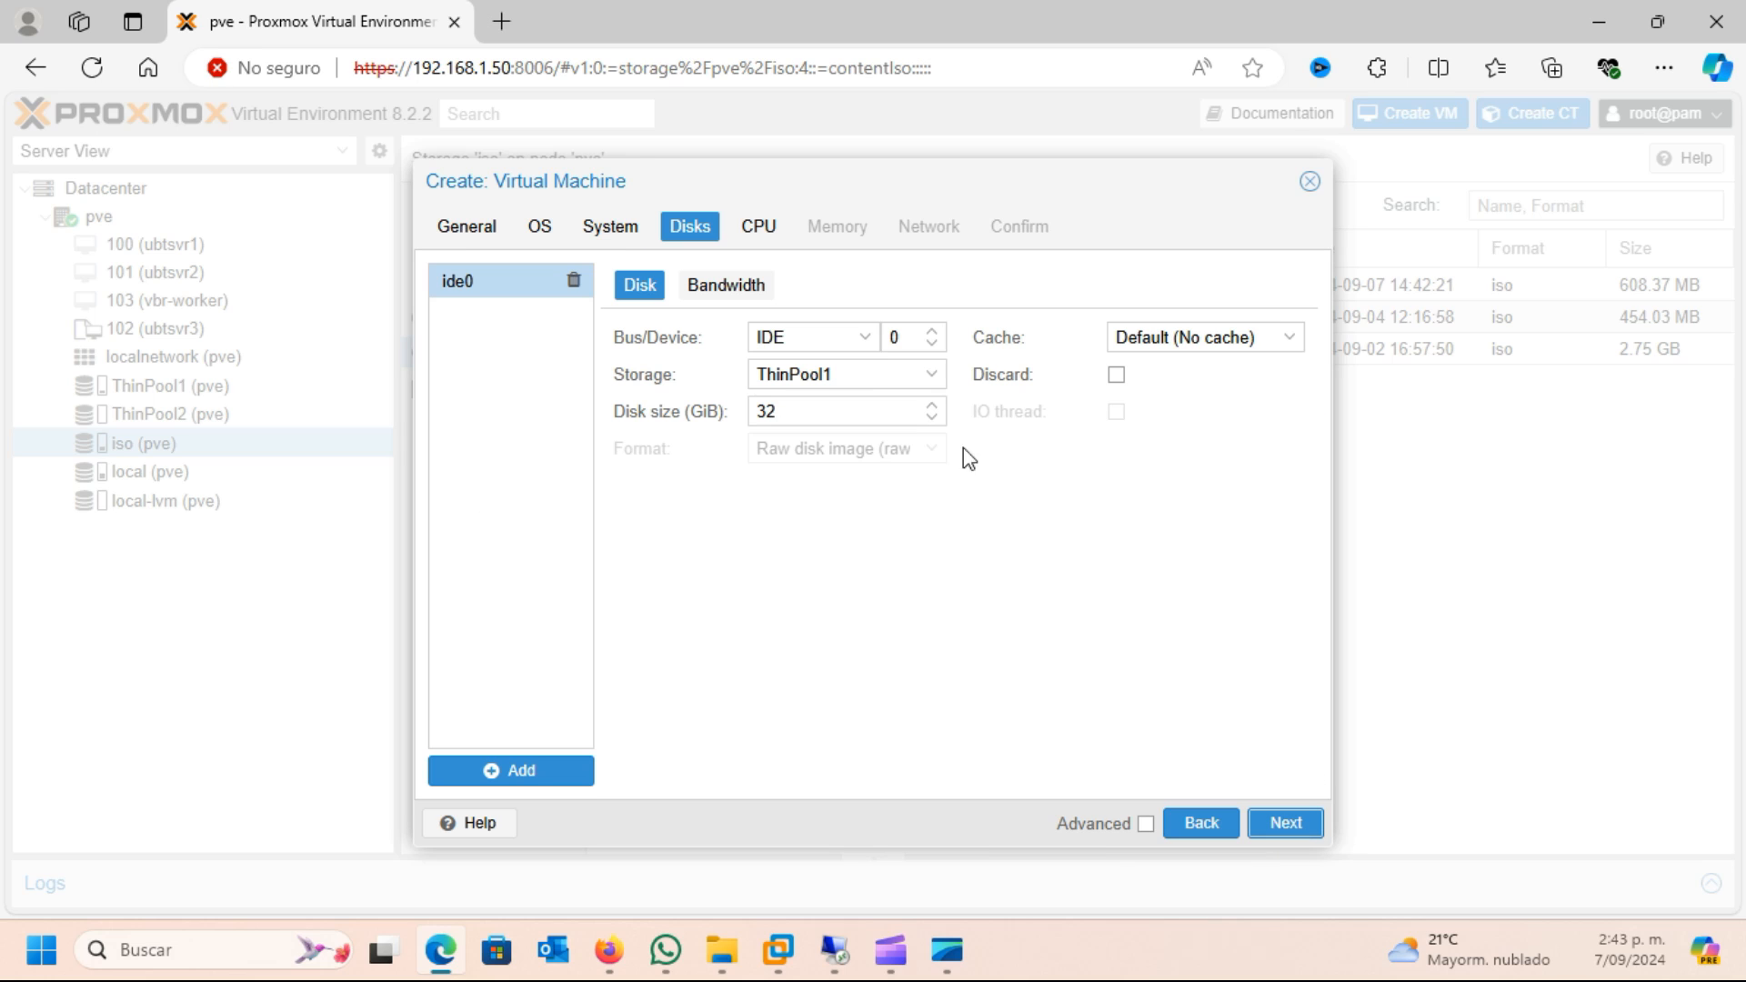
Configure the virtual disk as a 60 GiB SATA disk on ThinPool2 and continue to the CPU settings
left_click(931, 376)
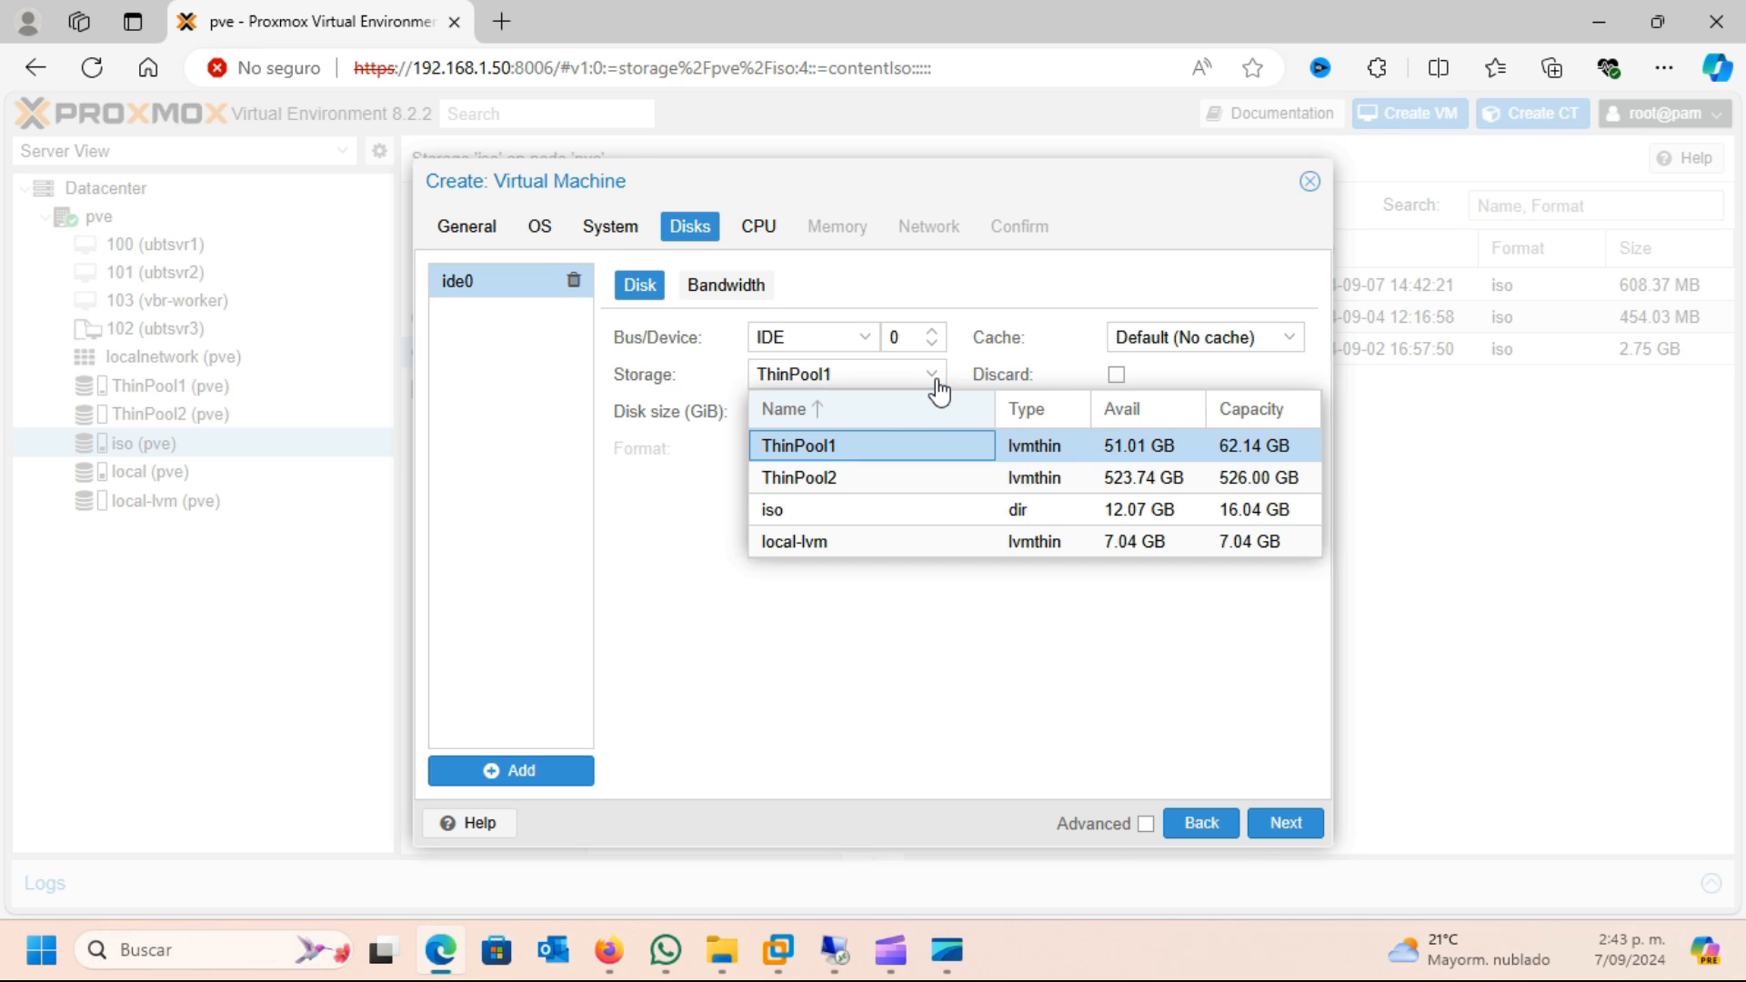
left_click(807, 476)
double_click(807, 416)
type("60")
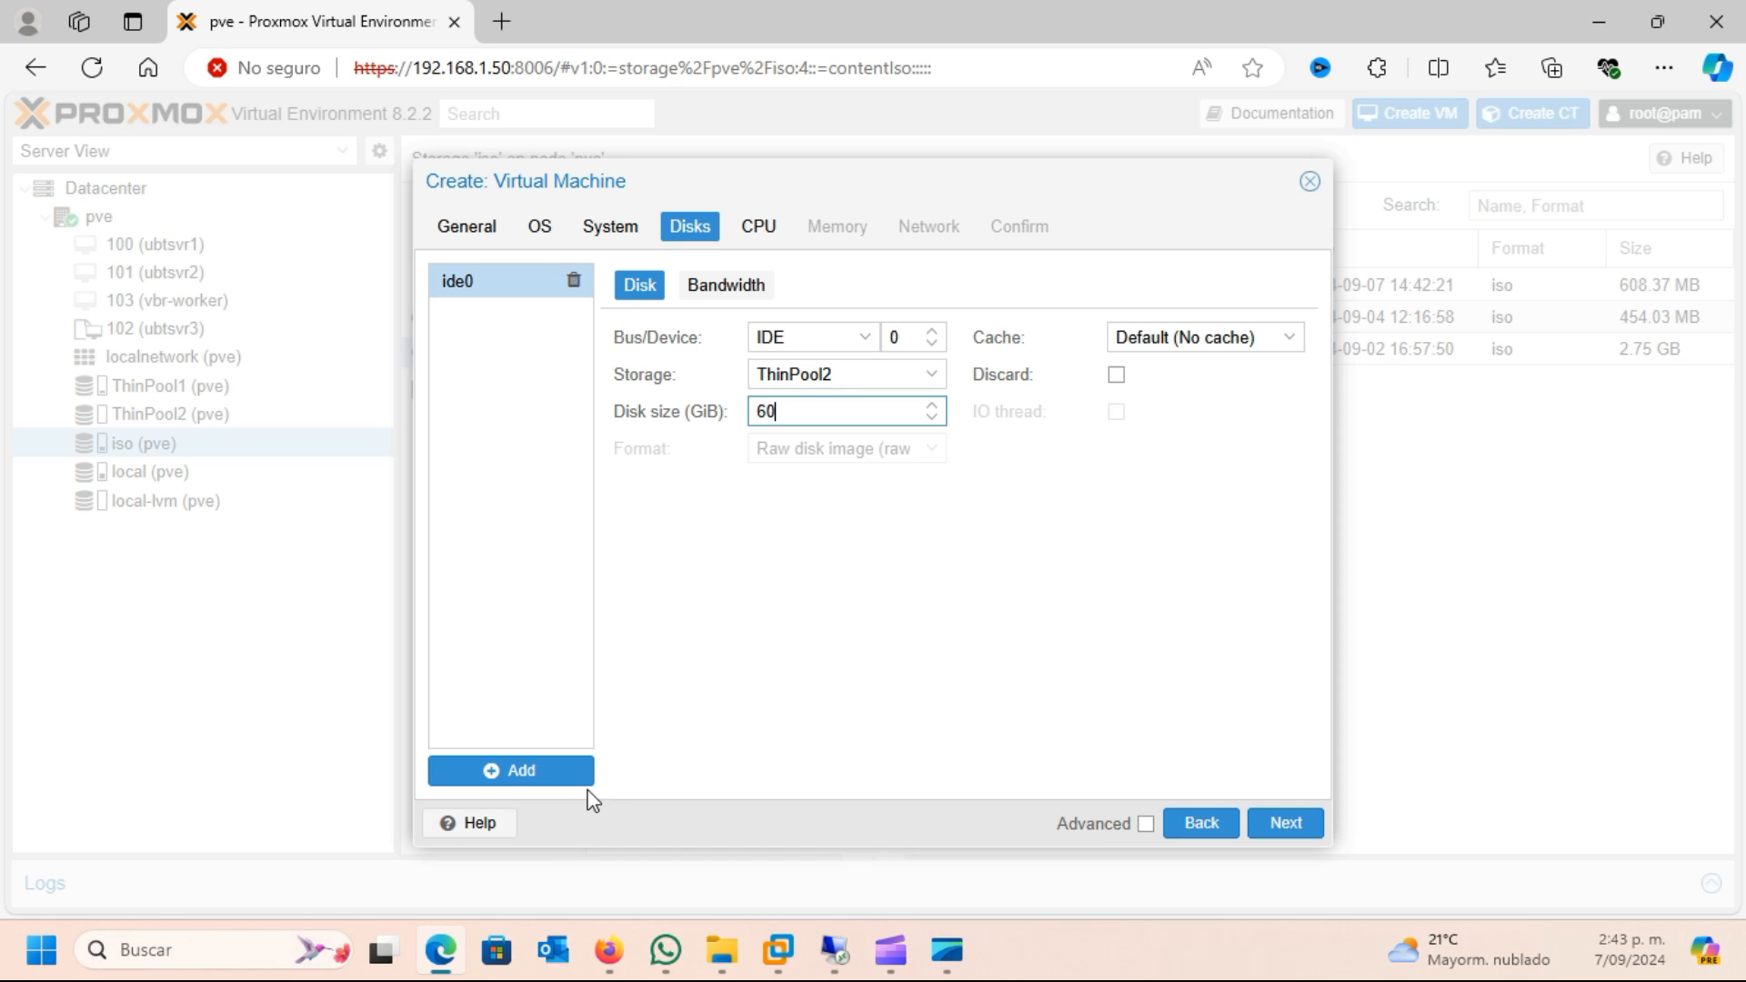
left_click(871, 340)
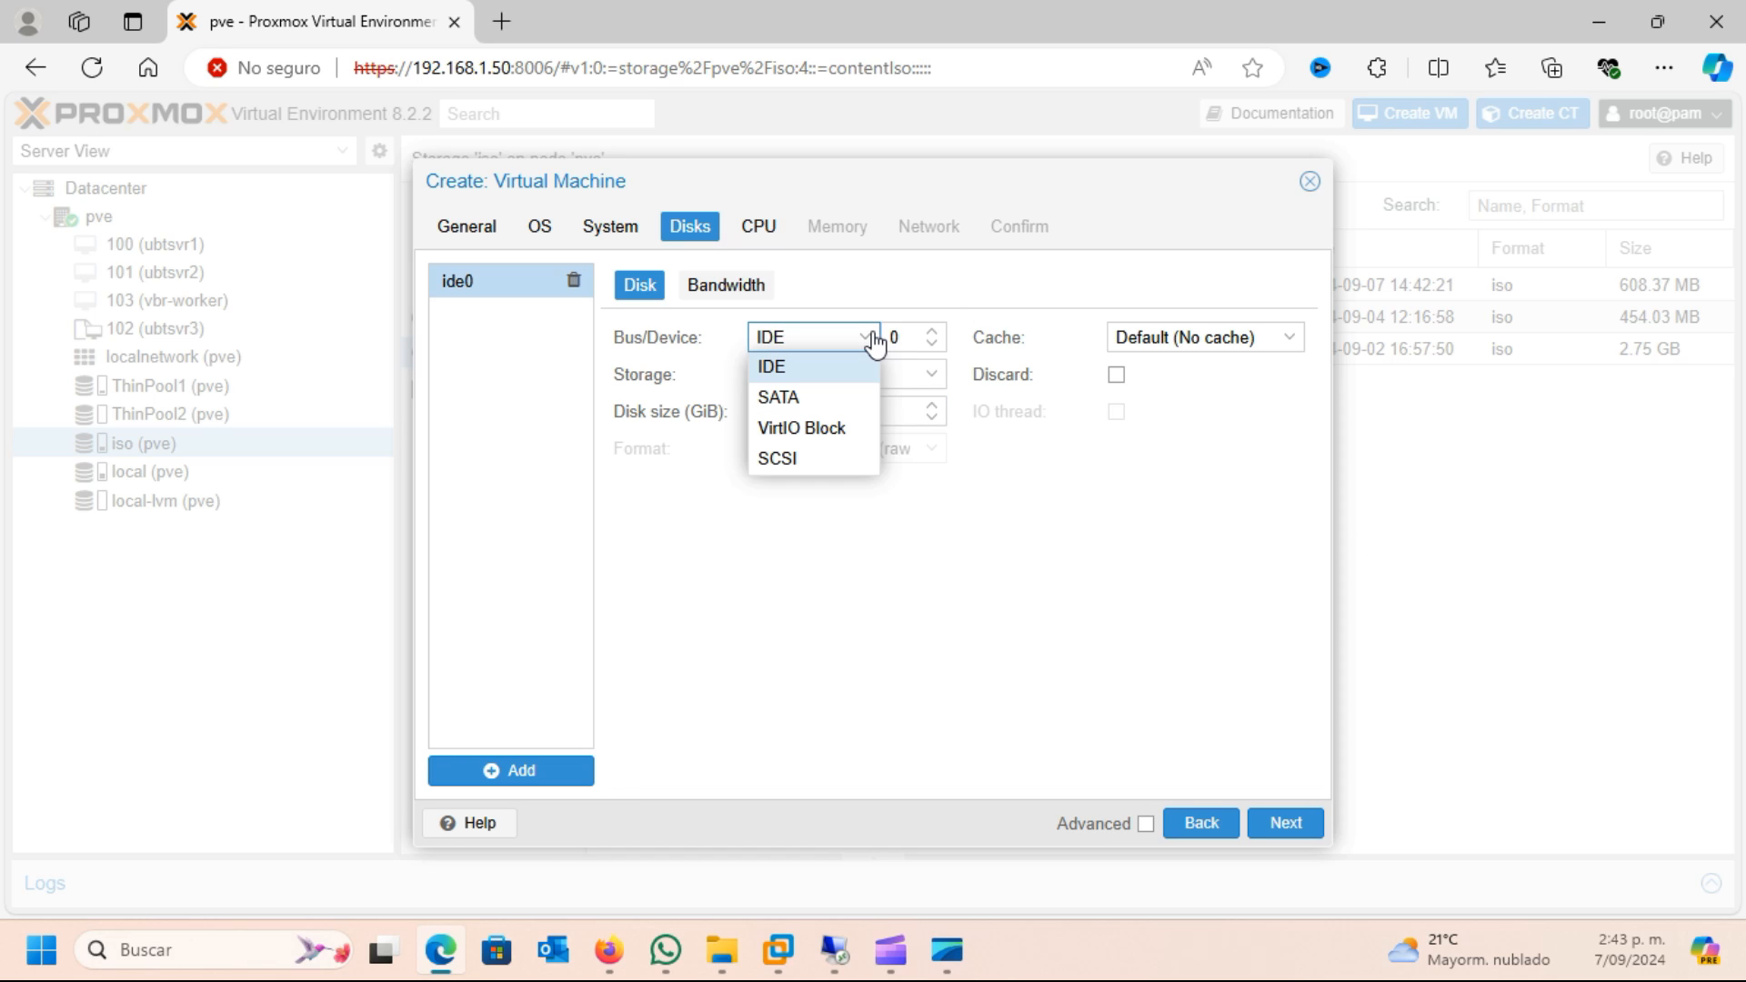
left_click(802, 397)
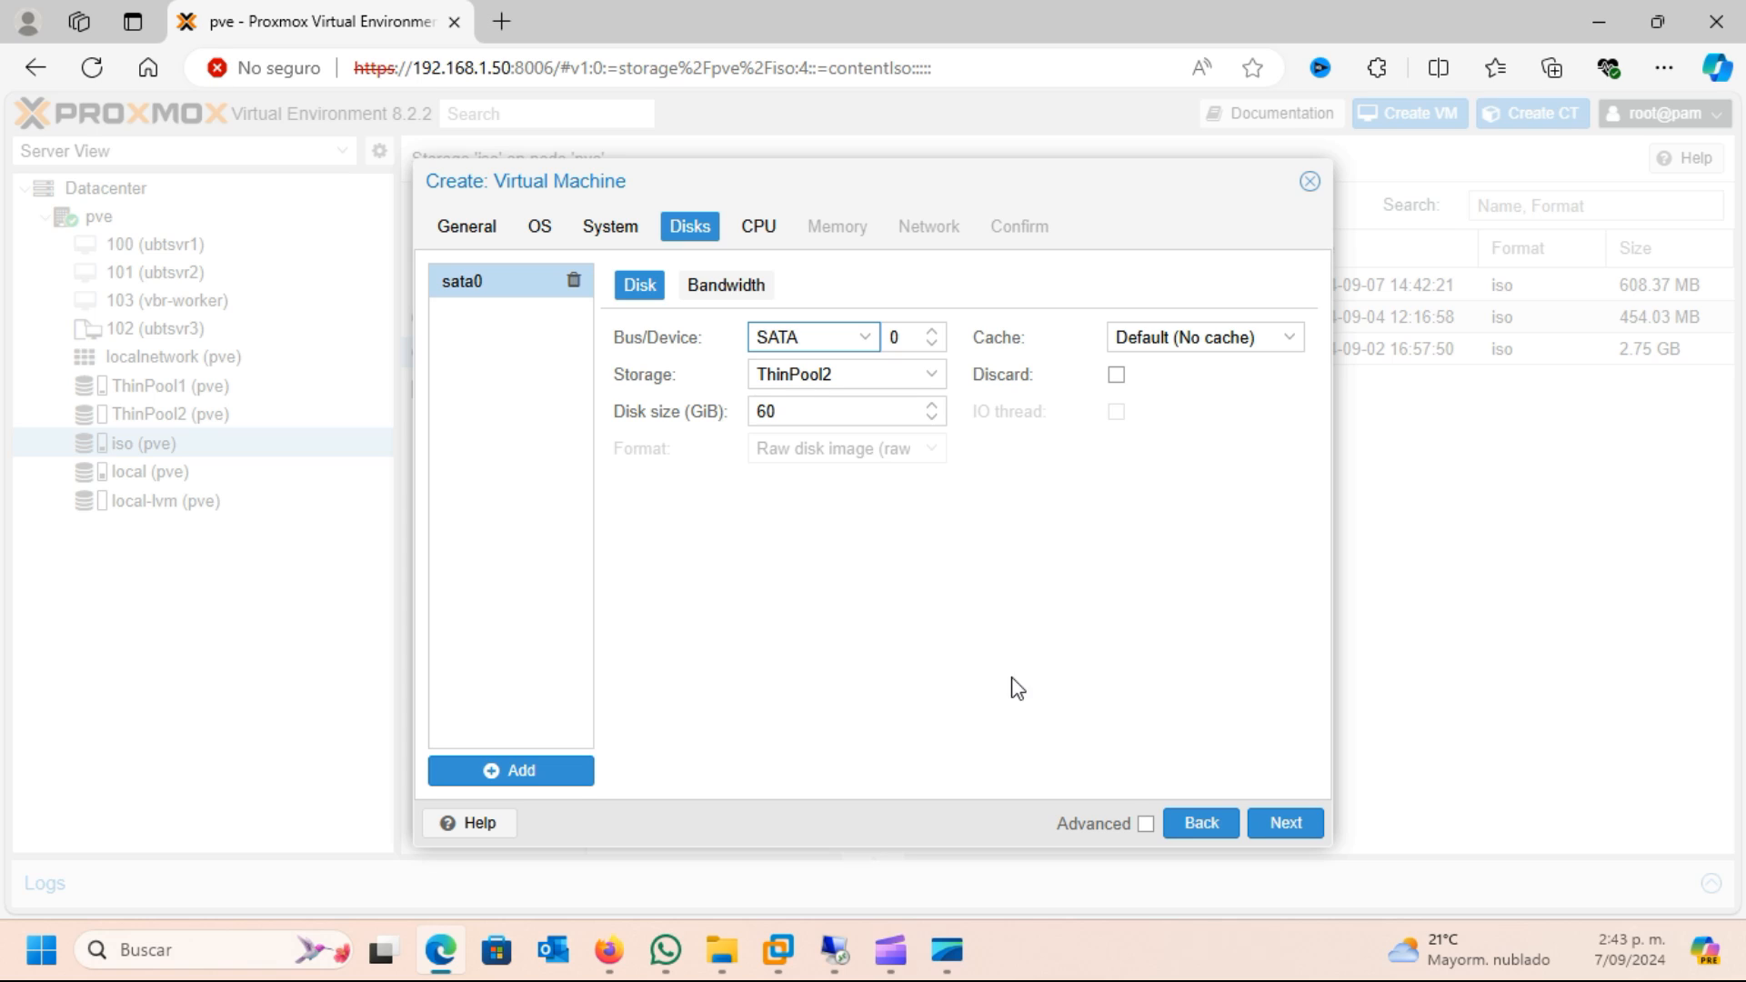
left_click(1282, 823)
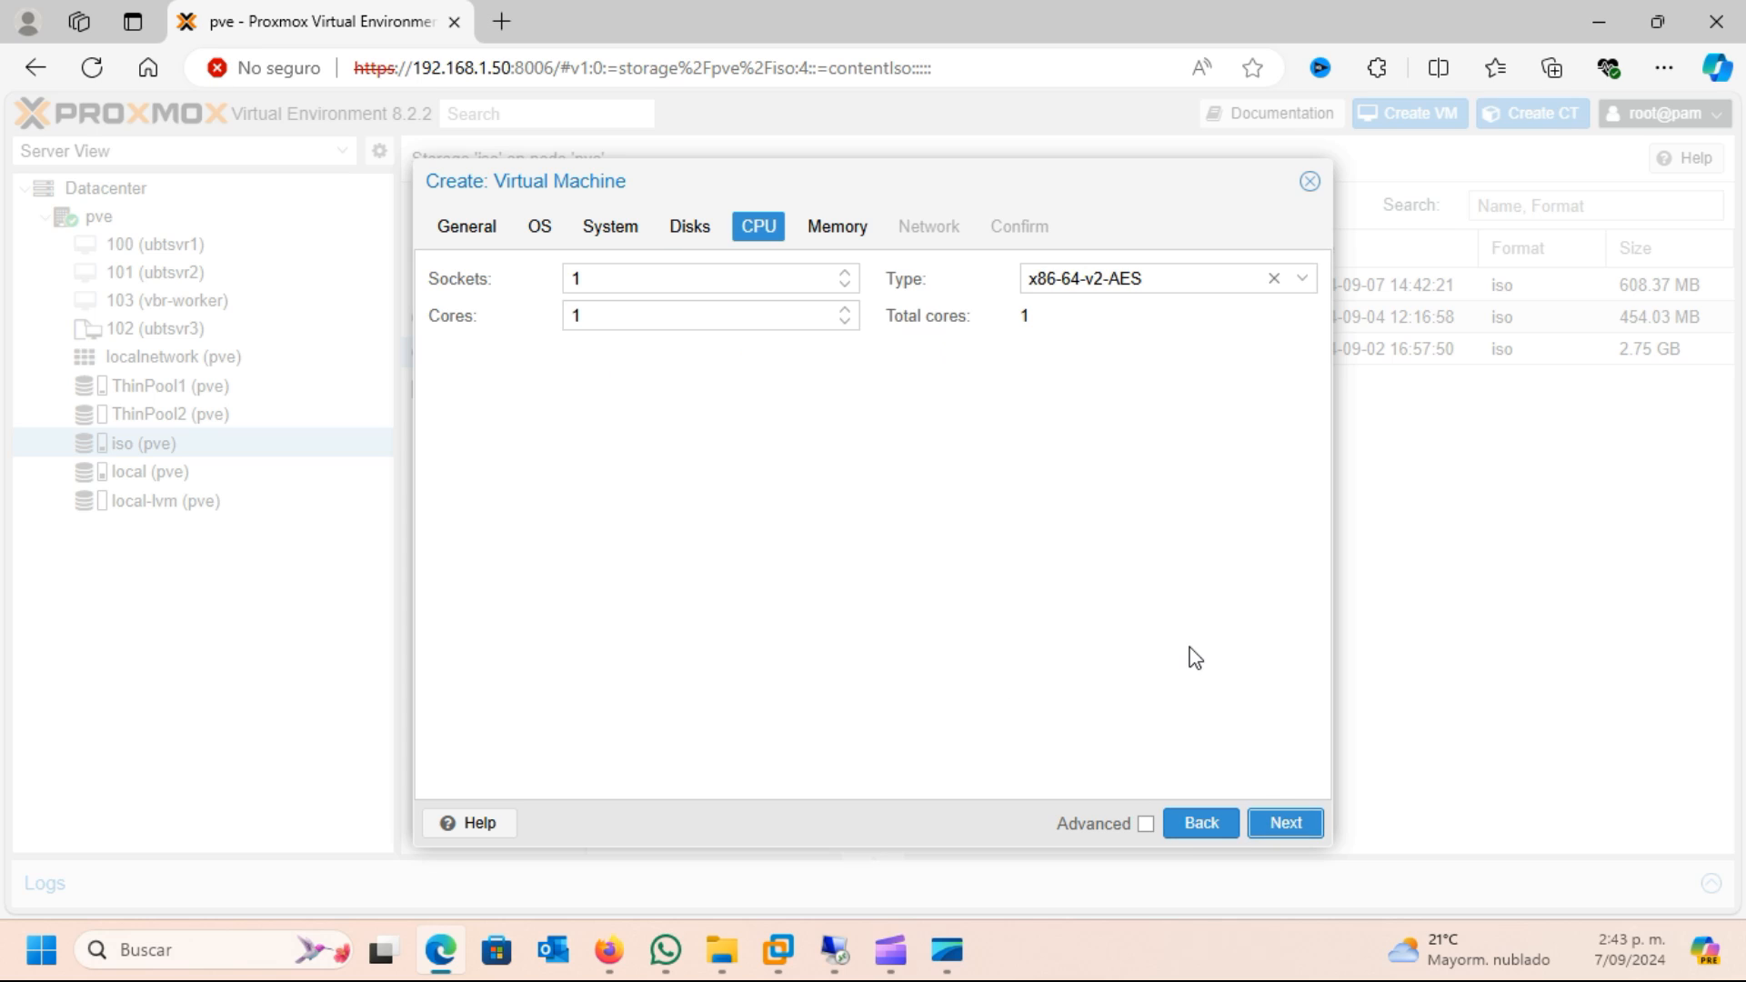
Assign 2 CPU cores and accept the default 4096 MiB memory and vmbr0 network settings, continuing to the summary
left_click(846, 310)
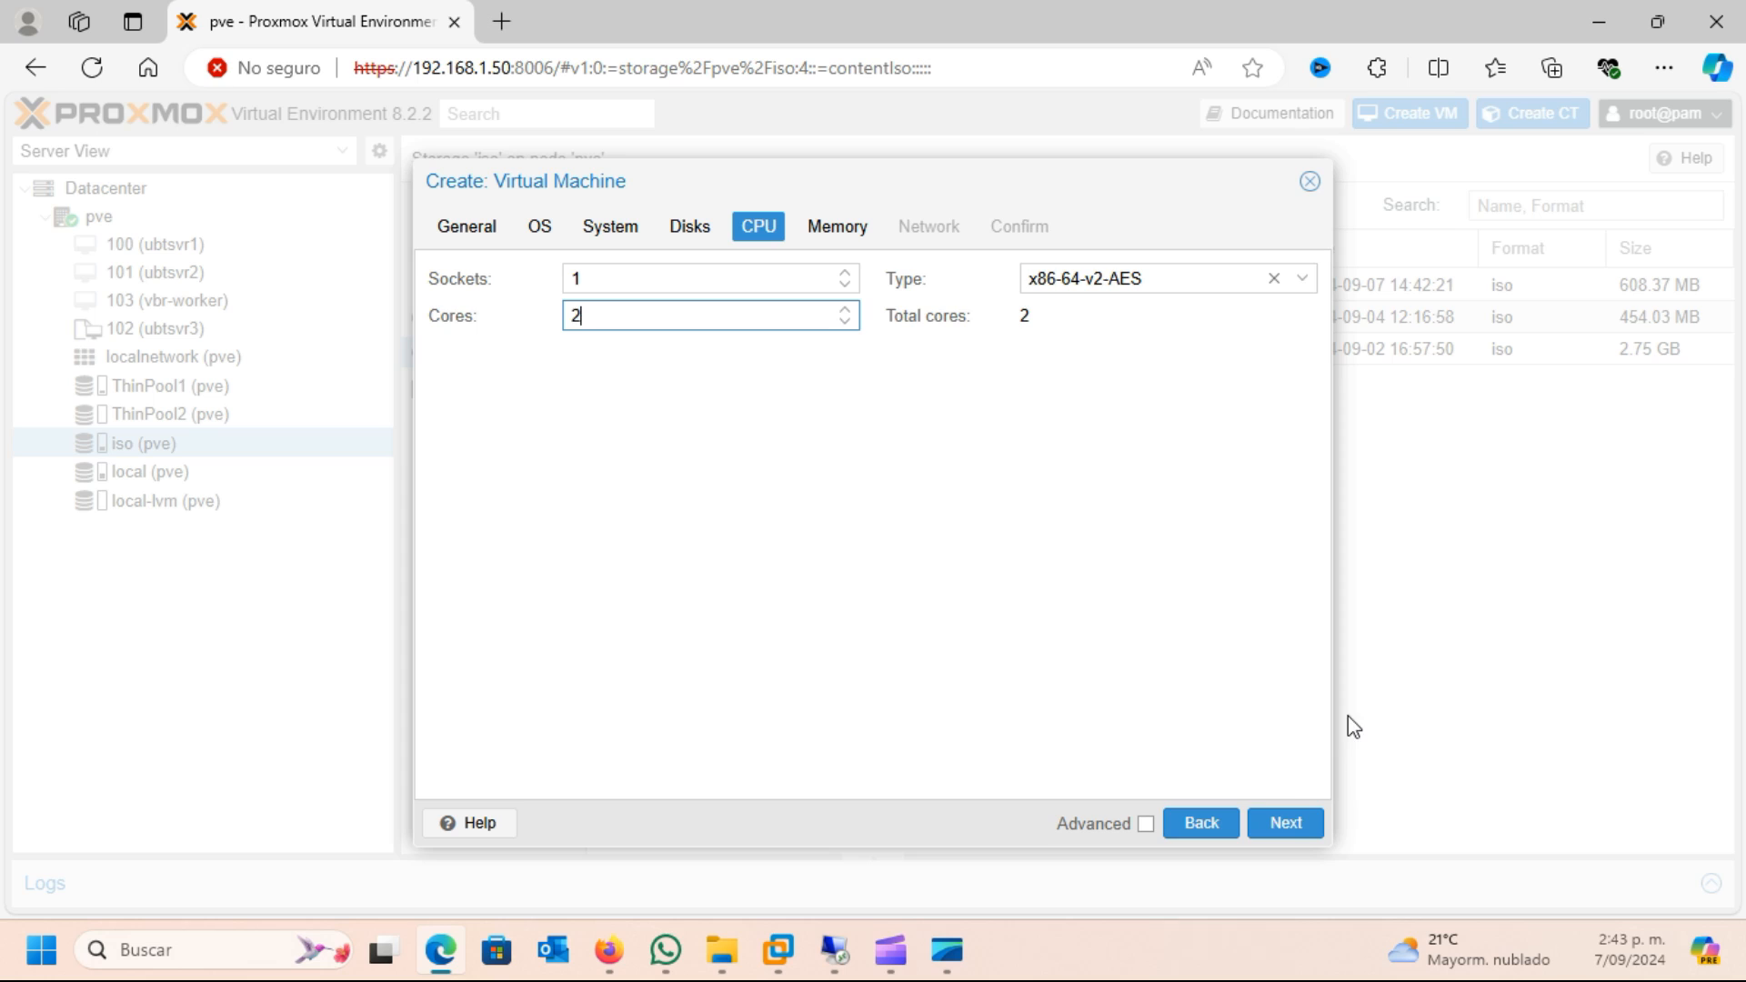
left_click(1285, 823)
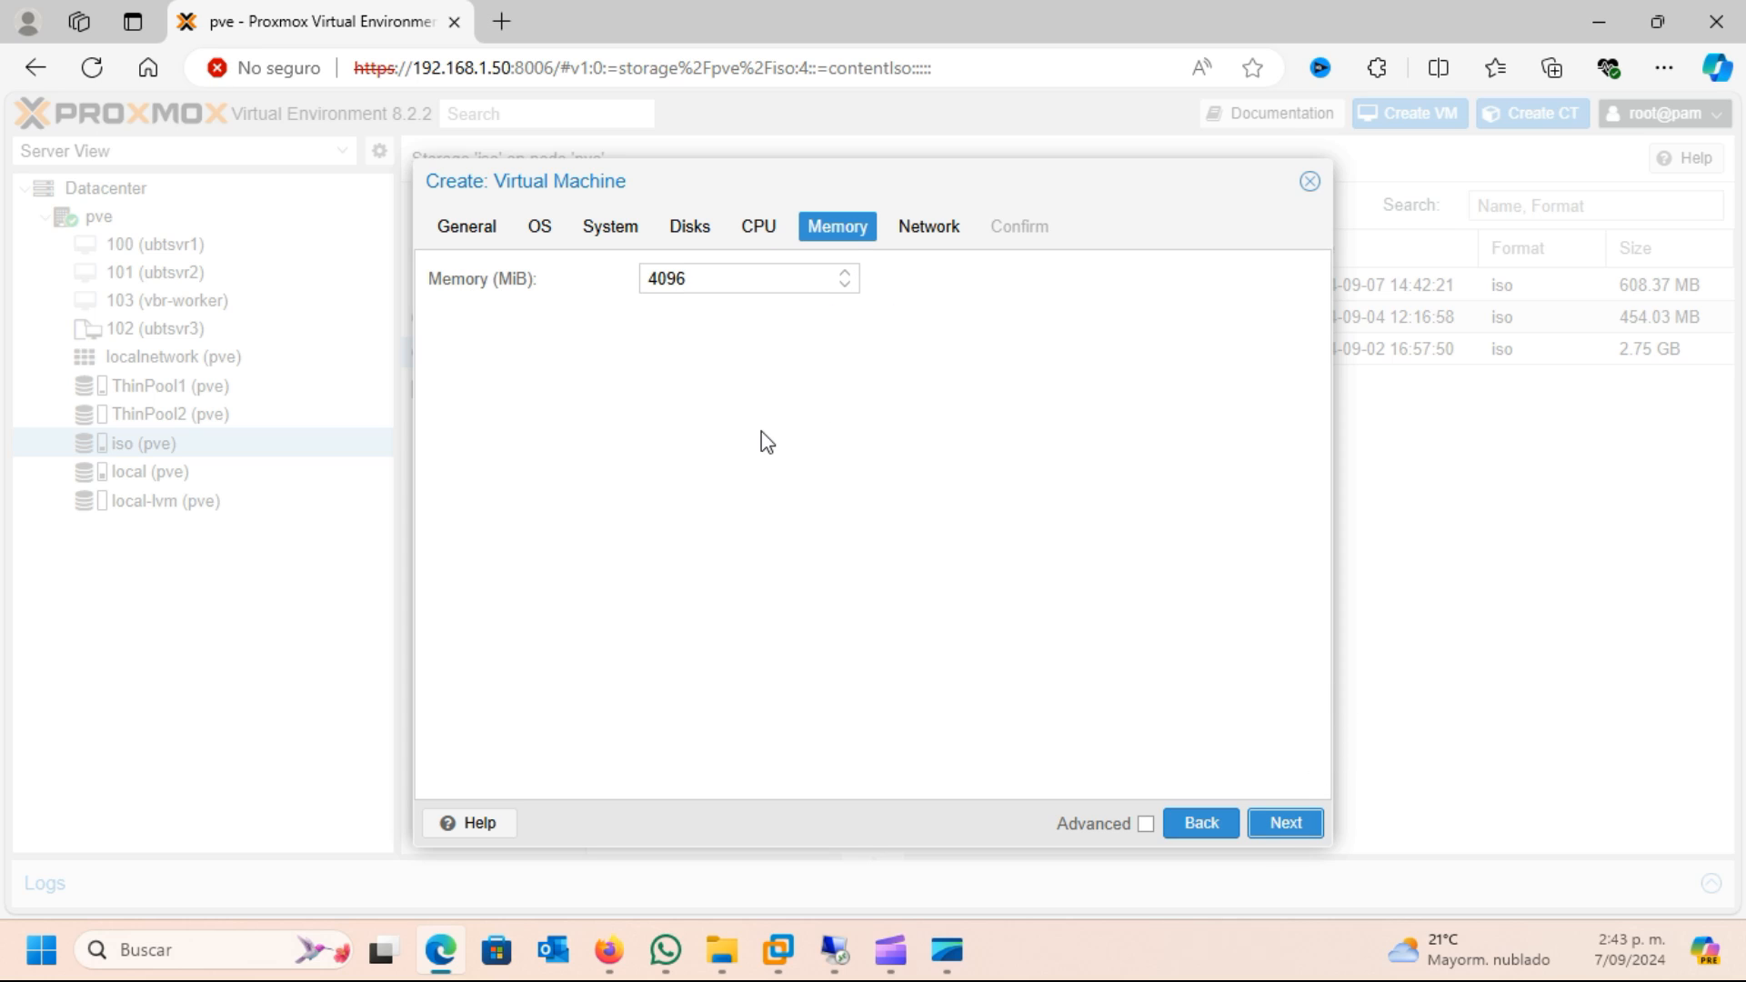
left_click(1278, 823)
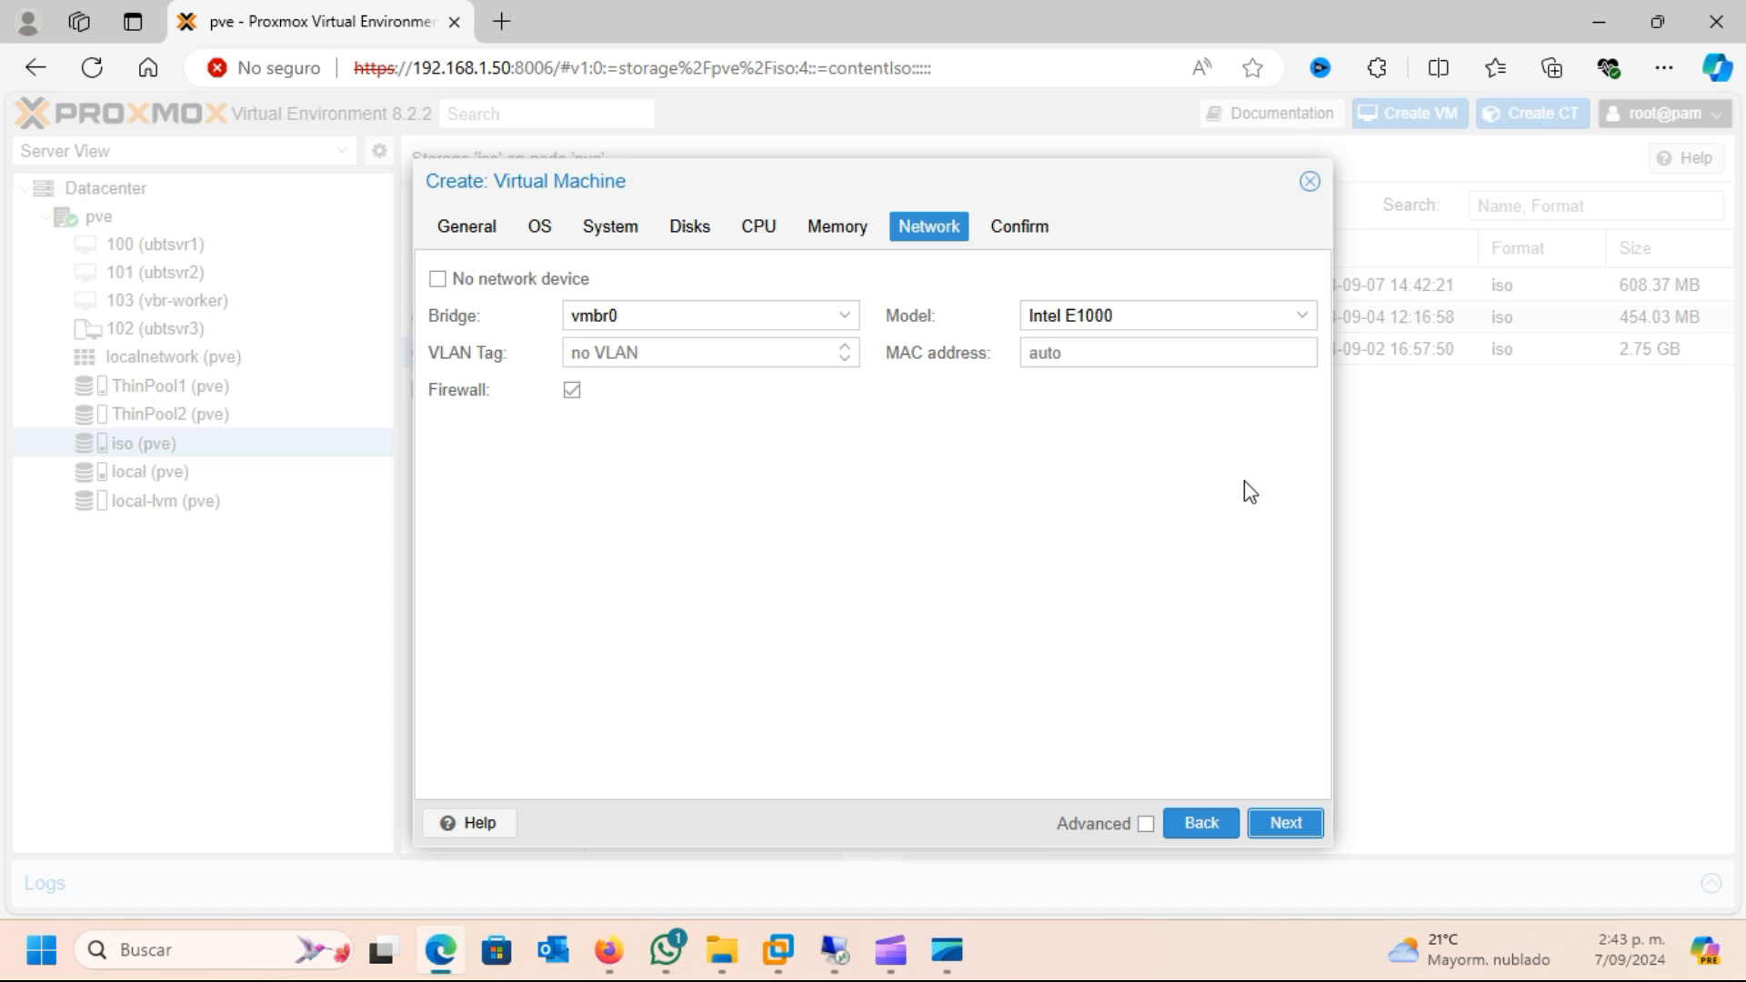
left_click(1288, 832)
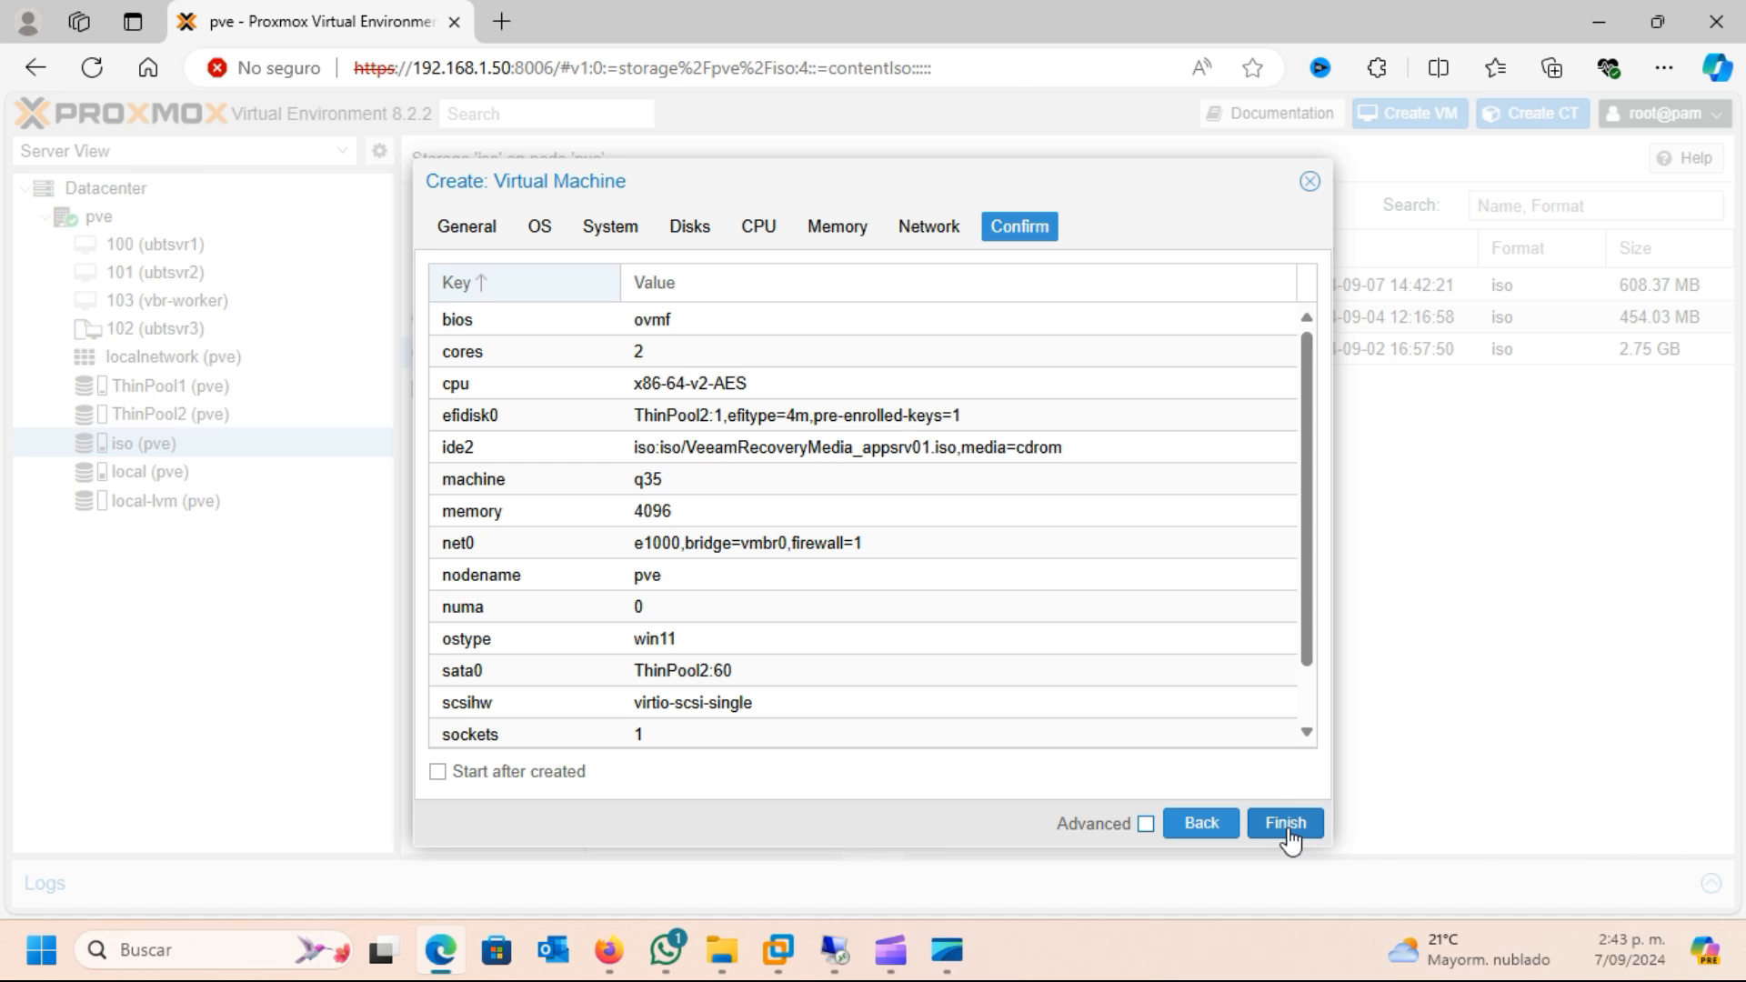
Review the configuration summary, create the virtual machine, and inspect the hardware list of the new VM 104
scroll(1001, 378, "down", 2)
scroll(1018, 427, "up", 2)
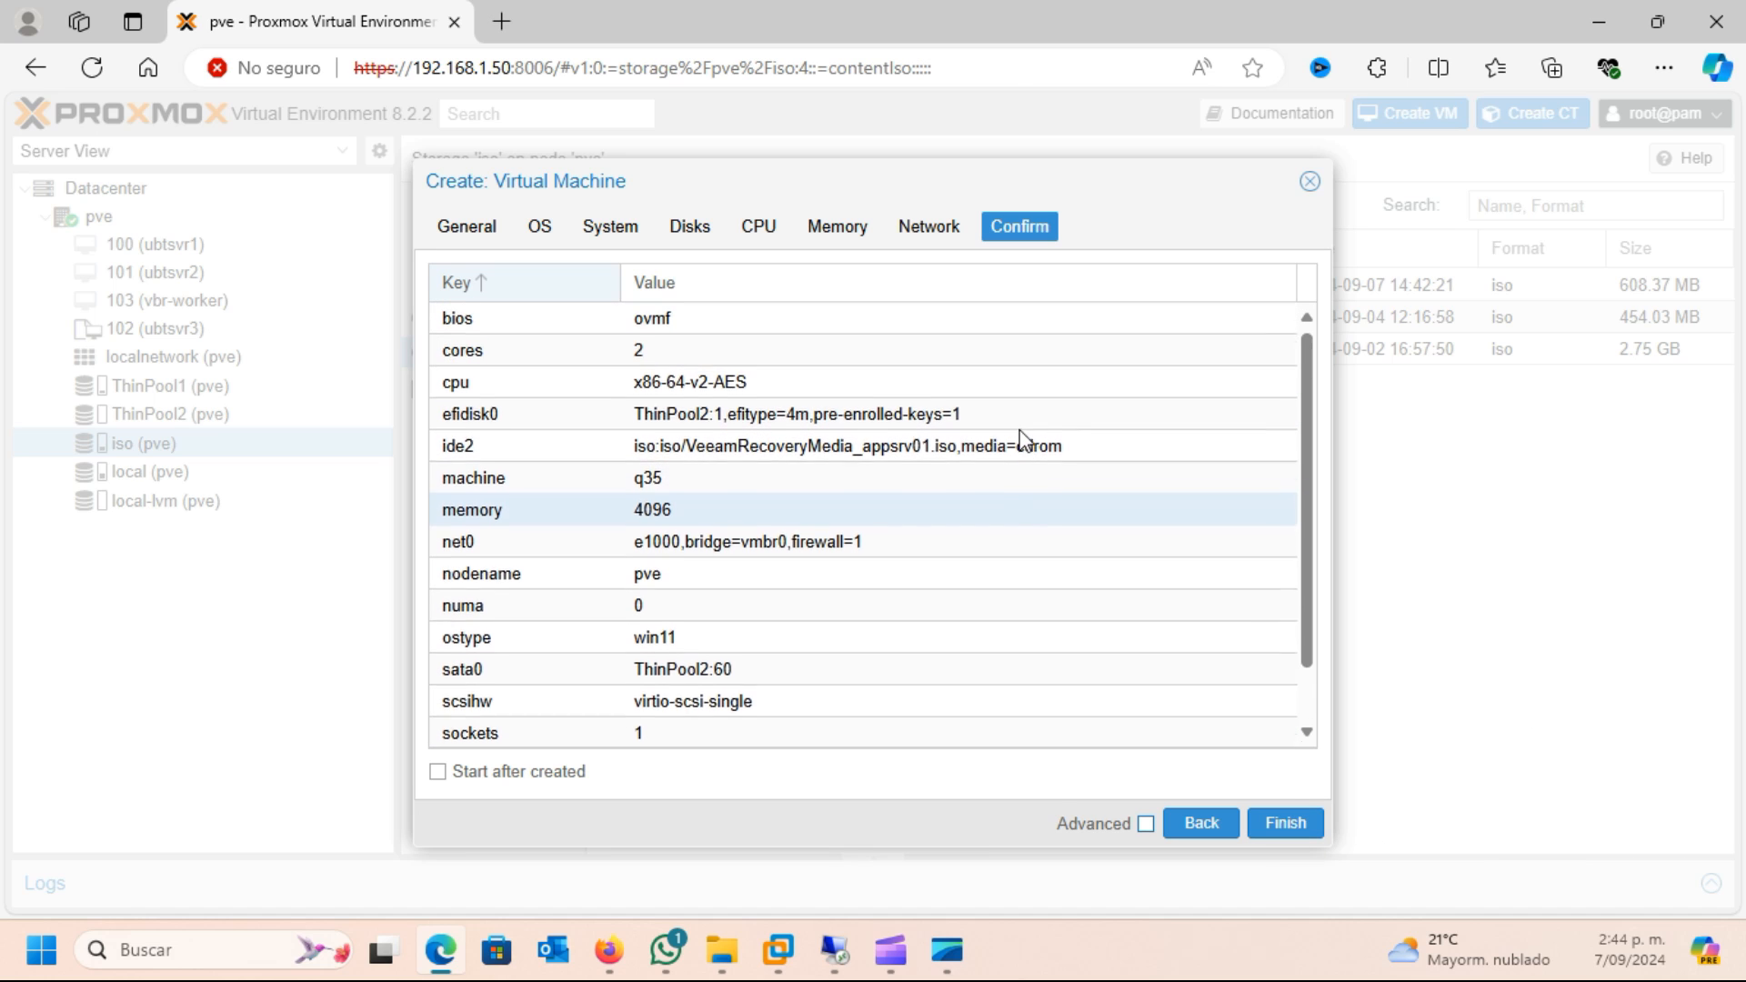
left_click(1316, 823)
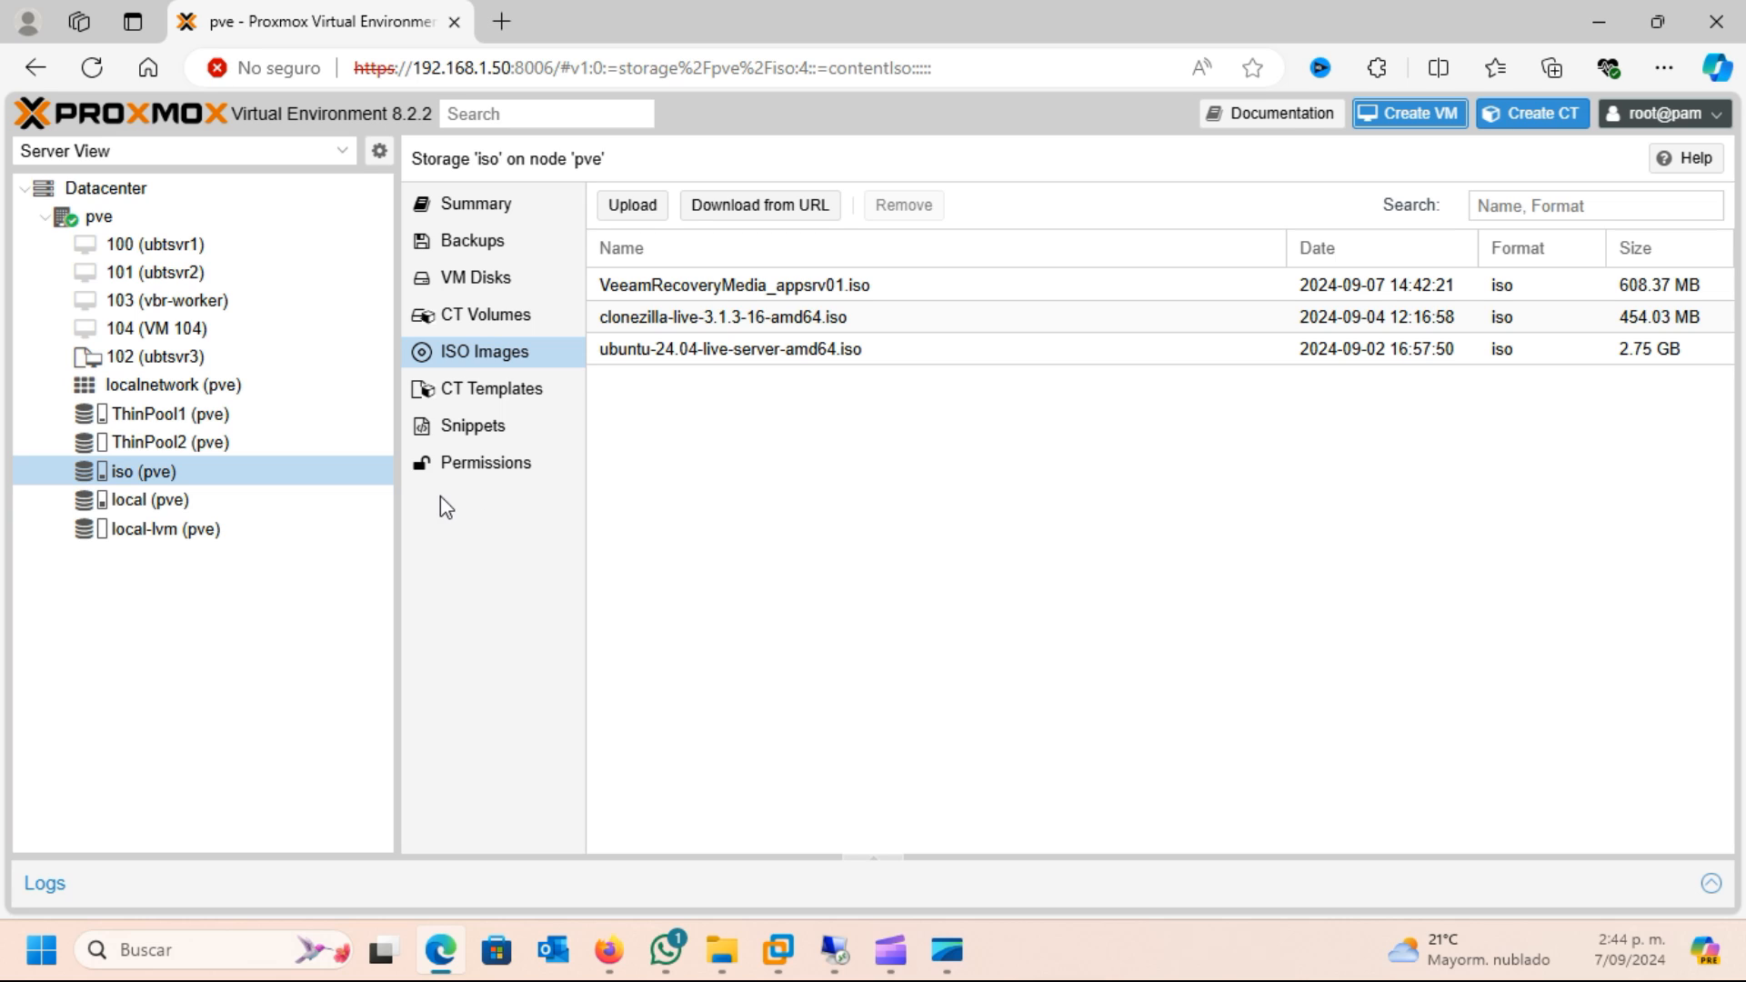
left_click(191, 329)
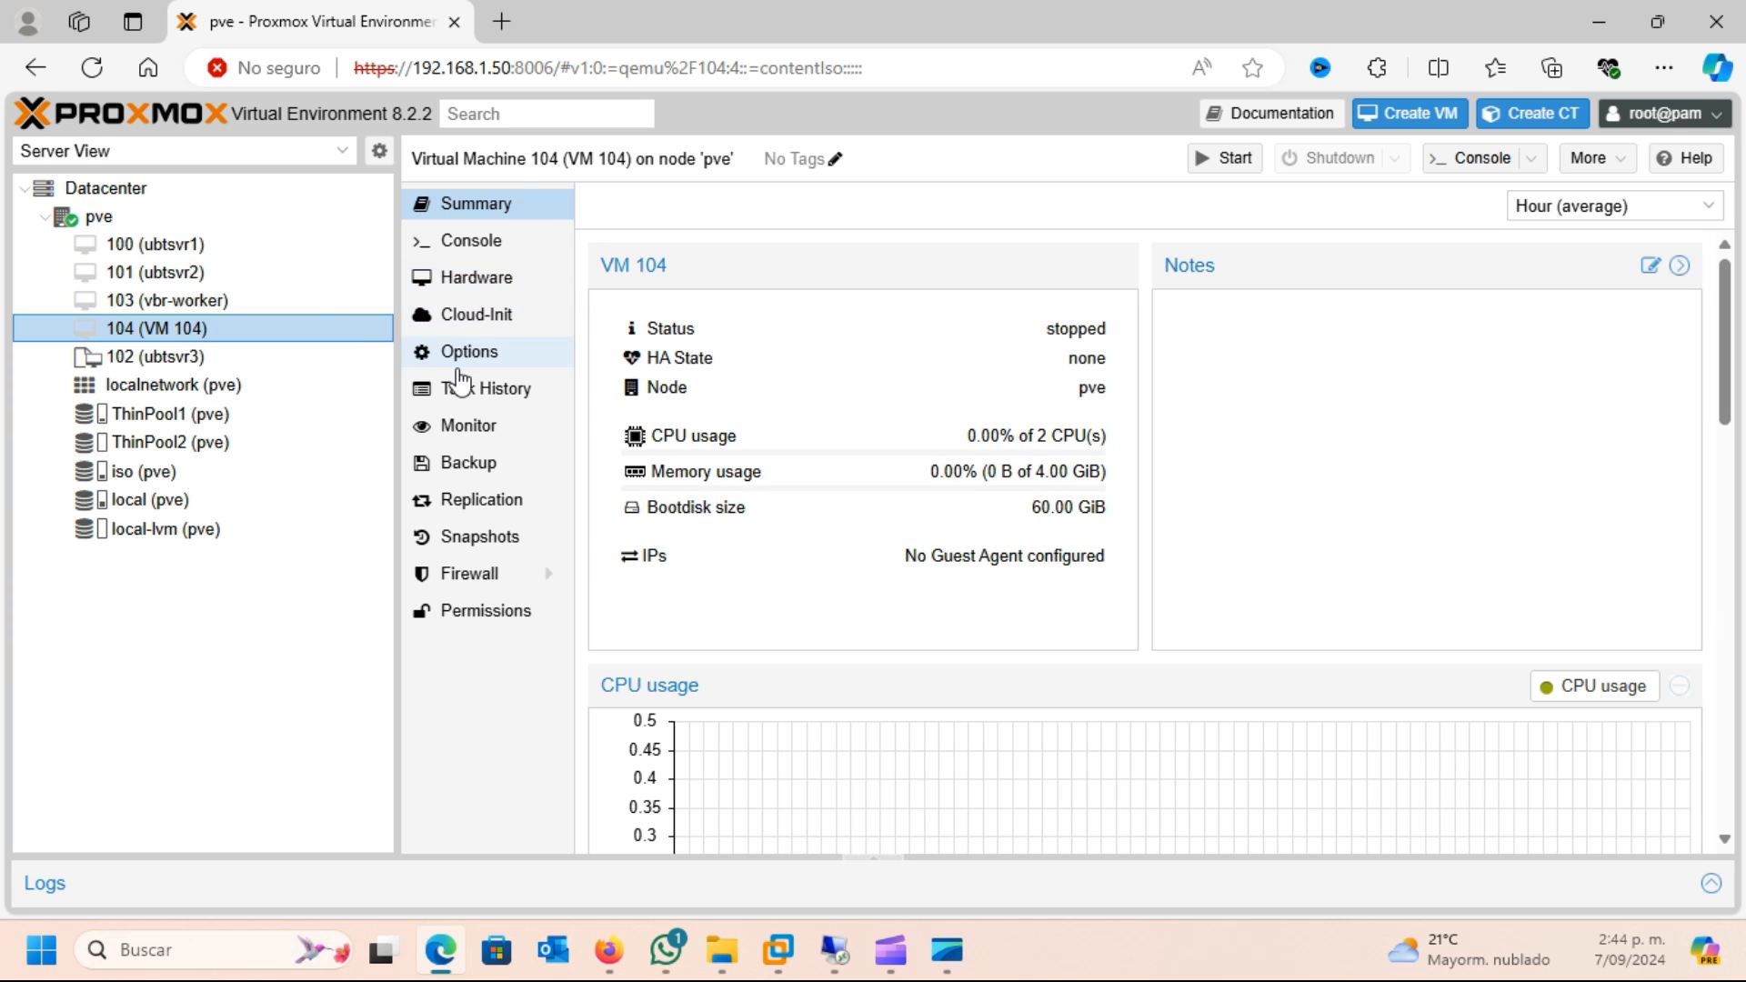
left_click(462, 277)
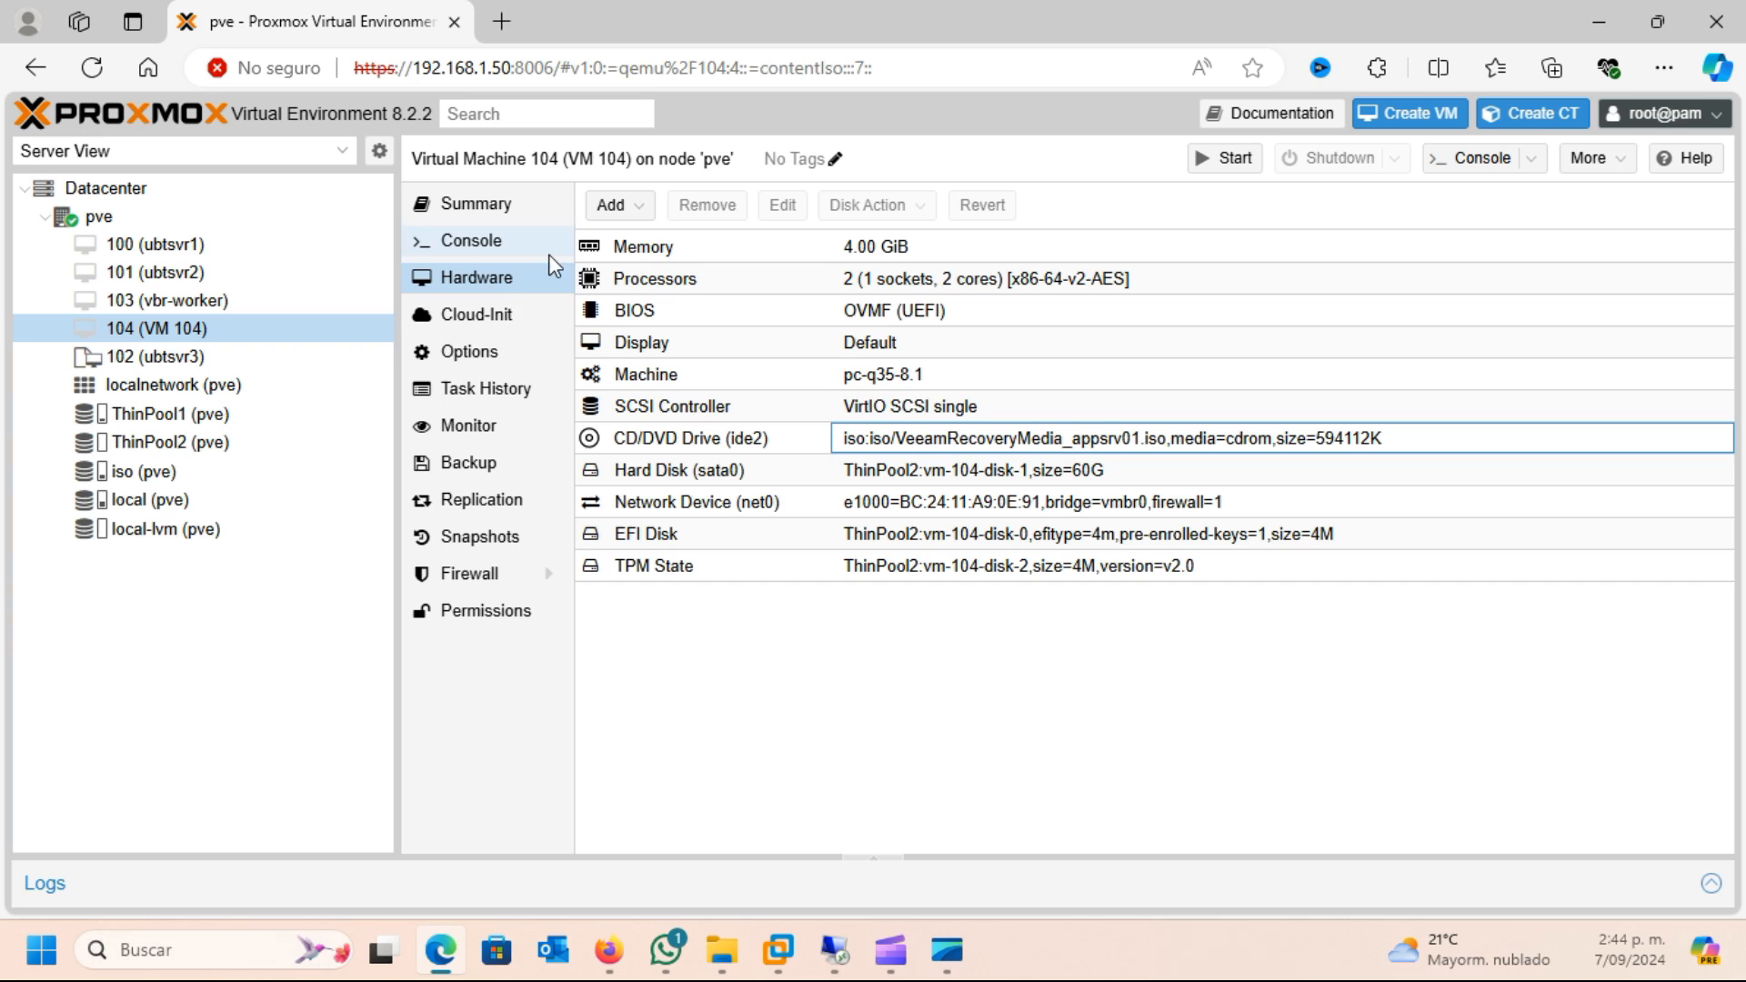
Rename virtual machine 104 to migrado in its options
left_click(481, 353)
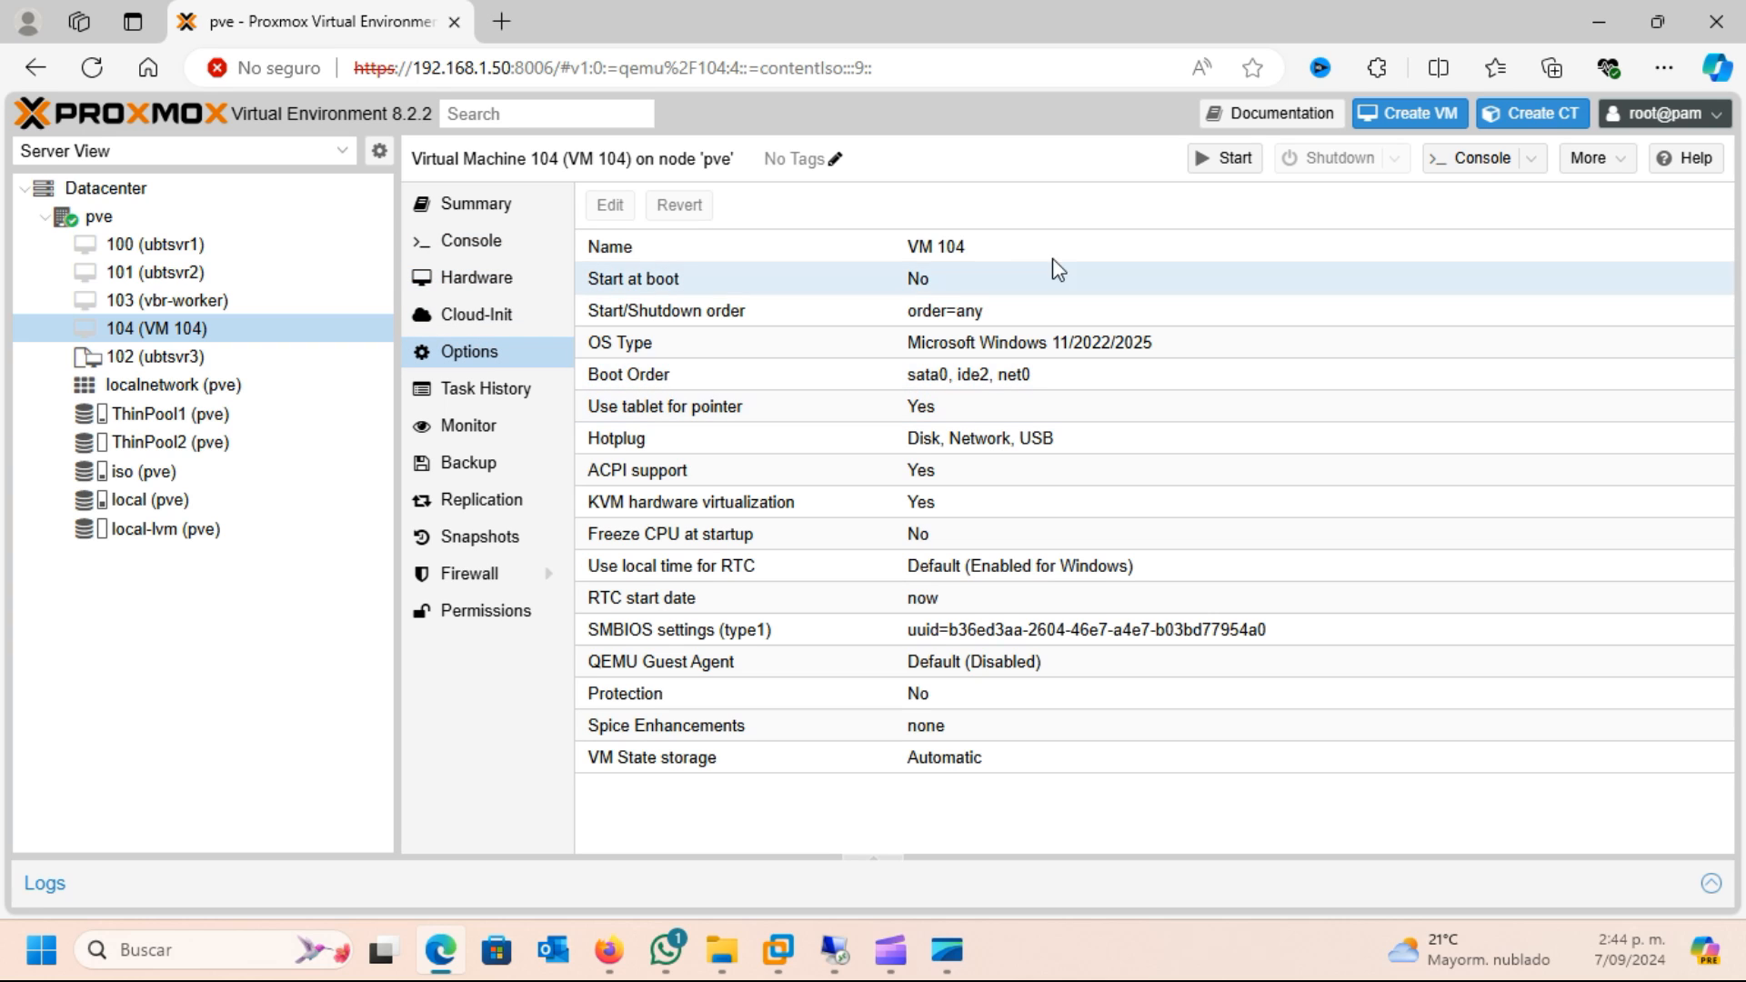
left_click(914, 252)
double_click(907, 255)
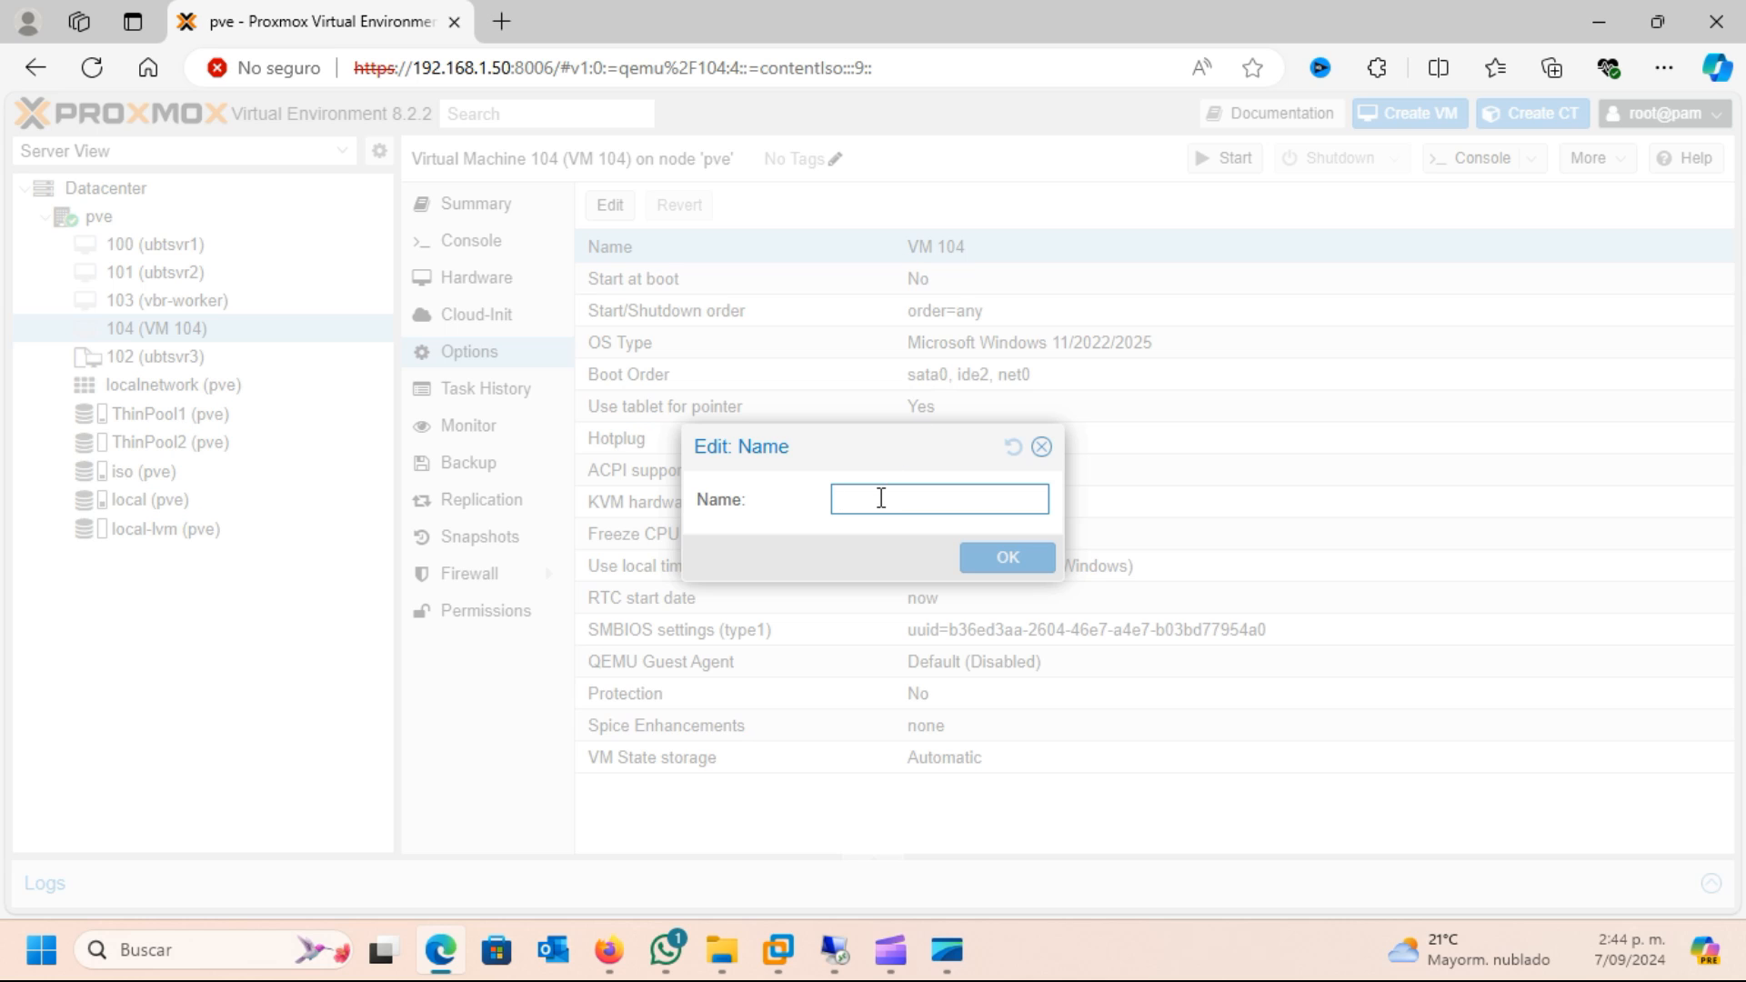
left_click(876, 502)
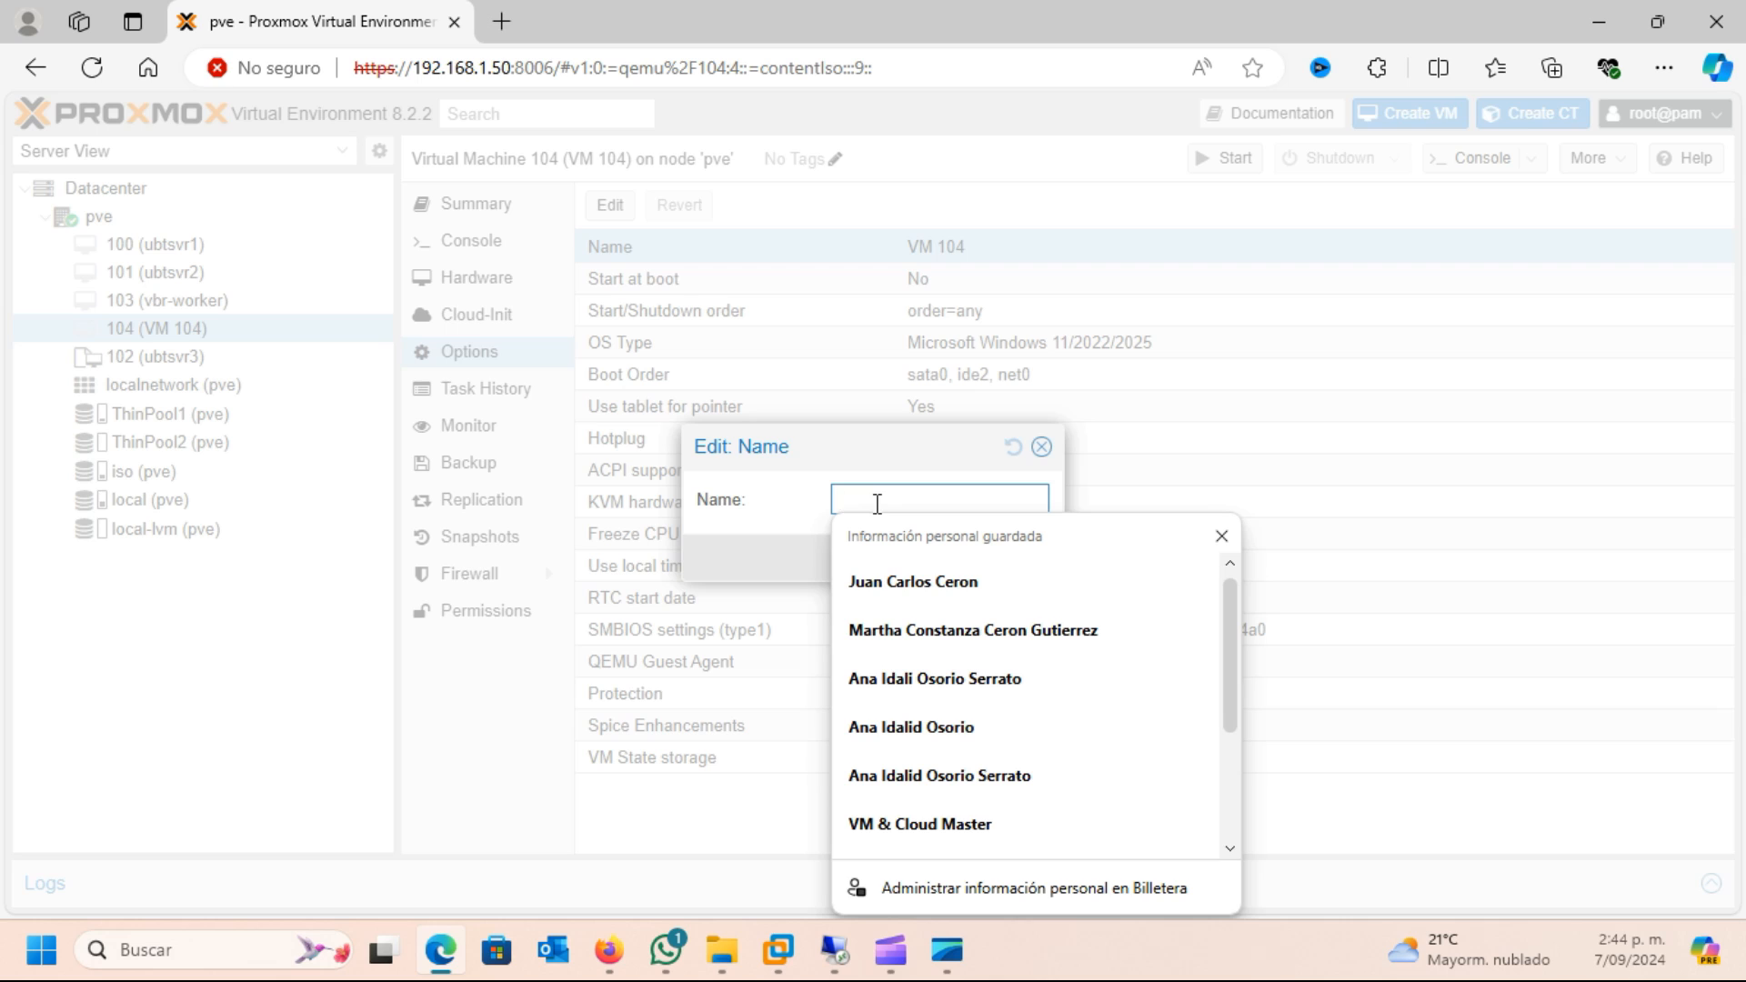
key("Escape")
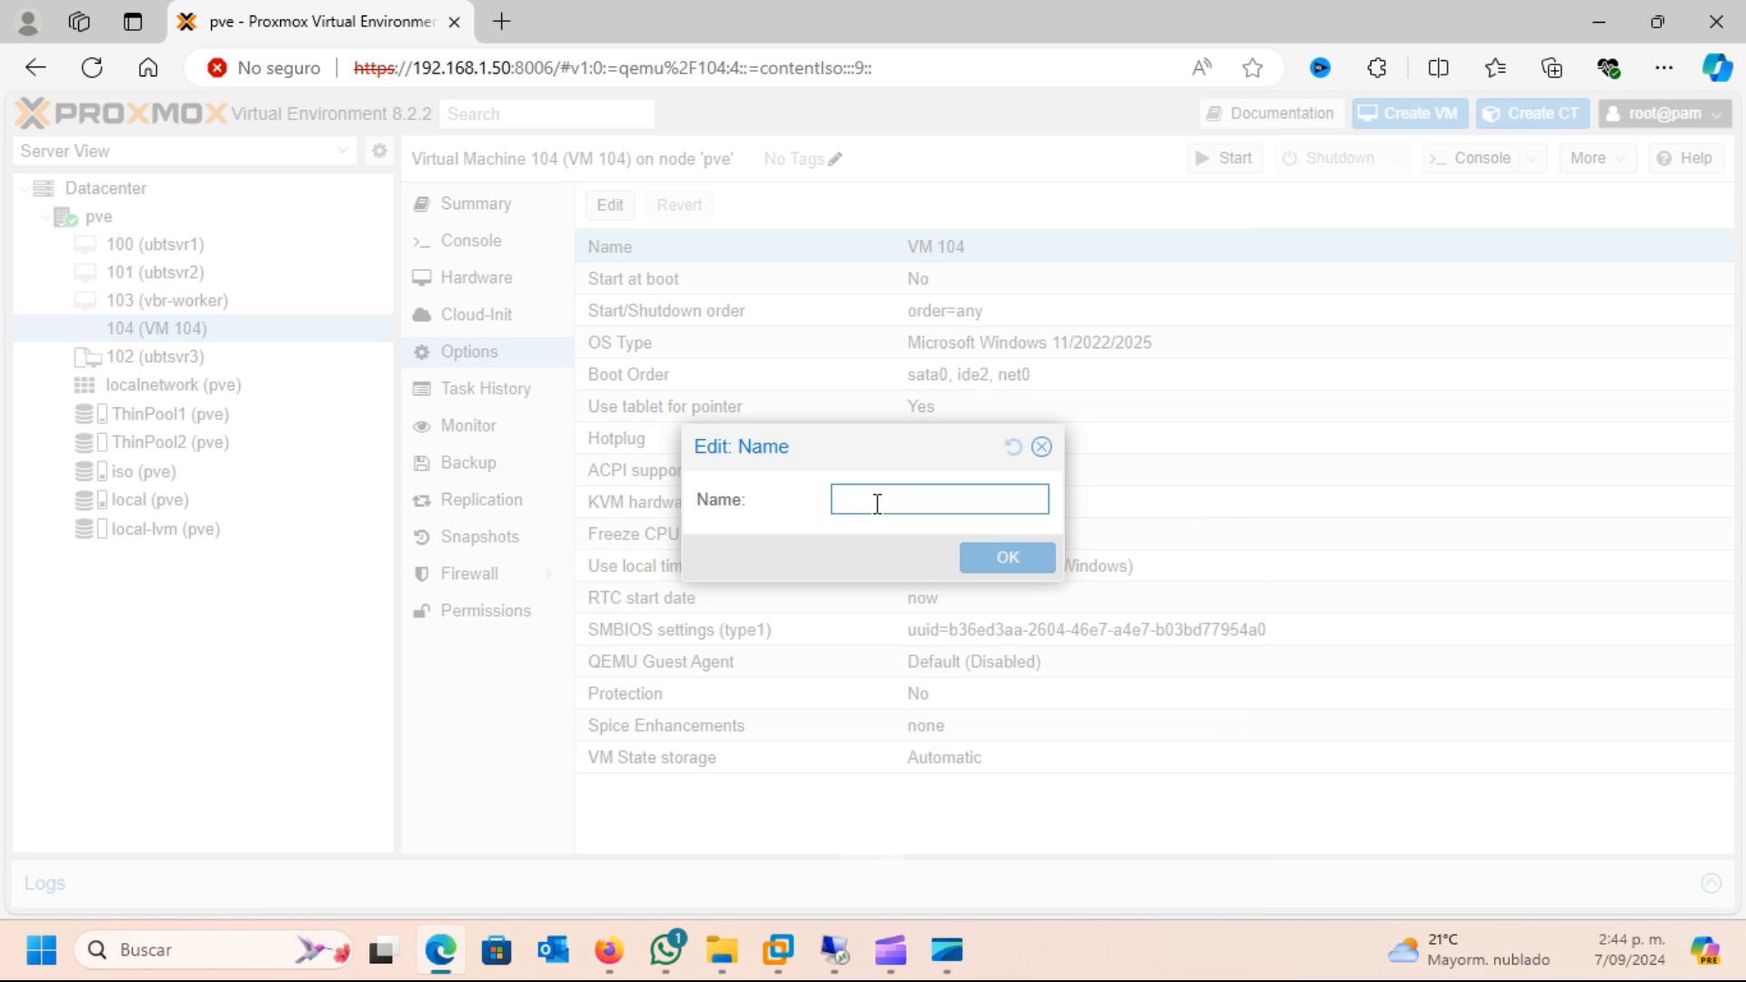
type("Migrad")
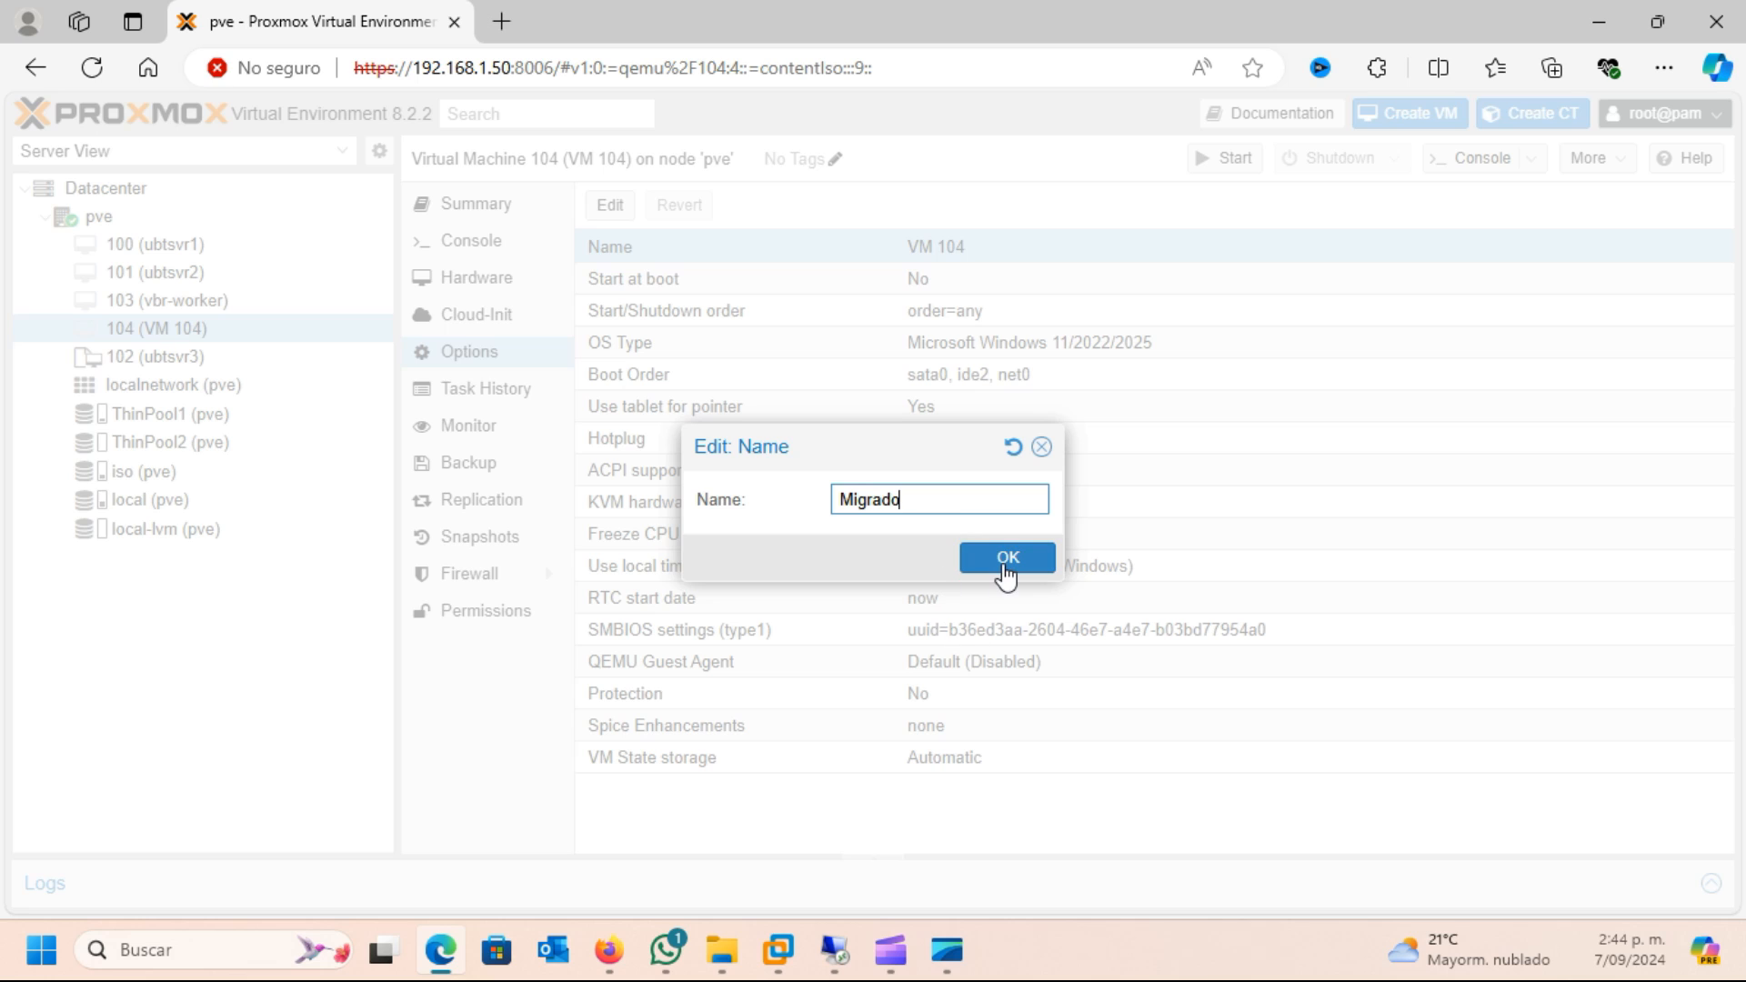
key("ctrl+BackSpace")
type("m")
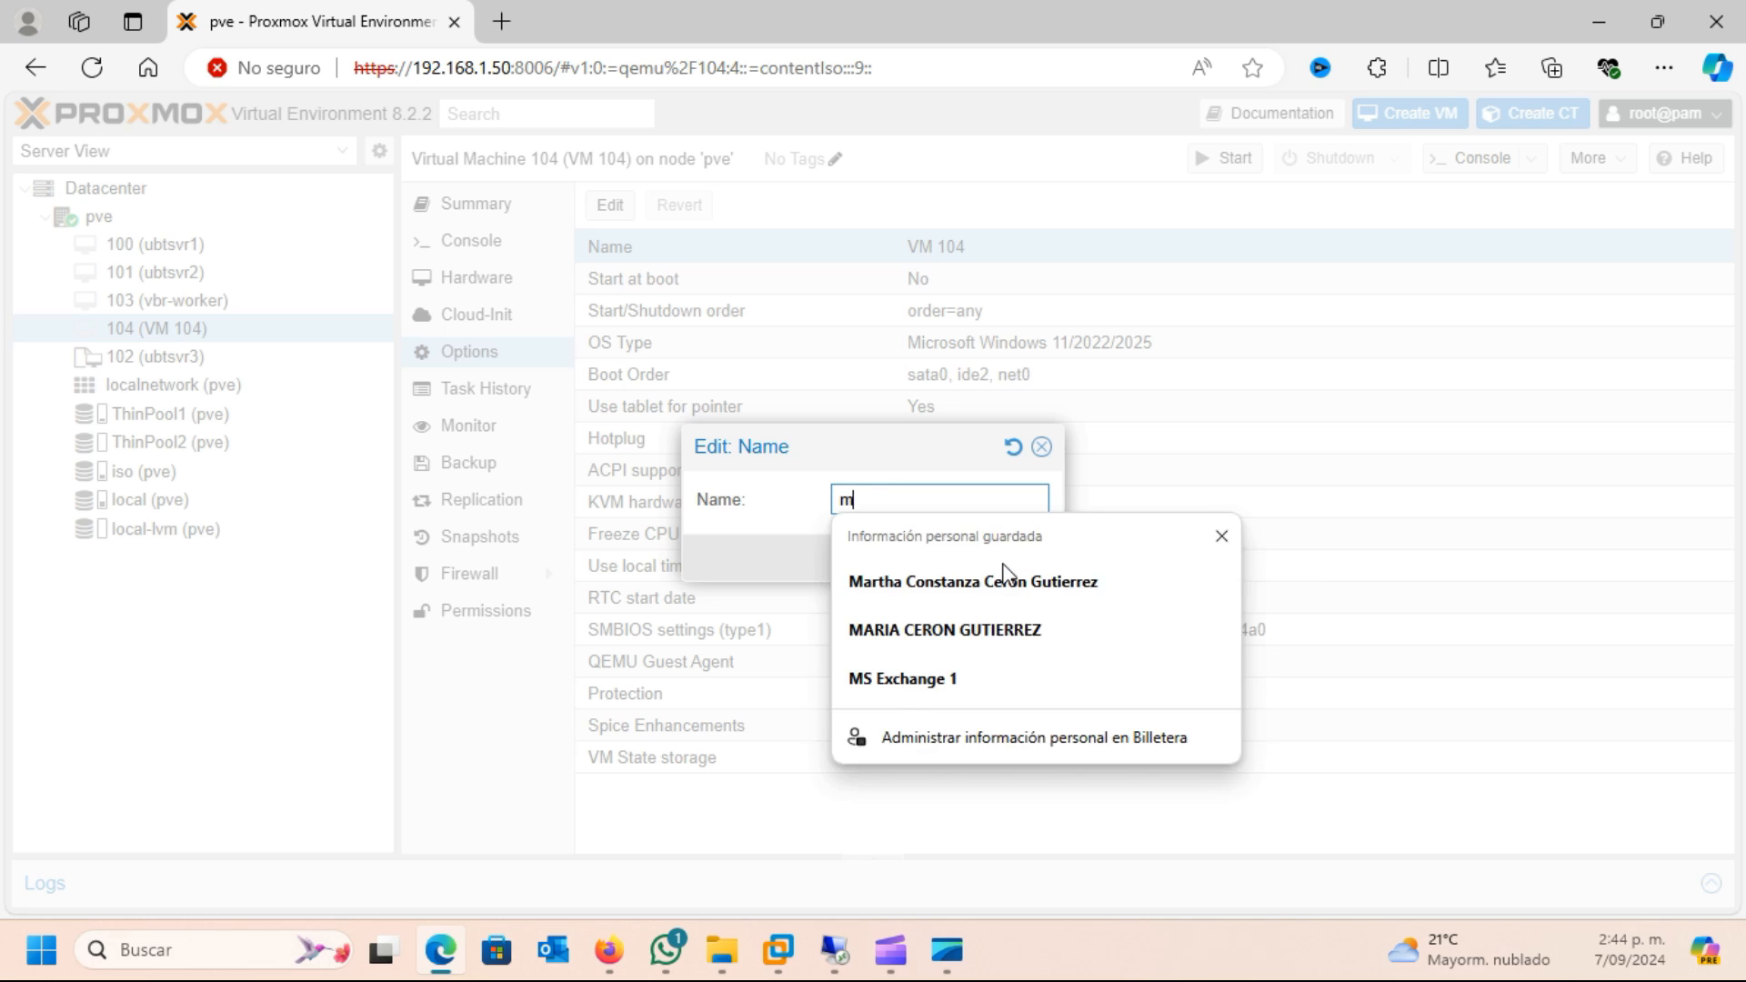
type("igrado")
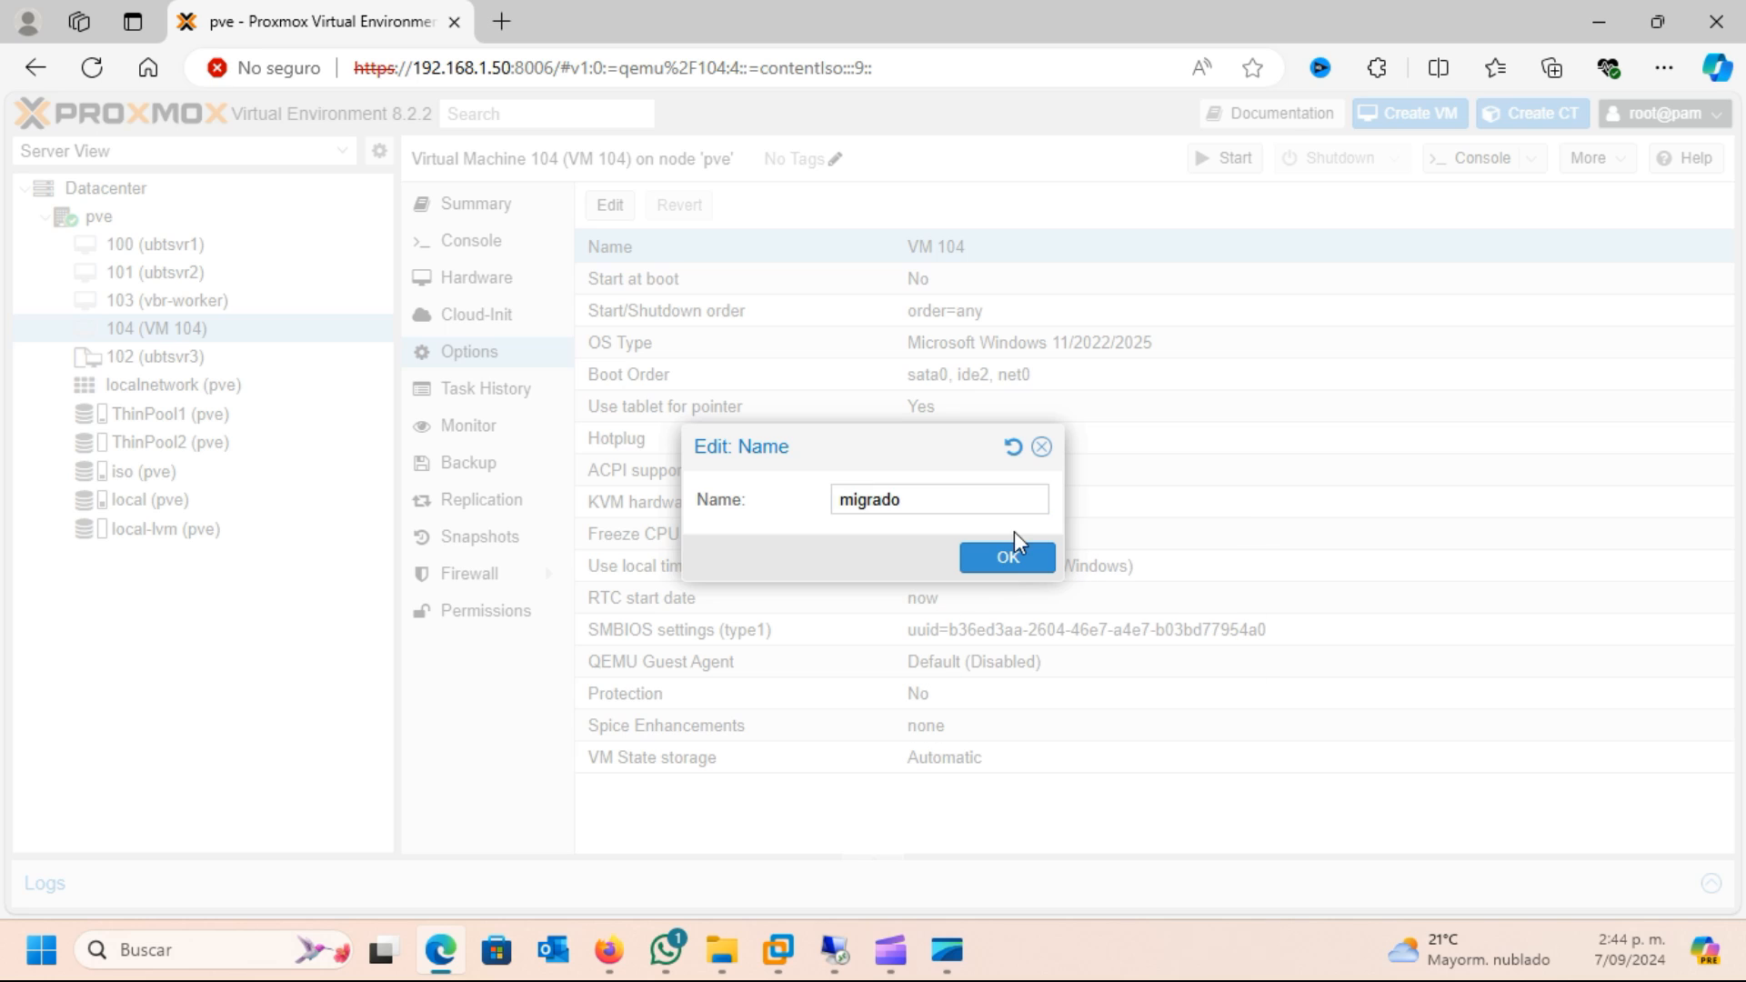
left_click(1000, 558)
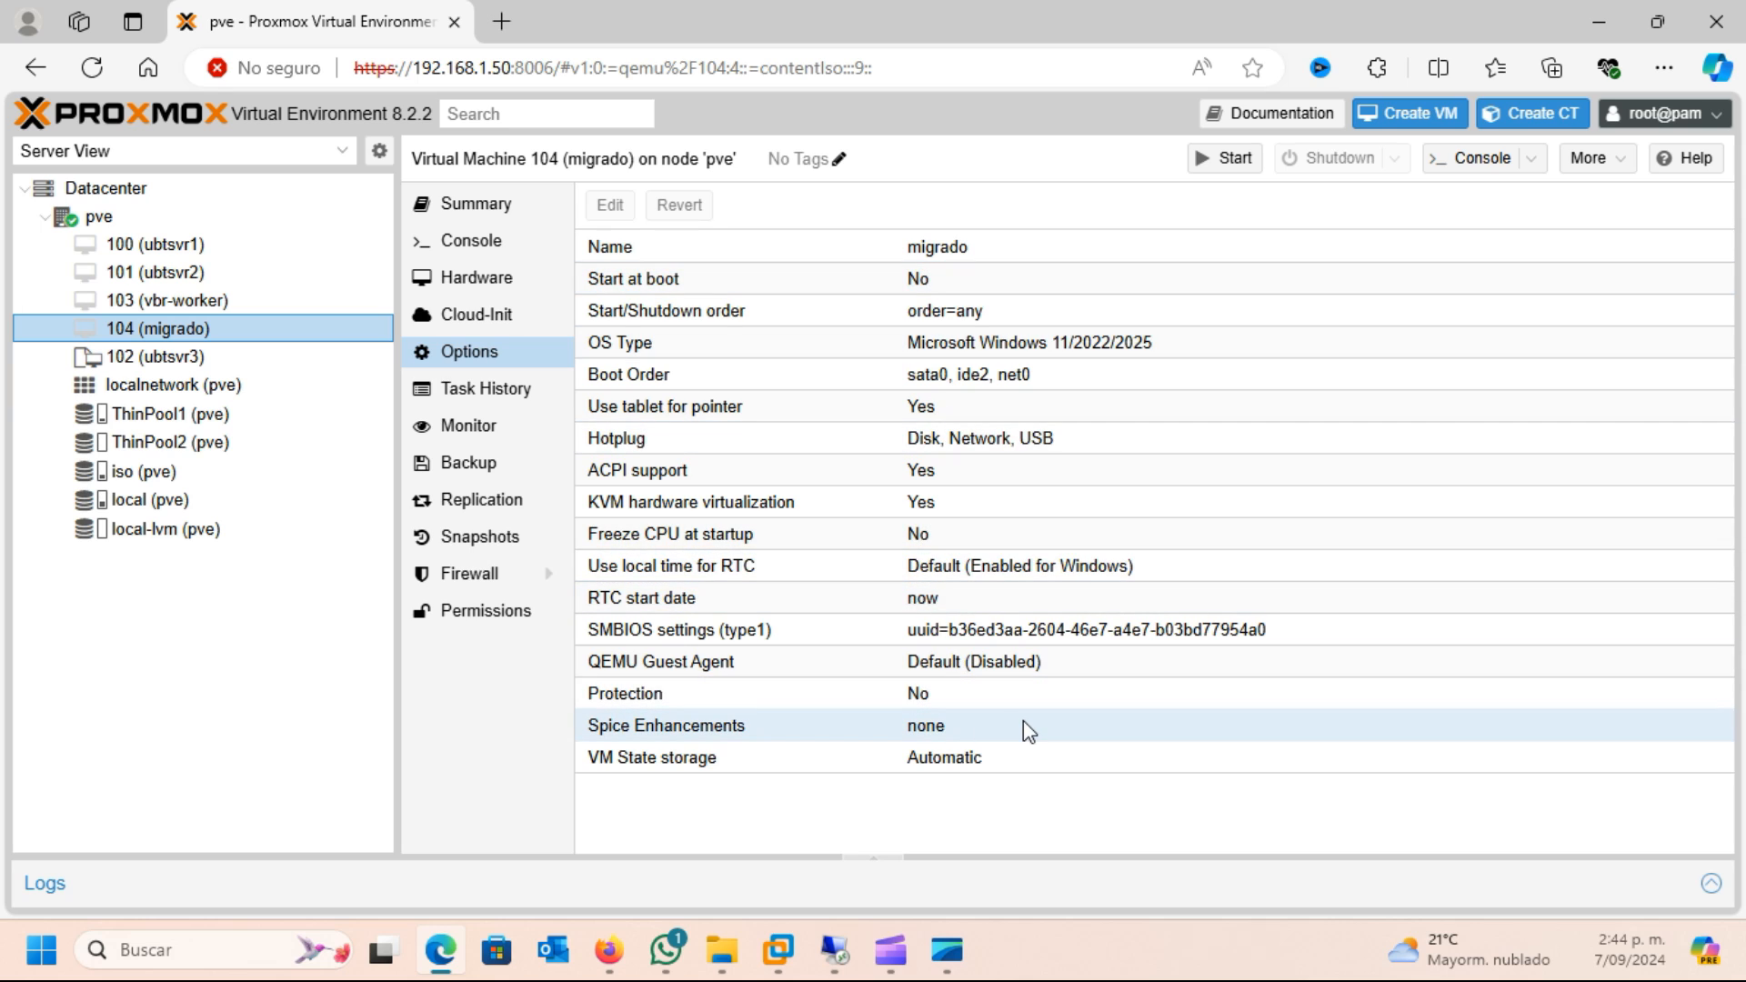
Open the console of VM 104, start the machine, and boot it from the attached CD/DVD recovery media
left_click(1482, 165)
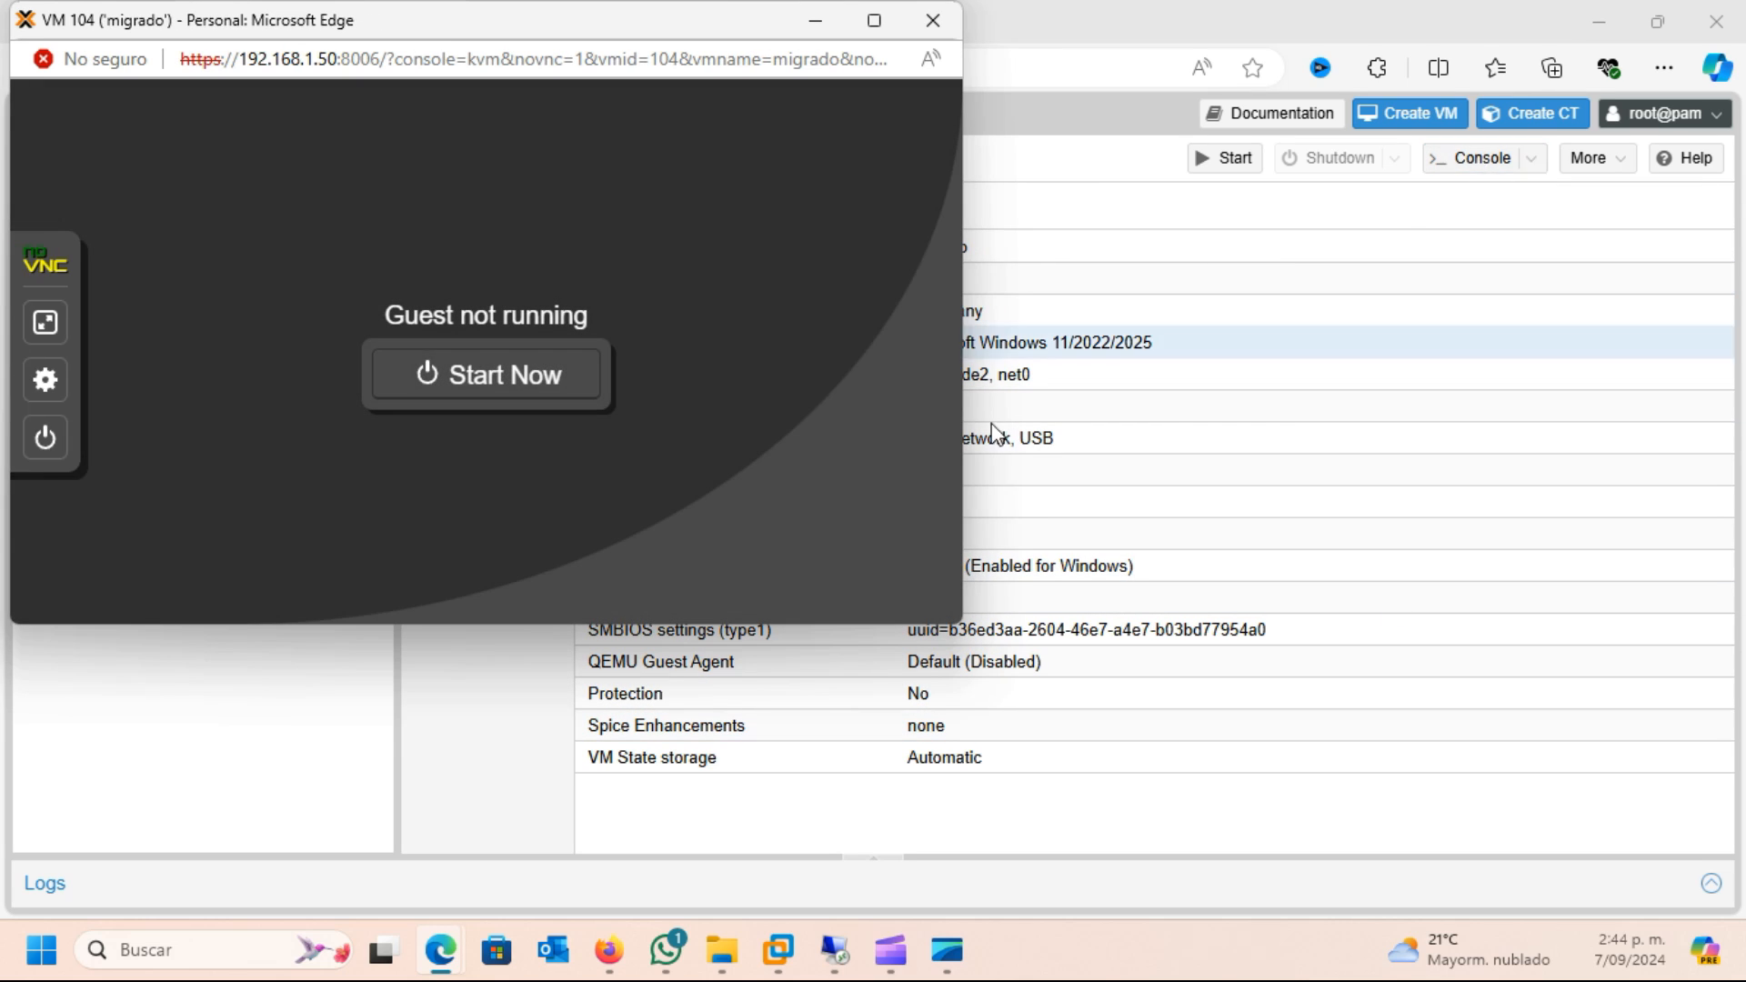
left_click(515, 373)
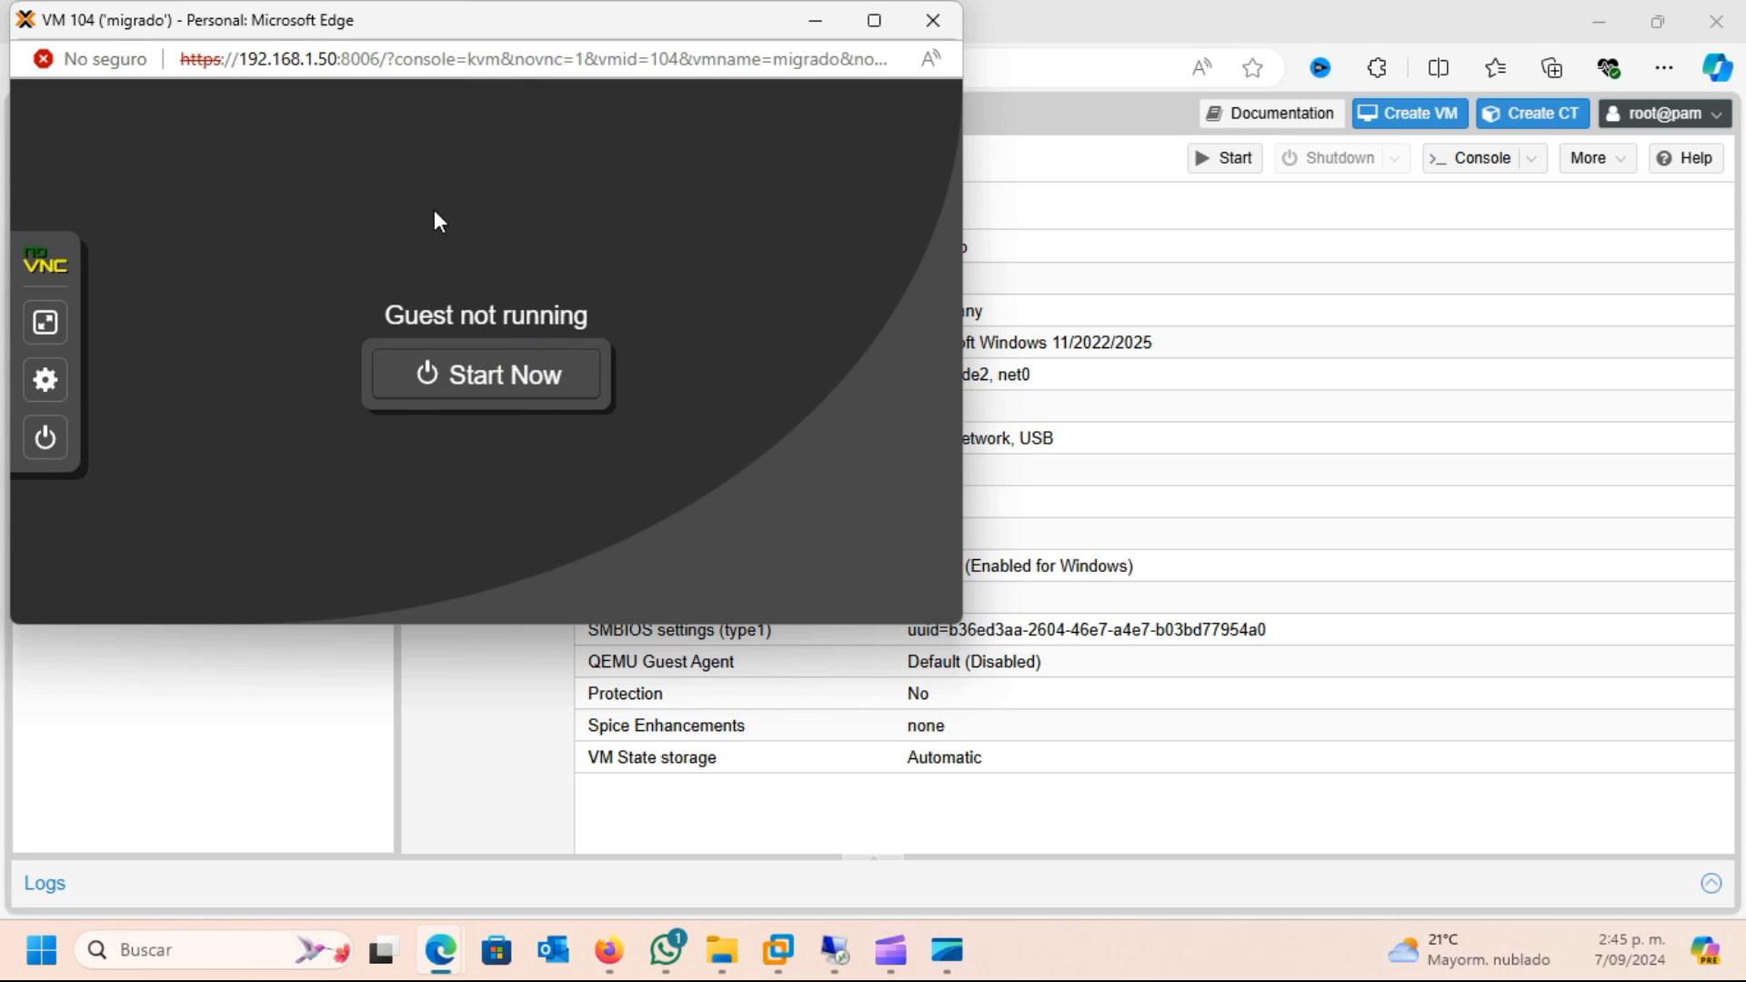
left_click(455, 377)
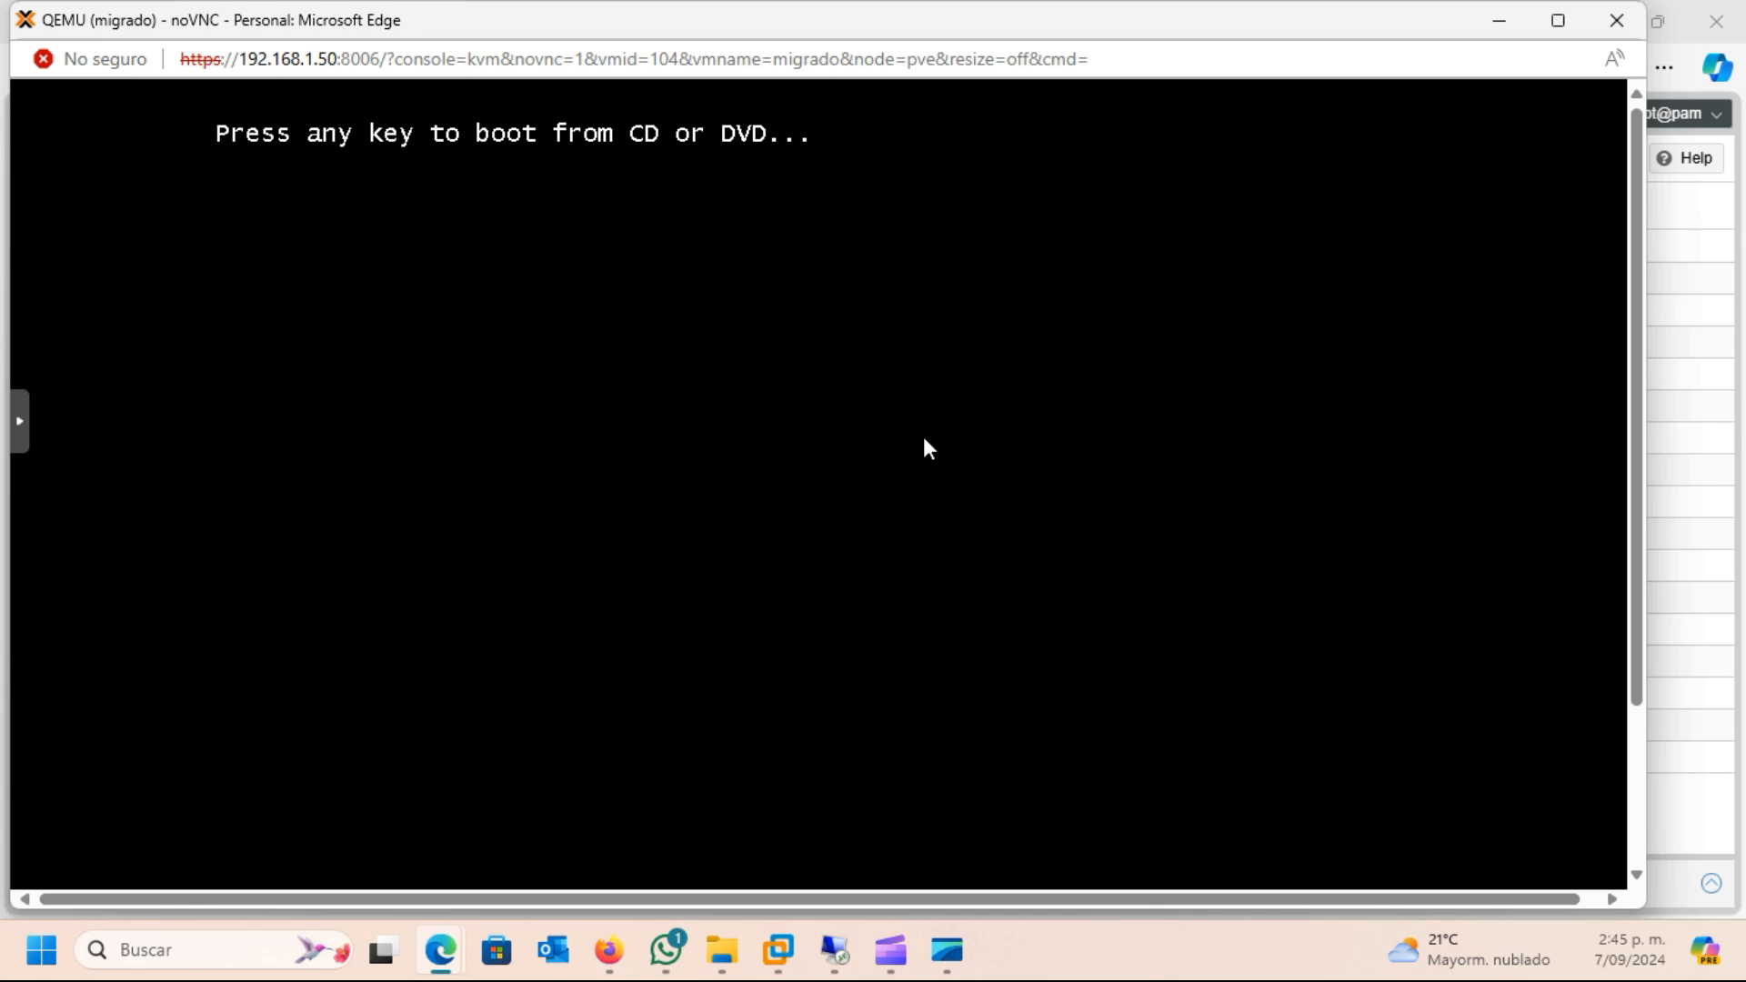
key("Return")
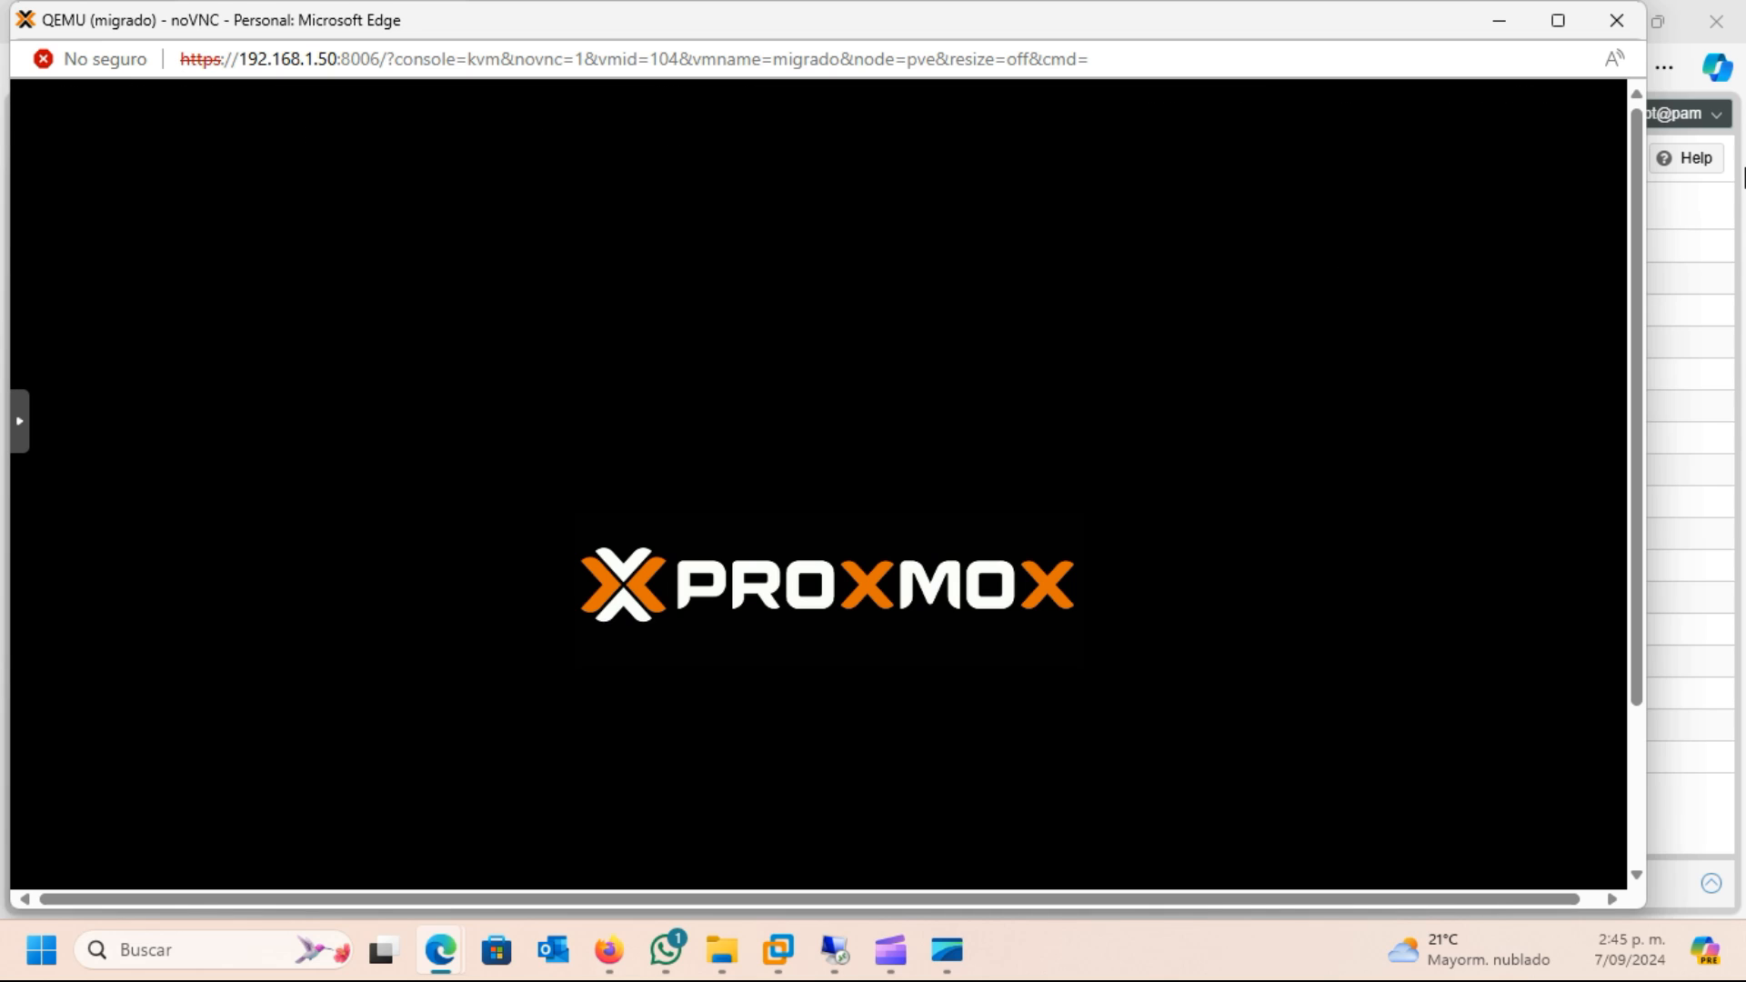
left_click_drag(1640, 373, 1625, 682)
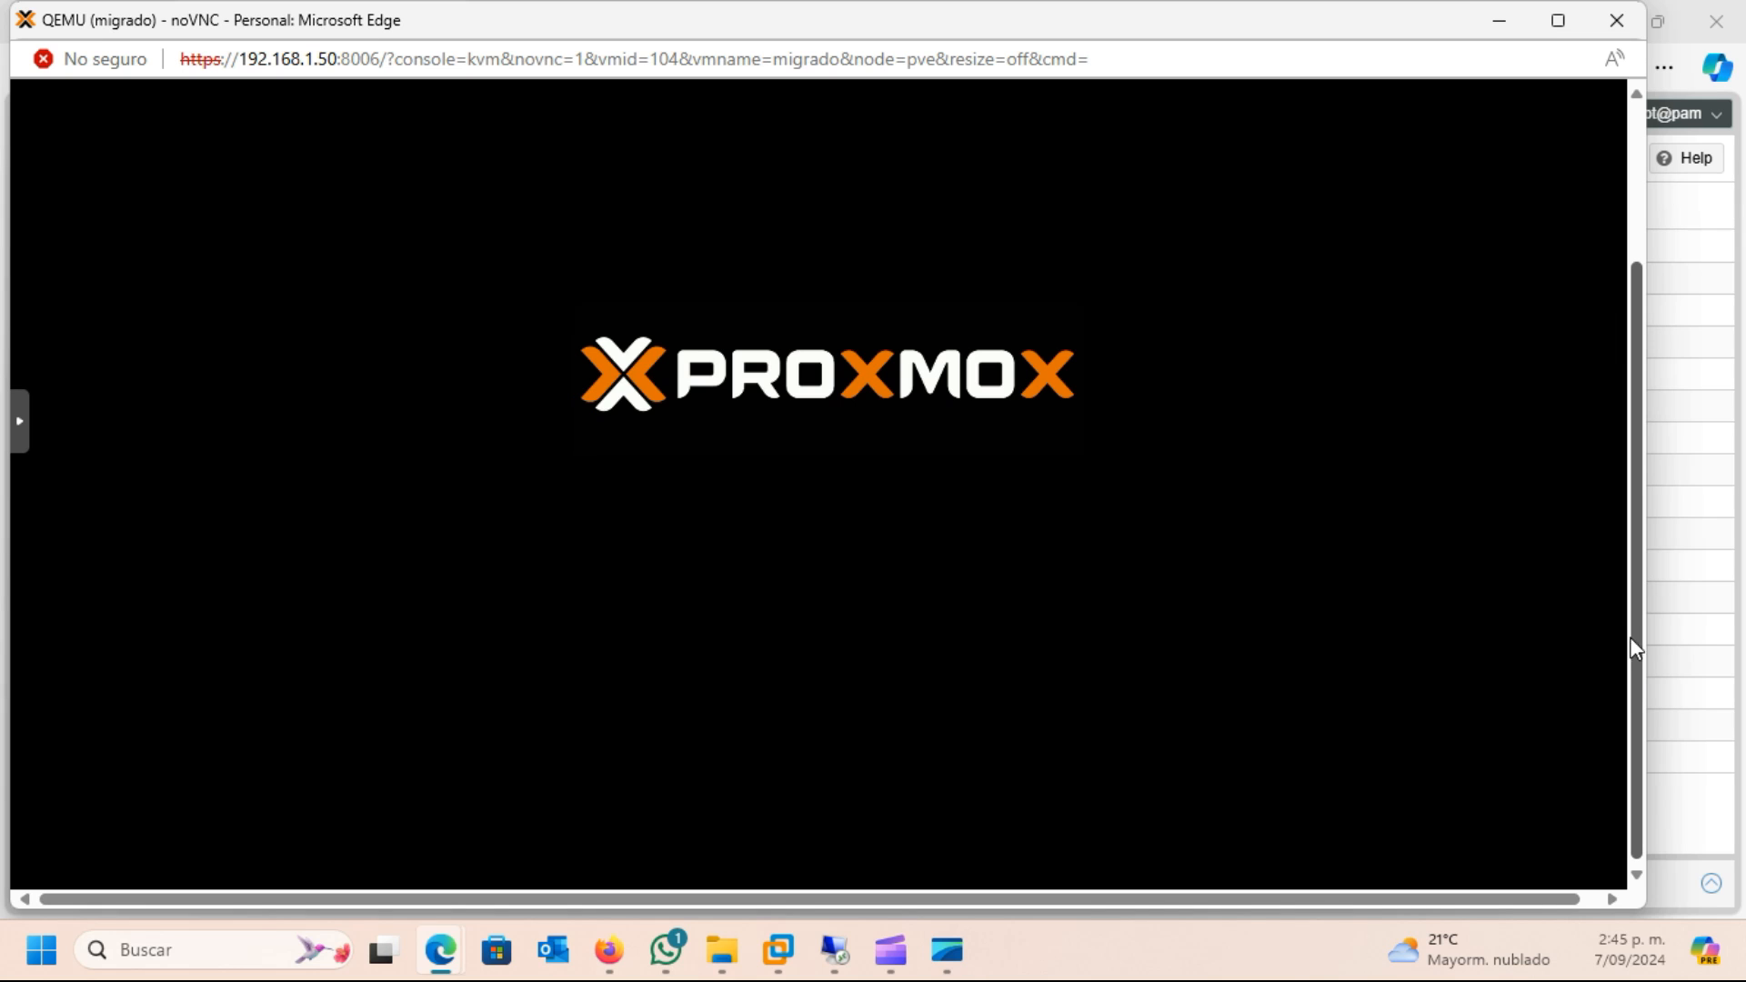
left_click_drag(1622, 487, 1626, 246)
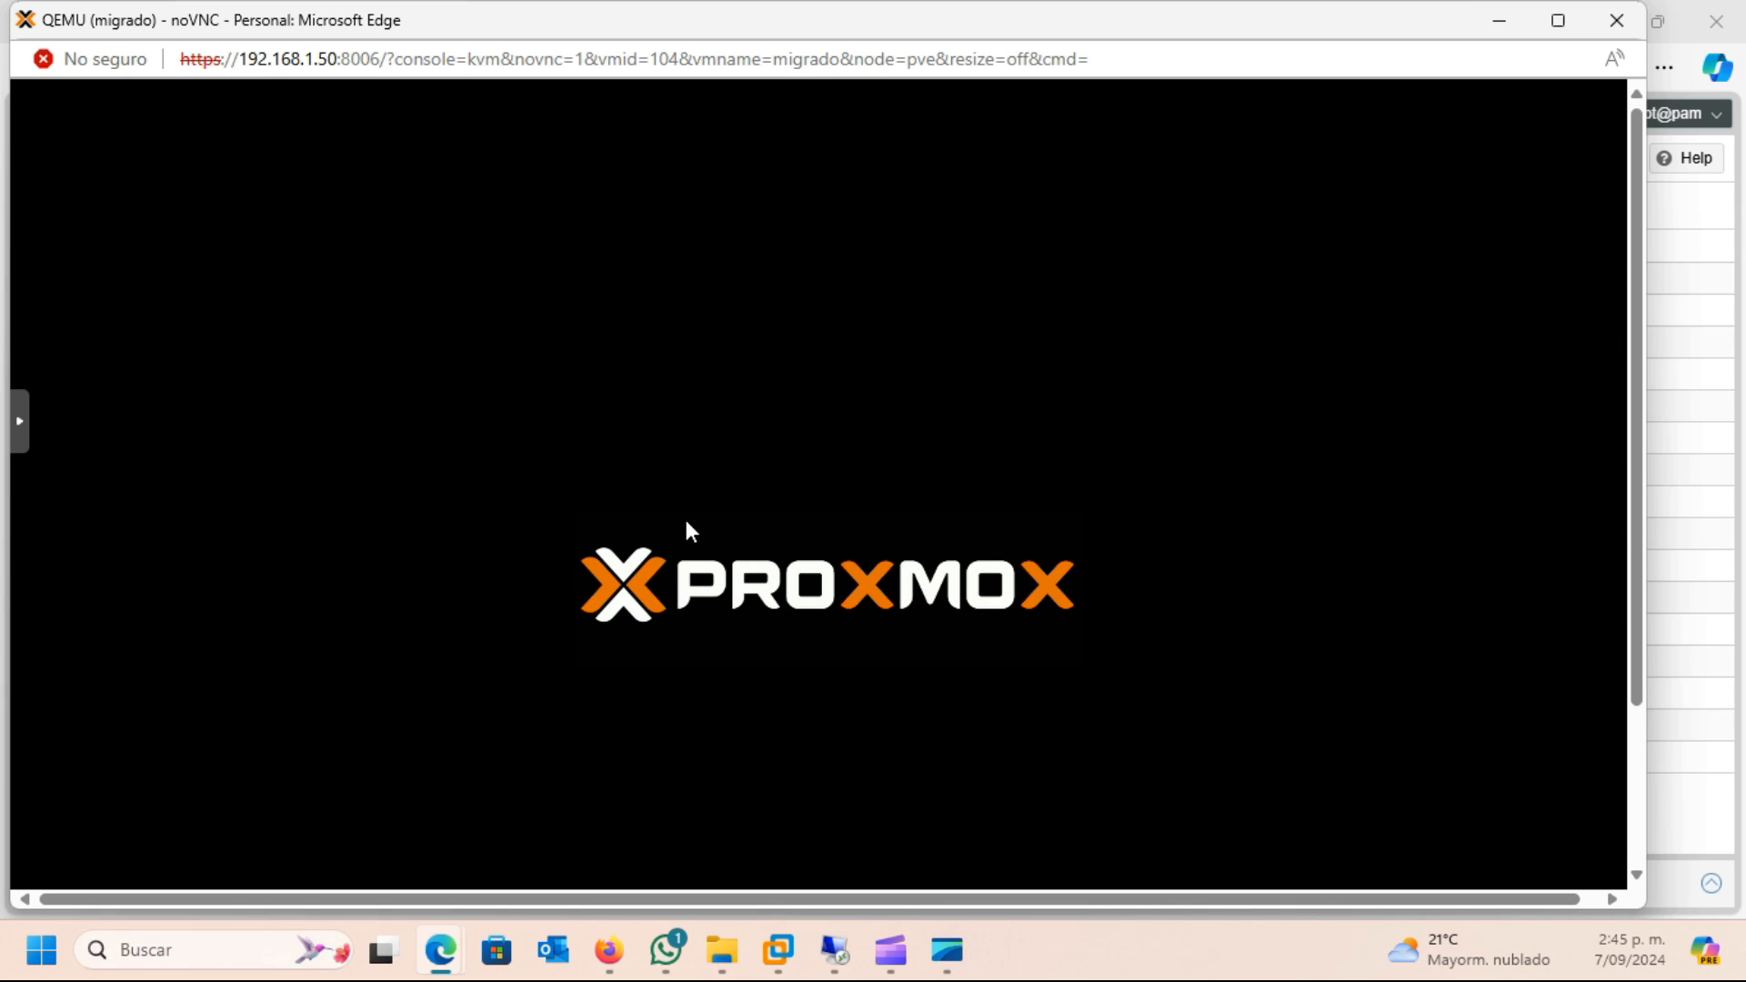
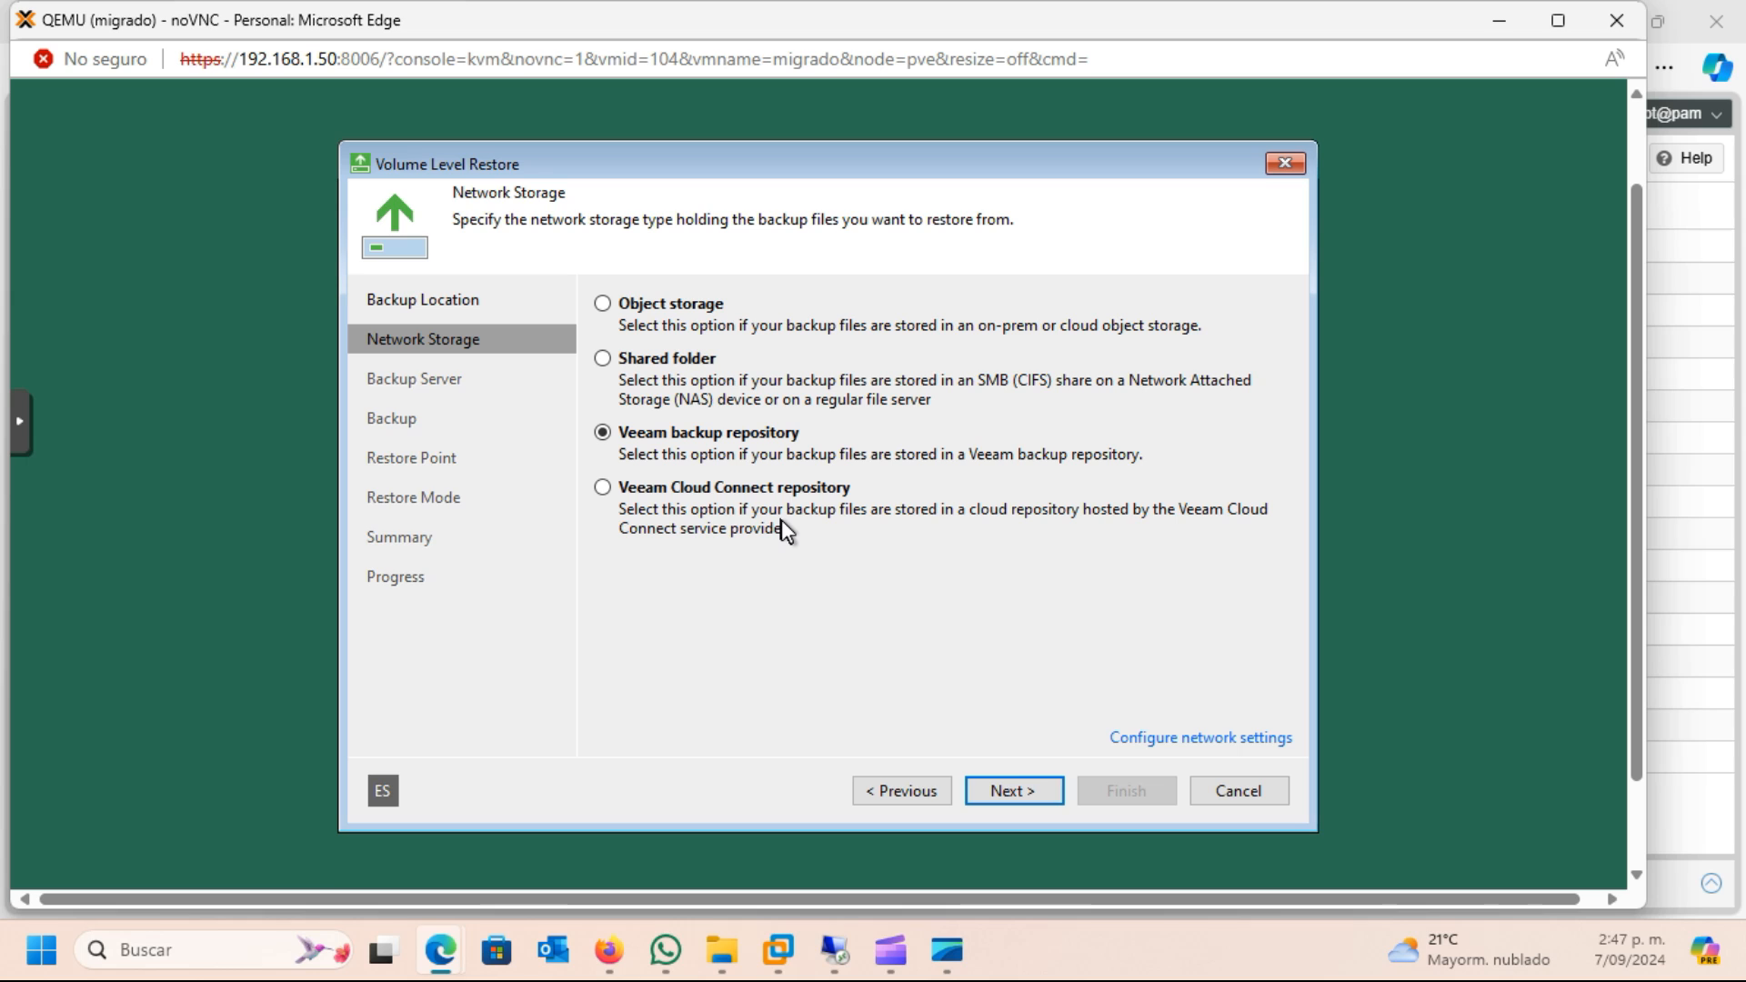
Open the IP properties of the Ethernet adapter in the recovery environment's network settings
left_click(1171, 741)
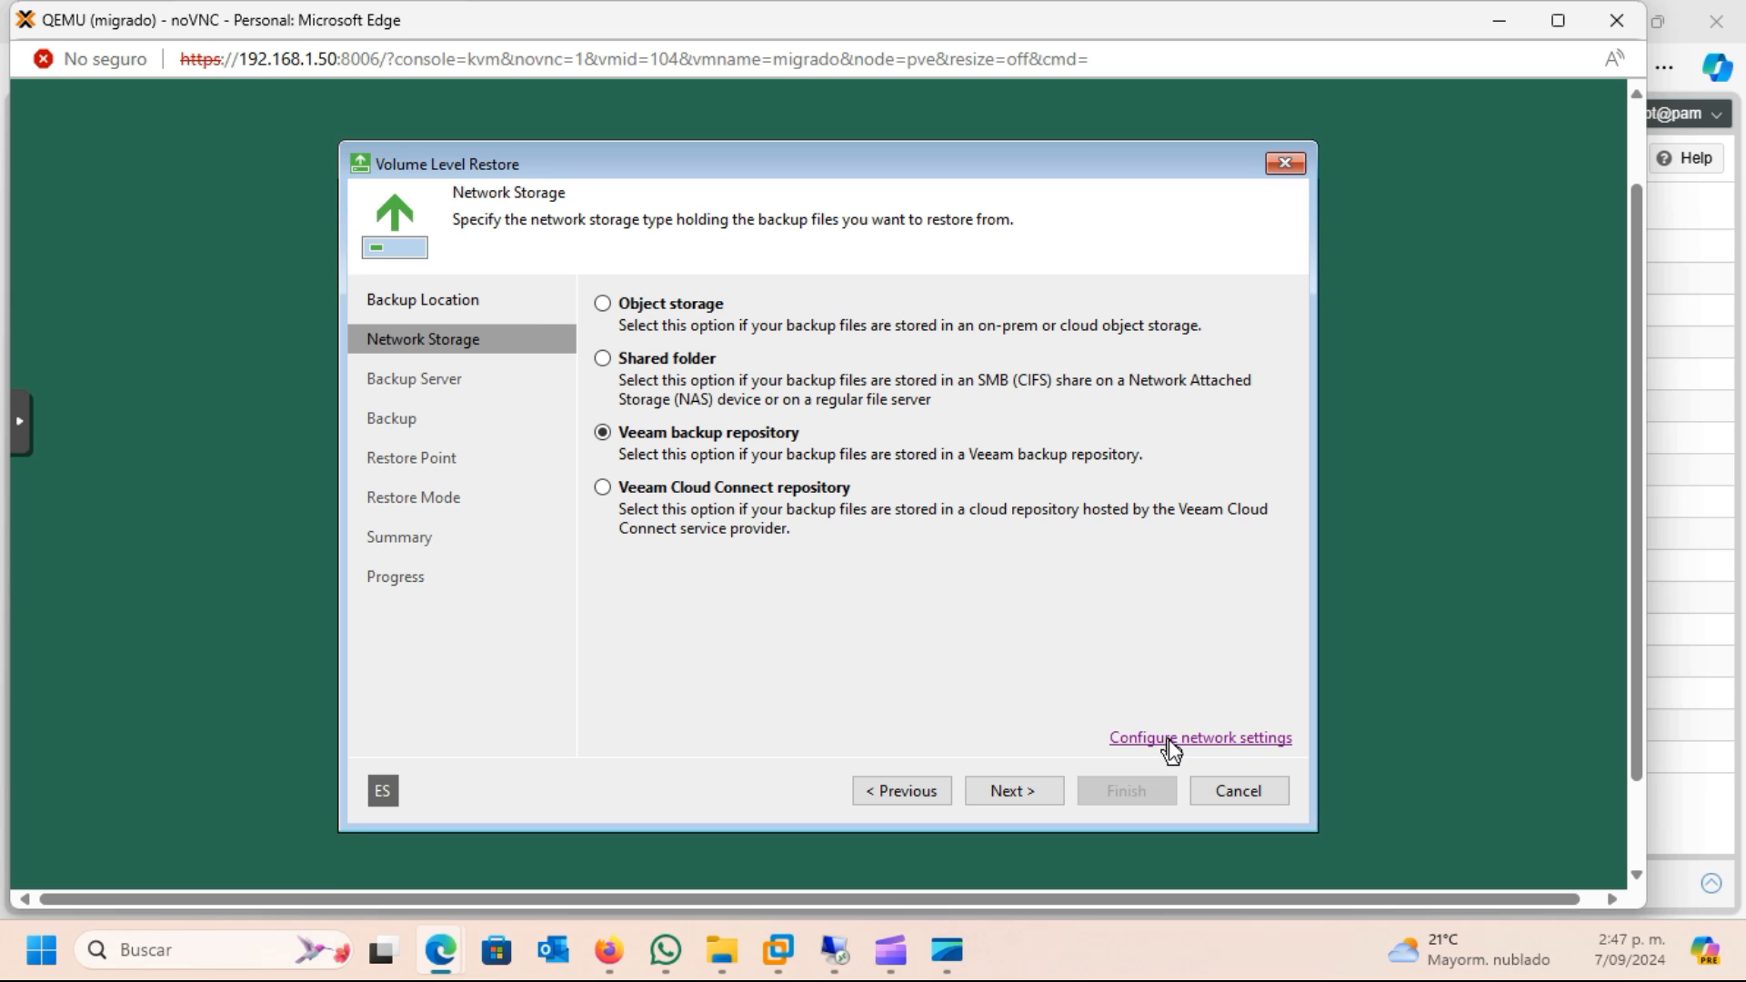
left_click(591, 289)
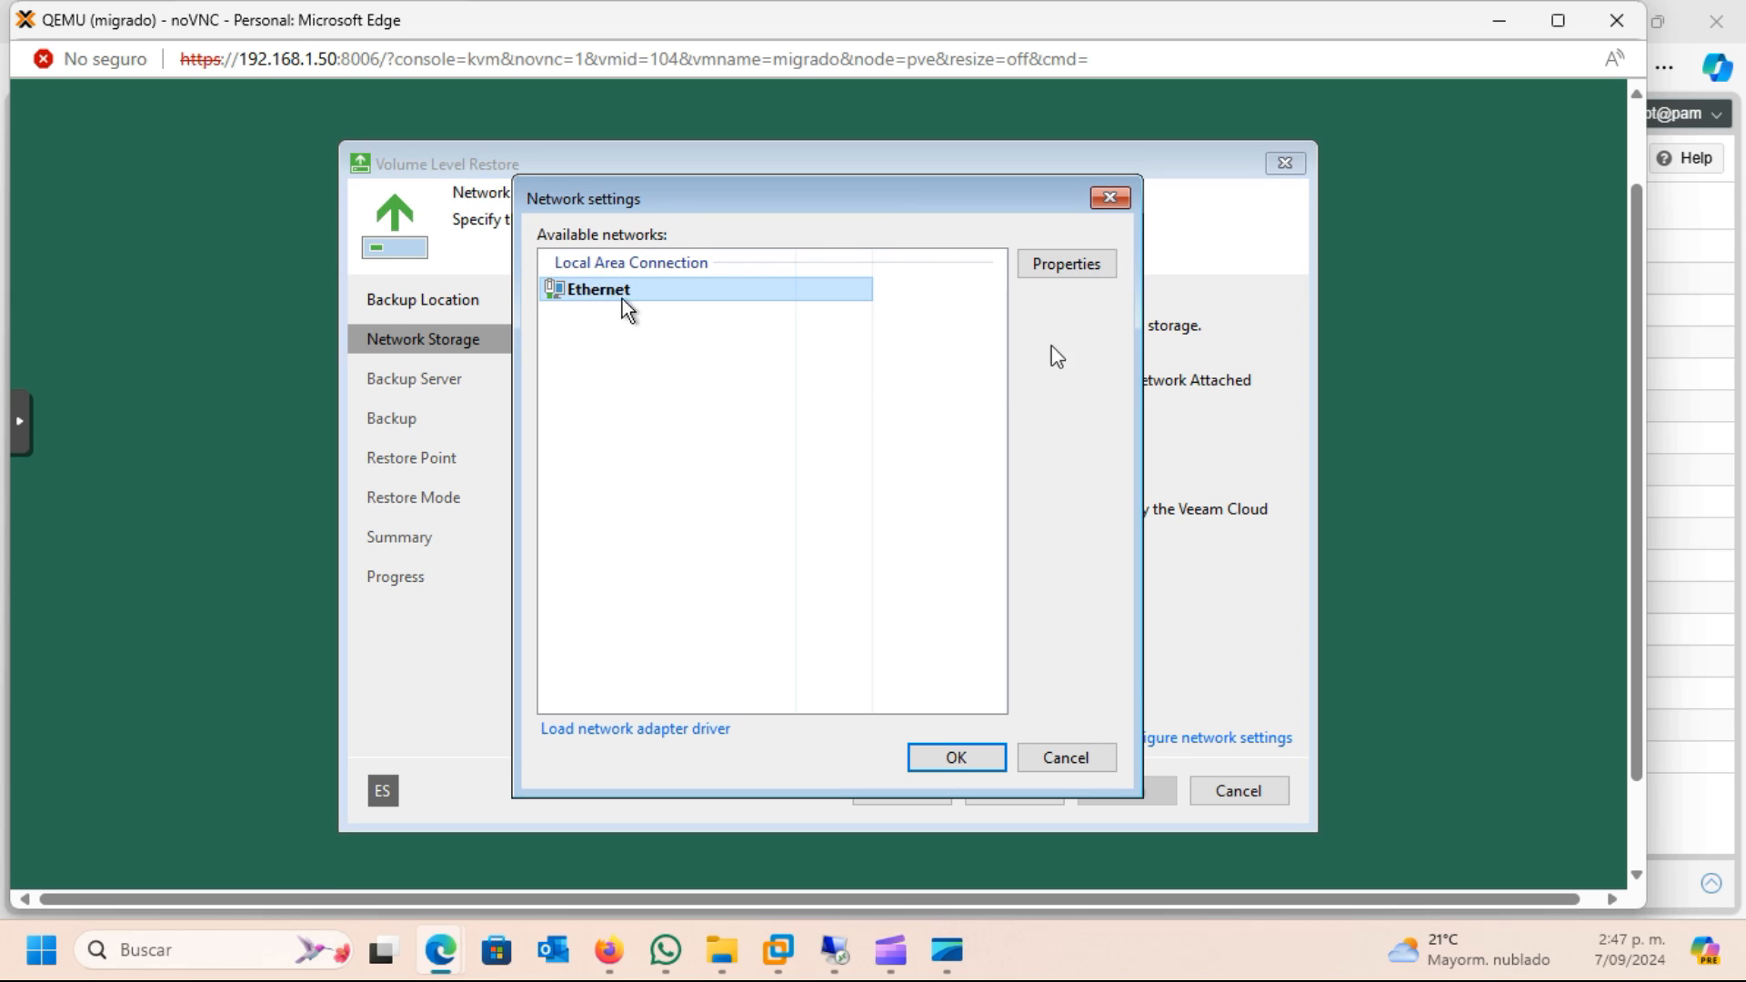
left_click(1080, 265)
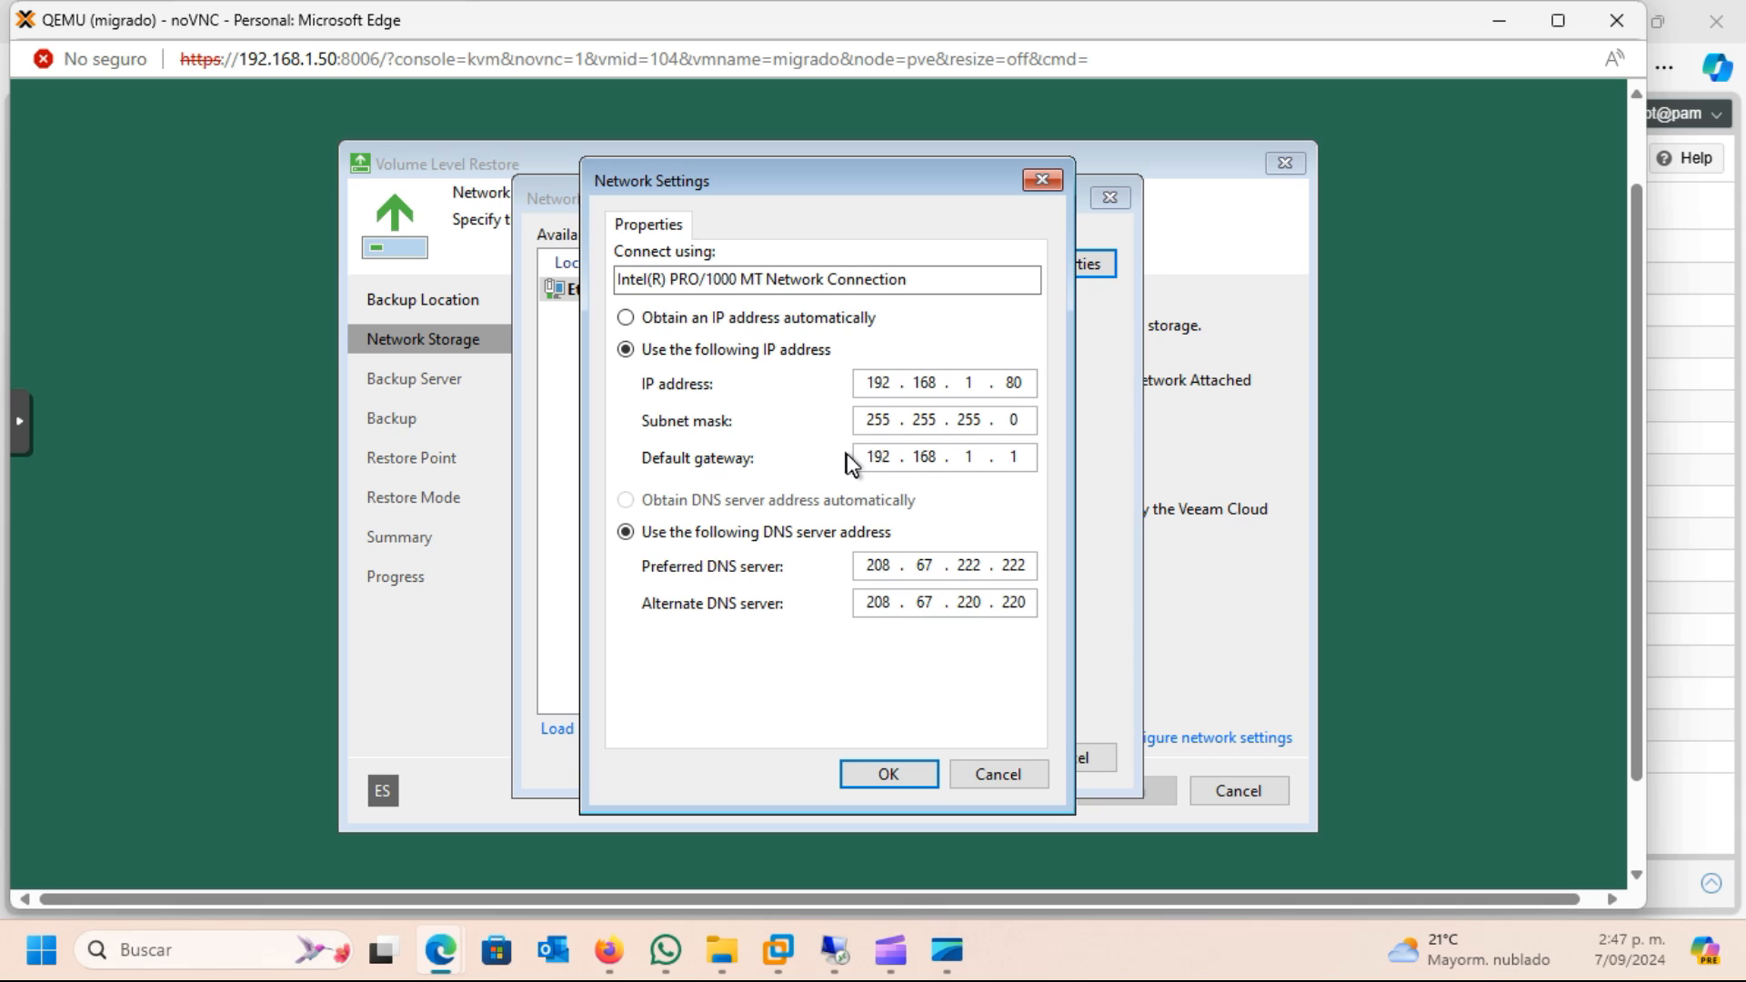
Switch to the 192.168.1.80 remote desktop session, shut that server down with "shutdown /t 0 /s", and dismiss the disconnection notice
mouse_move(831, 961)
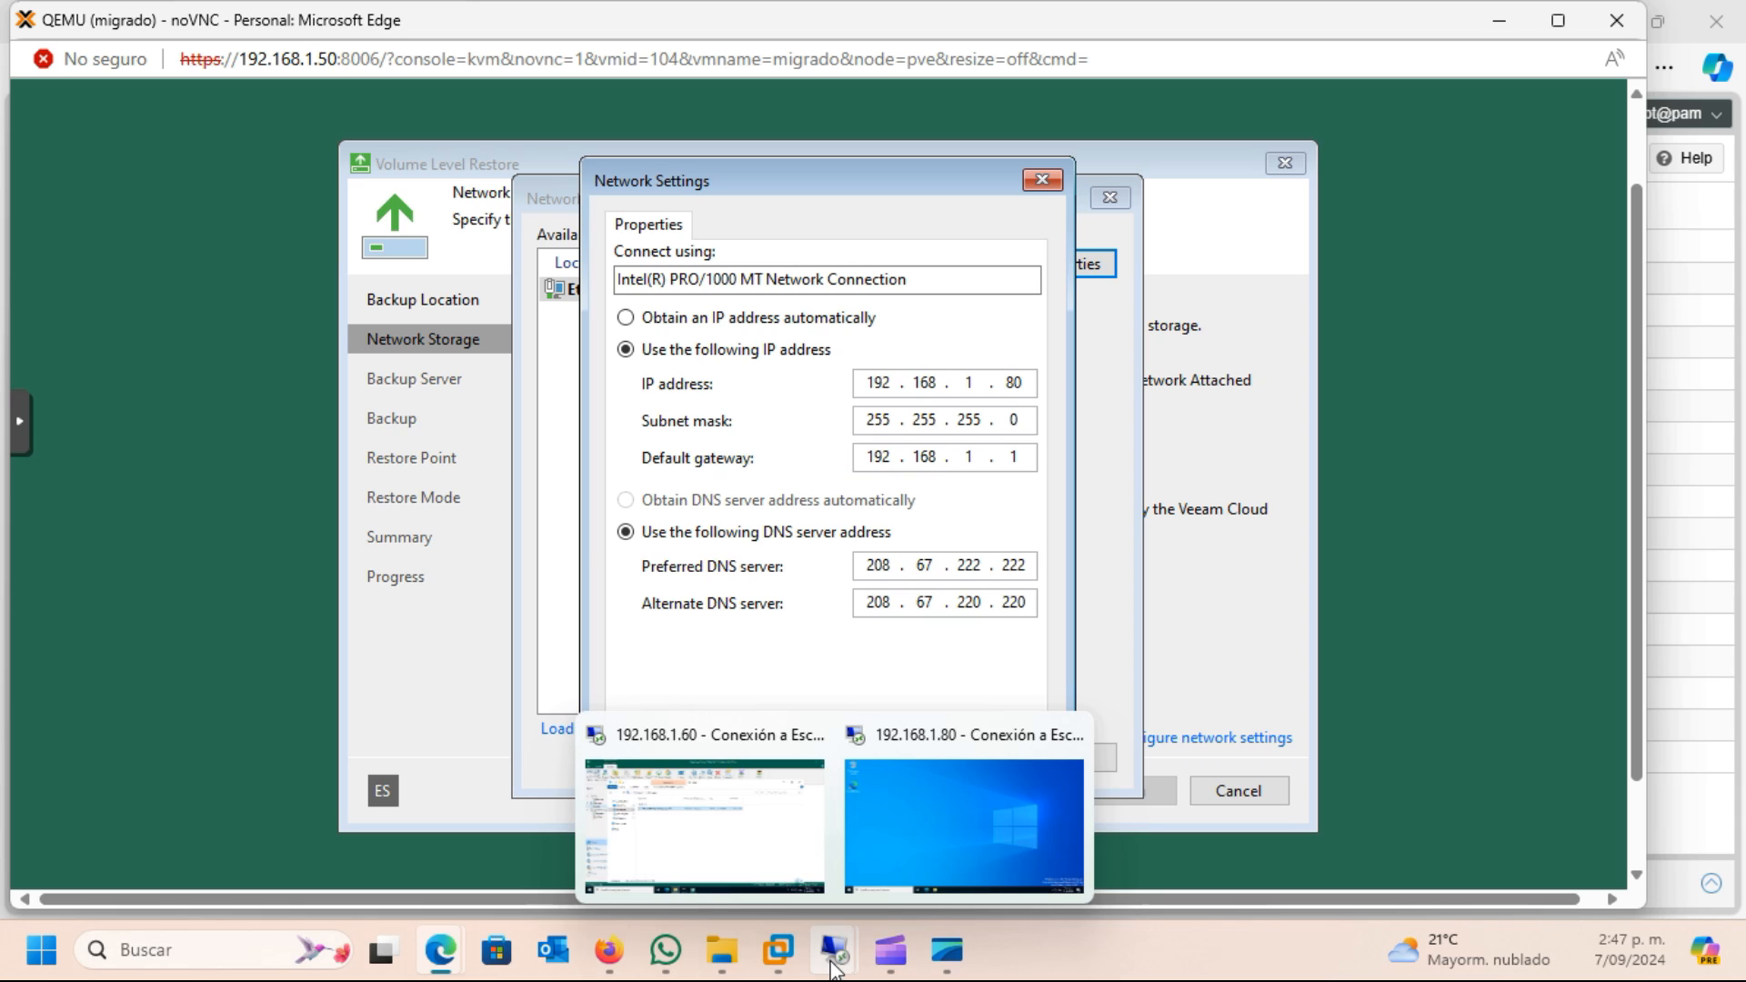
left_click(878, 854)
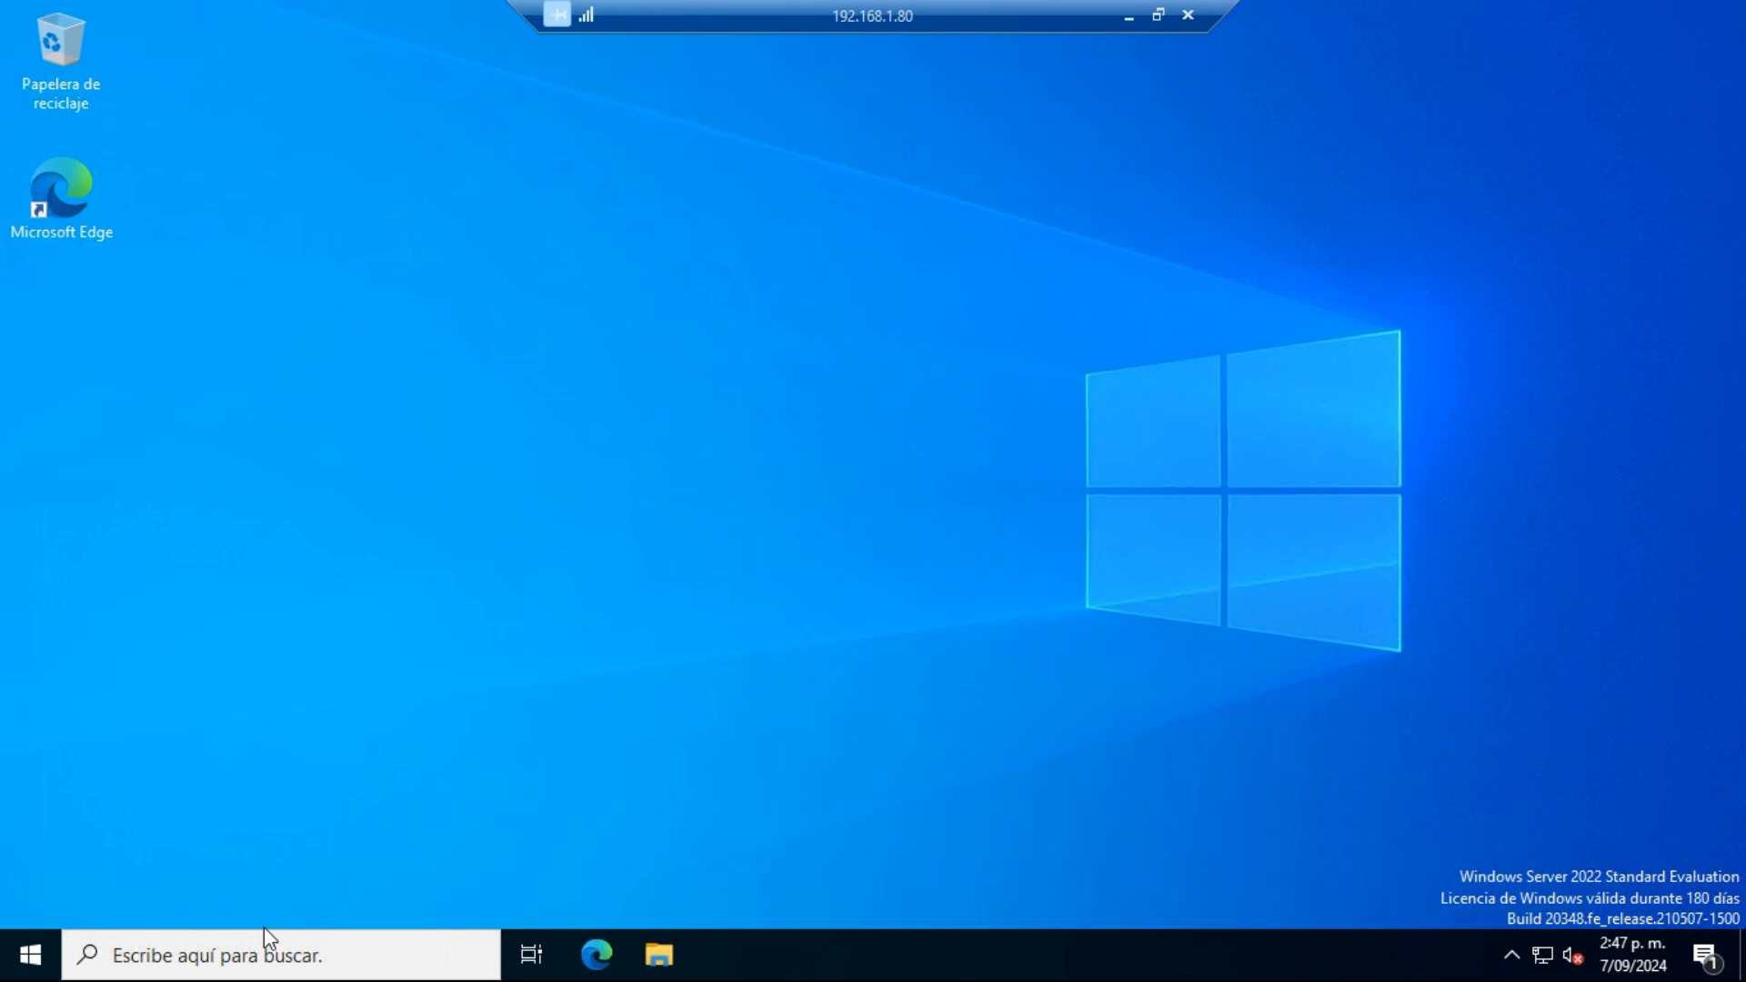
left_click(242, 951)
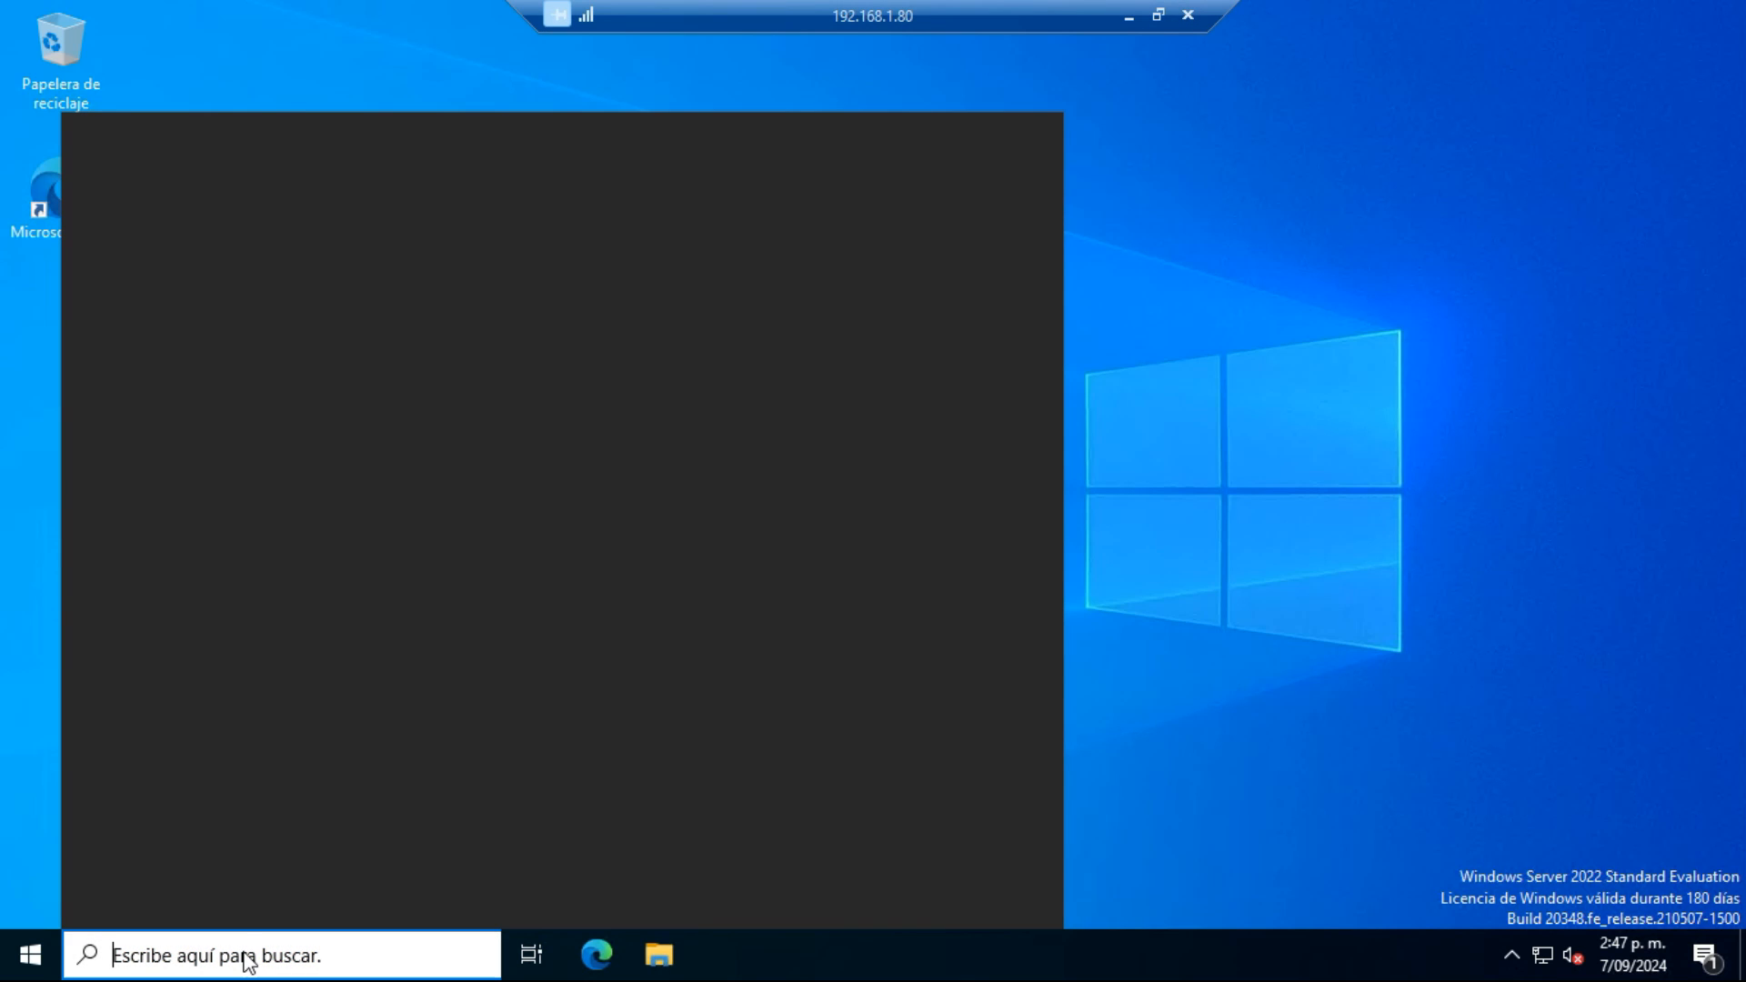
type("shut")
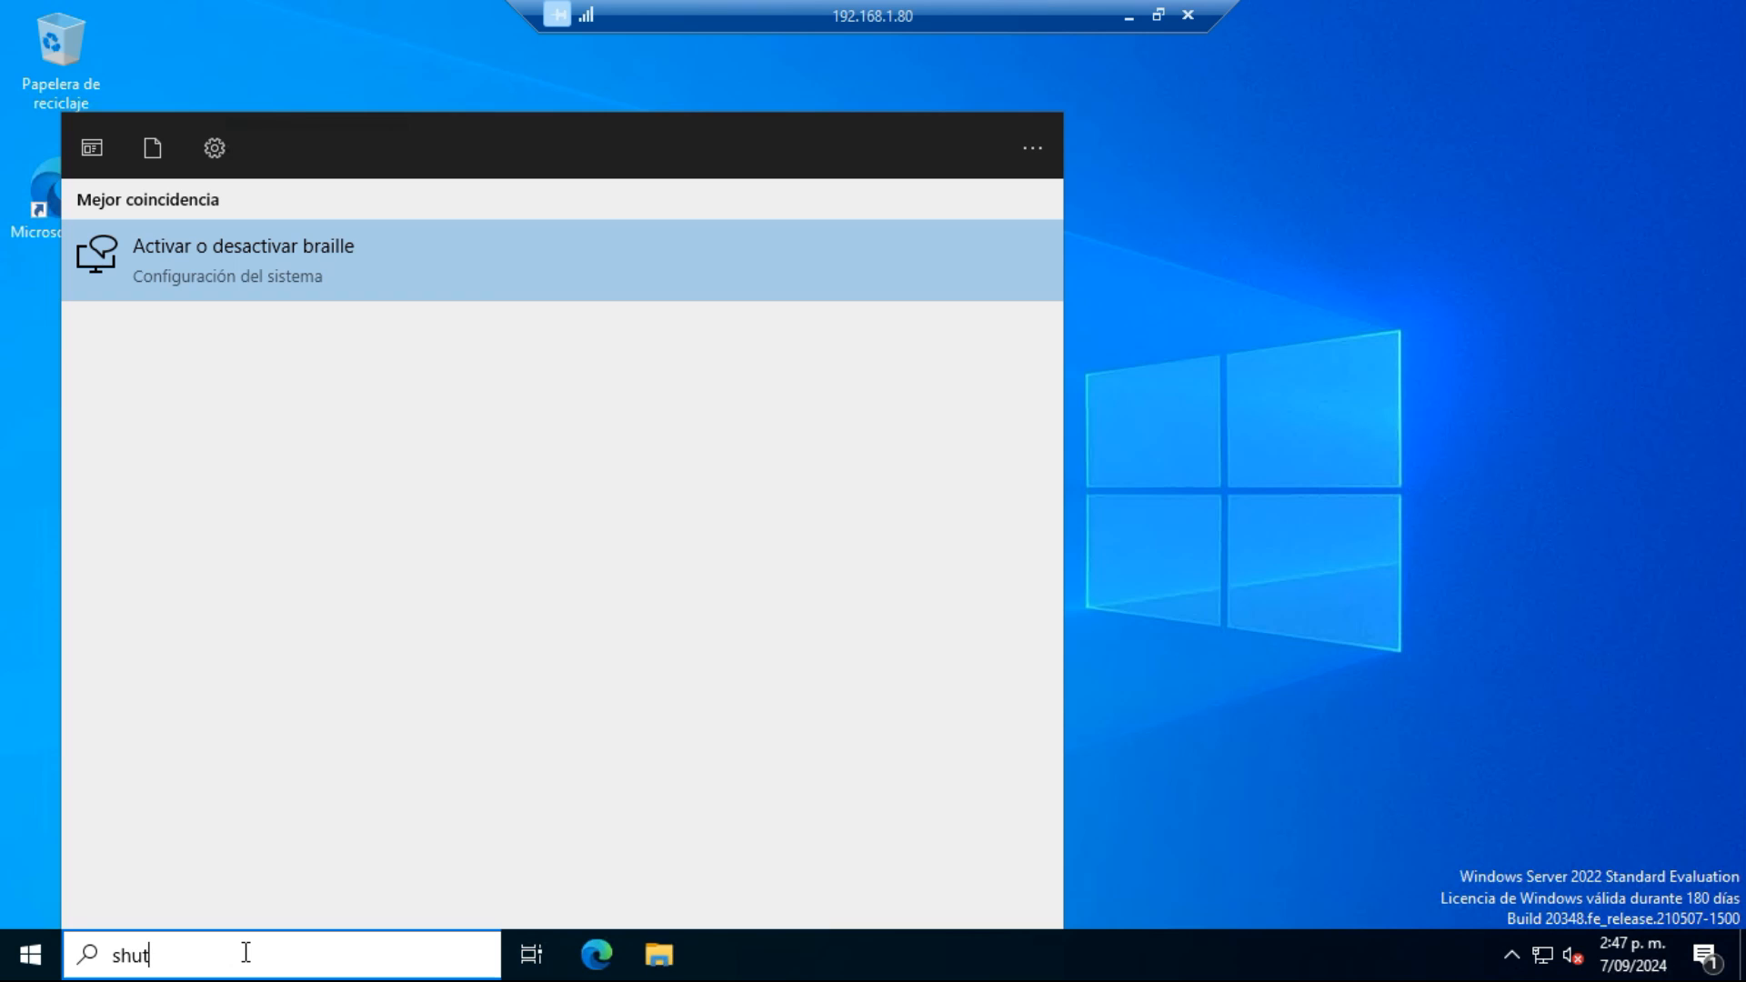
type("do")
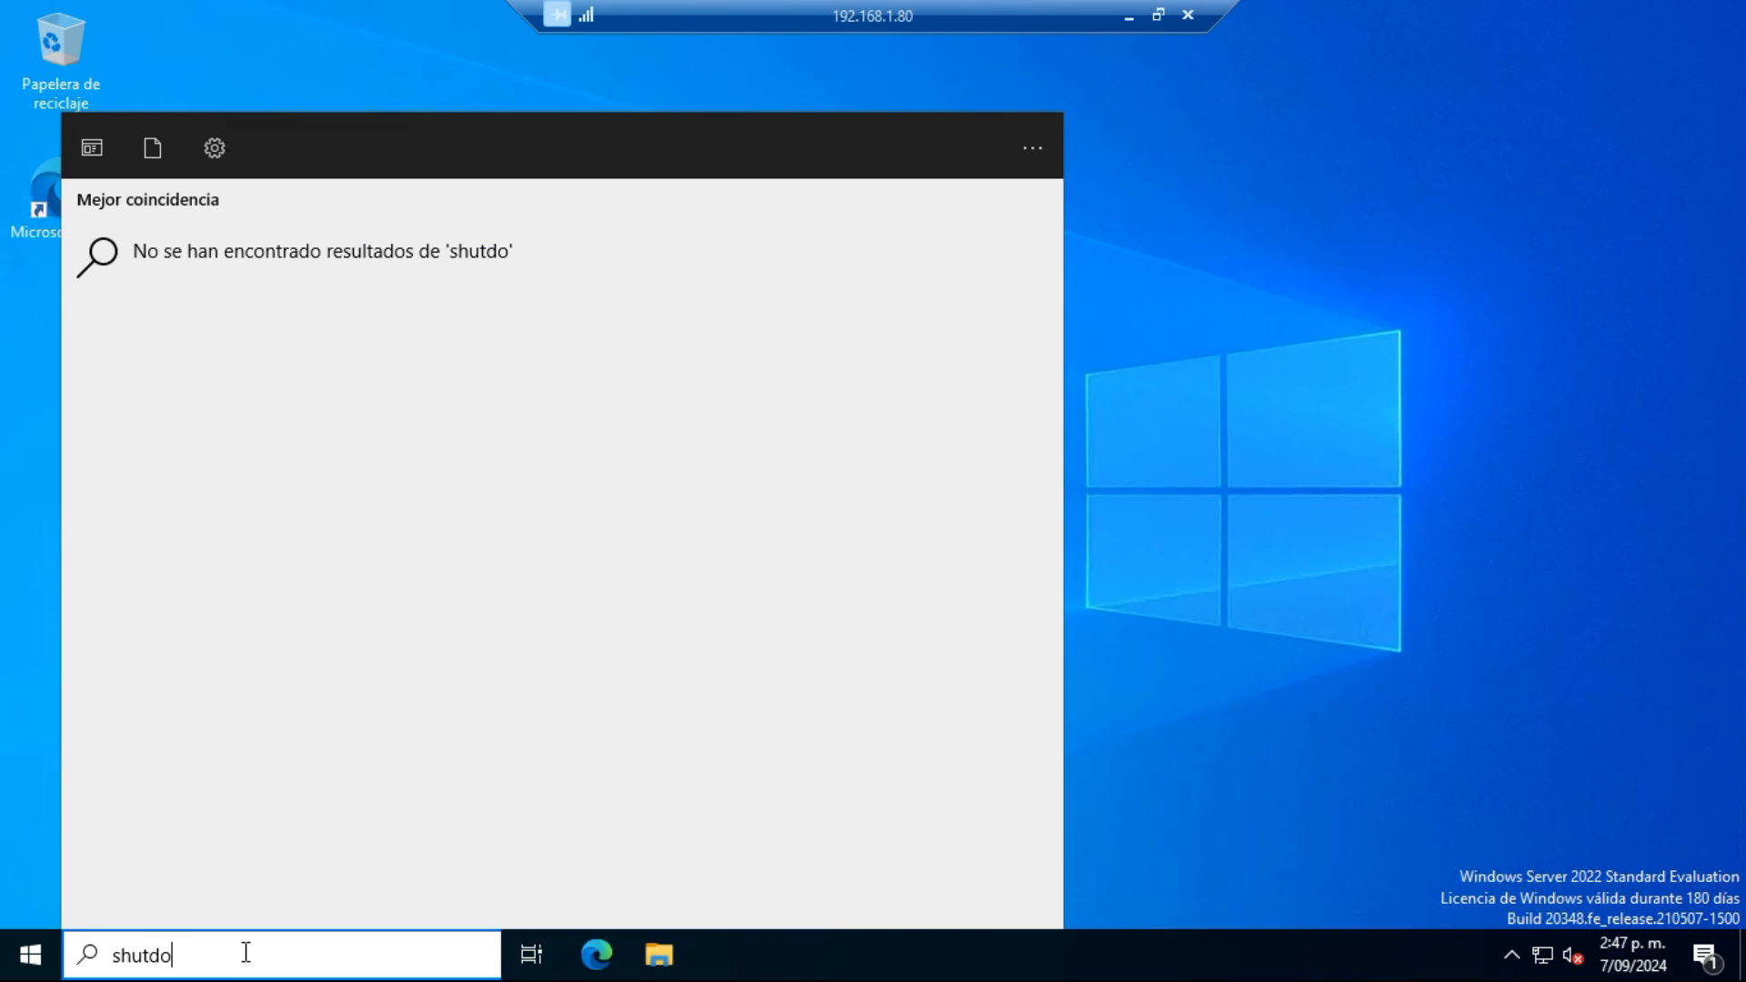
type("wn /t 0 ")
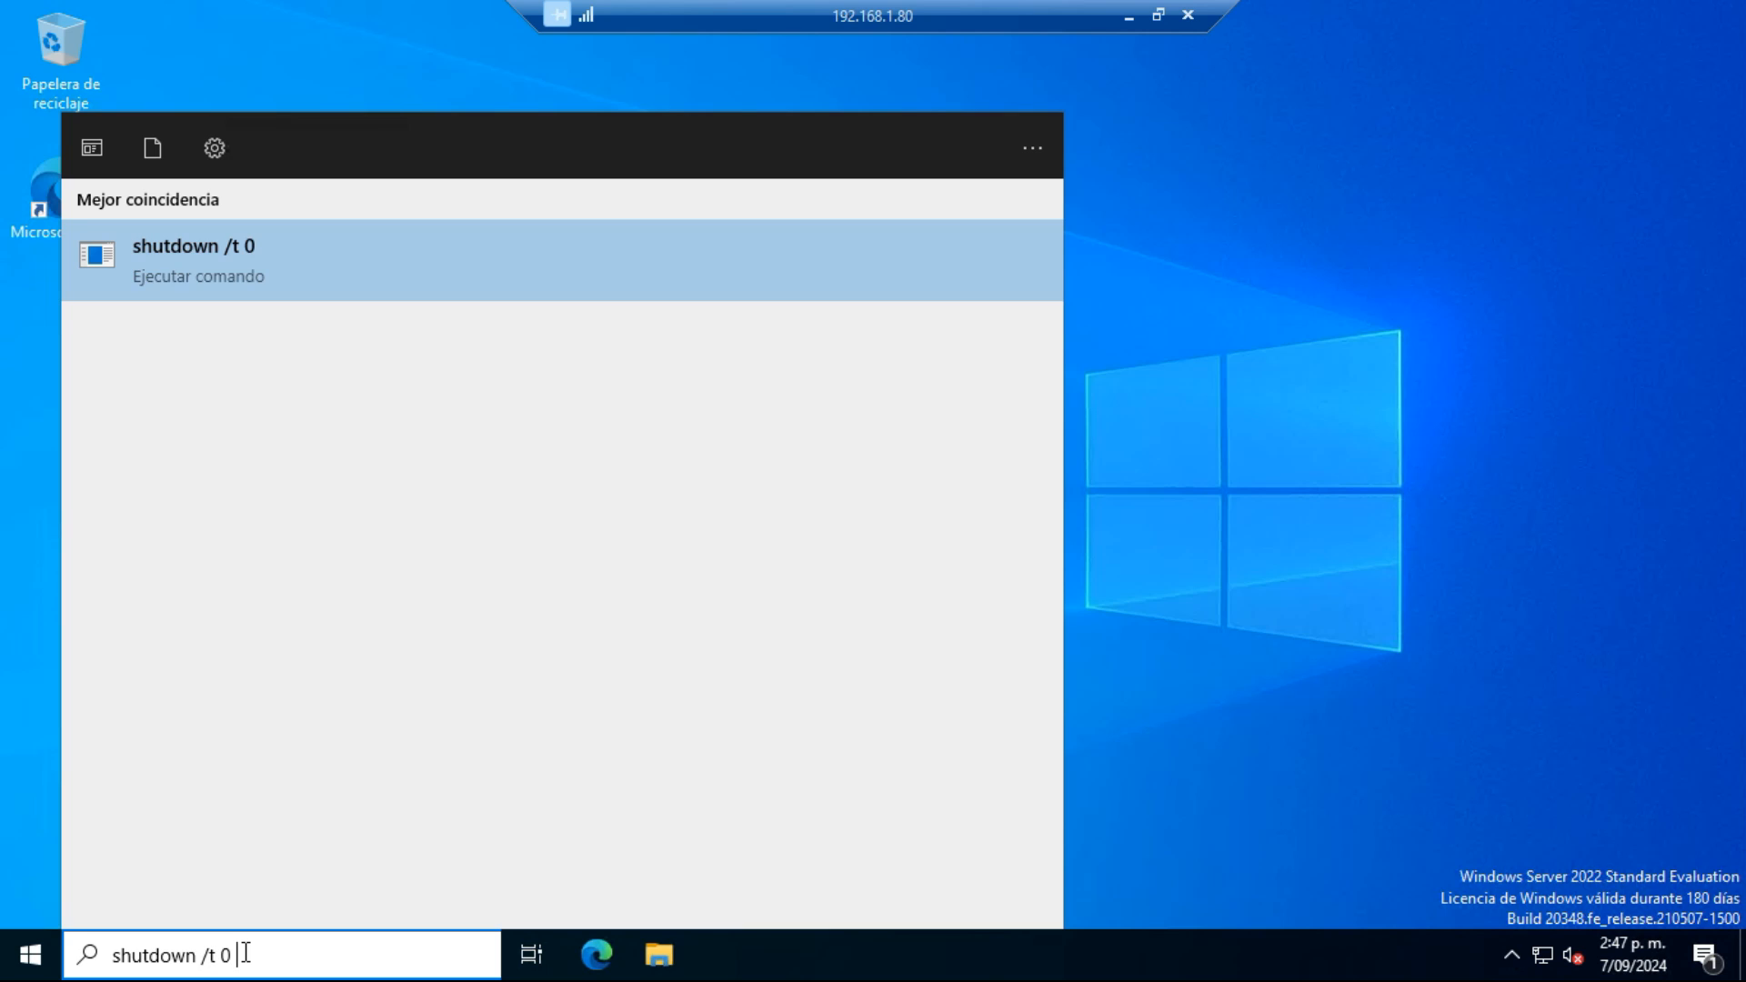
type("/s")
key("Return")
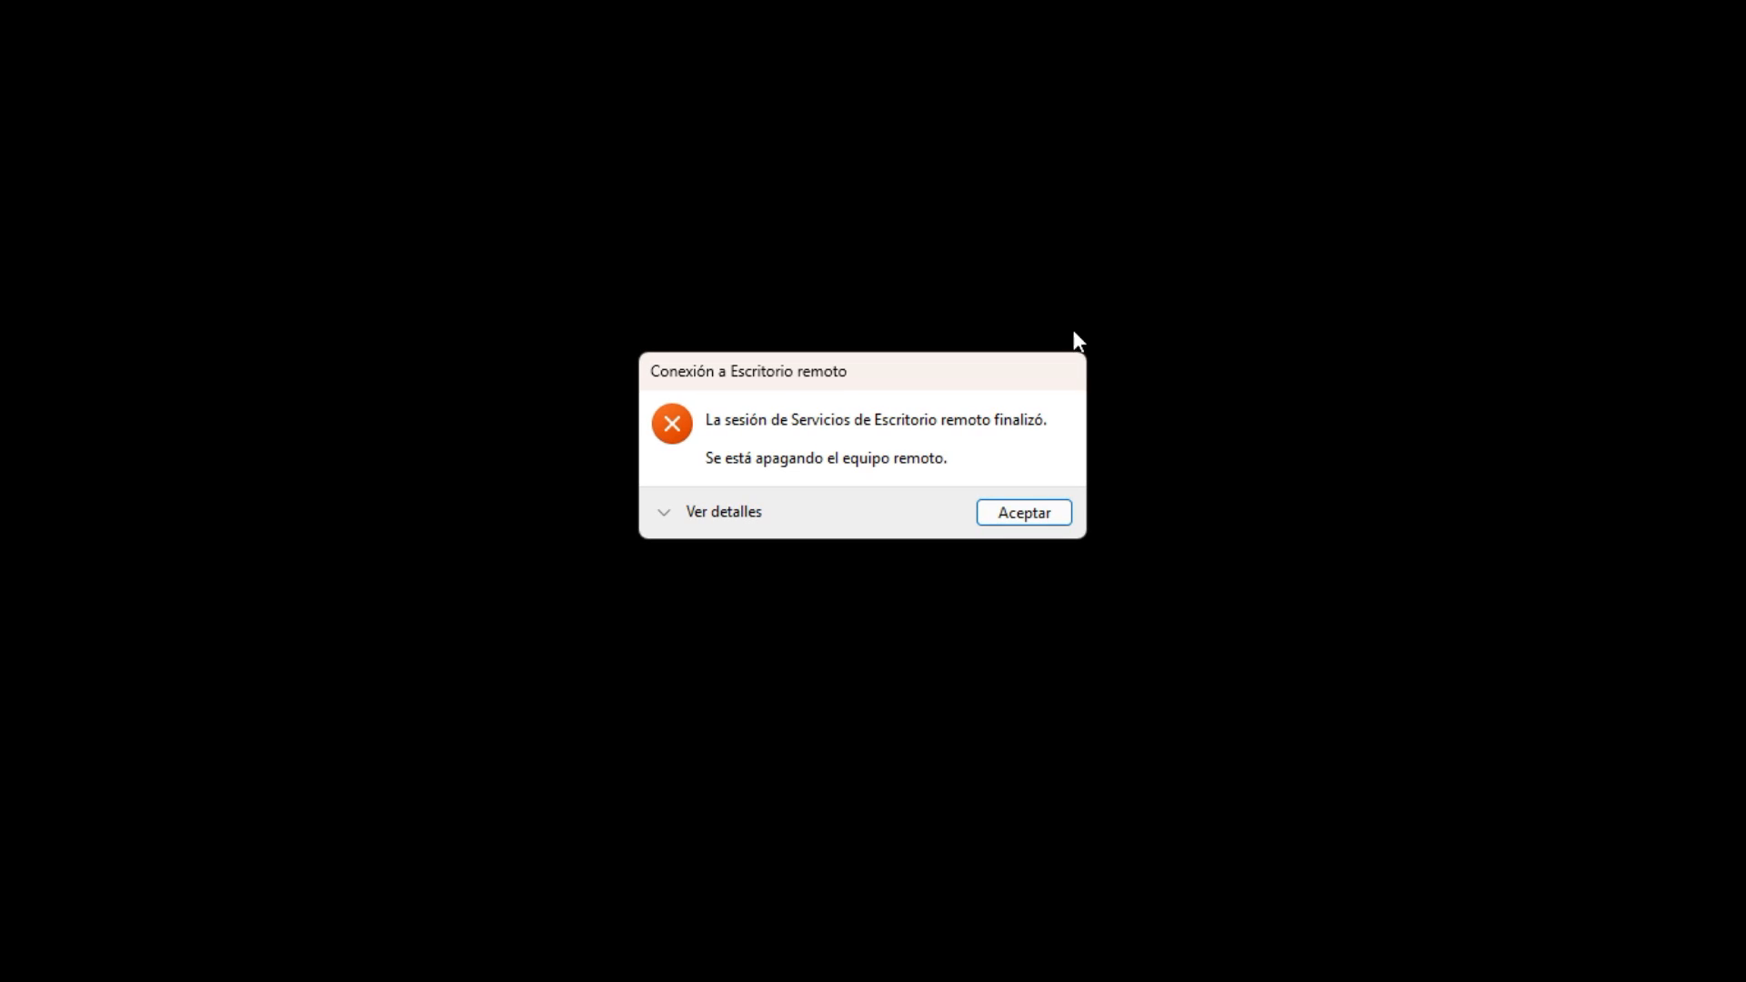
left_click(1033, 509)
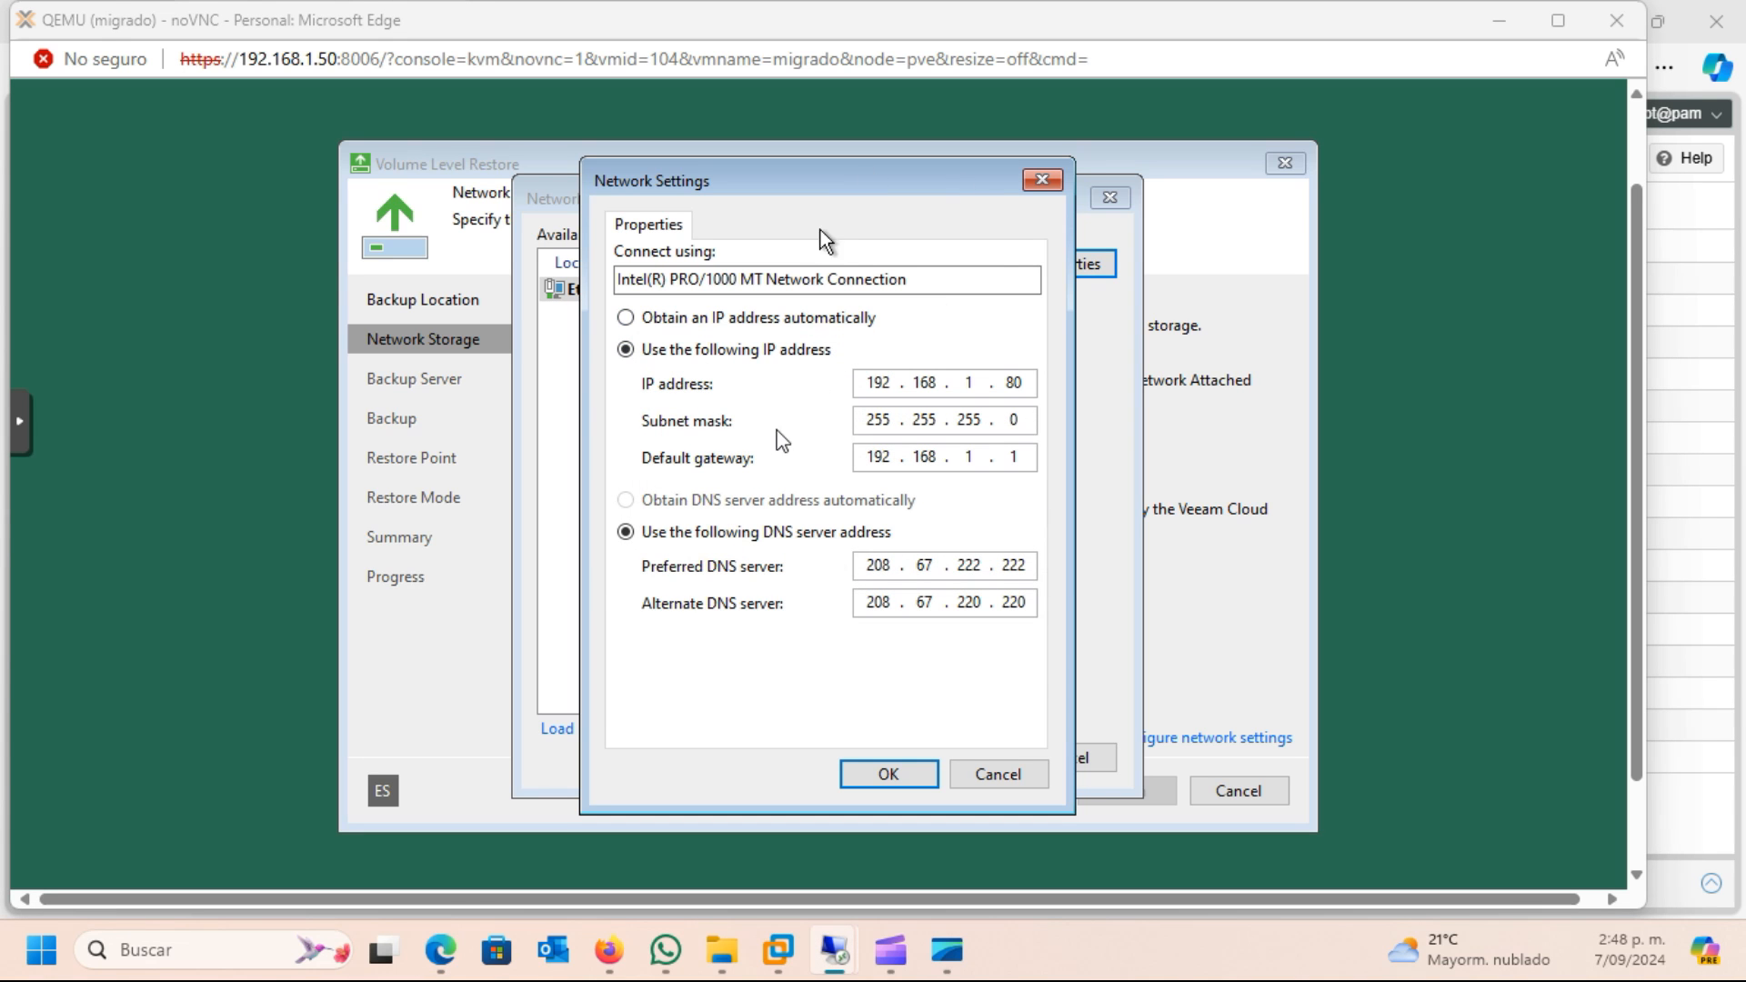
Accept the static Ethernet settings with IP address 192.168.1.80 and continue with Veeam backup repository as the storage type
left_click(891, 773)
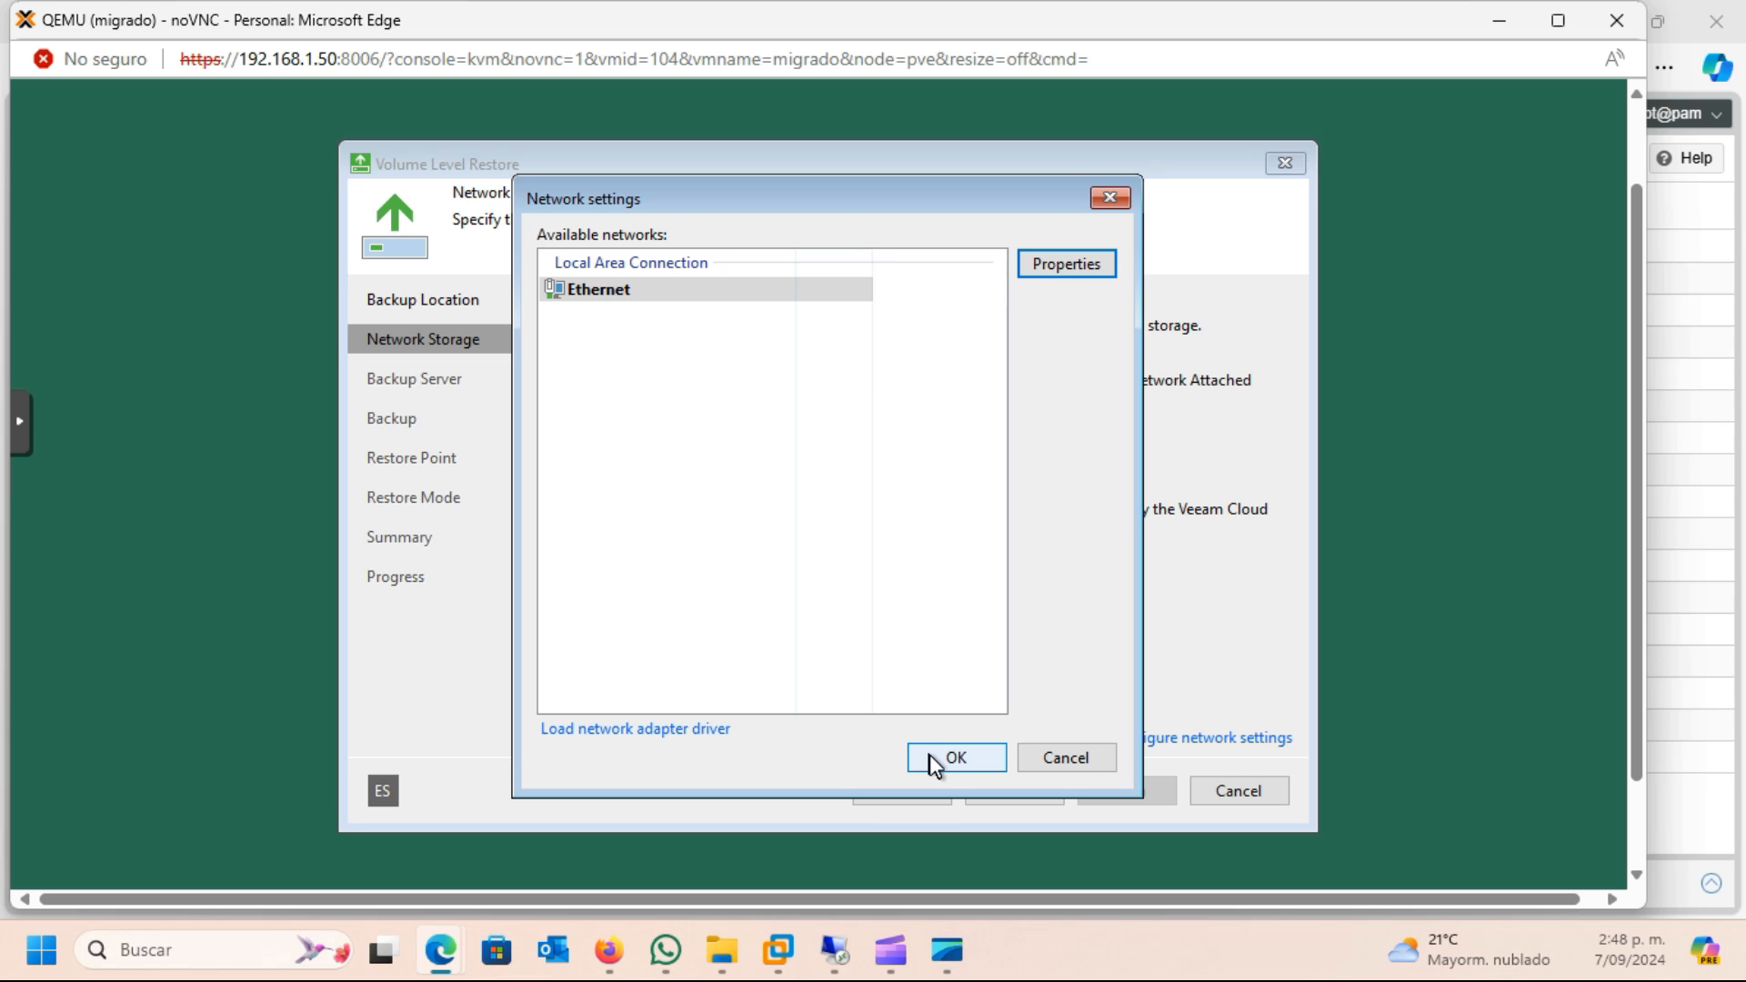
left_click(929, 754)
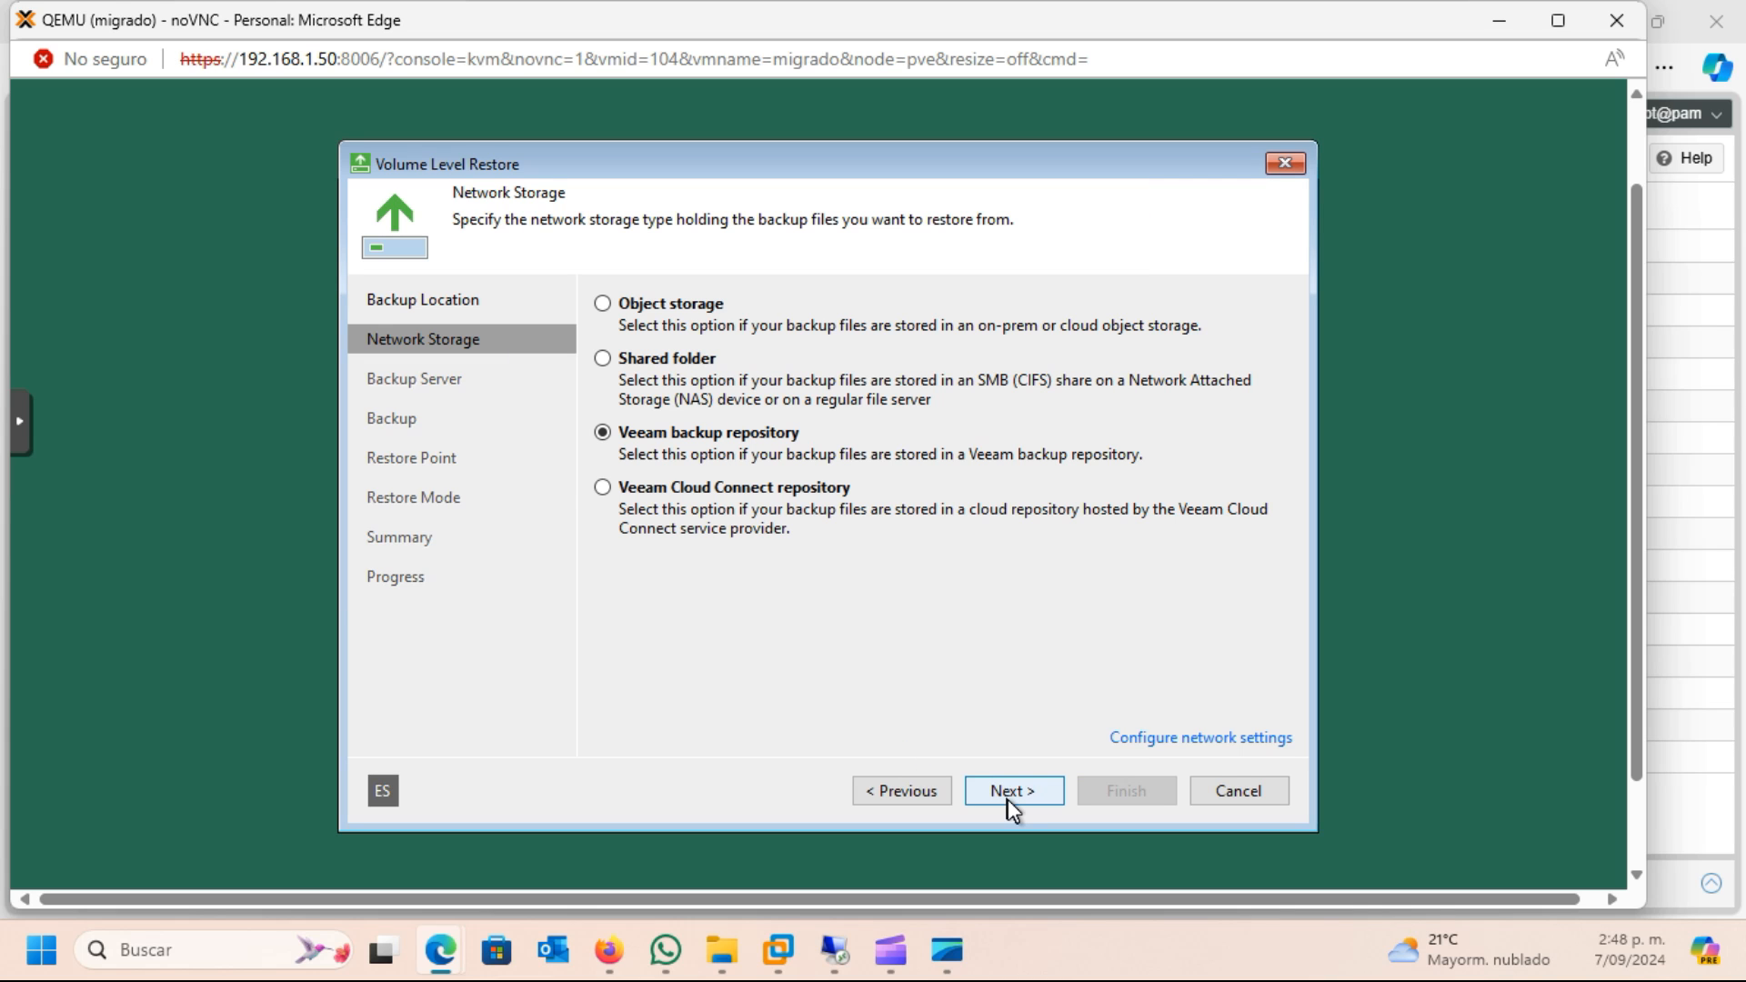
left_click(1007, 791)
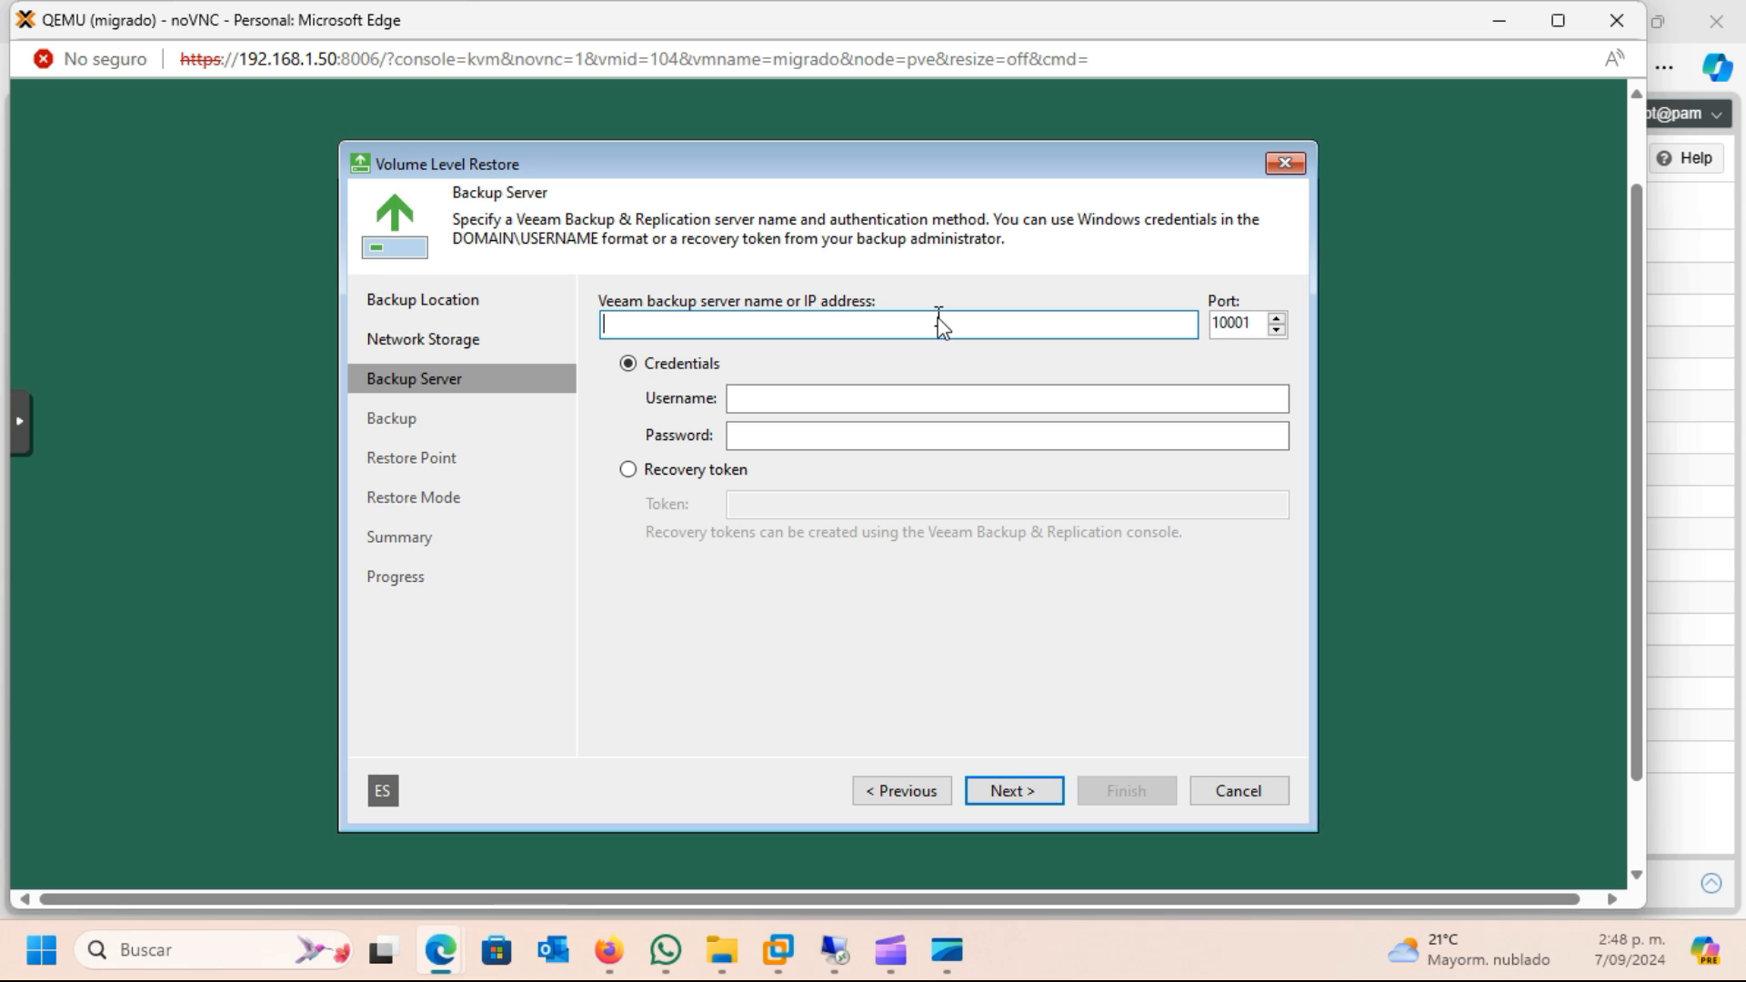
Set the Veeam backup server address to 192.168.1.60
type("192.168.1.60")
Enter the username Administrador and the account password as backup server credentials, and connect to the server
left_click(822, 400)
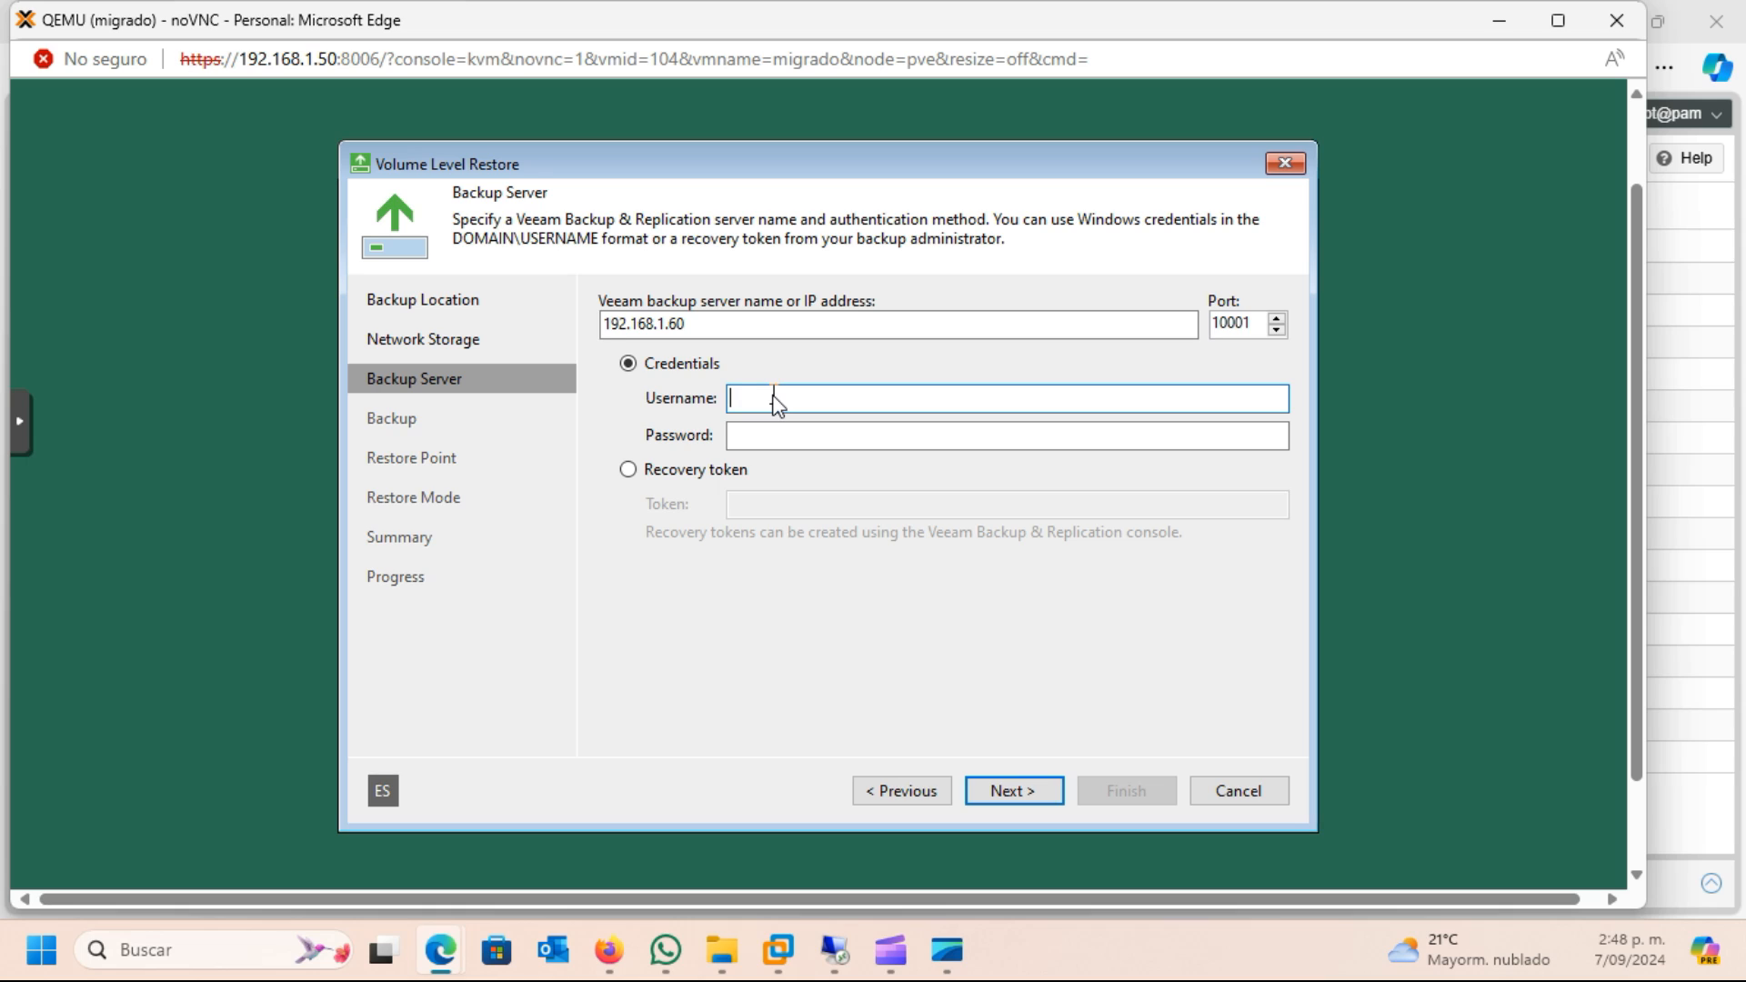
type("Administrador")
key("Tab")
type("P*****")
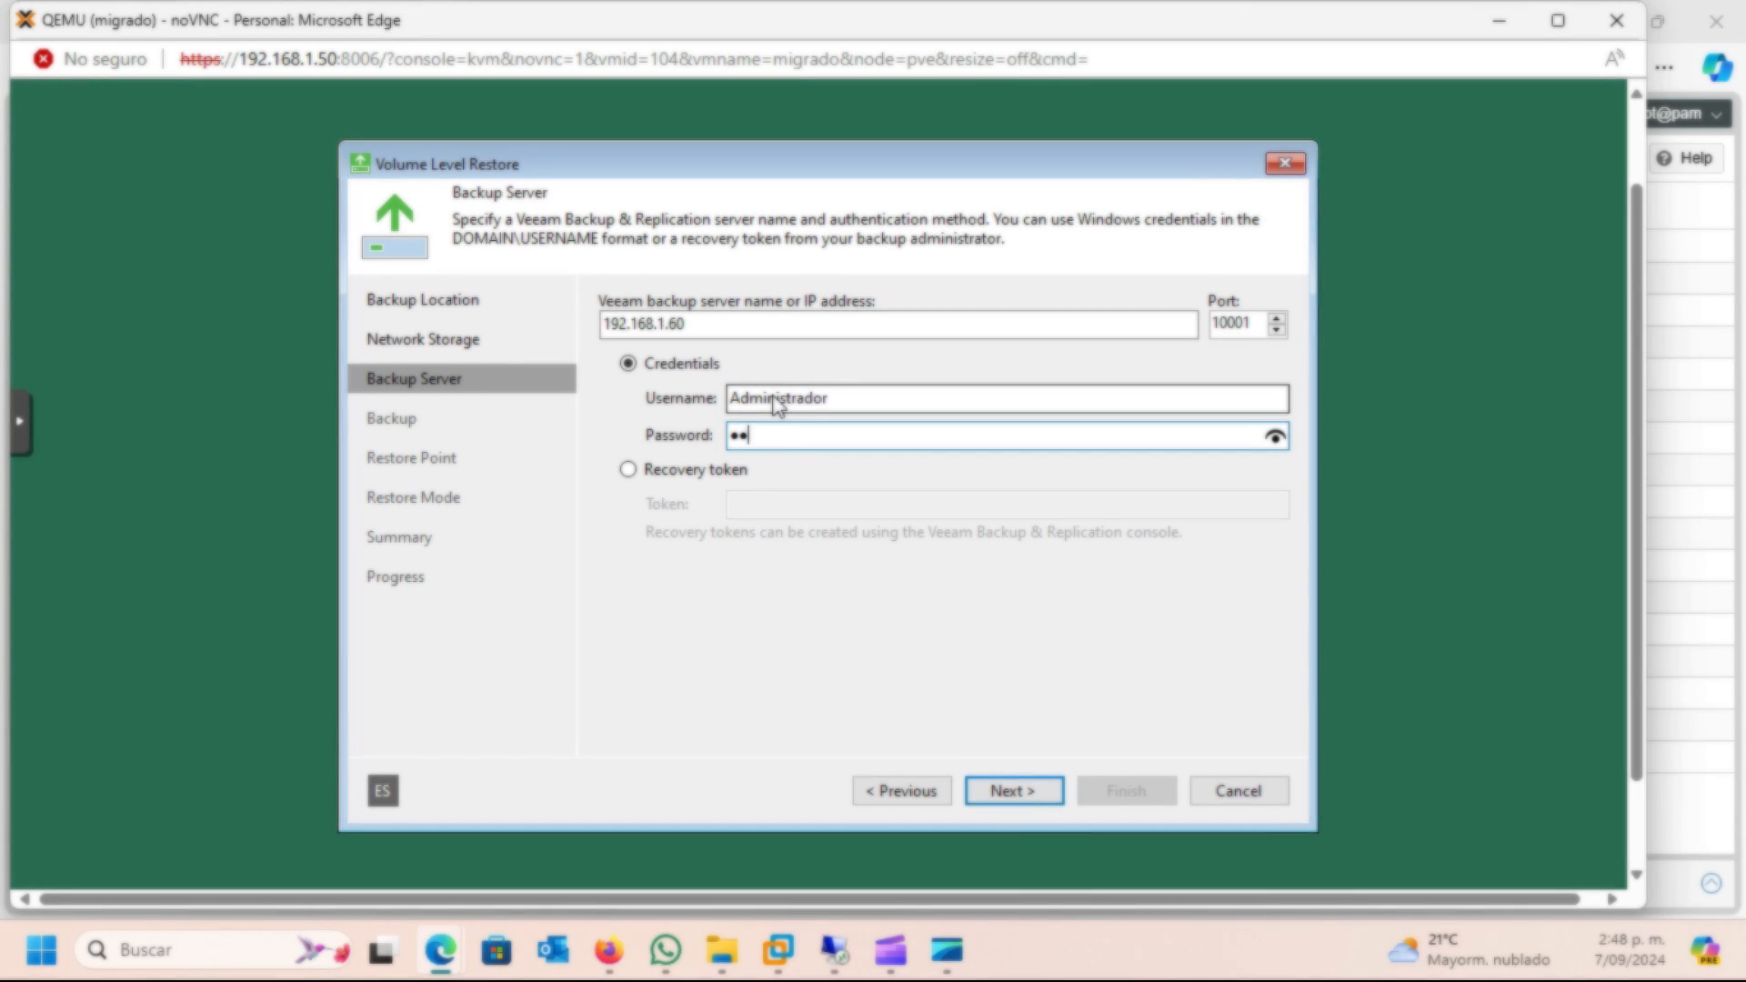
key("BackSpace")
key("BackSpace")
key("BackSpace")
key("BackSpace")
key("BackSpace")
key("BackSpace")
type("**********")
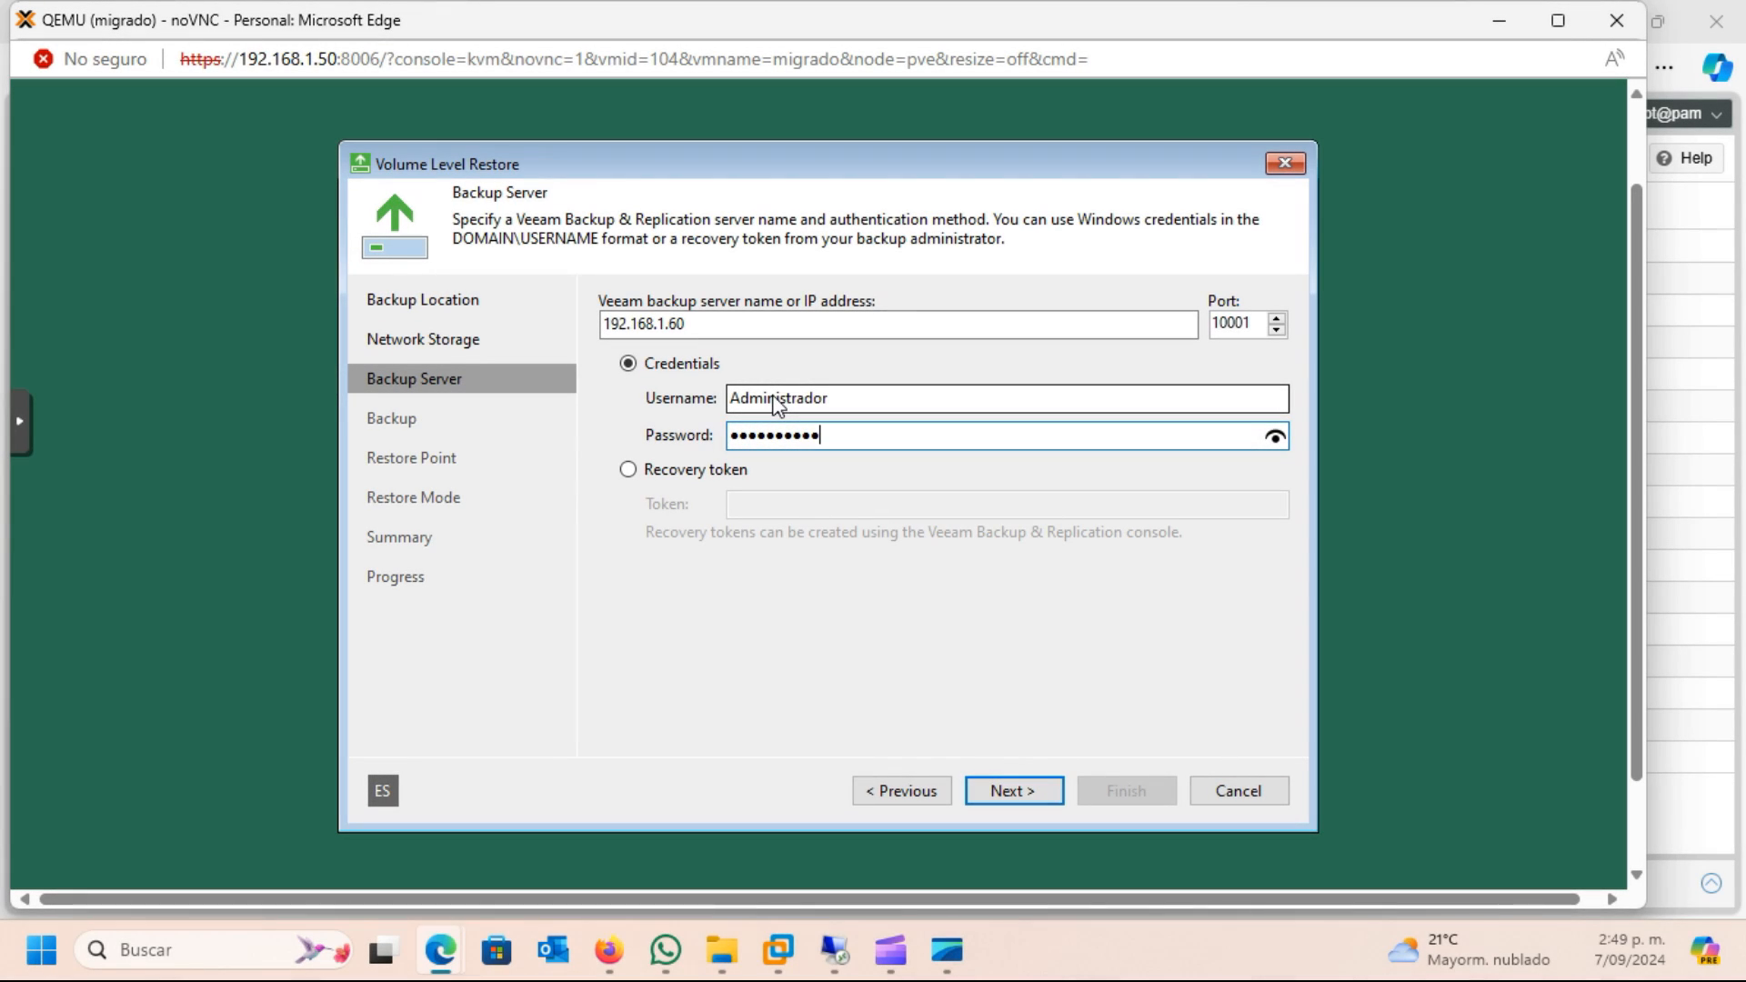
left_click(1040, 793)
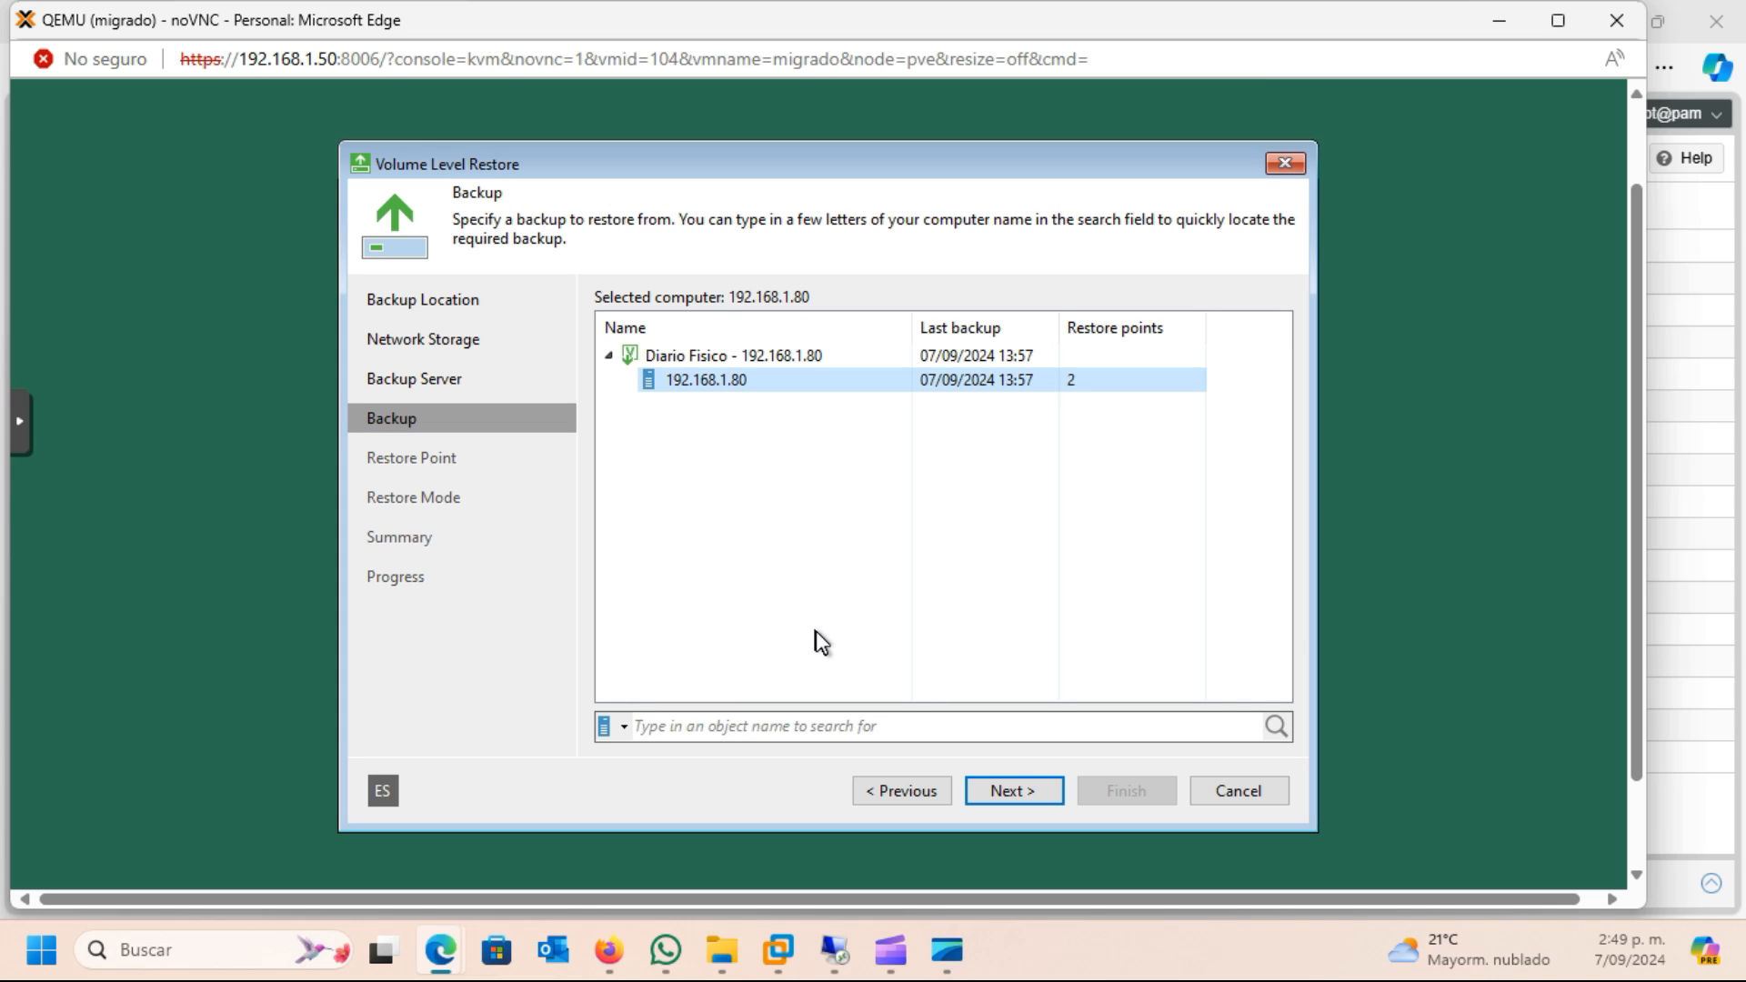
Choose the 192.168.1.80 computer backup and its incremental restore point from 13:57 on 07/09/2024, continuing to the restore mode
left_click(698, 378)
left_click(1030, 794)
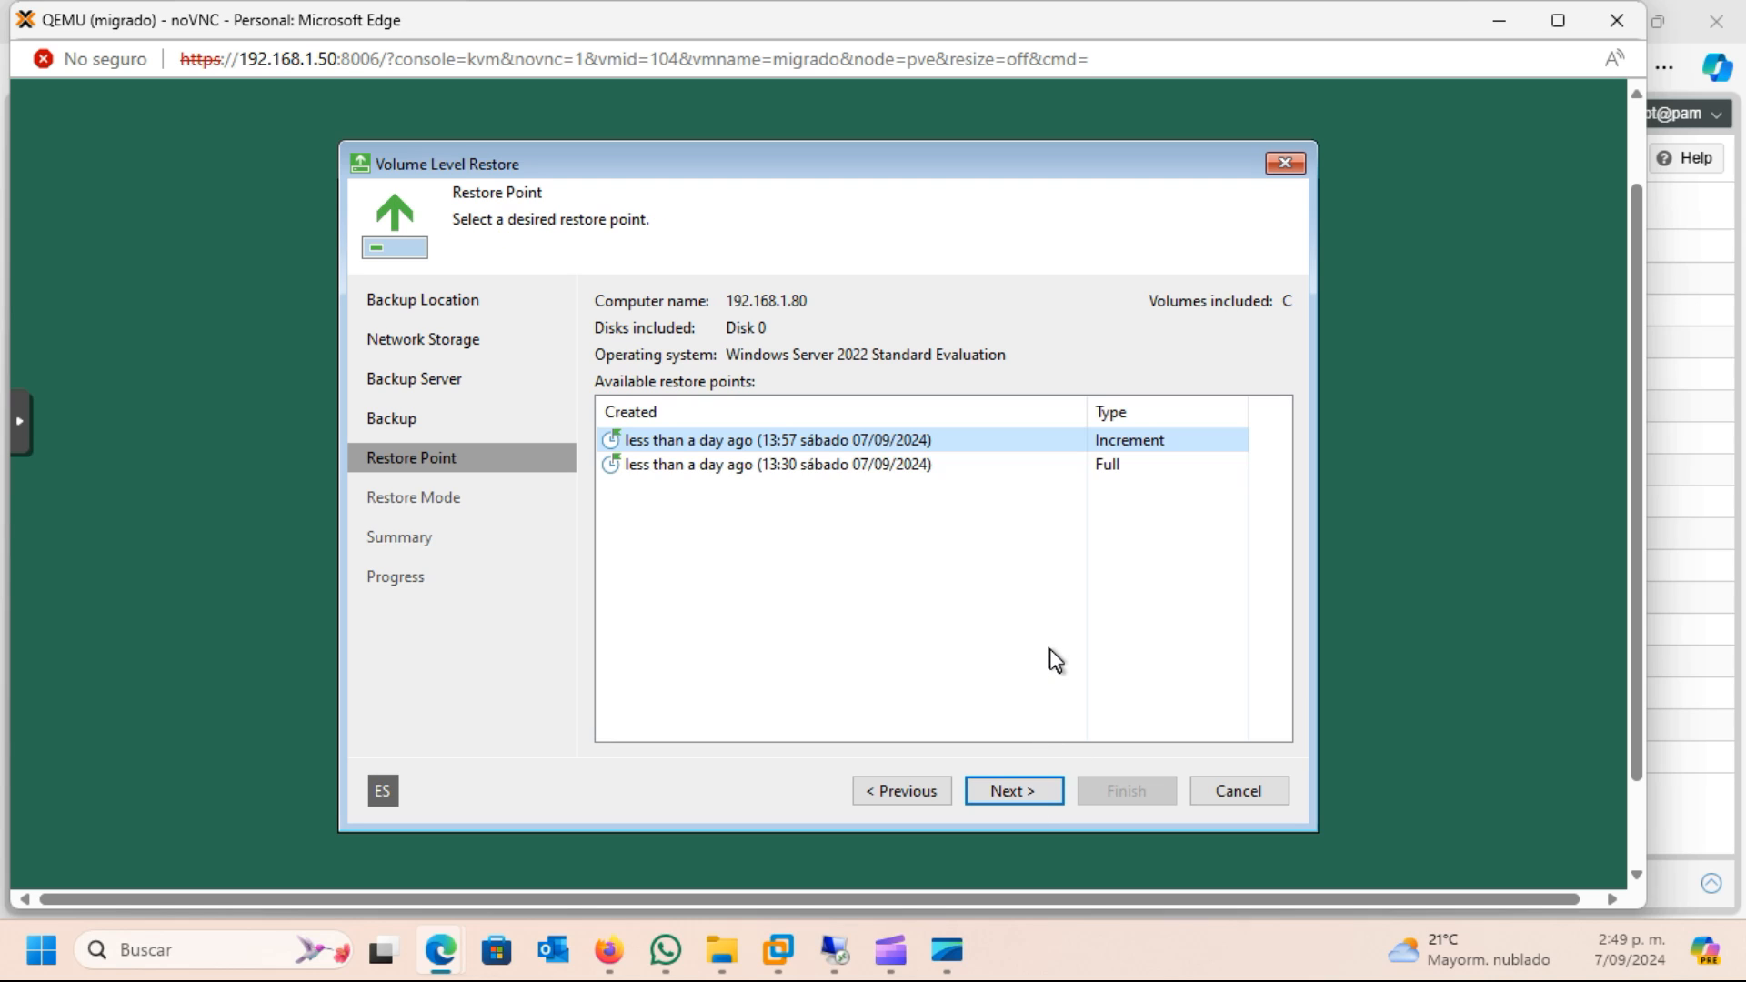
left_click(854, 462)
left_click(857, 438)
left_click(1026, 797)
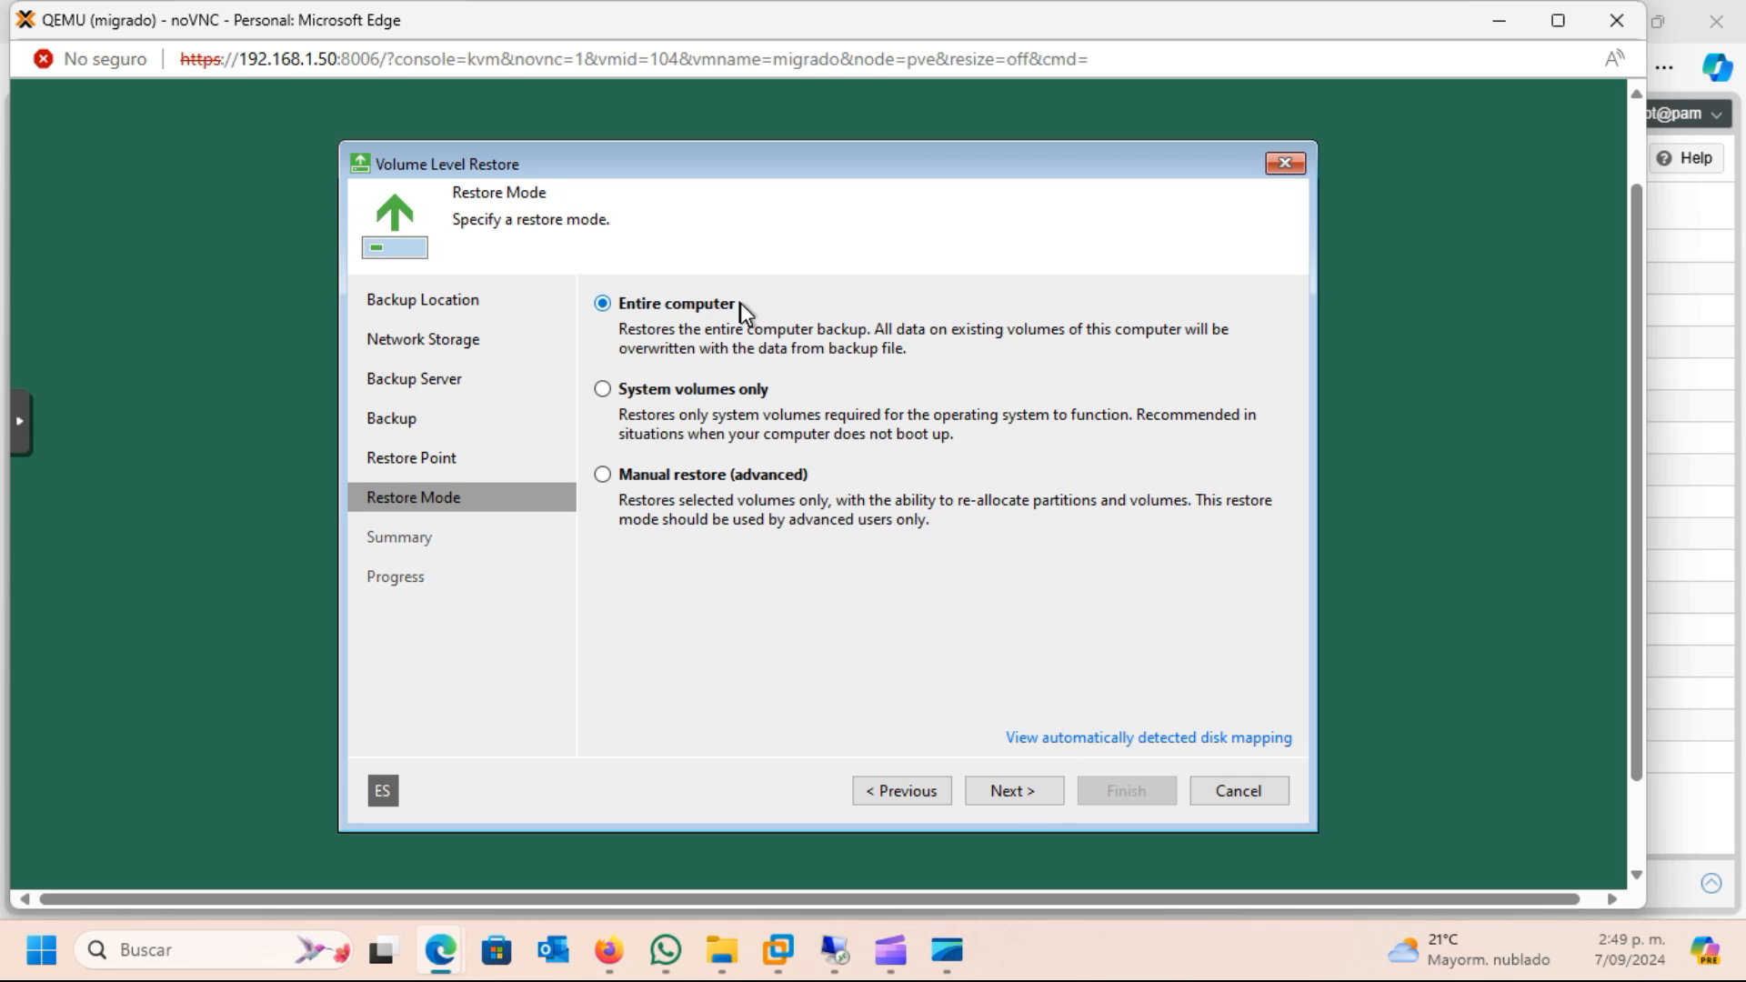
Restore the entire computer from the selected restore point and finish the wizard once the process ends
left_click(1023, 789)
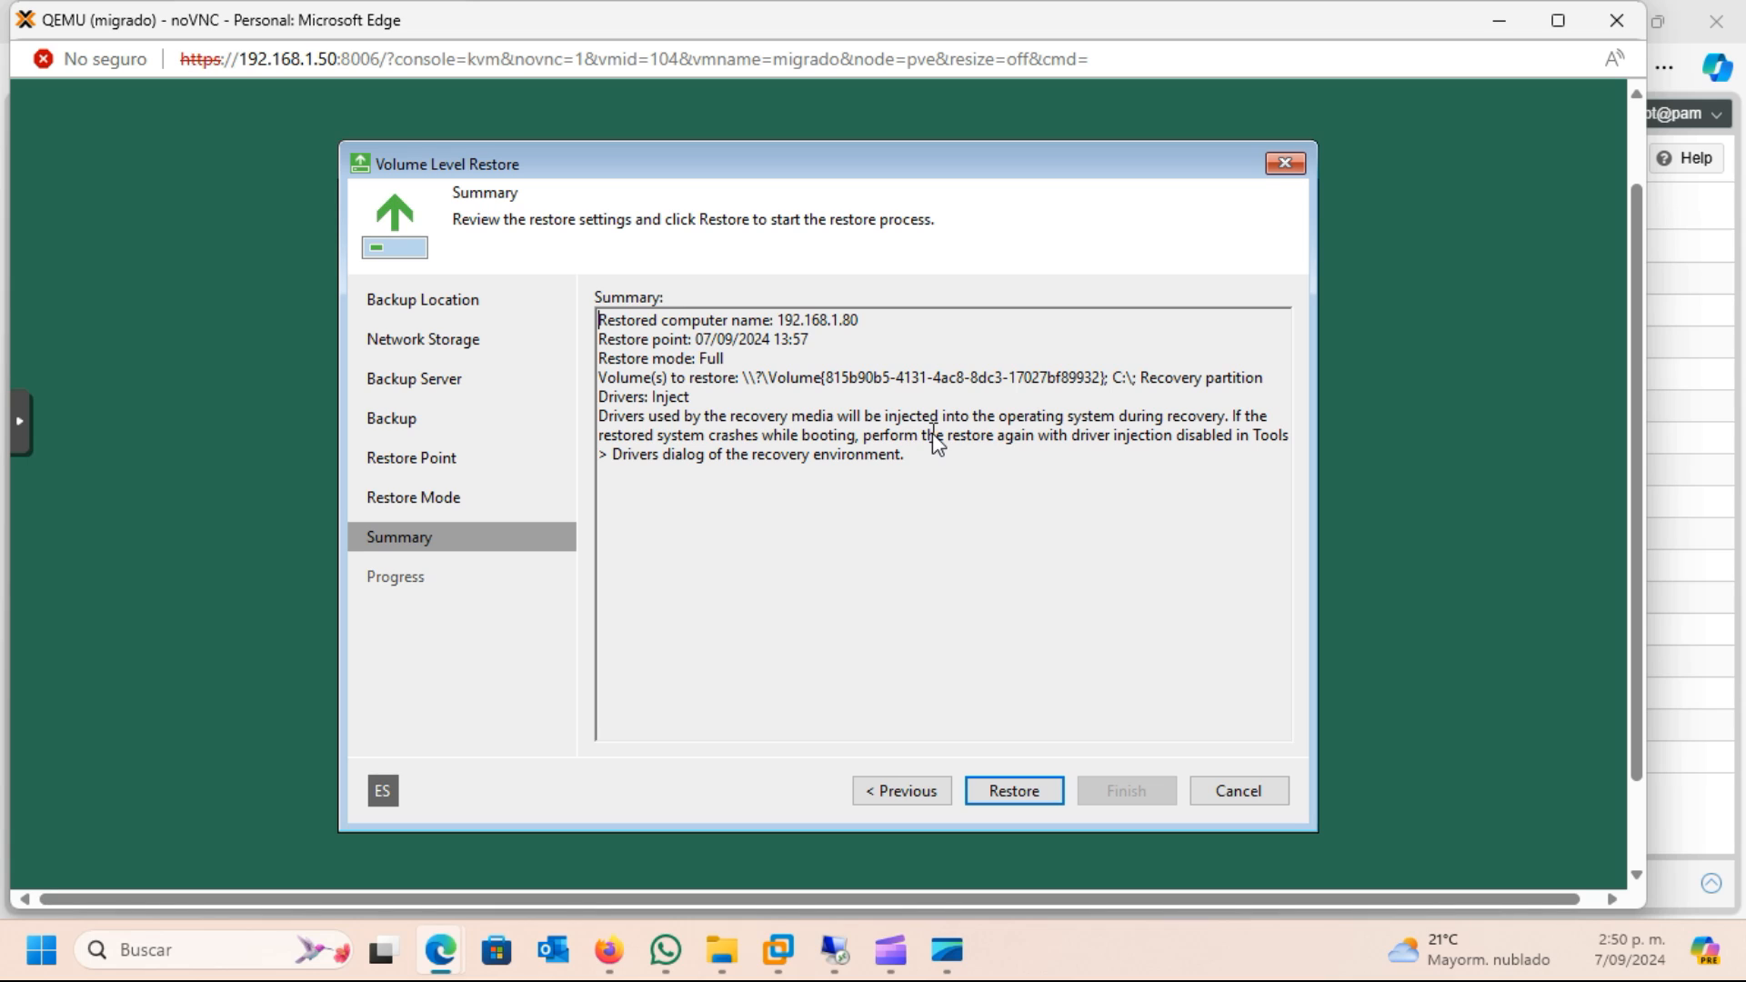
left_click(1023, 799)
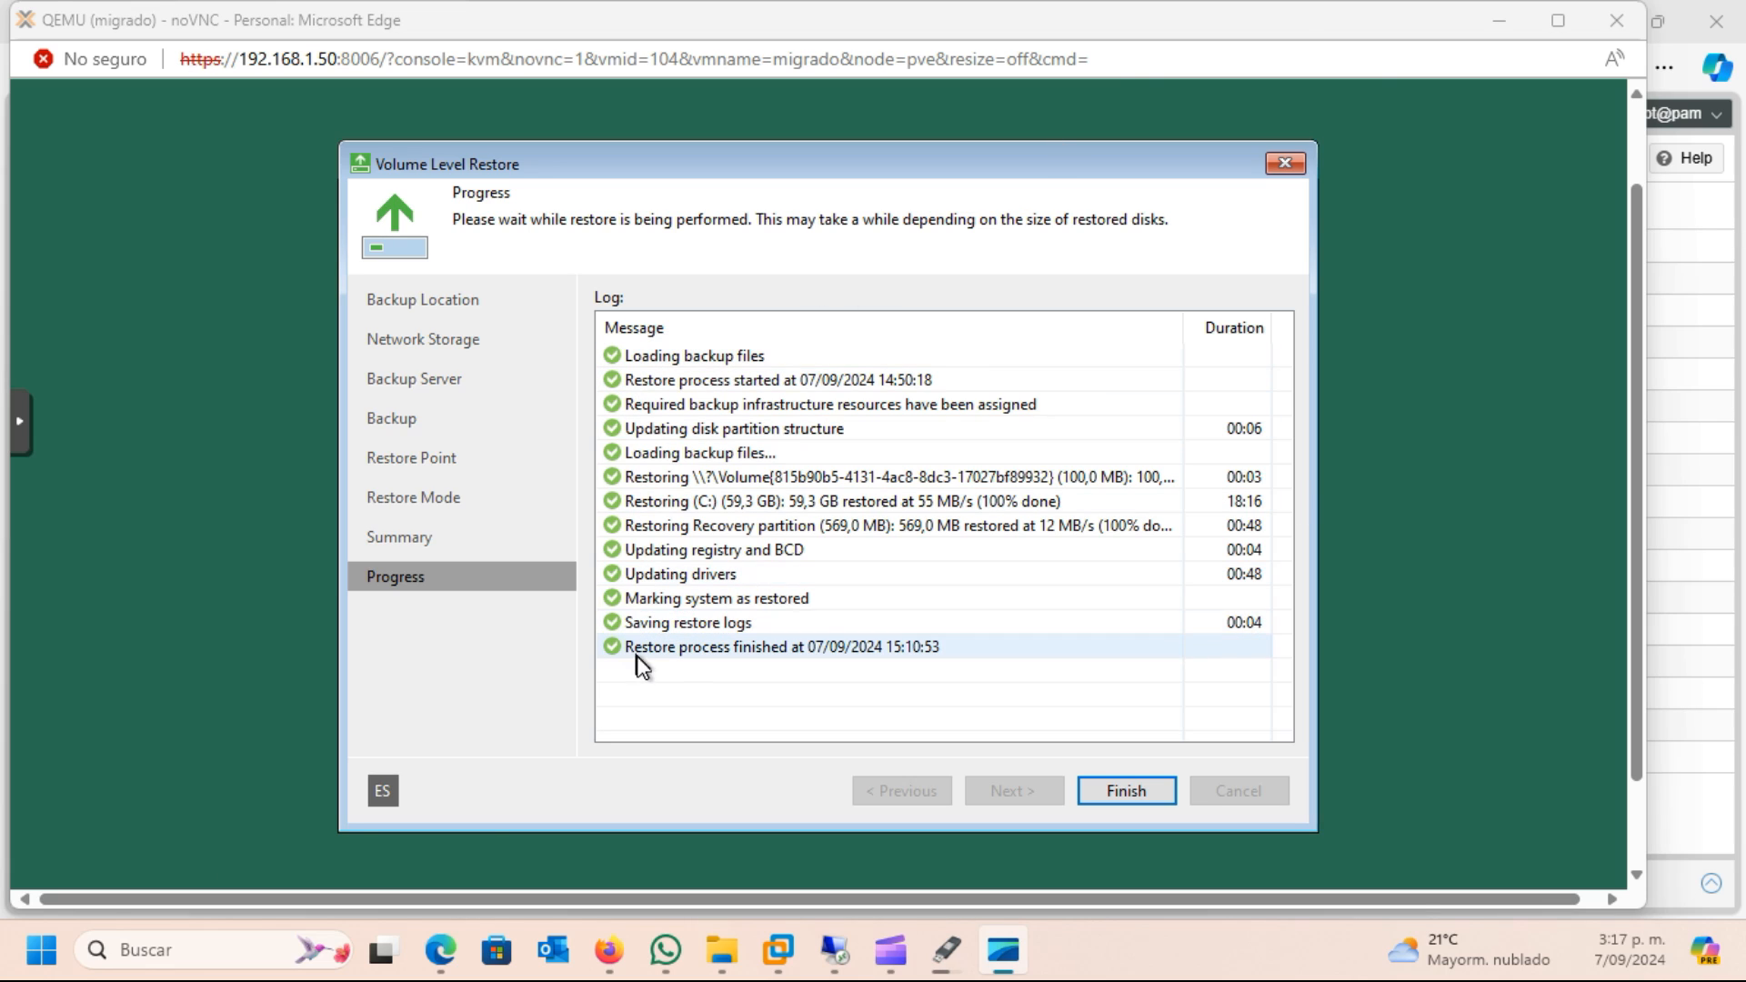
left_click(1126, 790)
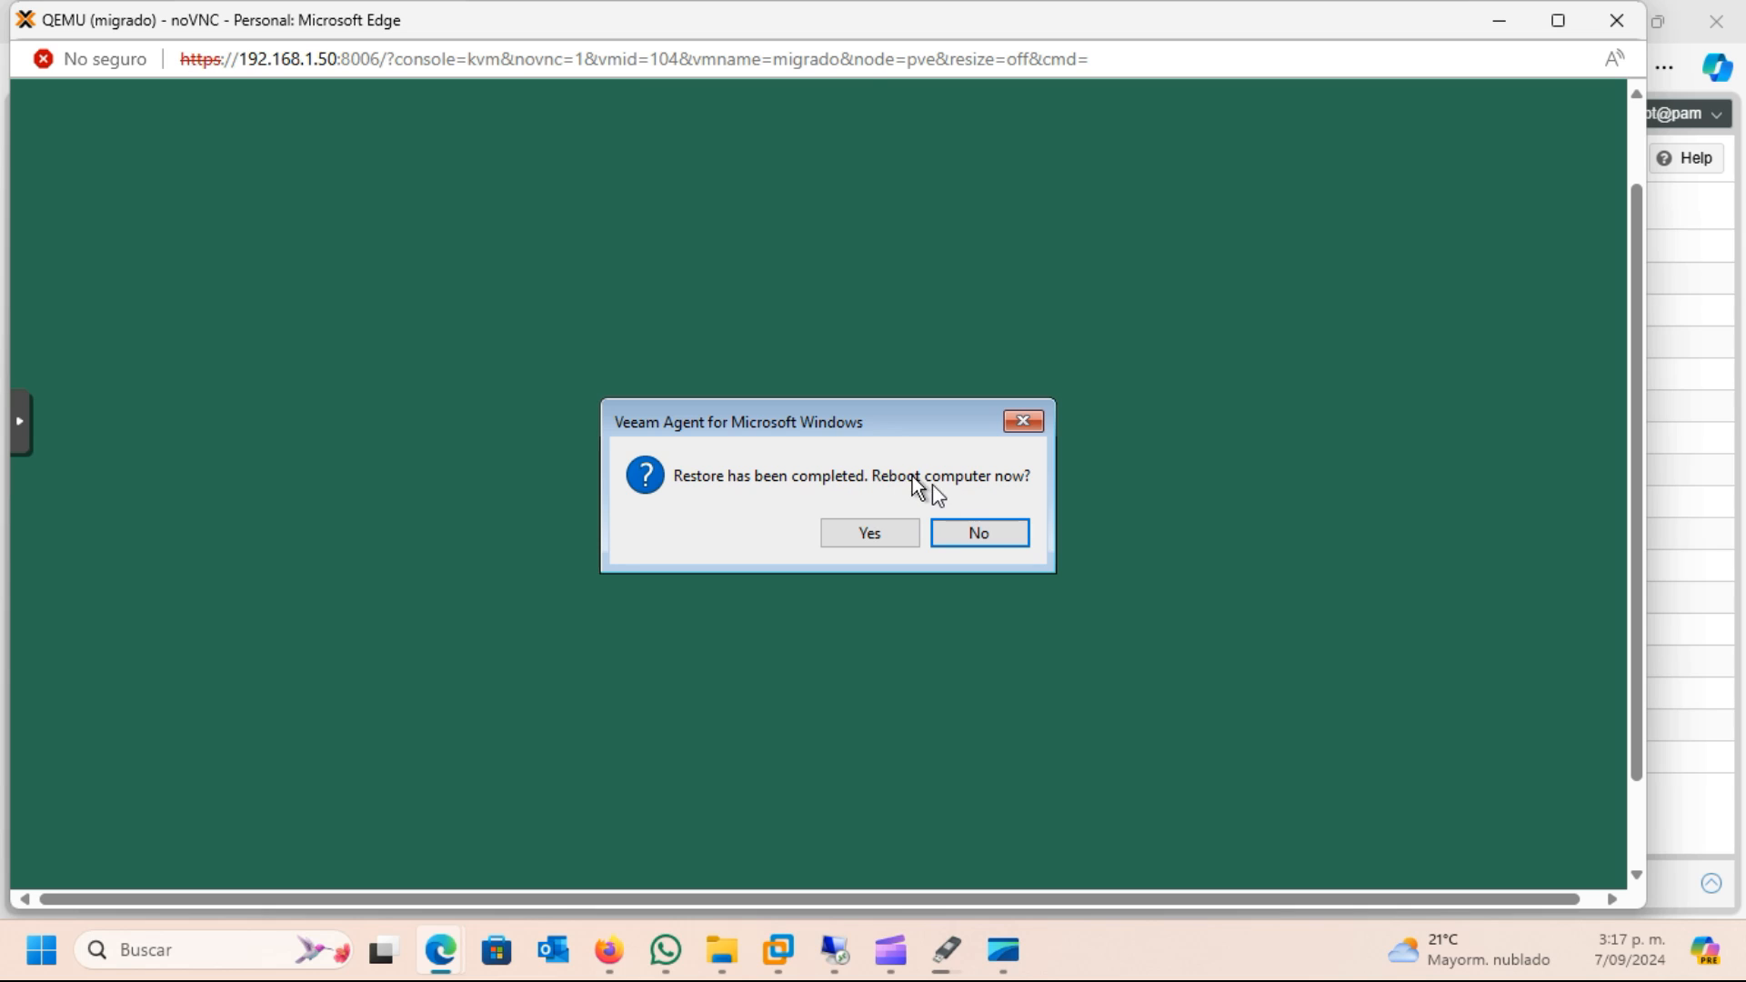
Decline the immediate reboot, then shut down the VM from the recovery environment and close its console window
left_click(981, 532)
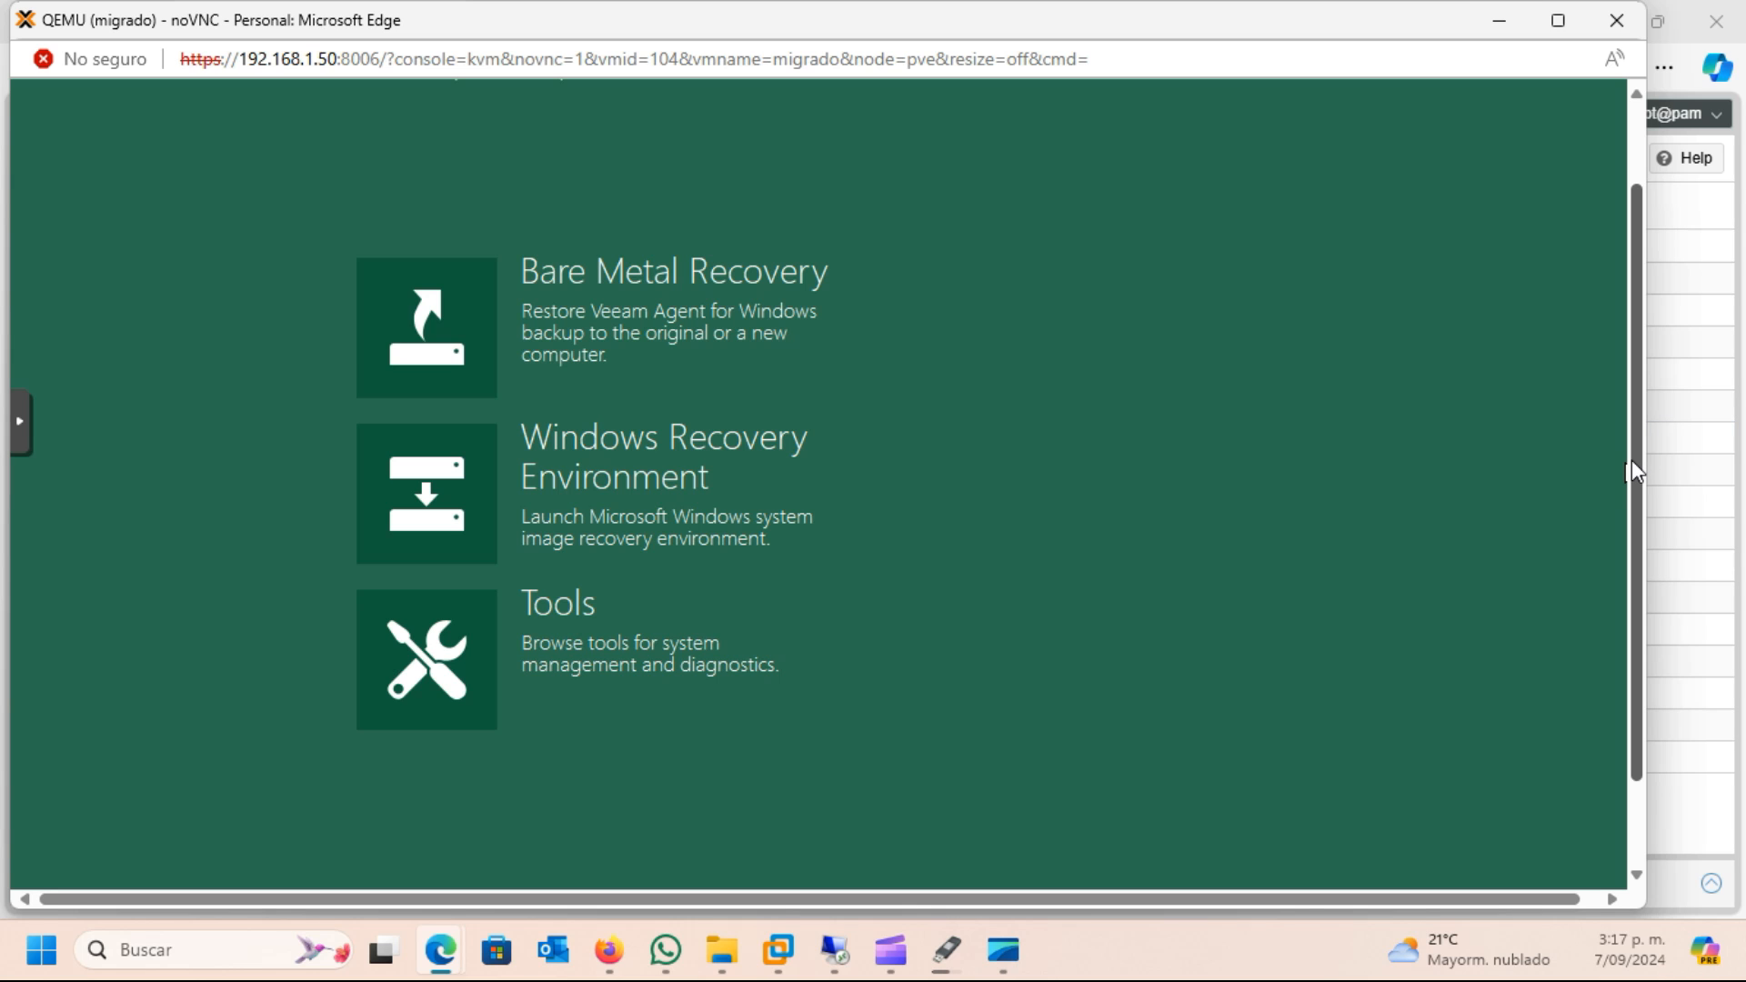
scroll(1631, 460, "down", 2)
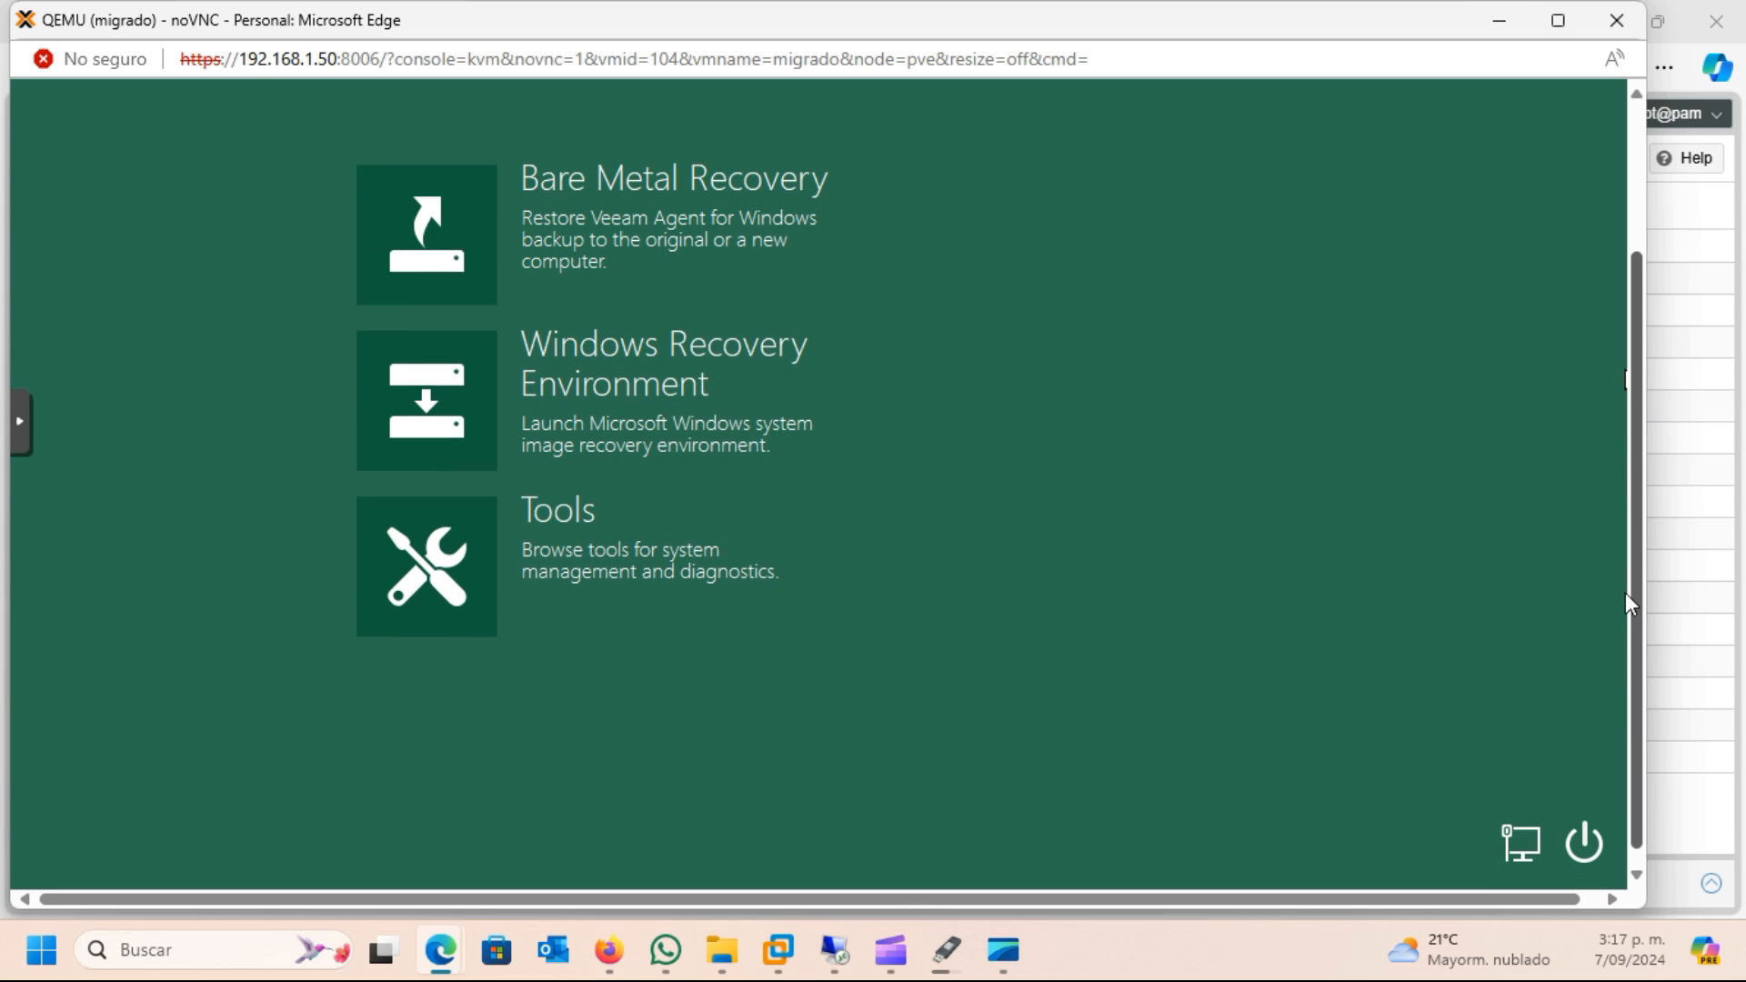
left_click(1580, 855)
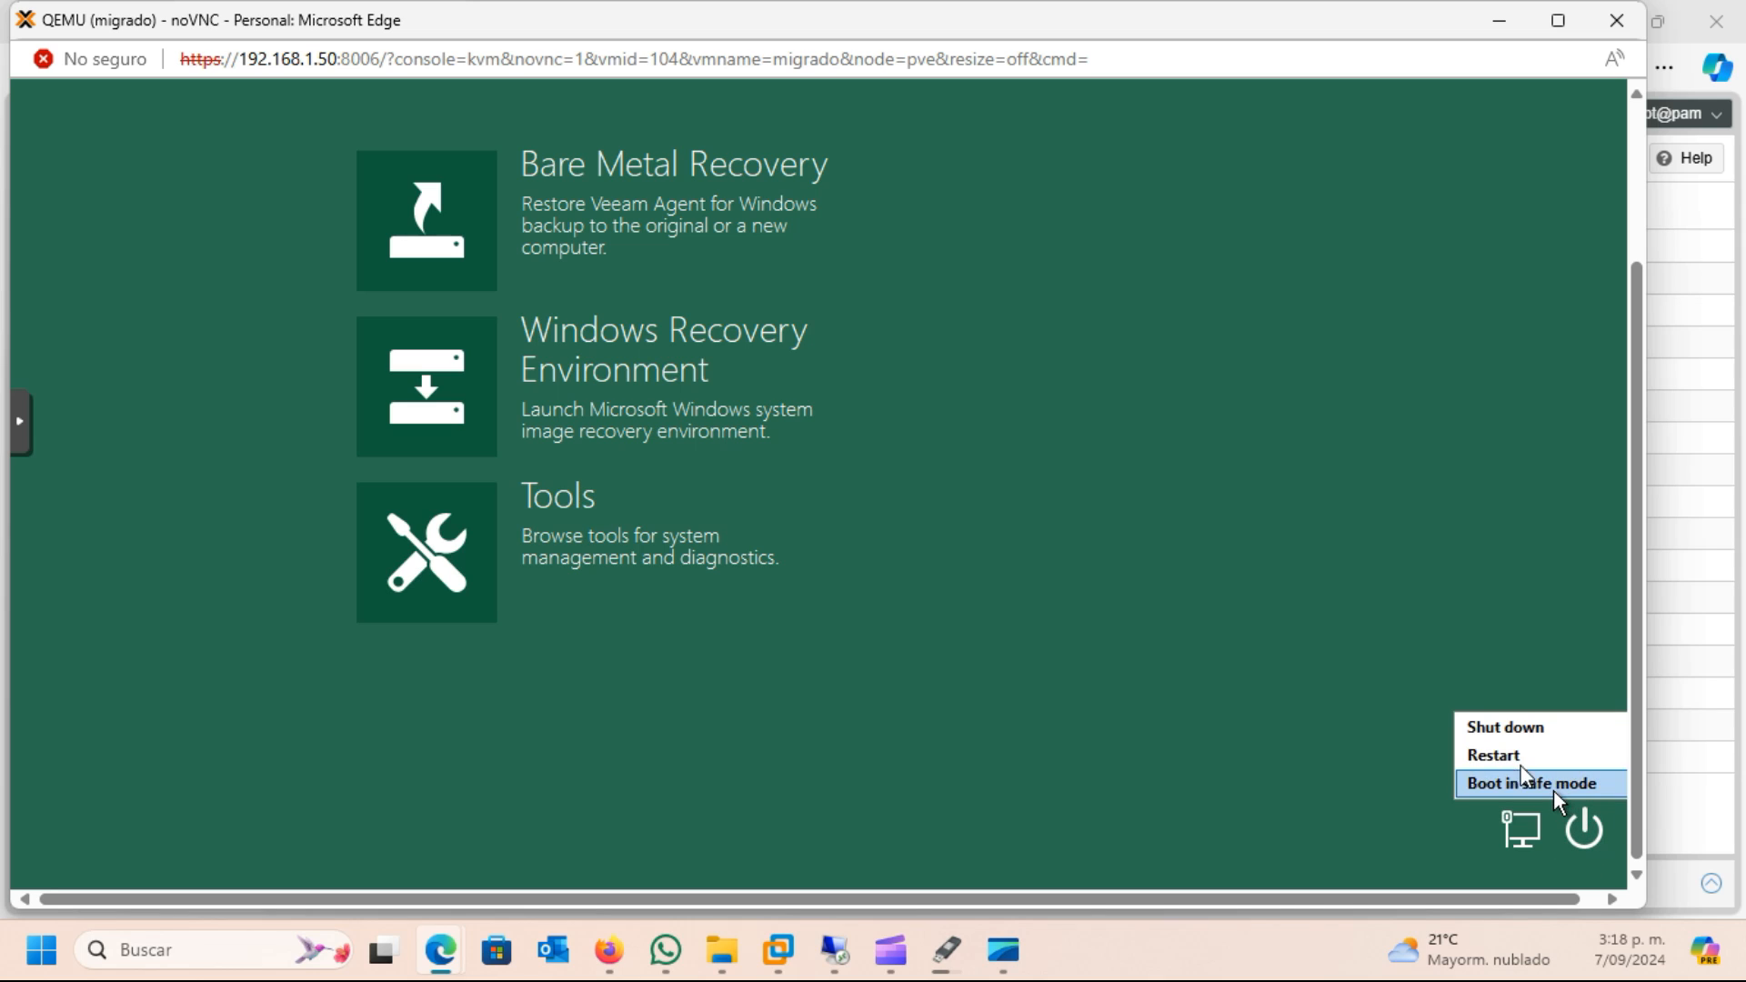
left_click(1493, 729)
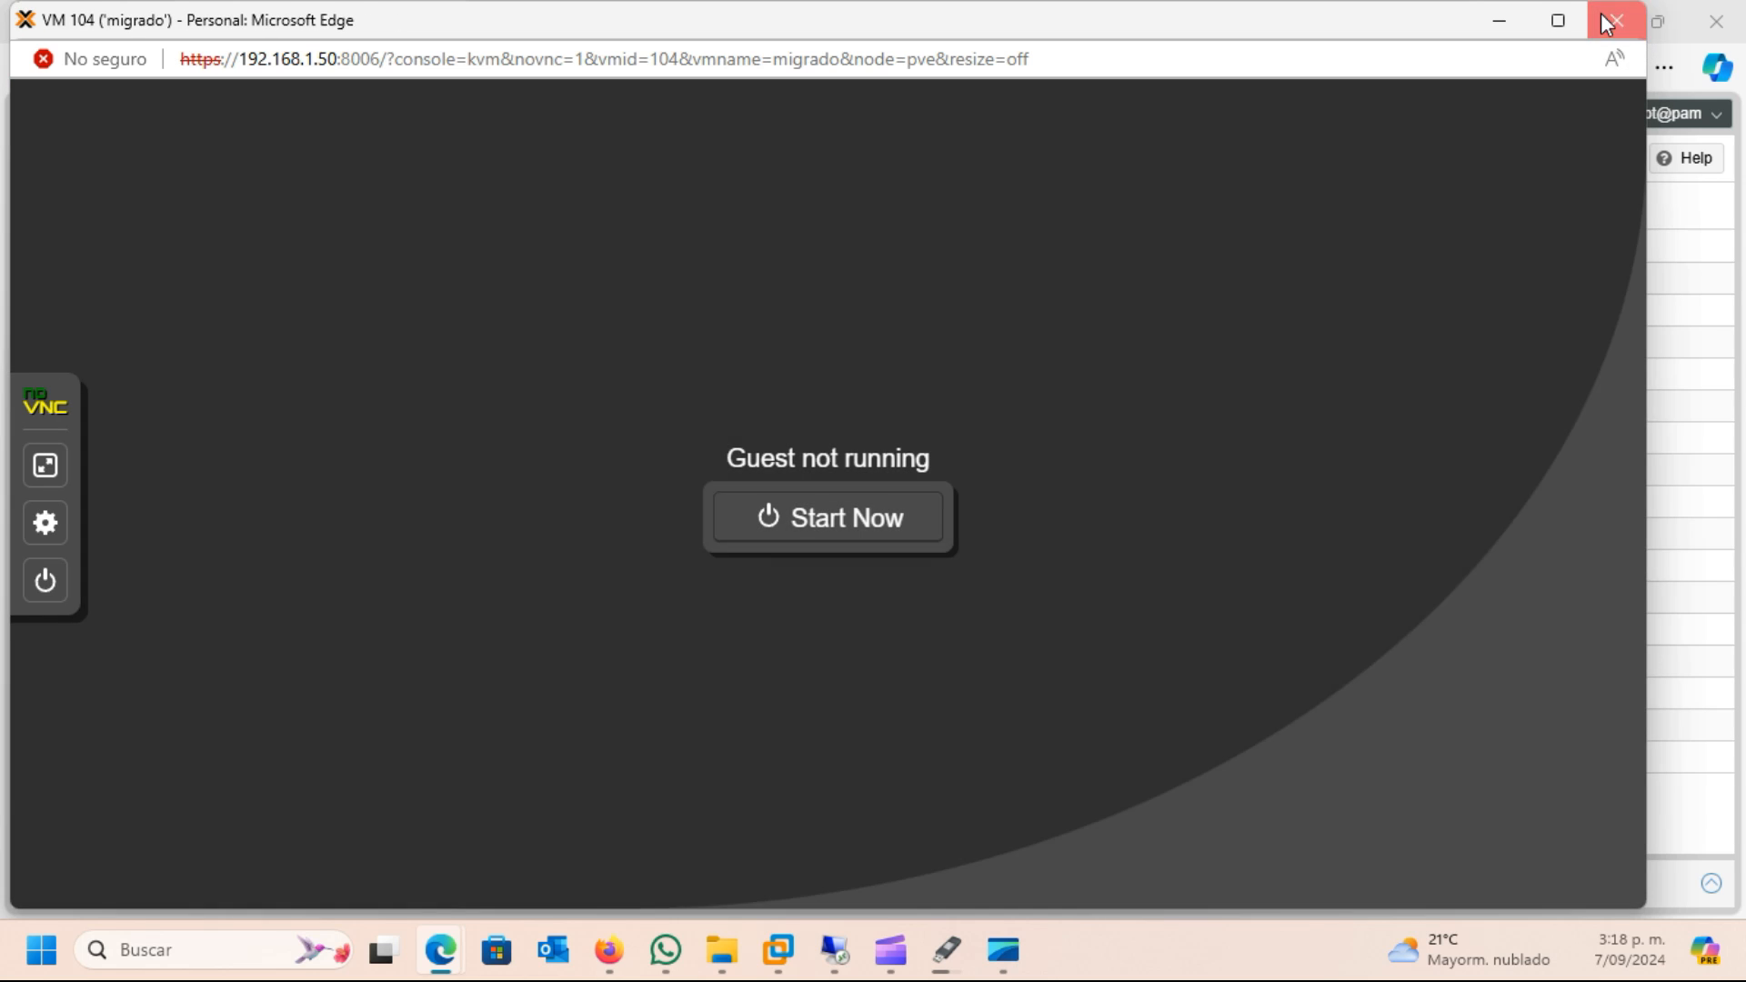
left_click(1616, 20)
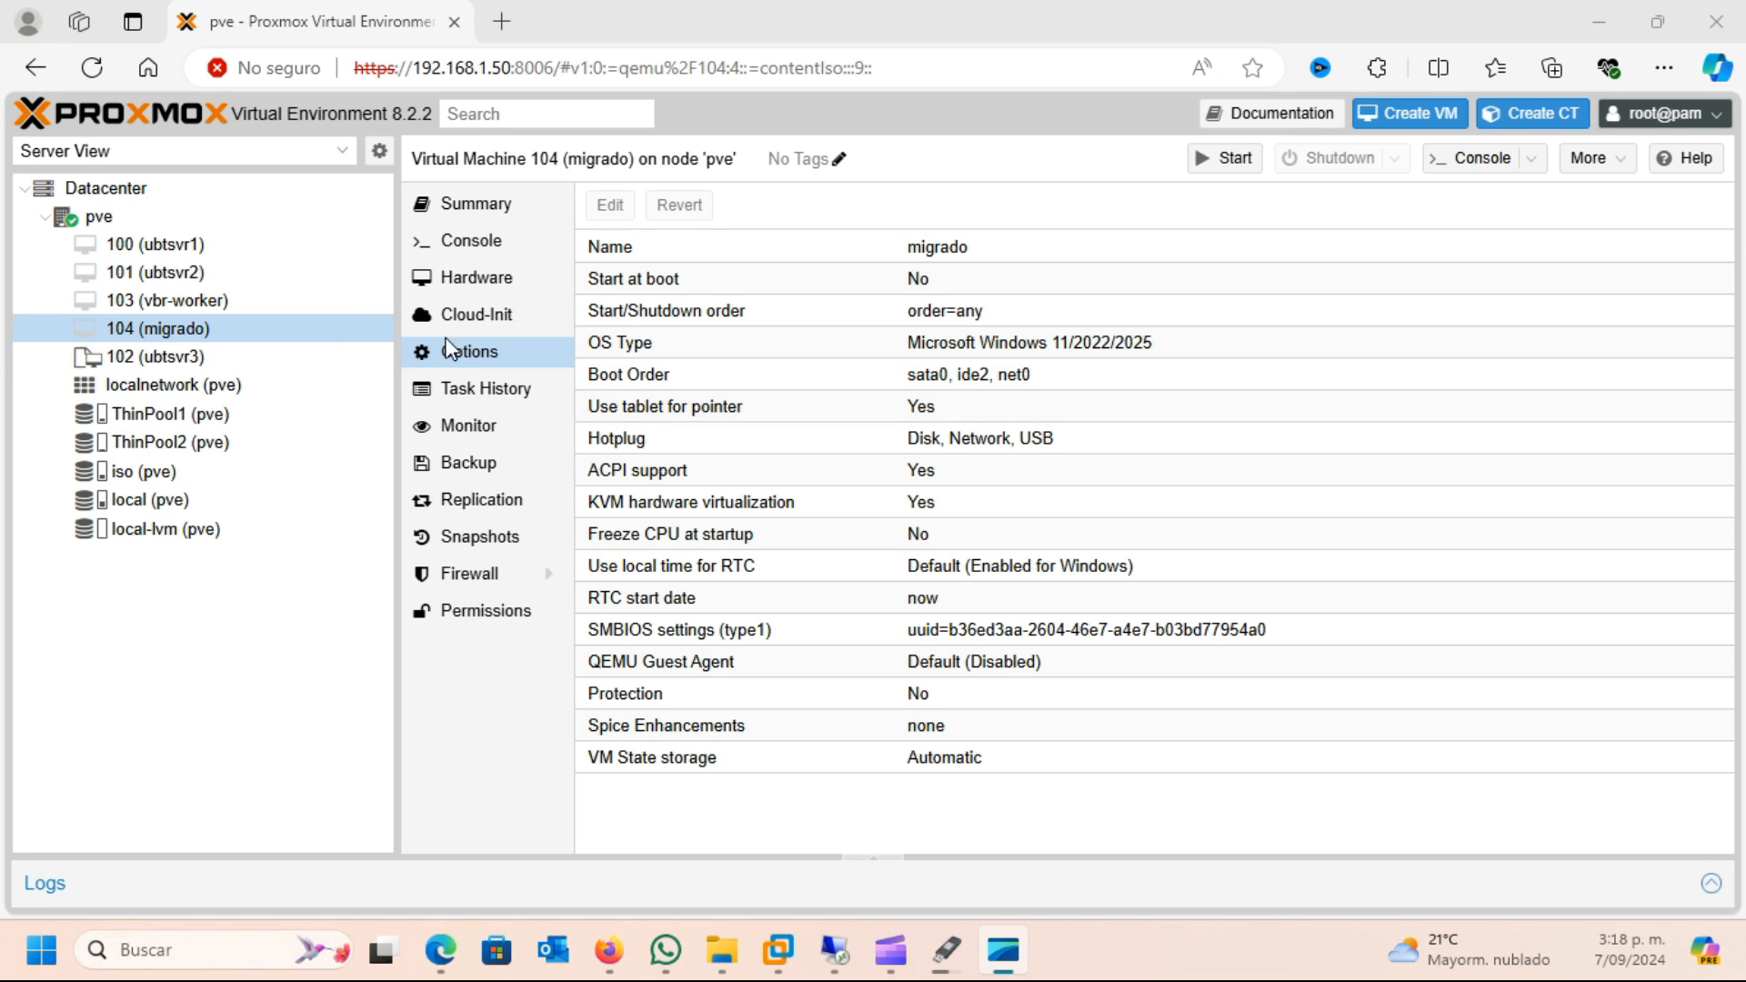
Set the CD/DVD drive (ide2) of VM 104 to use no media in its hardware settings
left_click(488, 280)
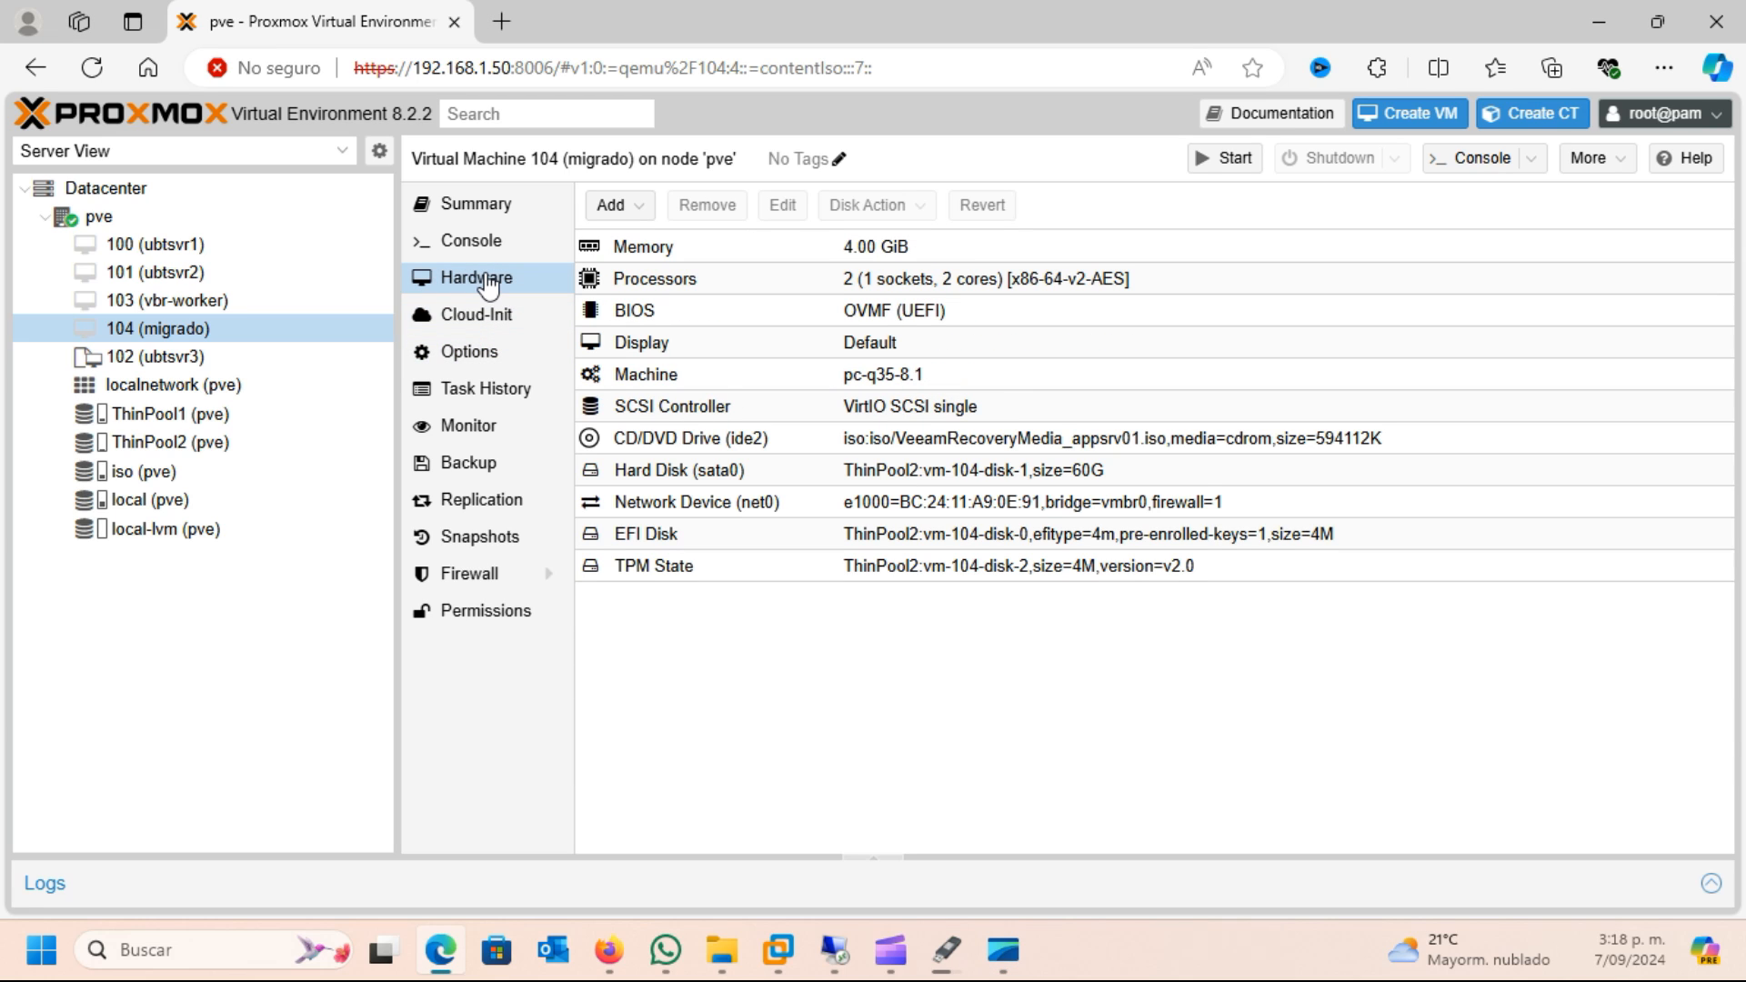
left_click(647, 445)
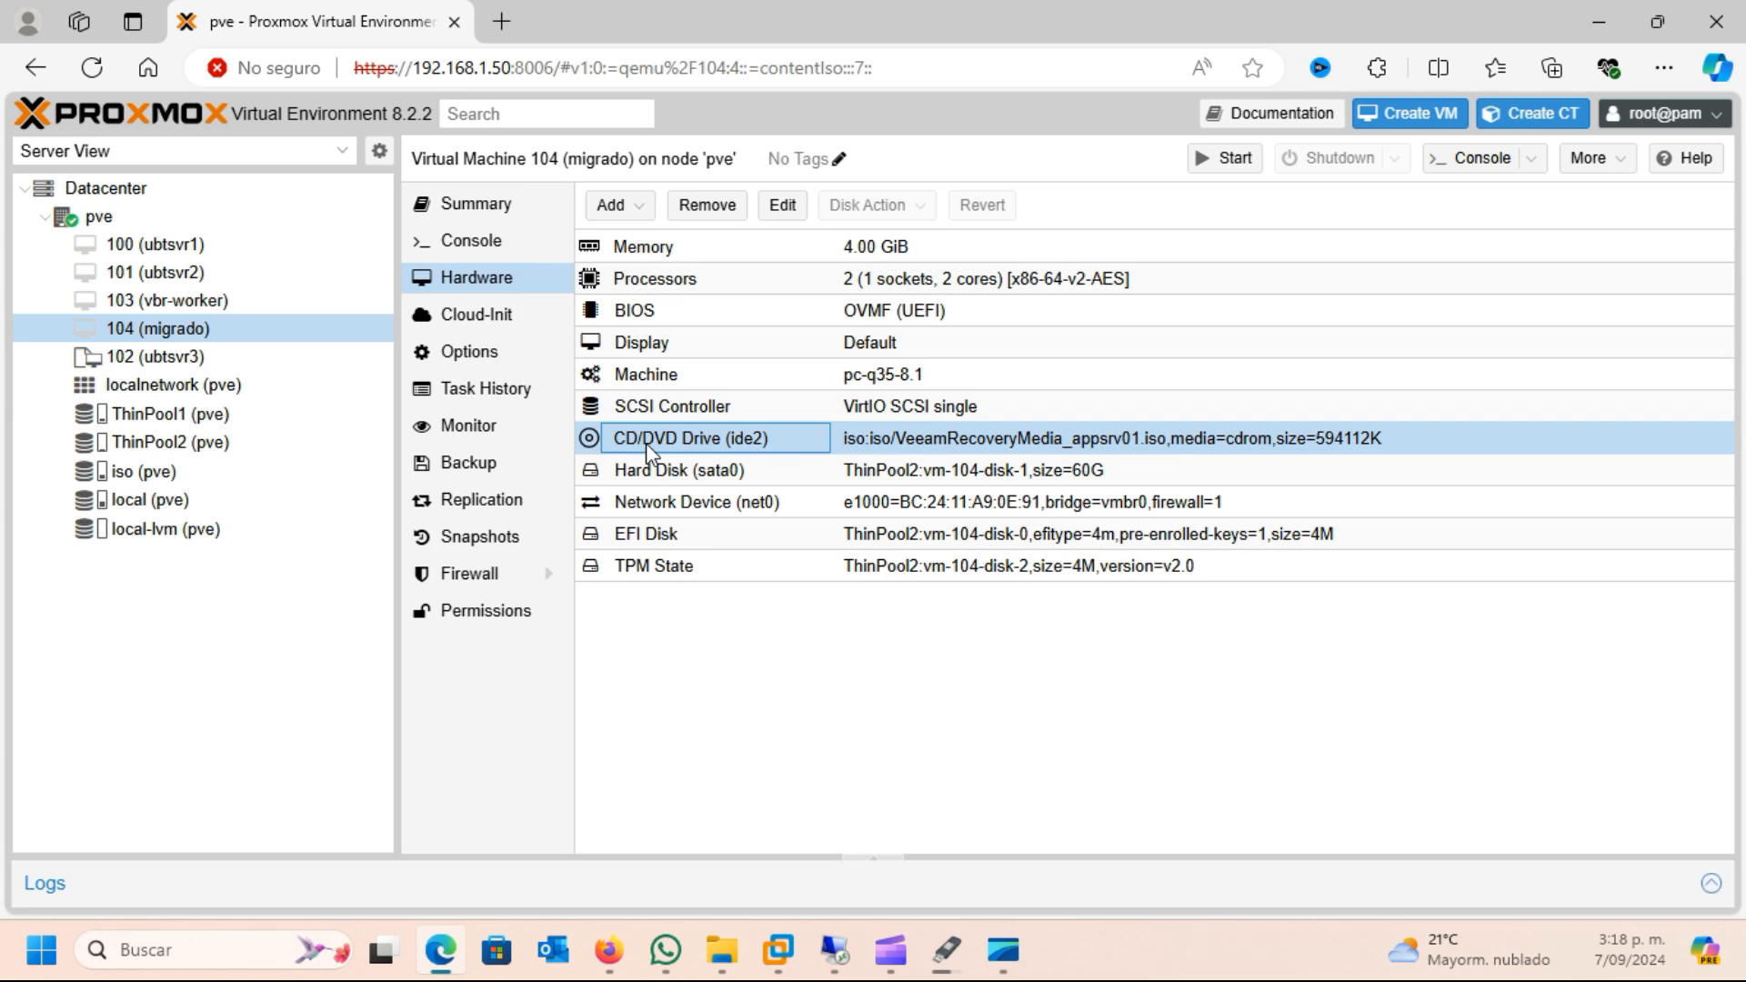
double_click(645, 444)
left_click(649, 575)
left_click(1076, 632)
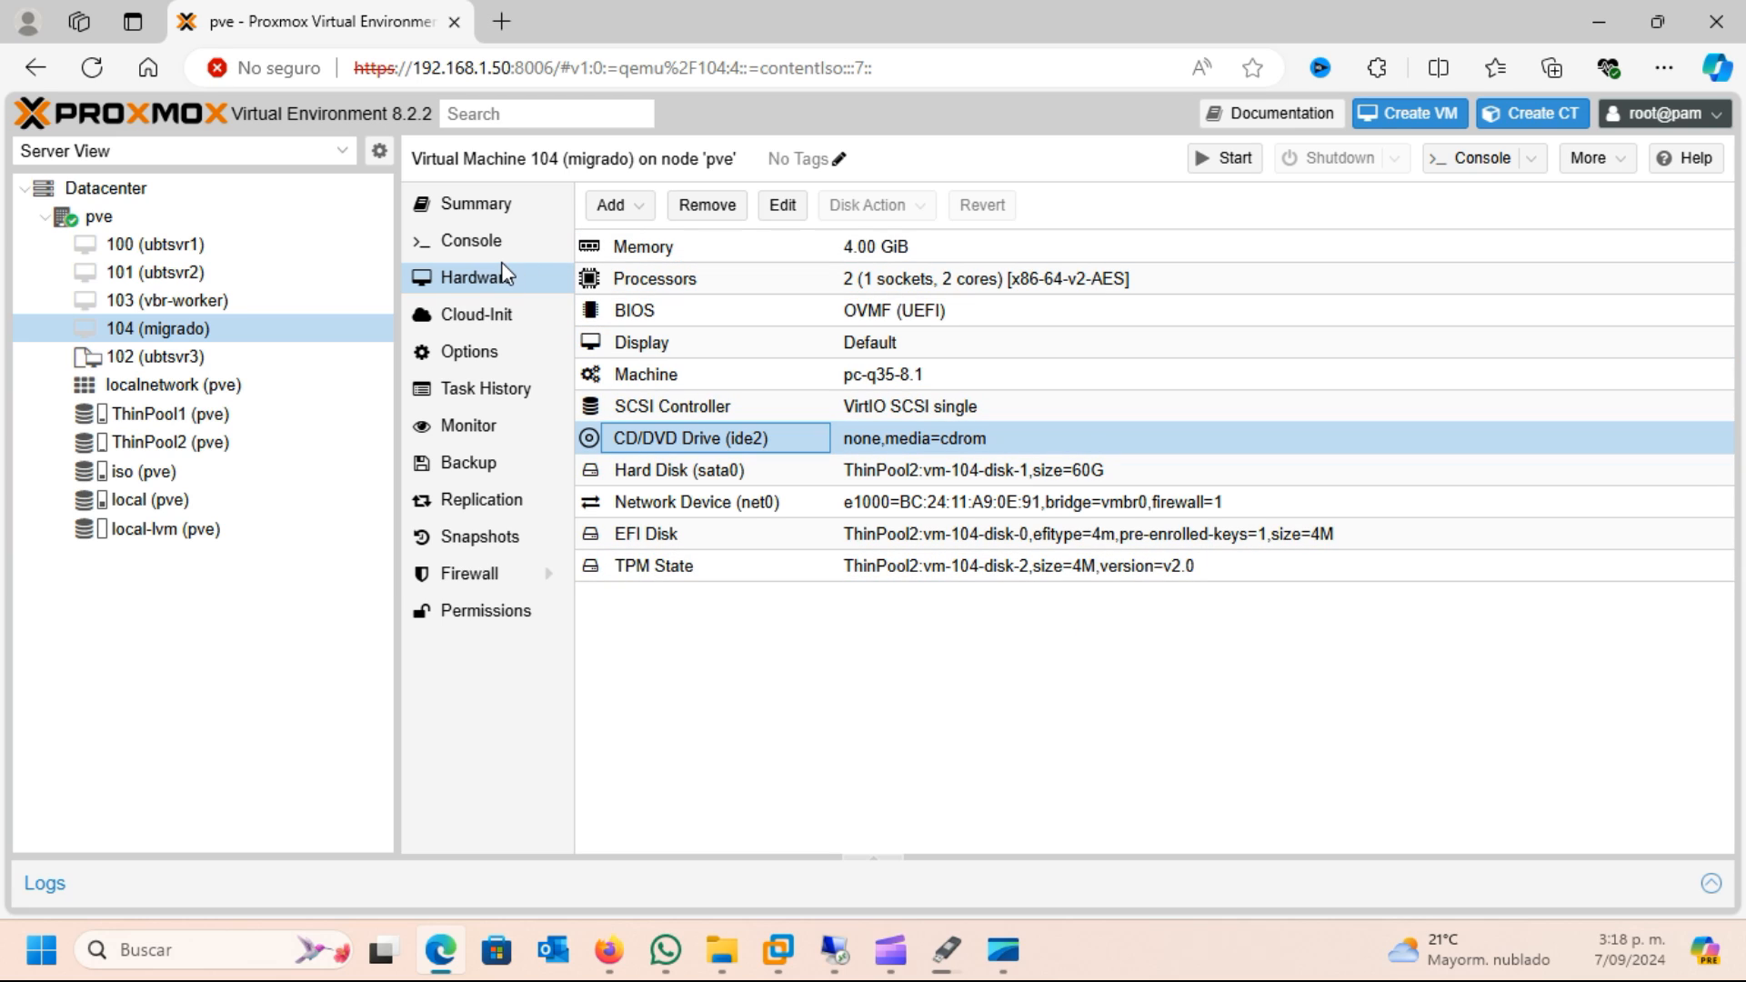
Open the console of VM 104 in a separate window and start the machine
left_click(480, 247)
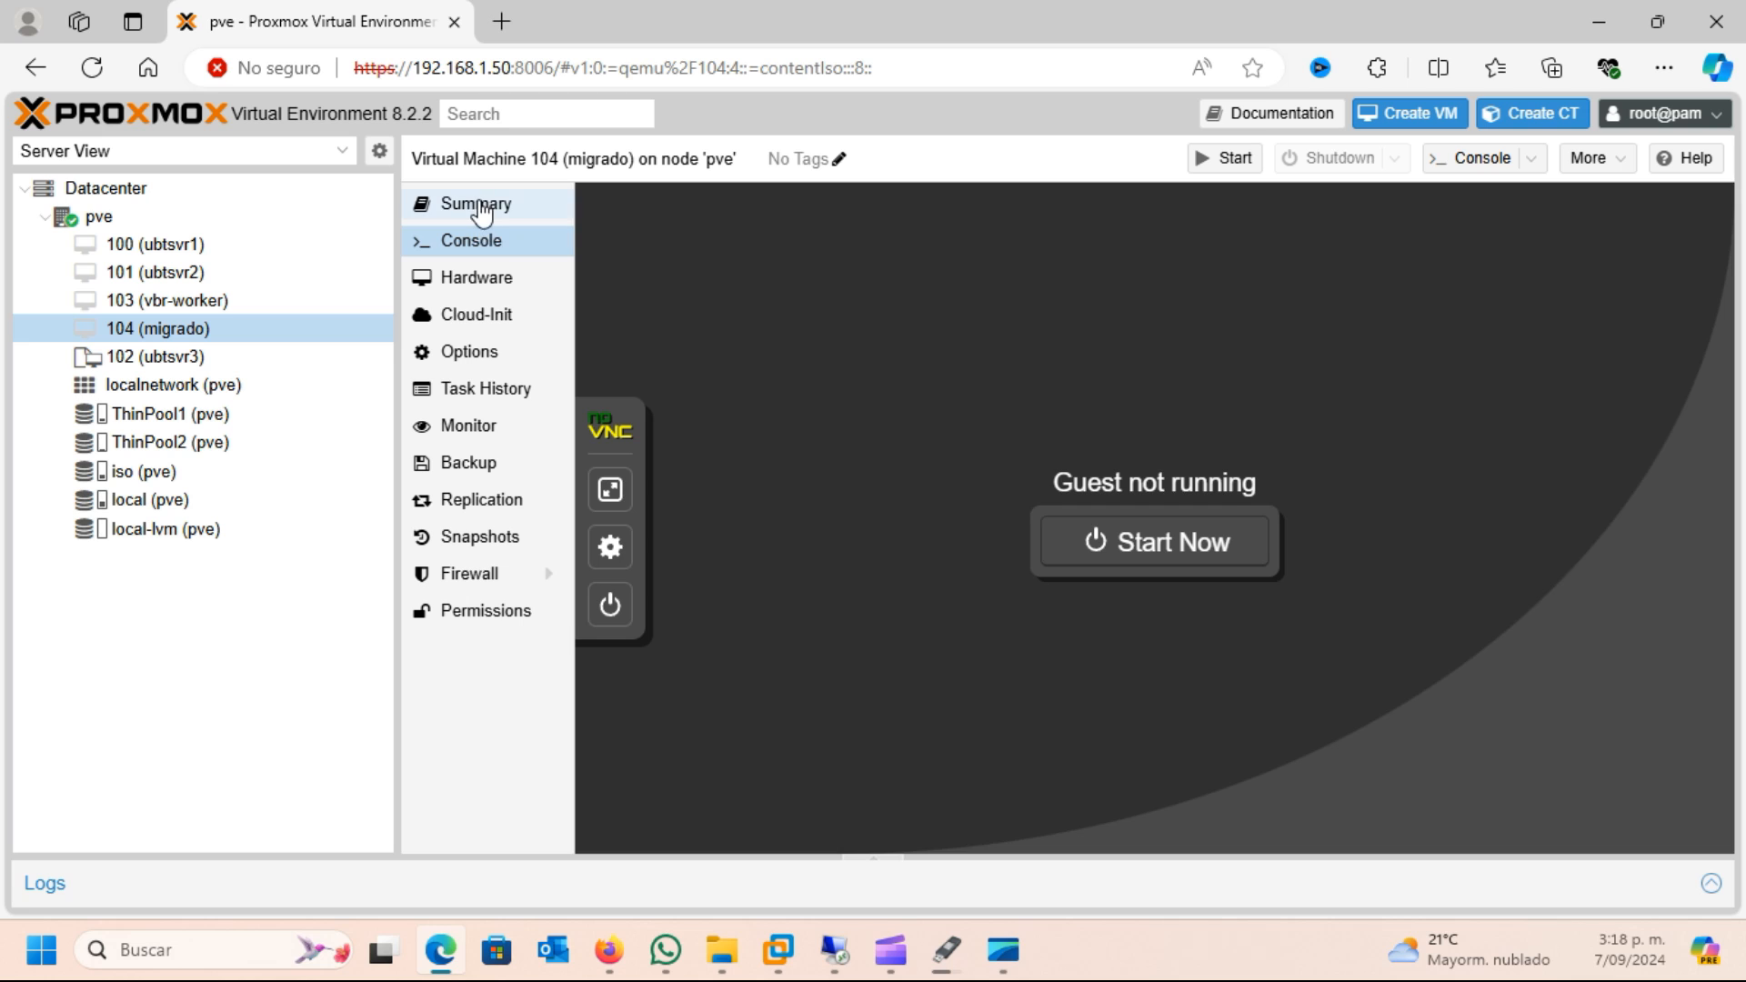
left_click(480, 214)
left_click(1496, 169)
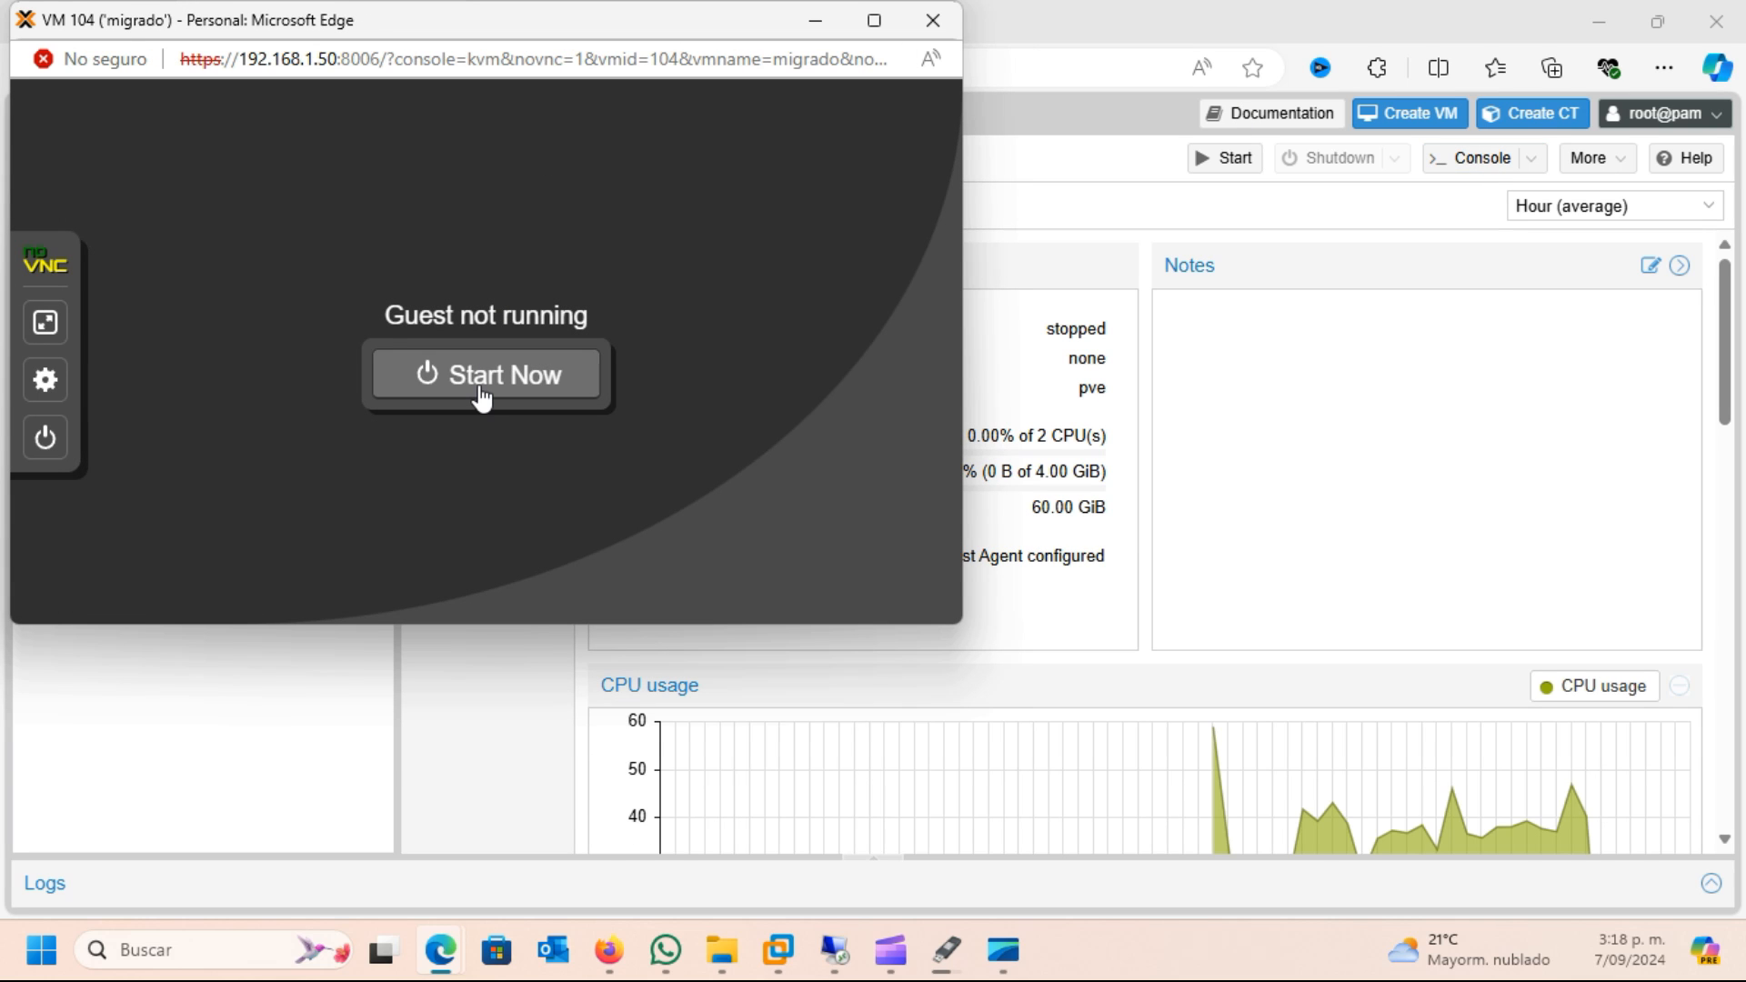
left_click(482, 397)
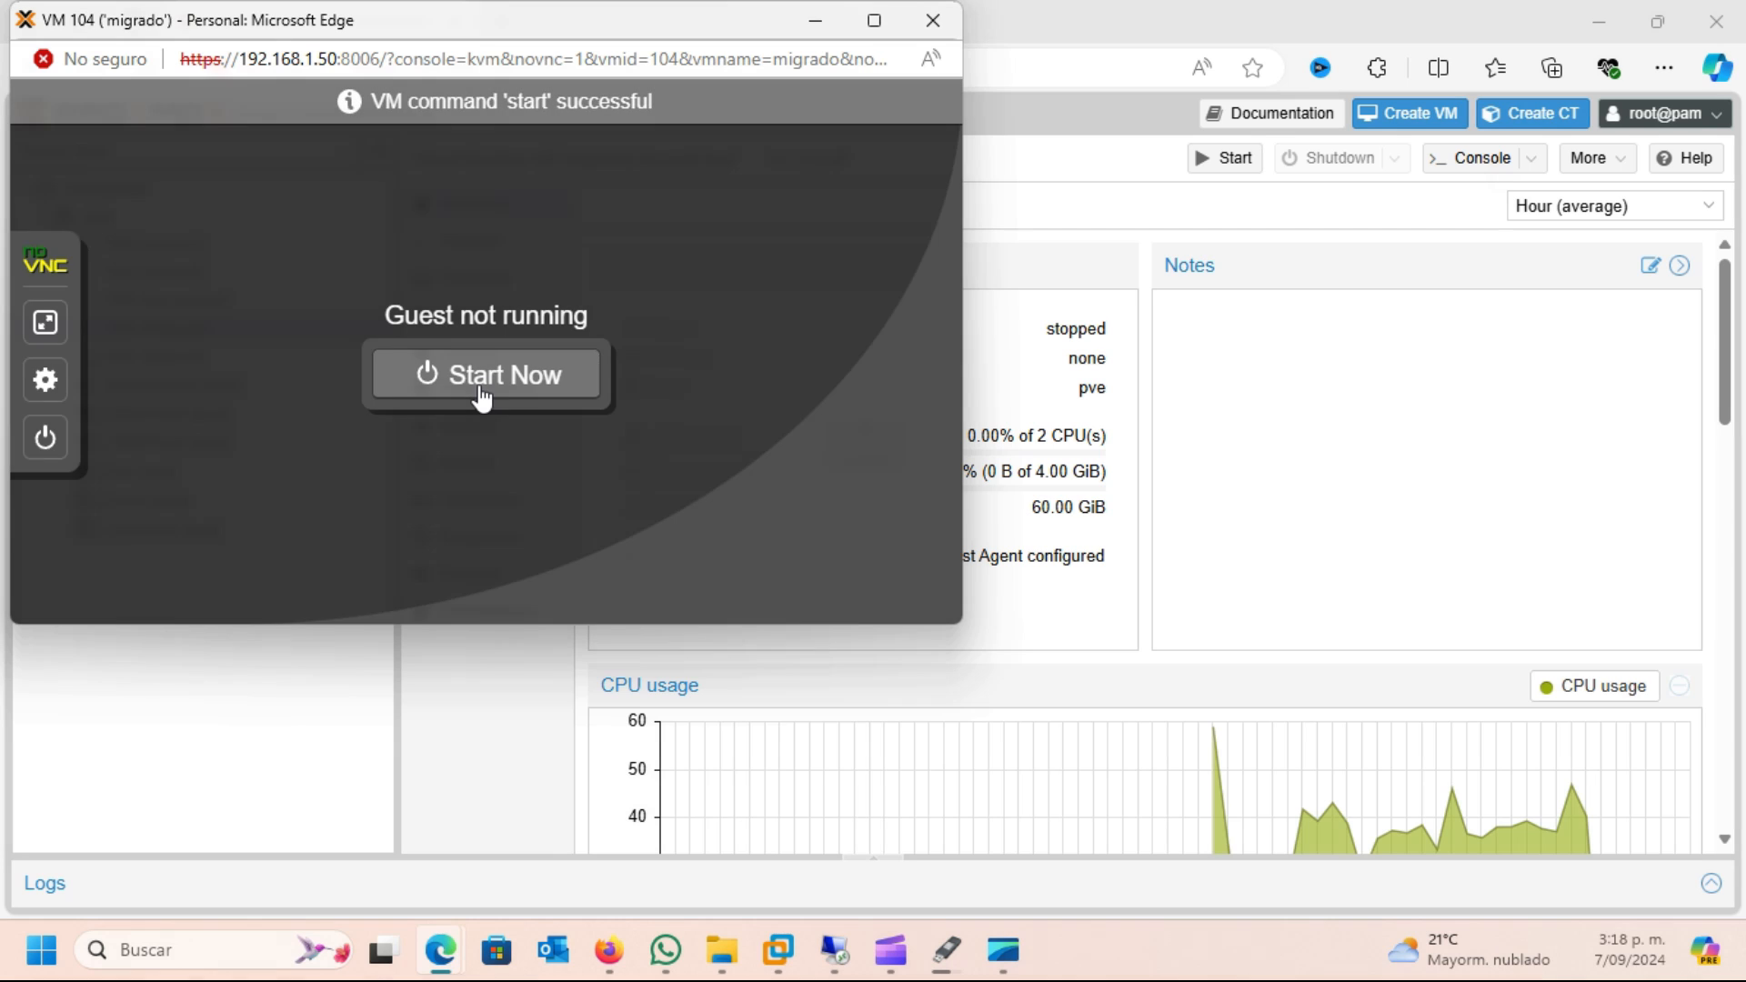
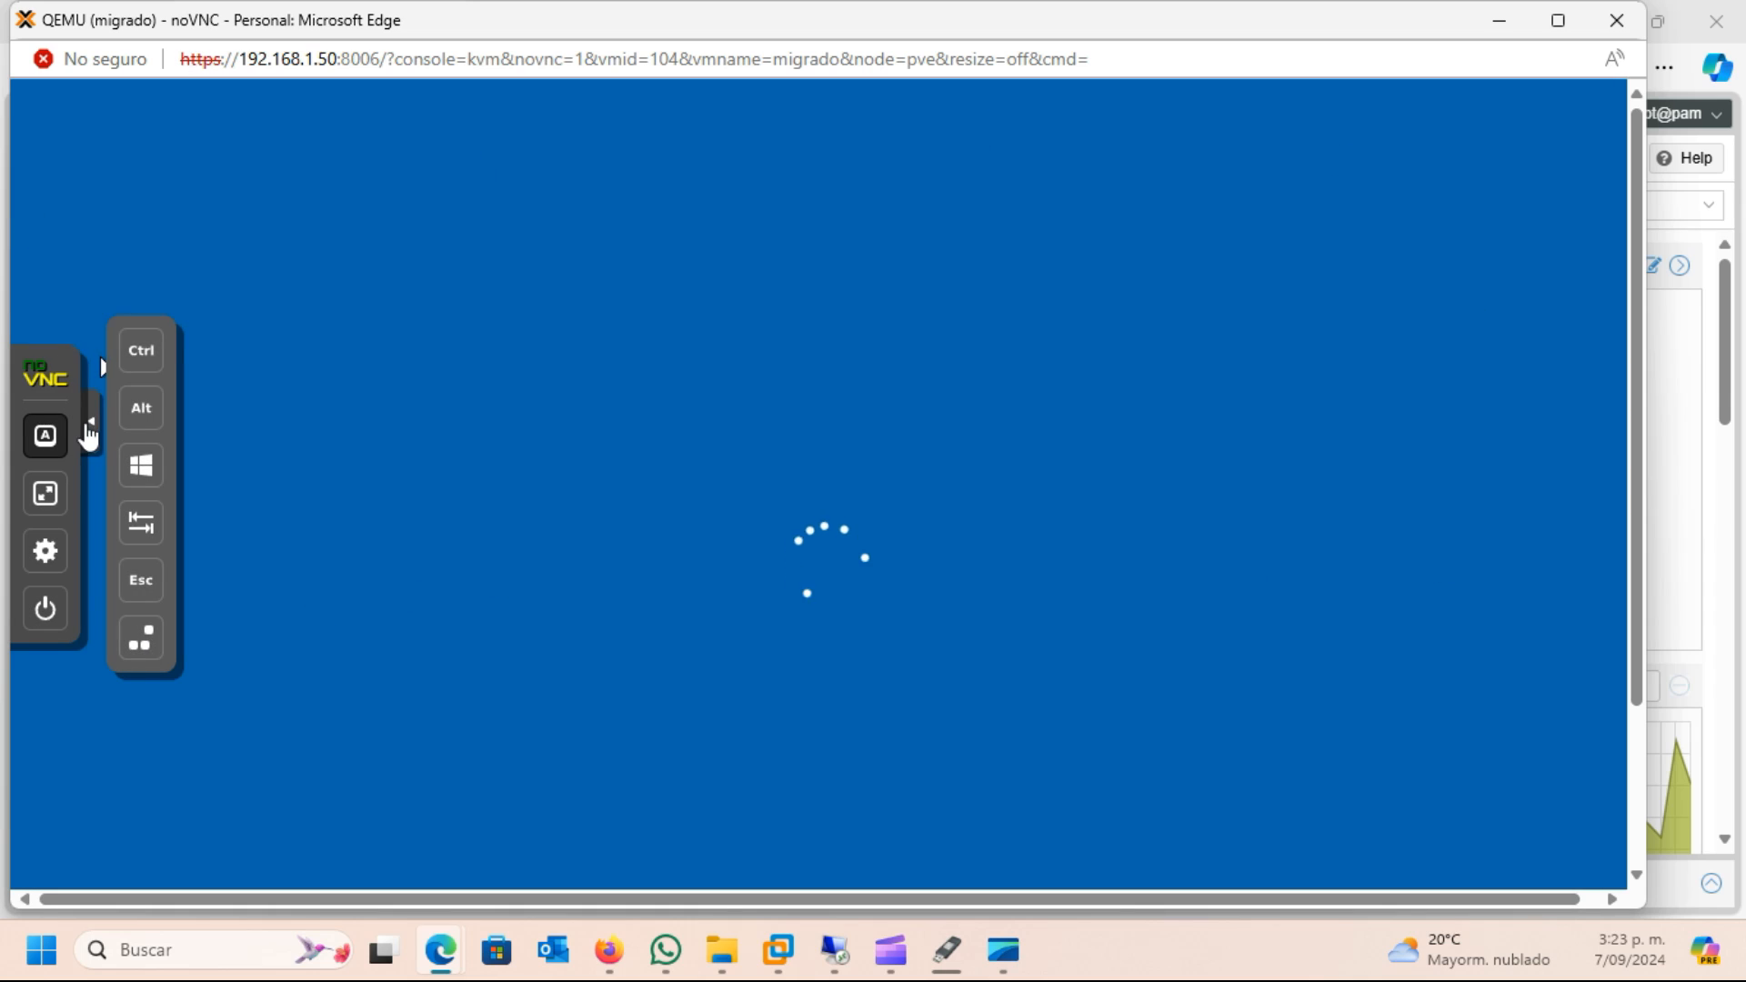
Collapse the console's control bar and sign in to the restored Windows server with the administrator account password
left_click(92, 421)
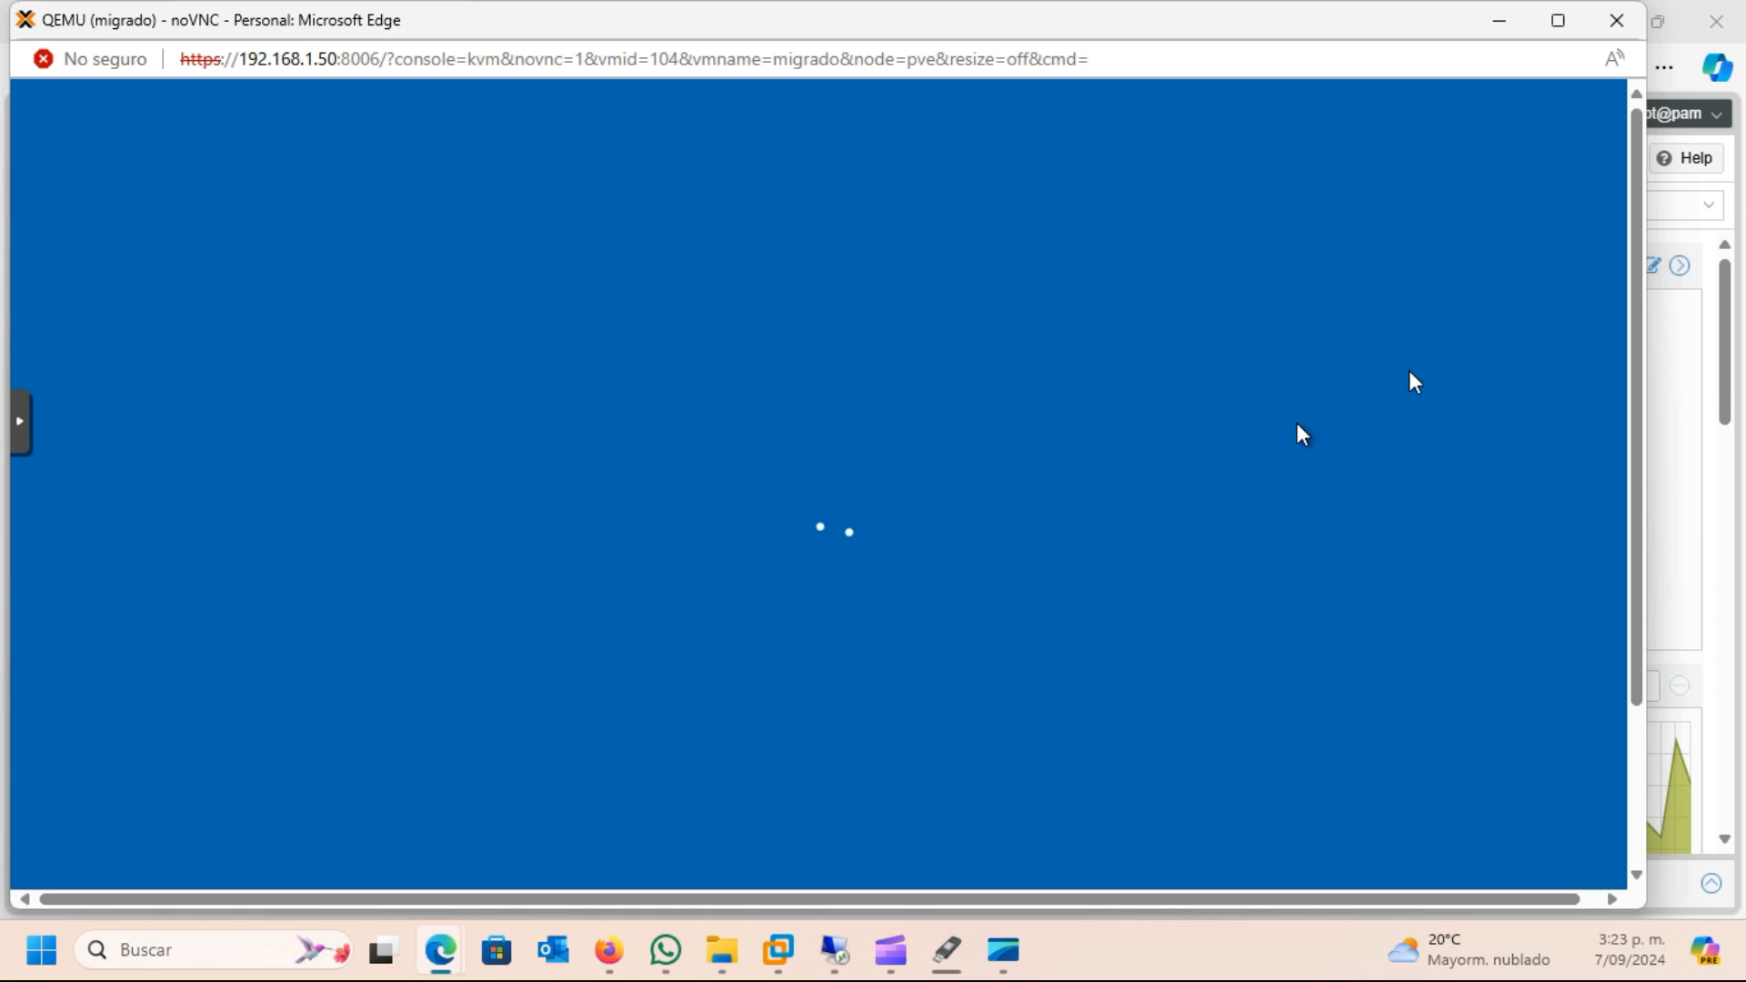
mouse_move(1635, 355)
left_mouse_down()
mouse_move(1639, 586)
mouse_move(1632, 378)
mouse_move(1609, 354)
left_mouse_up()
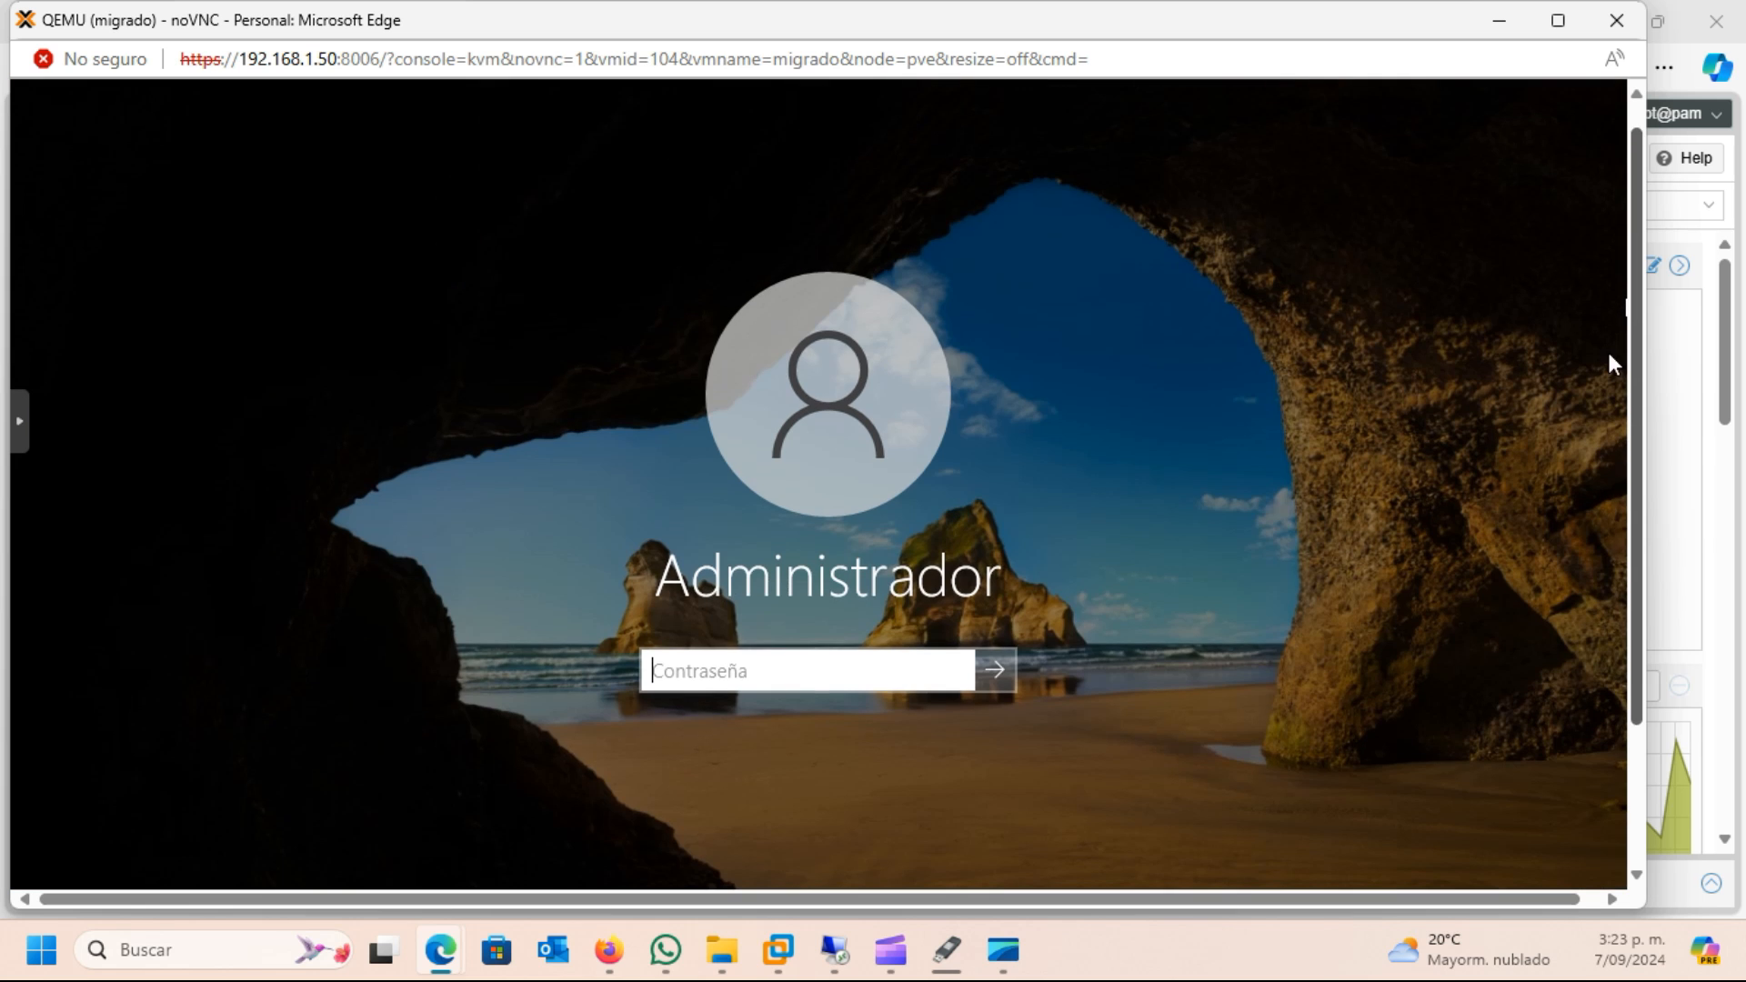
left_click(739, 662)
type("********")
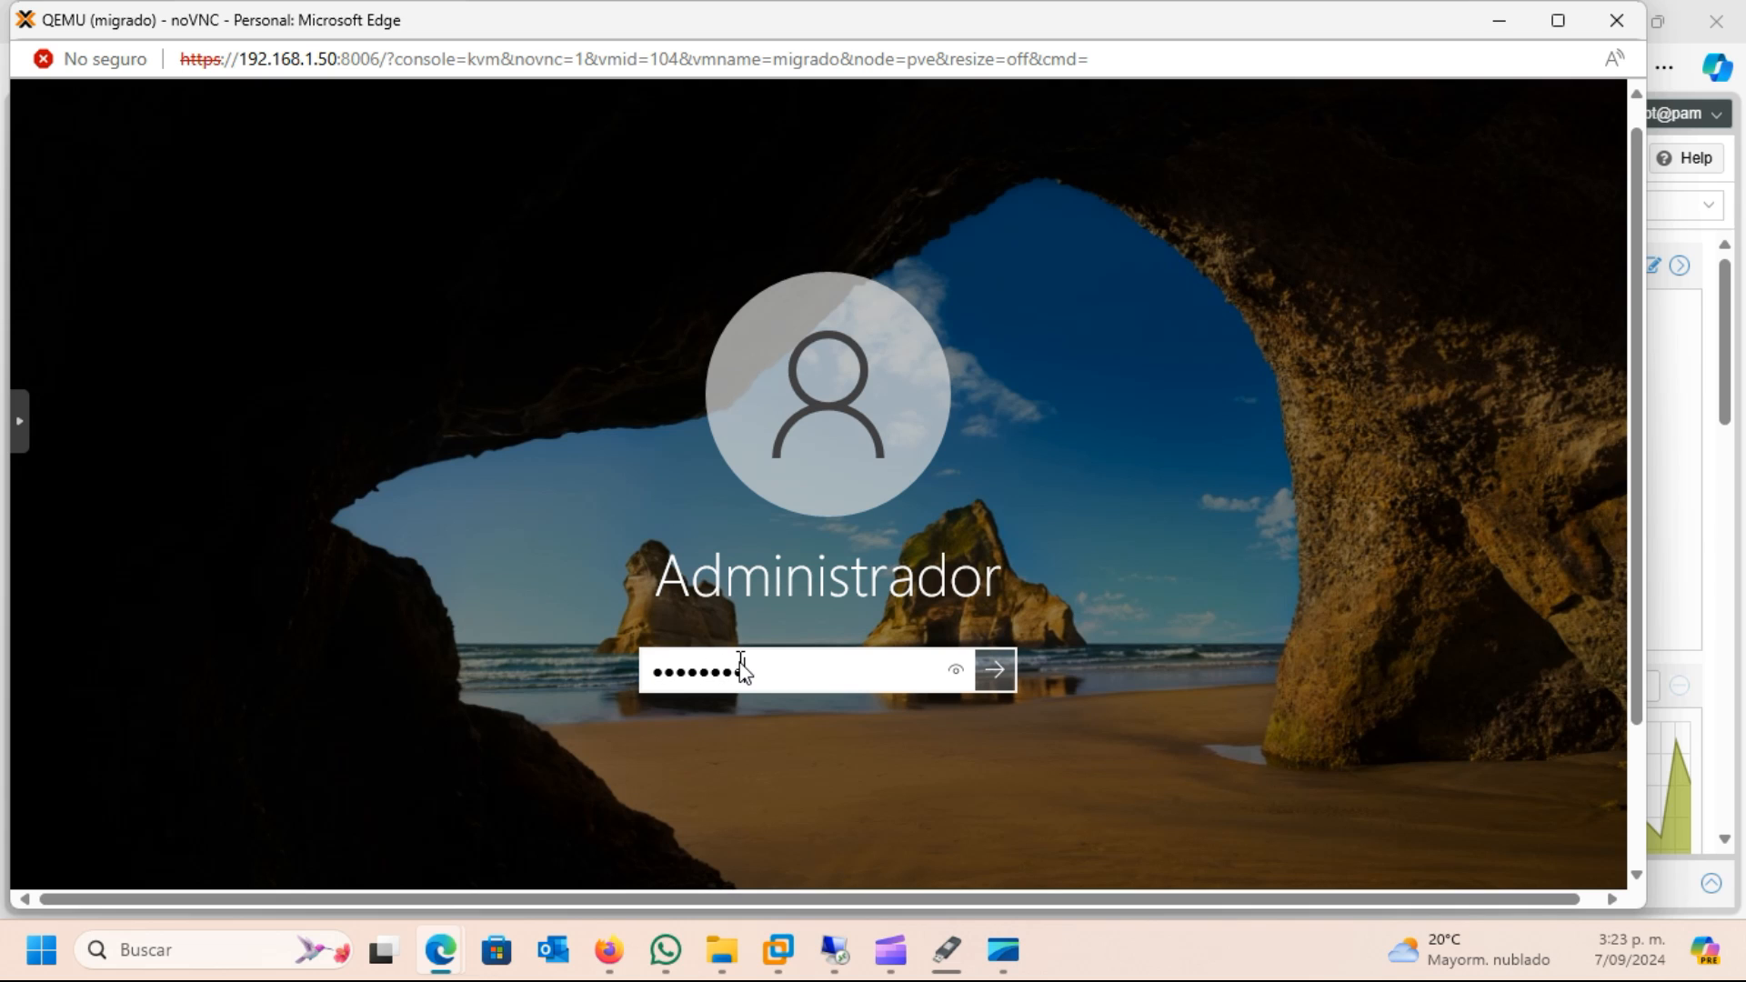
type("**")
key("Return")
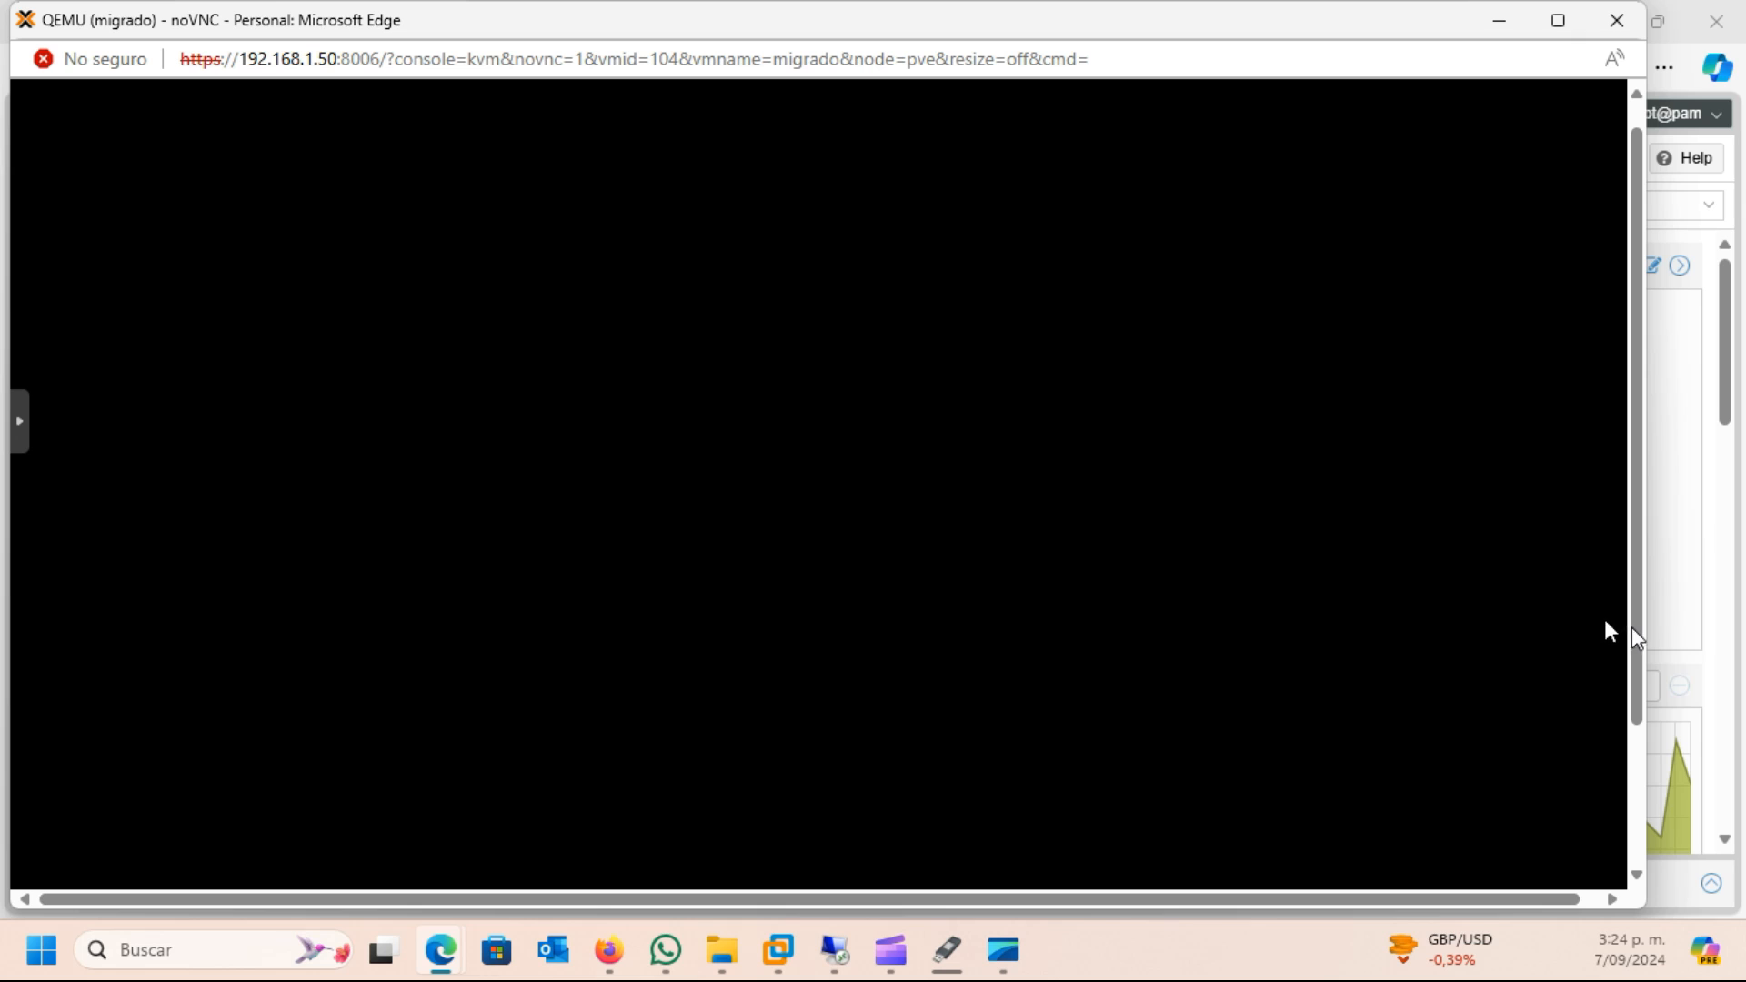
Open Device Manager in the restored Windows system and minimize its window
left_click_drag(1633, 636, 1605, 394)
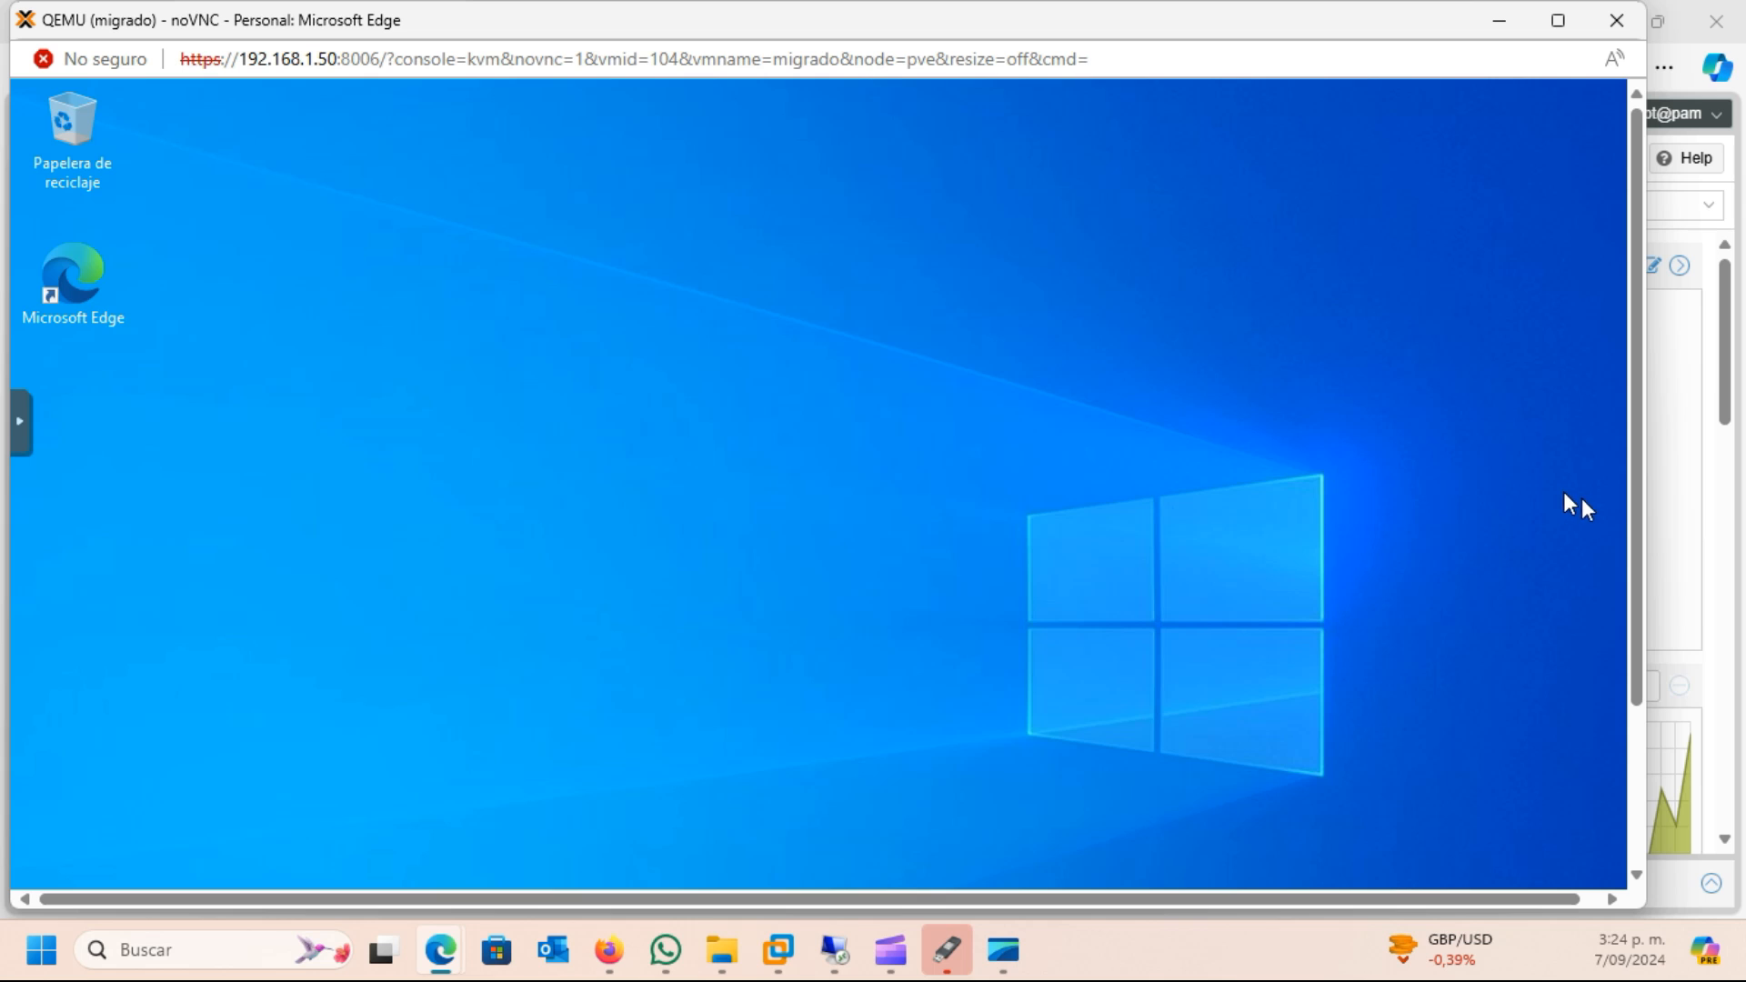
left_click_drag(1639, 531, 1596, 767)
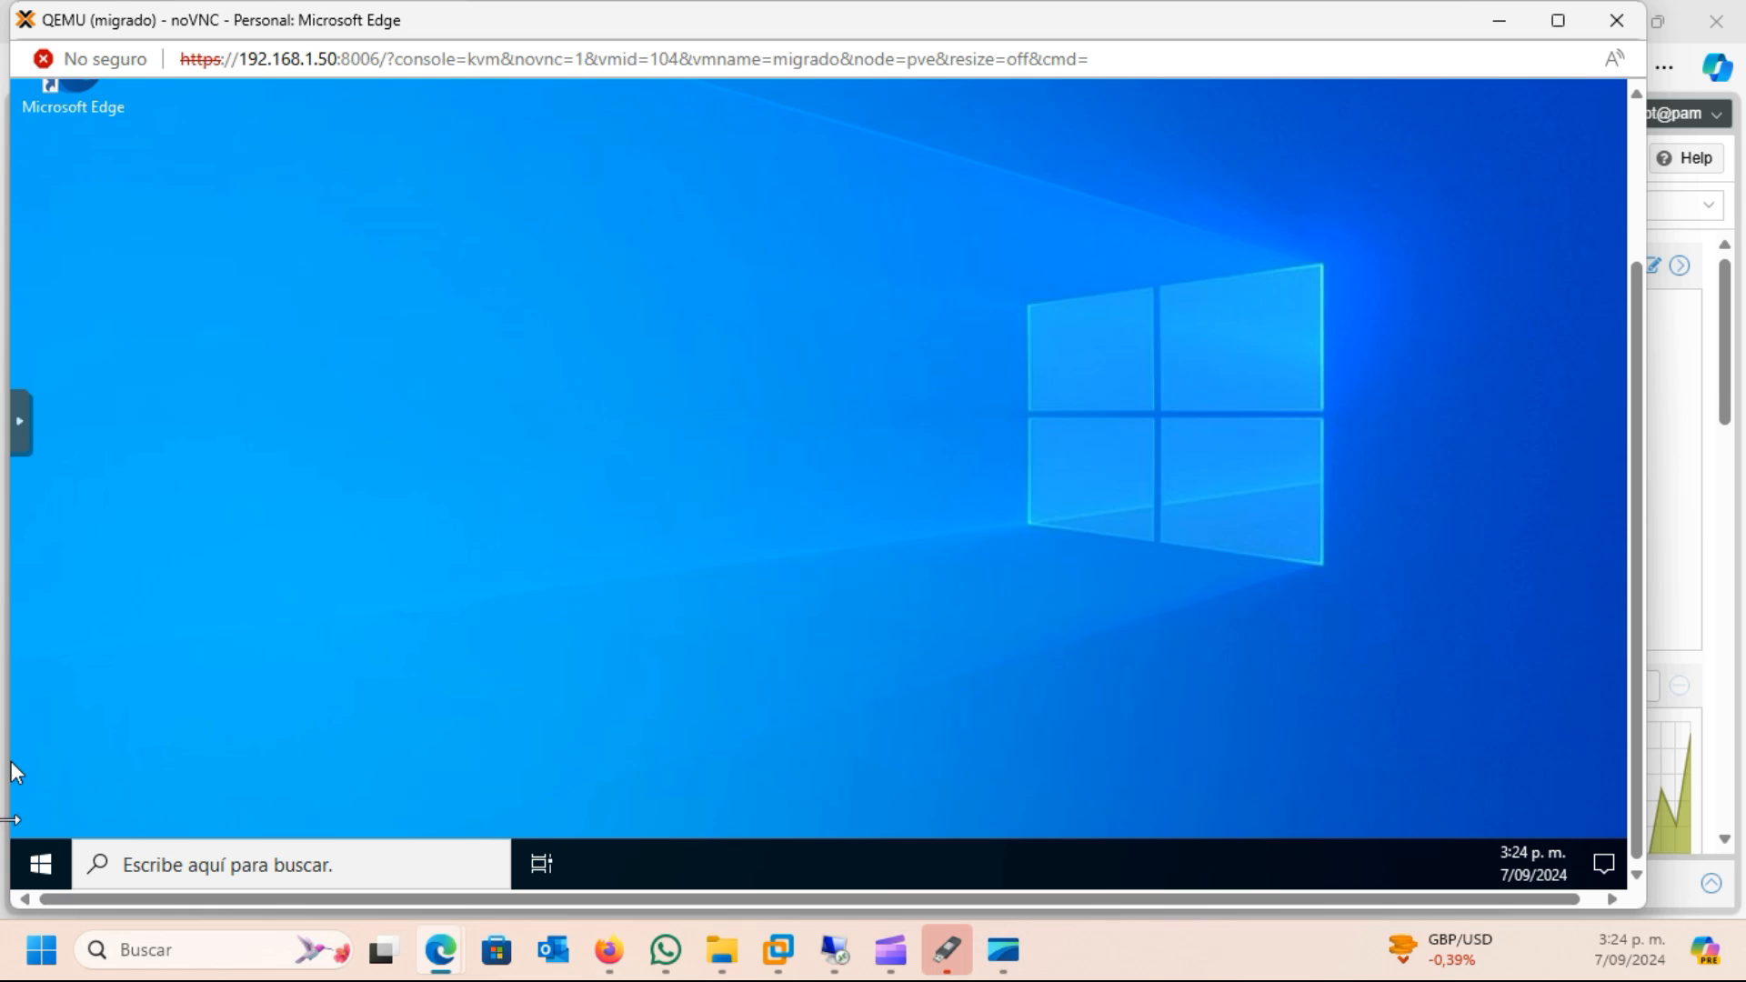
right_click(52, 853)
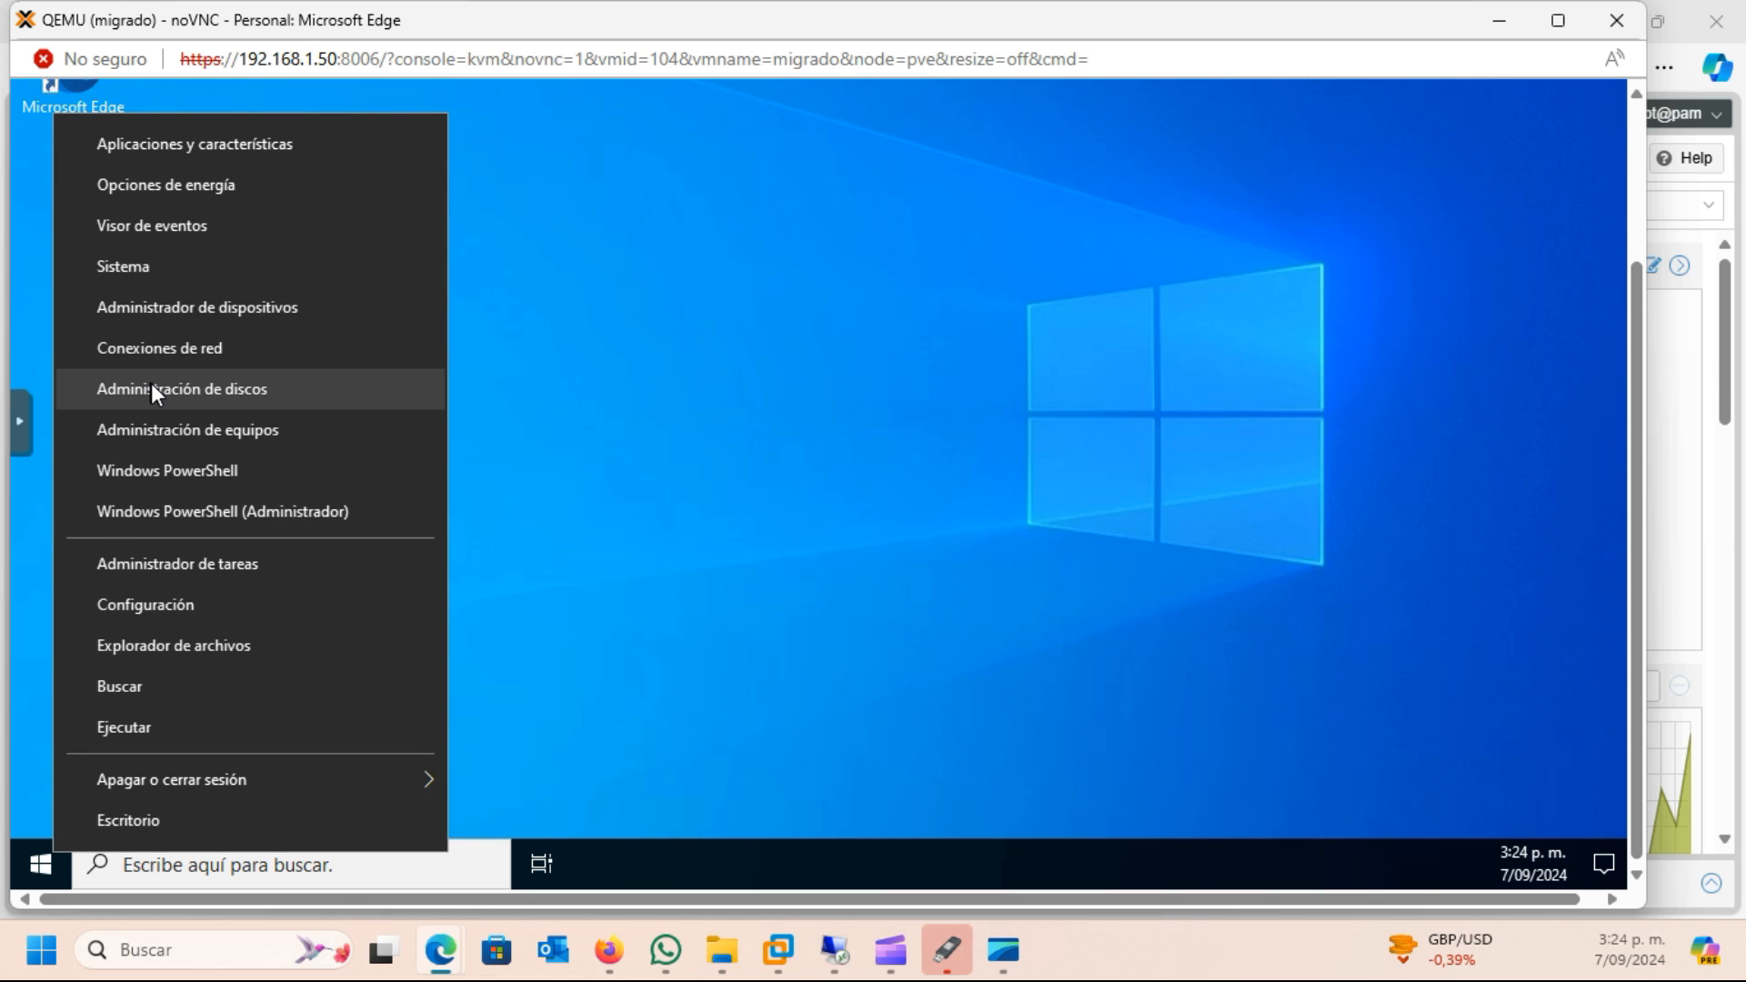
left_click(273, 323)
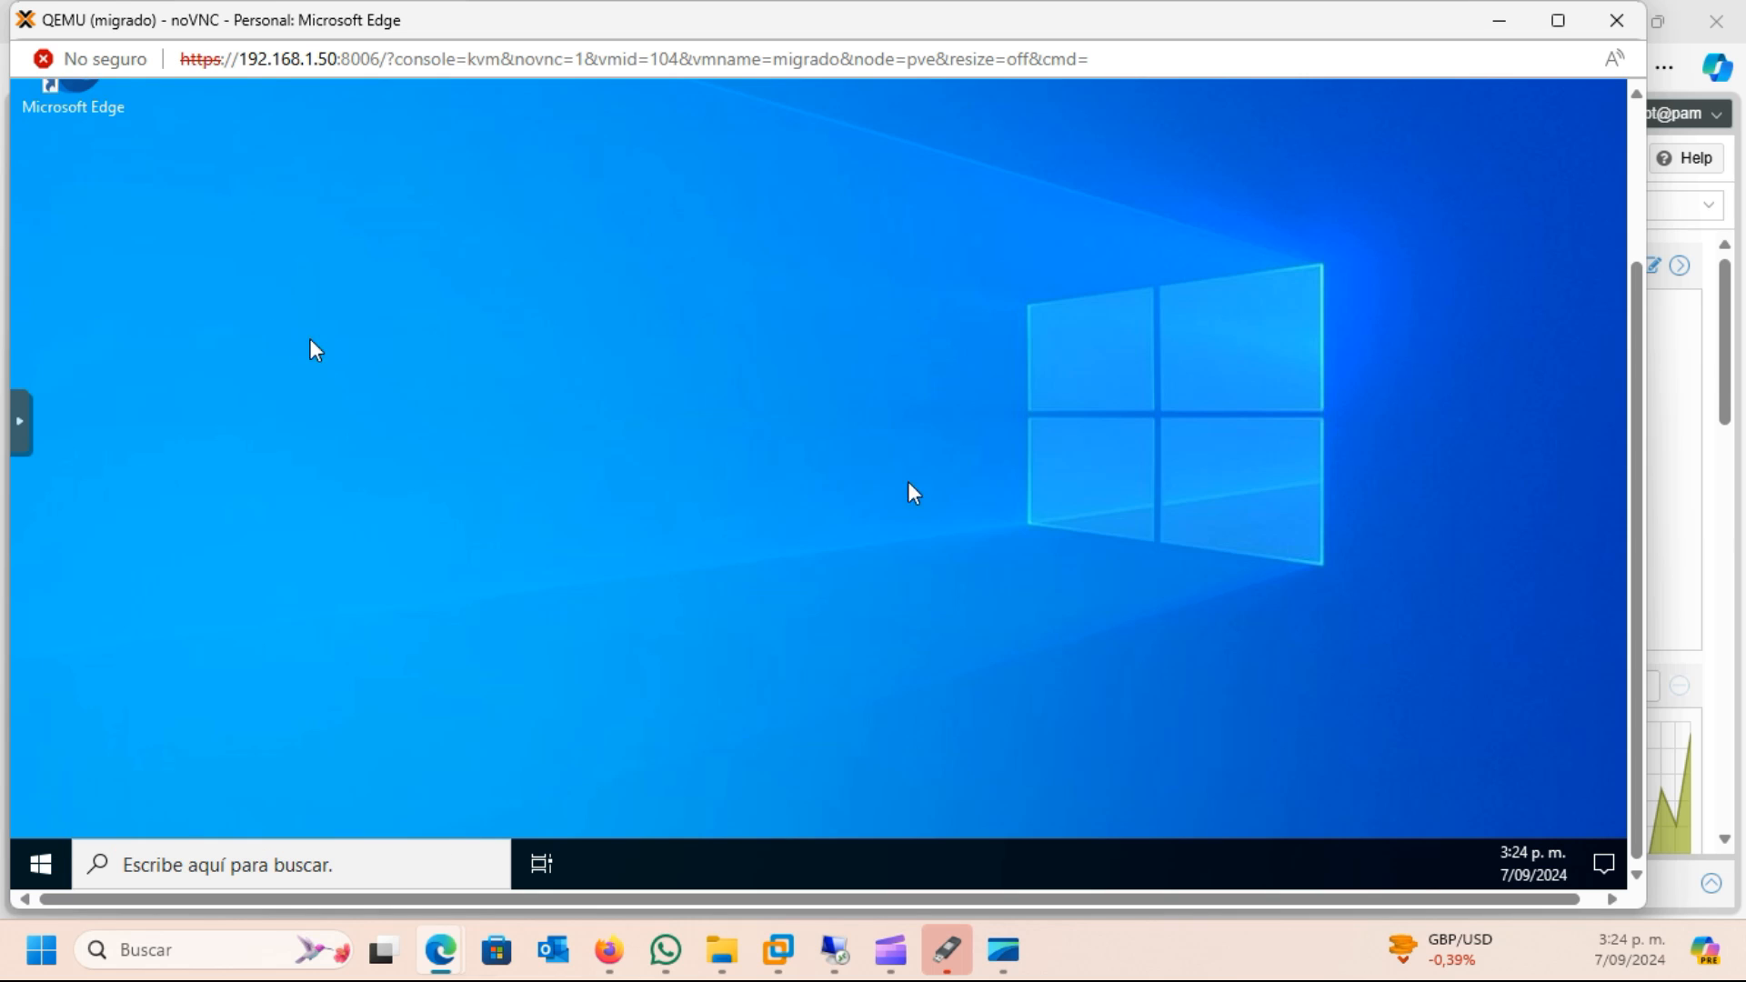
left_click_drag(1633, 536, 1635, 342)
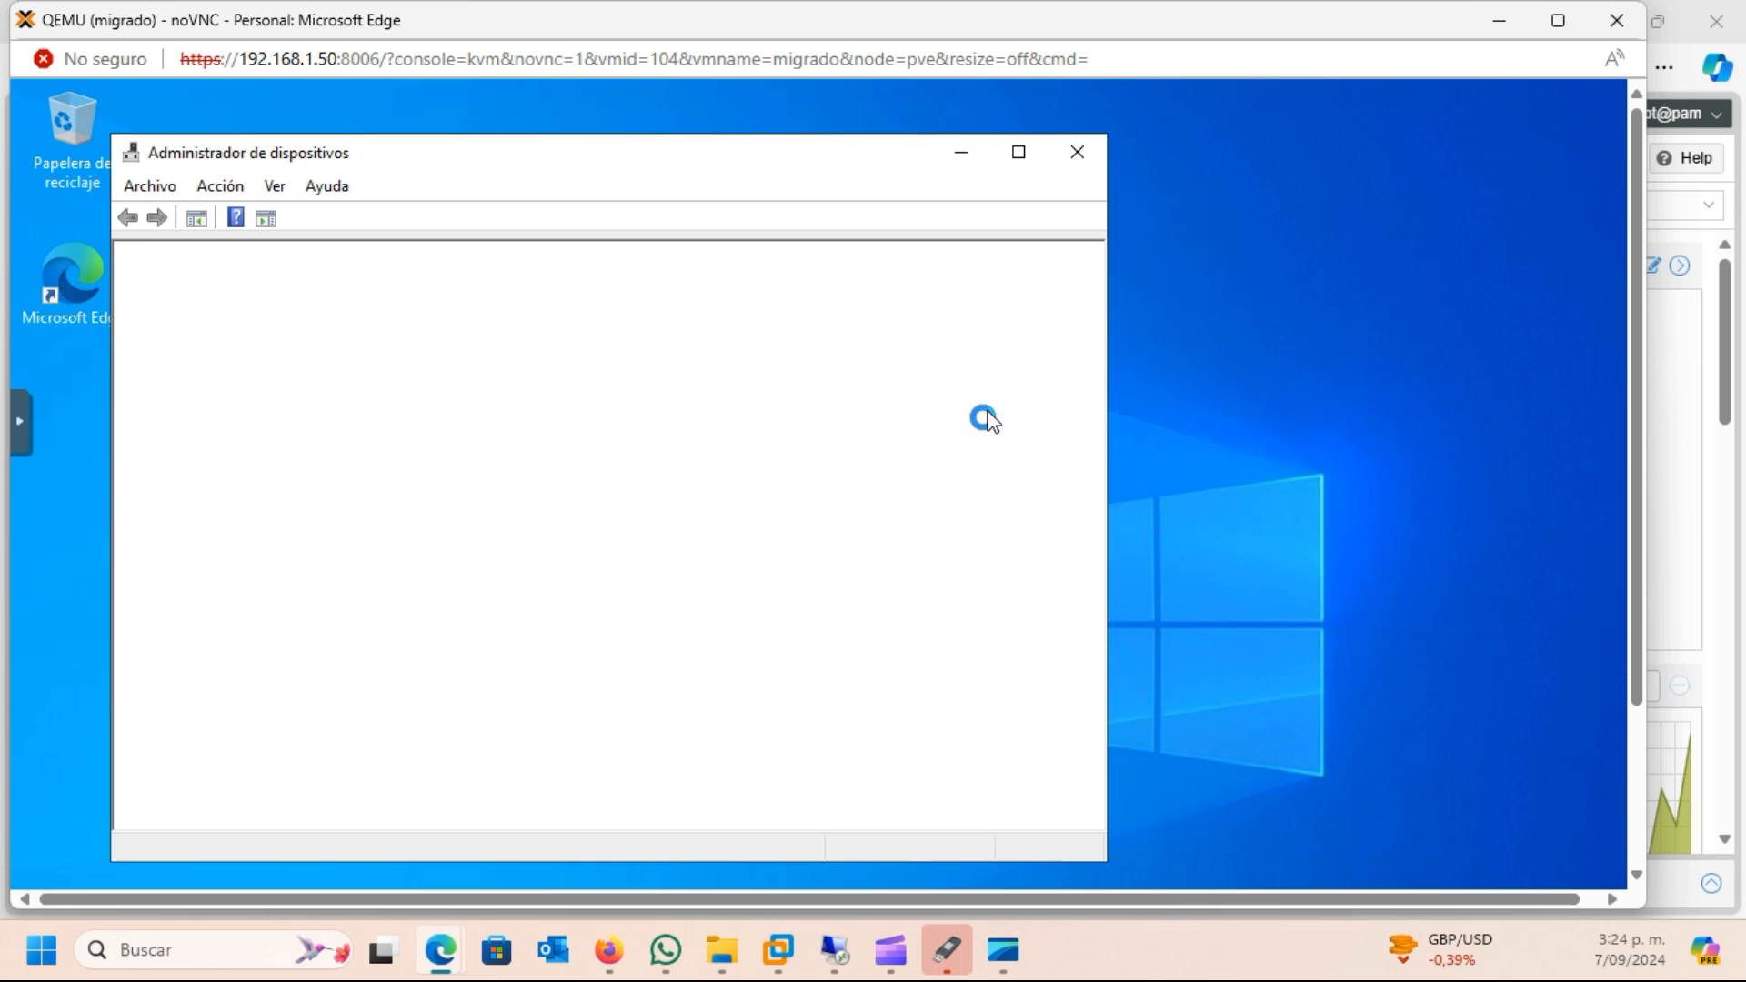
left_click(968, 165)
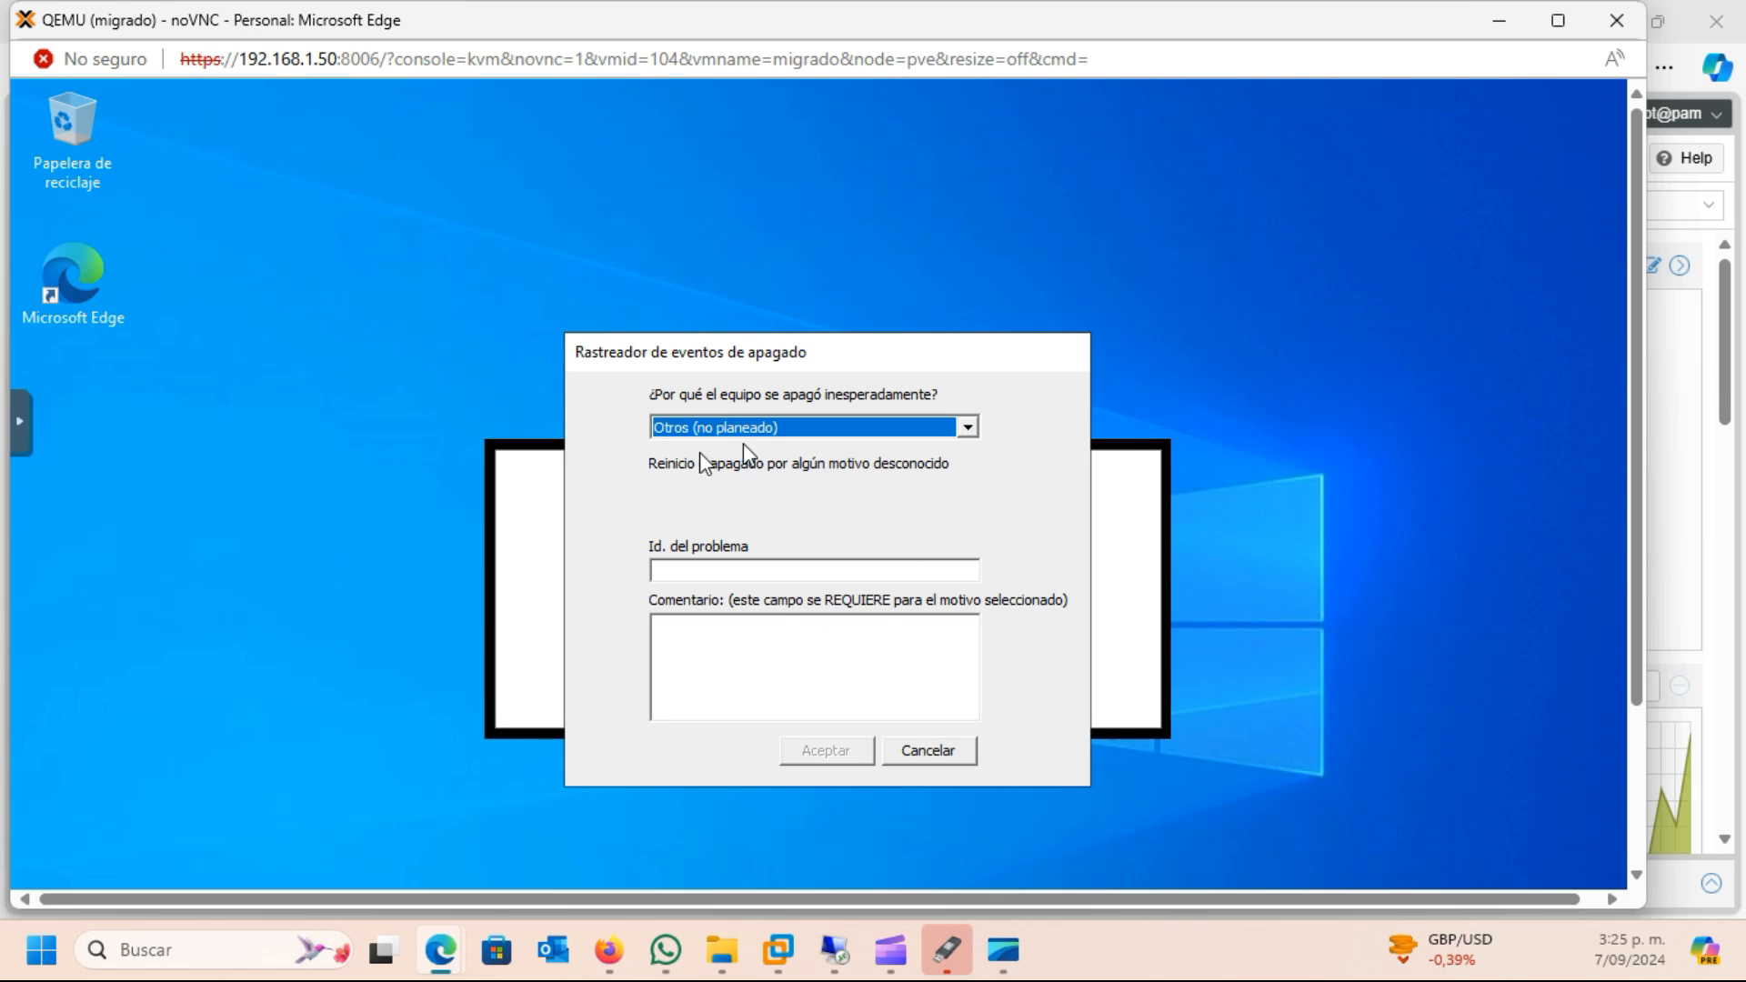
Submit the unexpected shutdown report with reason Otros (no planeado) and the comment "Migracion a proxmox"
left_click(767, 429)
left_click(766, 426)
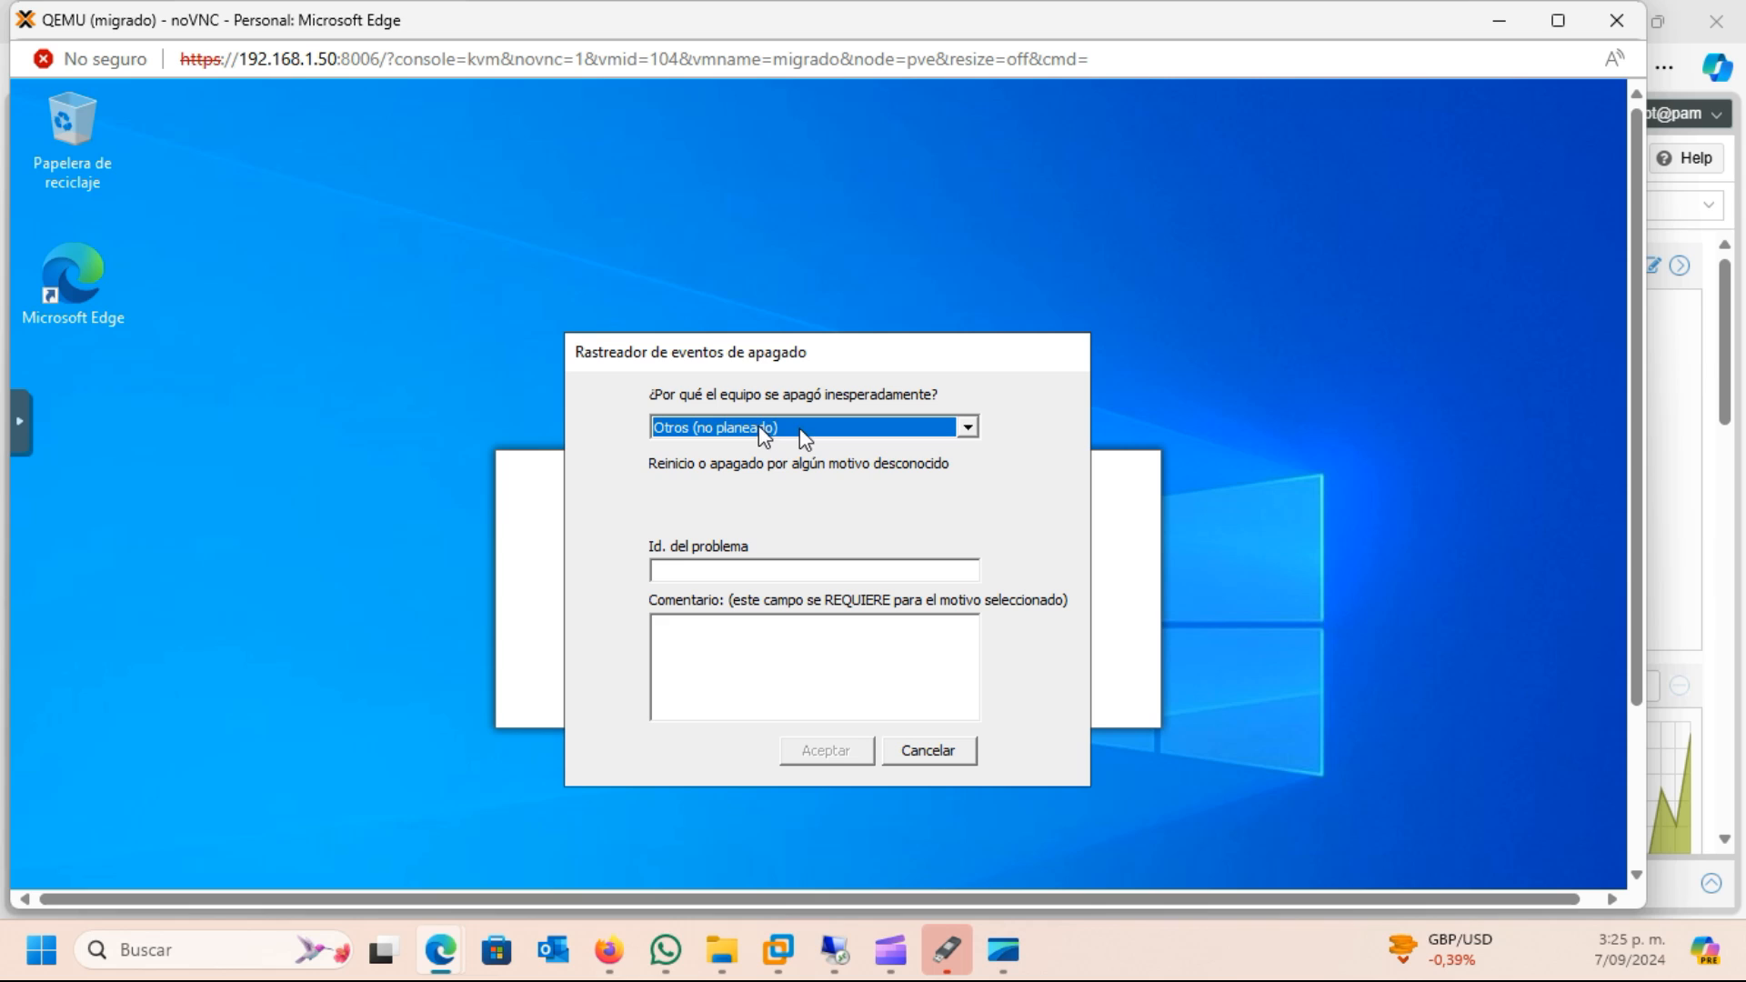
left_click(800, 428)
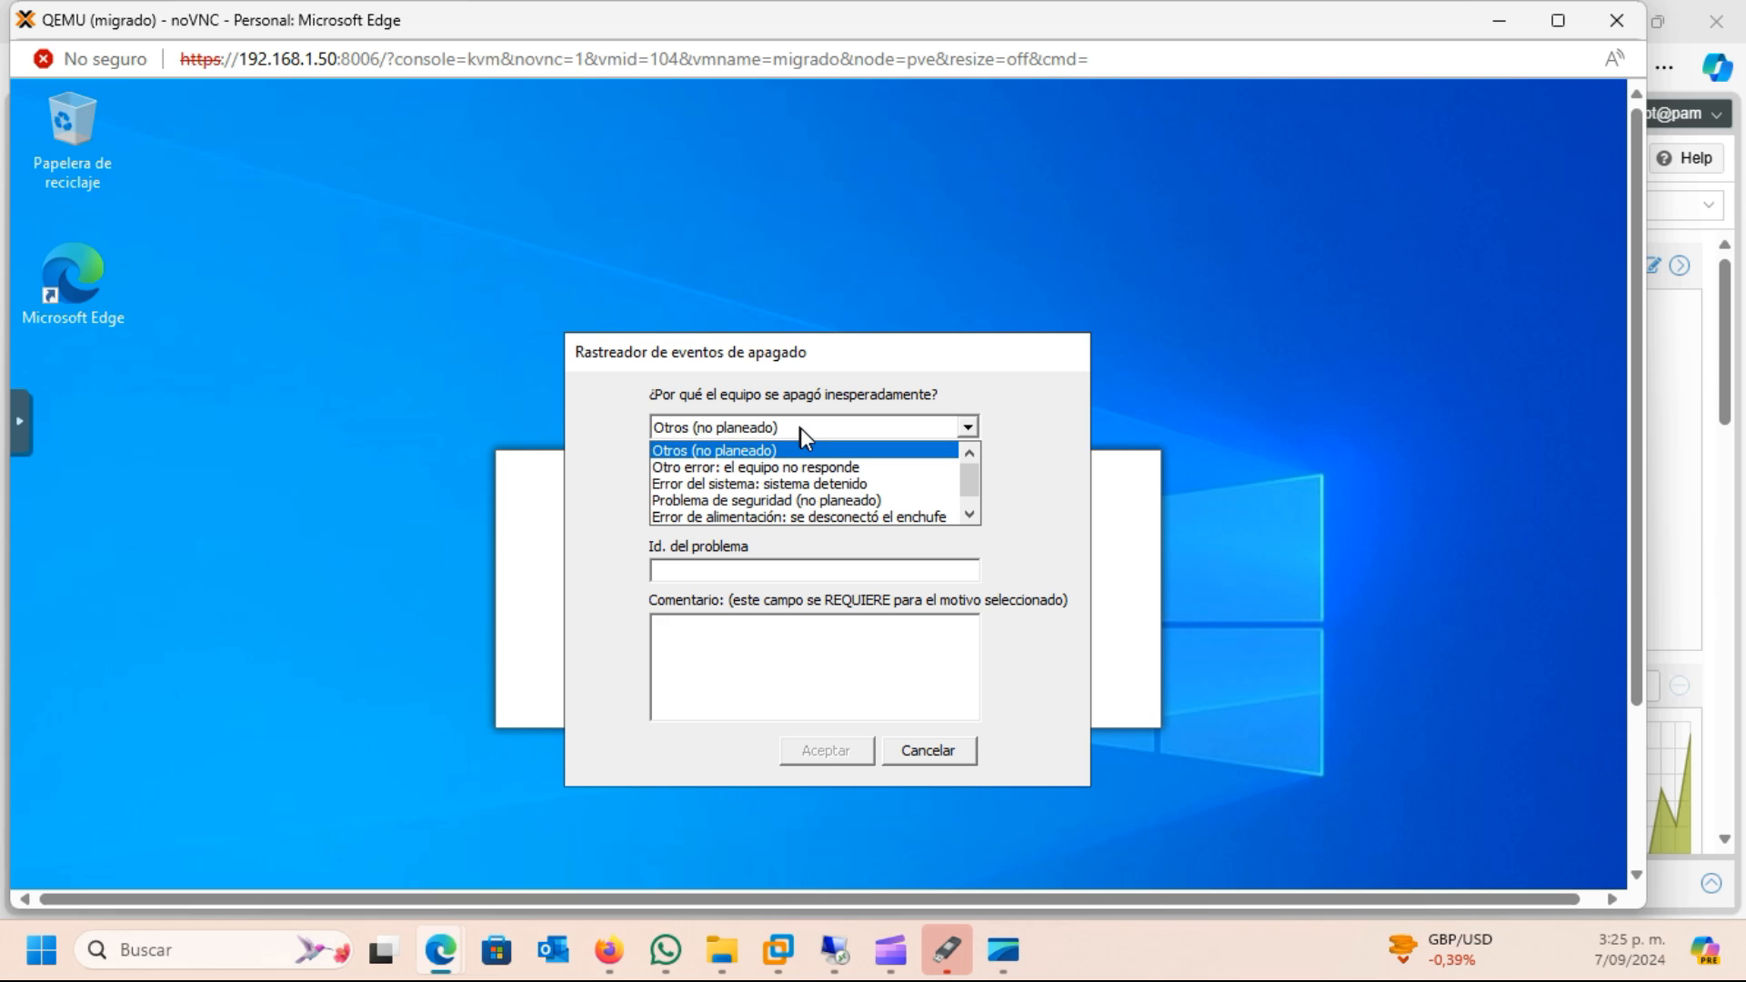
left_click(800, 427)
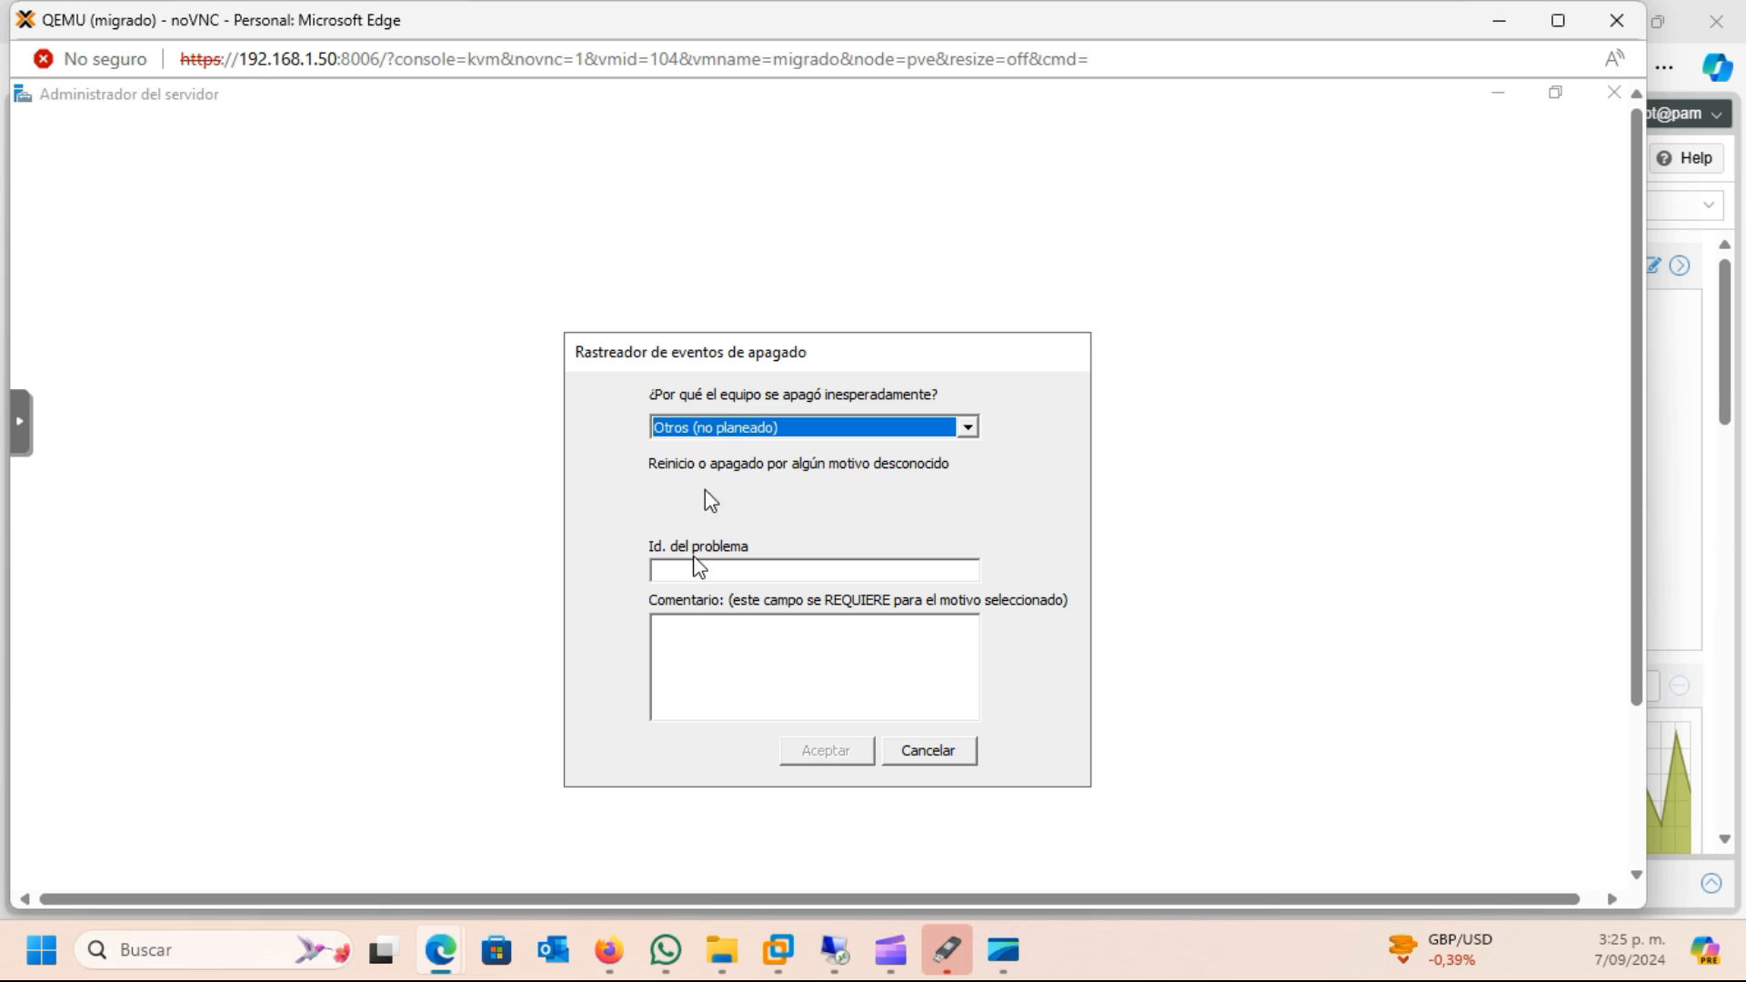
left_click(683, 642)
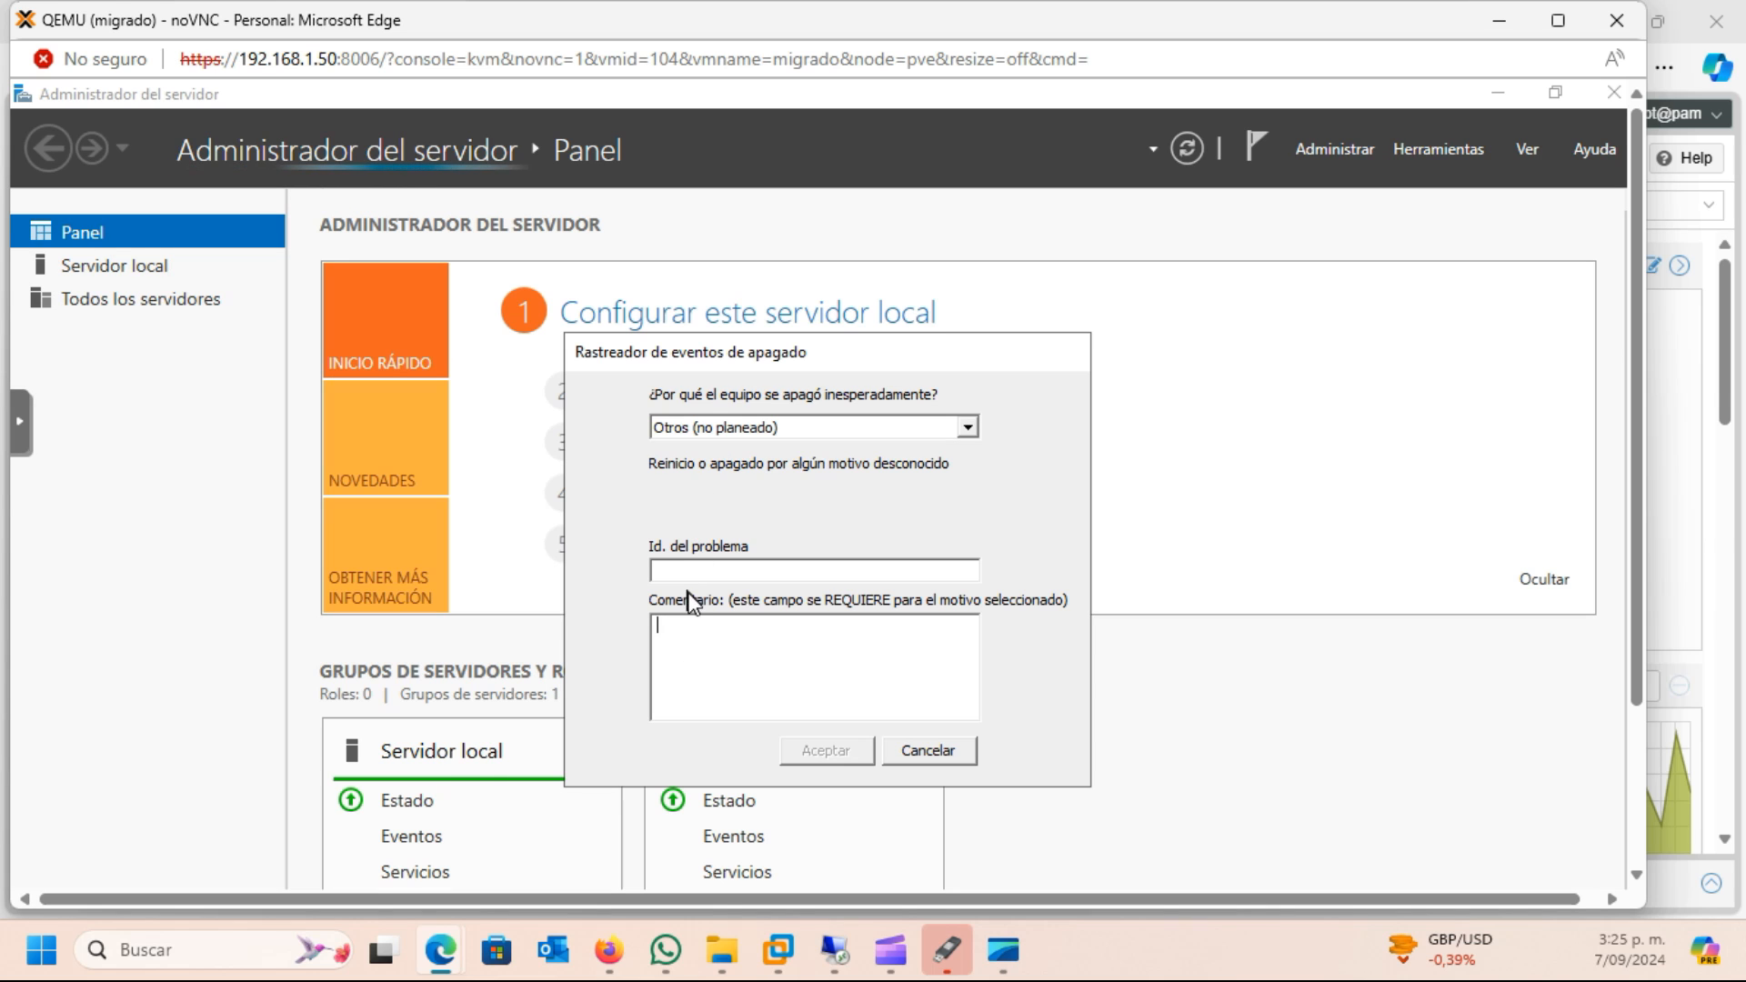
type("Migracion a ")
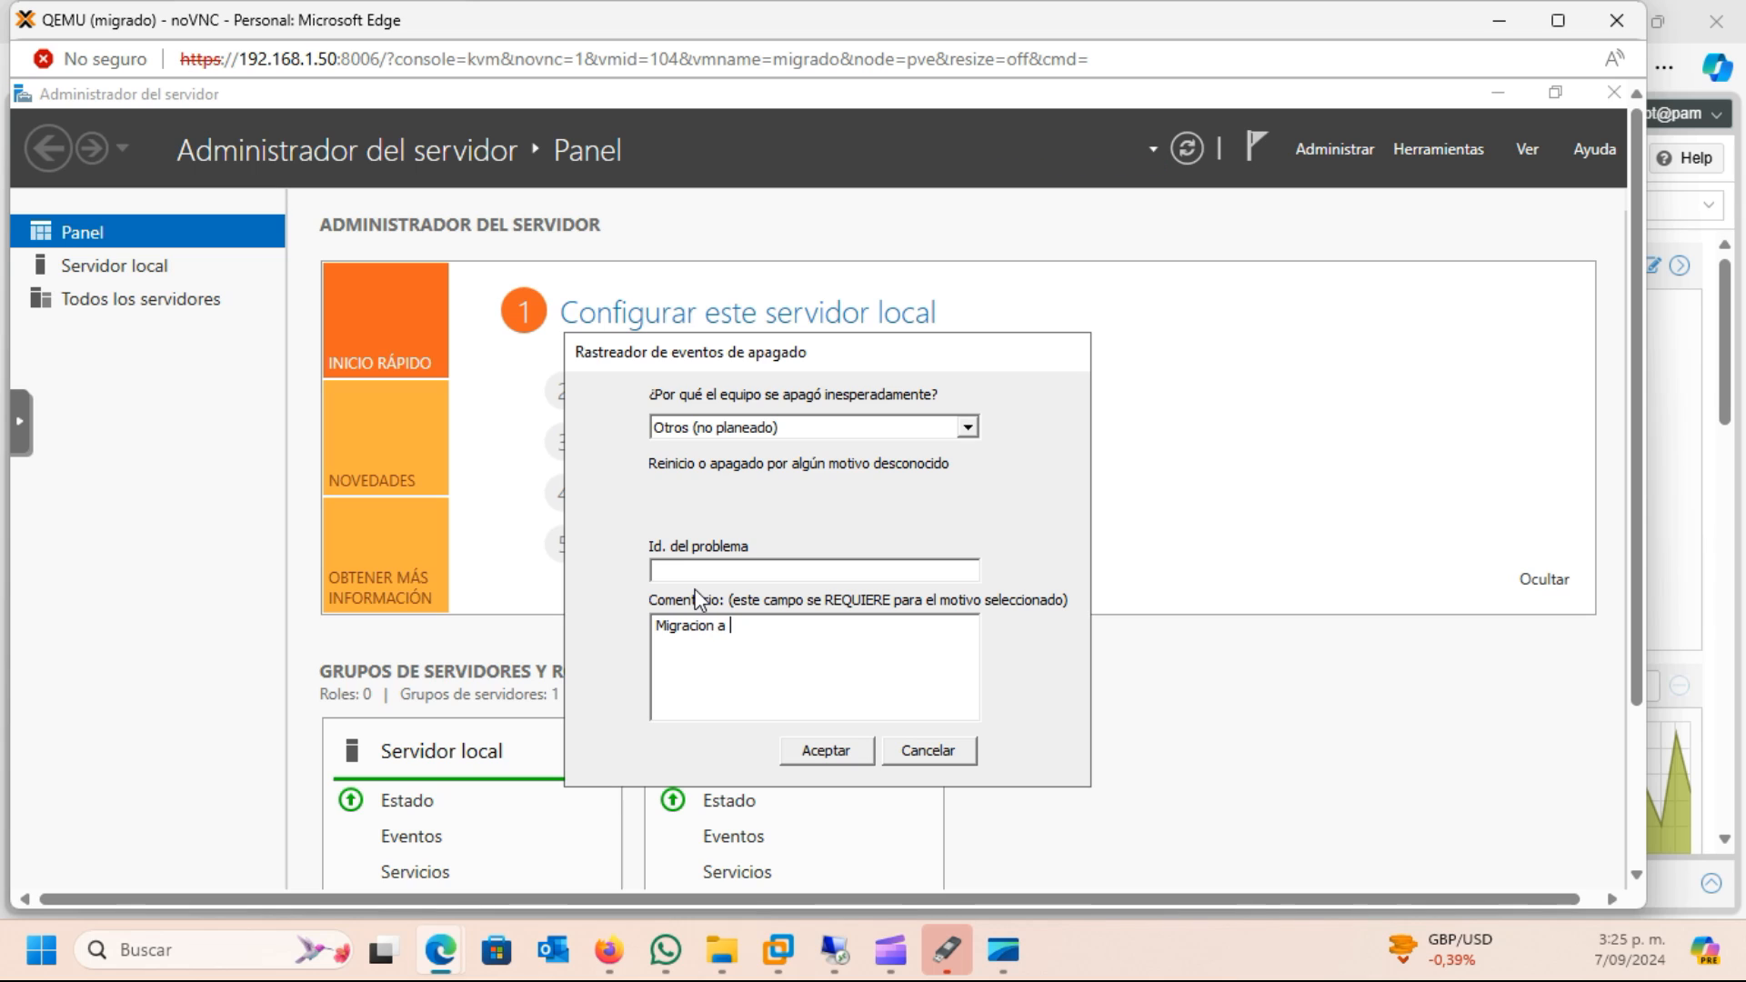
type("proxmox")
left_click(838, 751)
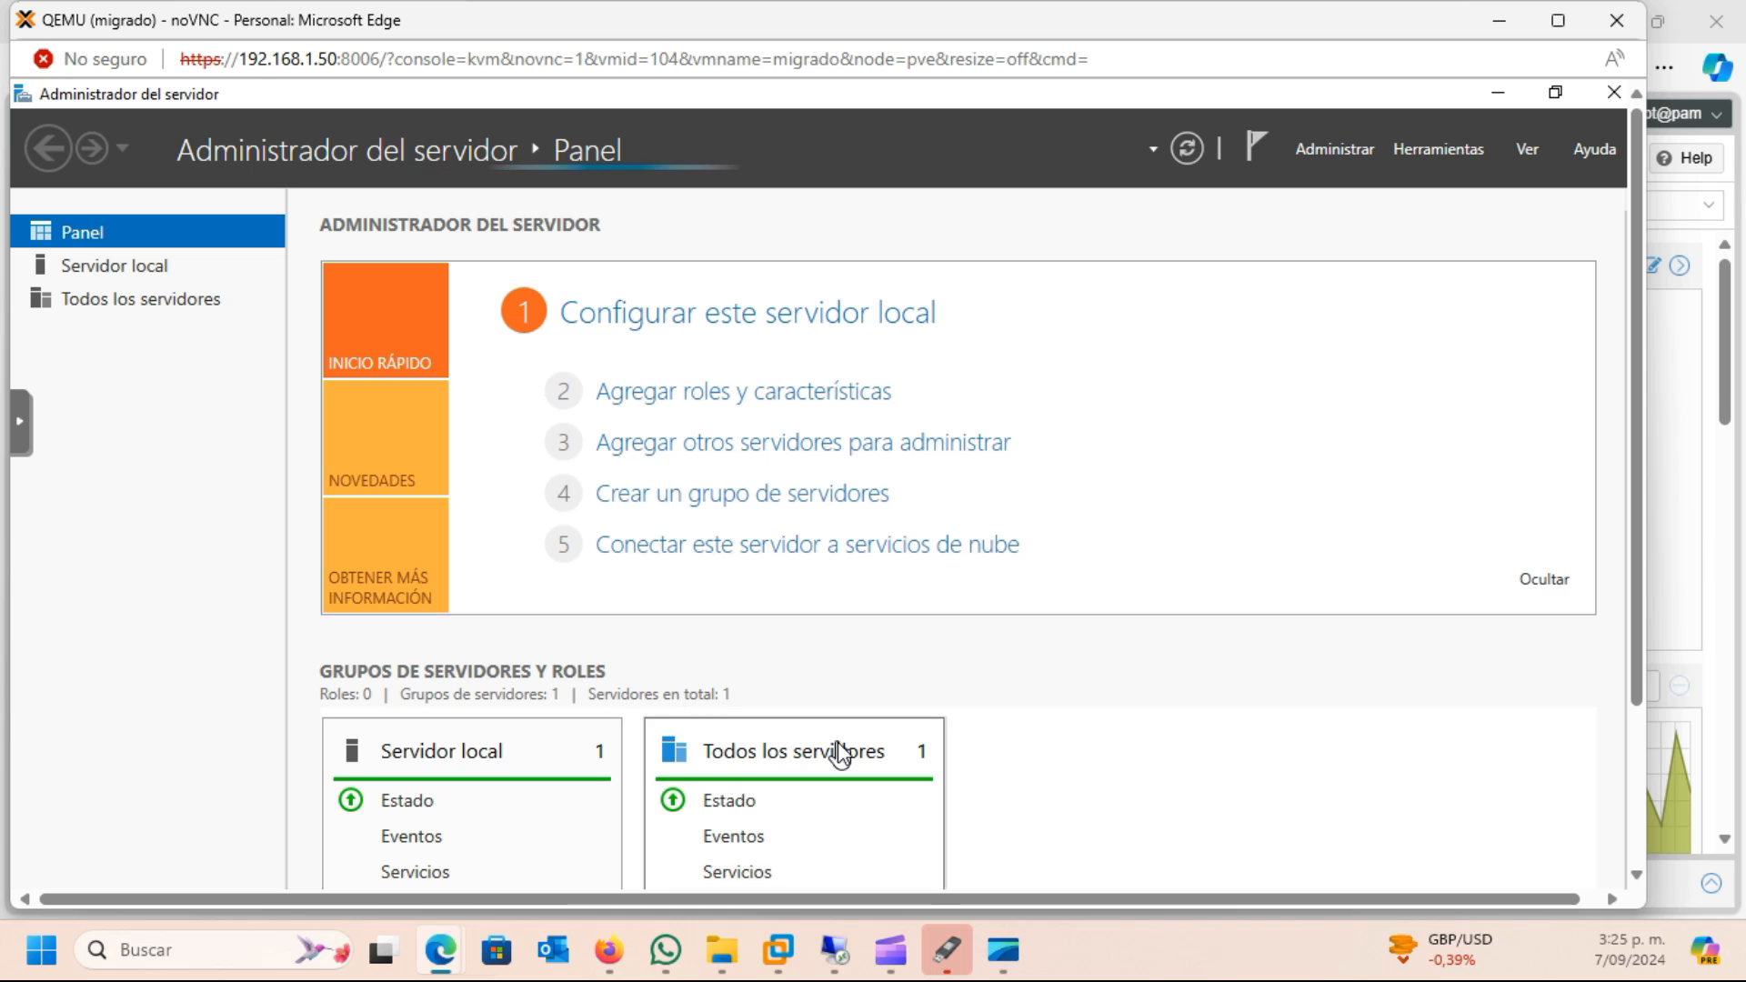
Close Server Manager and bring the minimized Device Manager window back into view
left_click(1615, 94)
left_click_drag(1637, 344, 1636, 608)
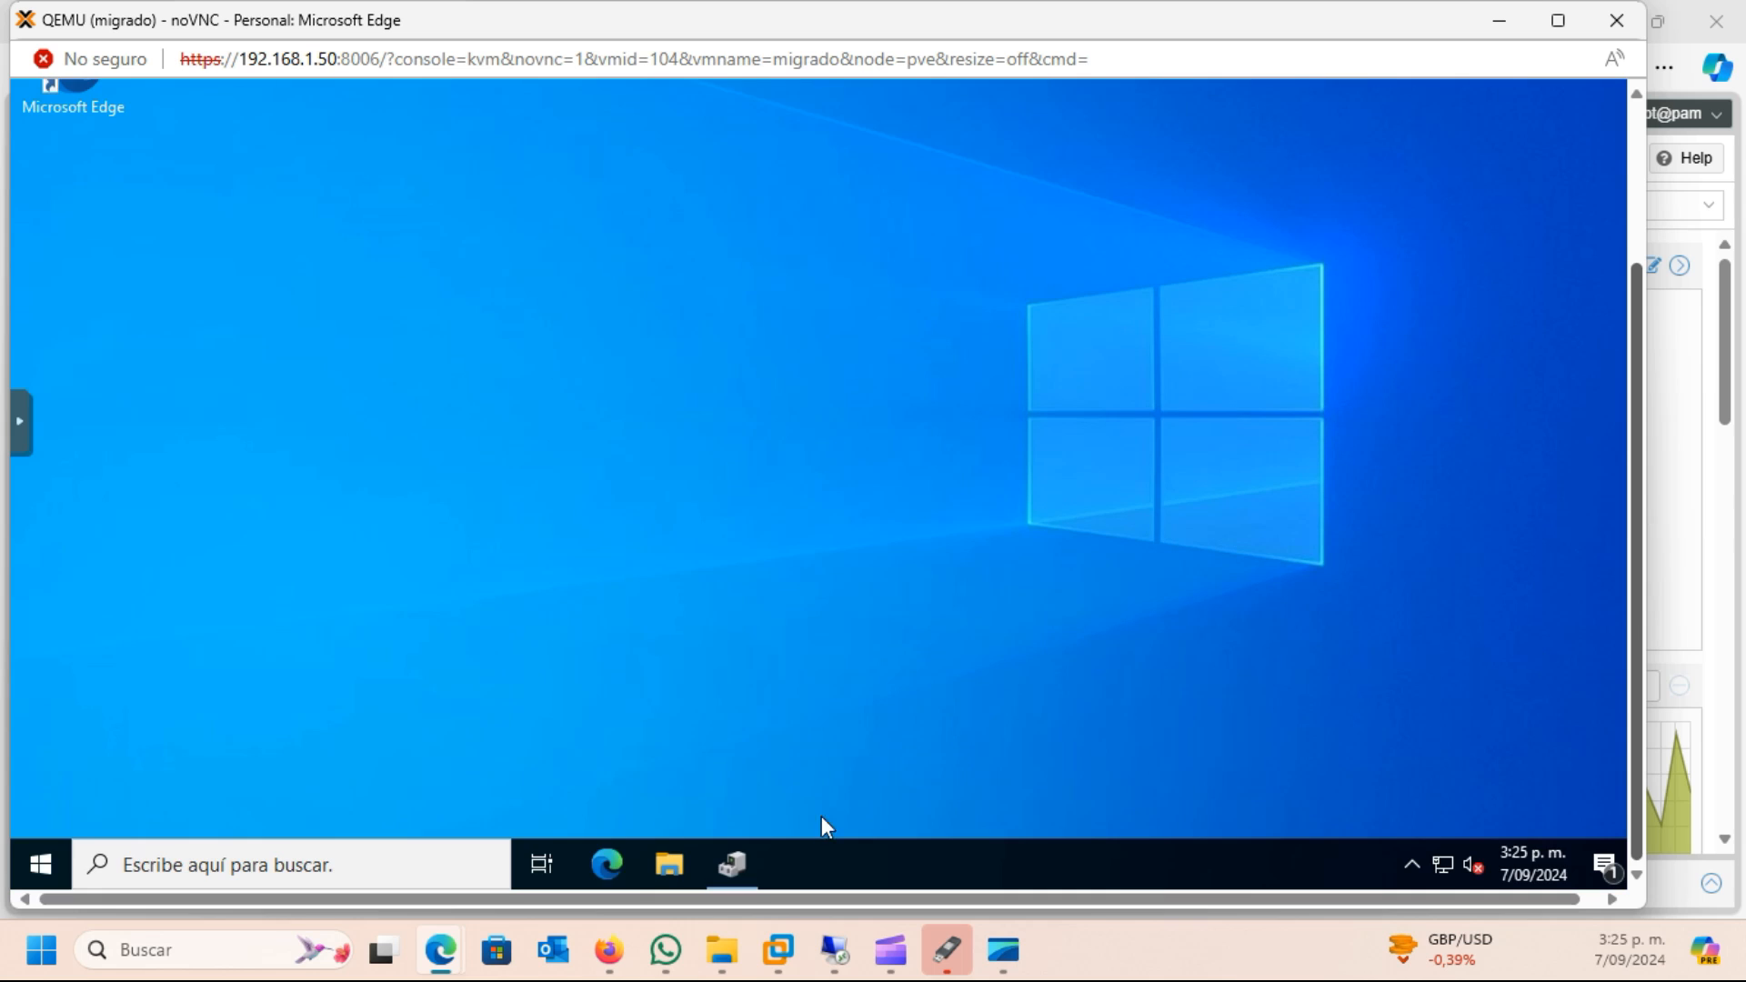
left_click(731, 862)
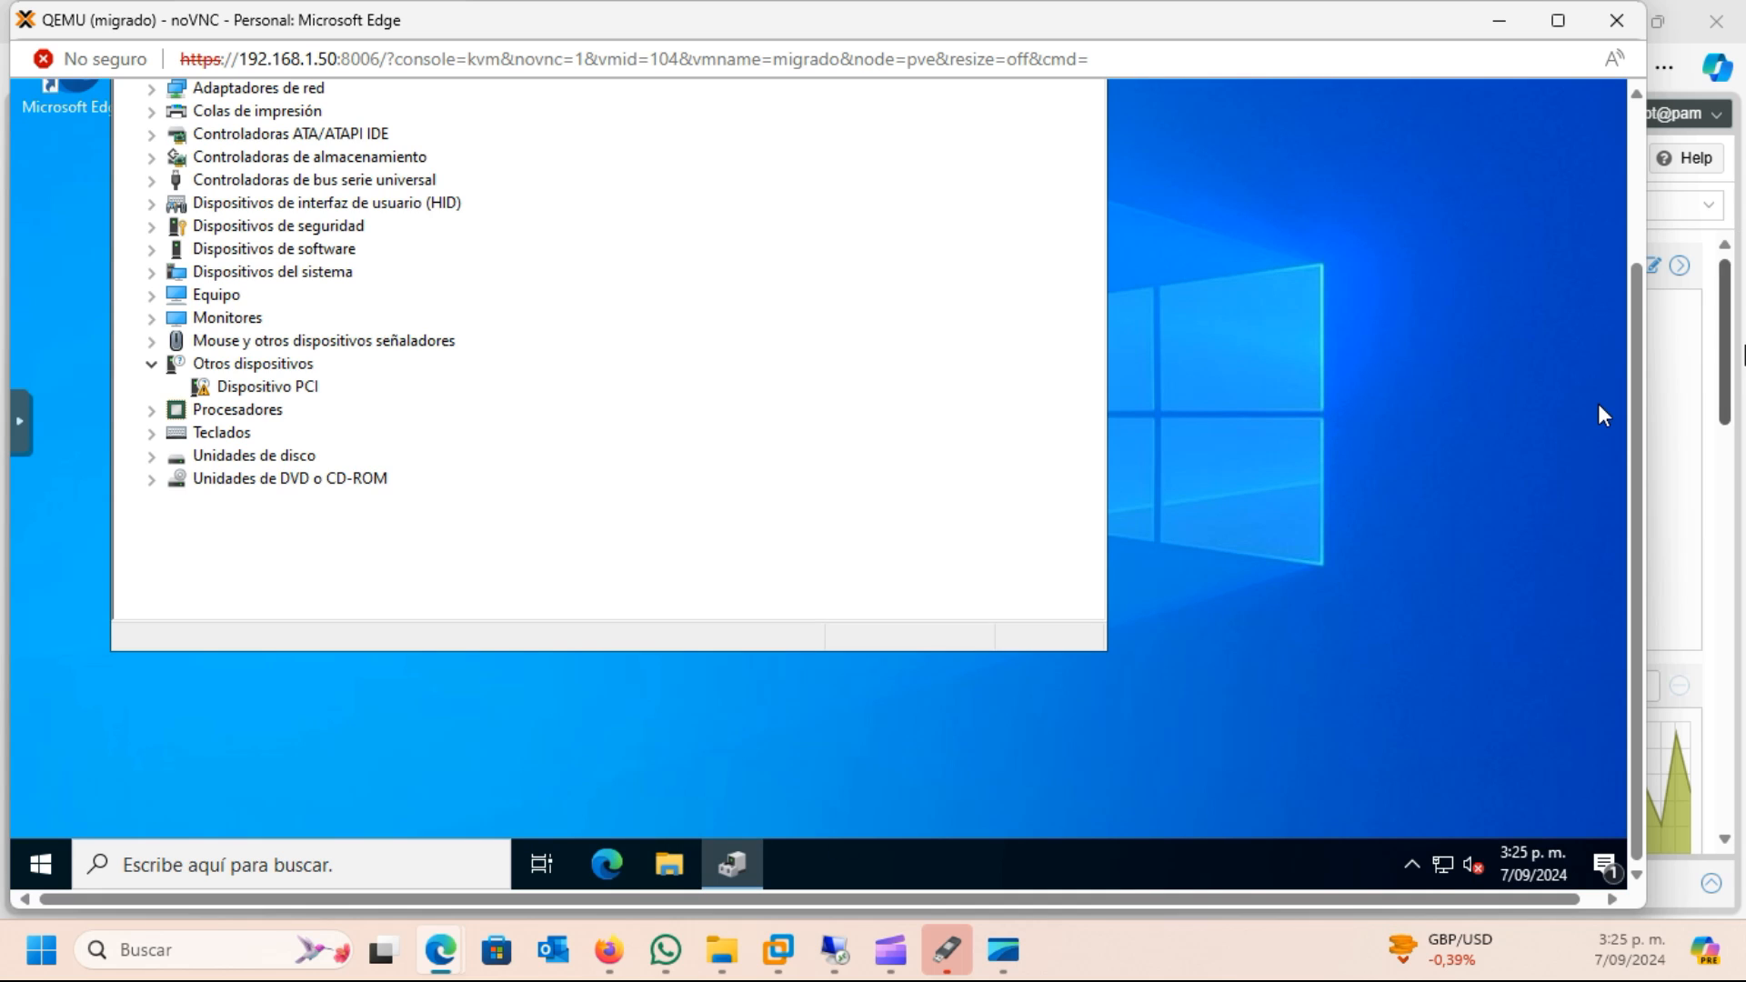
left_click_drag(1636, 376, 1642, 234)
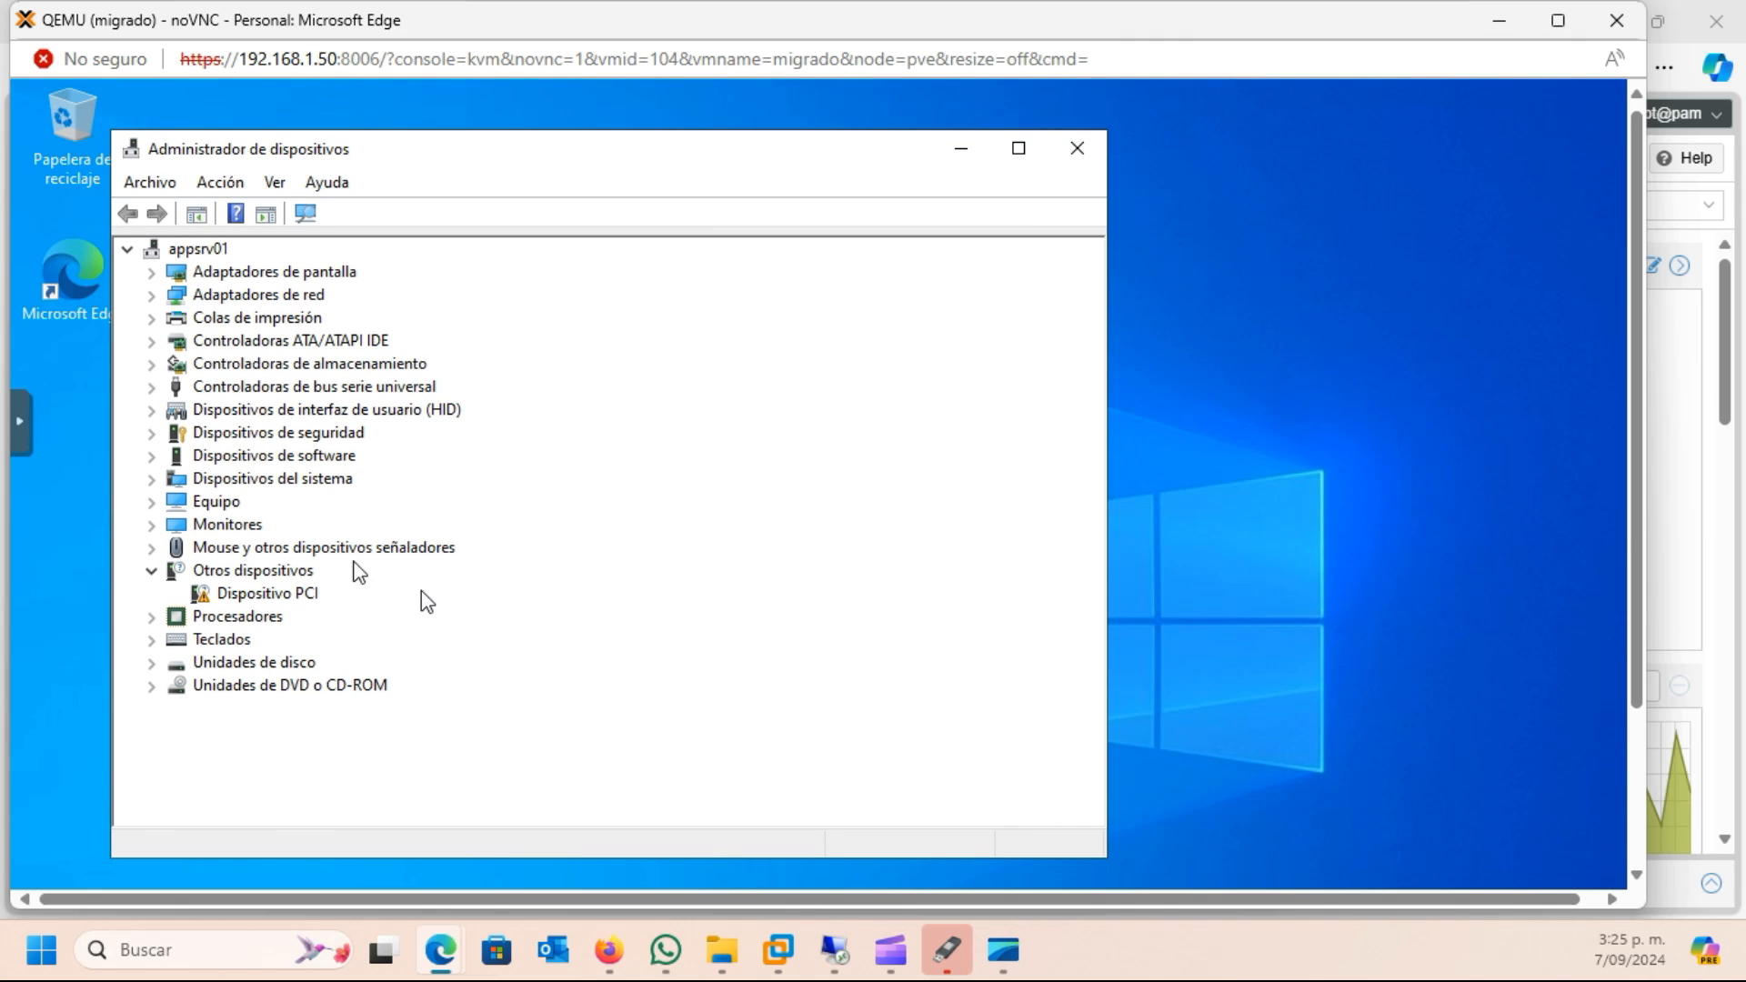
Examine the display adapters and network adapters in Device Manager, and switch back to the Proxmox web interface
left_click(151, 273)
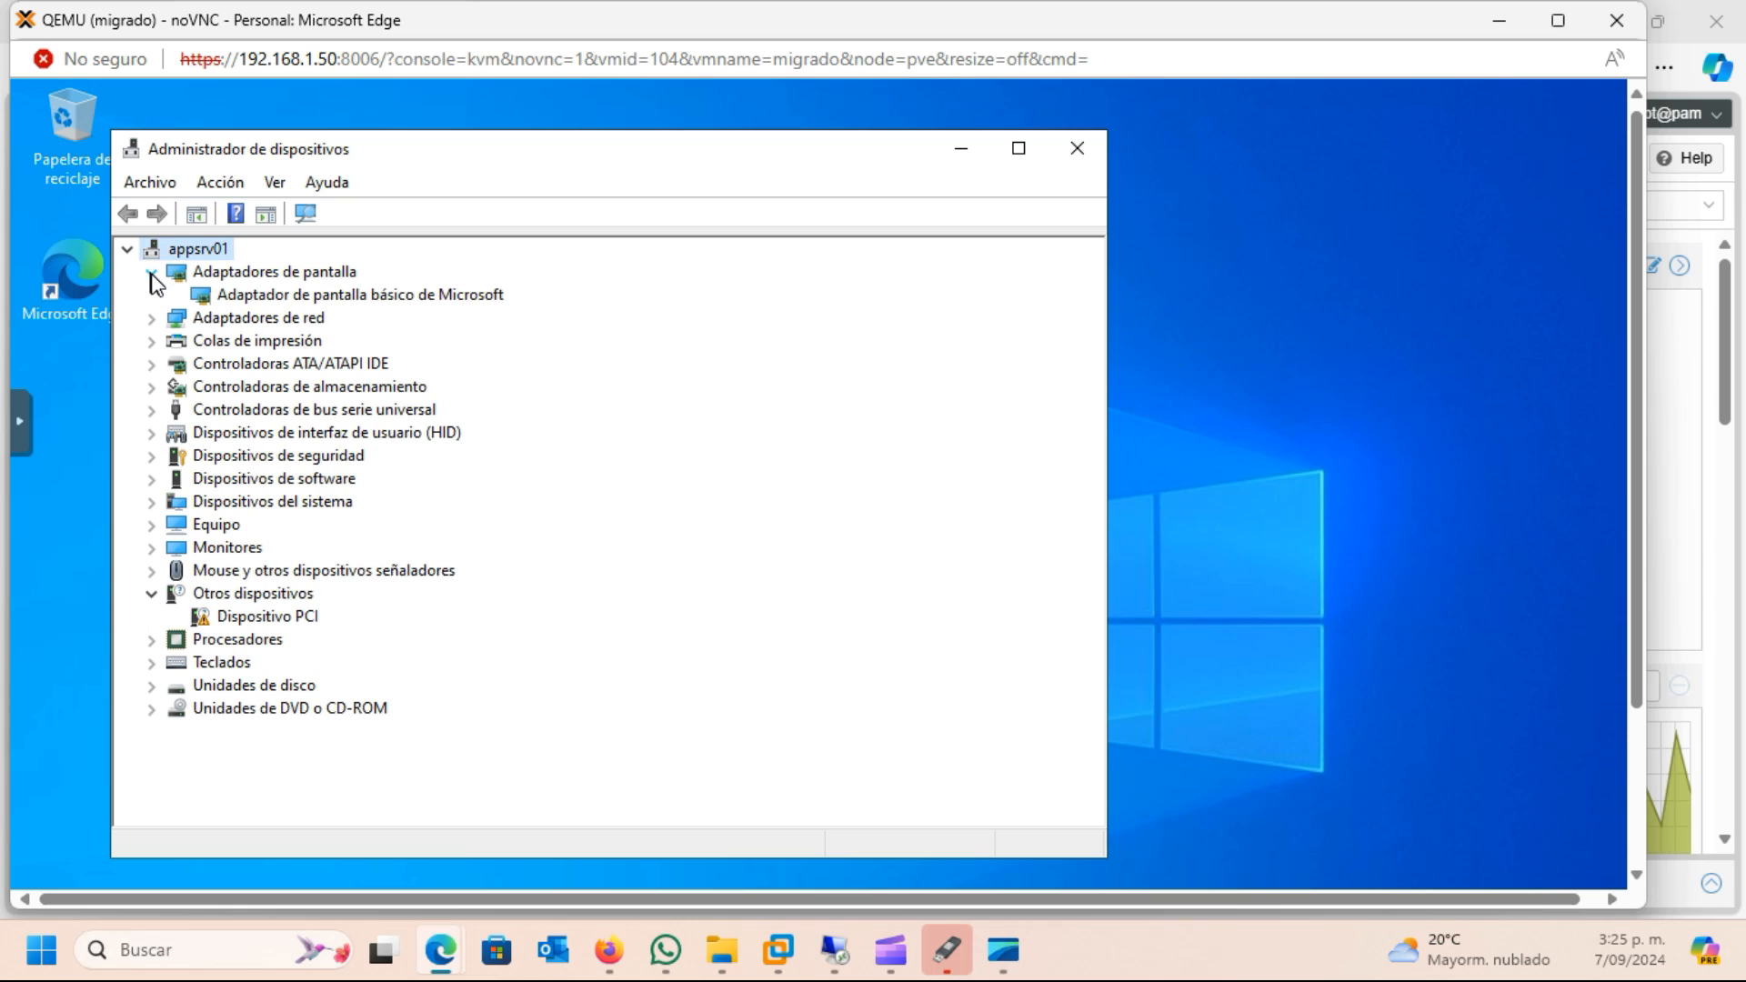
left_click(151, 273)
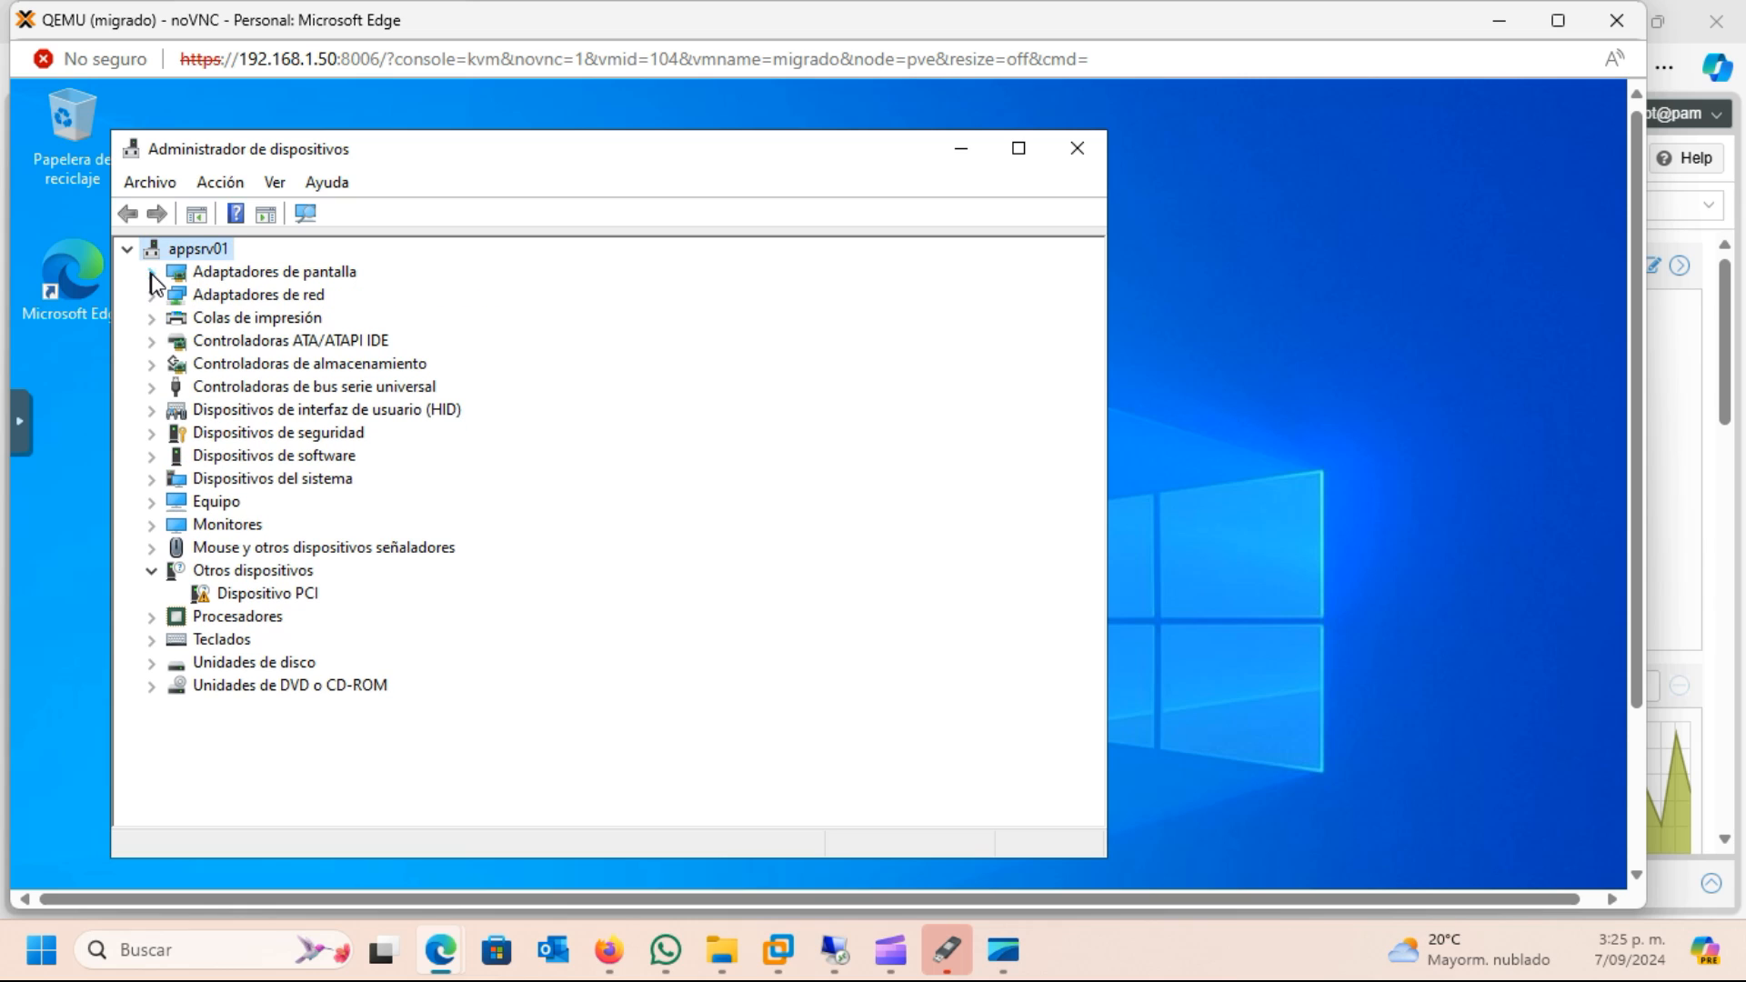
left_click(151, 296)
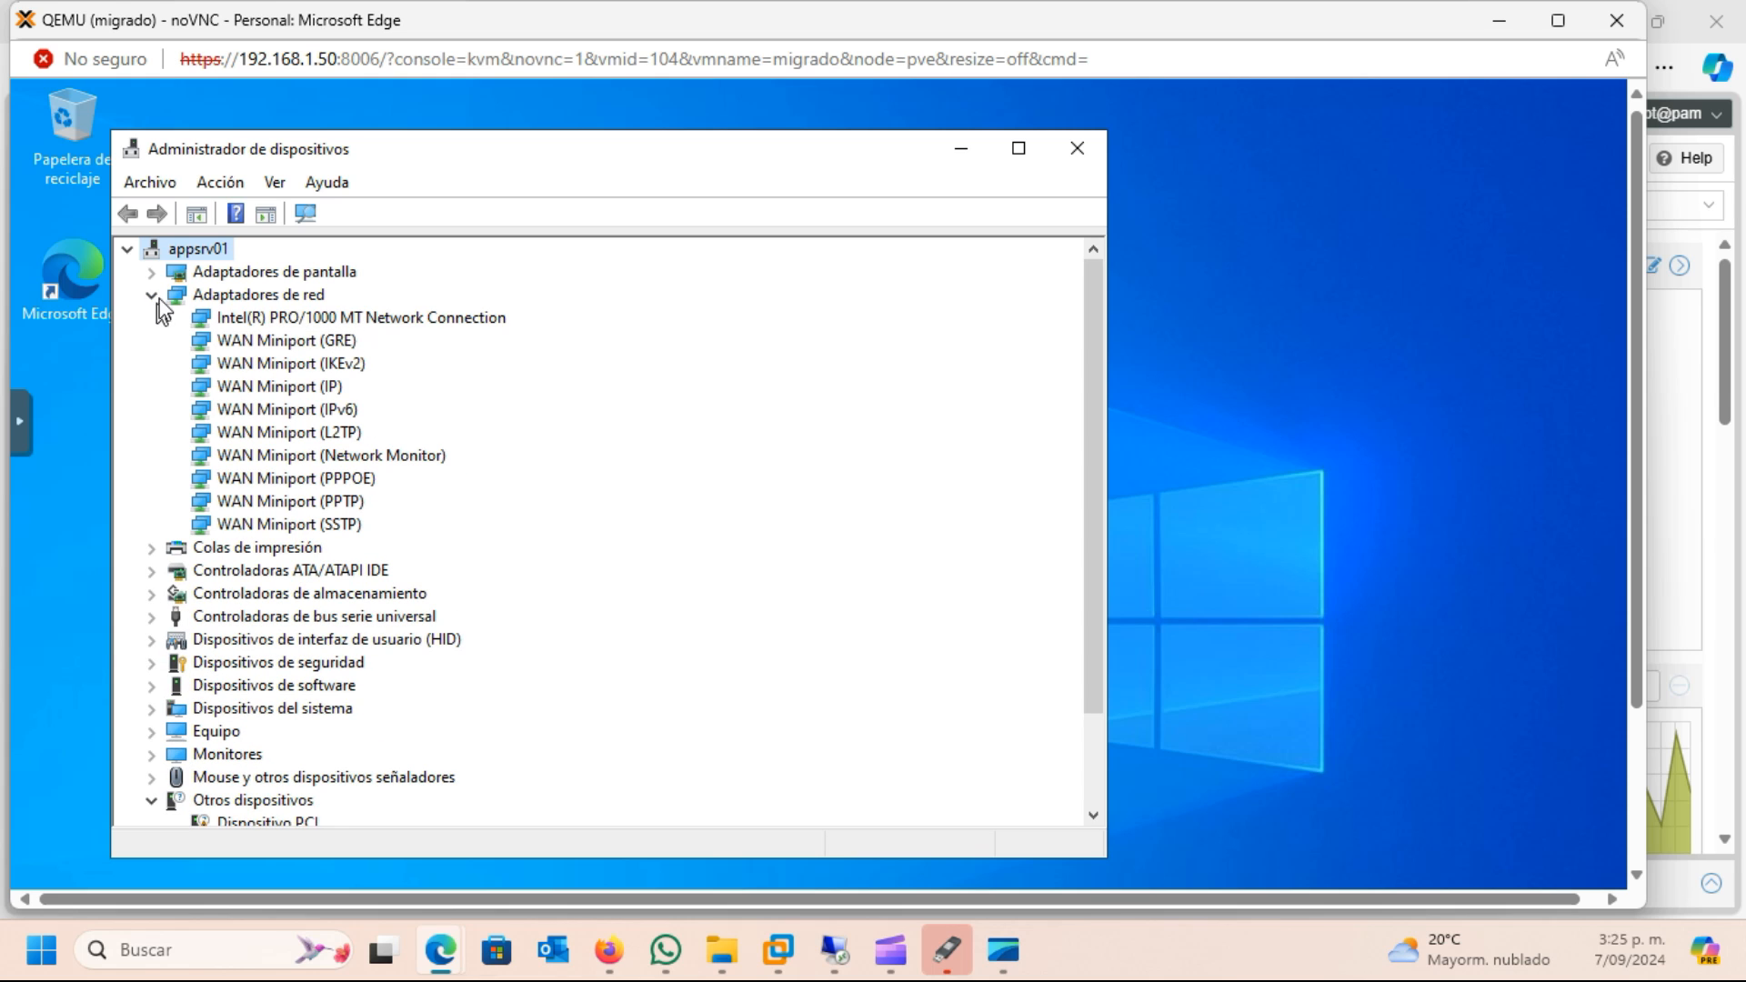
left_click(151, 295)
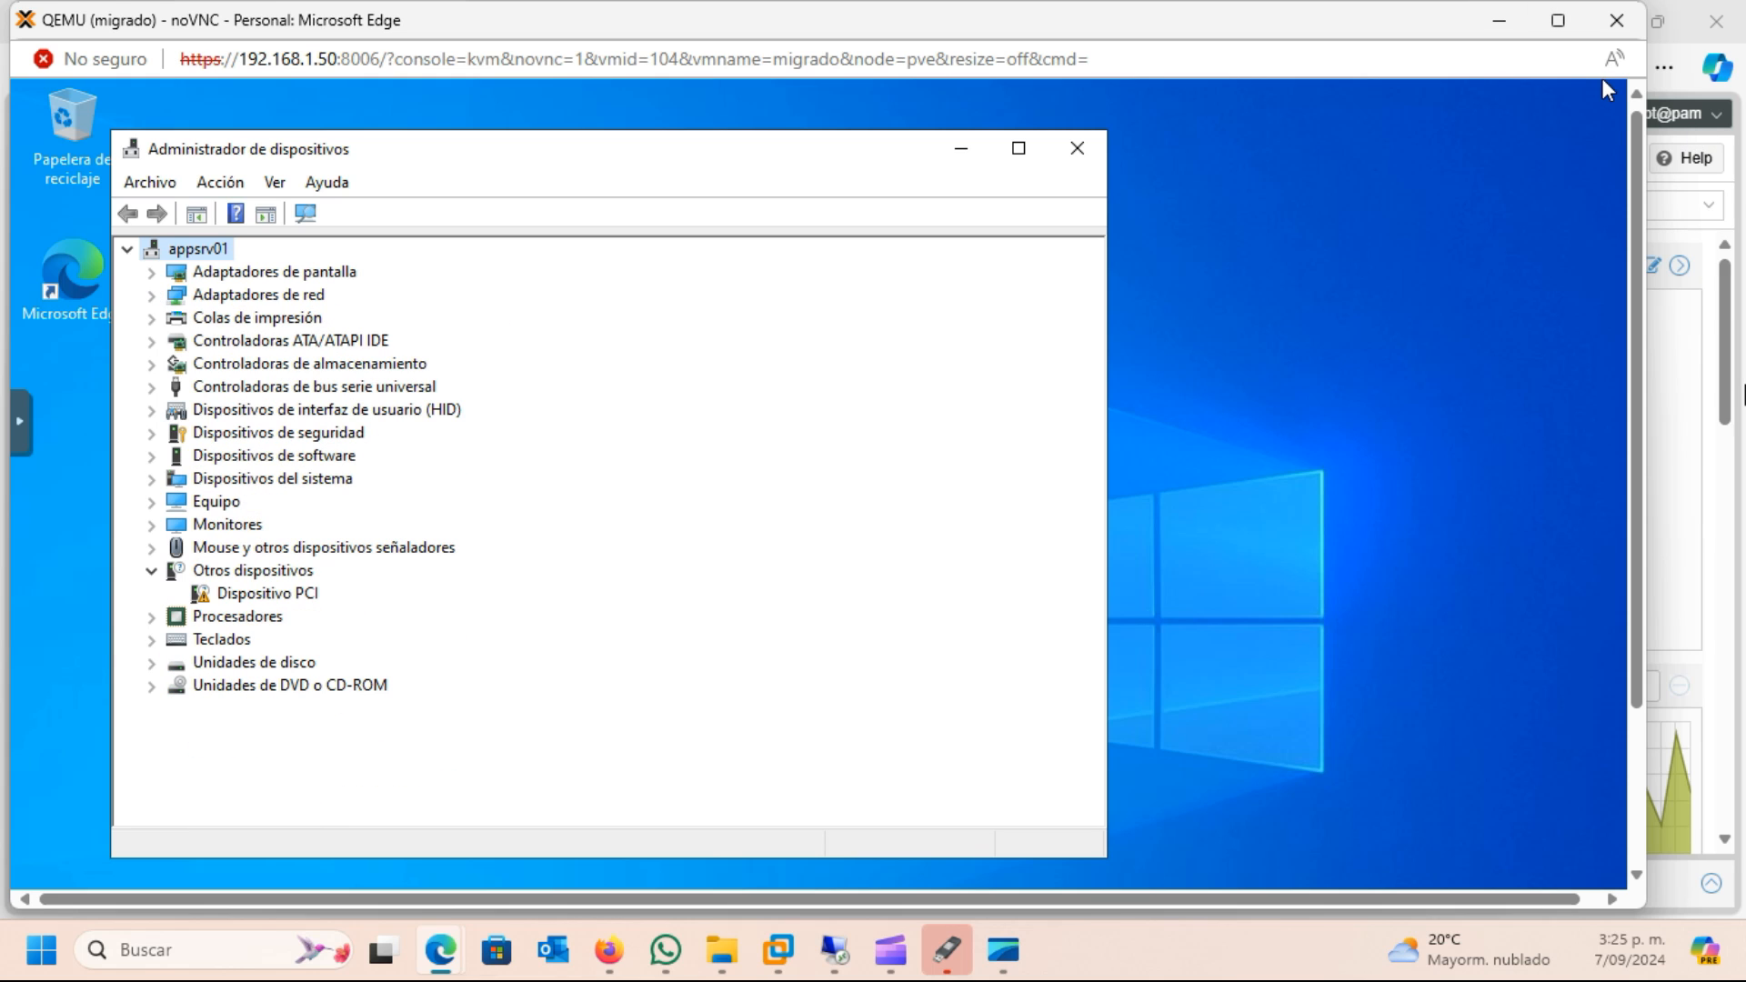
left_click(1729, 366)
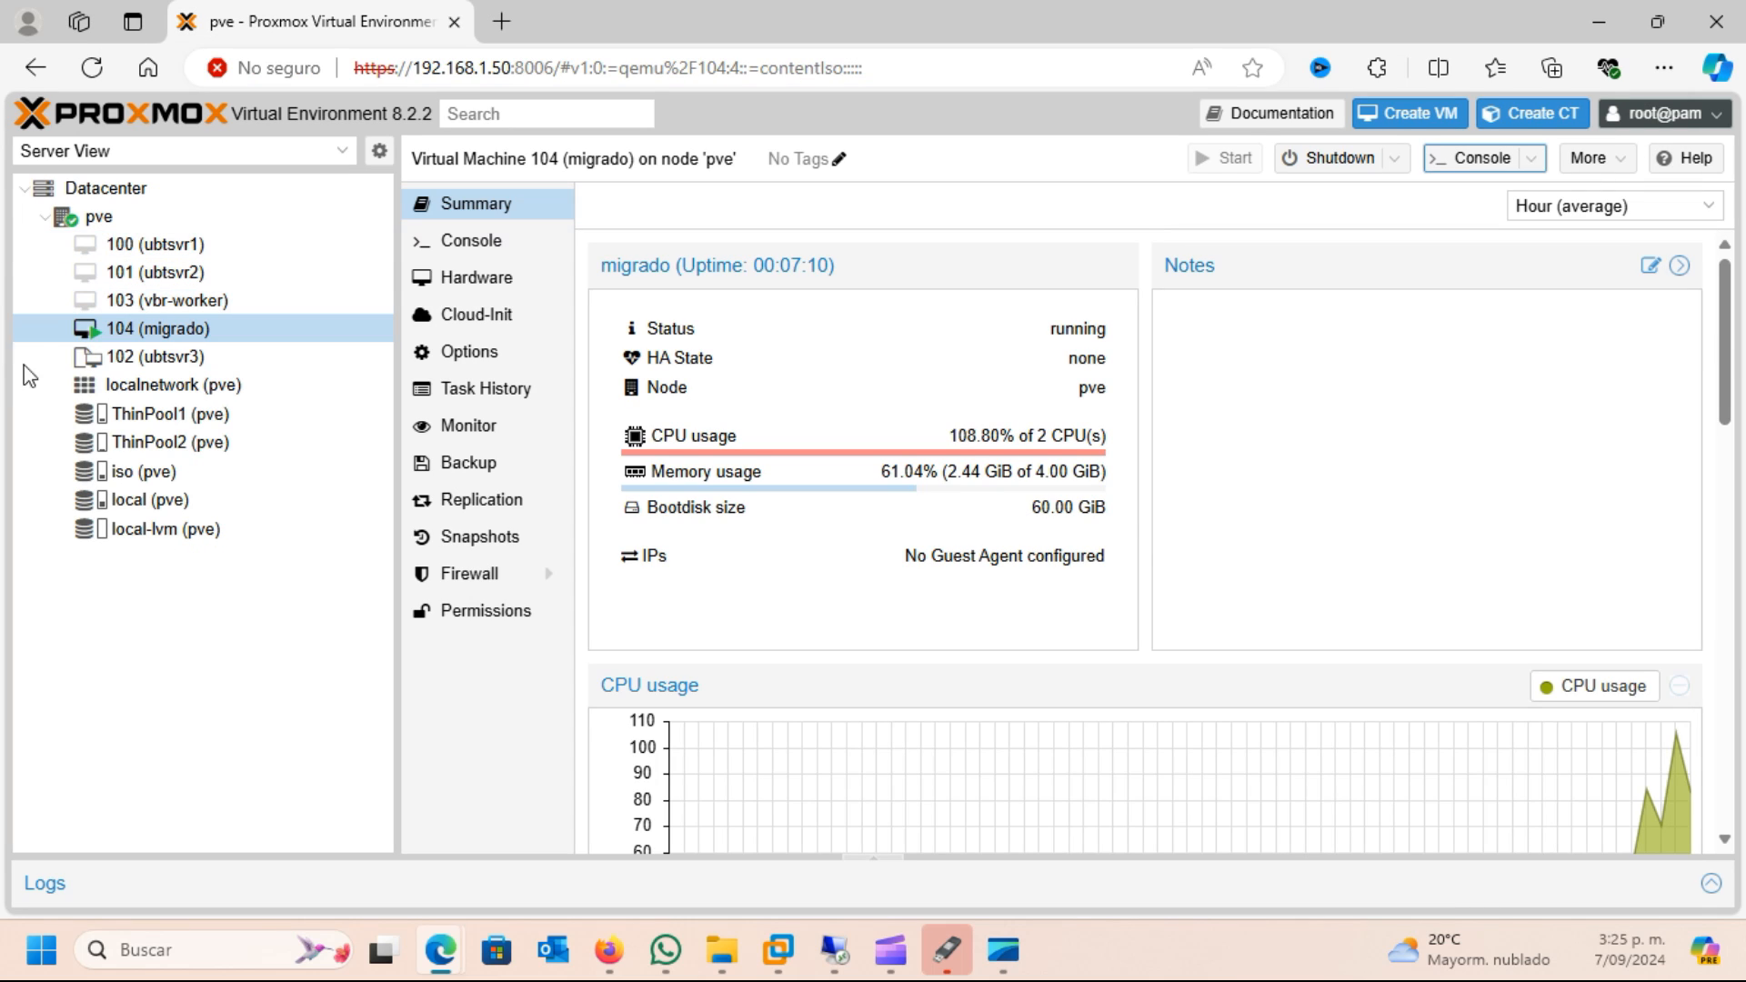
left_click(500, 278)
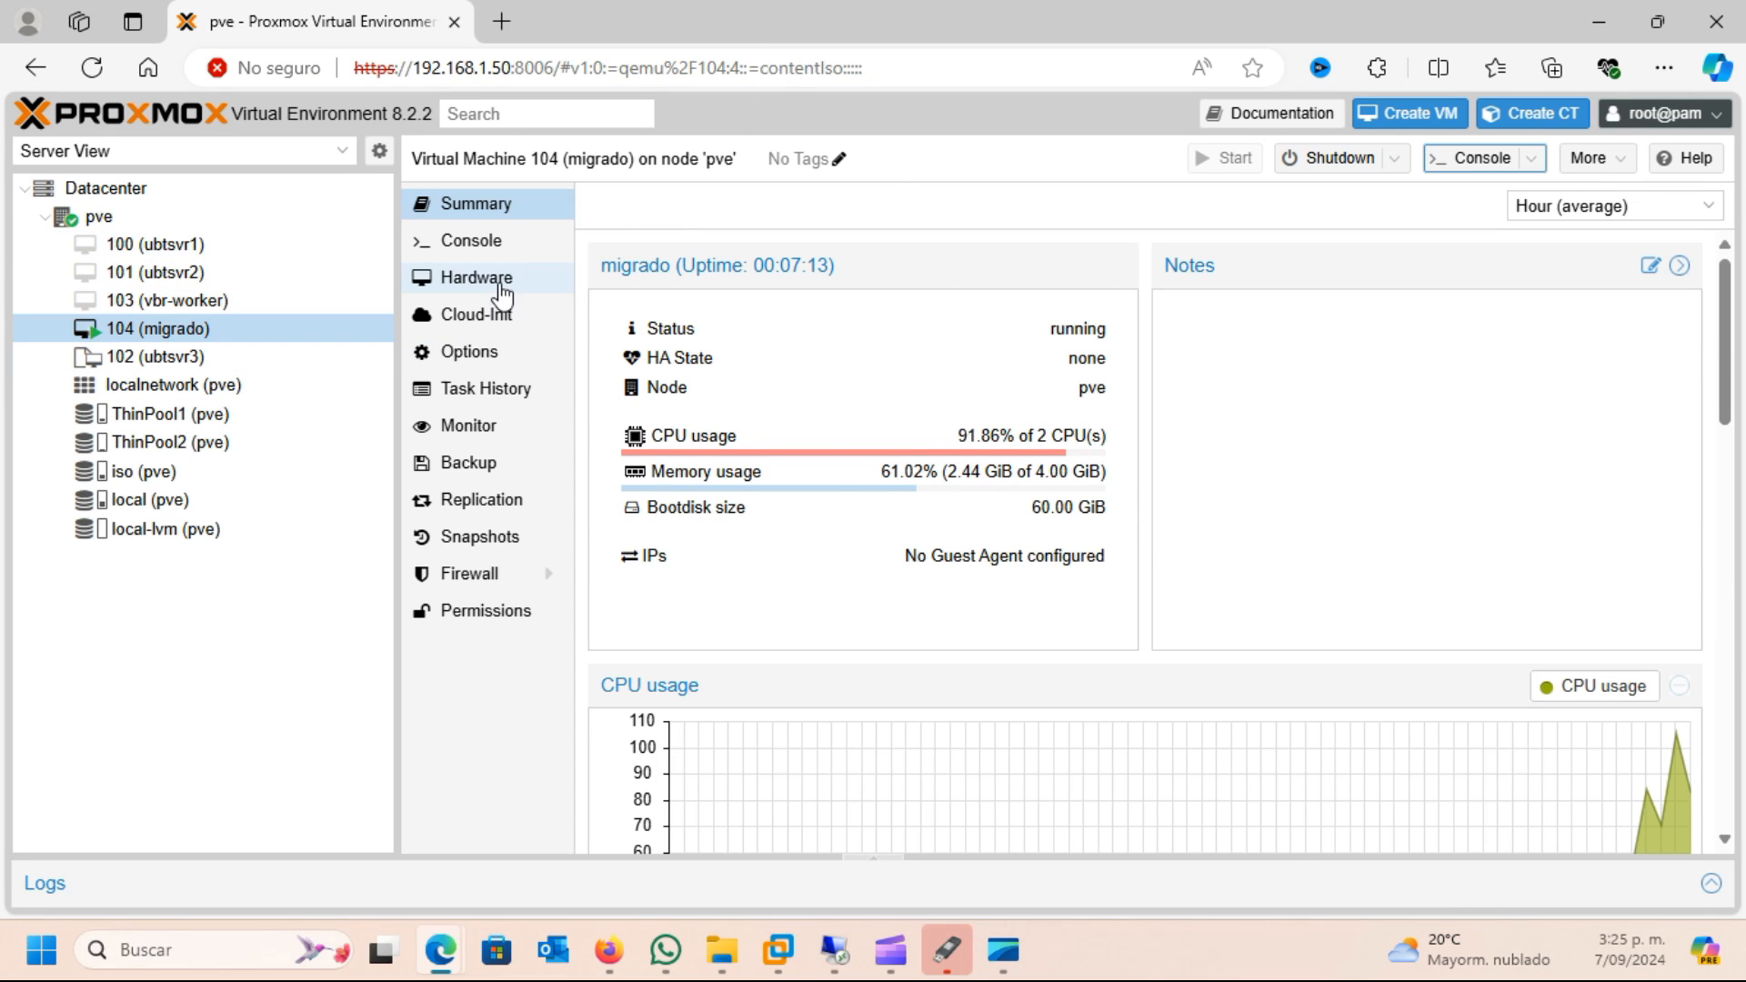
double_click(693, 439)
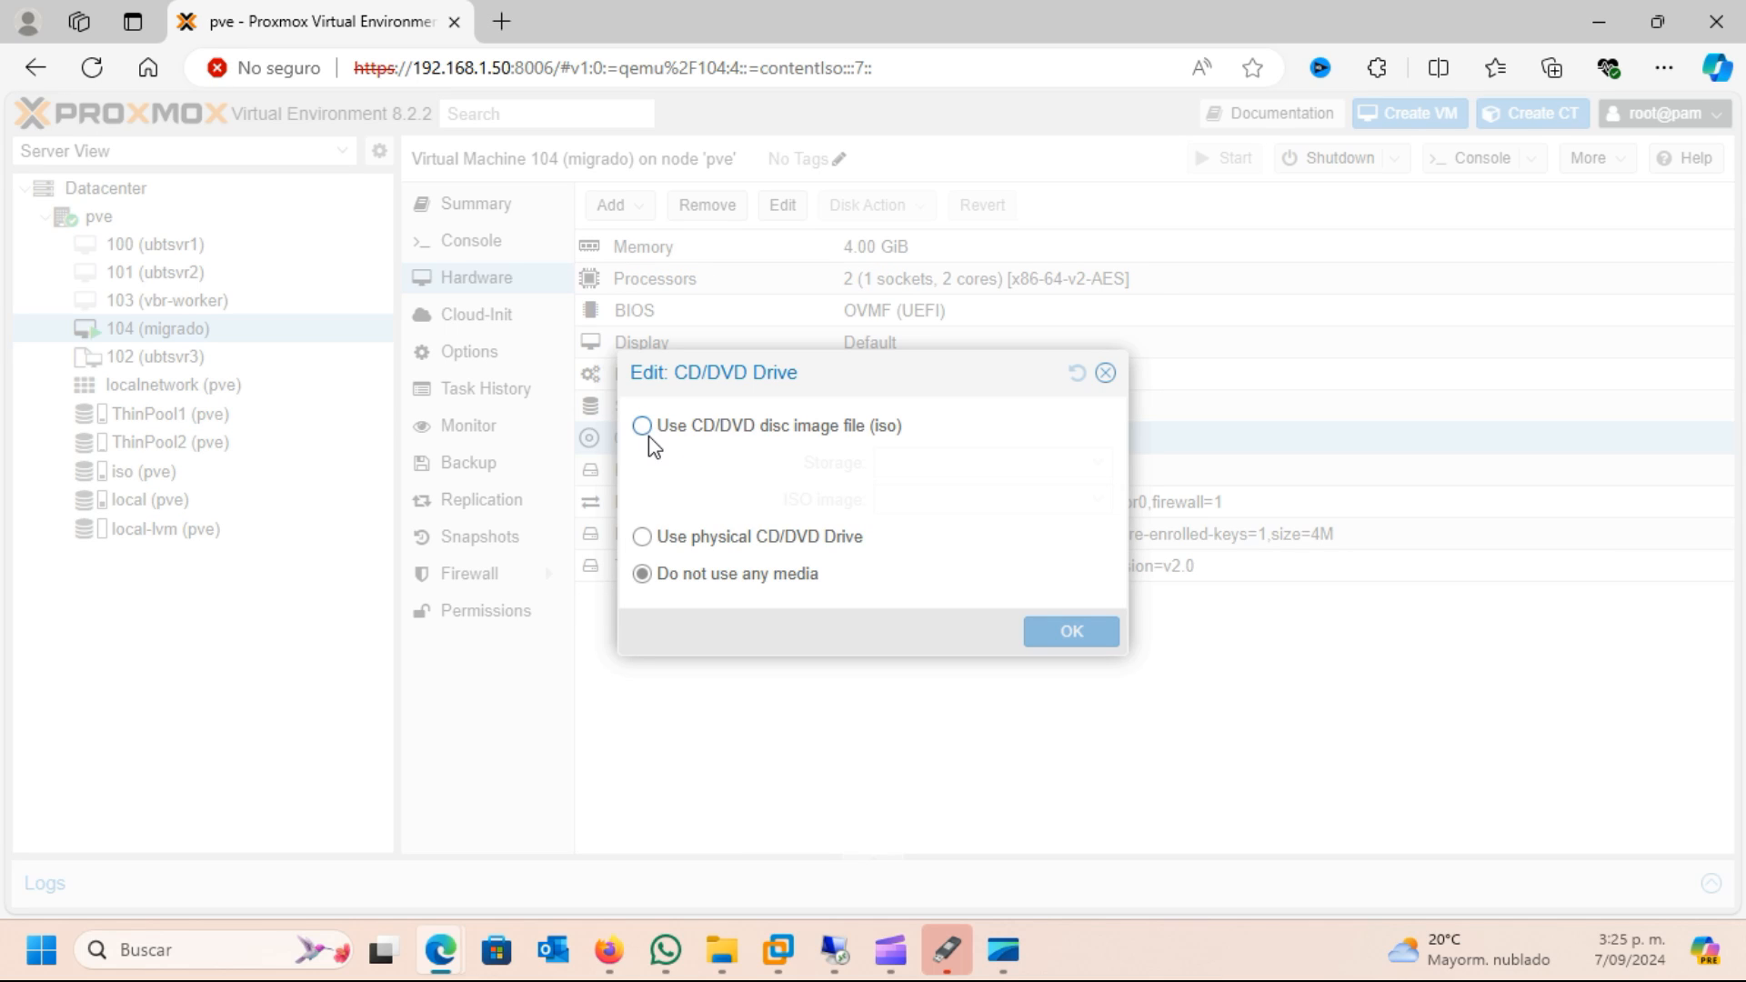
left_click(643, 428)
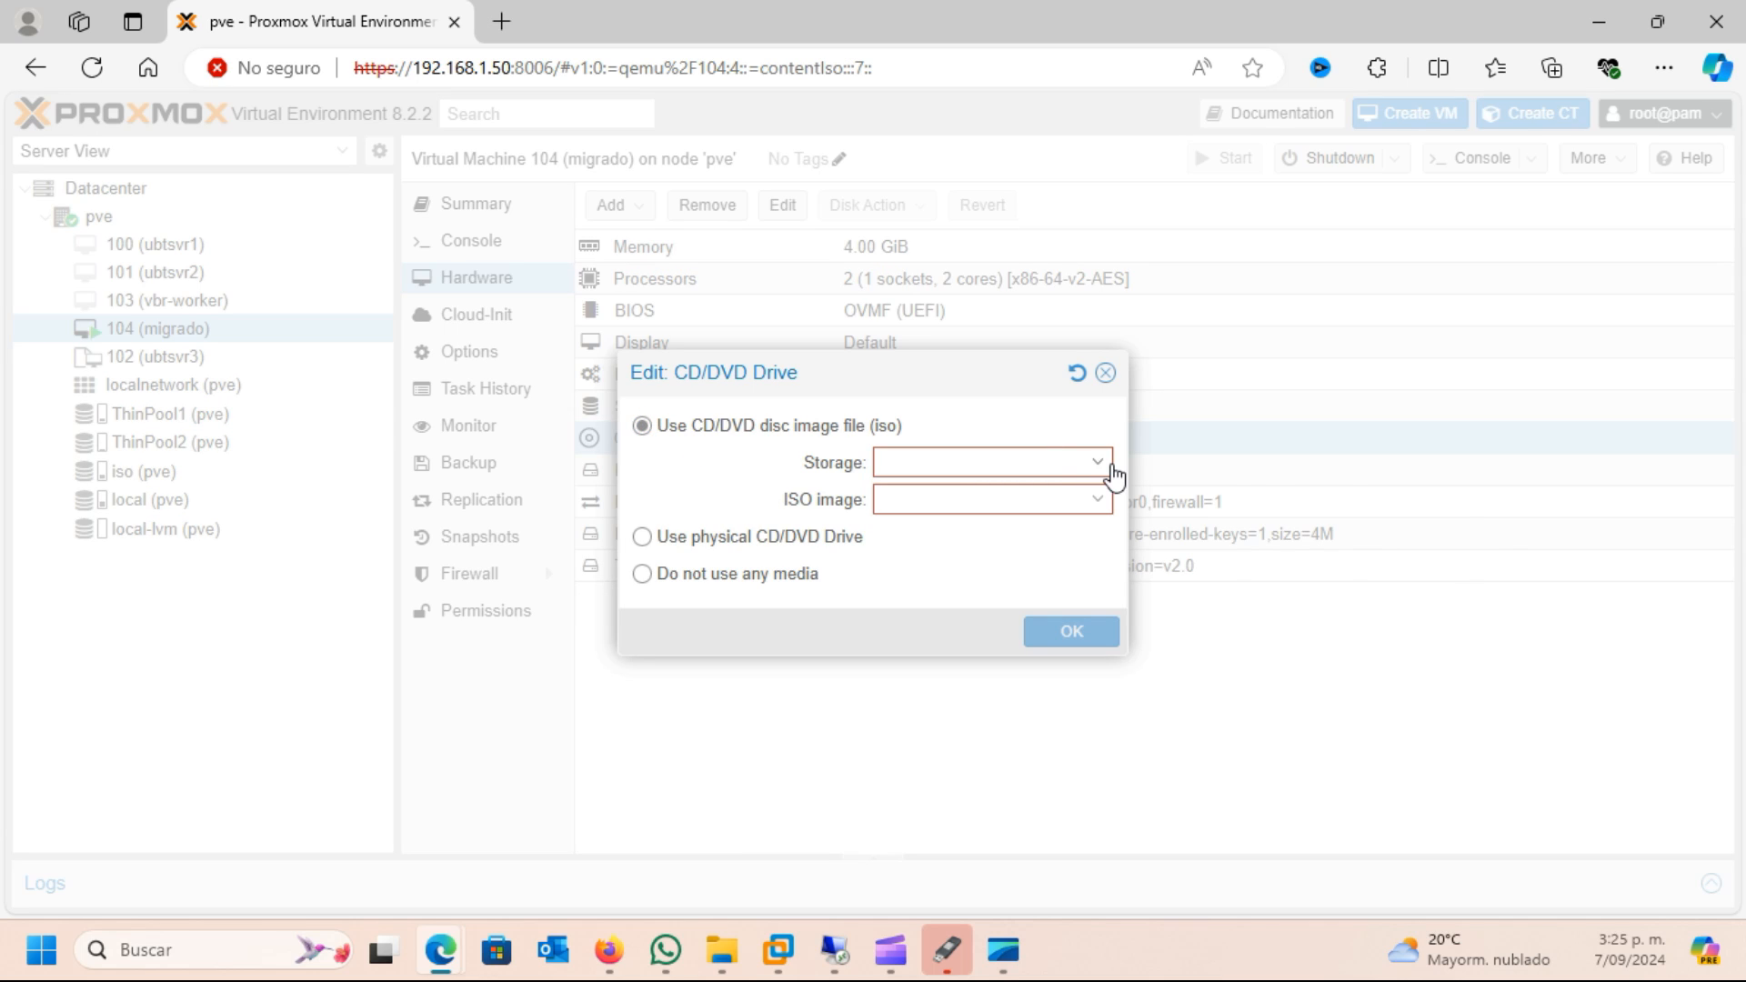
left_click(1111, 466)
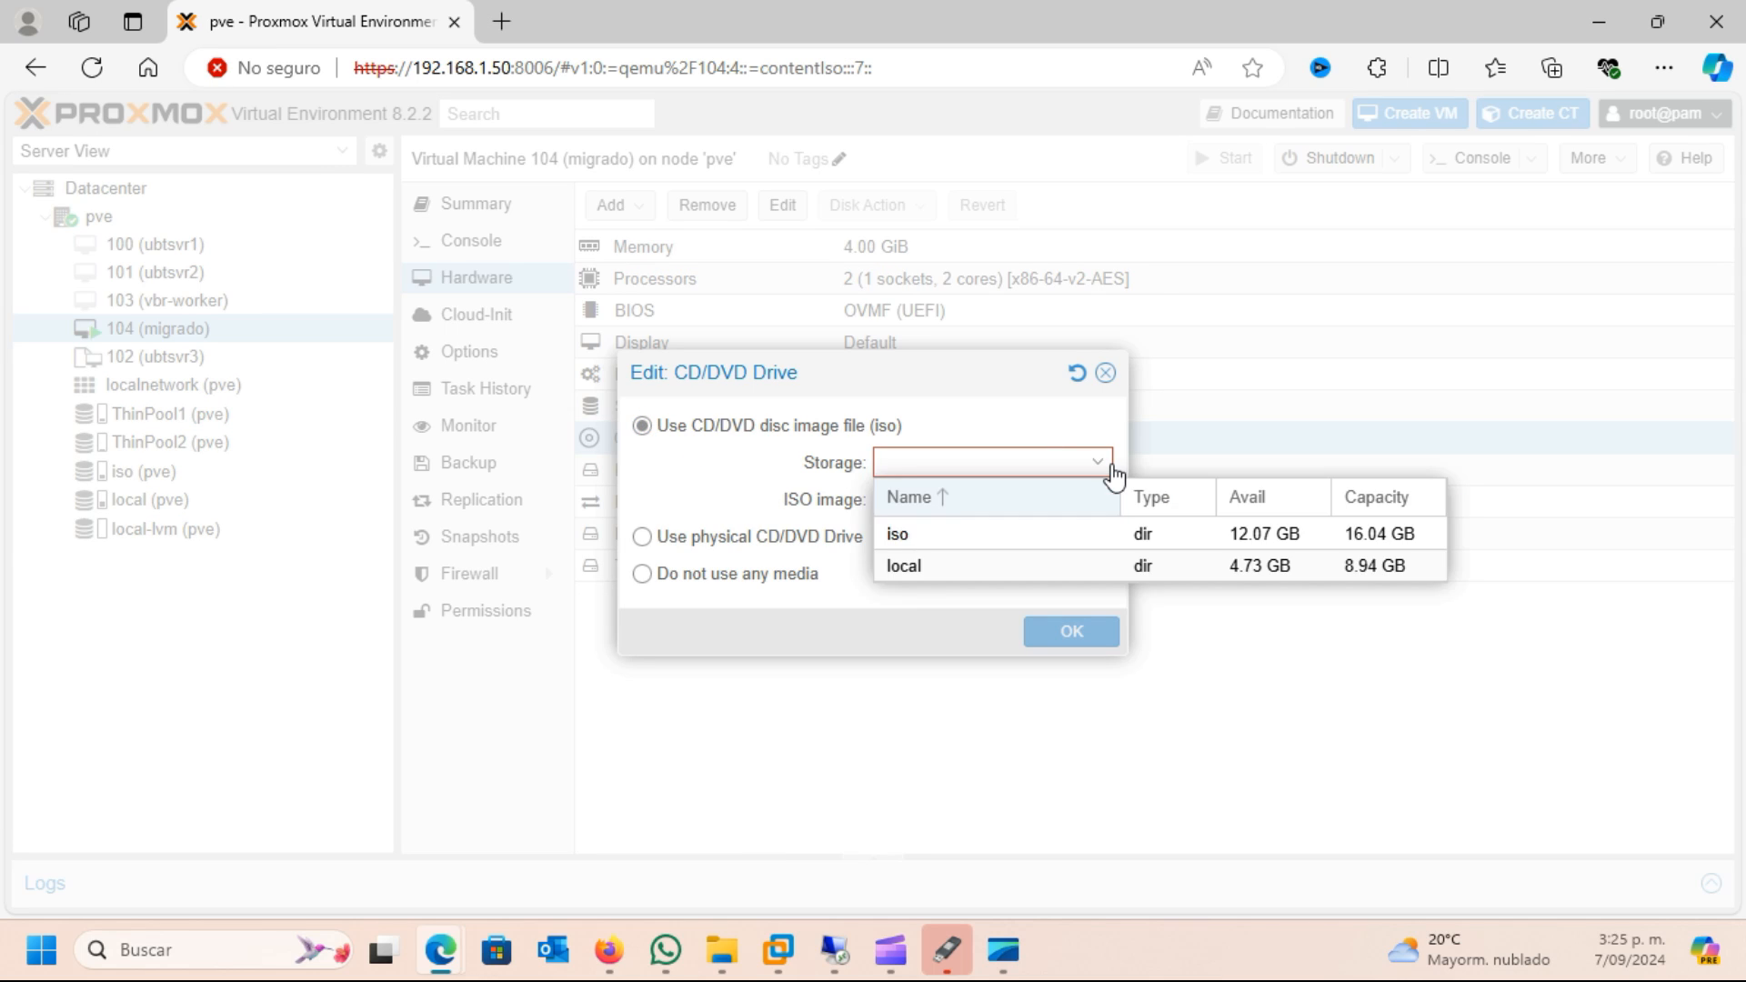
left_click(912, 542)
left_click(1099, 507)
left_click(1098, 500)
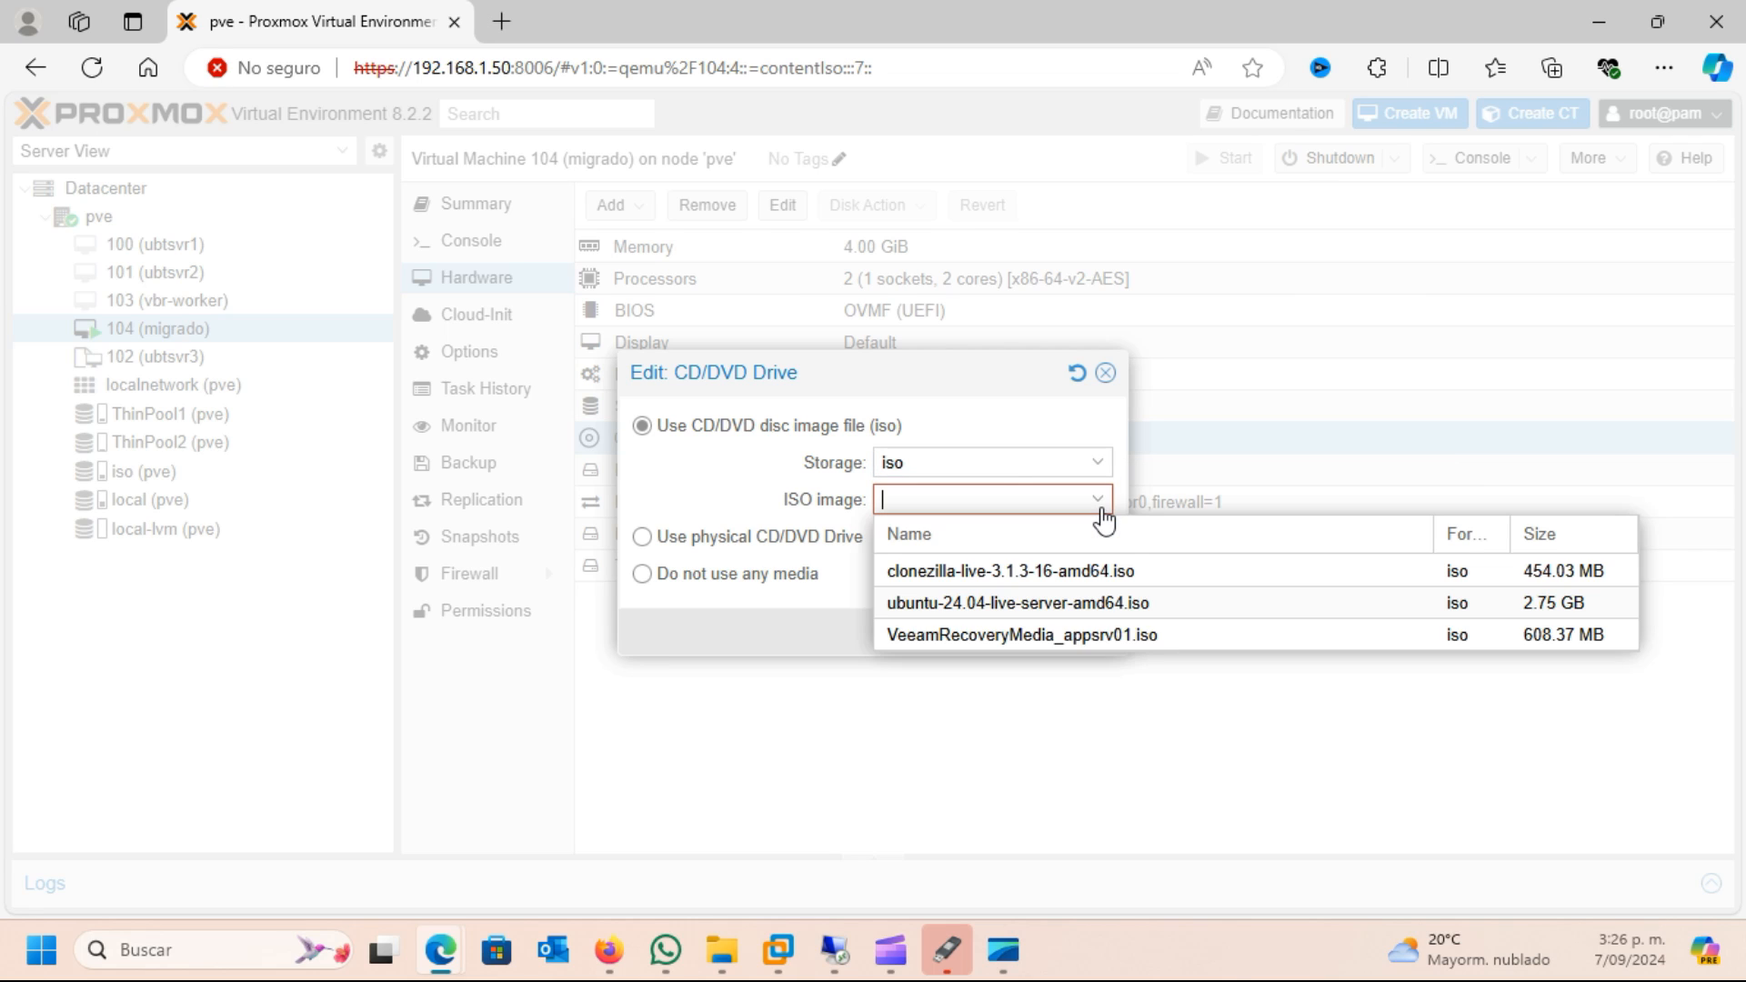
left_click(1101, 510)
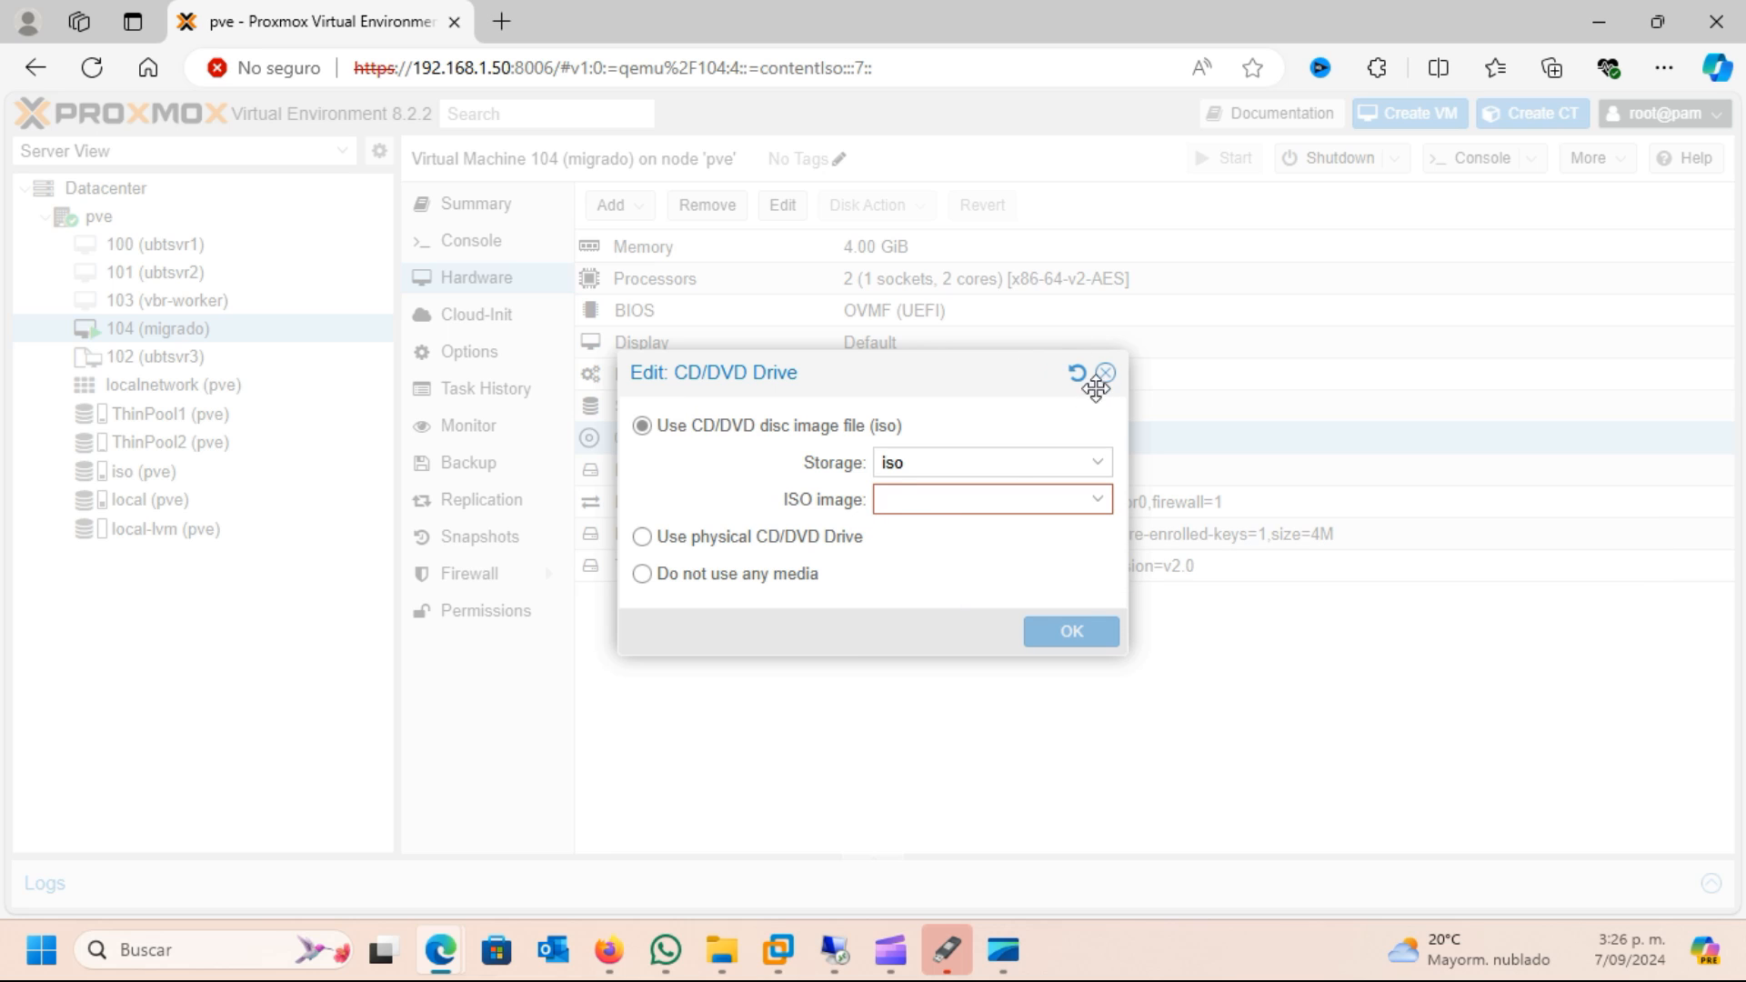
left_click(1106, 372)
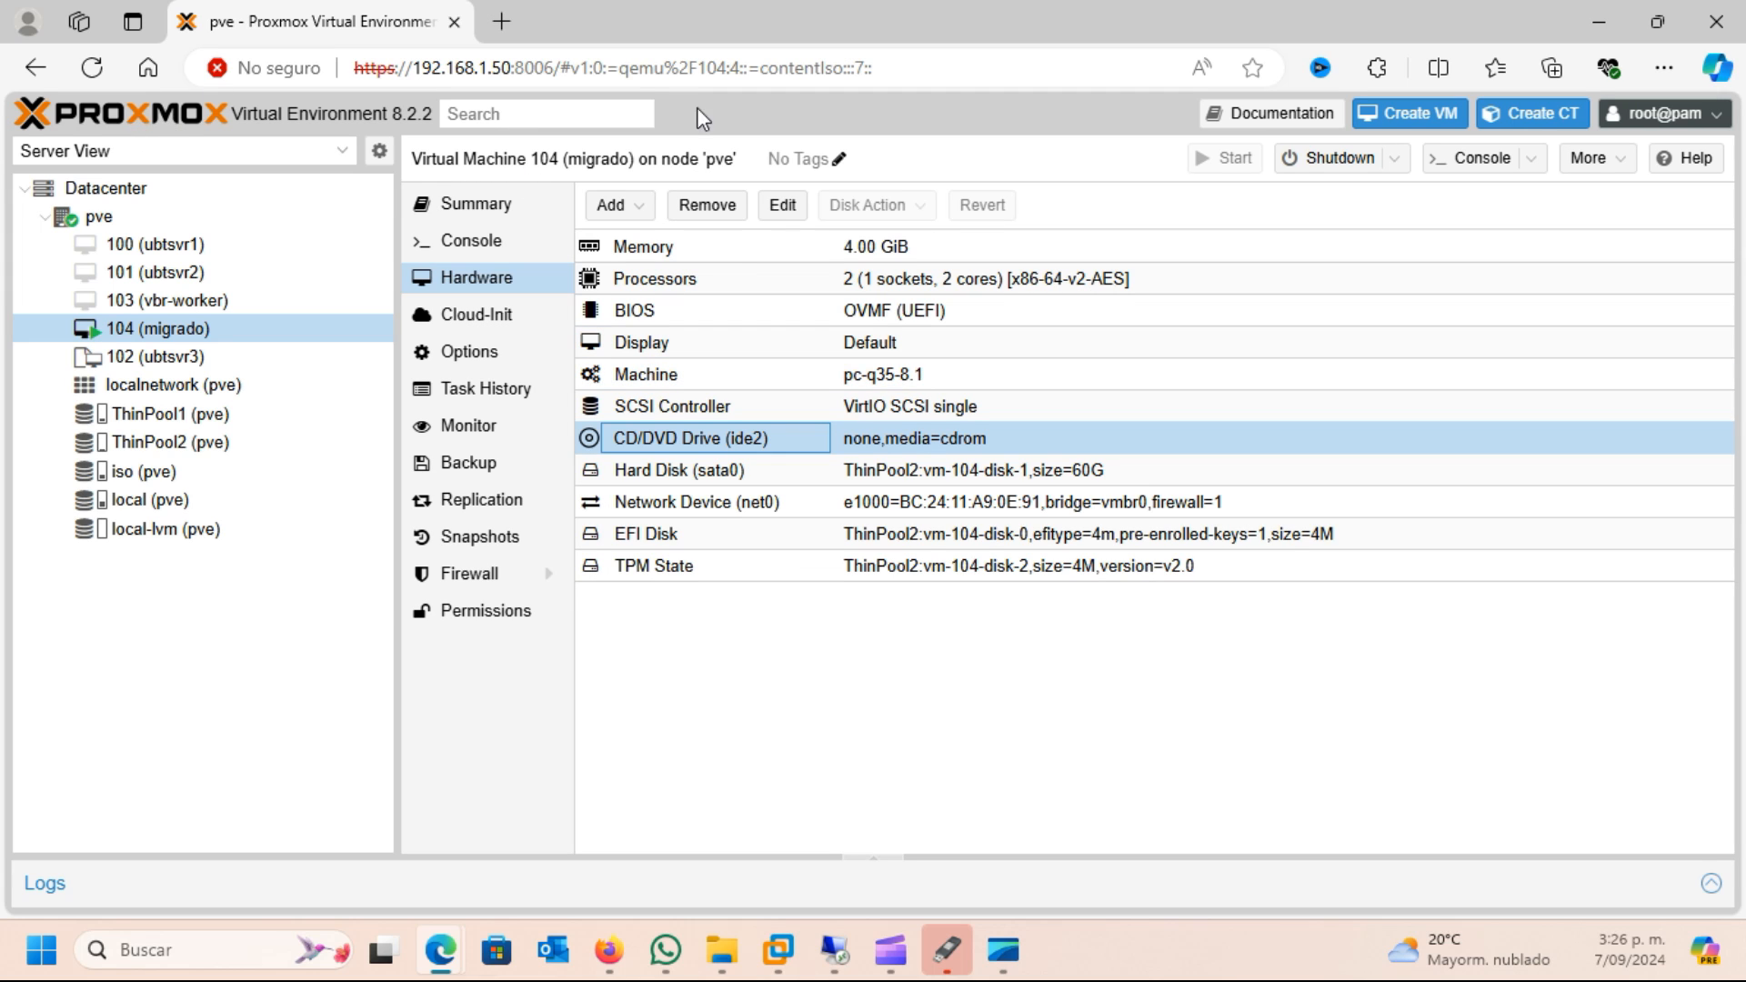
Upload virtio-win-0.1.248.iso from the local ISO folder to the iso storage on node pve and dismiss the task viewer
left_click(143, 472)
left_click(641, 211)
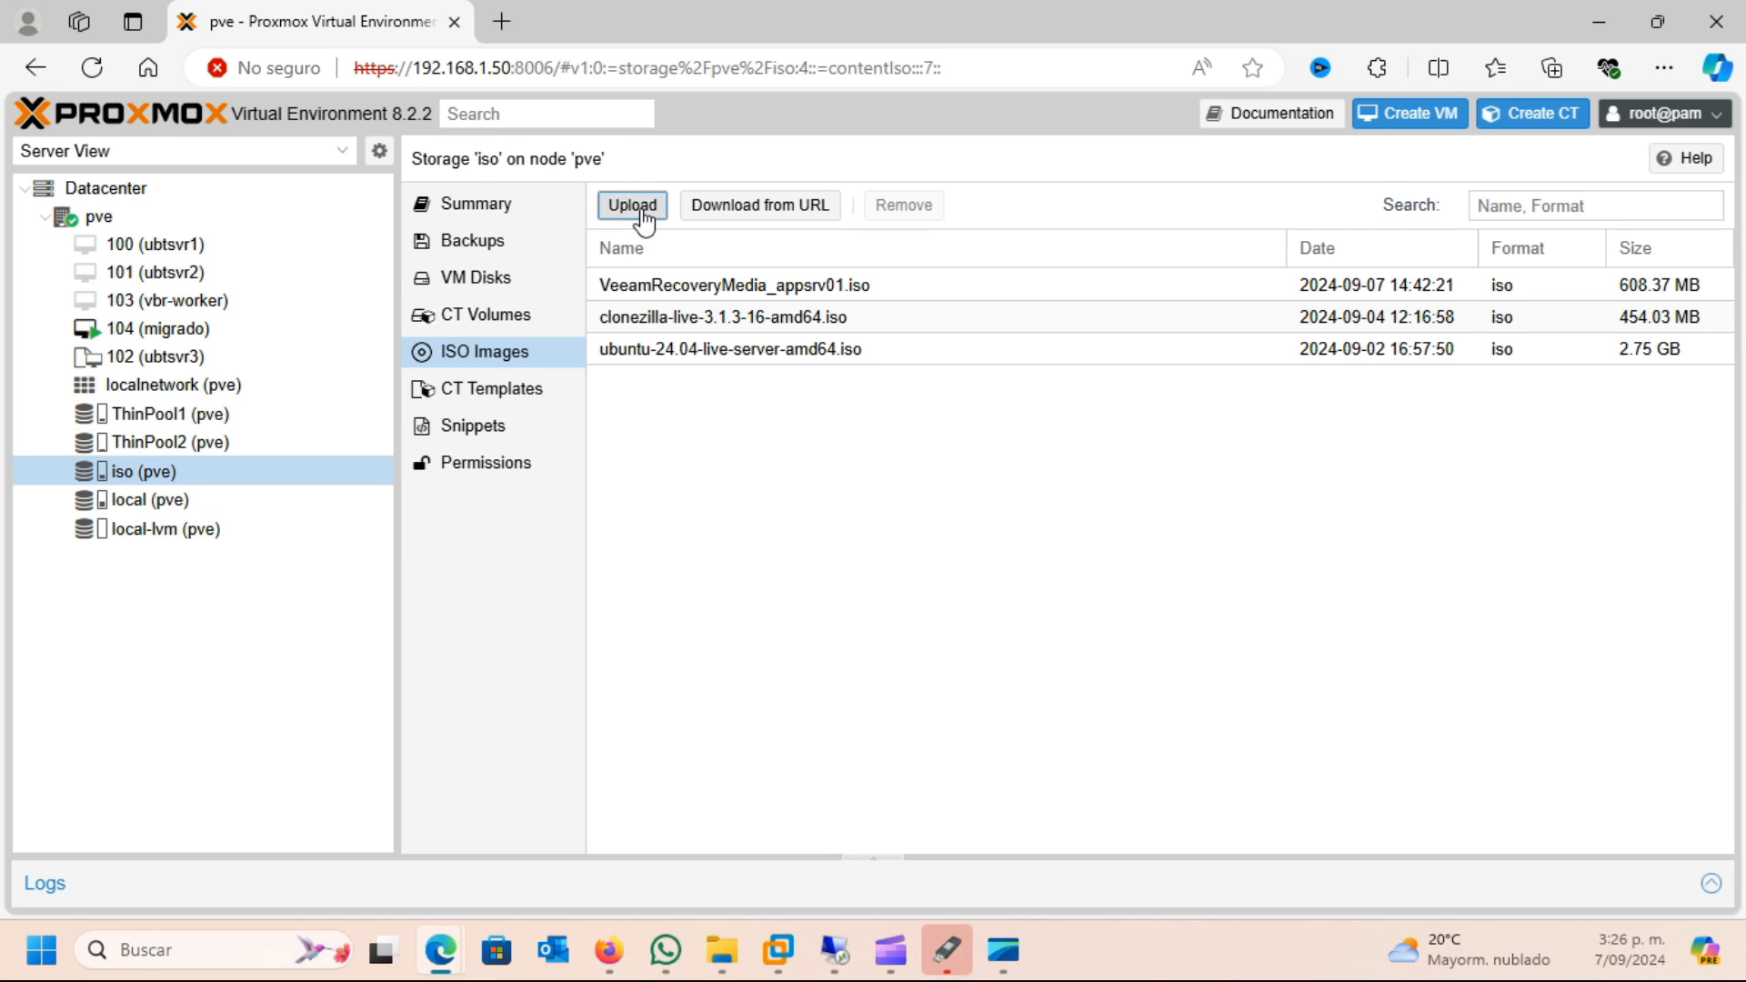
left_click(1059, 418)
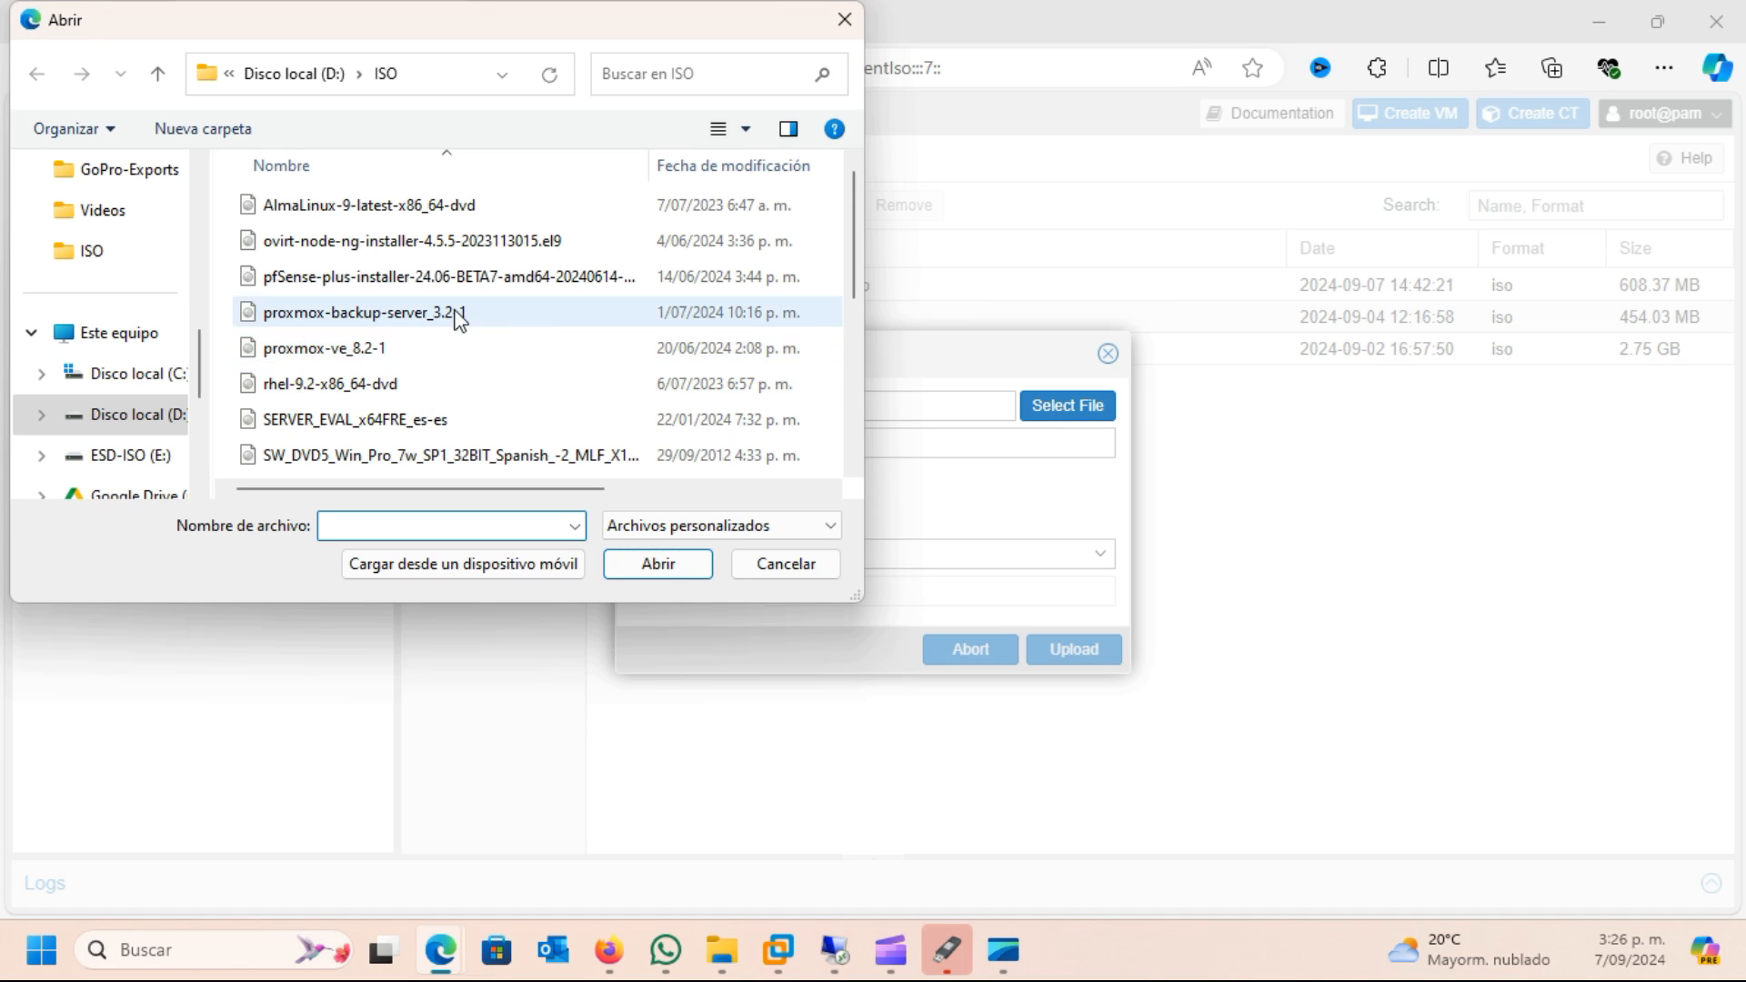
left_click_drag(853, 280, 857, 393)
left_click(383, 360)
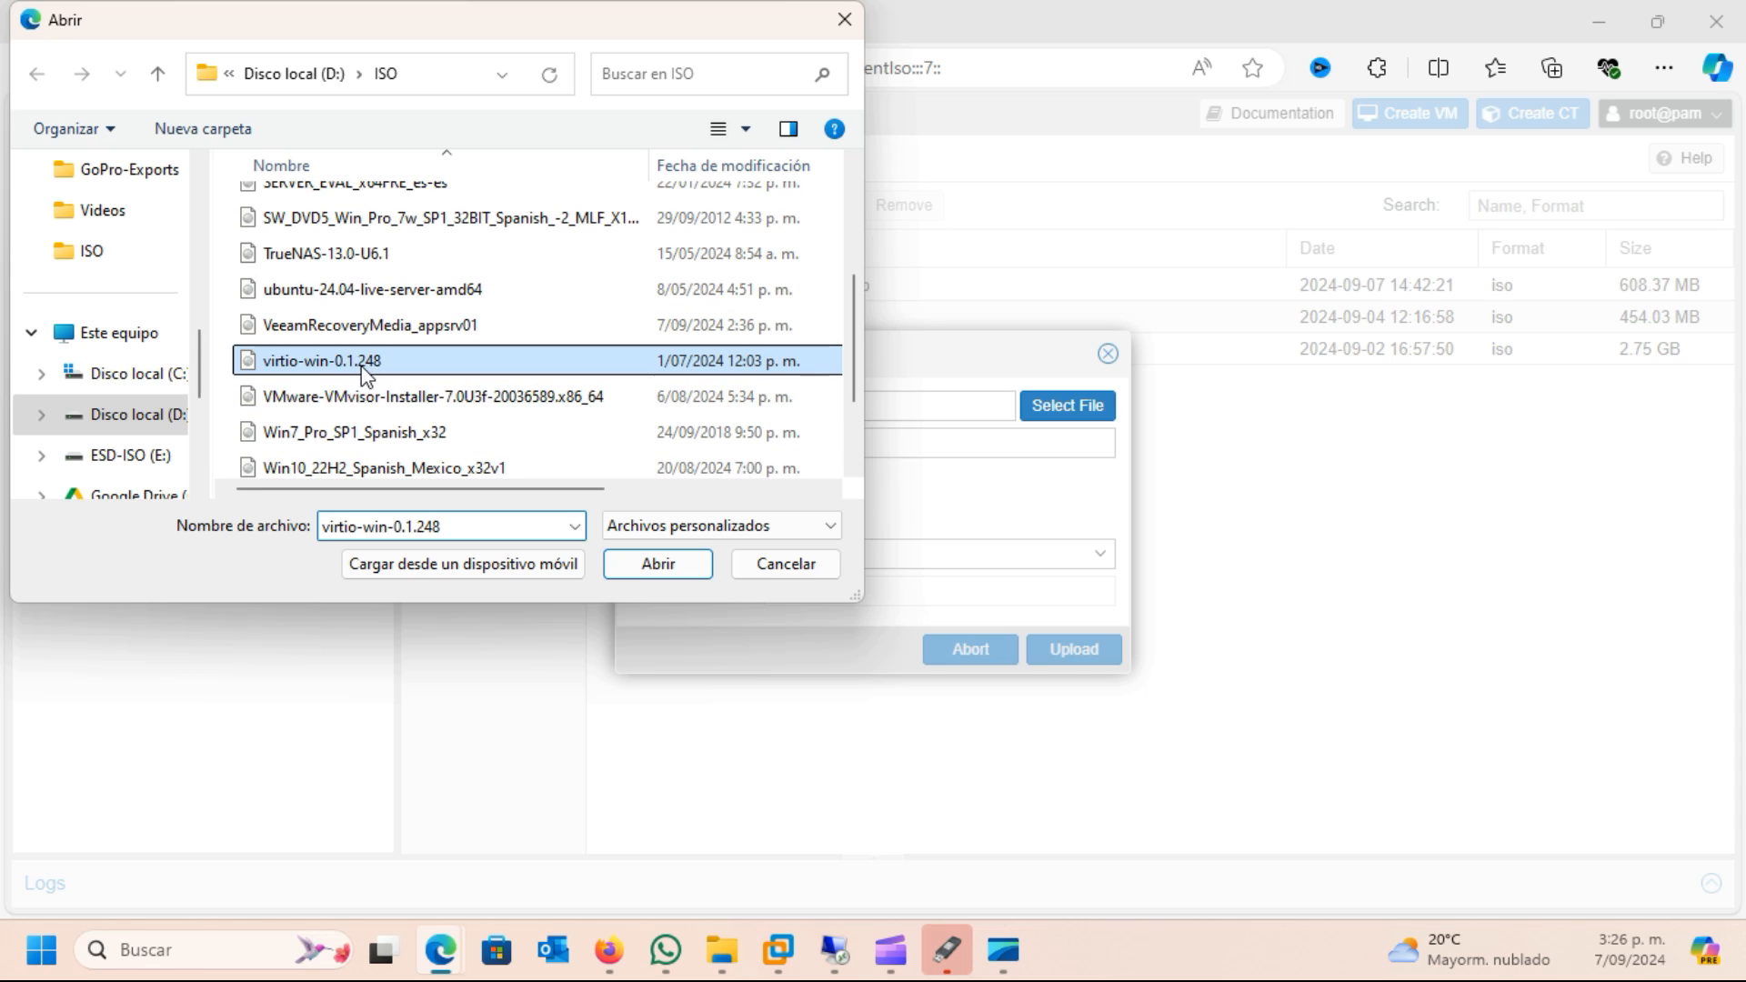
left_click(629, 564)
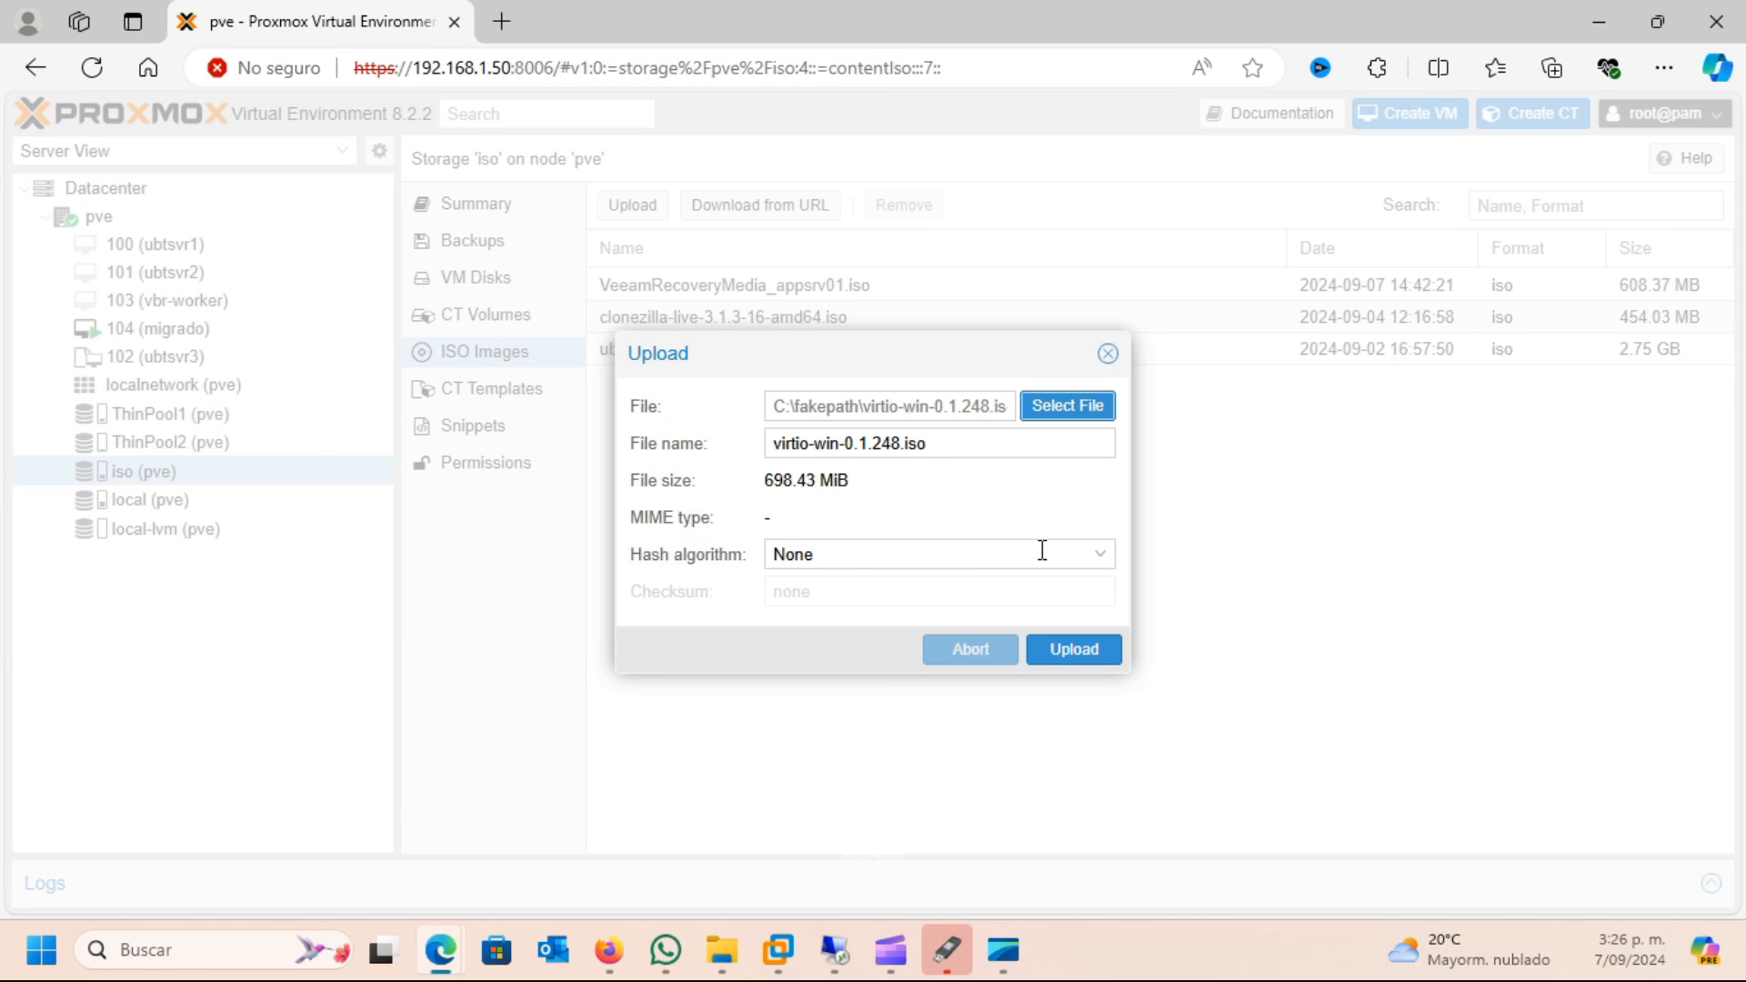
left_click(1060, 651)
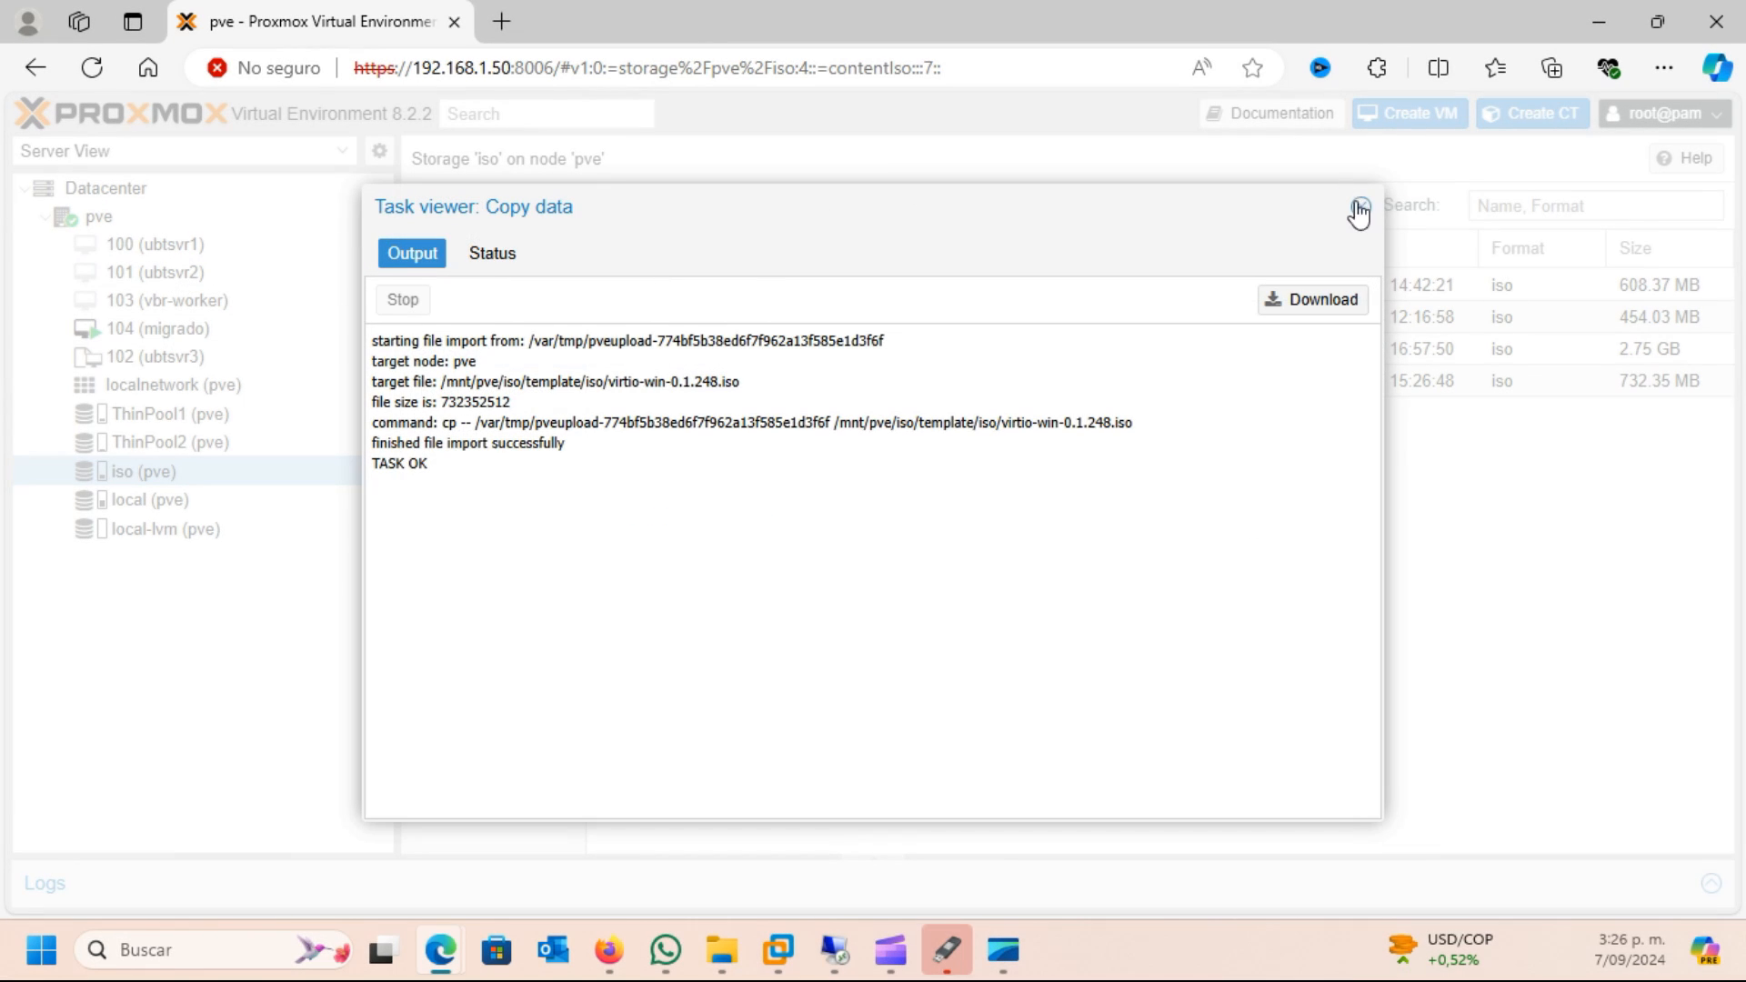
left_click(1364, 208)
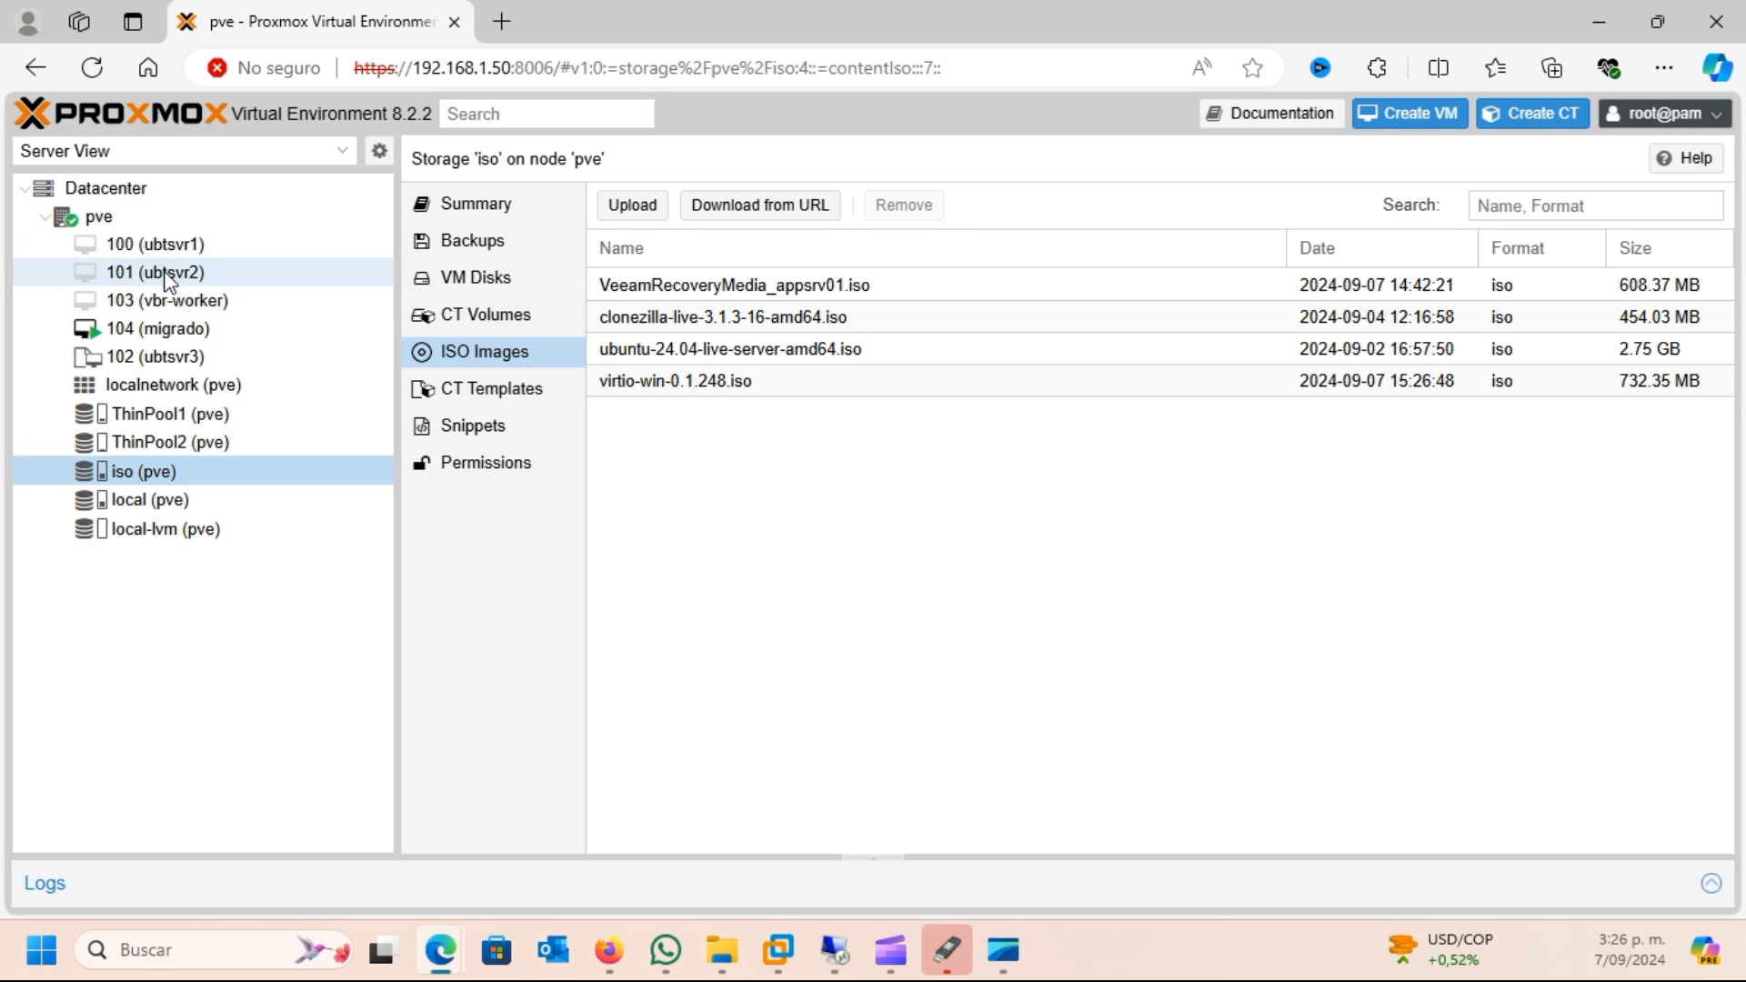
Mount virtio-win-0.1.248.iso from the iso storage in the CD/DVD drive of VM 104 (migrado)
left_click(169, 332)
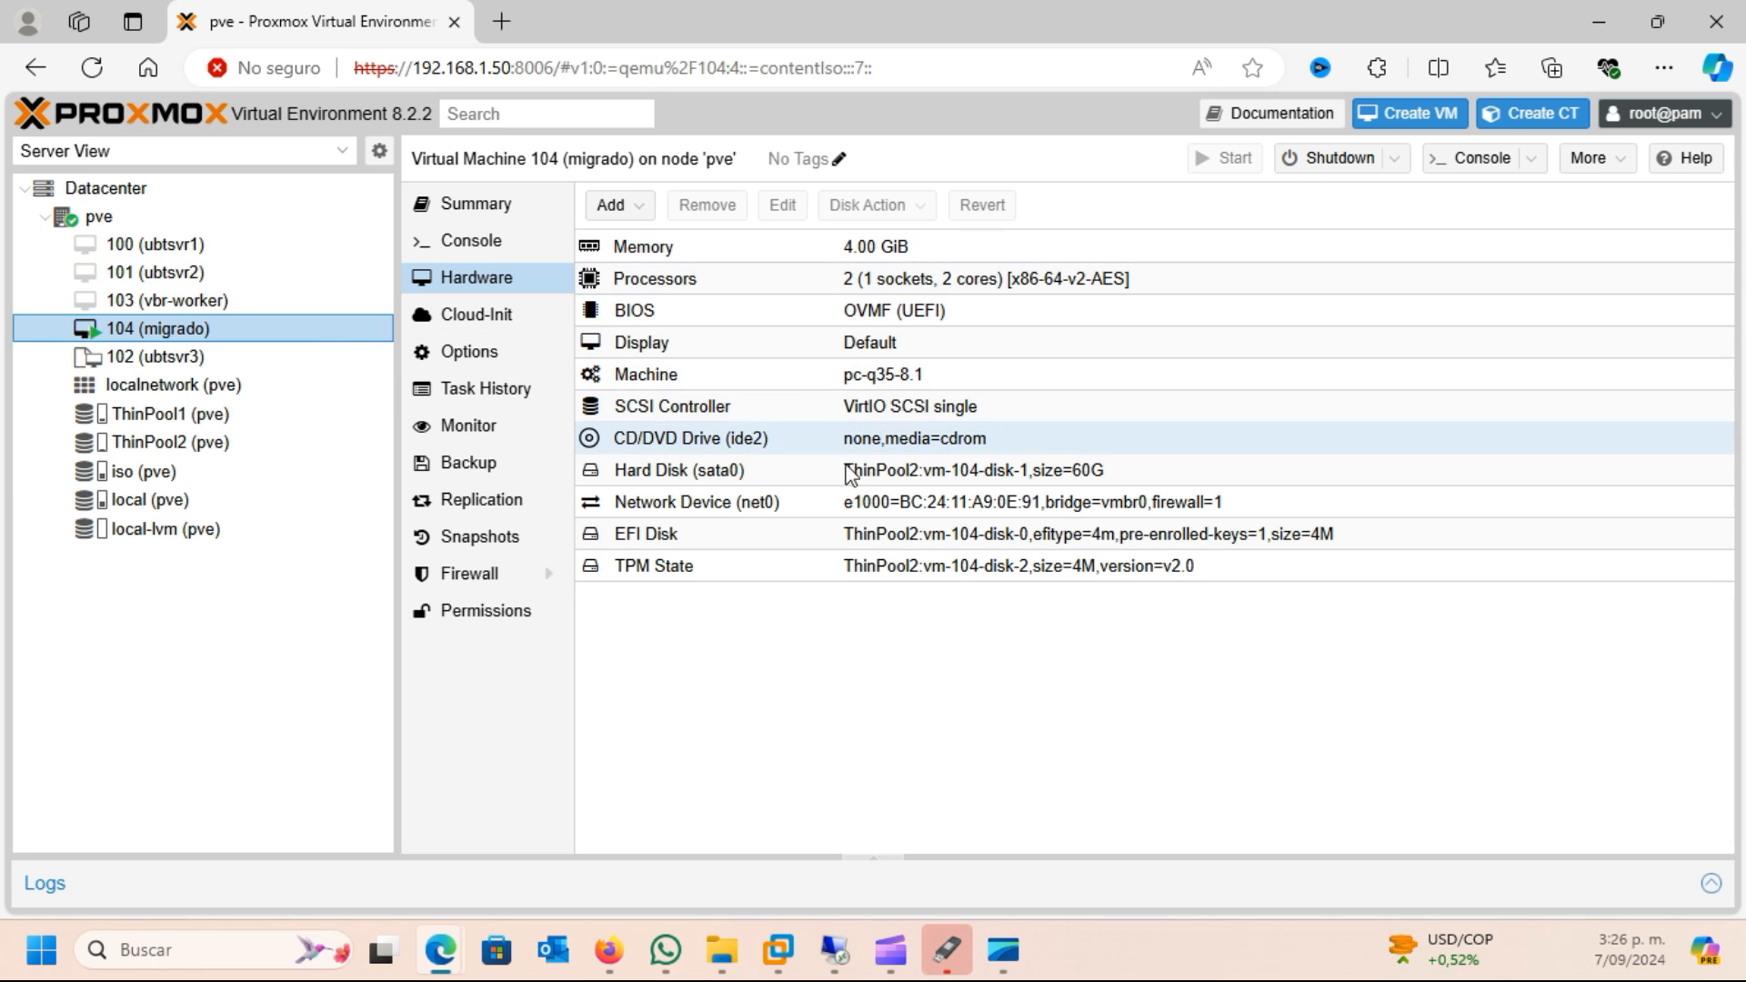
double_click(691, 441)
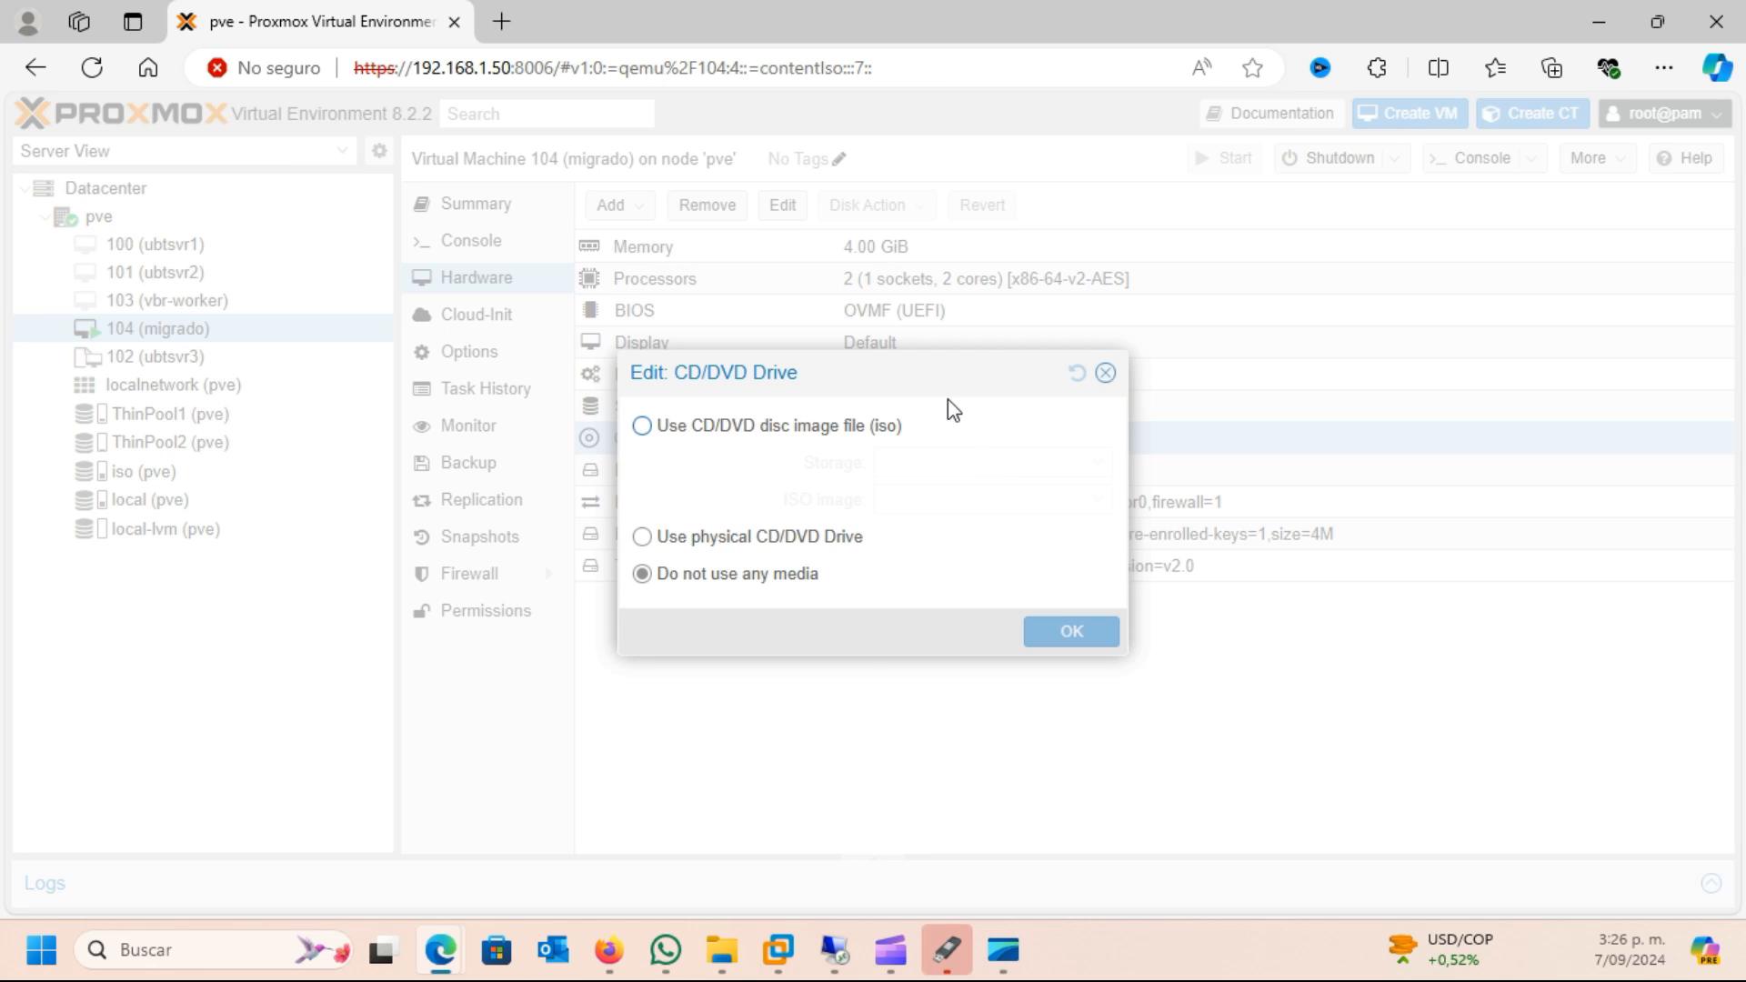
left_click(642, 428)
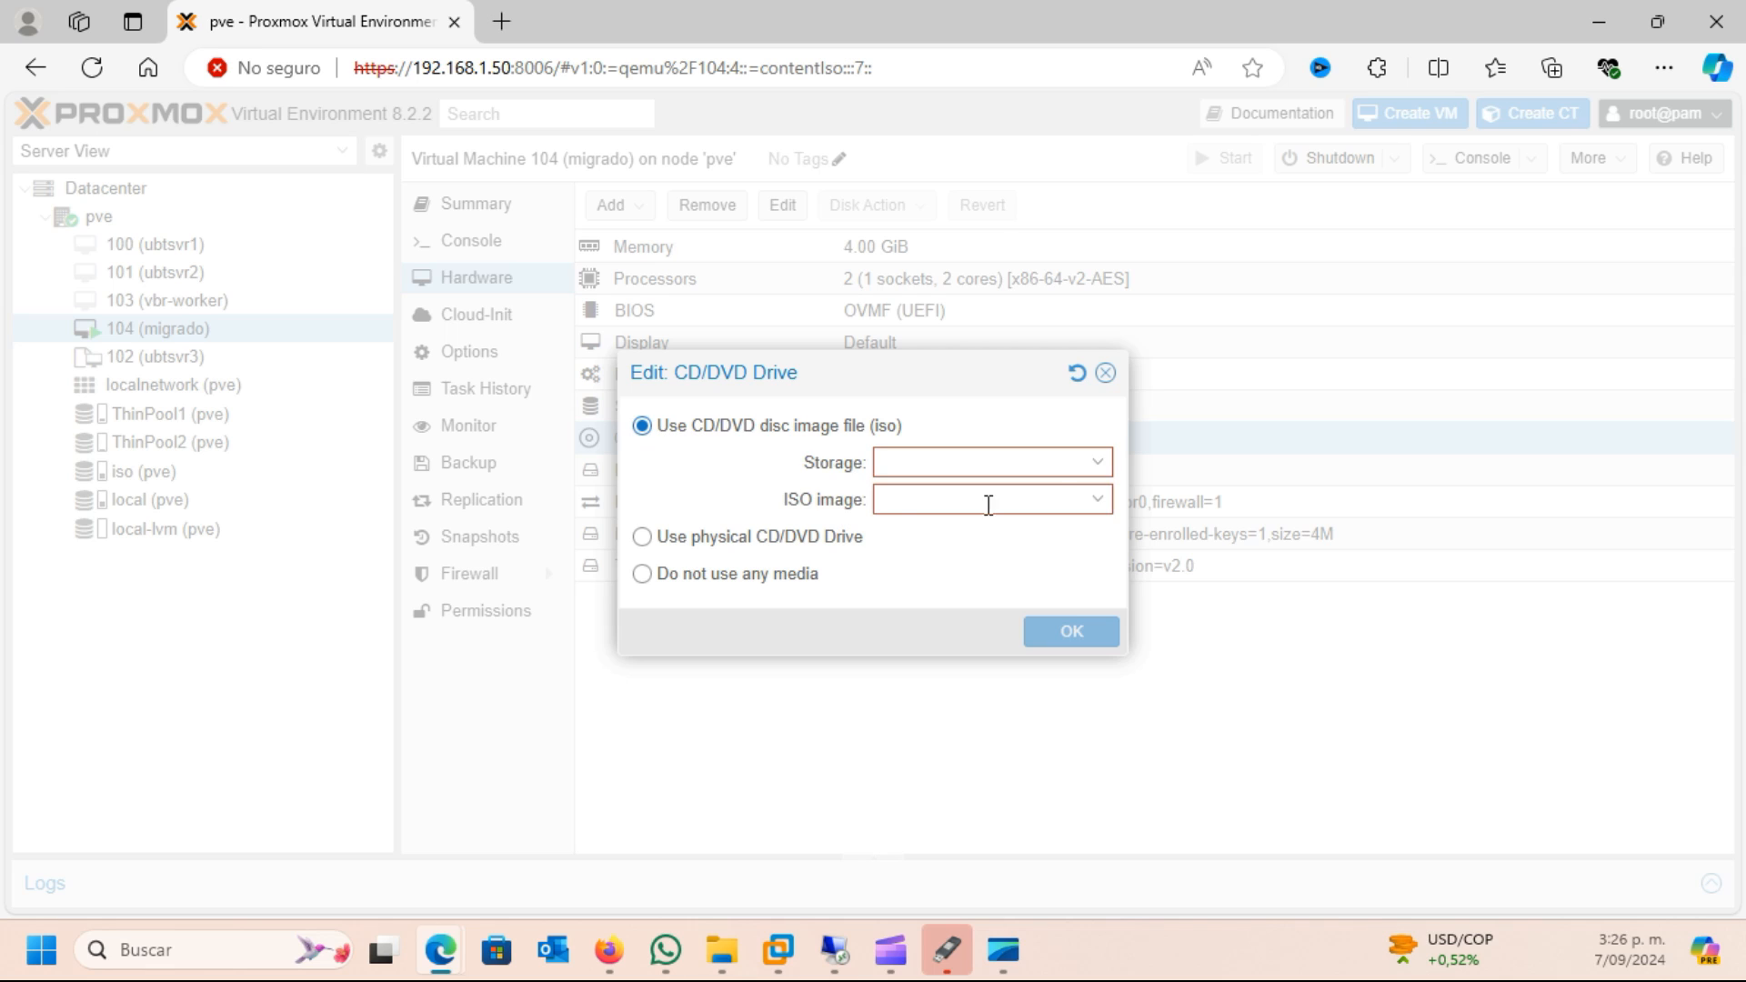
left_click(1096, 467)
left_click(929, 534)
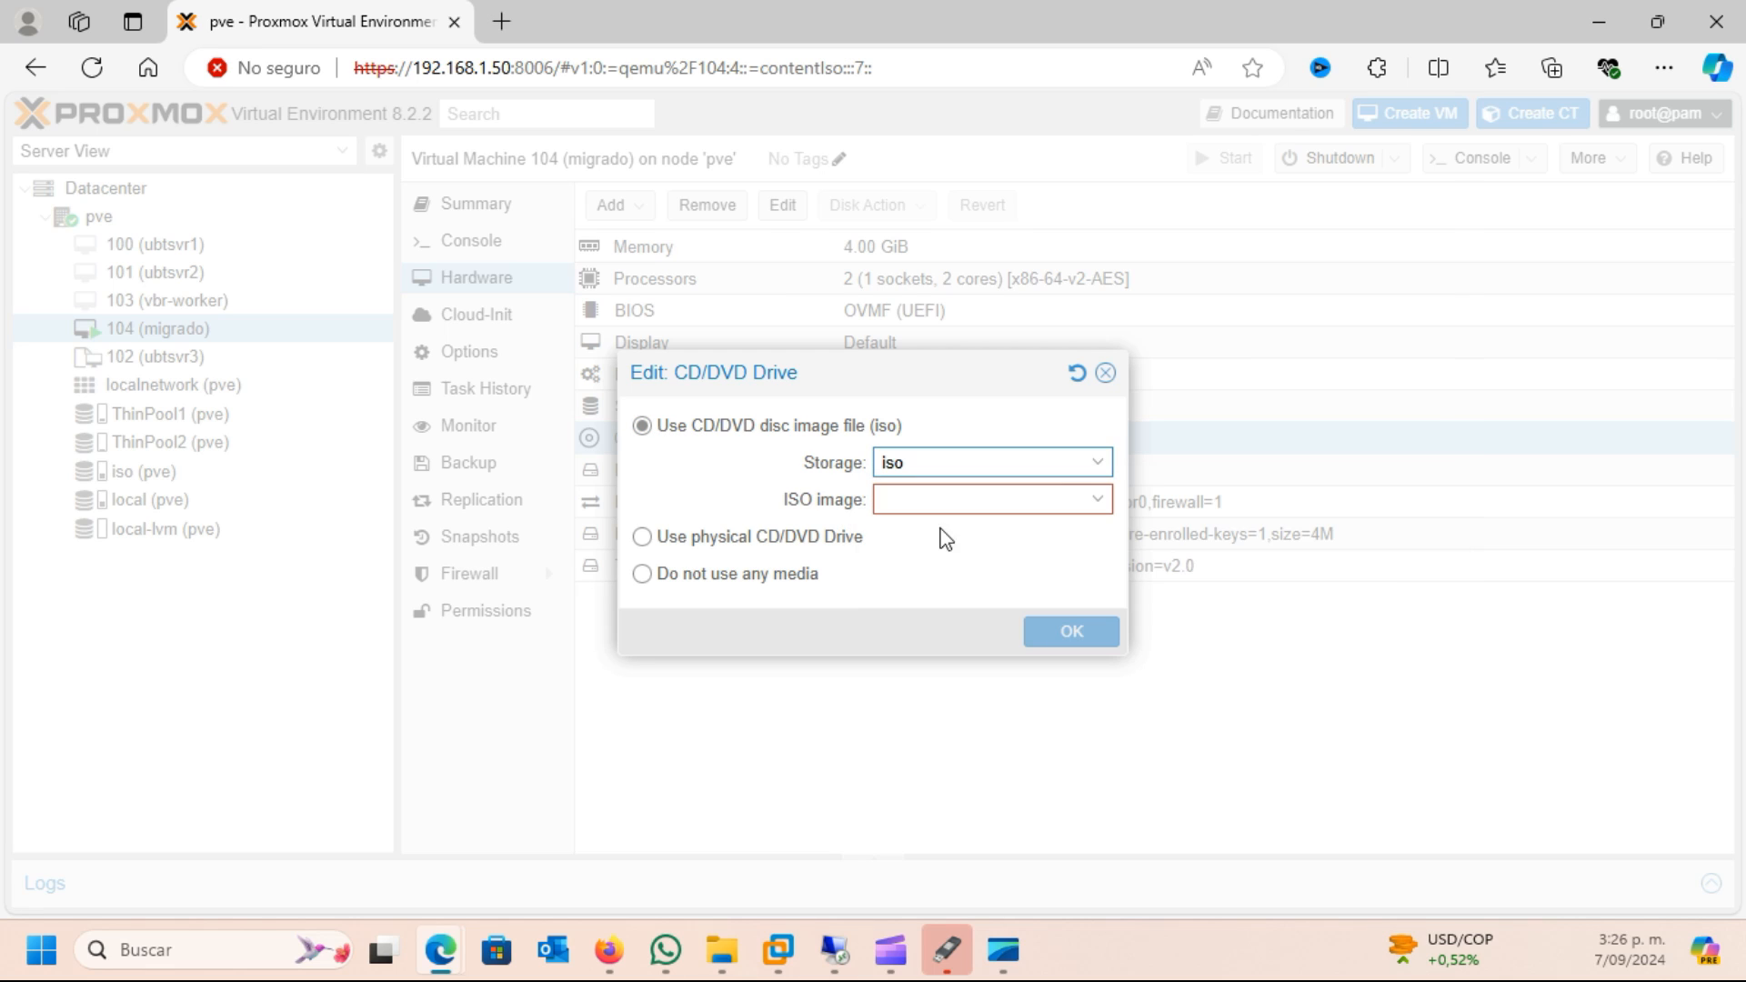
left_click(1097, 502)
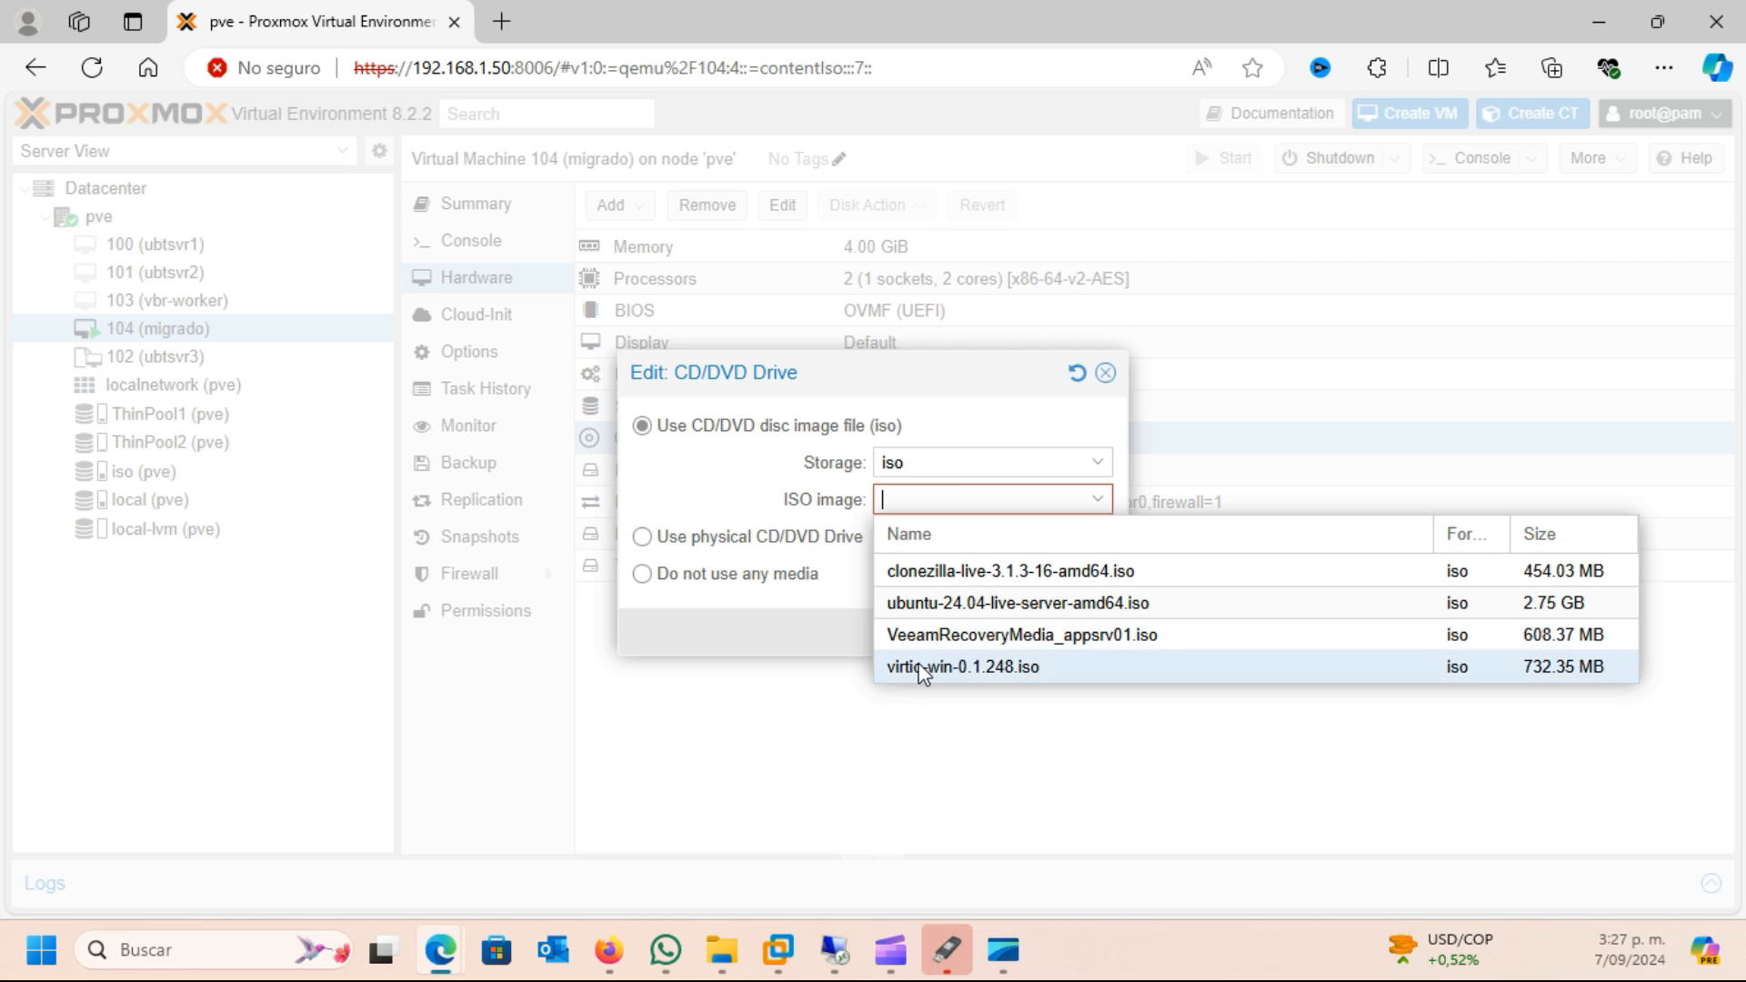
left_click(923, 669)
left_click(1089, 639)
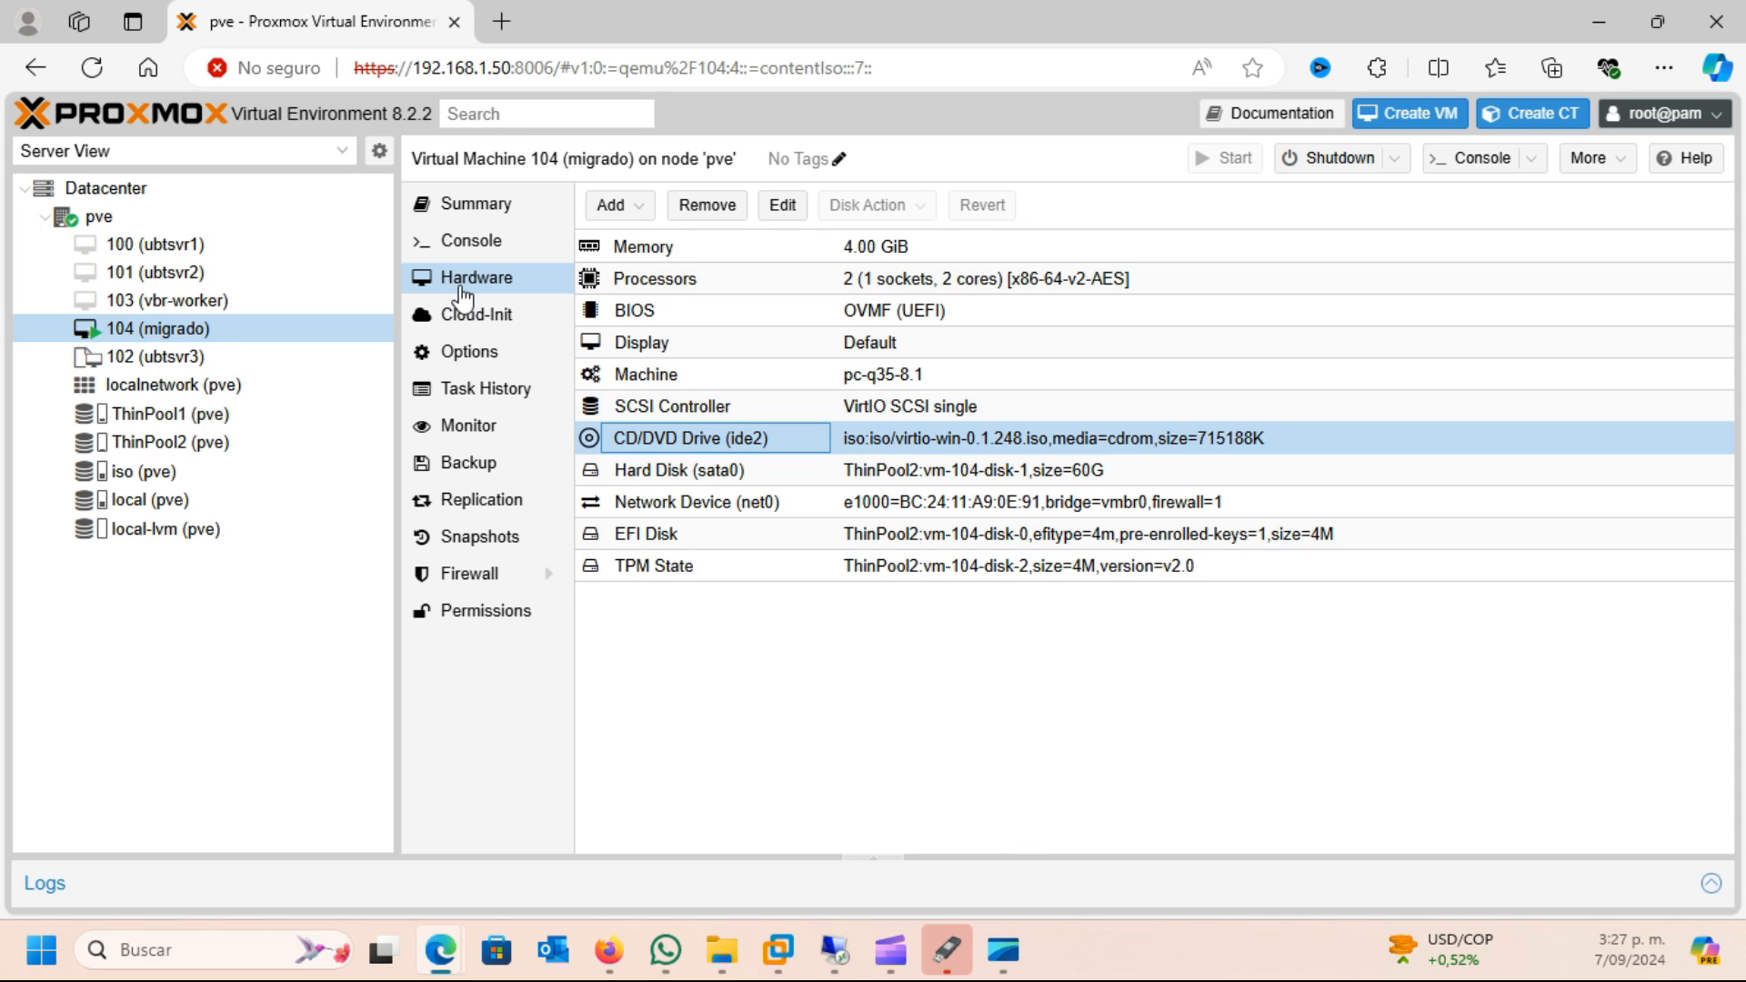
Switch to the migrado VM console and open the files of the virtio-win CD from the inserted-disc notification
mouse_move(436, 941)
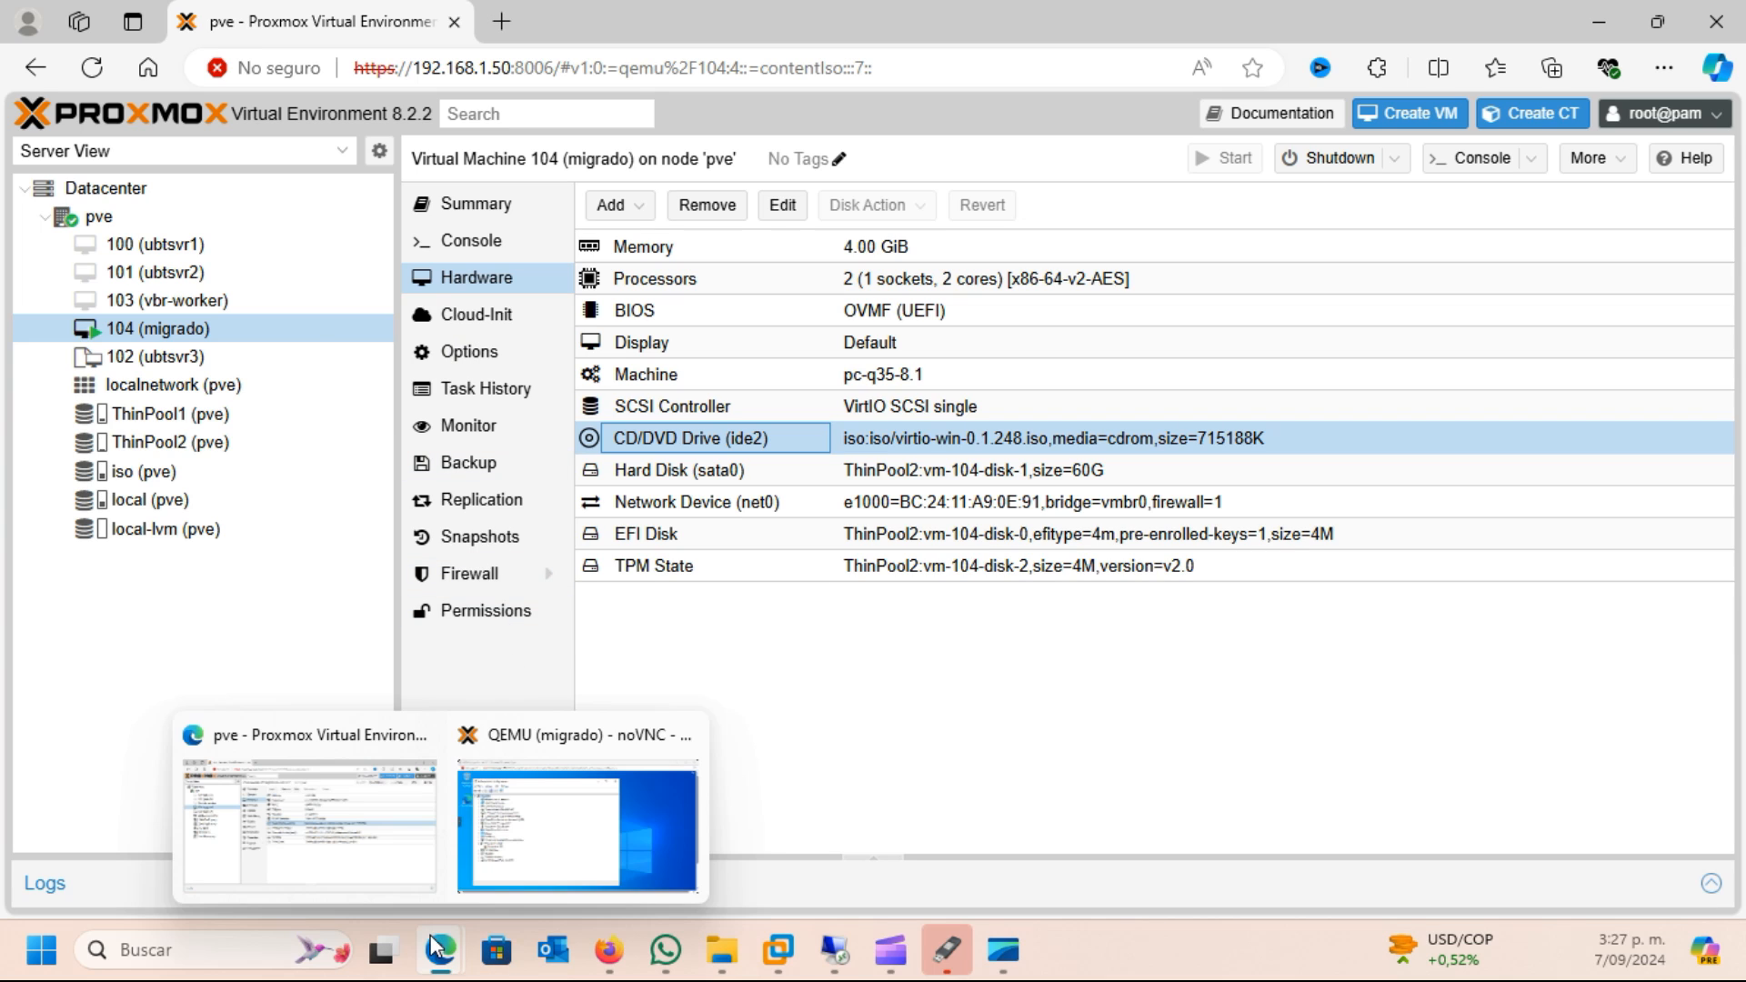
left_click(540, 861)
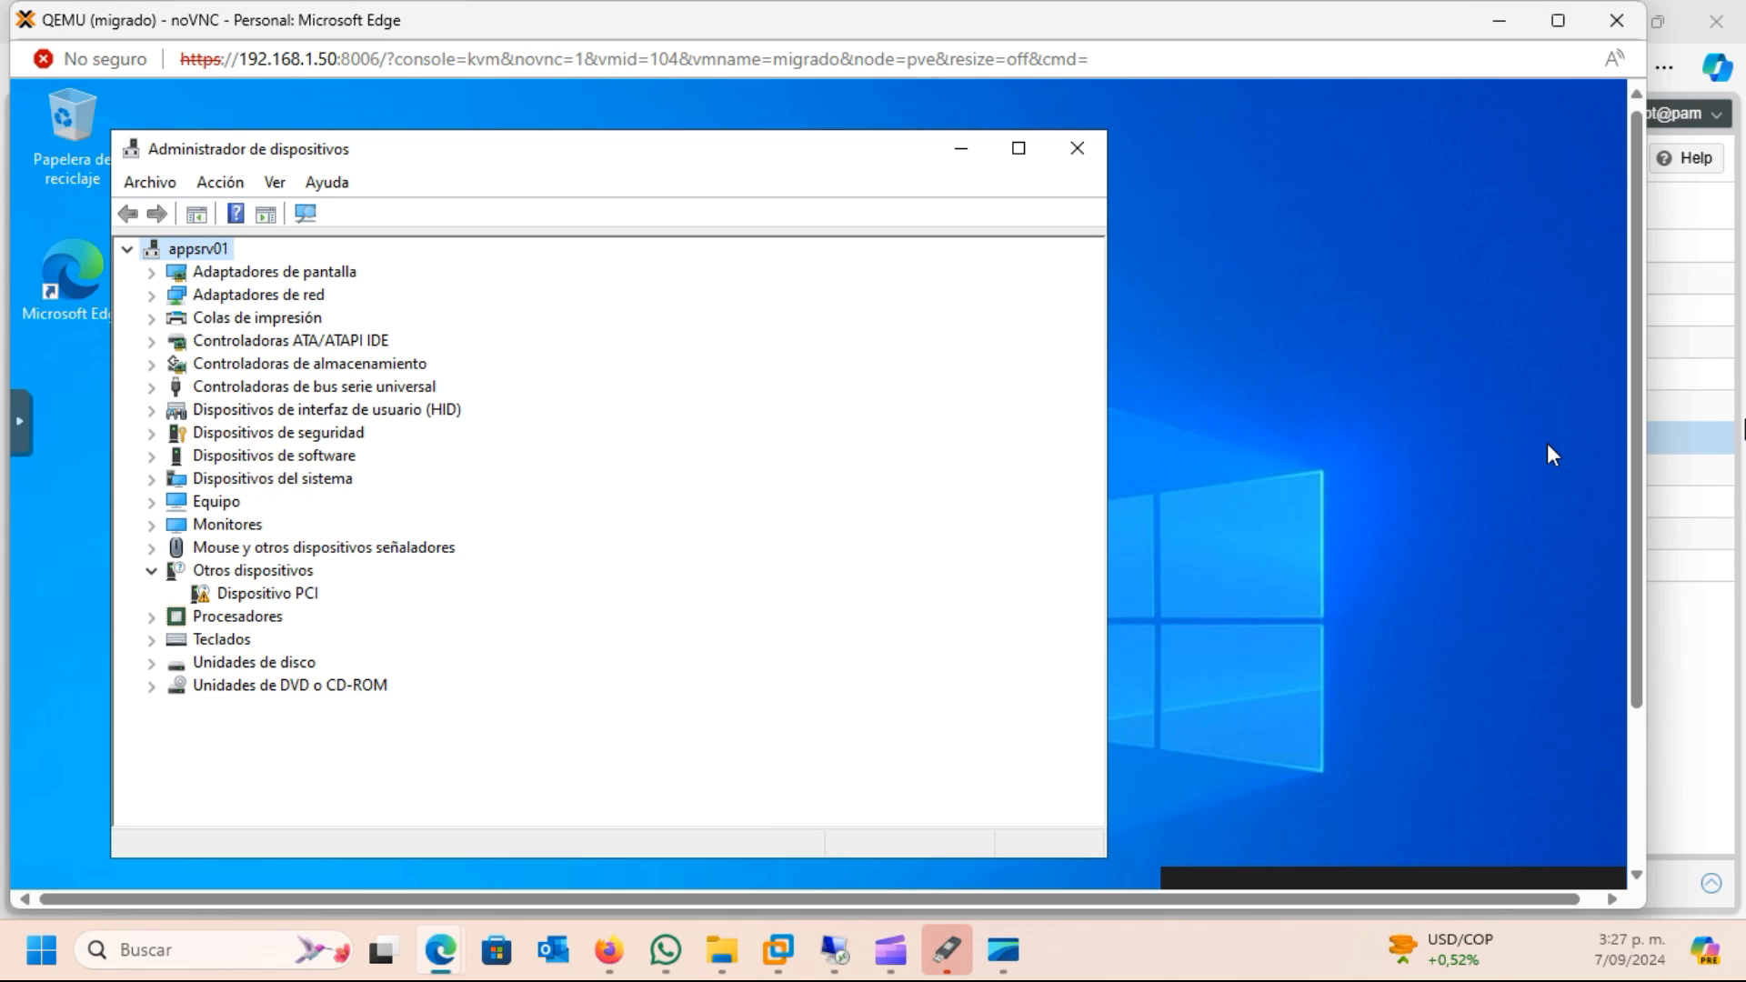
left_click_drag(1634, 423, 1622, 613)
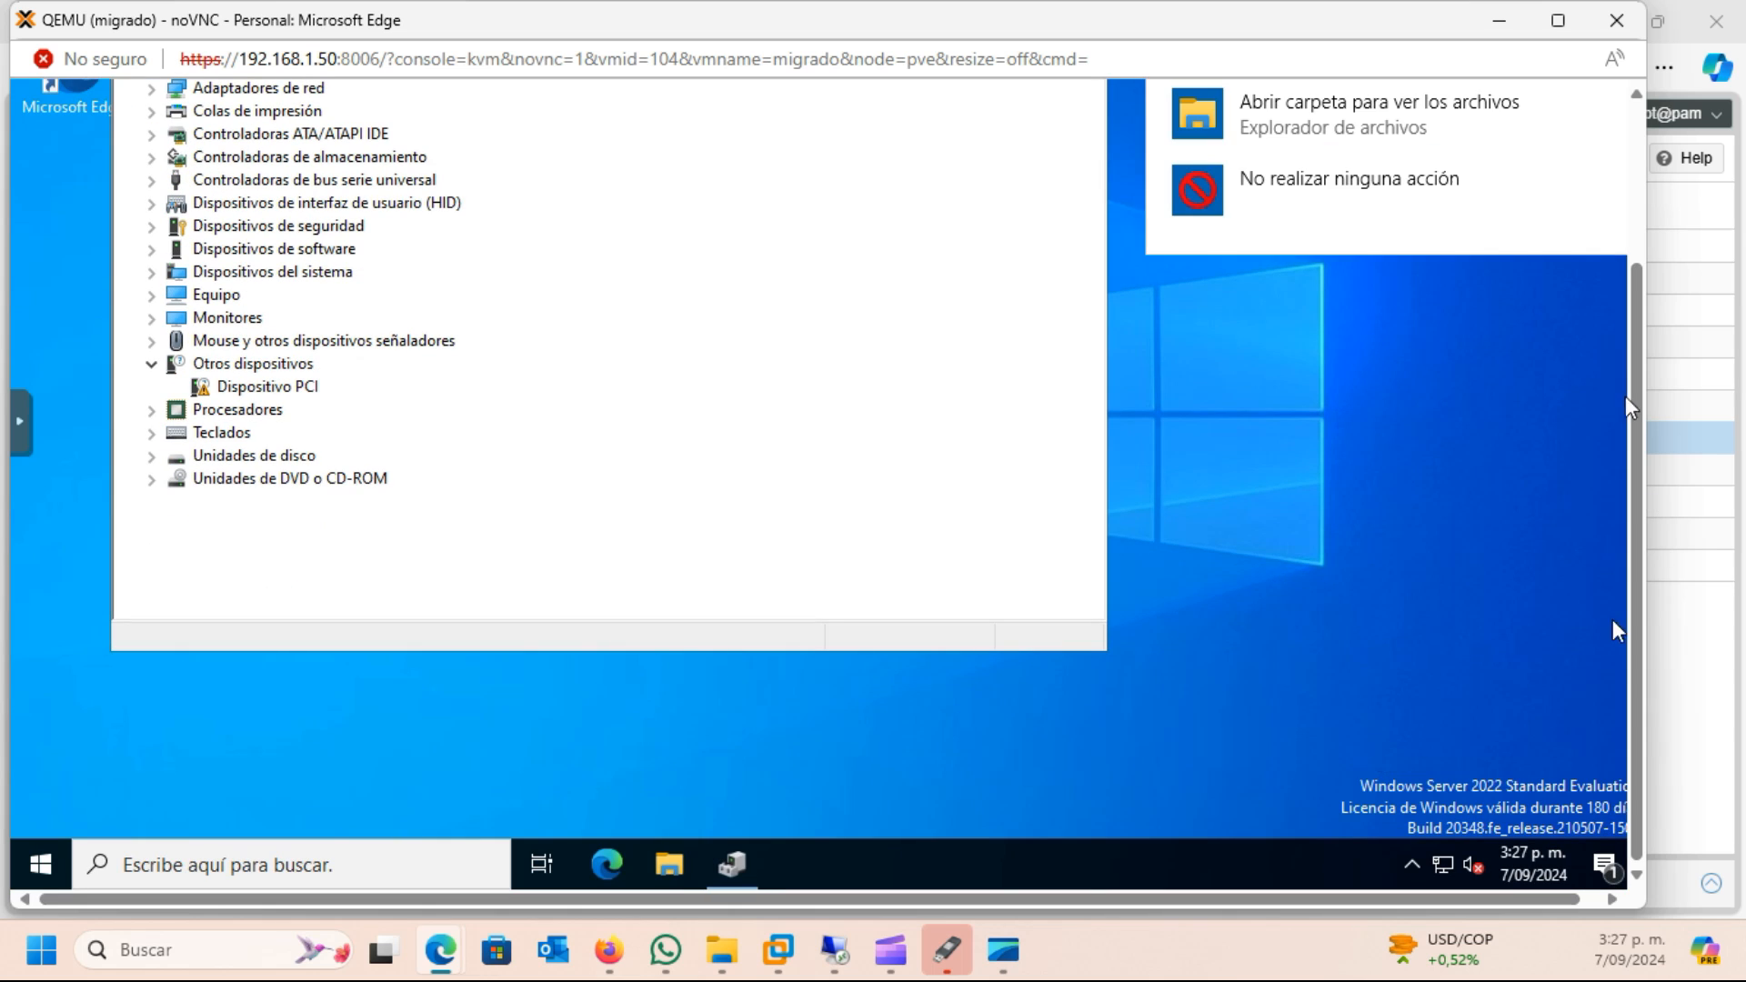
left_click(1332, 125)
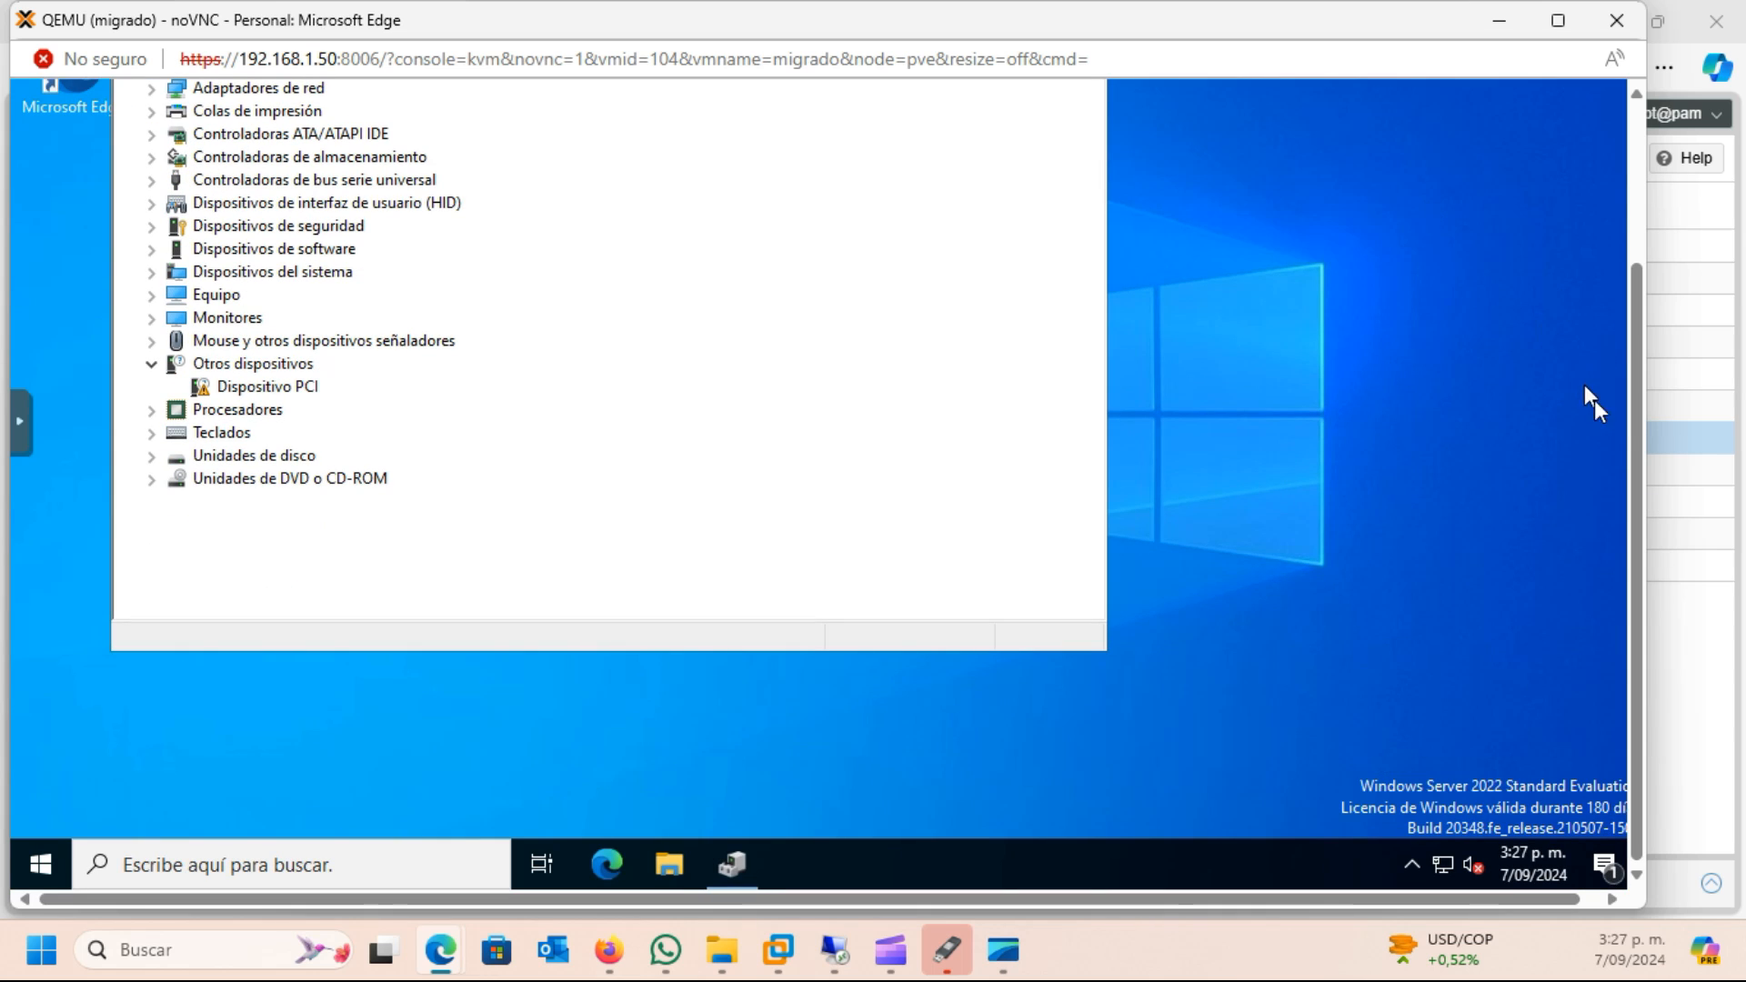
left_click_drag(1635, 413, 1637, 270)
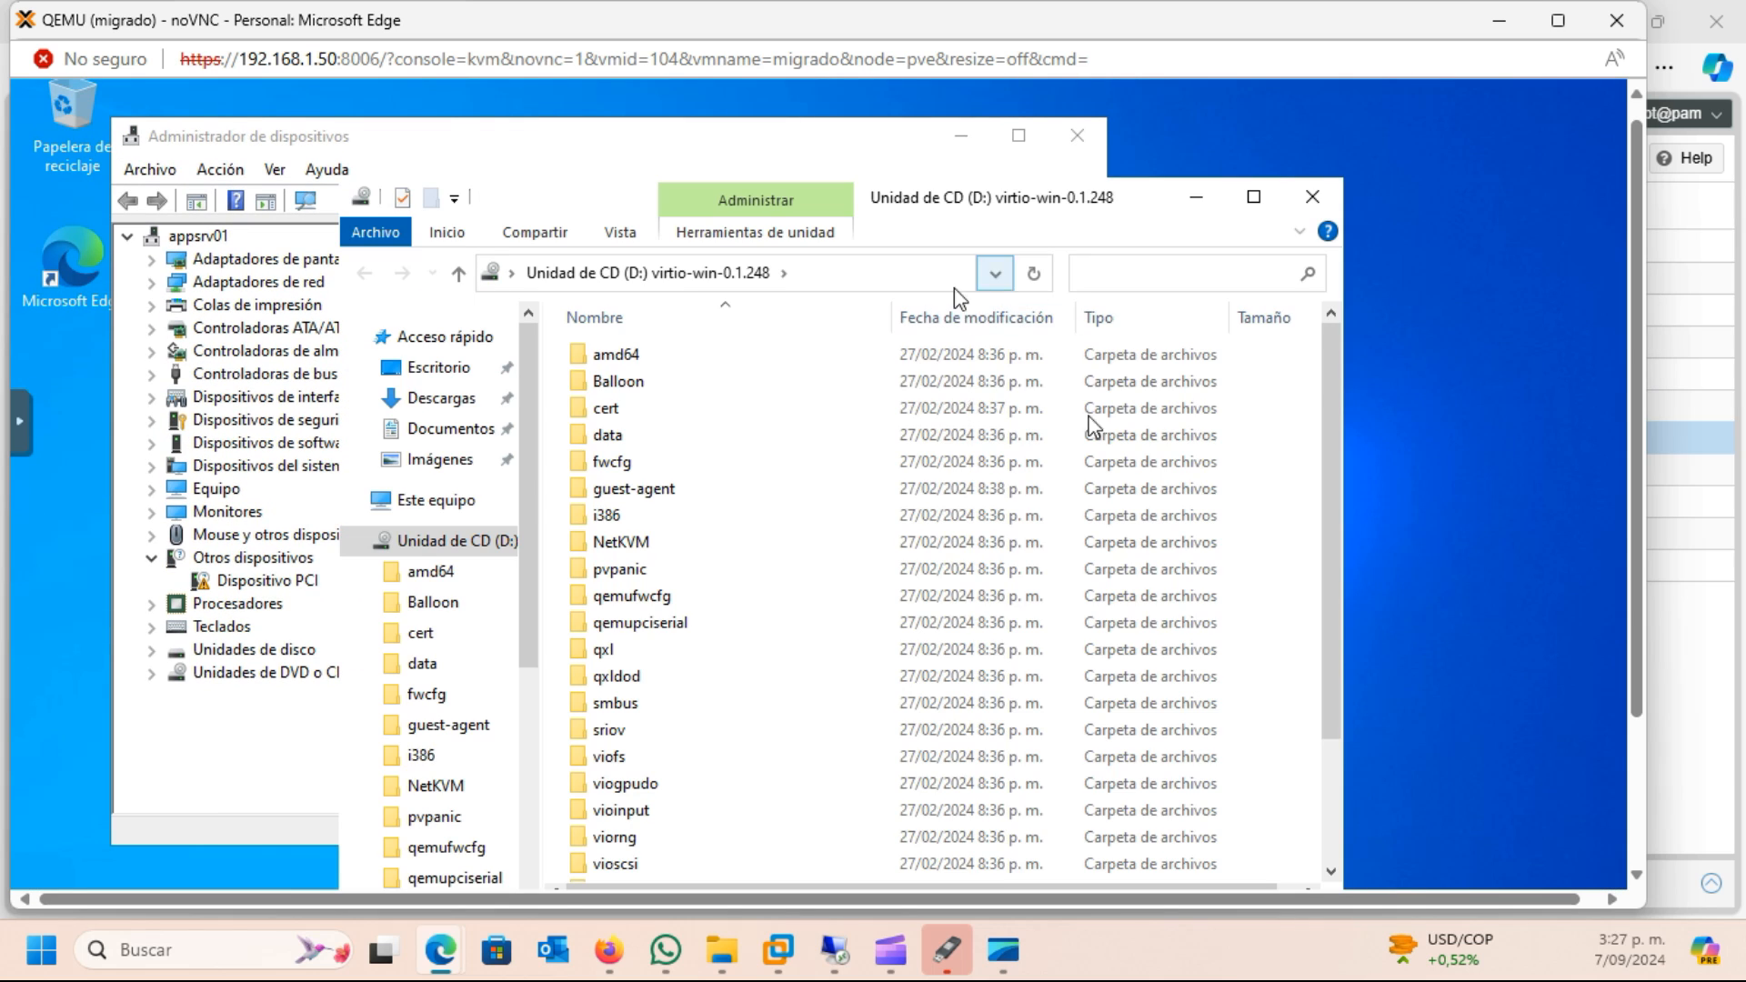
Install the virtio-win-gt-x64 driver package from the CD, accepting the license and keeping the default features
left_click_drag(1639, 389, 1639, 503)
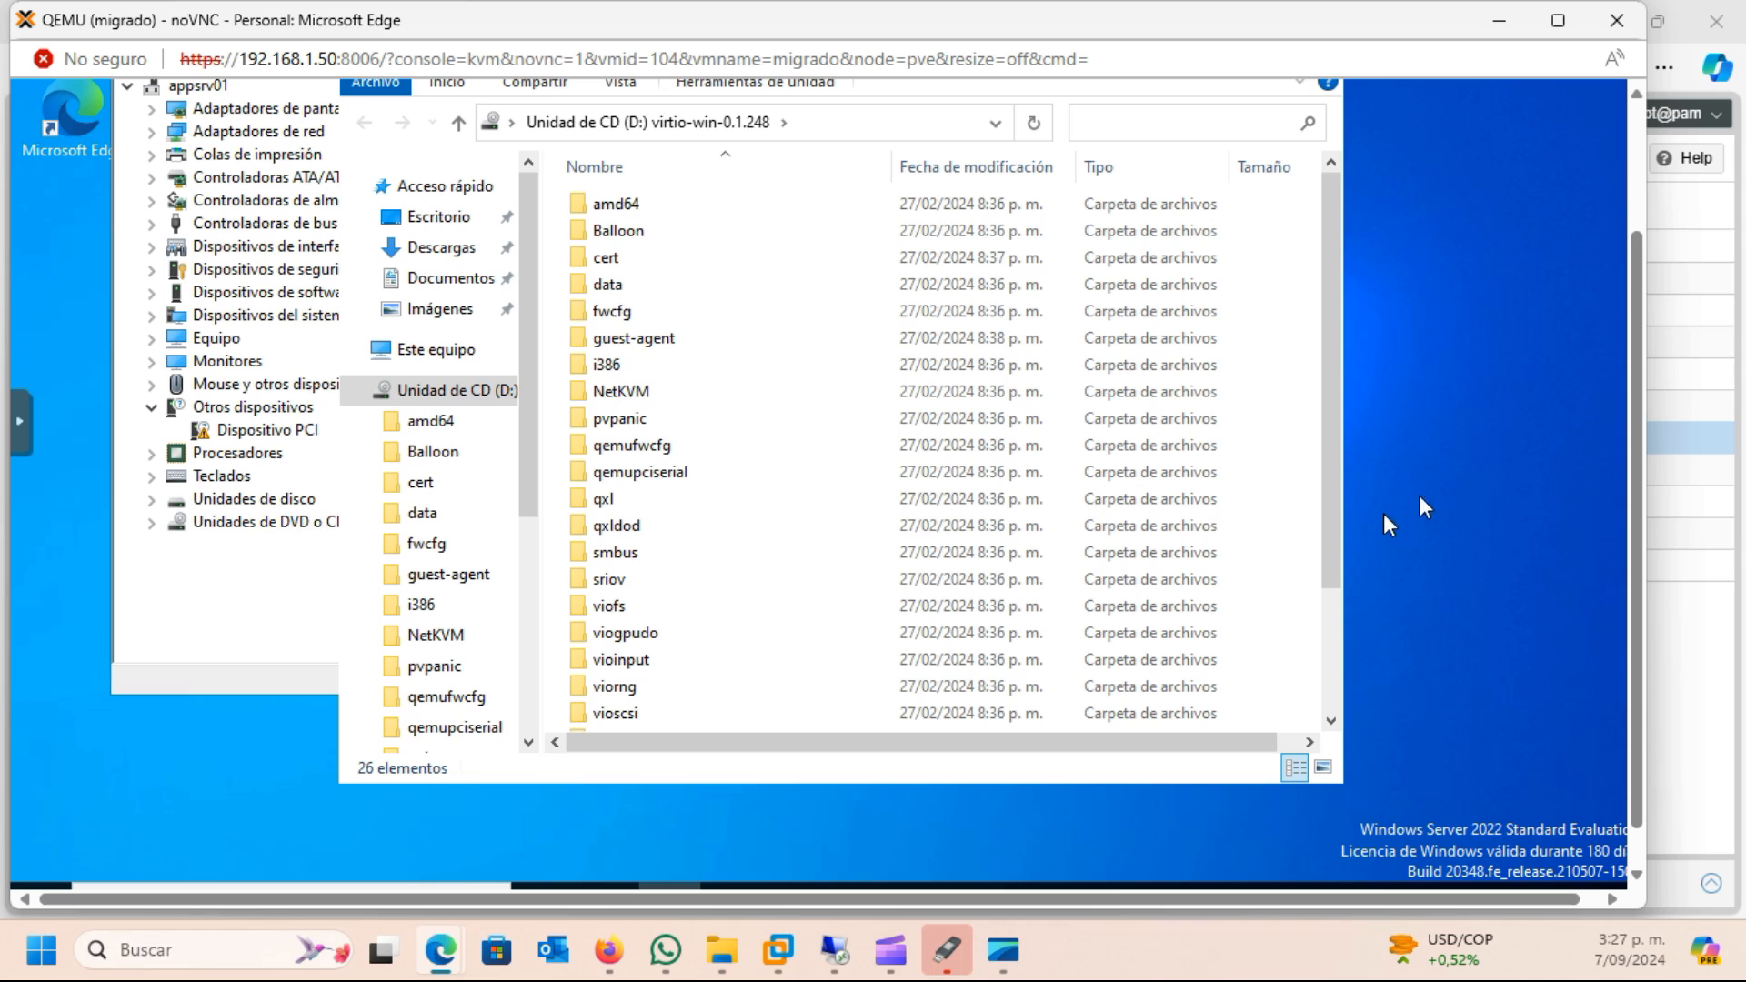
left_click_drag(1328, 537, 1313, 750)
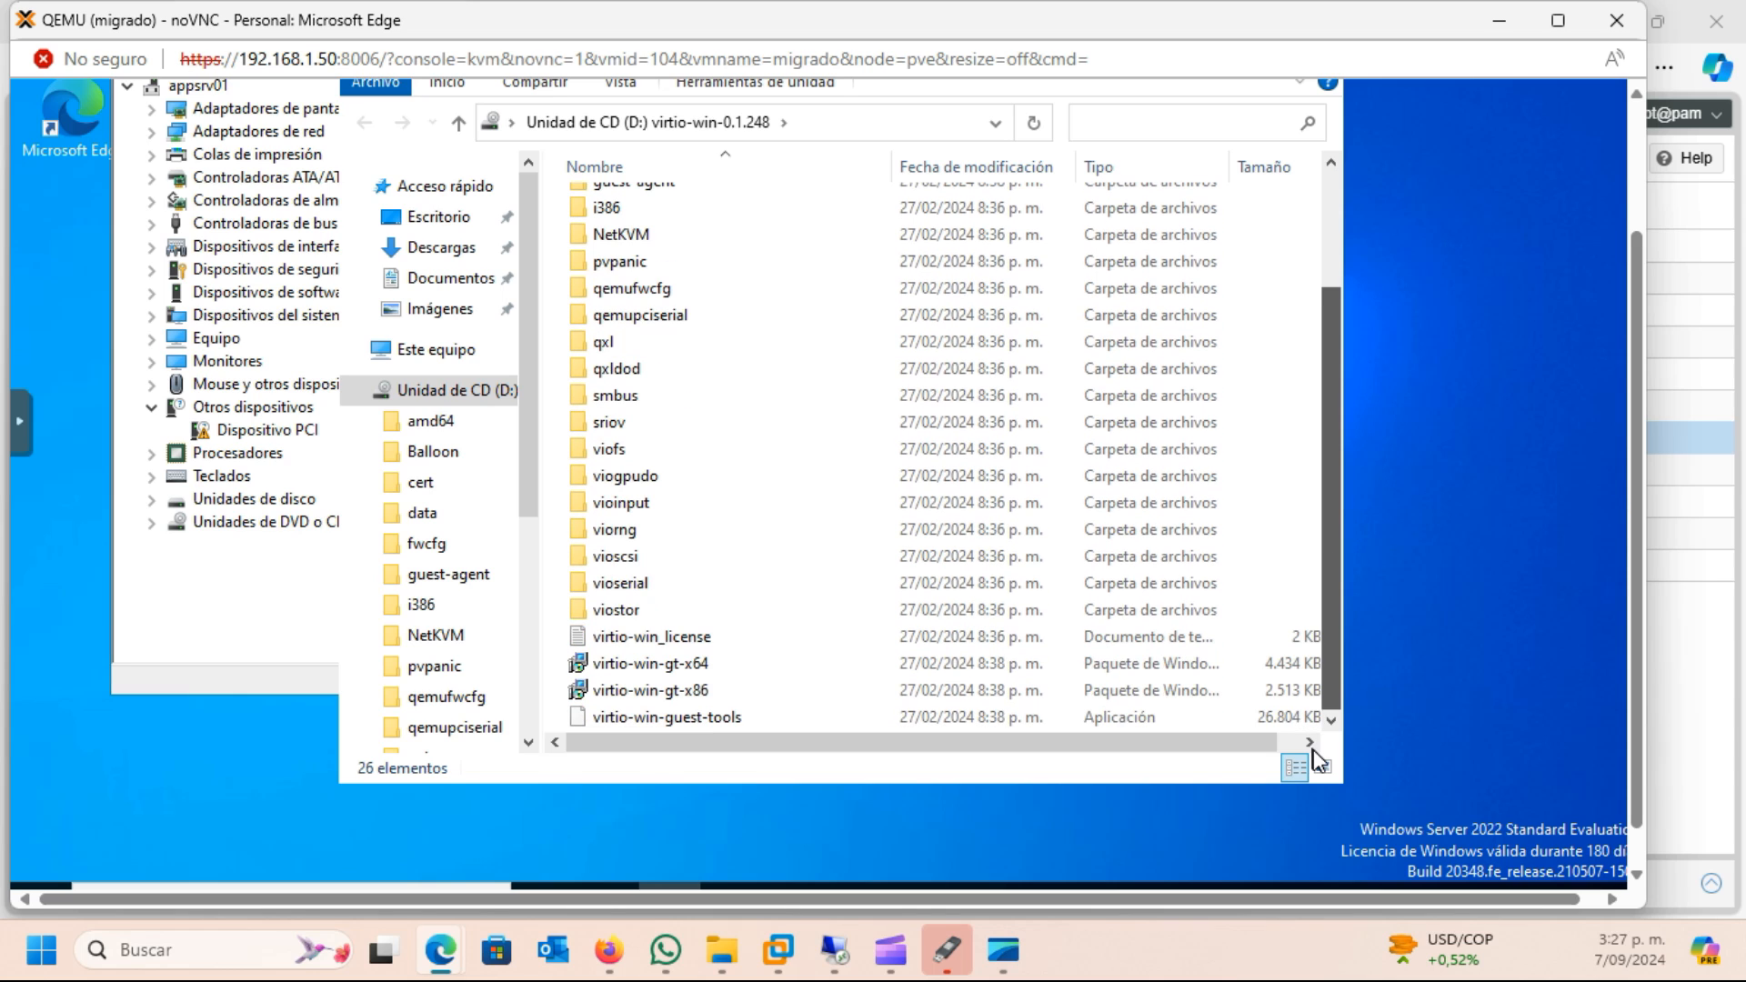
double_click(684, 668)
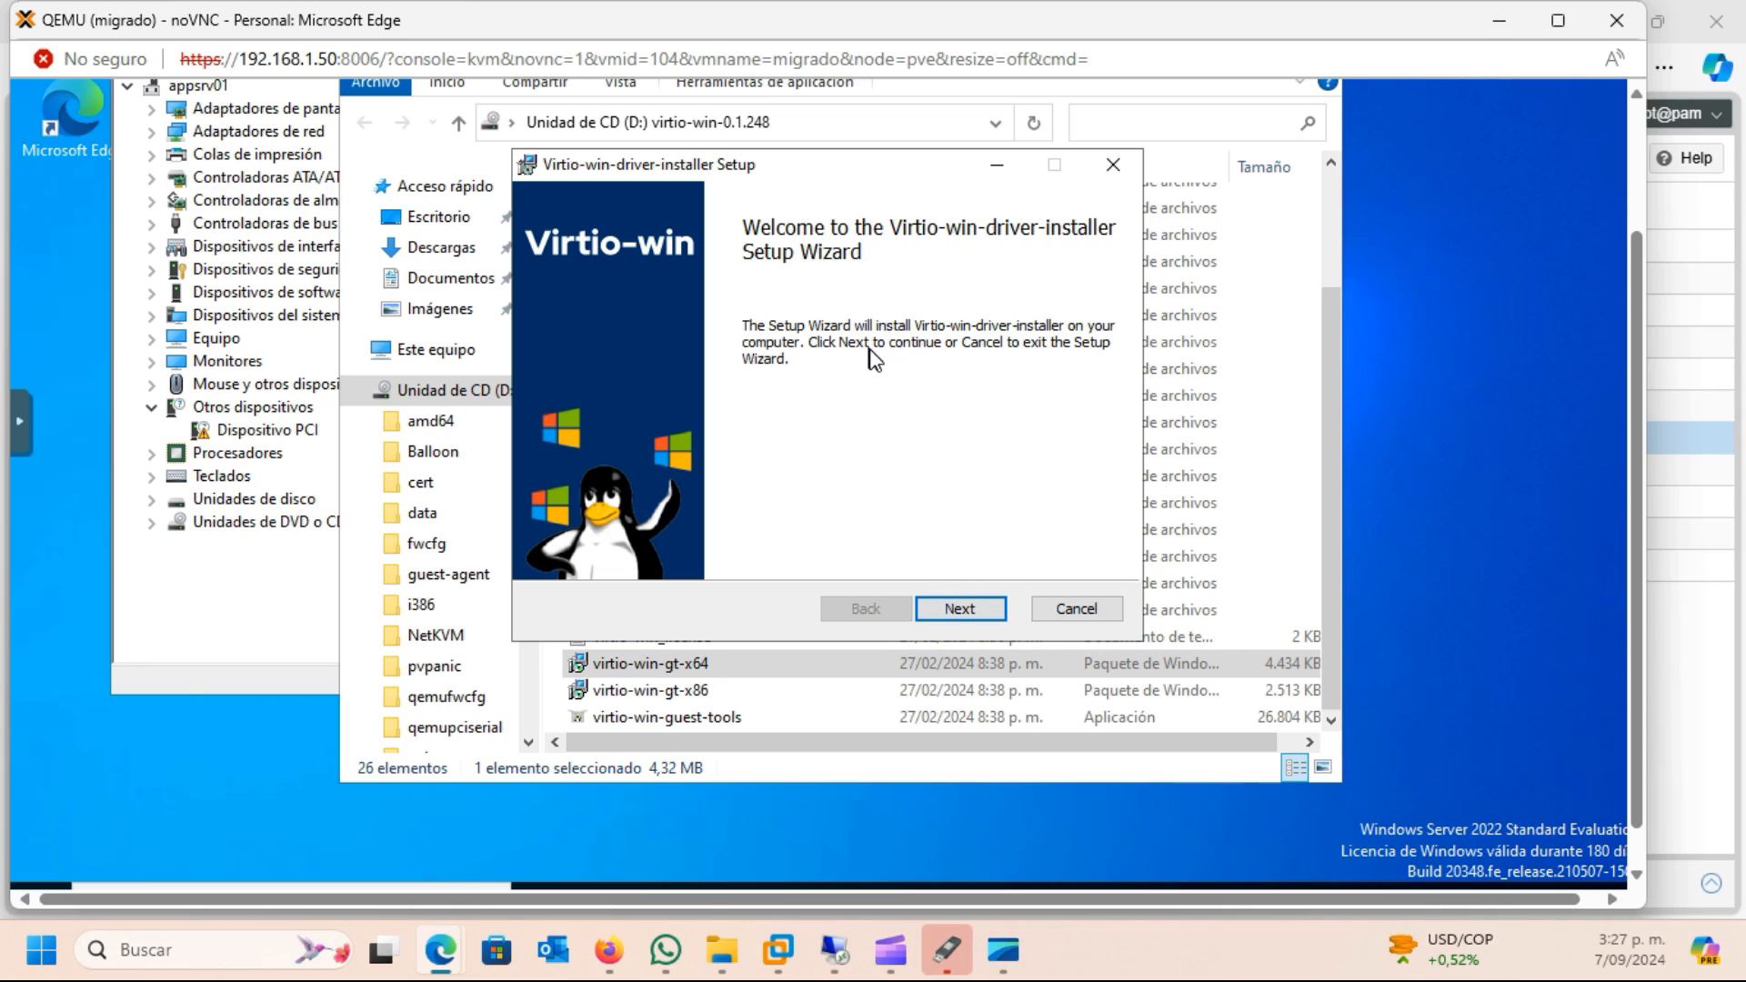
left_click(962, 610)
left_click(638, 550)
left_click(977, 613)
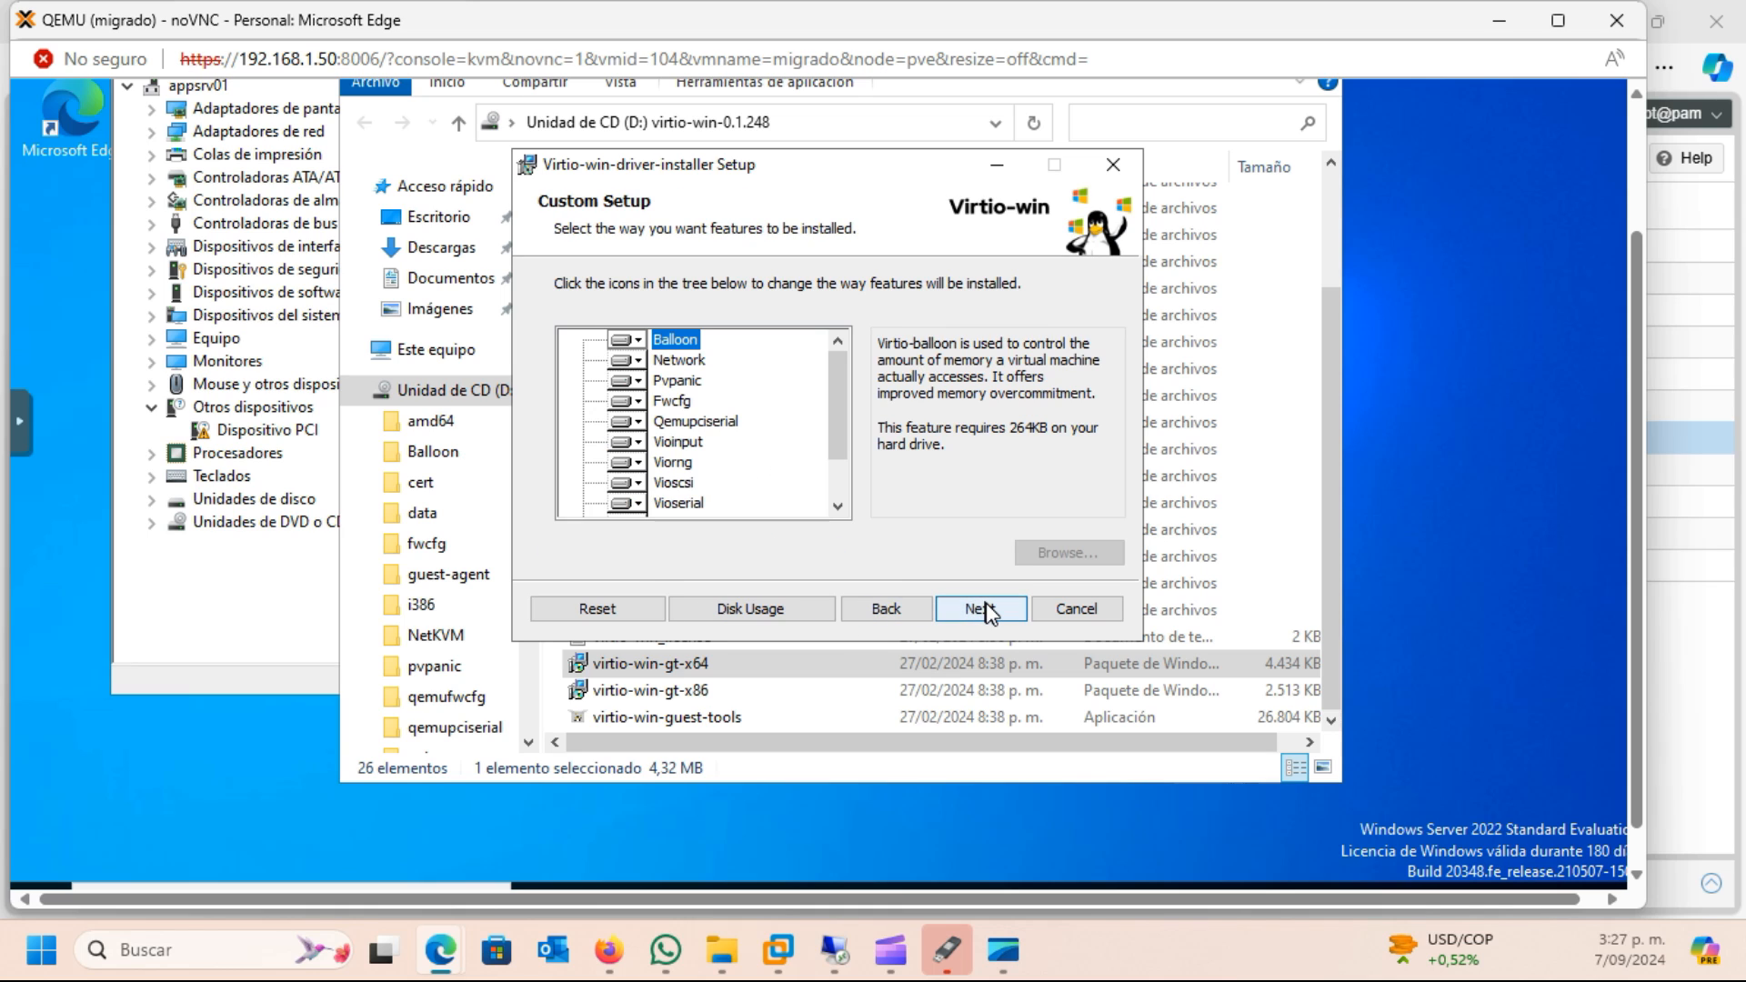
mouse_move(832, 390)
left_mouse_down()
mouse_move(837, 500)
mouse_move(835, 382)
left_mouse_up()
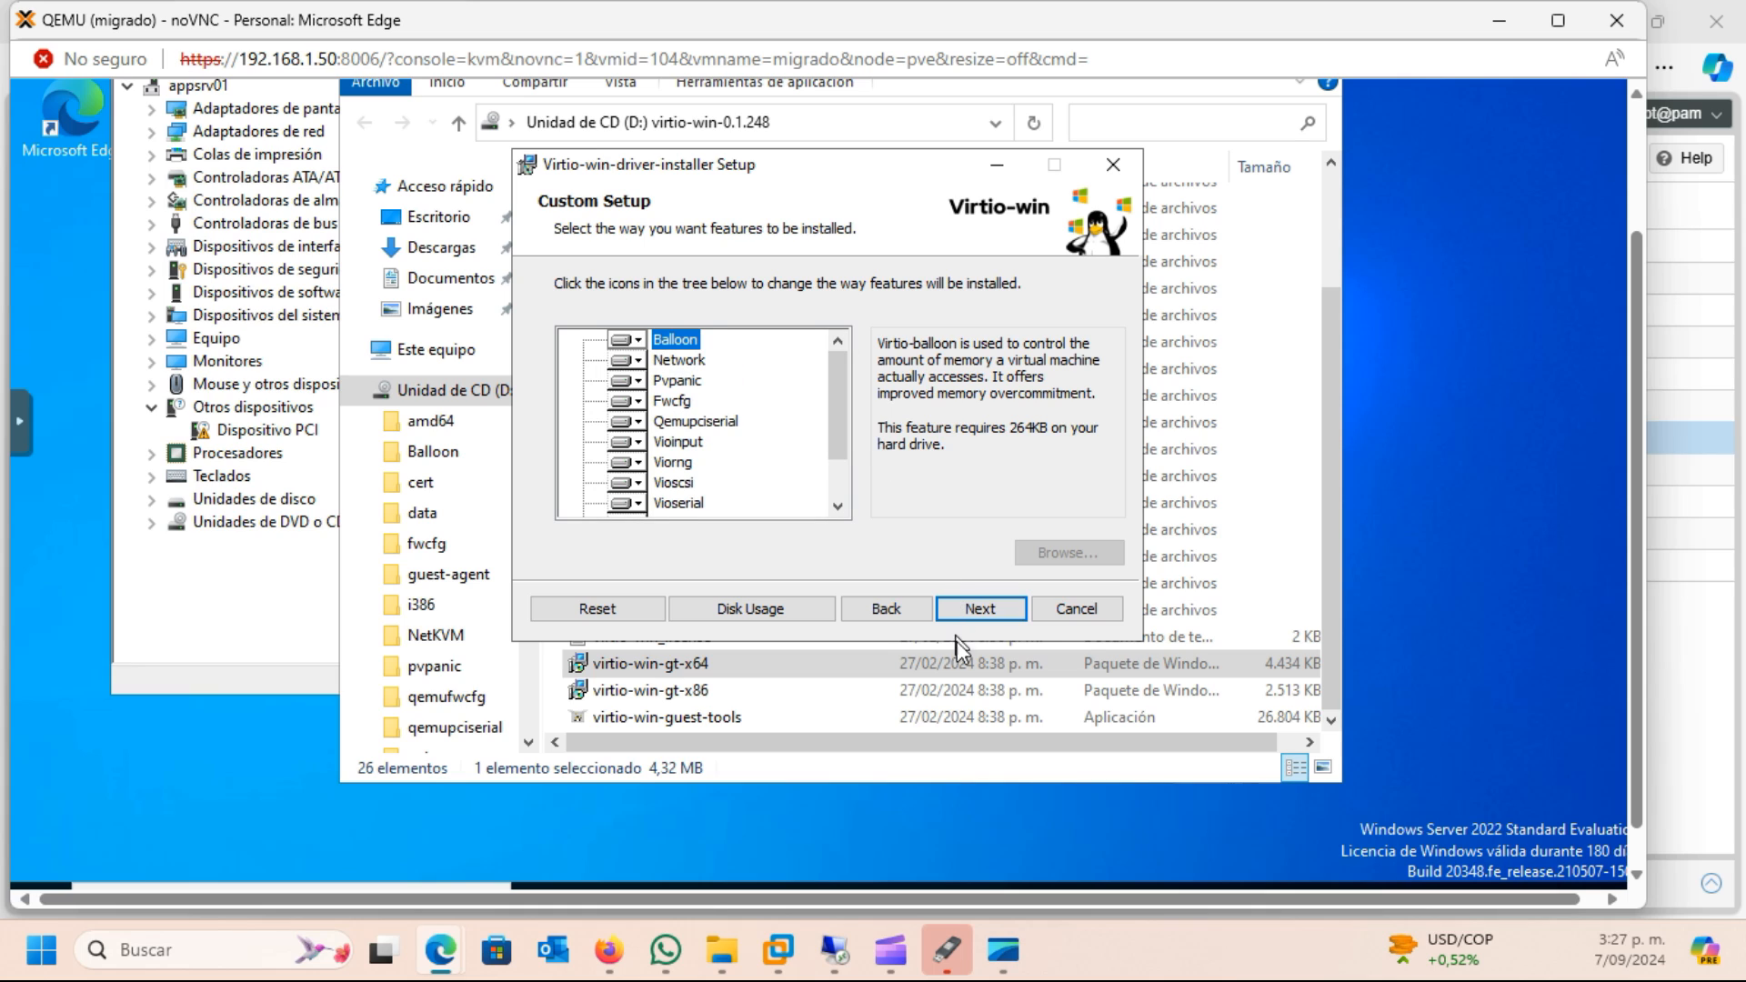
left_click(982, 611)
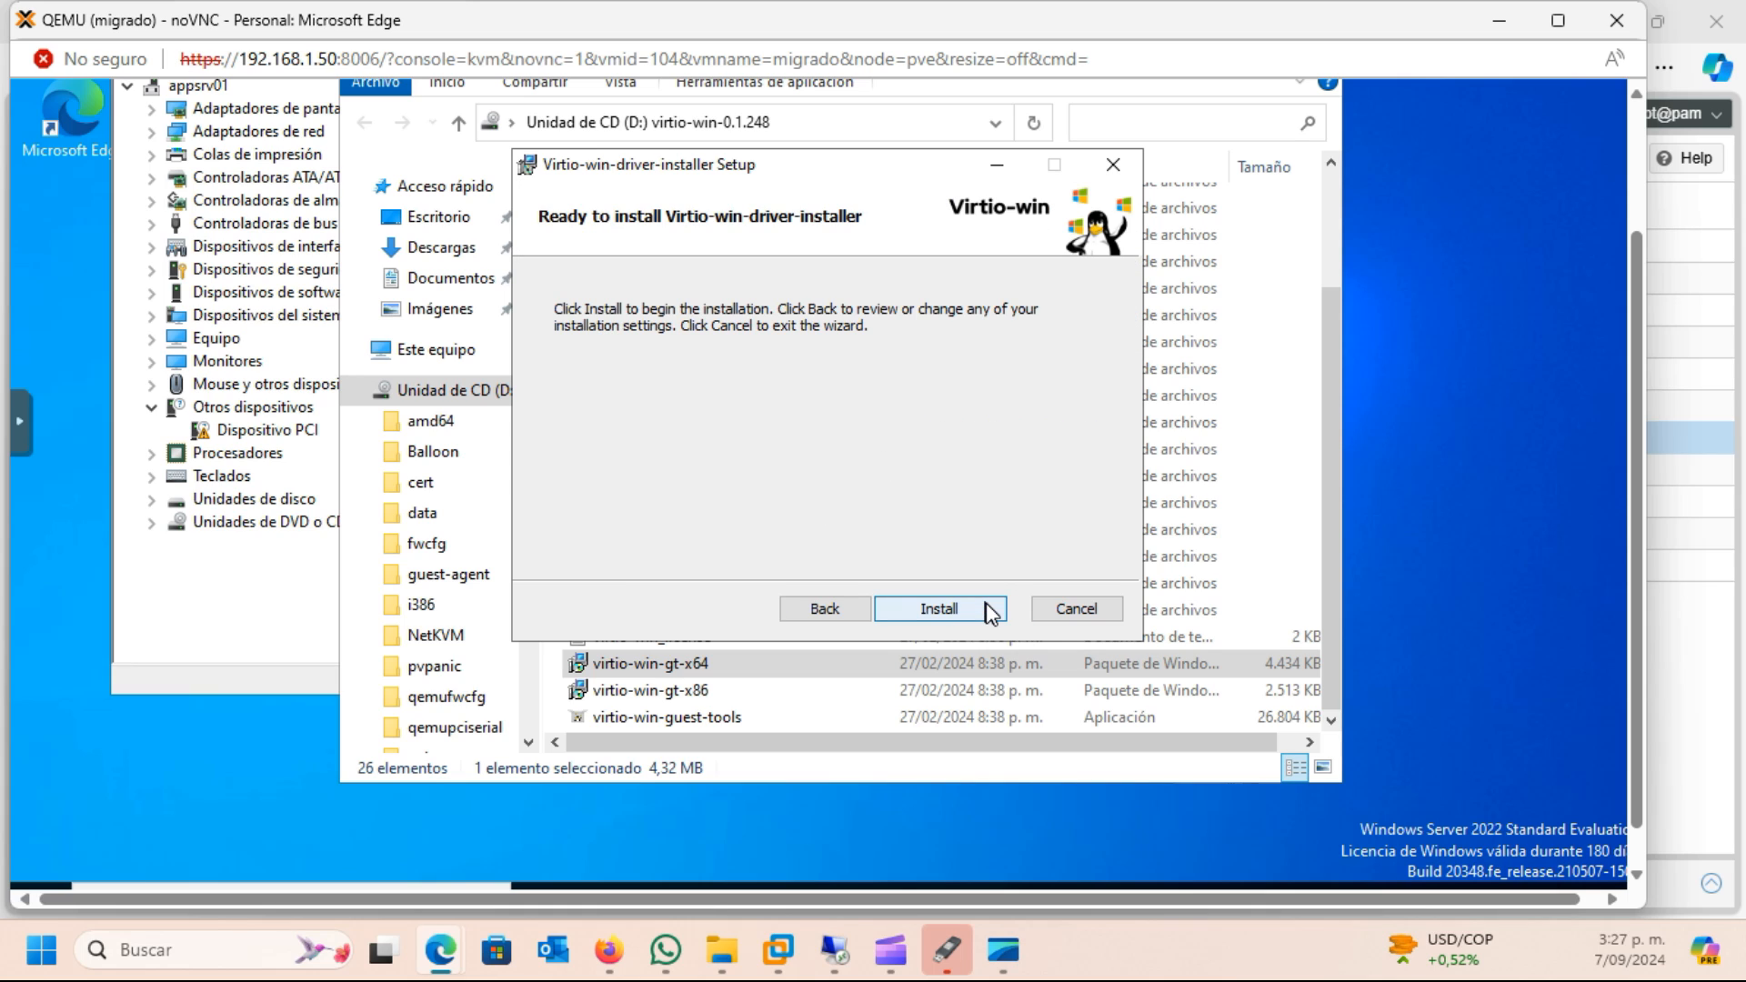
left_click(980, 617)
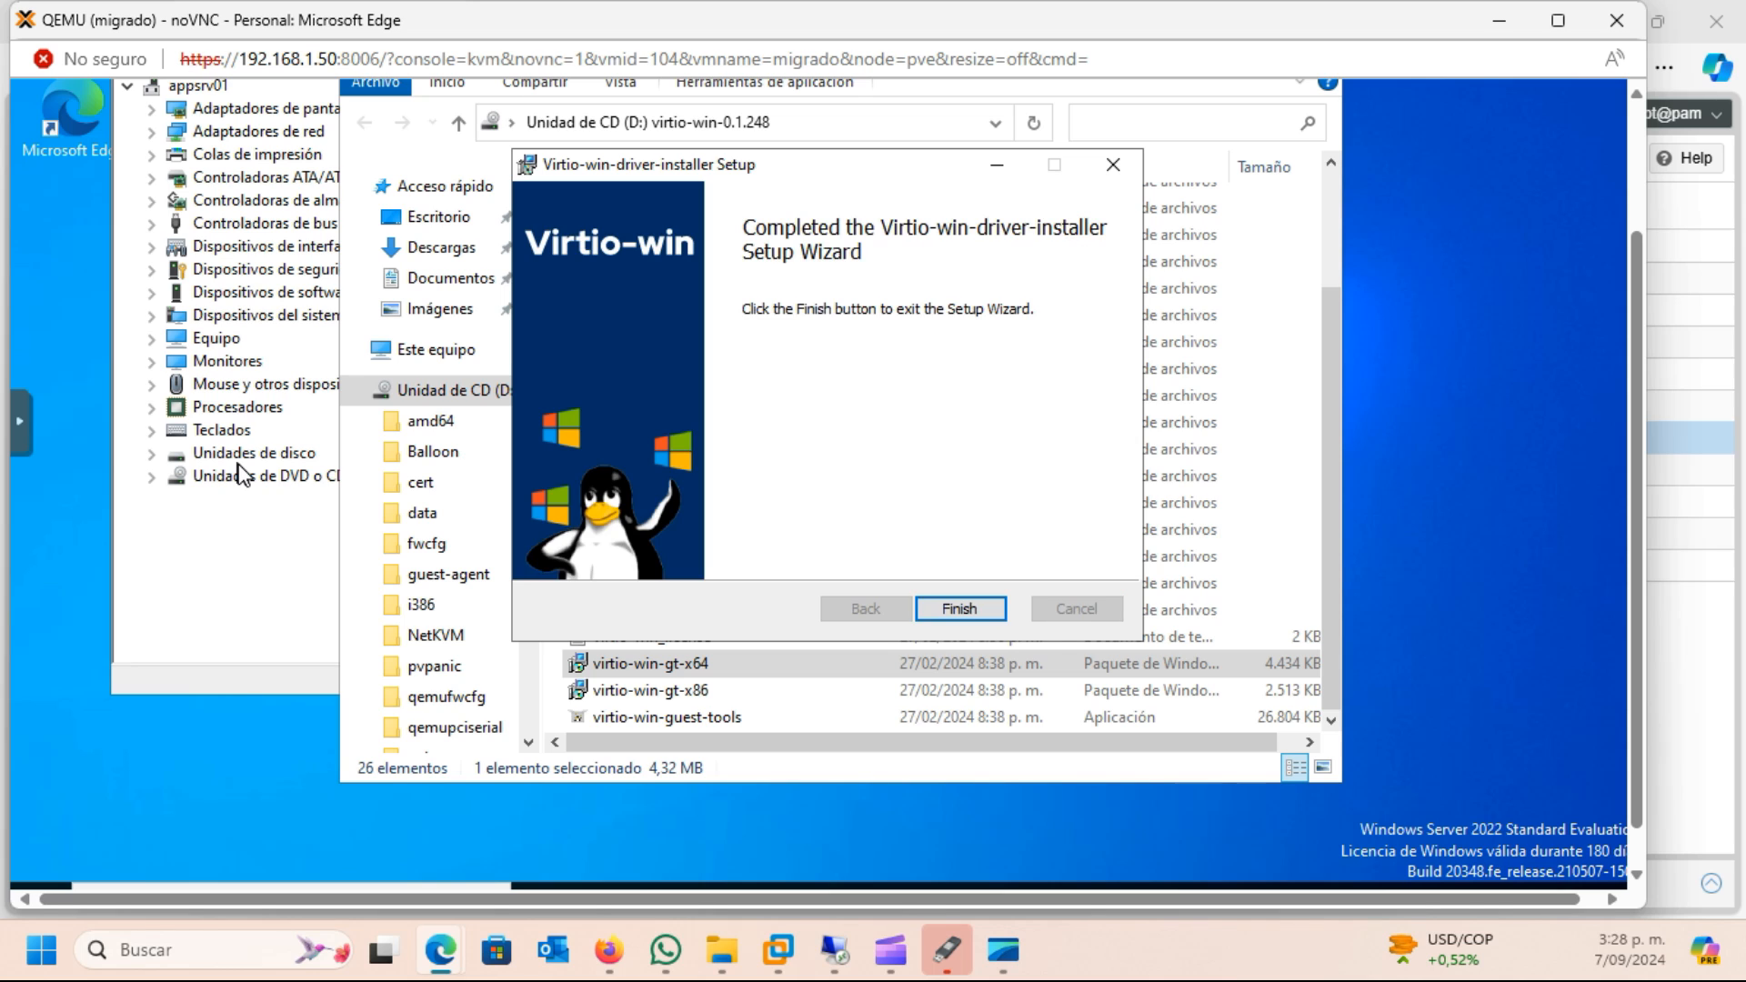
left_click(960, 609)
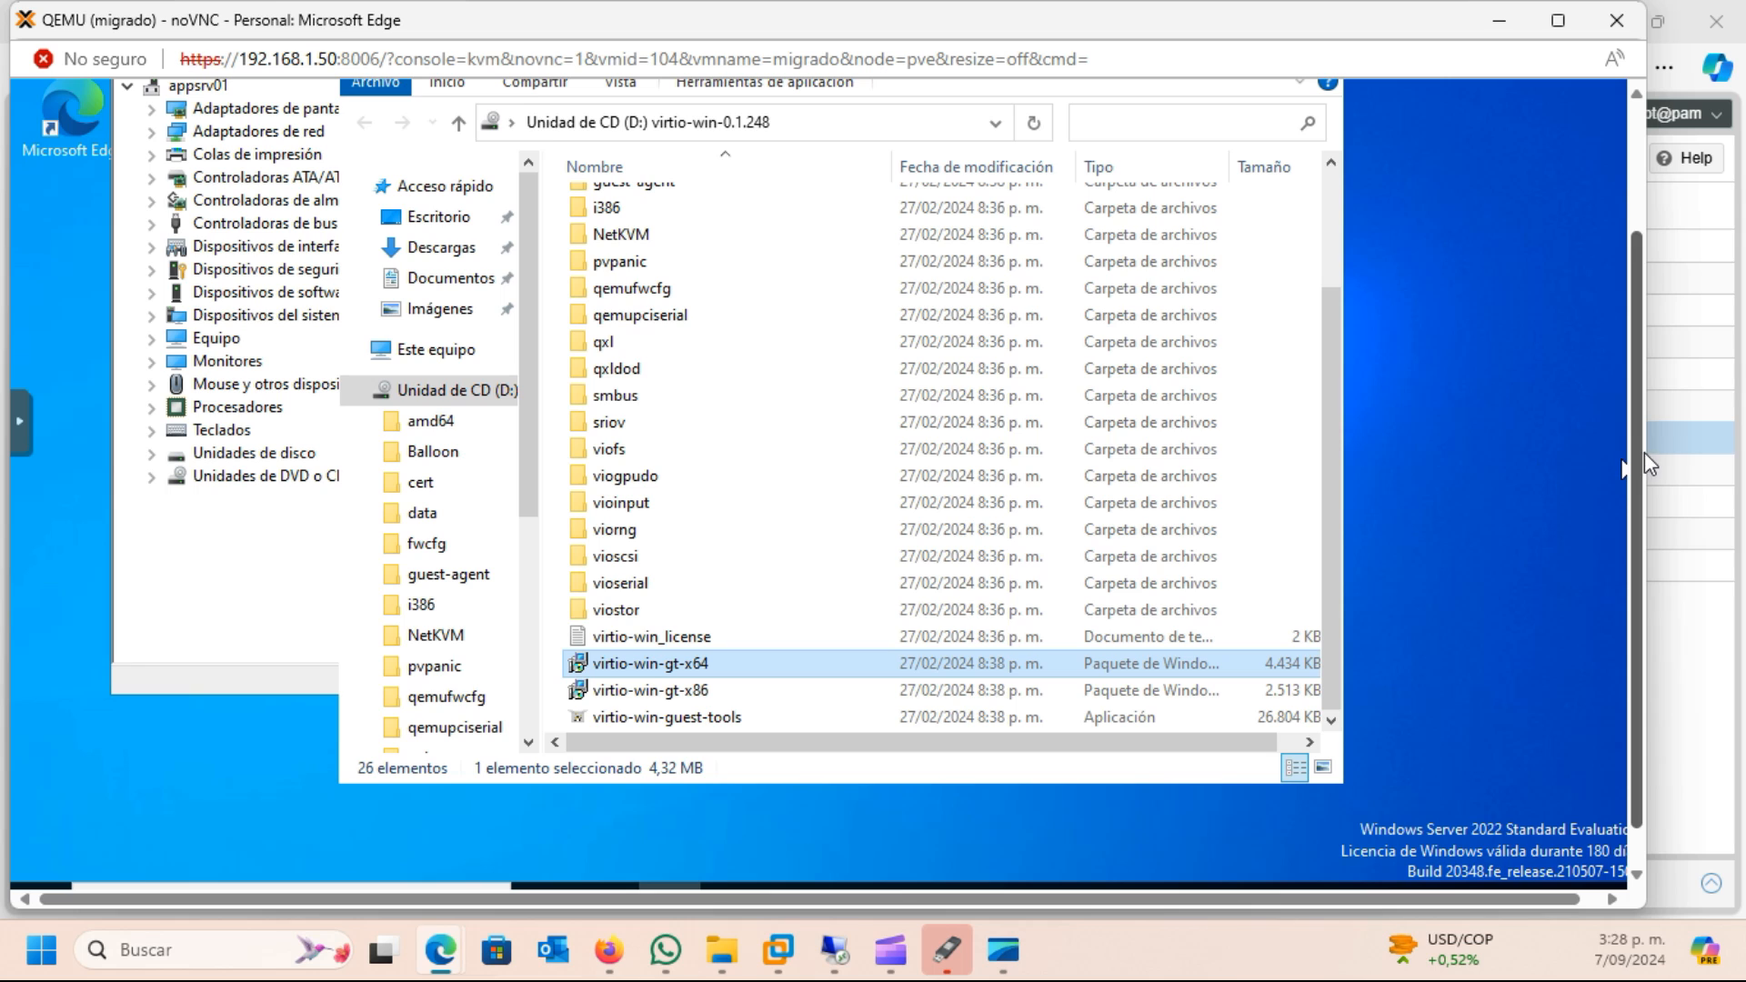
Close the virtio-win CD folder and Device Manager in the migrado VM
scroll(1630, 466, "up", 3)
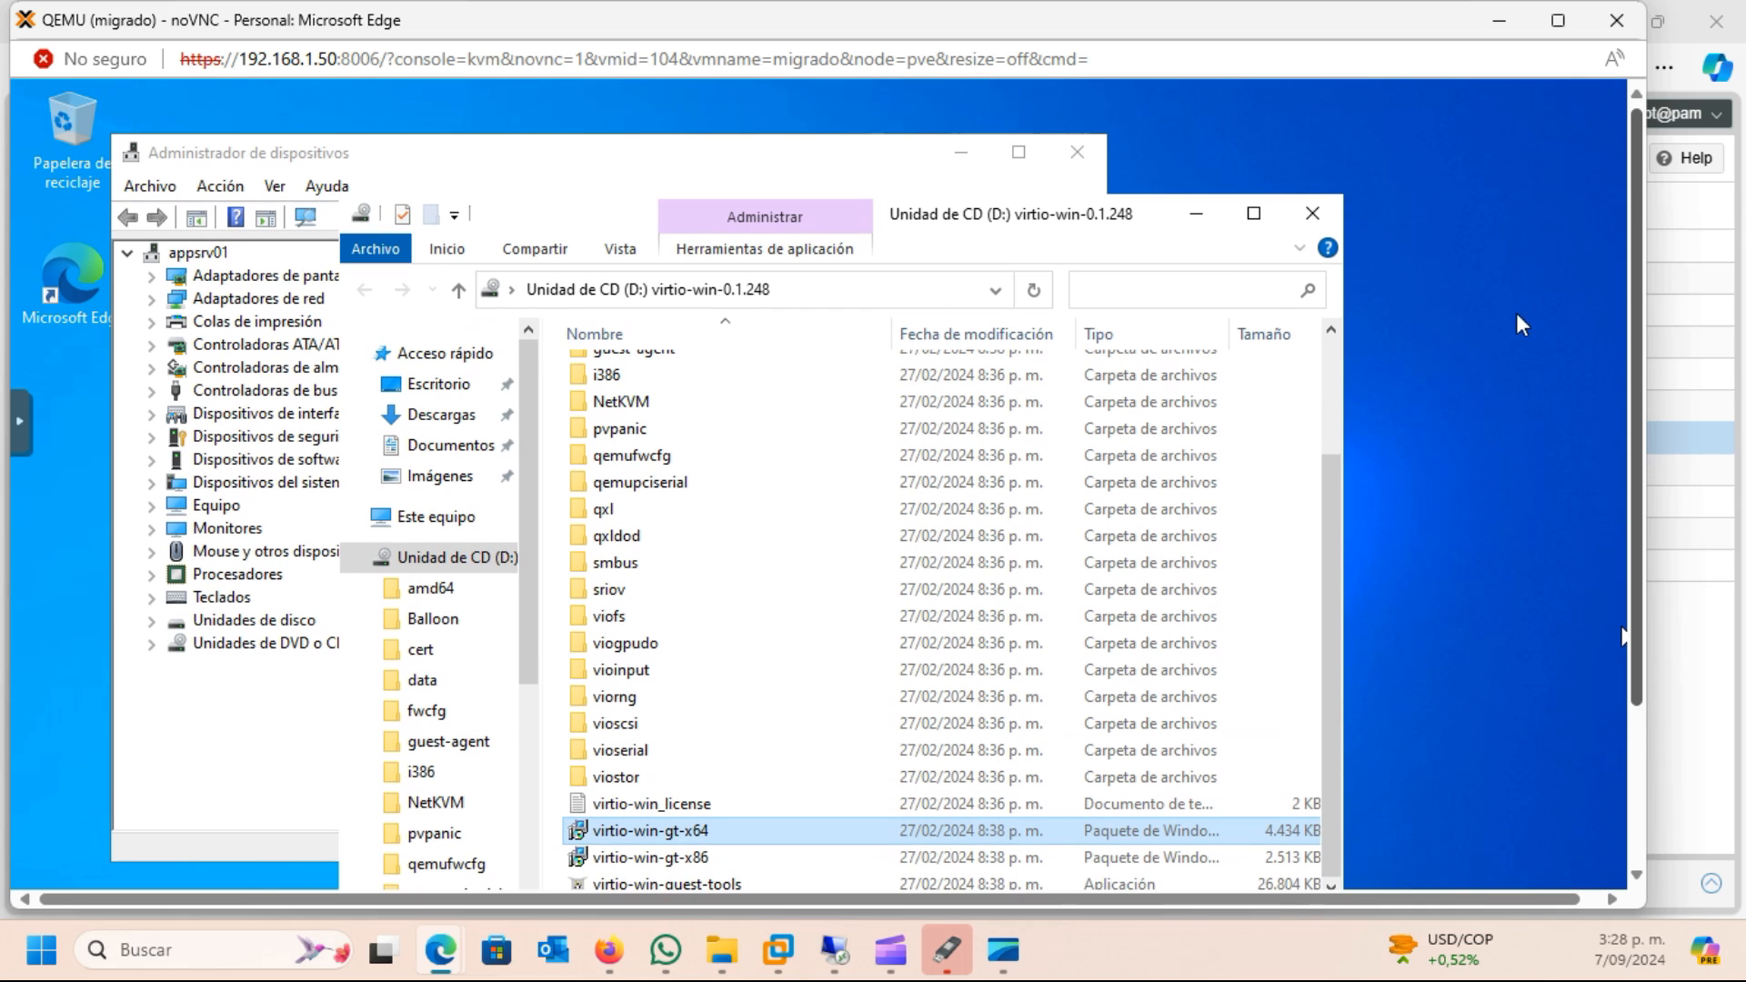
left_click(1312, 216)
mouse_move(1642, 582)
left_mouse_down()
mouse_move(1661, 706)
mouse_move(1640, 570)
left_mouse_up()
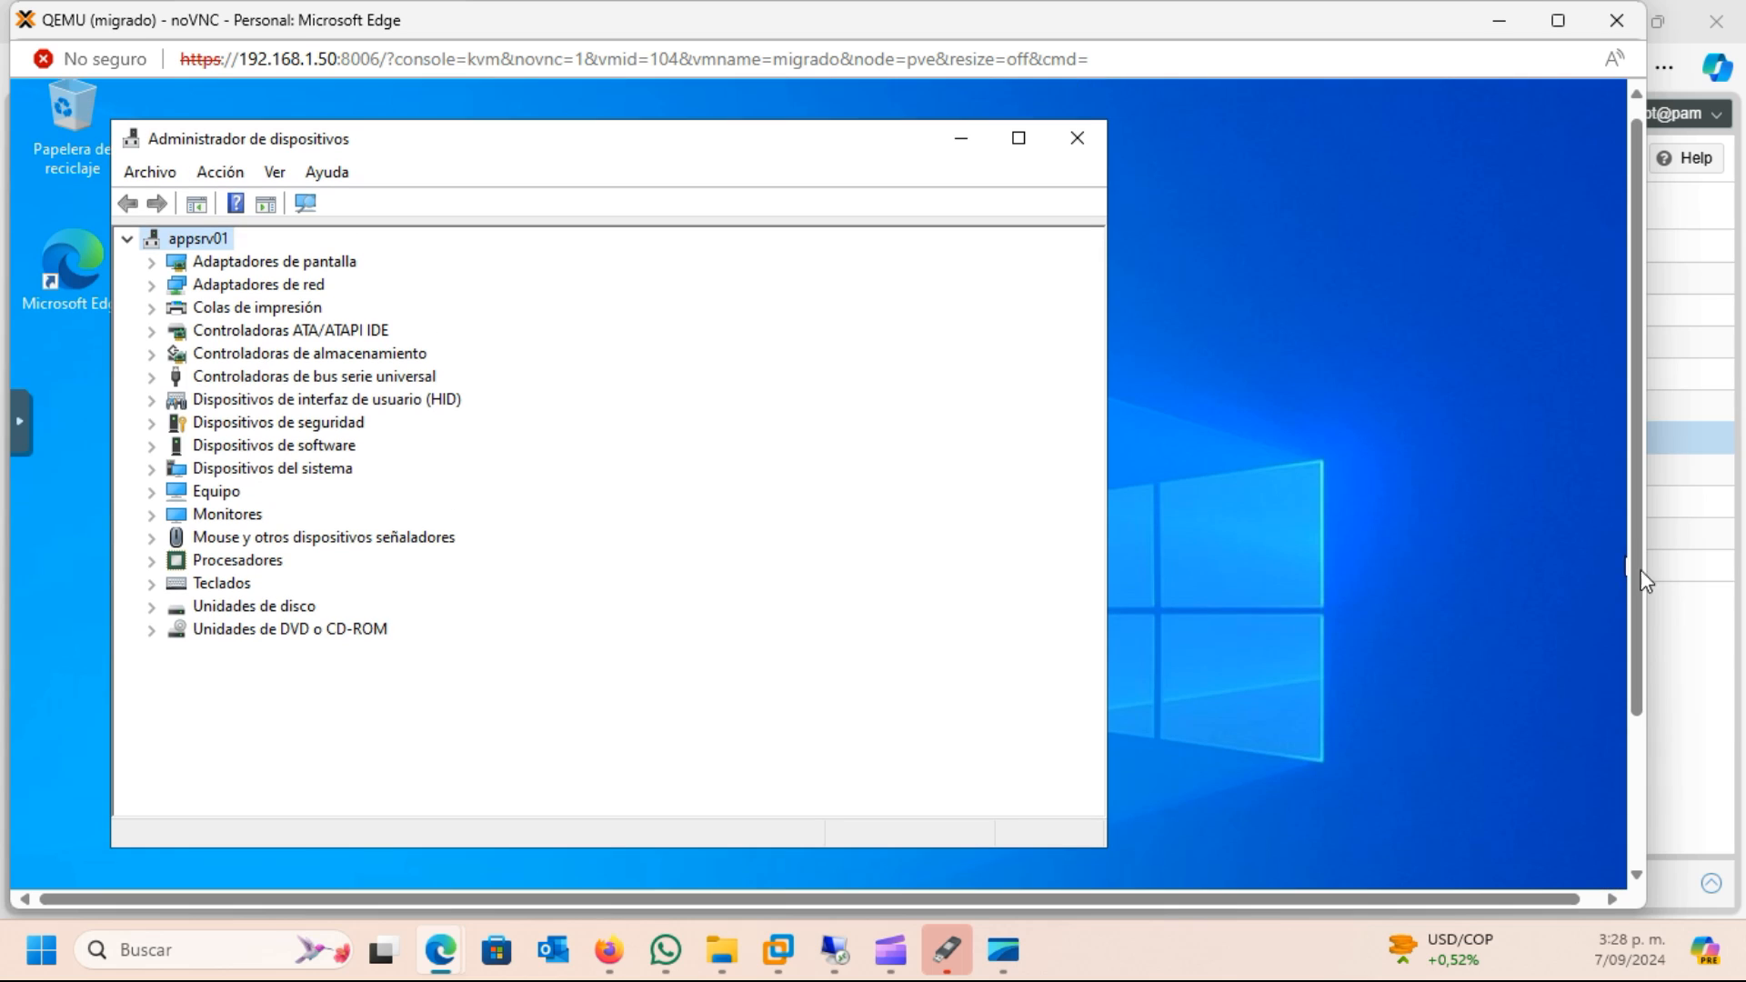
left_click(1078, 145)
left_click_drag(1646, 563, 1653, 751)
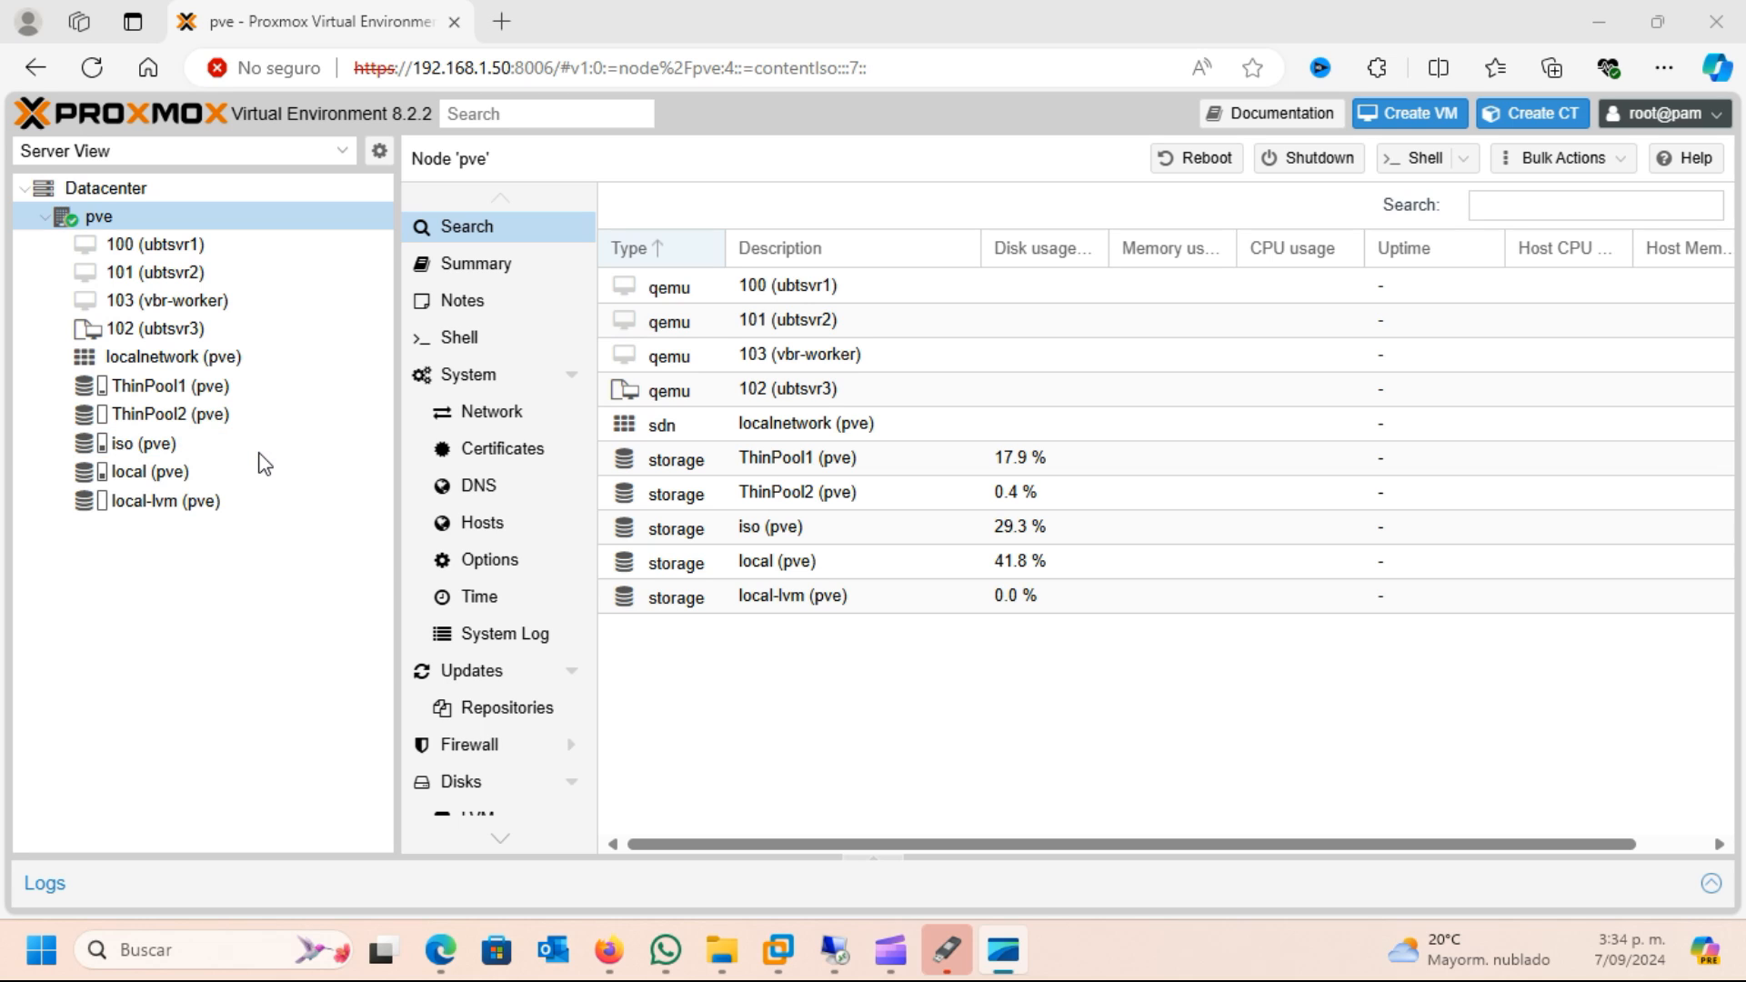
Switch to the Veeam Backup & Replication session and examine the restore options for appsrv01 among the disk backups
left_click(1003, 949)
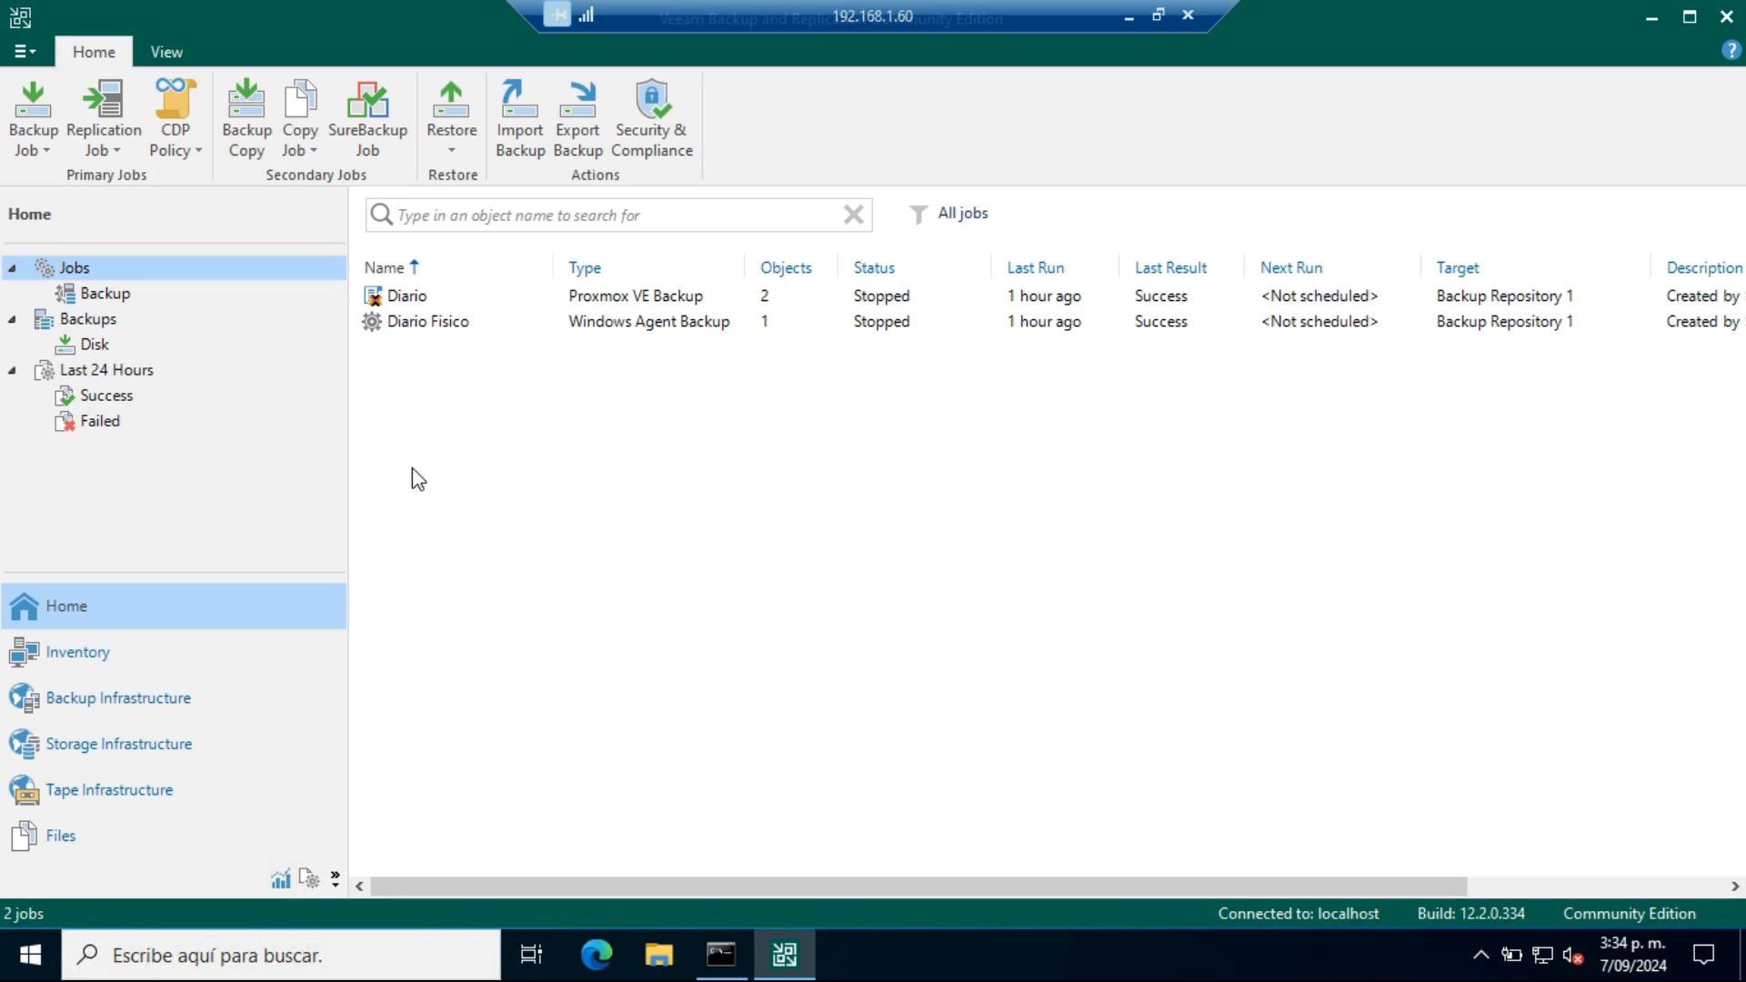
left_click(74, 342)
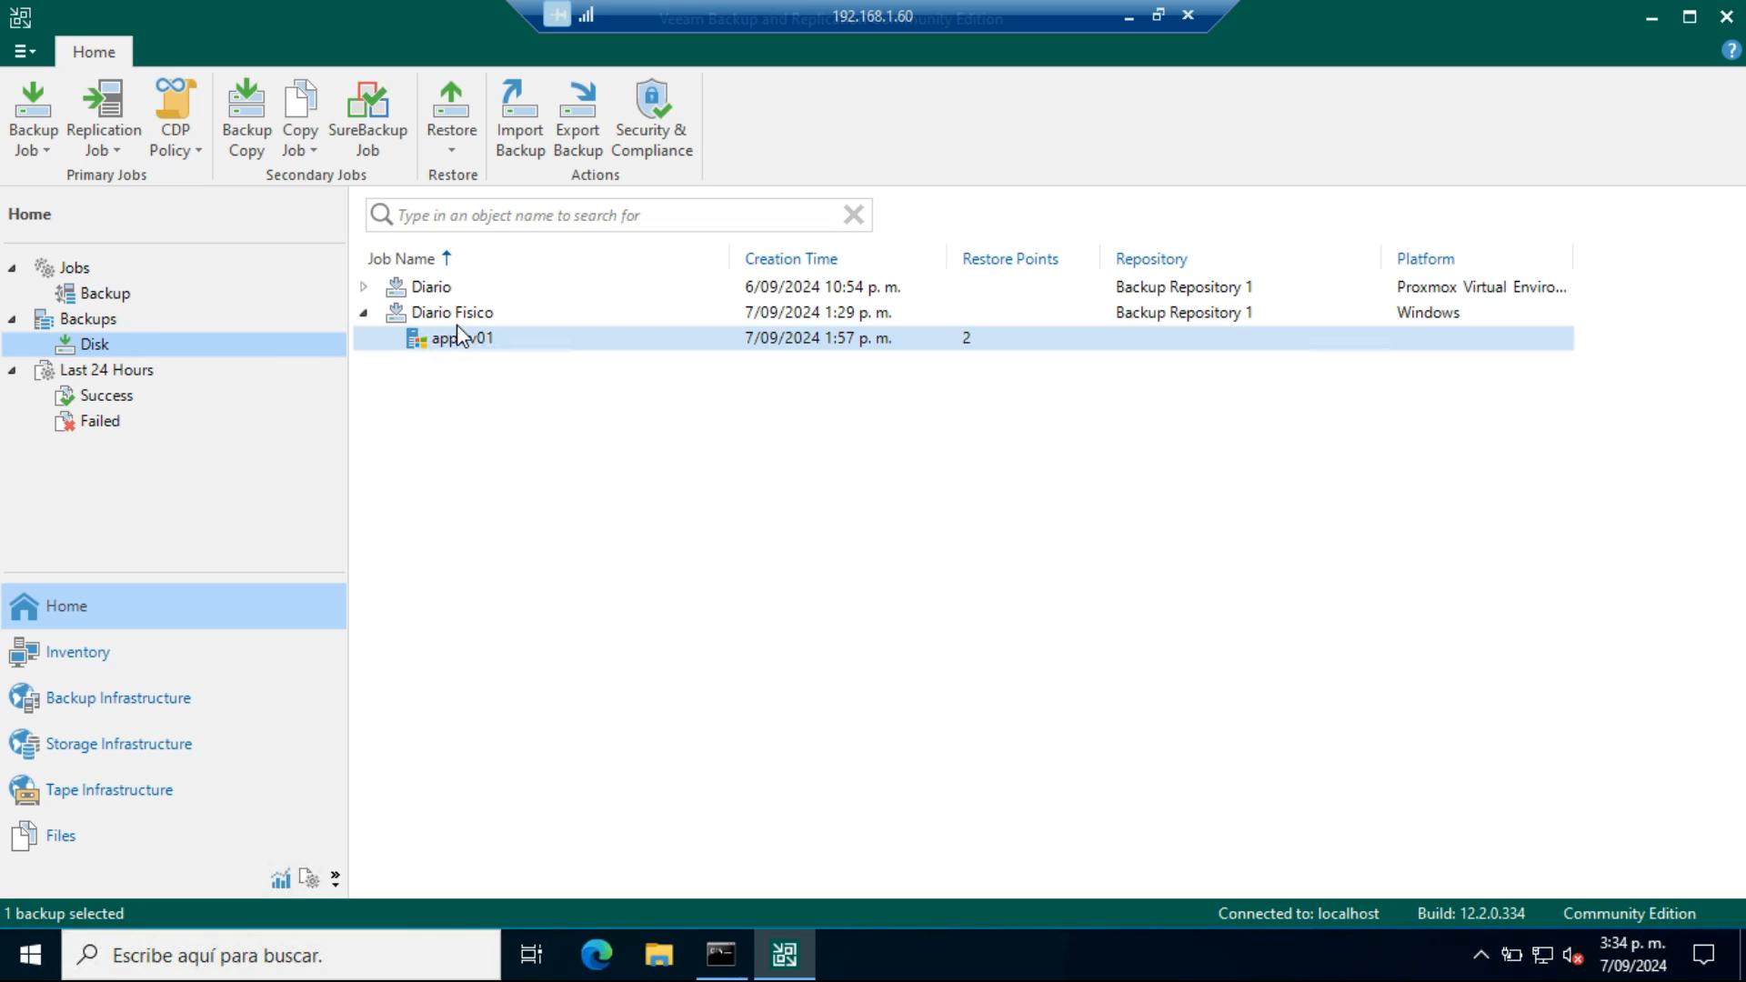
left_click(455, 349)
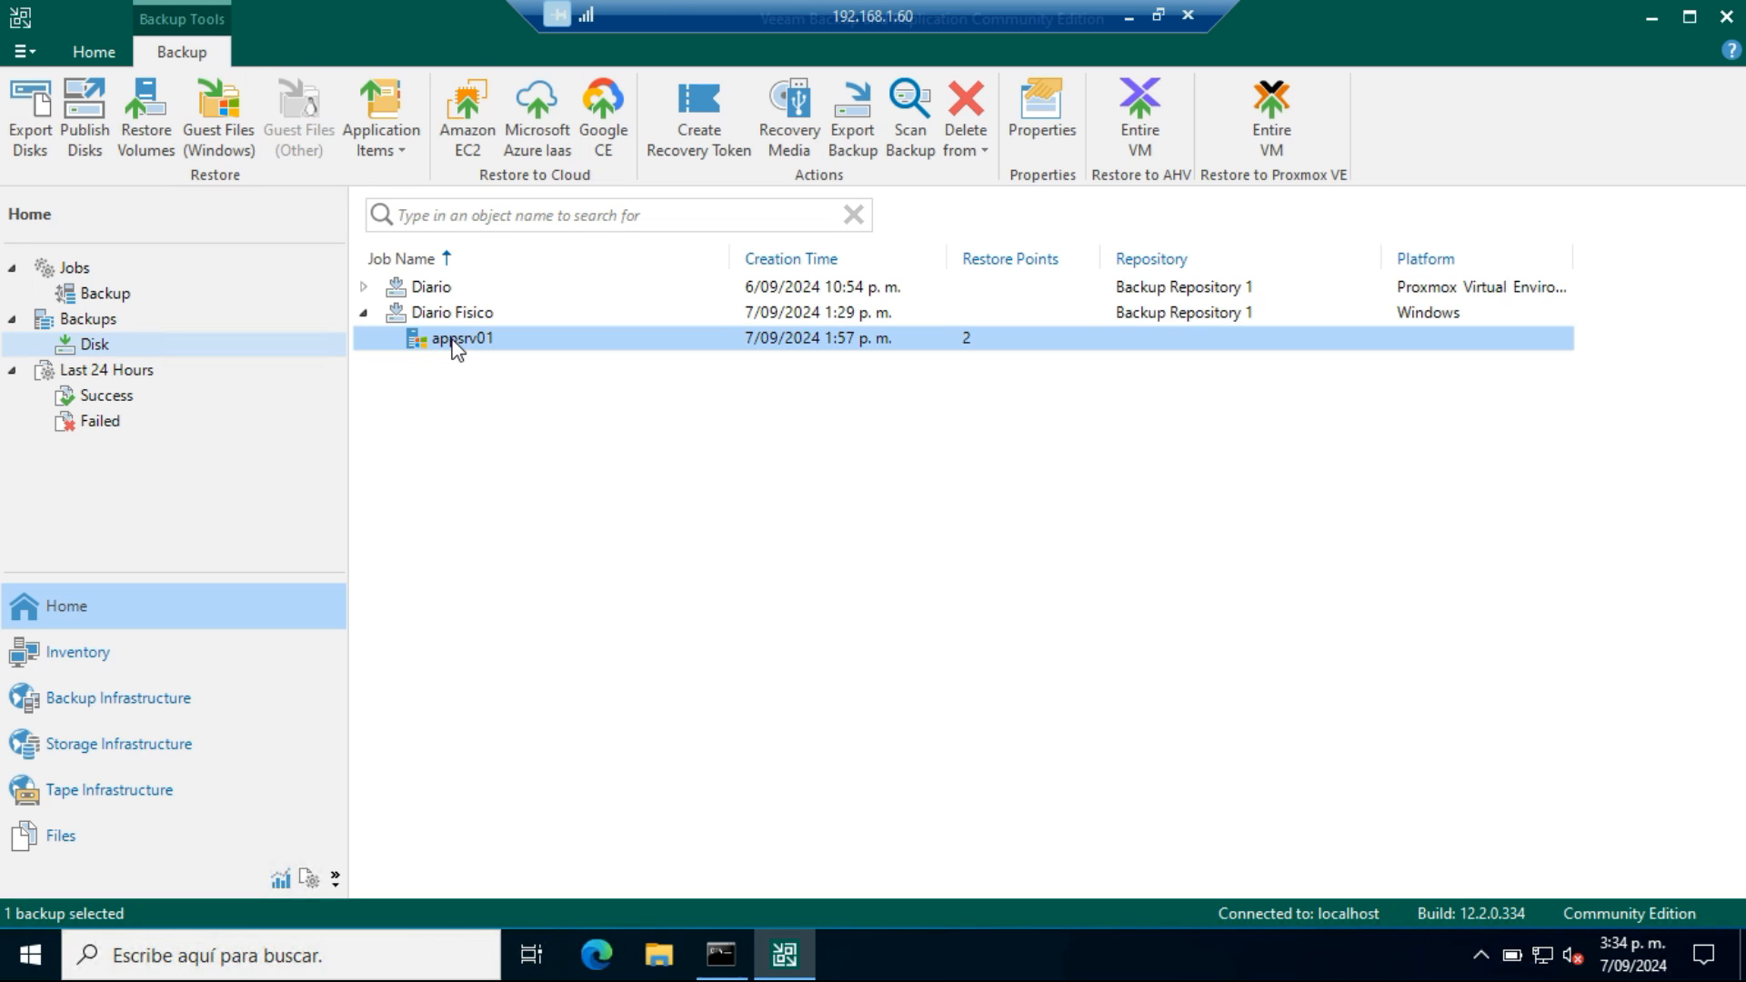
right_click(456, 347)
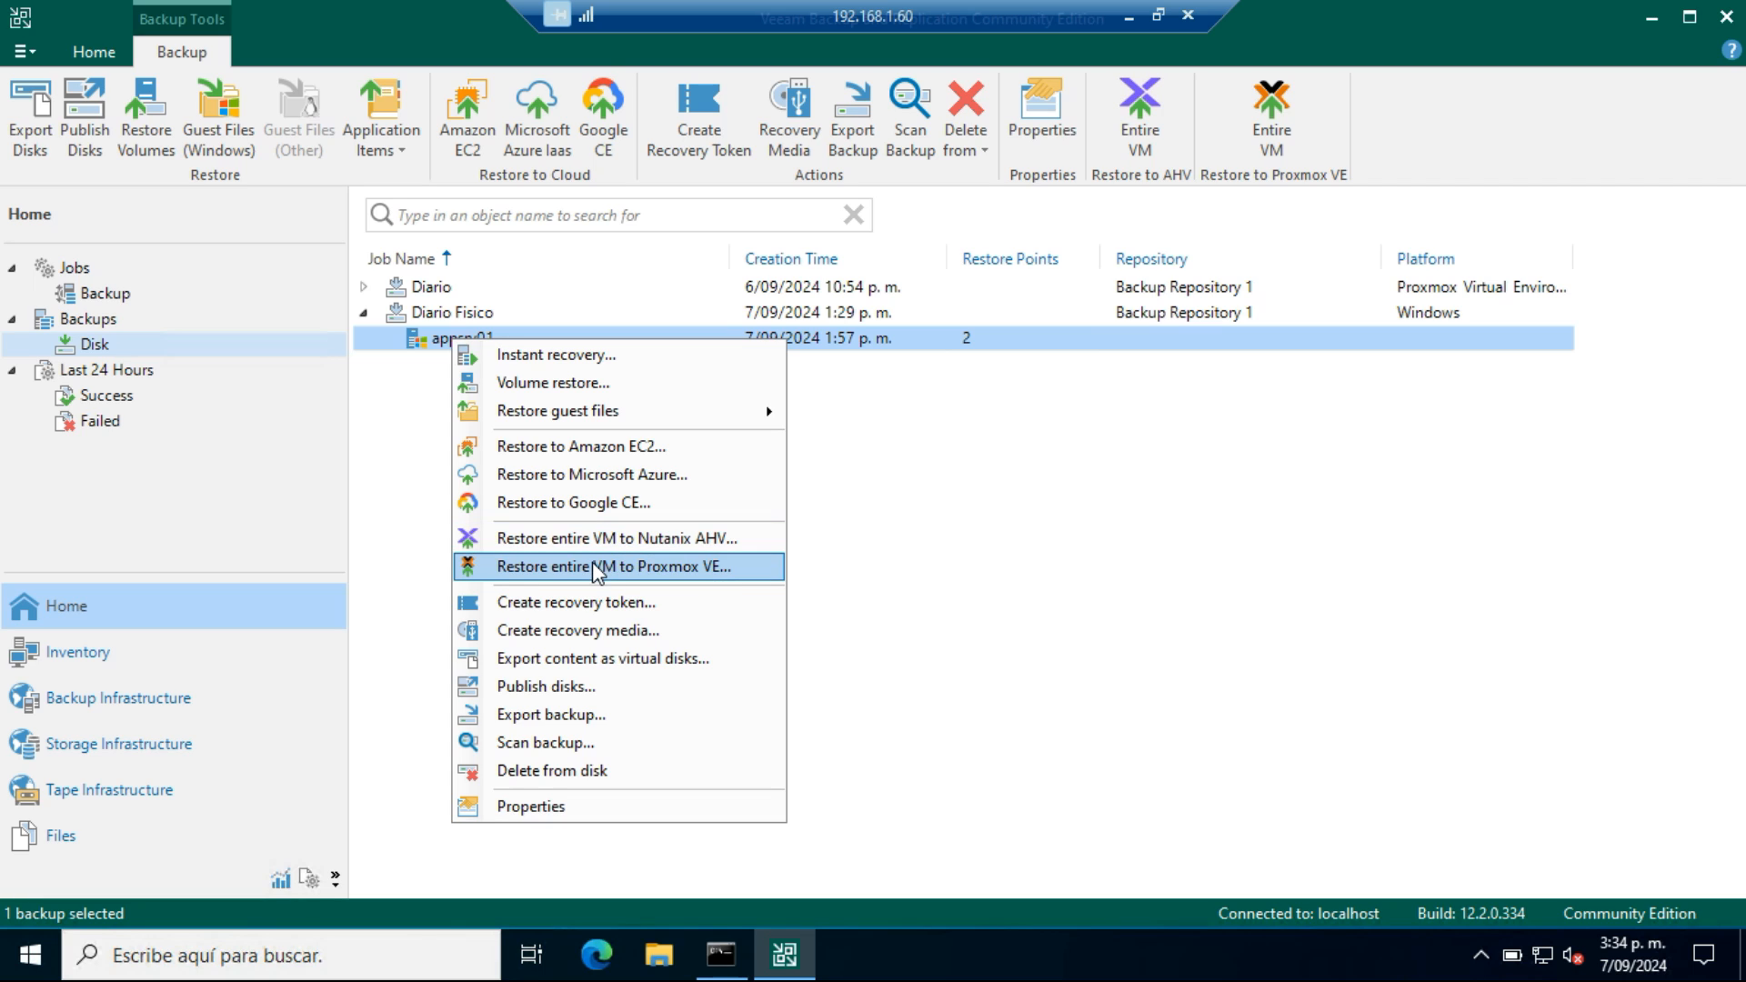
left_click(1147, 553)
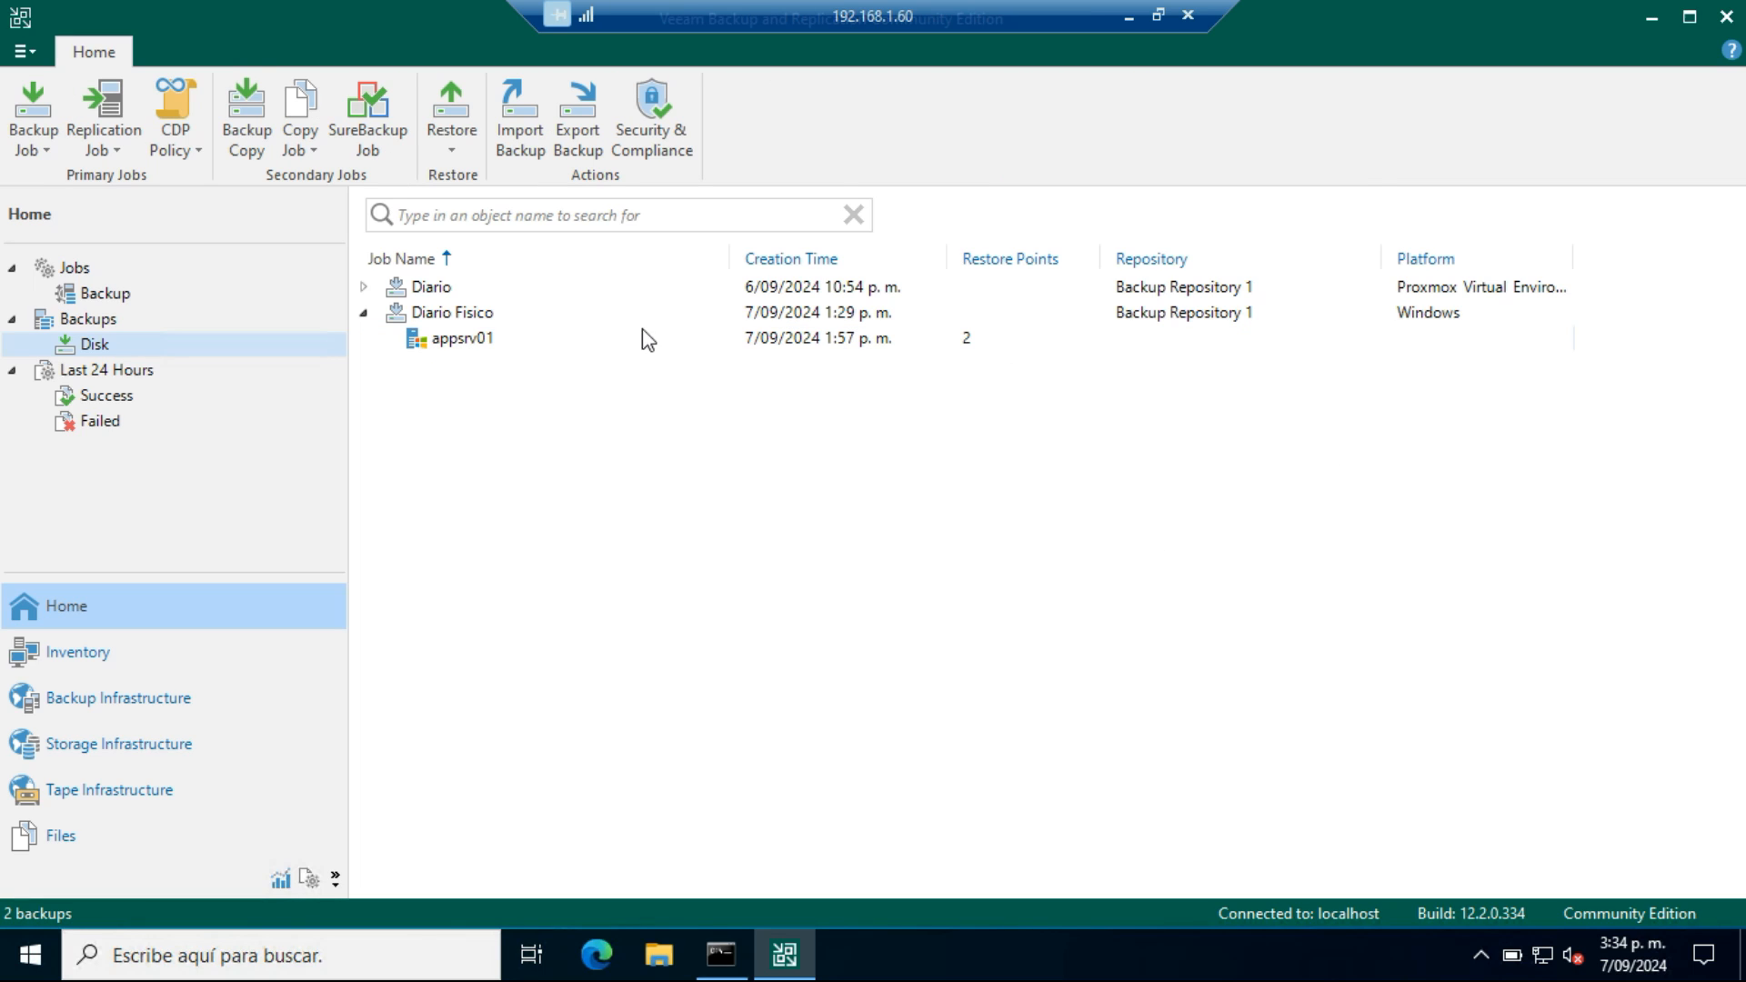
Start an Entire VM Restore to Proxmox VE for the appsrv01 backup and accept the listed machine and restore point
left_click(436, 344)
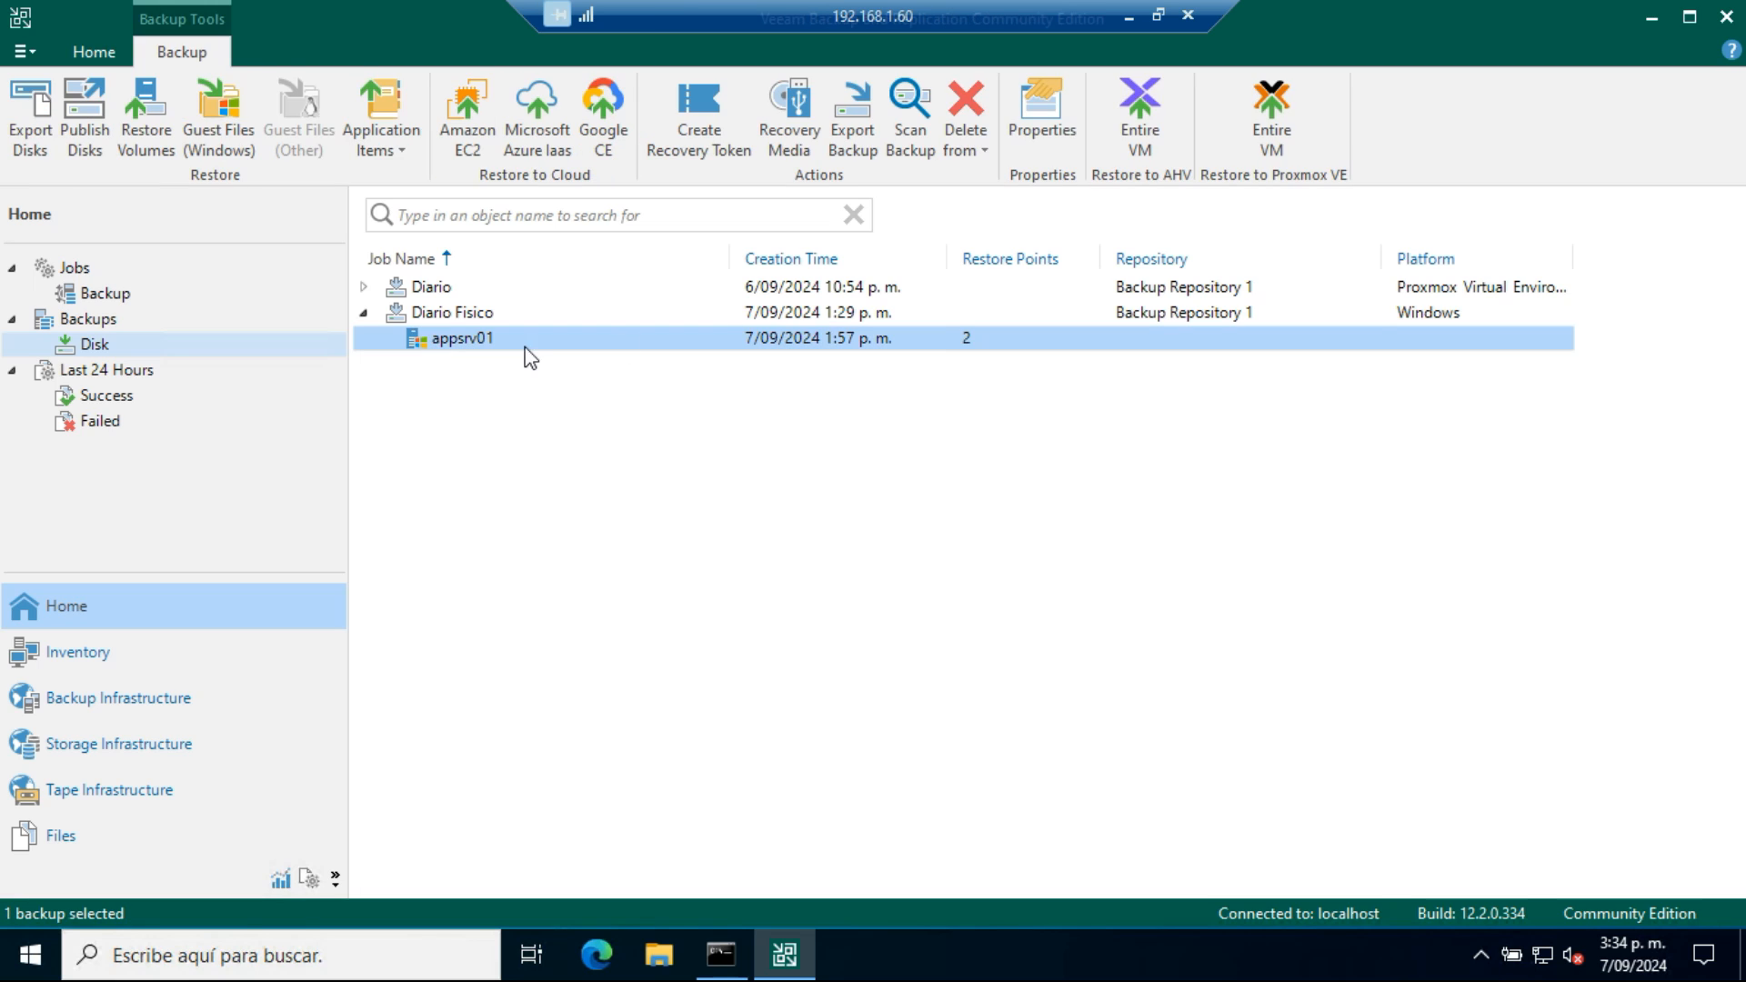
left_click(1284, 103)
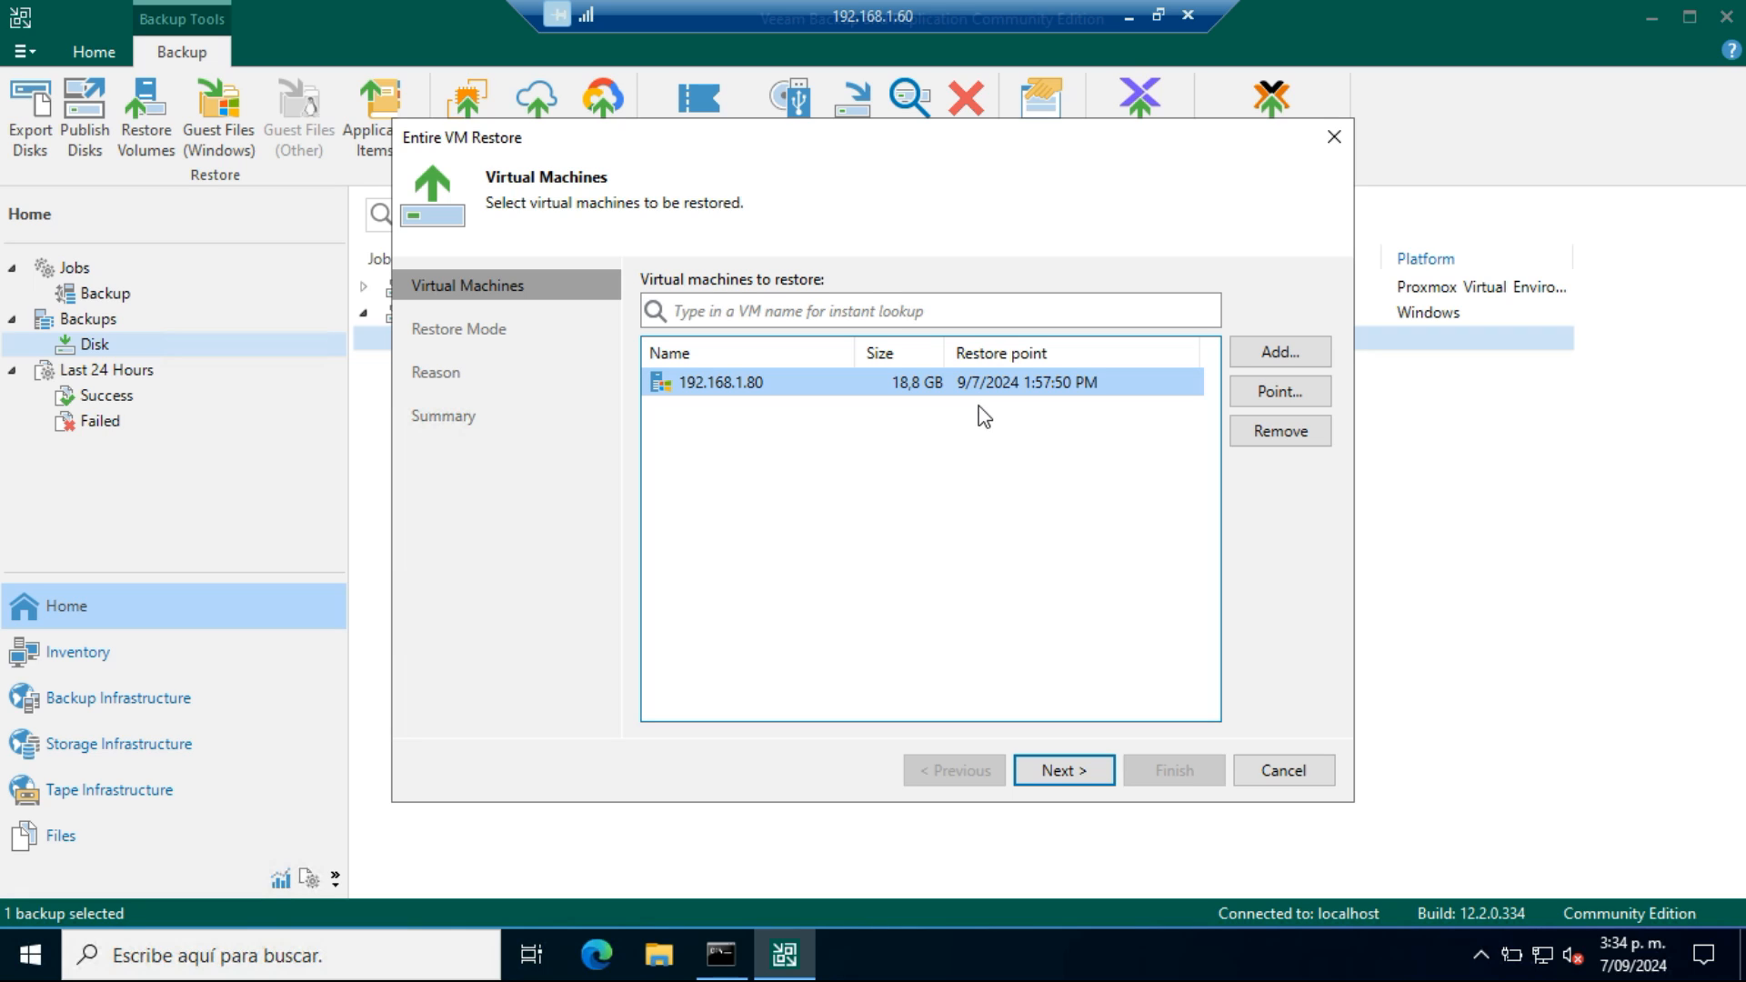
left_click(1087, 776)
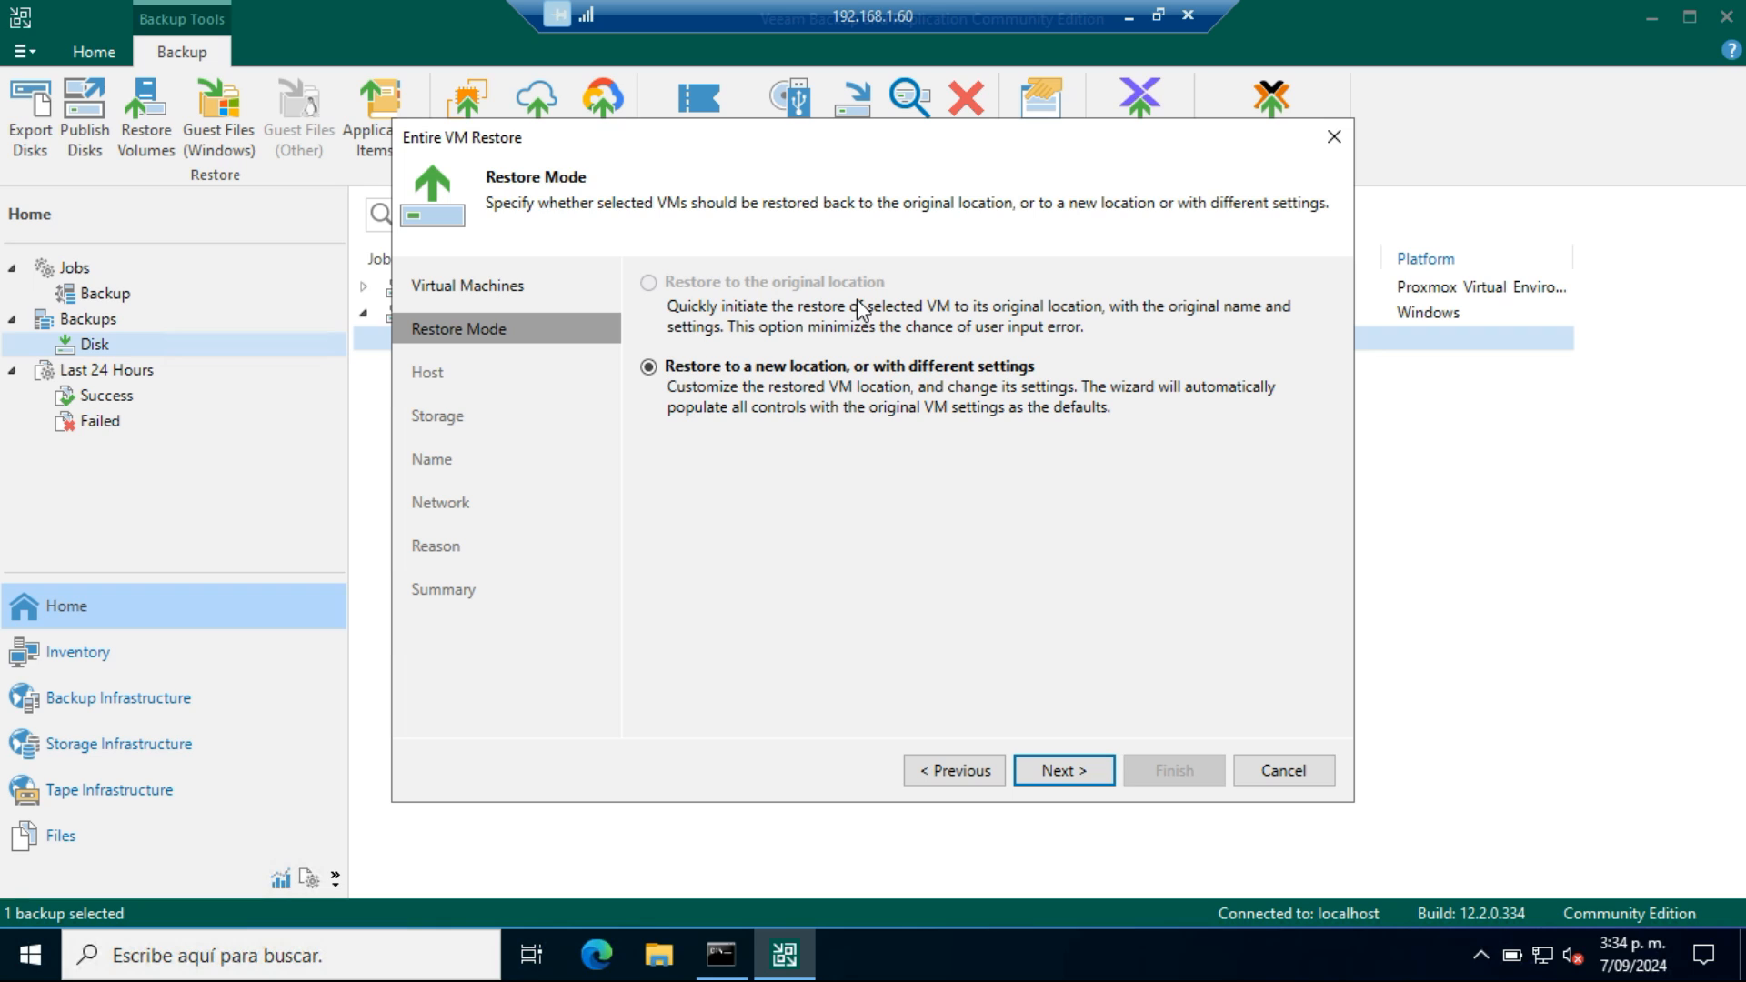
Keep restoring to a new location and set 192.168.1.50 as the target host for the 192.168.1.80 machine
left_click(1054, 782)
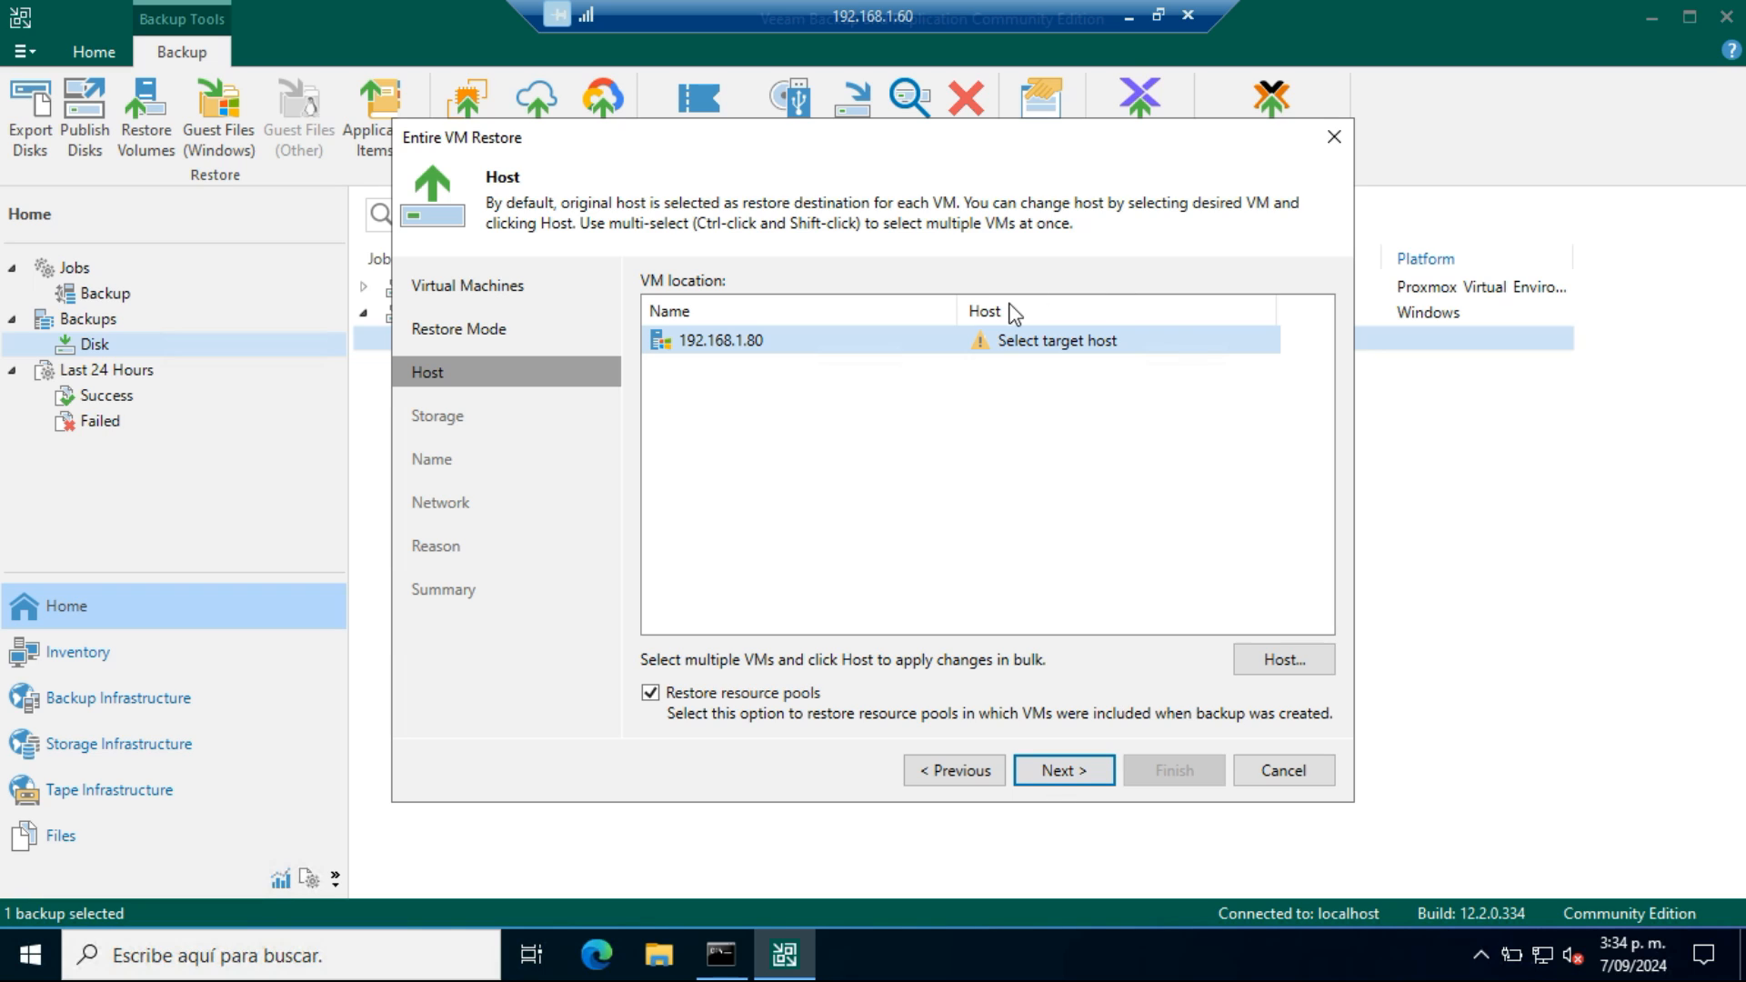
left_click(1136, 345)
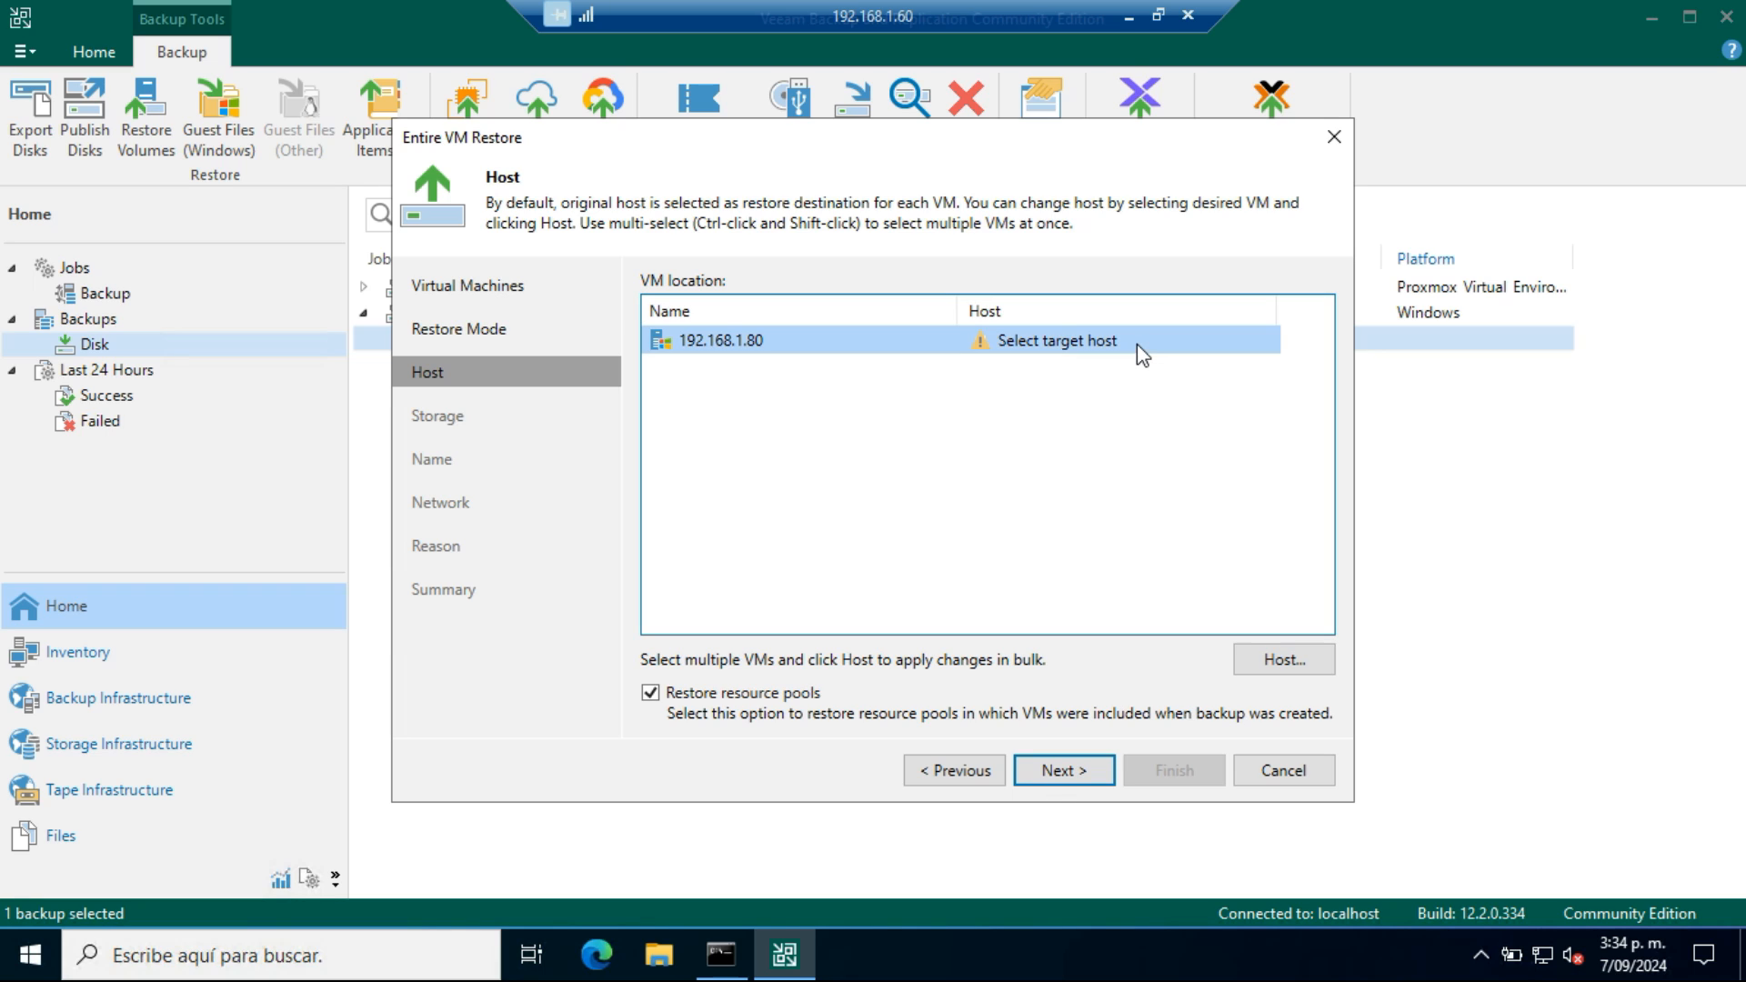
left_click(1299, 671)
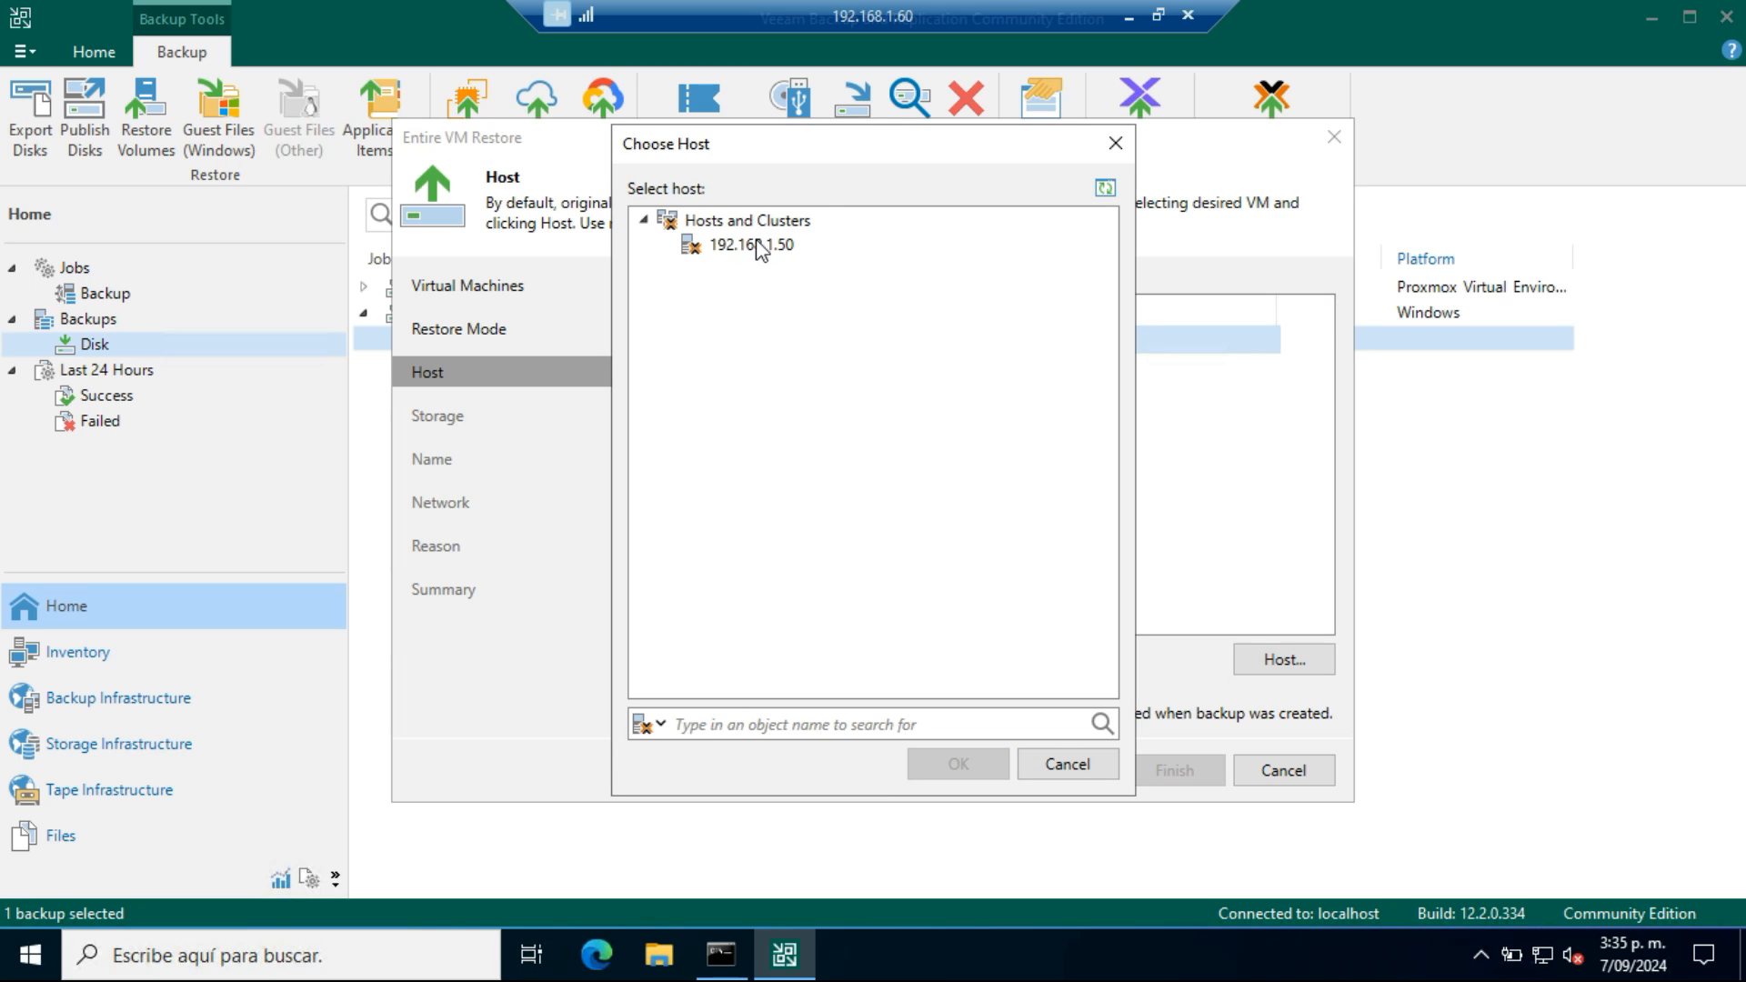
left_click(755, 246)
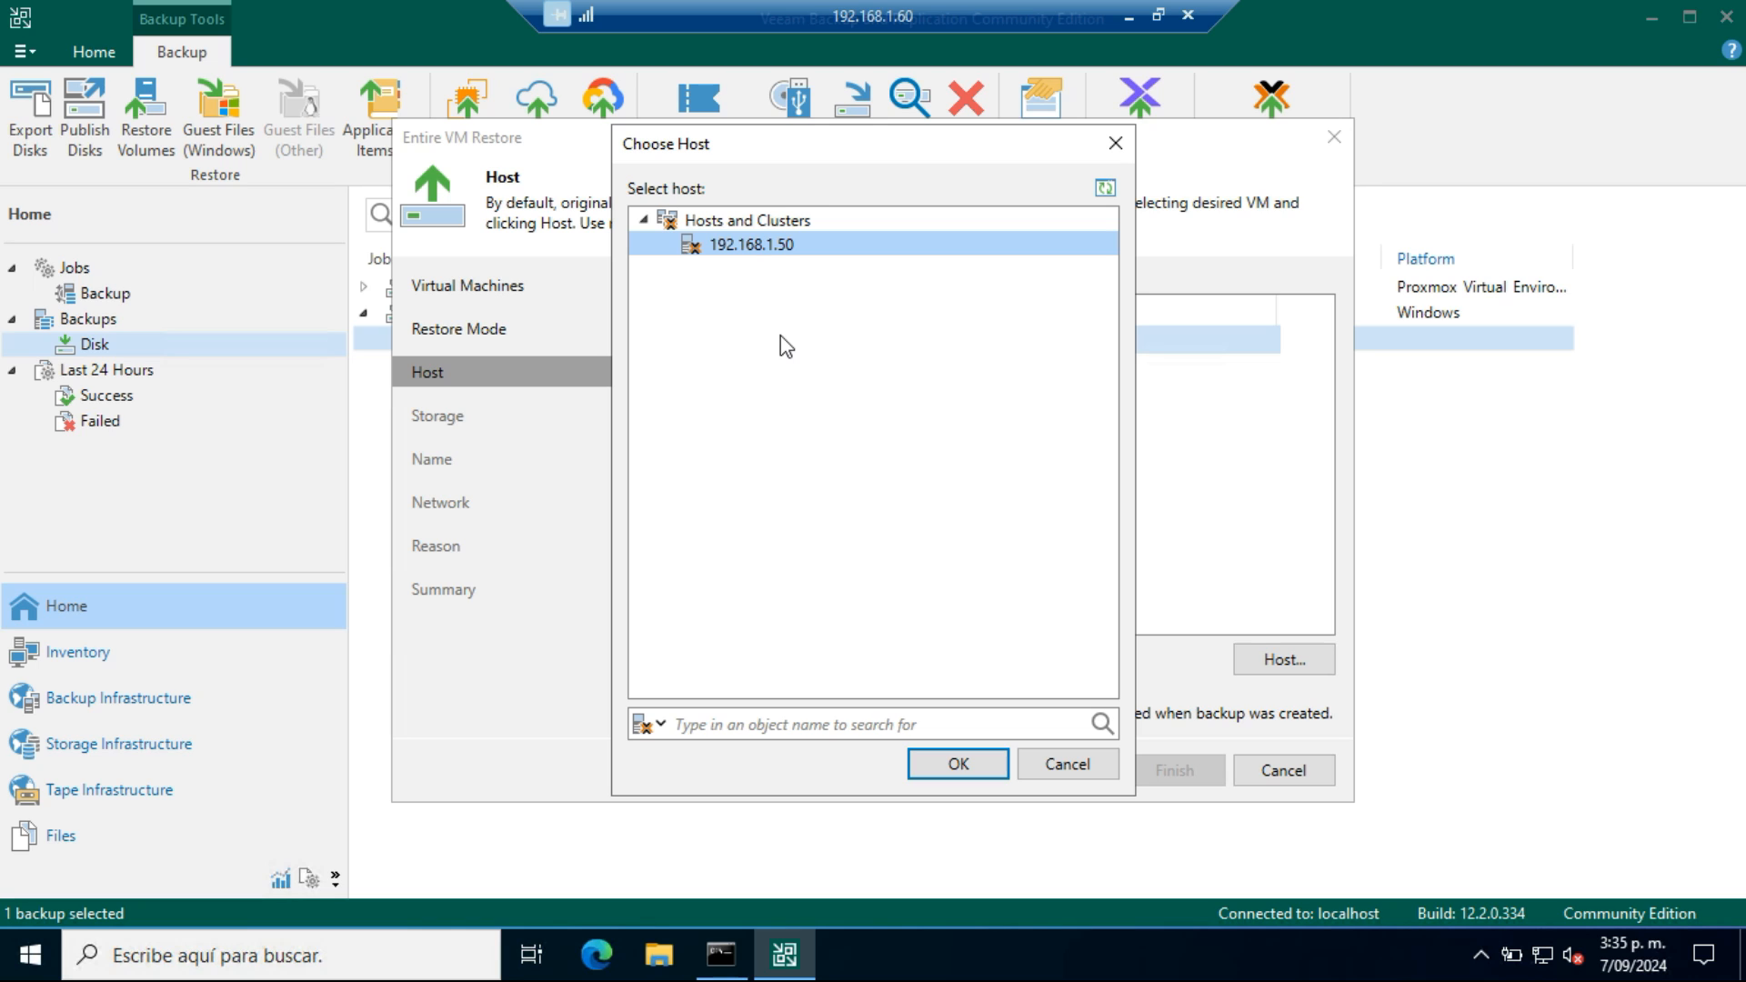
left_click(960, 764)
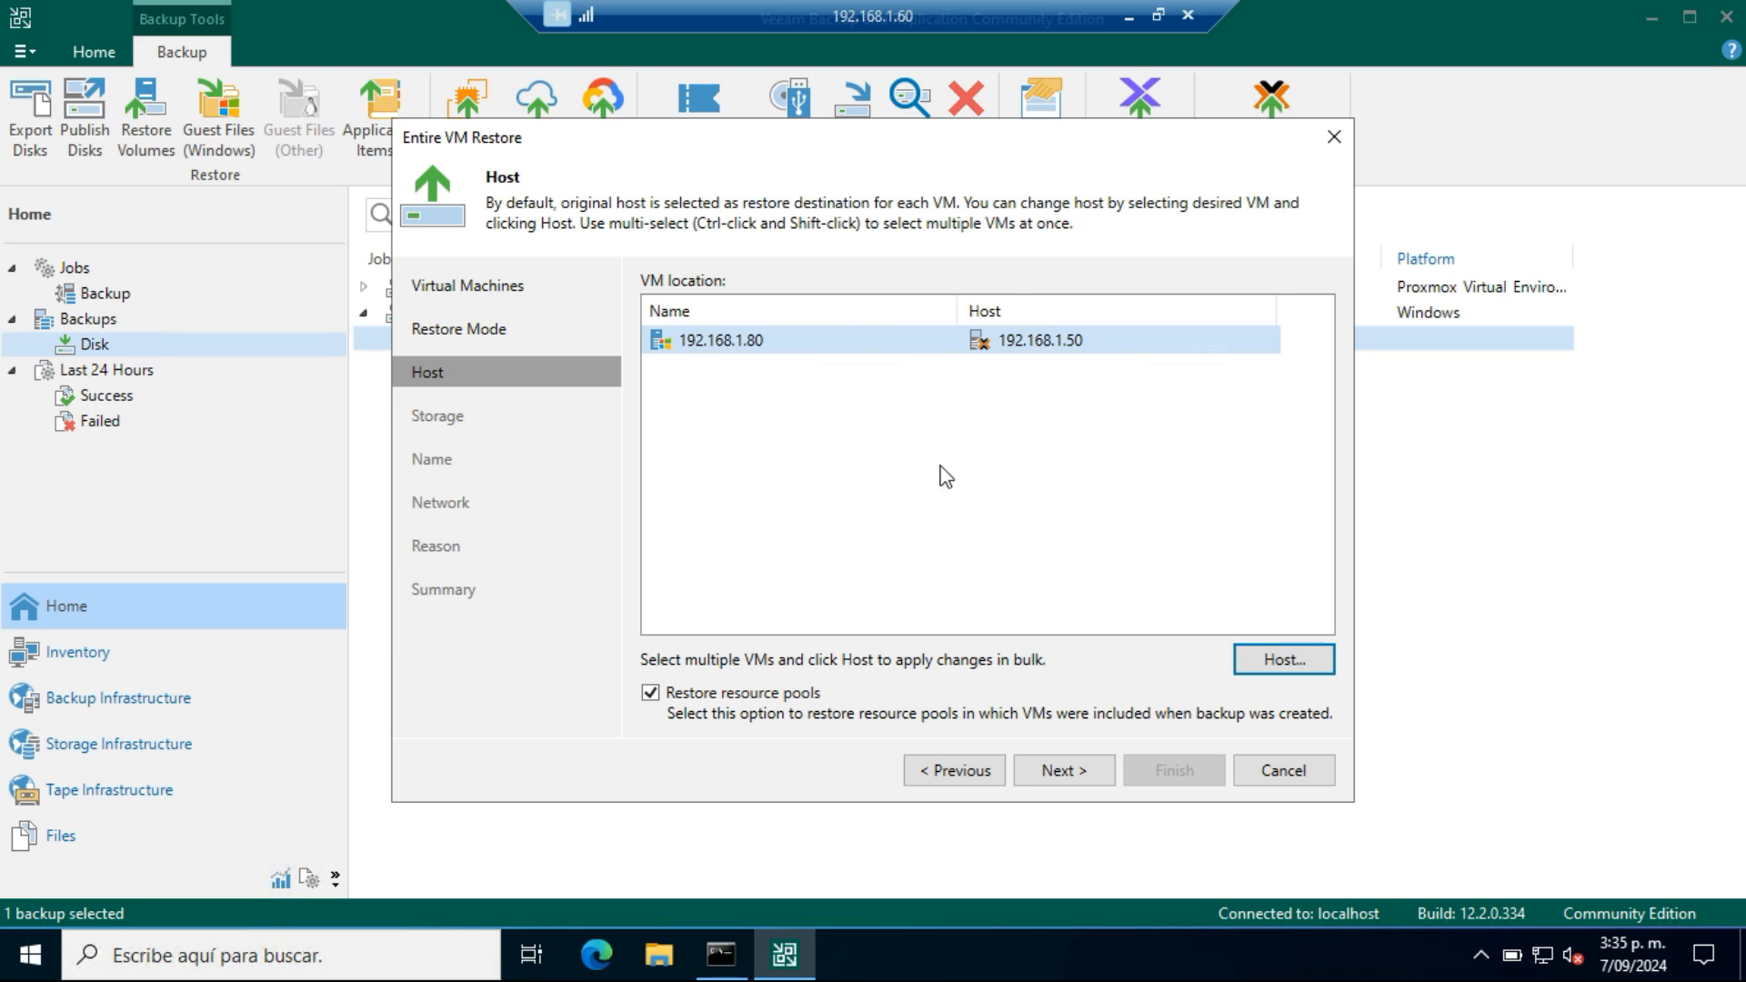
left_click(1072, 782)
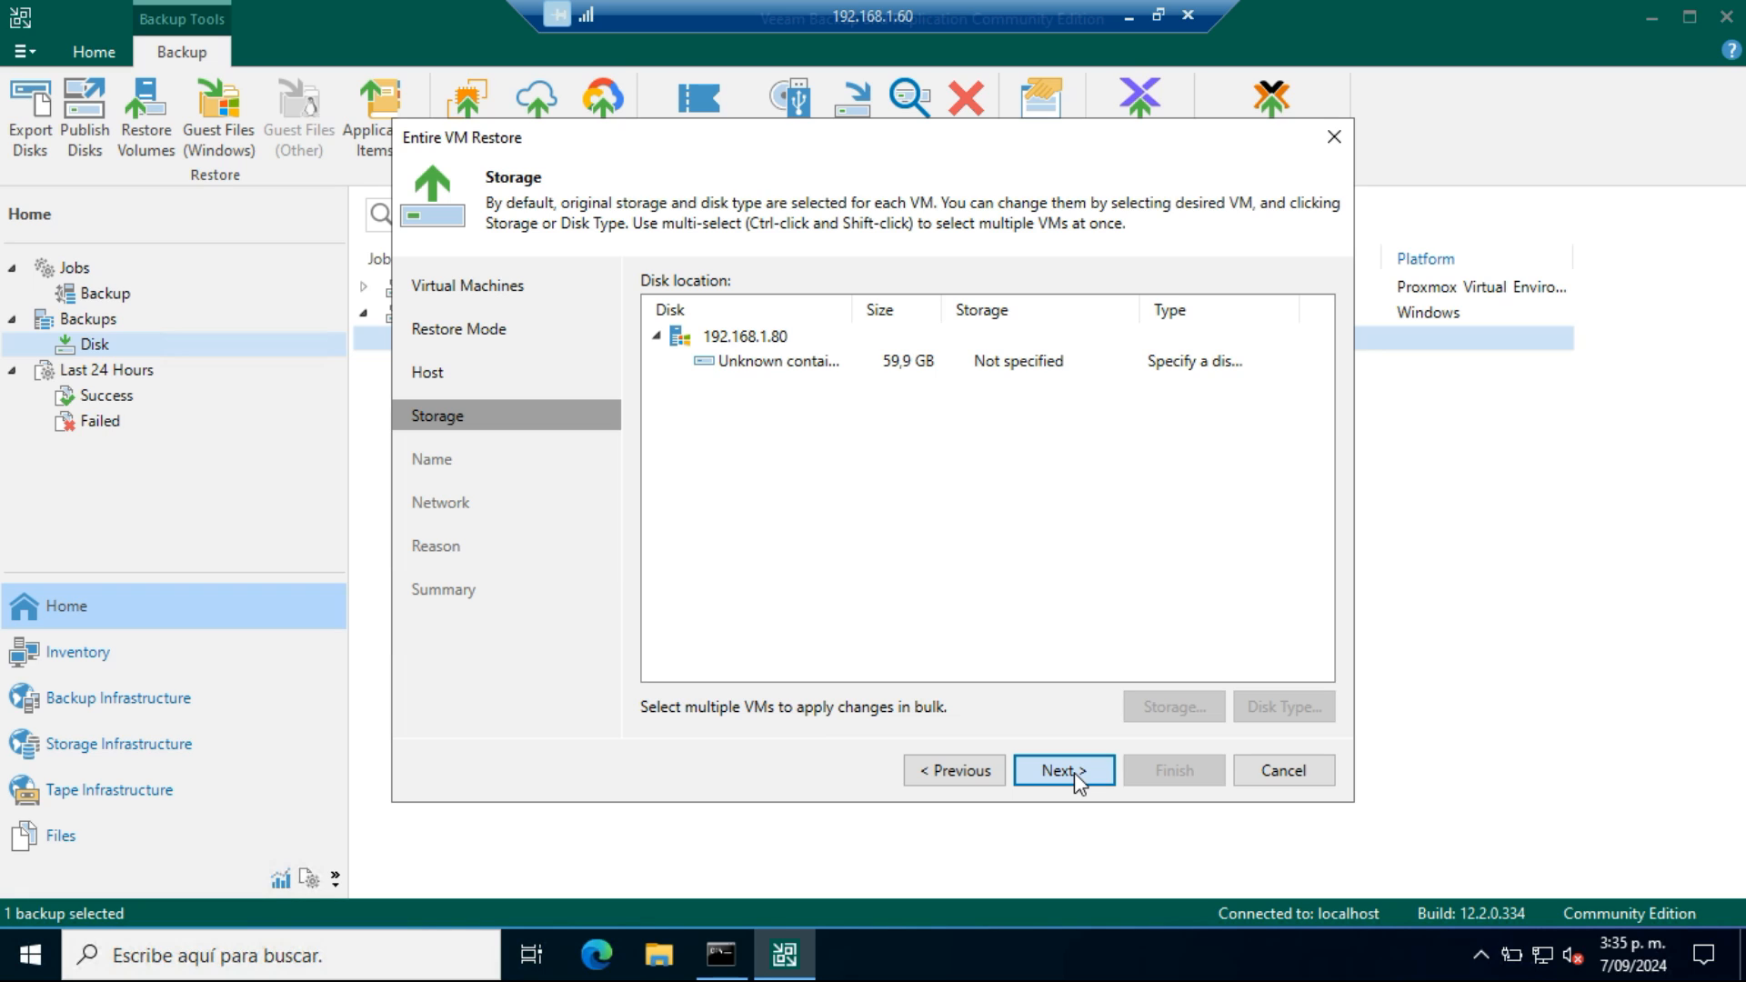
Assign ThinPool2 as the storage for the 192.168.1.80 machine's disk and choose its disk type
left_click(748, 339)
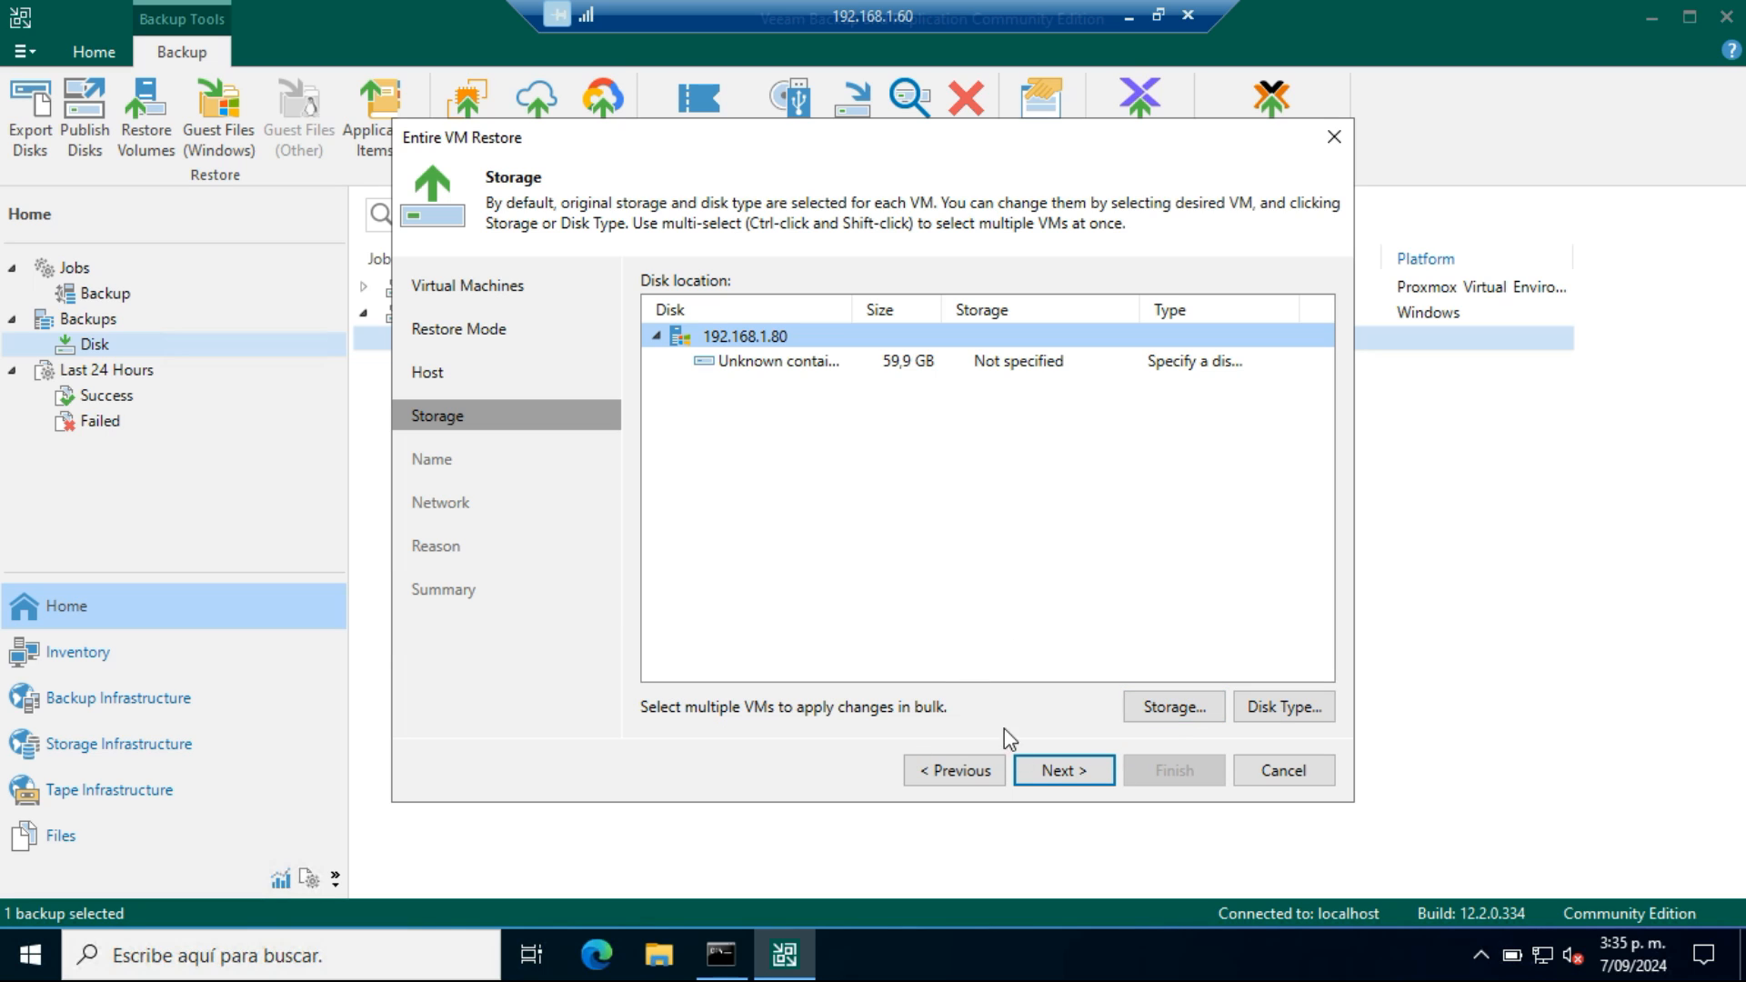
left_click(1175, 718)
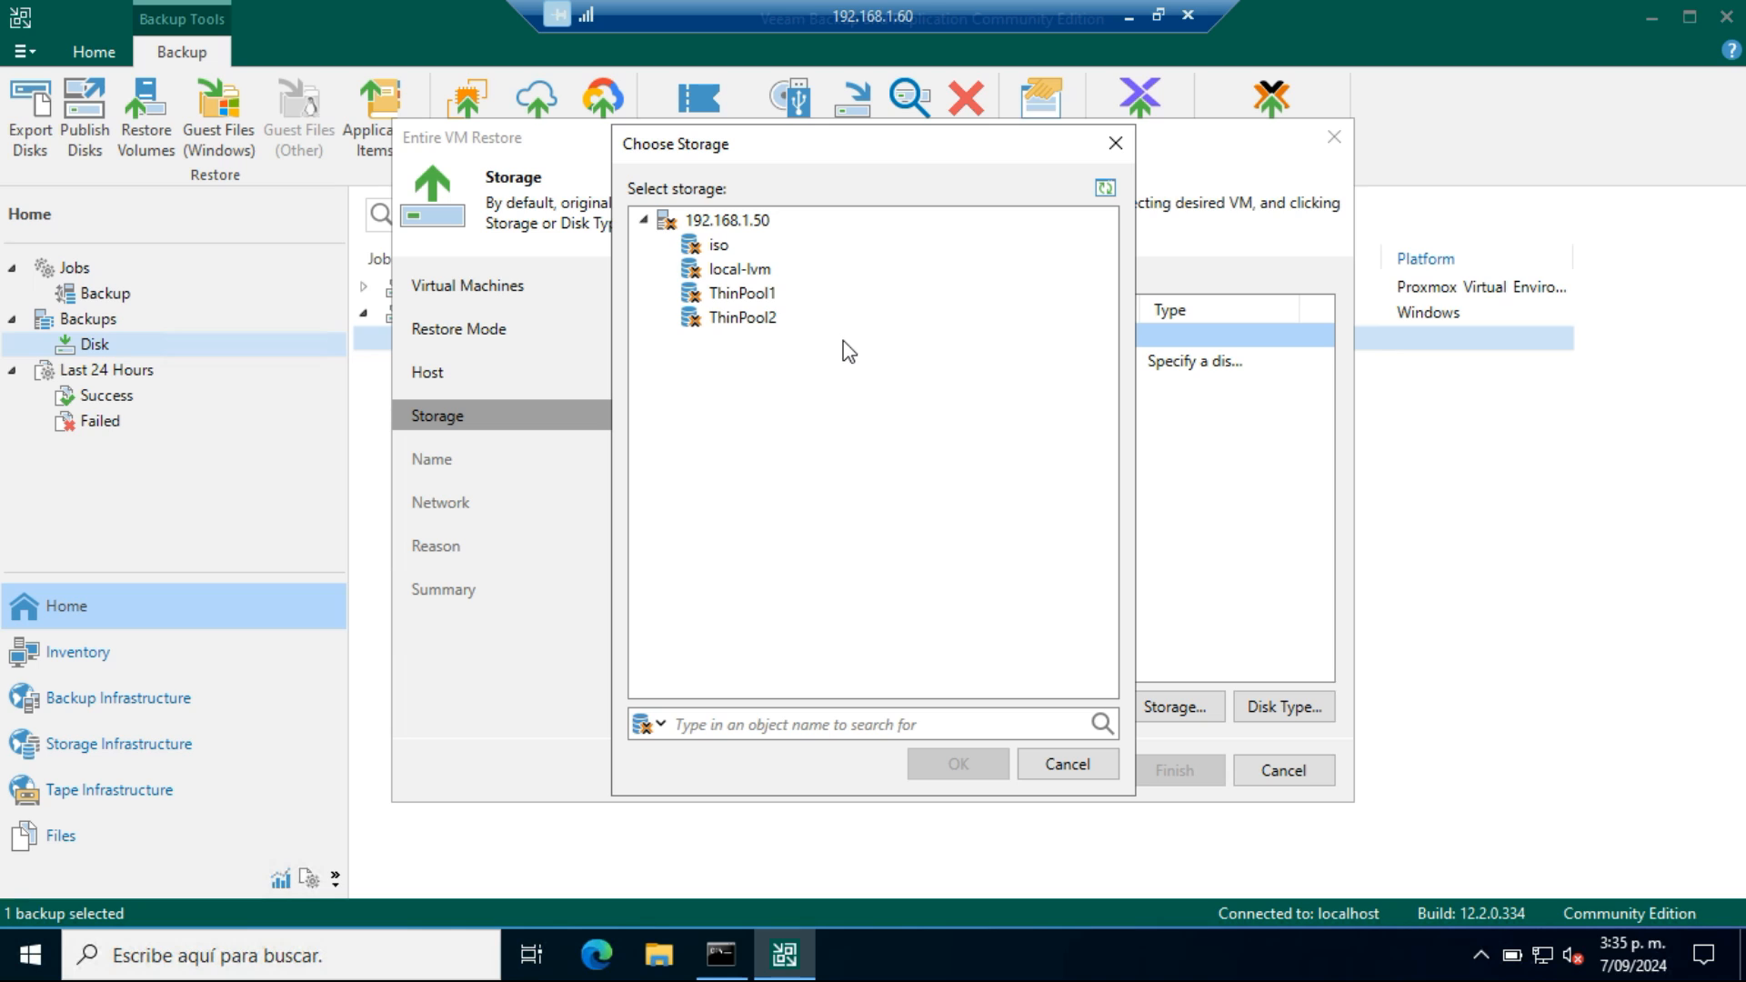
left_click(721, 320)
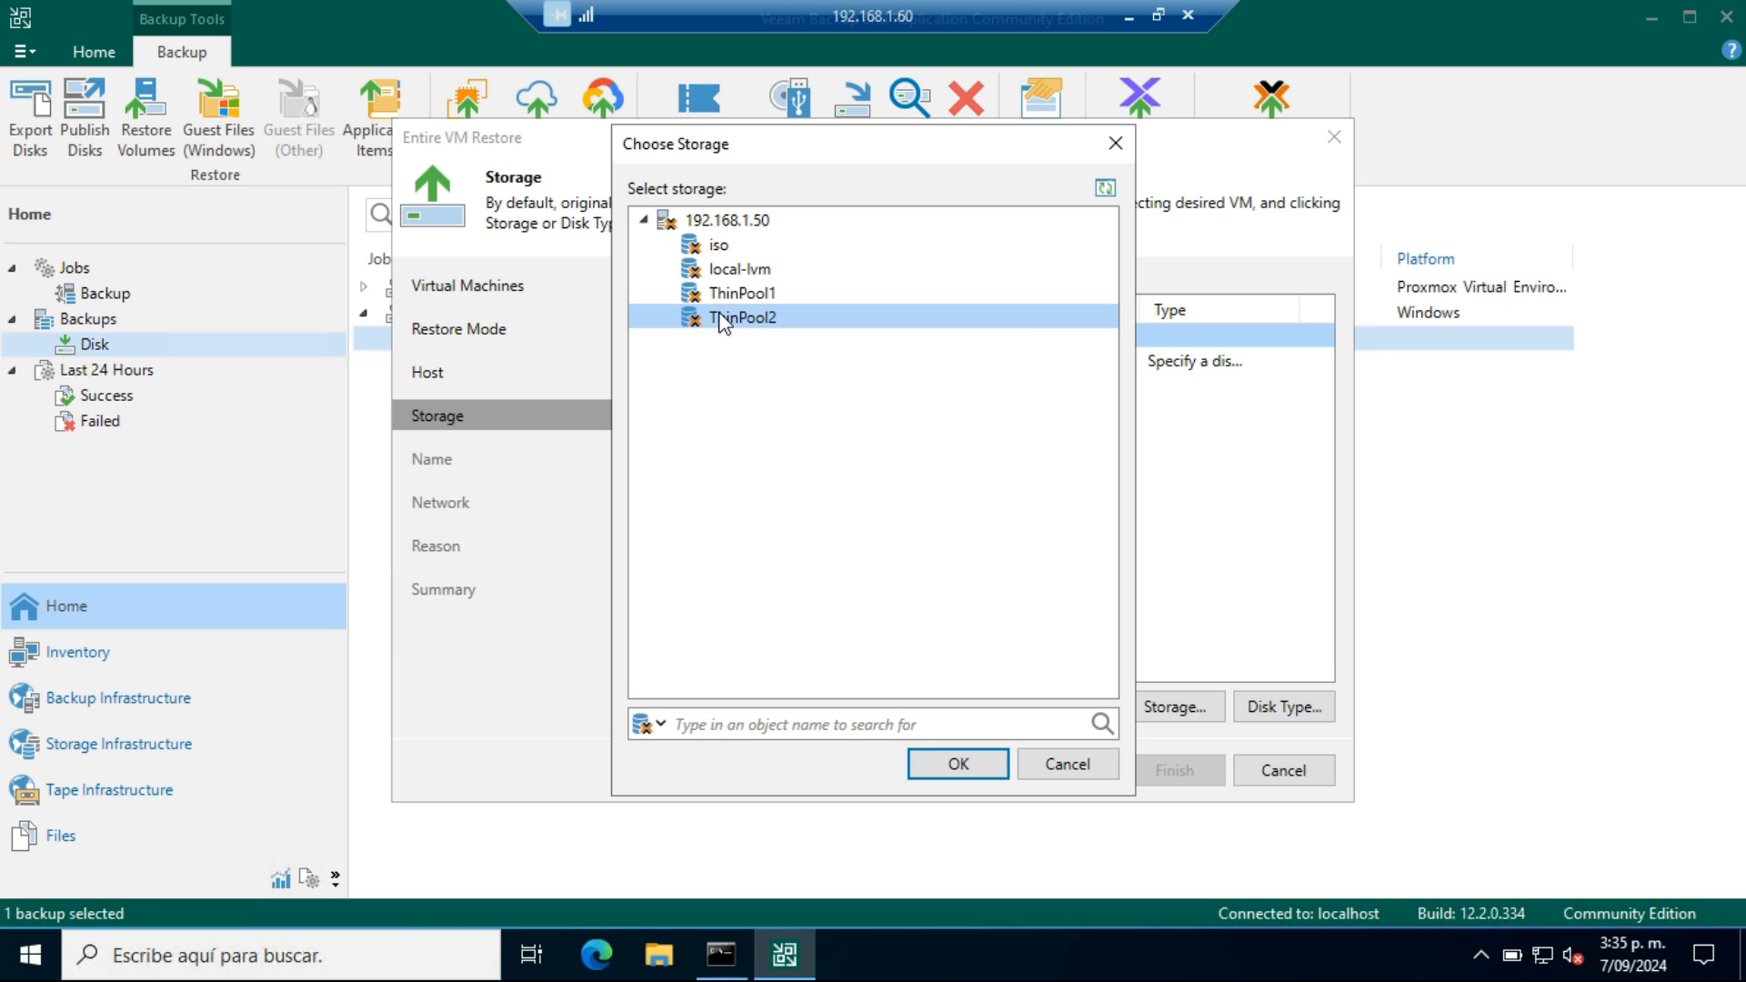
left_click(960, 765)
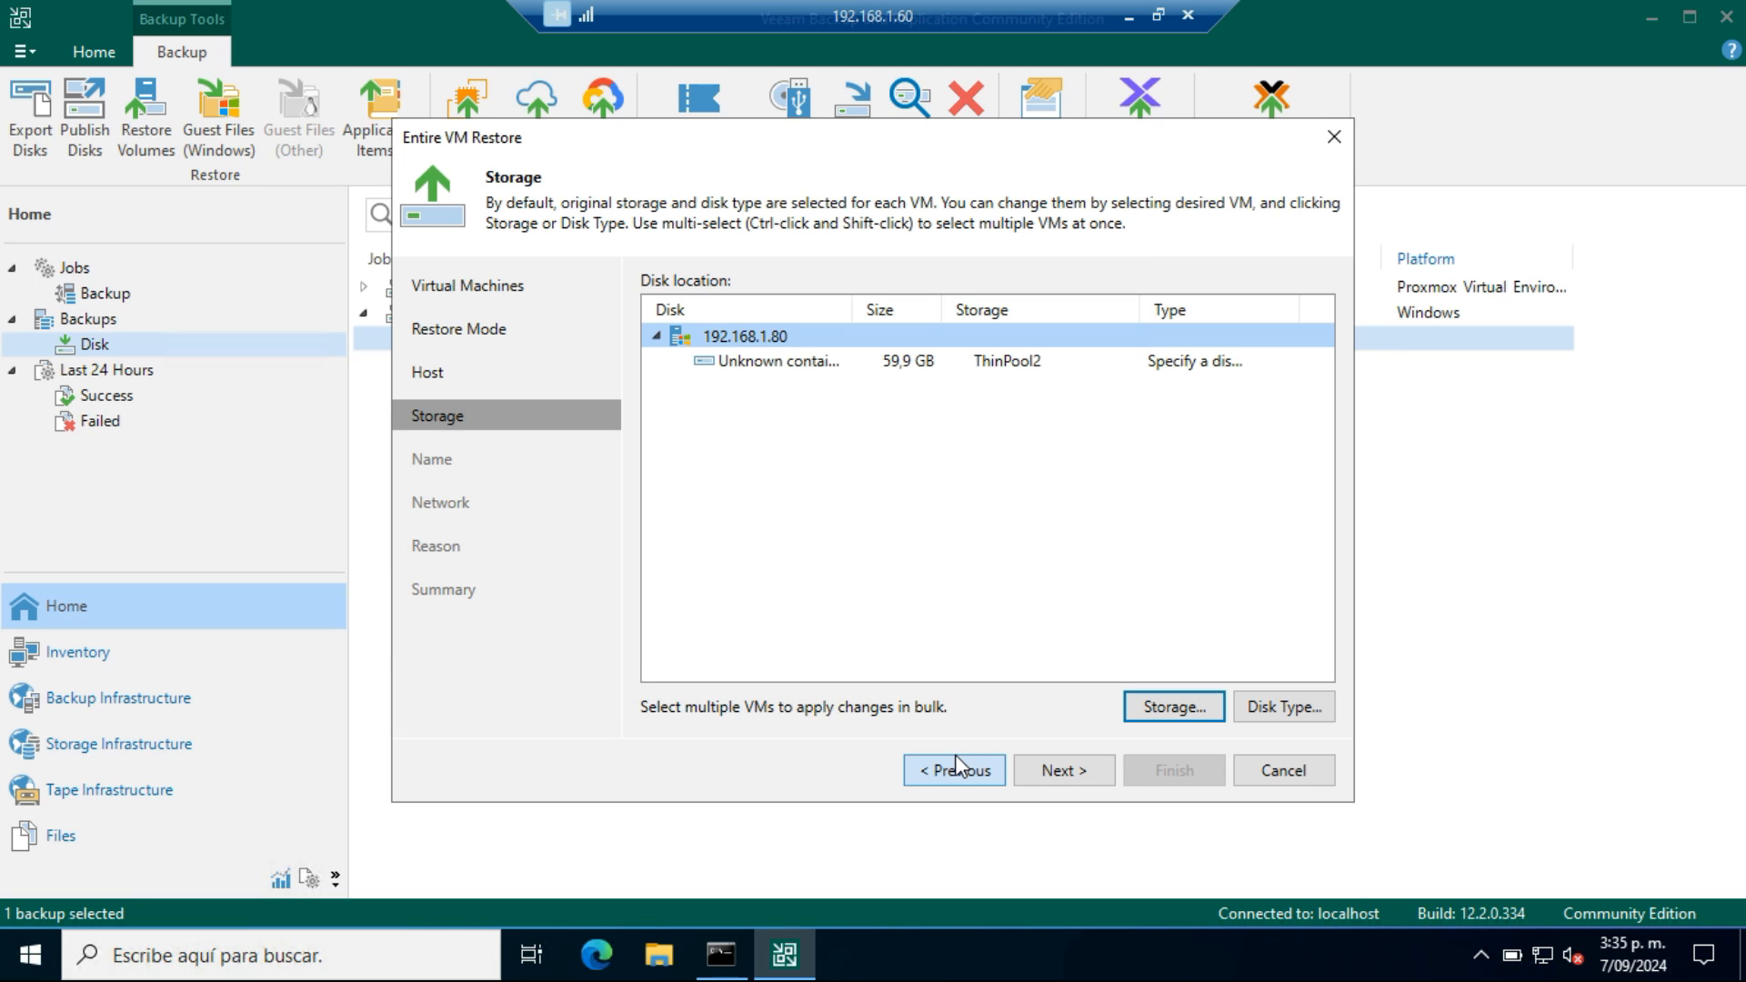
left_click(1307, 710)
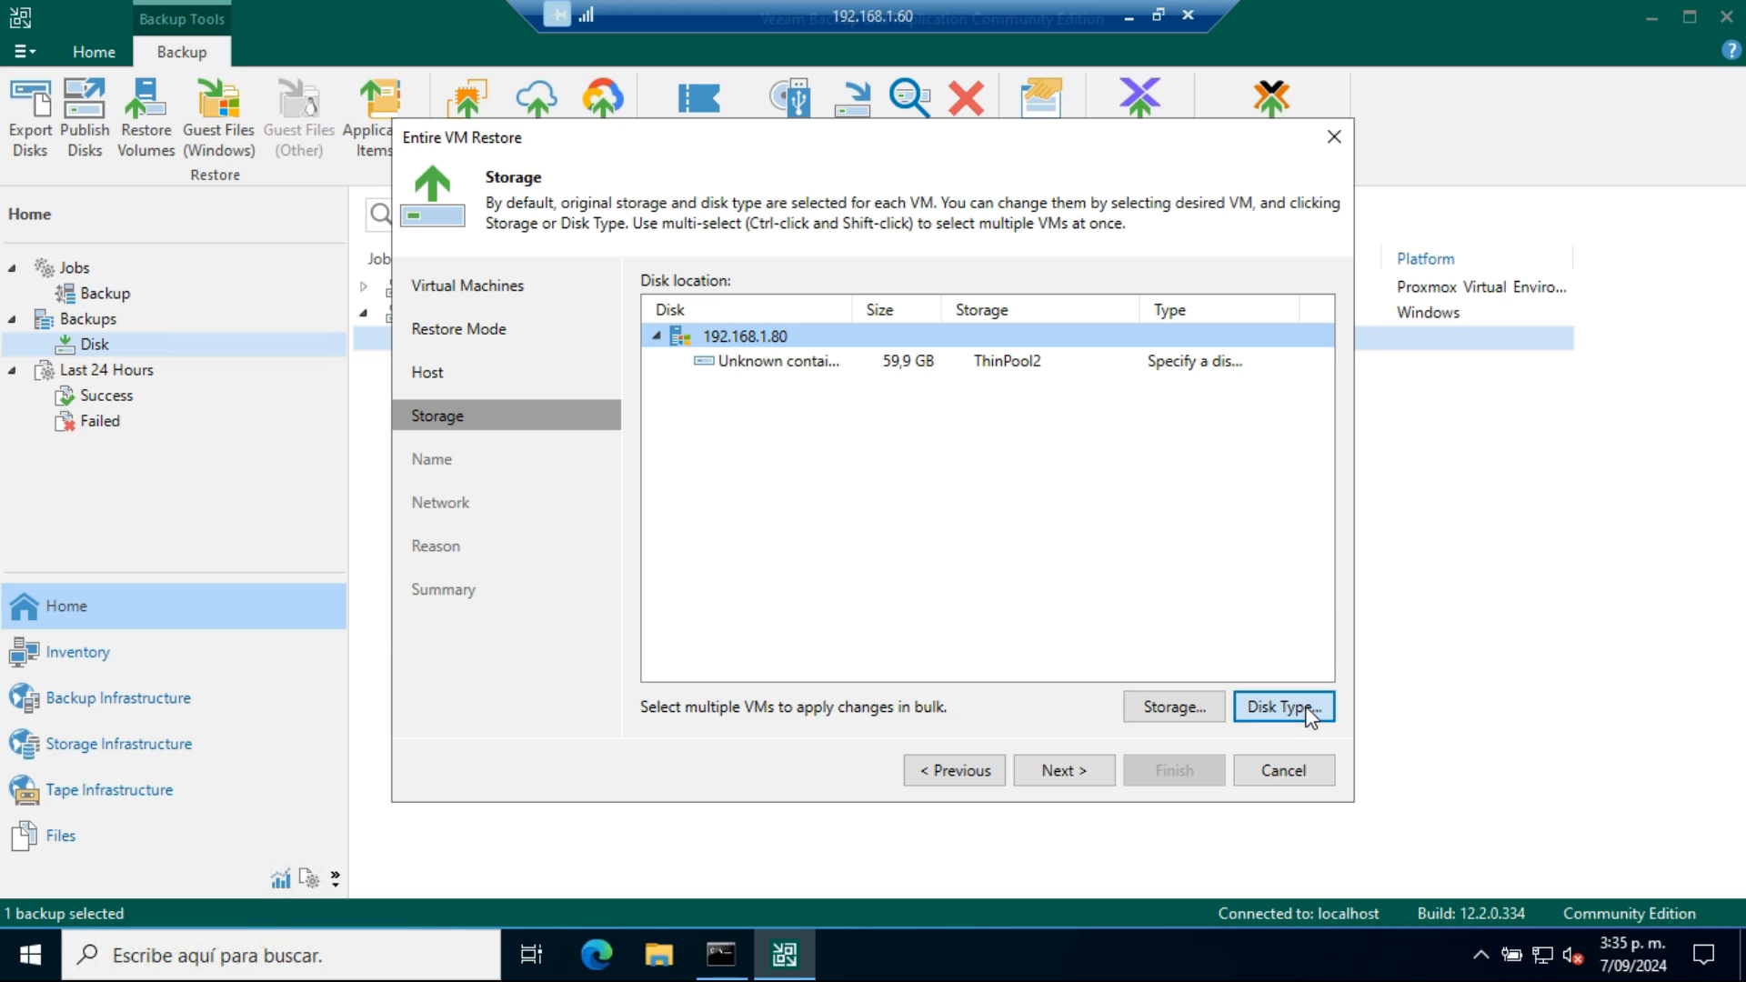
left_click(773, 447)
left_click(831, 533)
left_click(1074, 784)
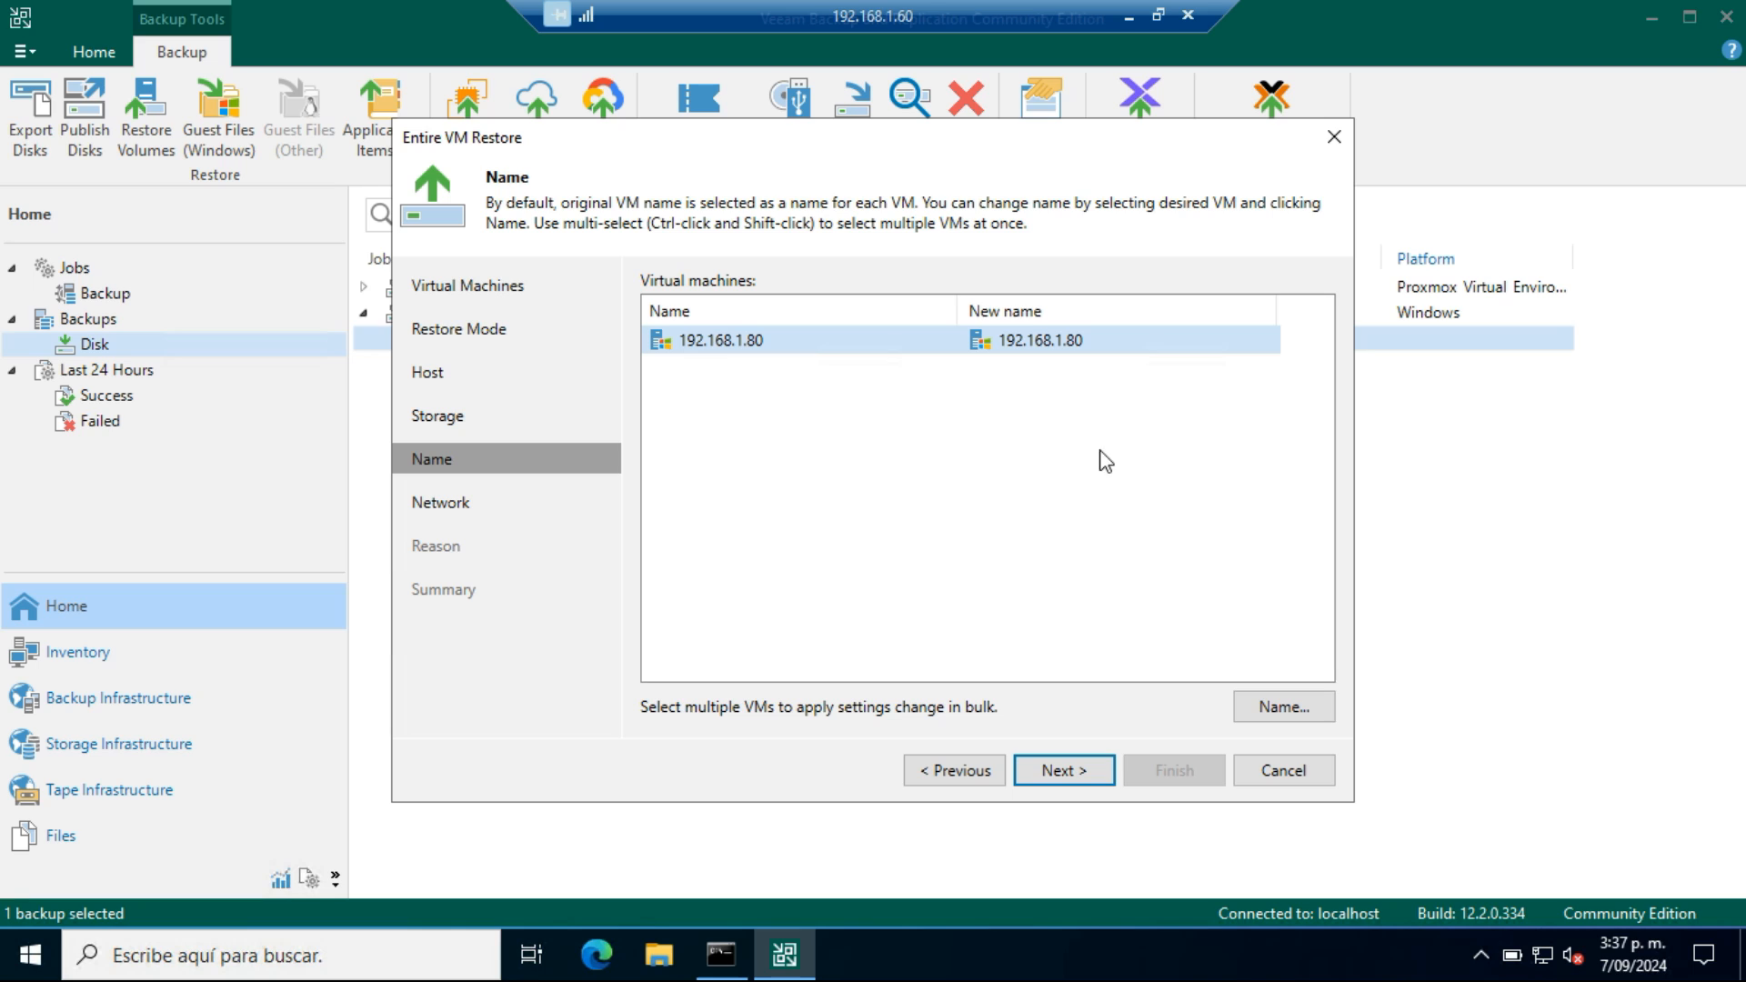
Keep the original VM name and map the machine's network connection to vmbr0
left_click(1083, 779)
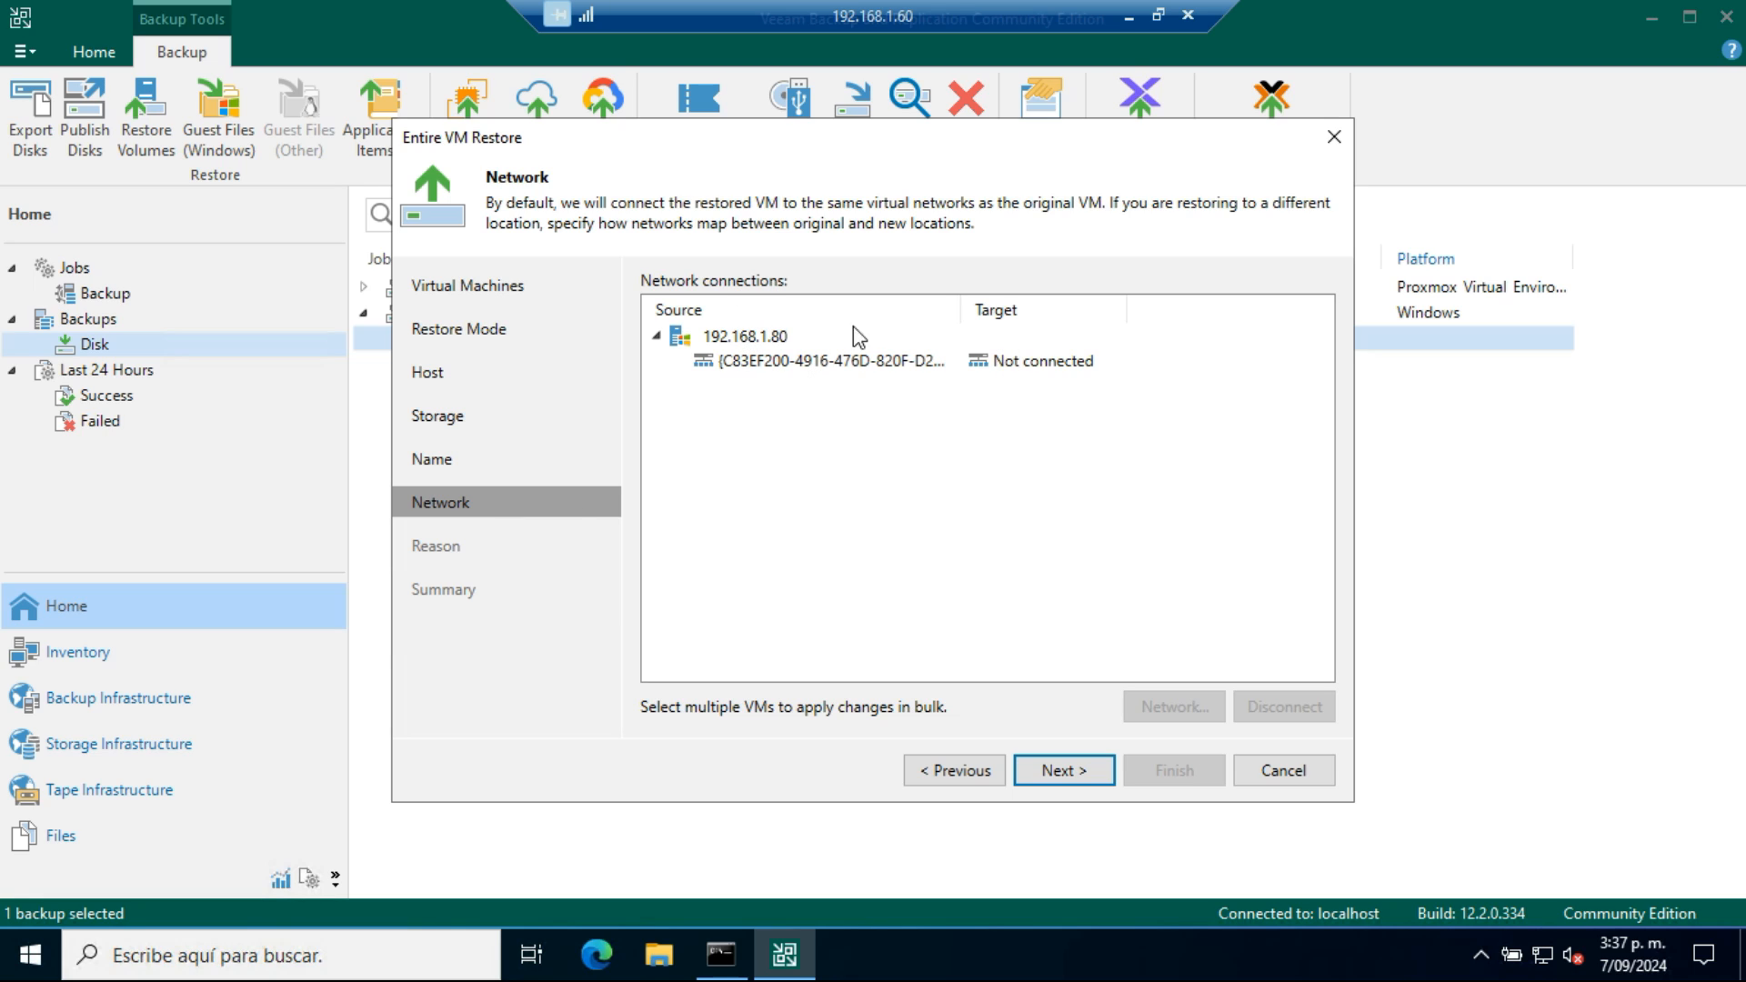
left_click(778, 338)
left_click(1162, 707)
left_click(732, 246)
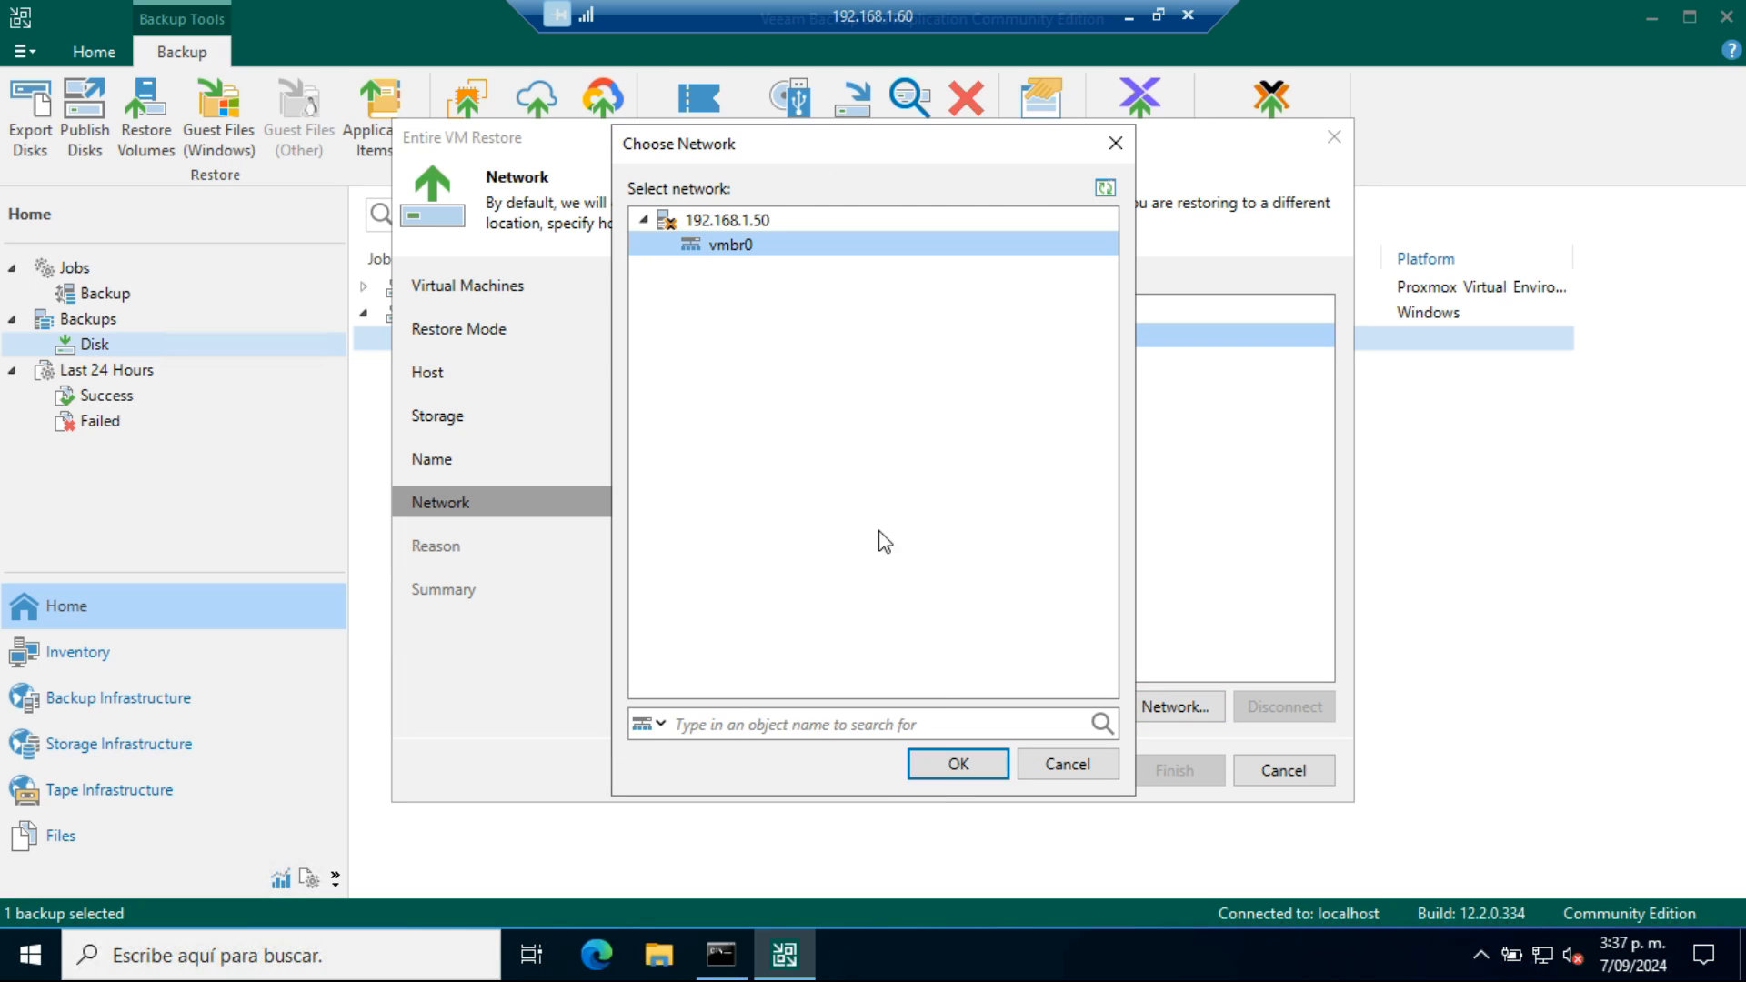
left_click(945, 765)
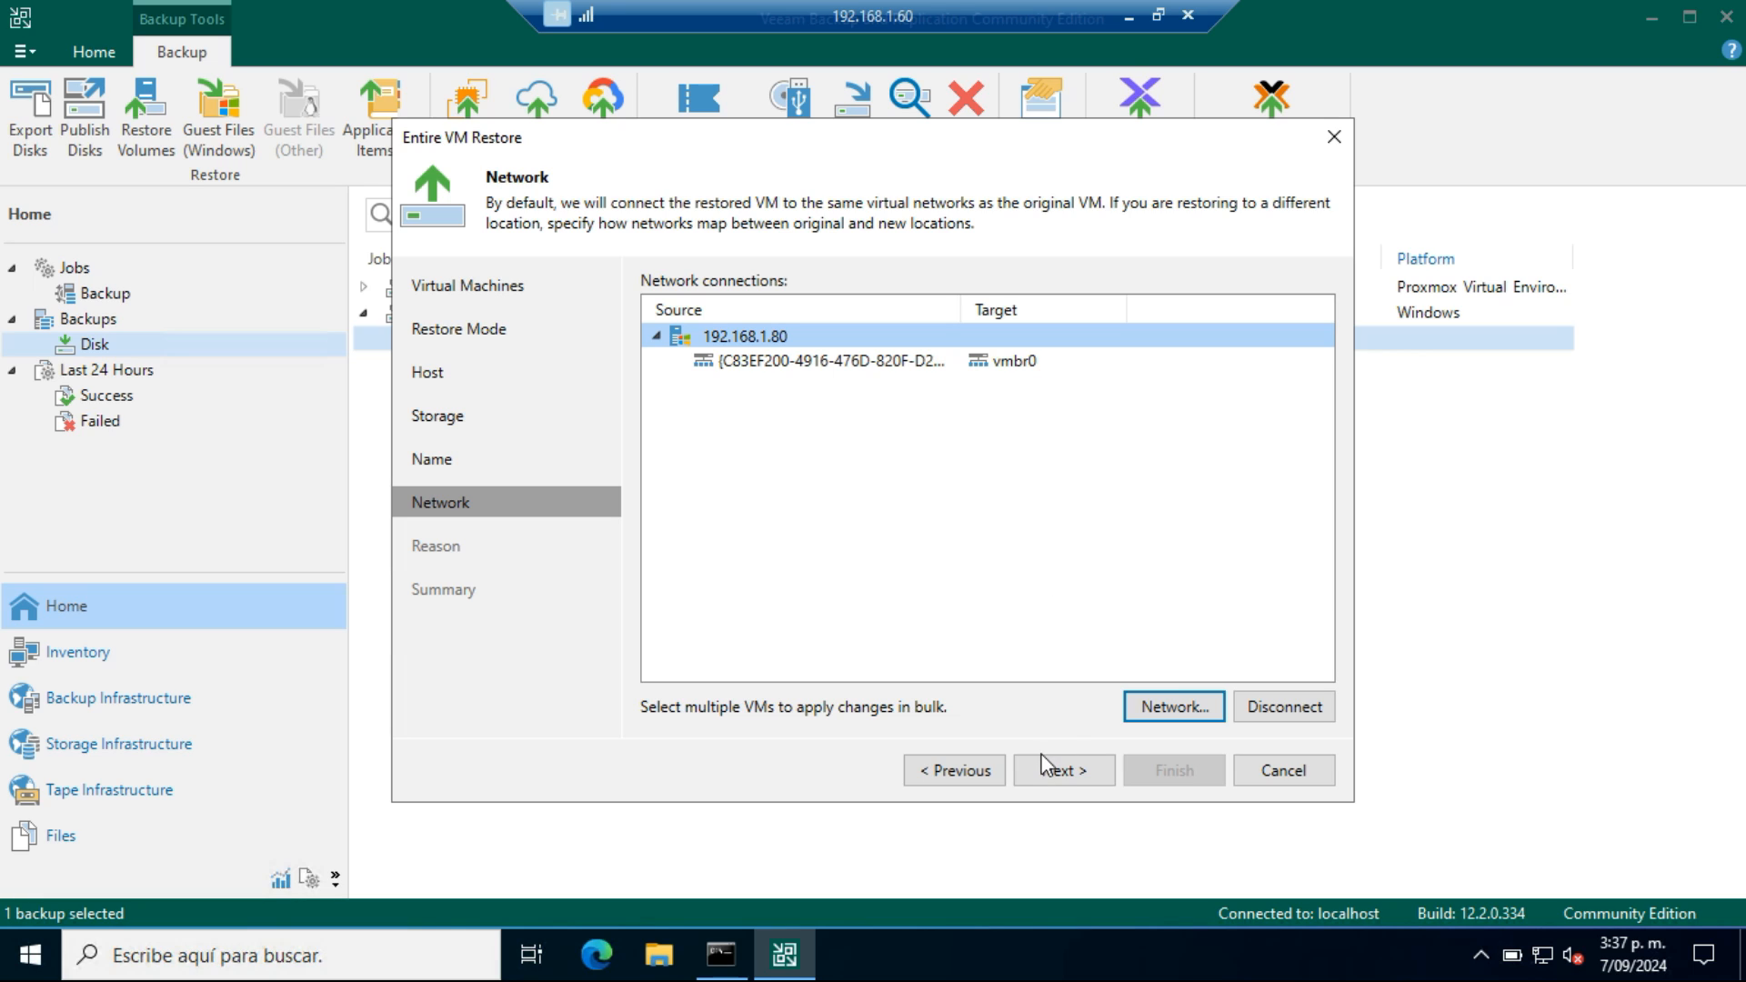
Leave the restore reason blank and launch the restore without powering on the target VM
left_click(1054, 773)
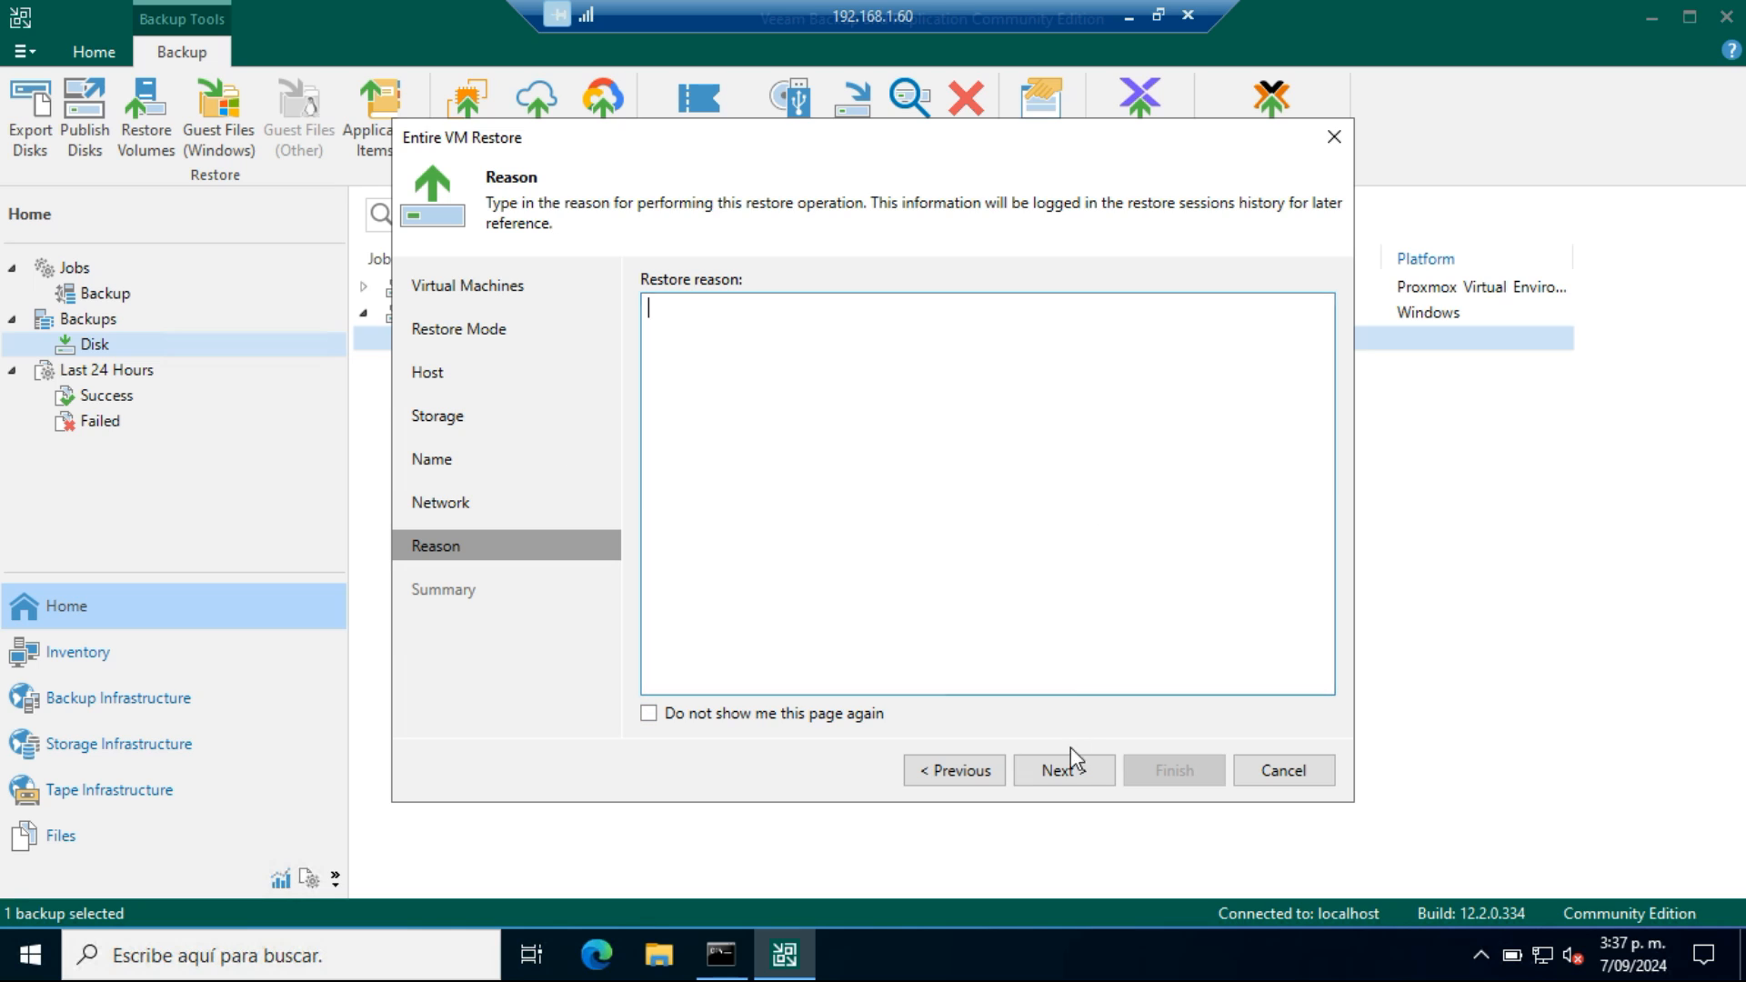
left_click(1064, 772)
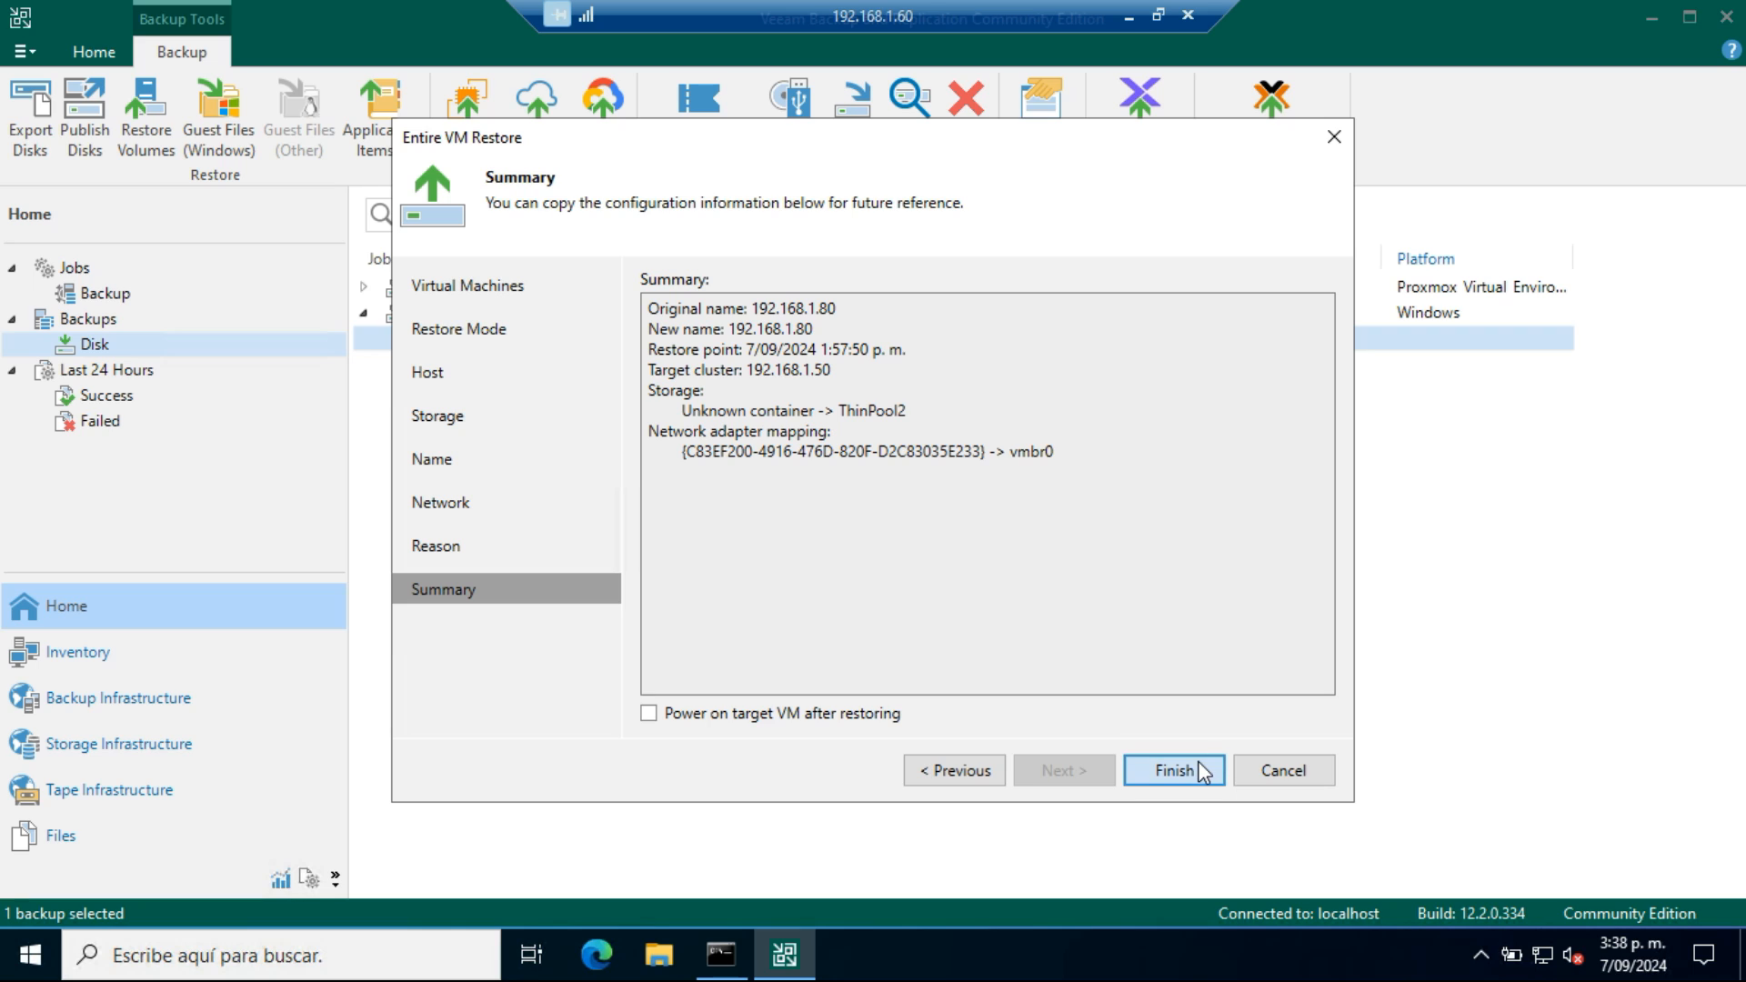
left_click(1147, 770)
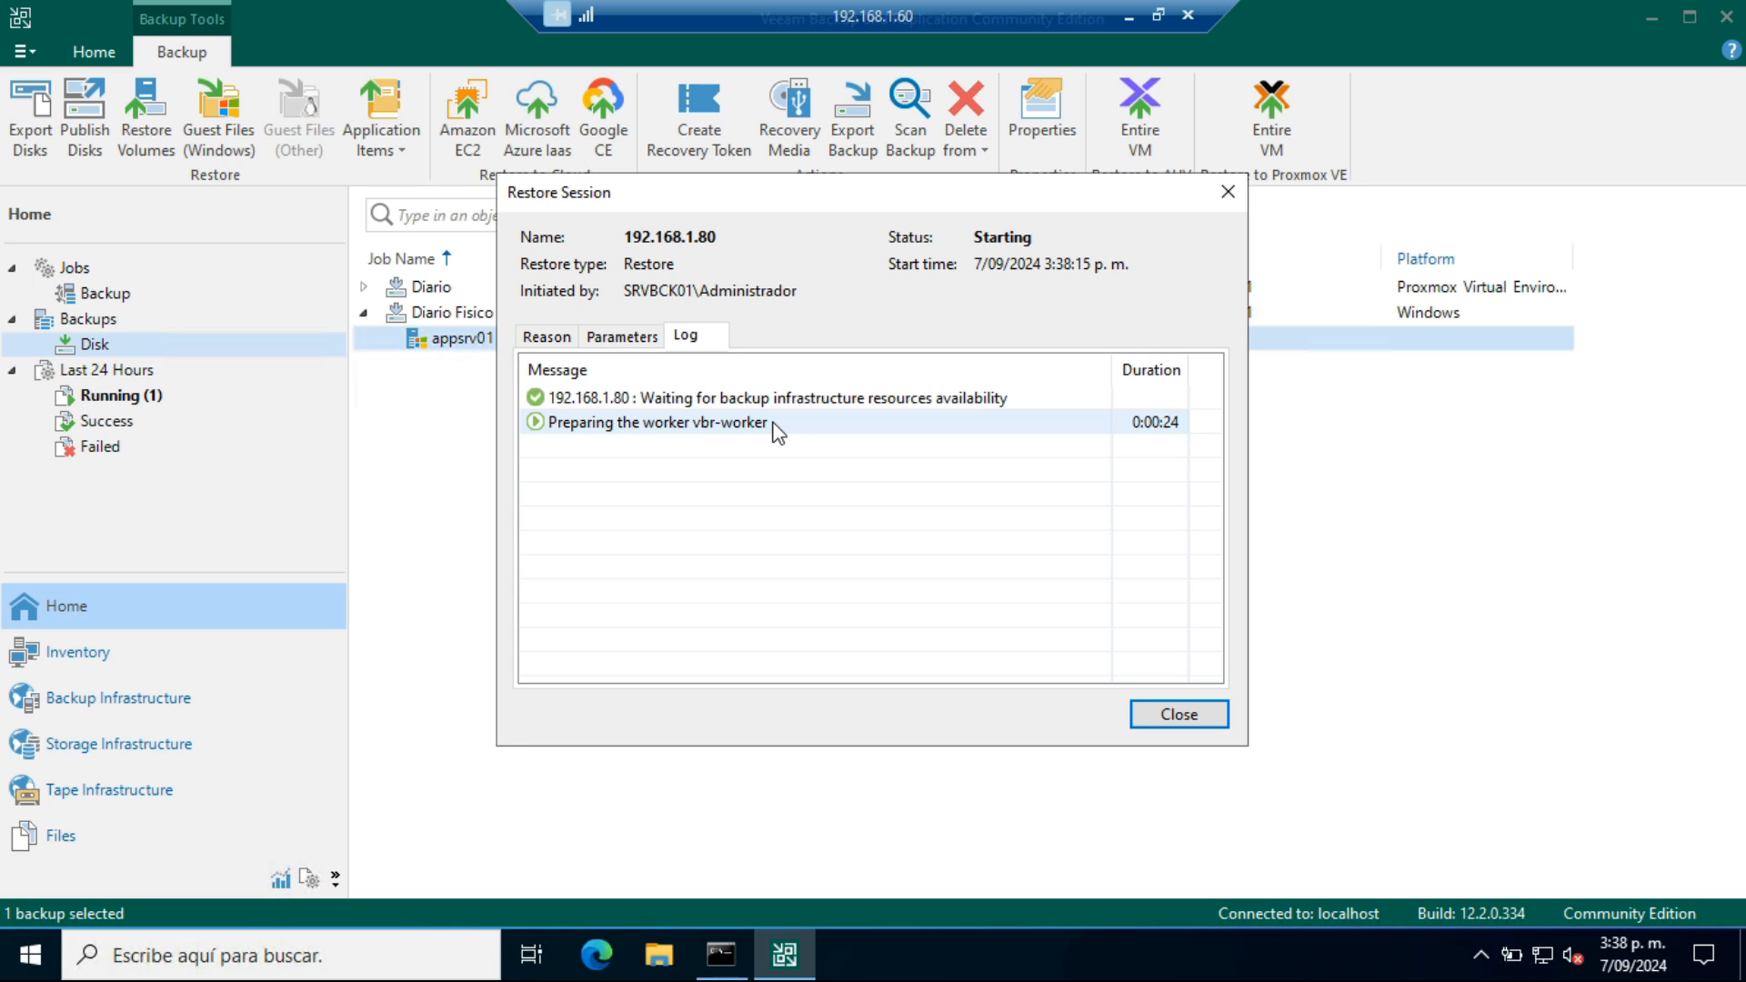
Check the vbr-worker VM in Proxmox, return to Veeam, and review the 192.168.1.80 restore session before closing its log
left_click(1128, 20)
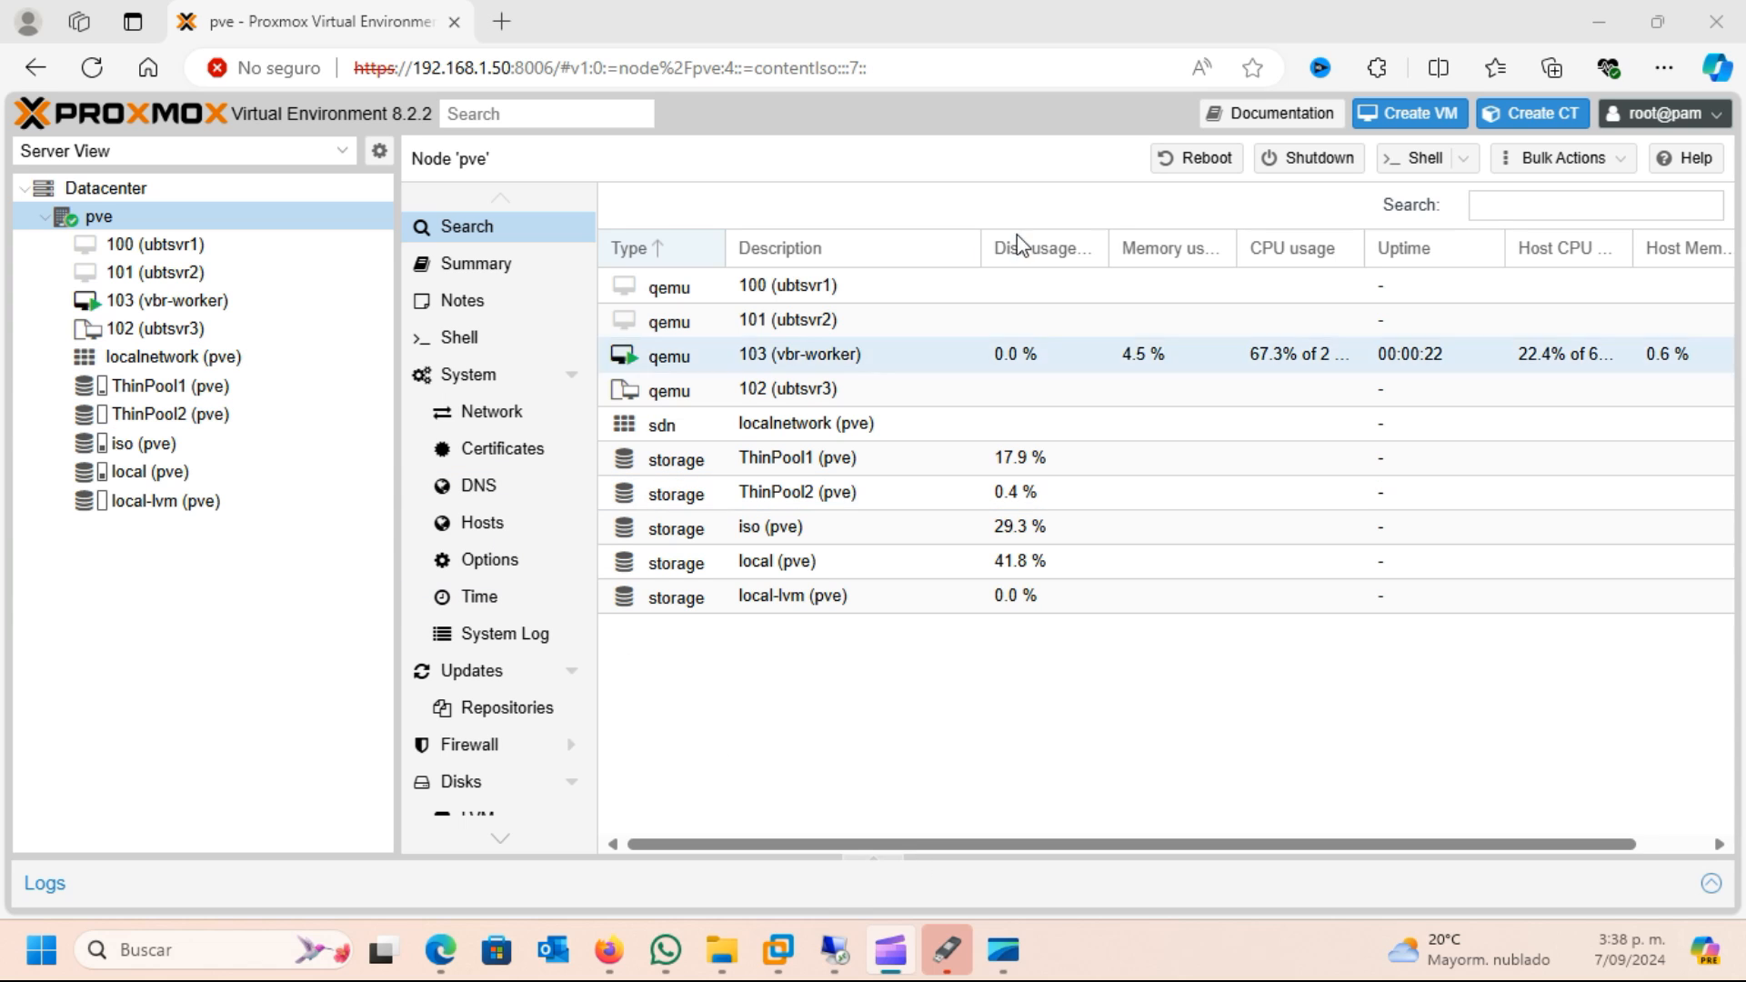
left_click(834, 949)
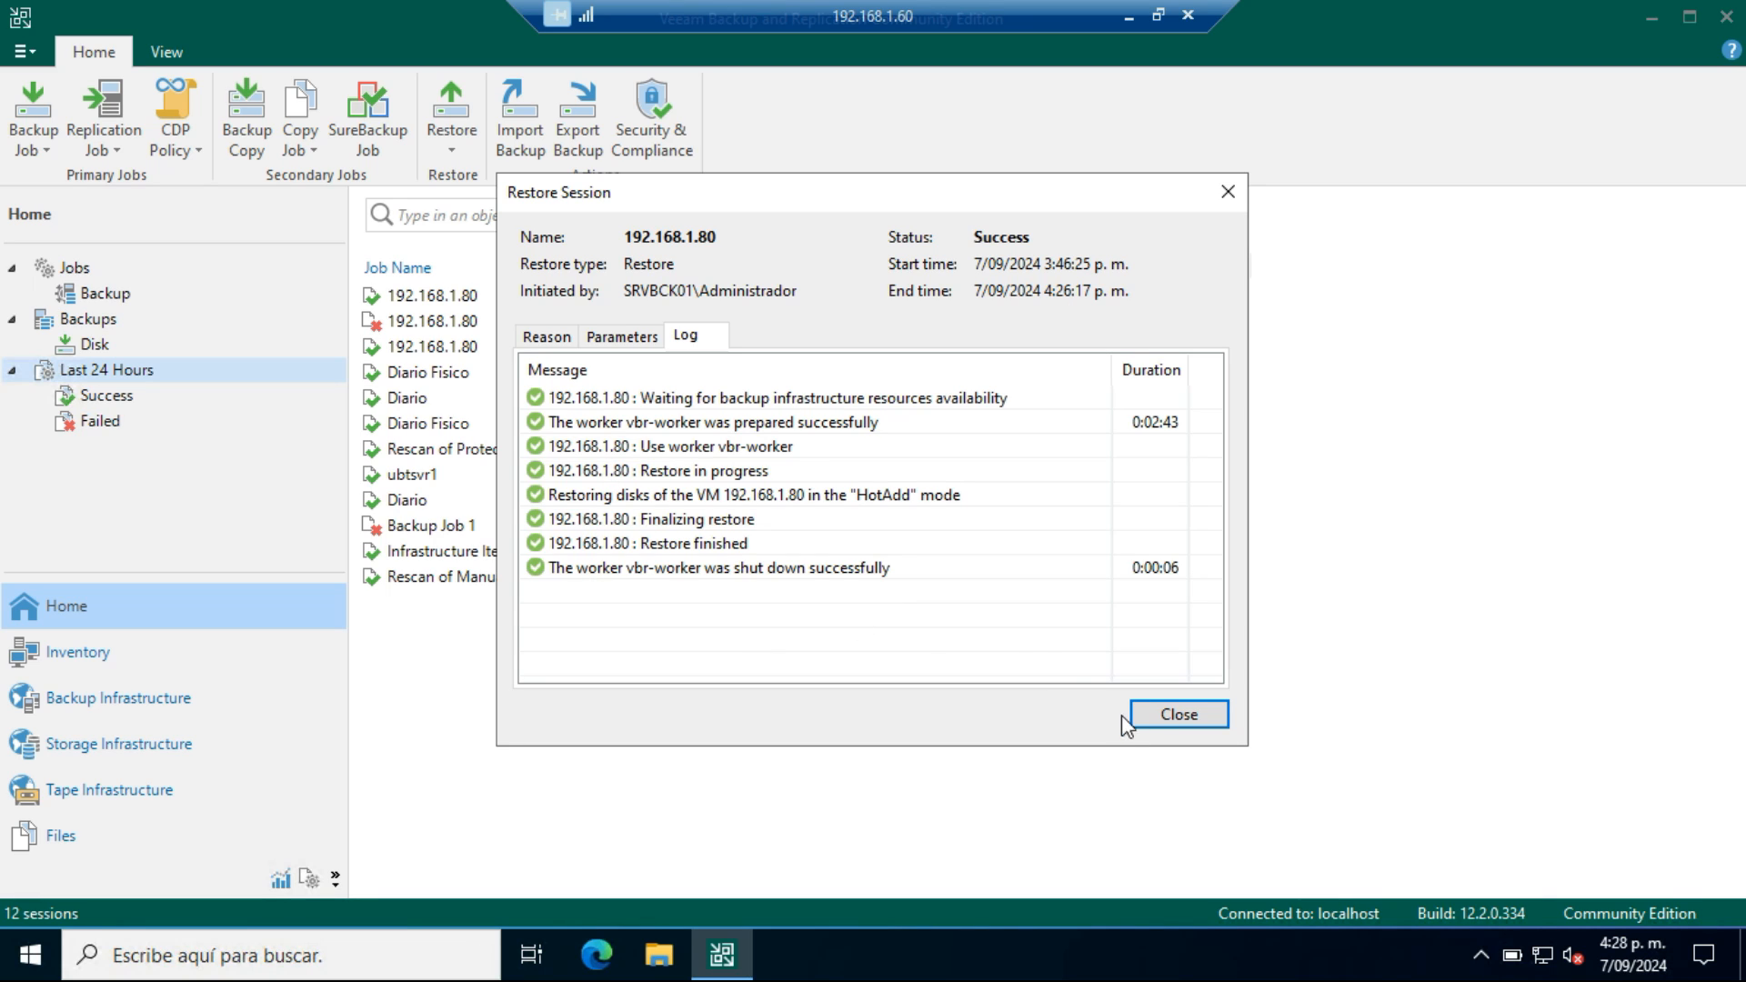
left_click(1192, 715)
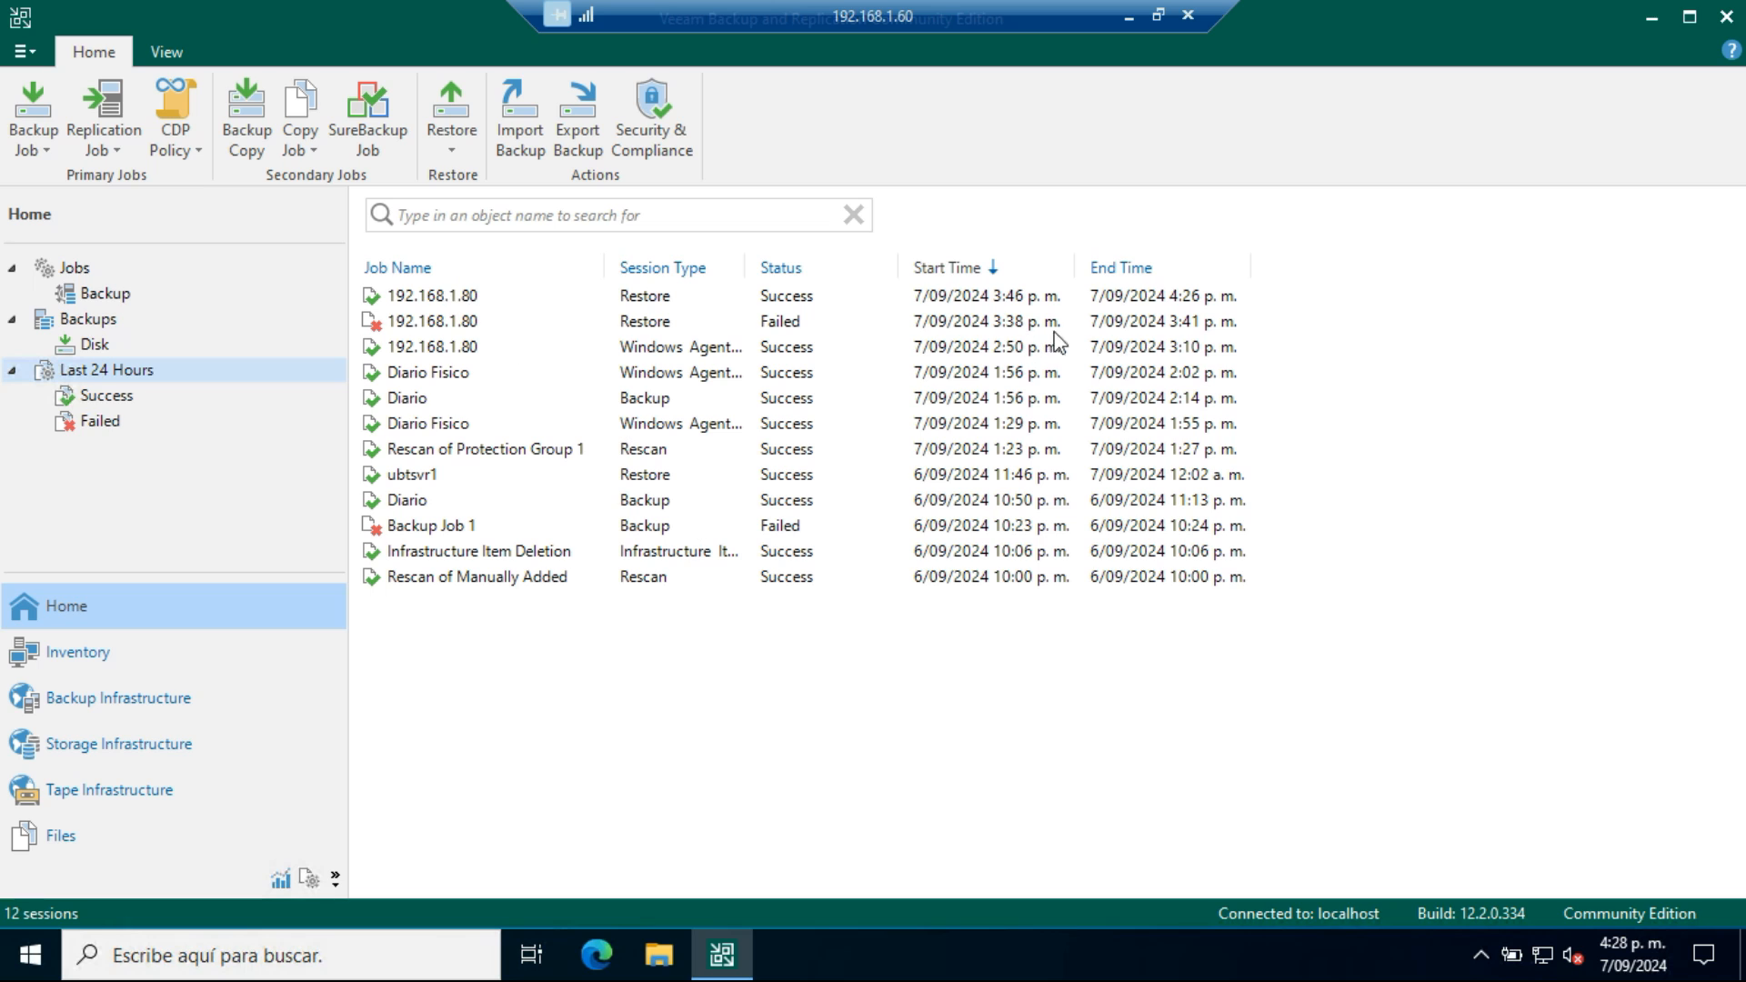
left_click(698, 299)
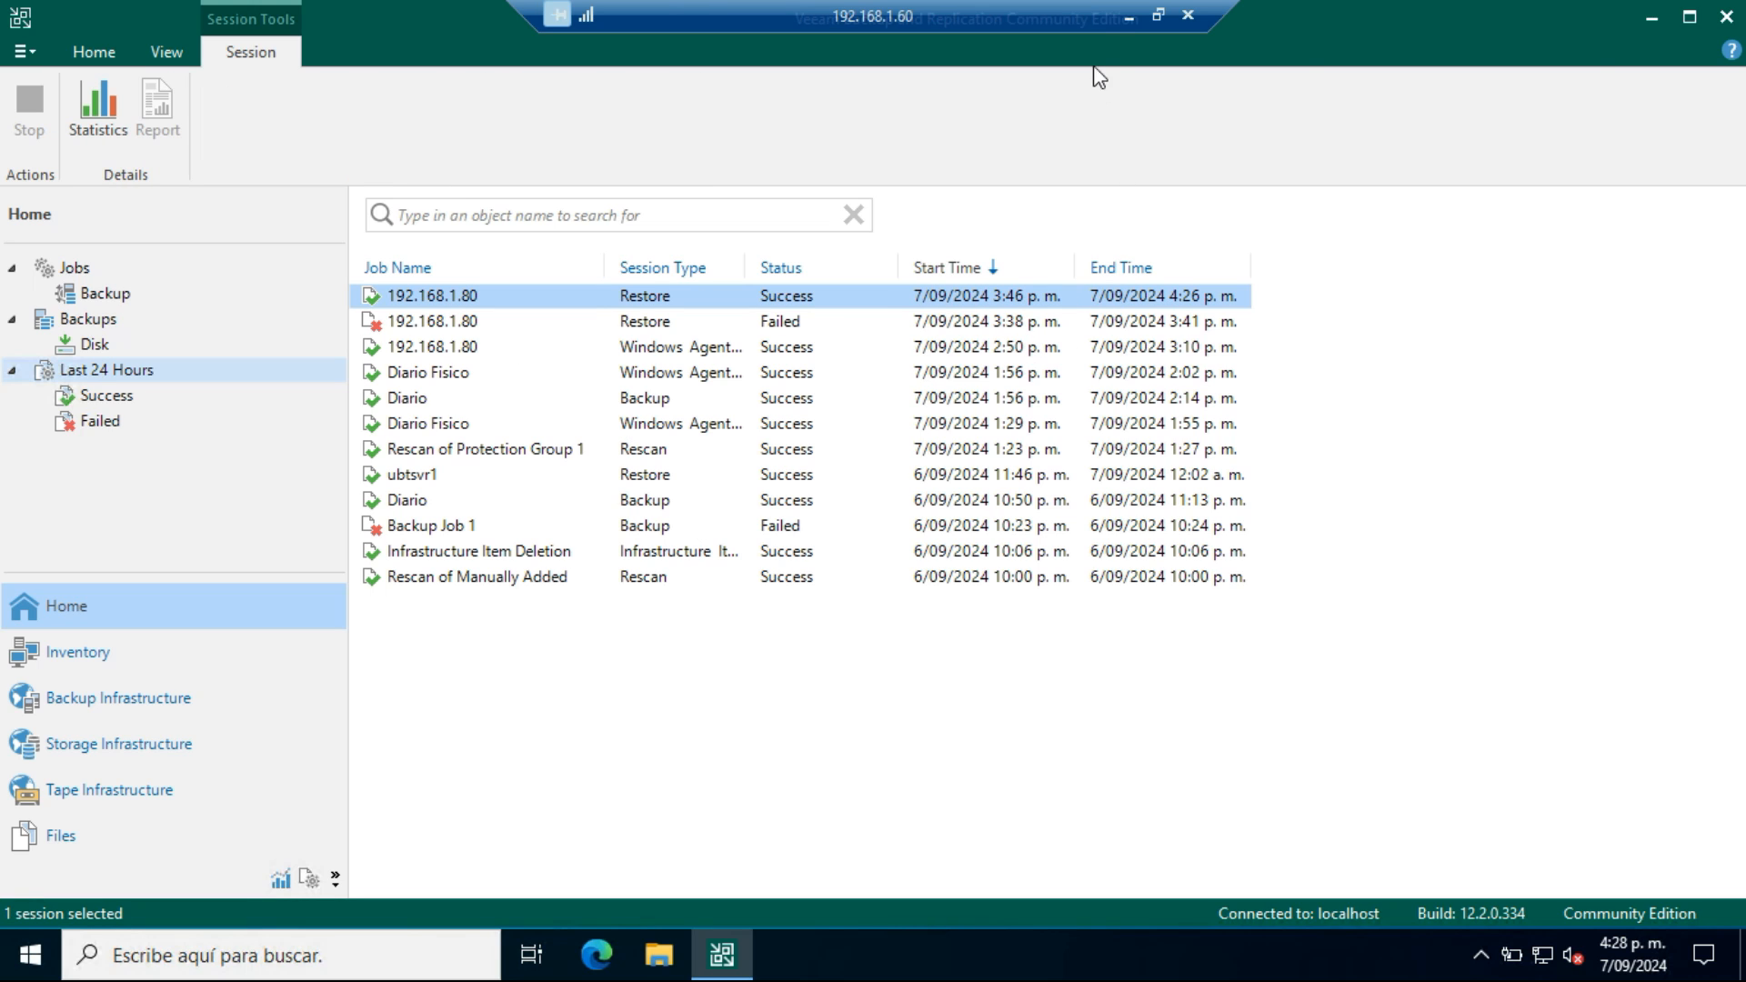
Switch to Proxmox and examine the hardware and options of restored VM 104 (192.168.1.80)
left_click(1124, 13)
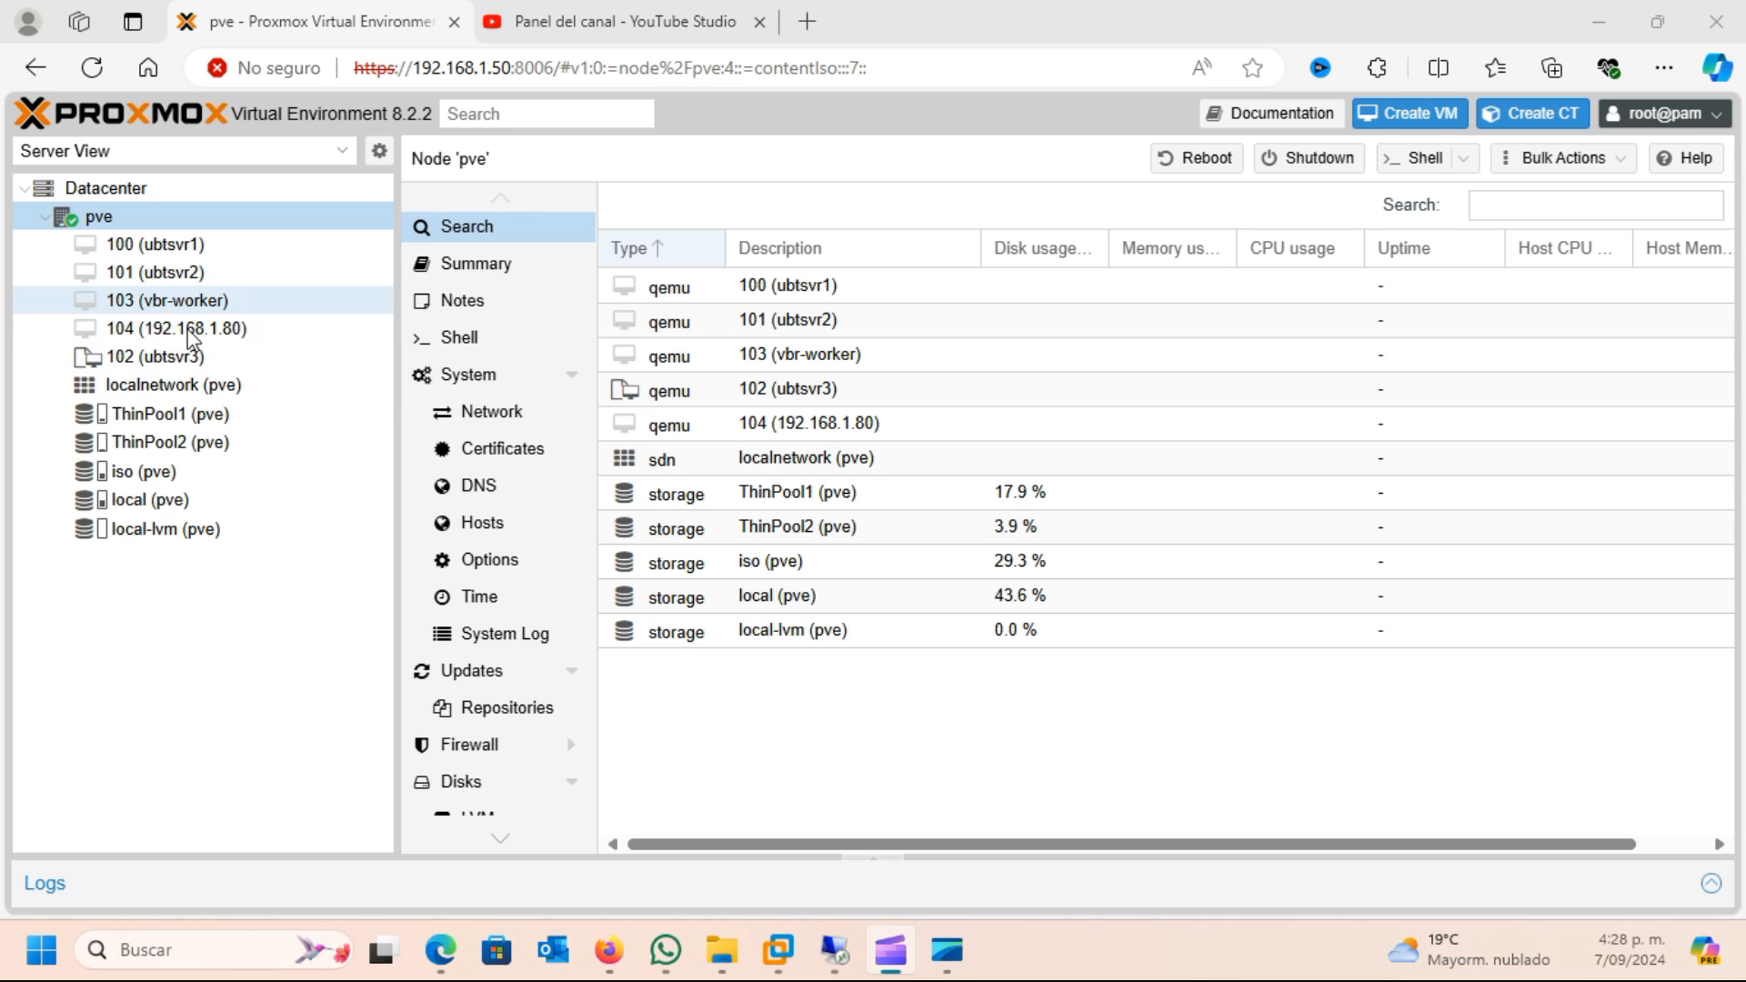
left_click(201, 329)
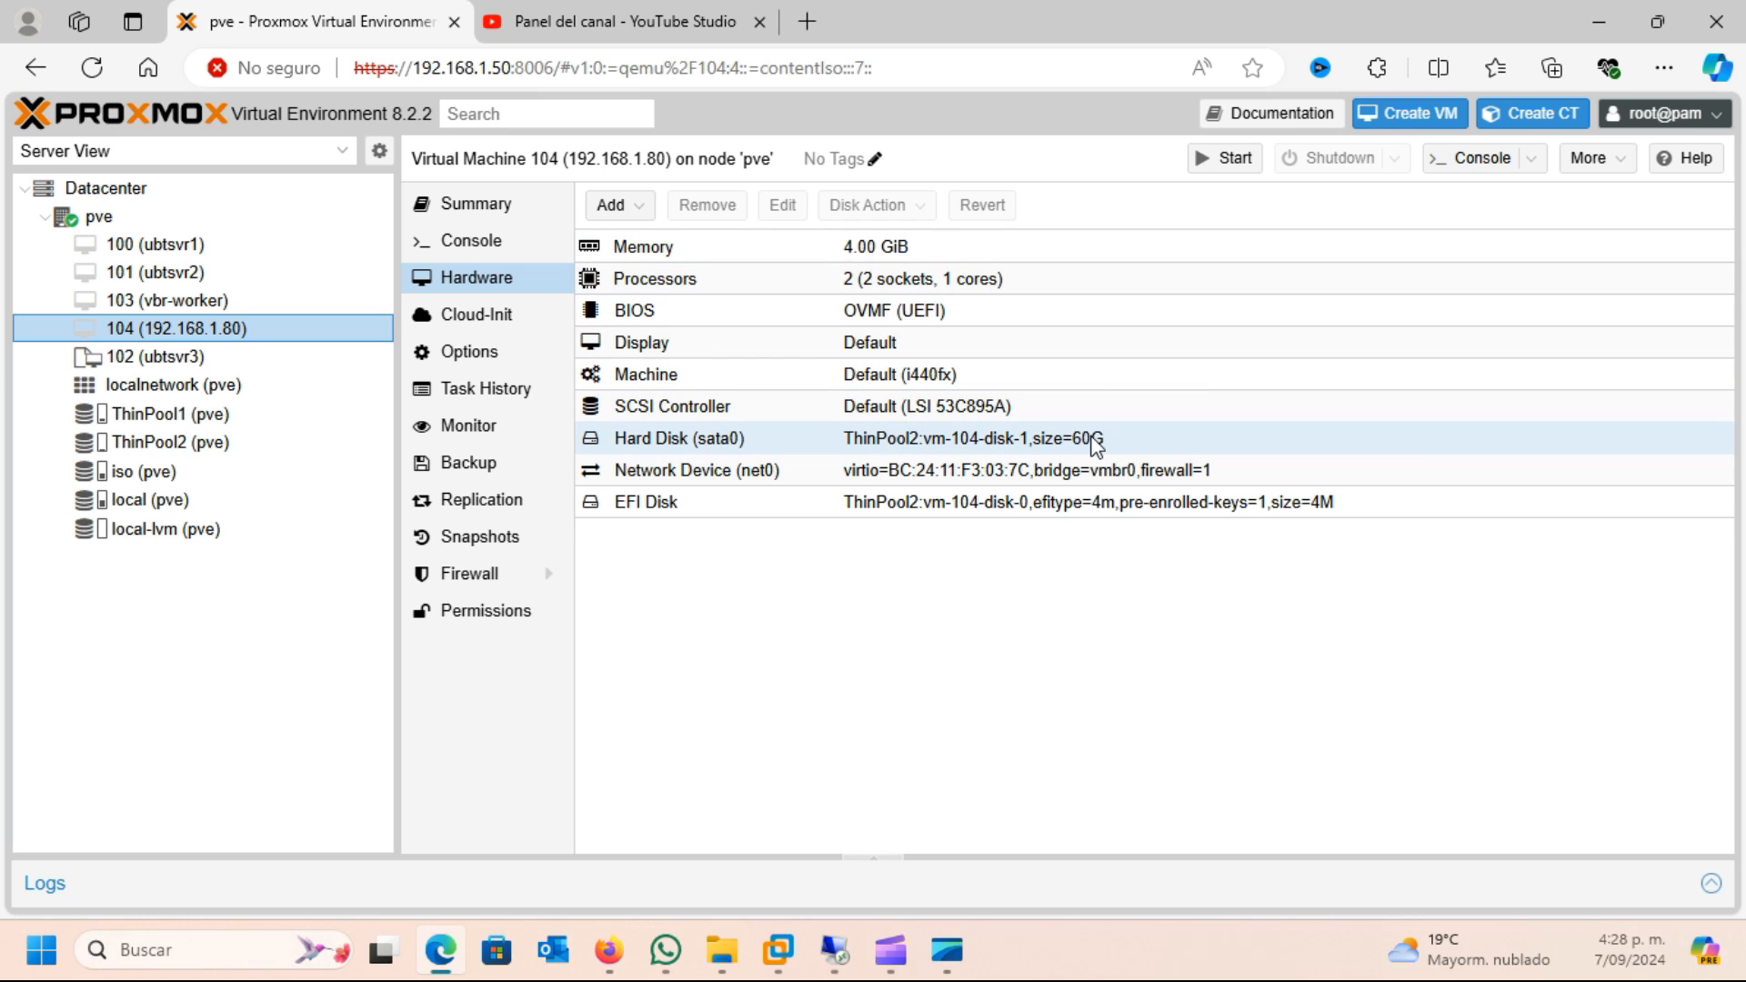
left_click(482, 363)
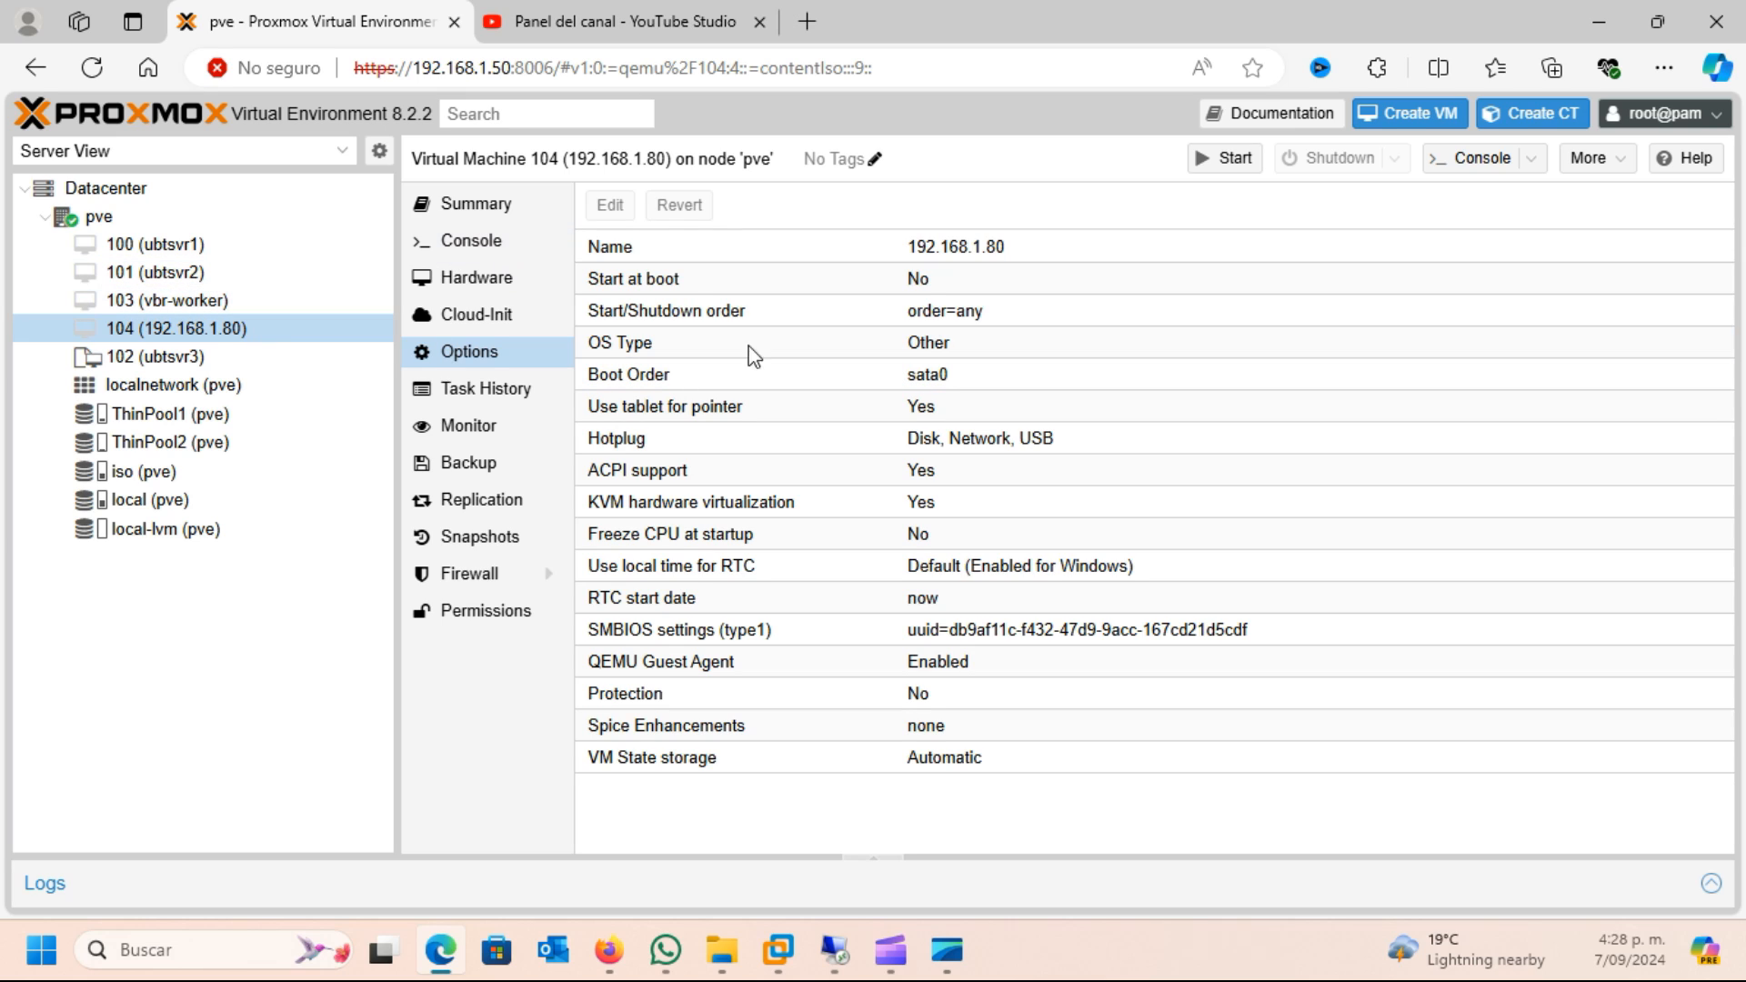
Open the console of VM 104 (192.168.1.80) and start the VM
left_click(1480, 163)
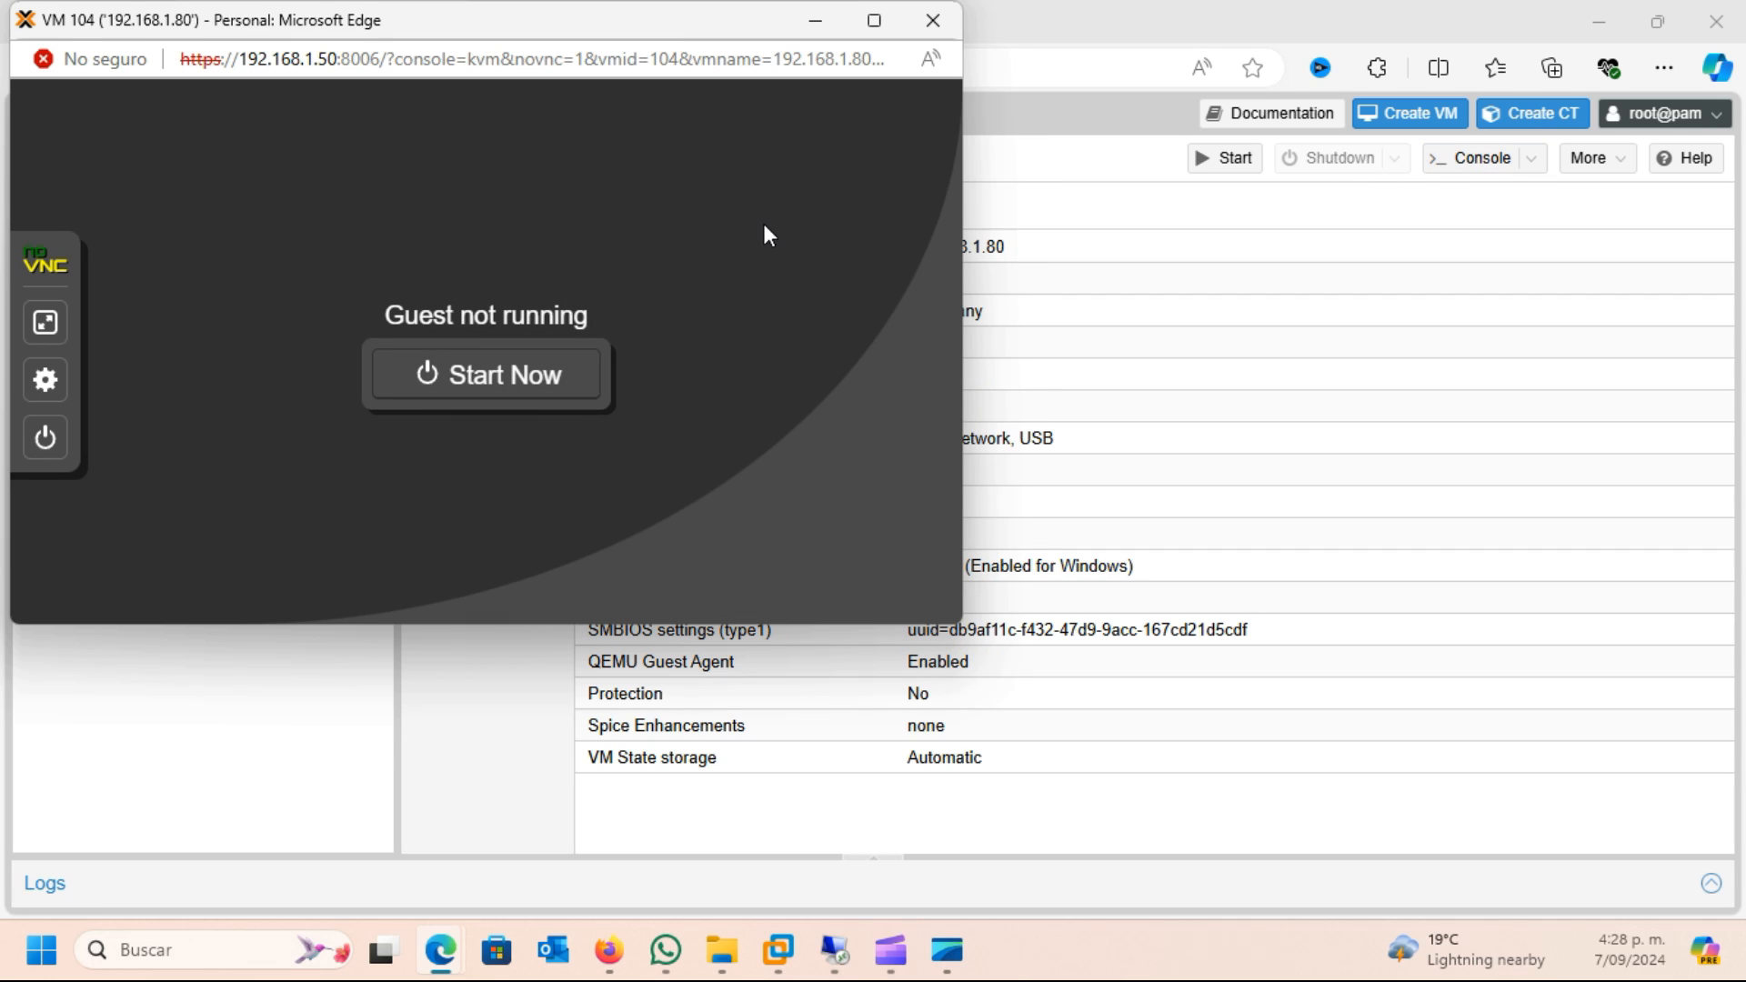
left_click(505, 371)
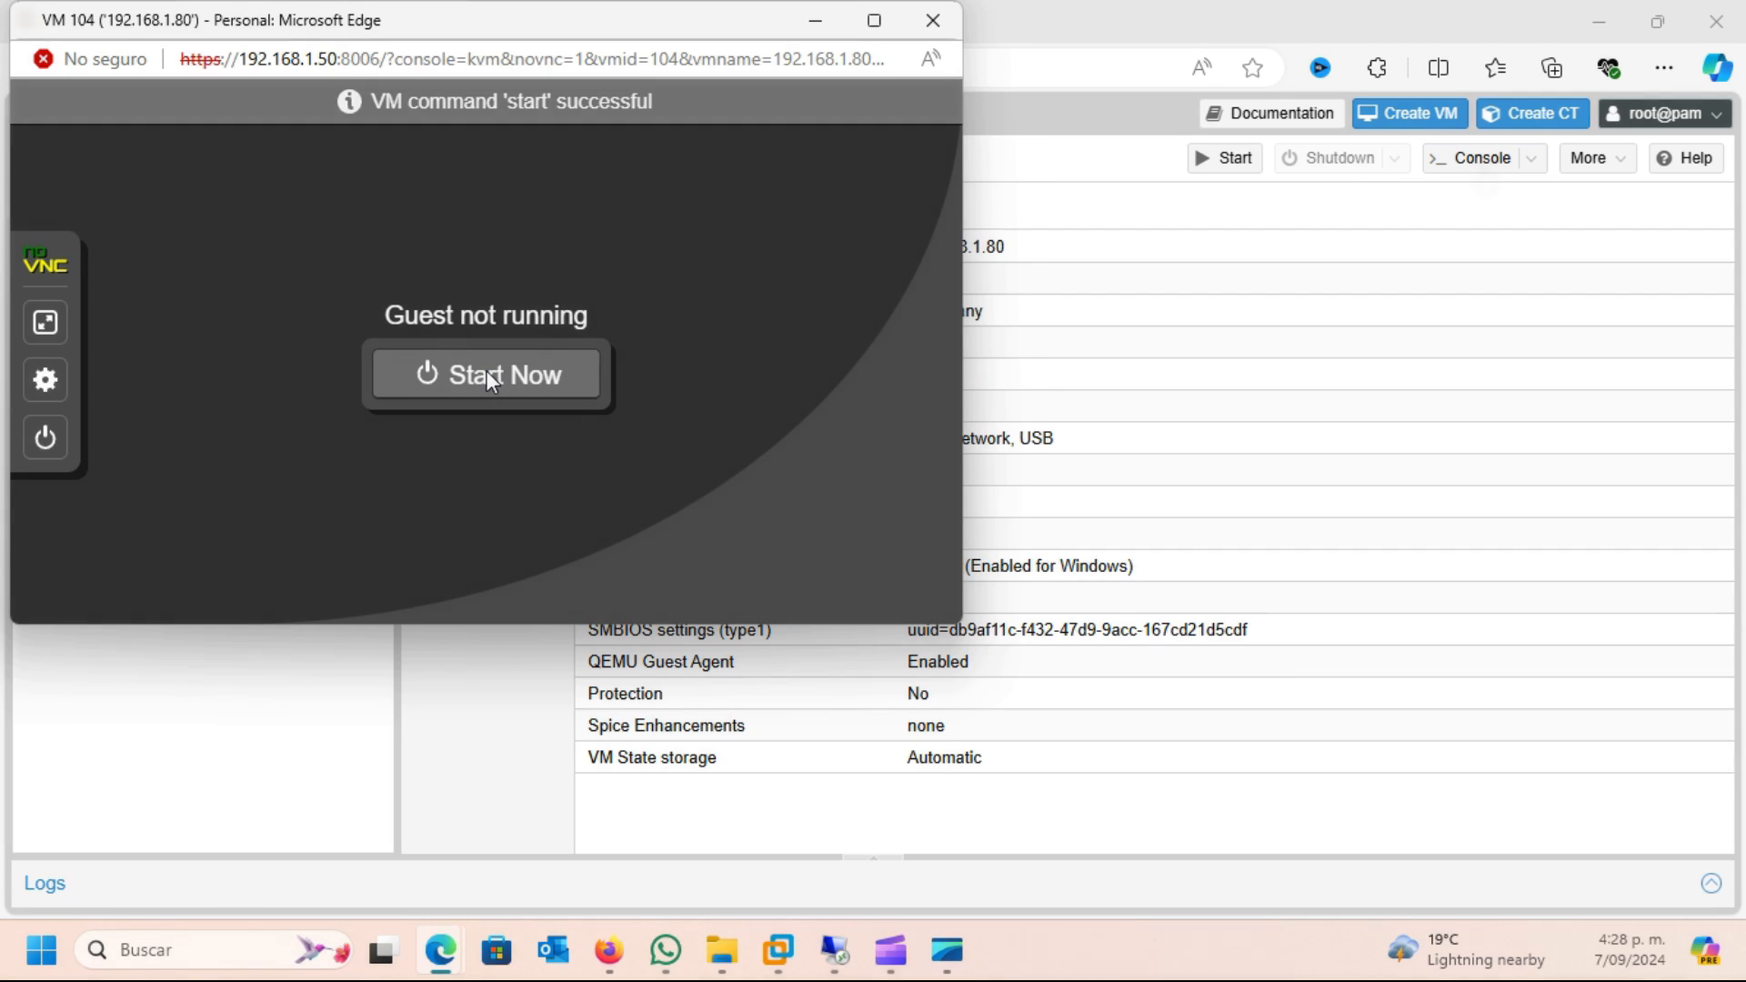
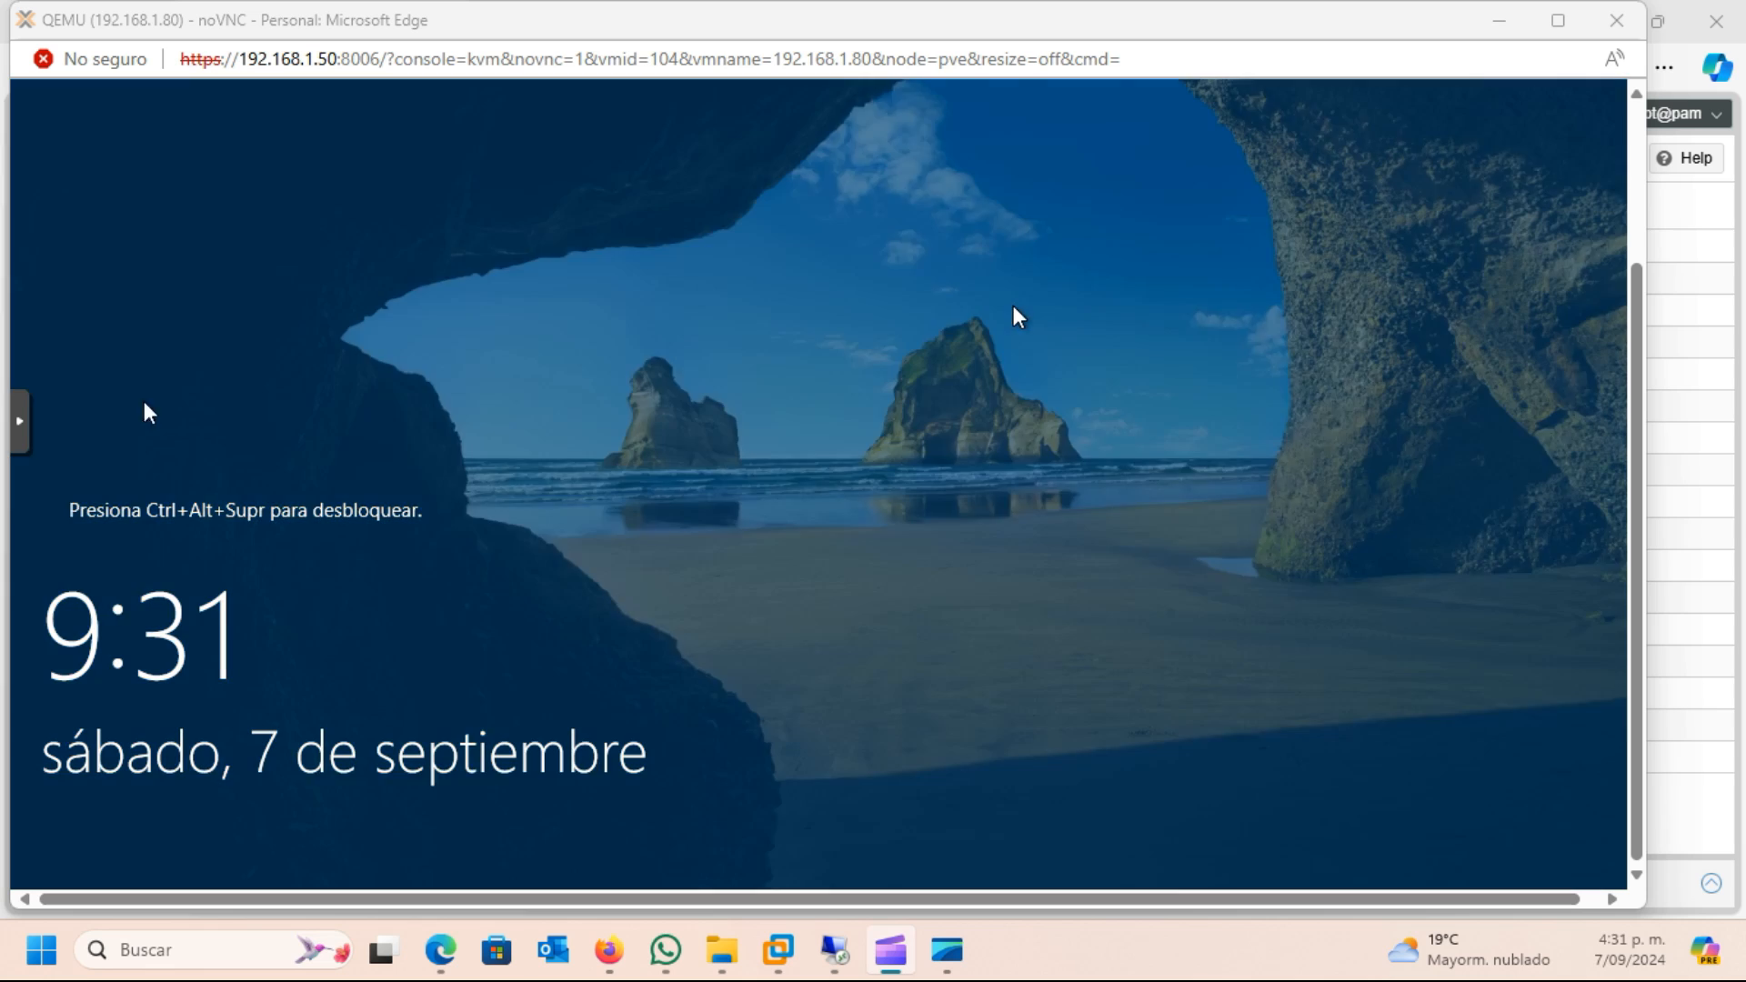
Unlock the Windows Server in the VM 104 console and sign in with the account password
left_click(45, 435)
left_click(149, 642)
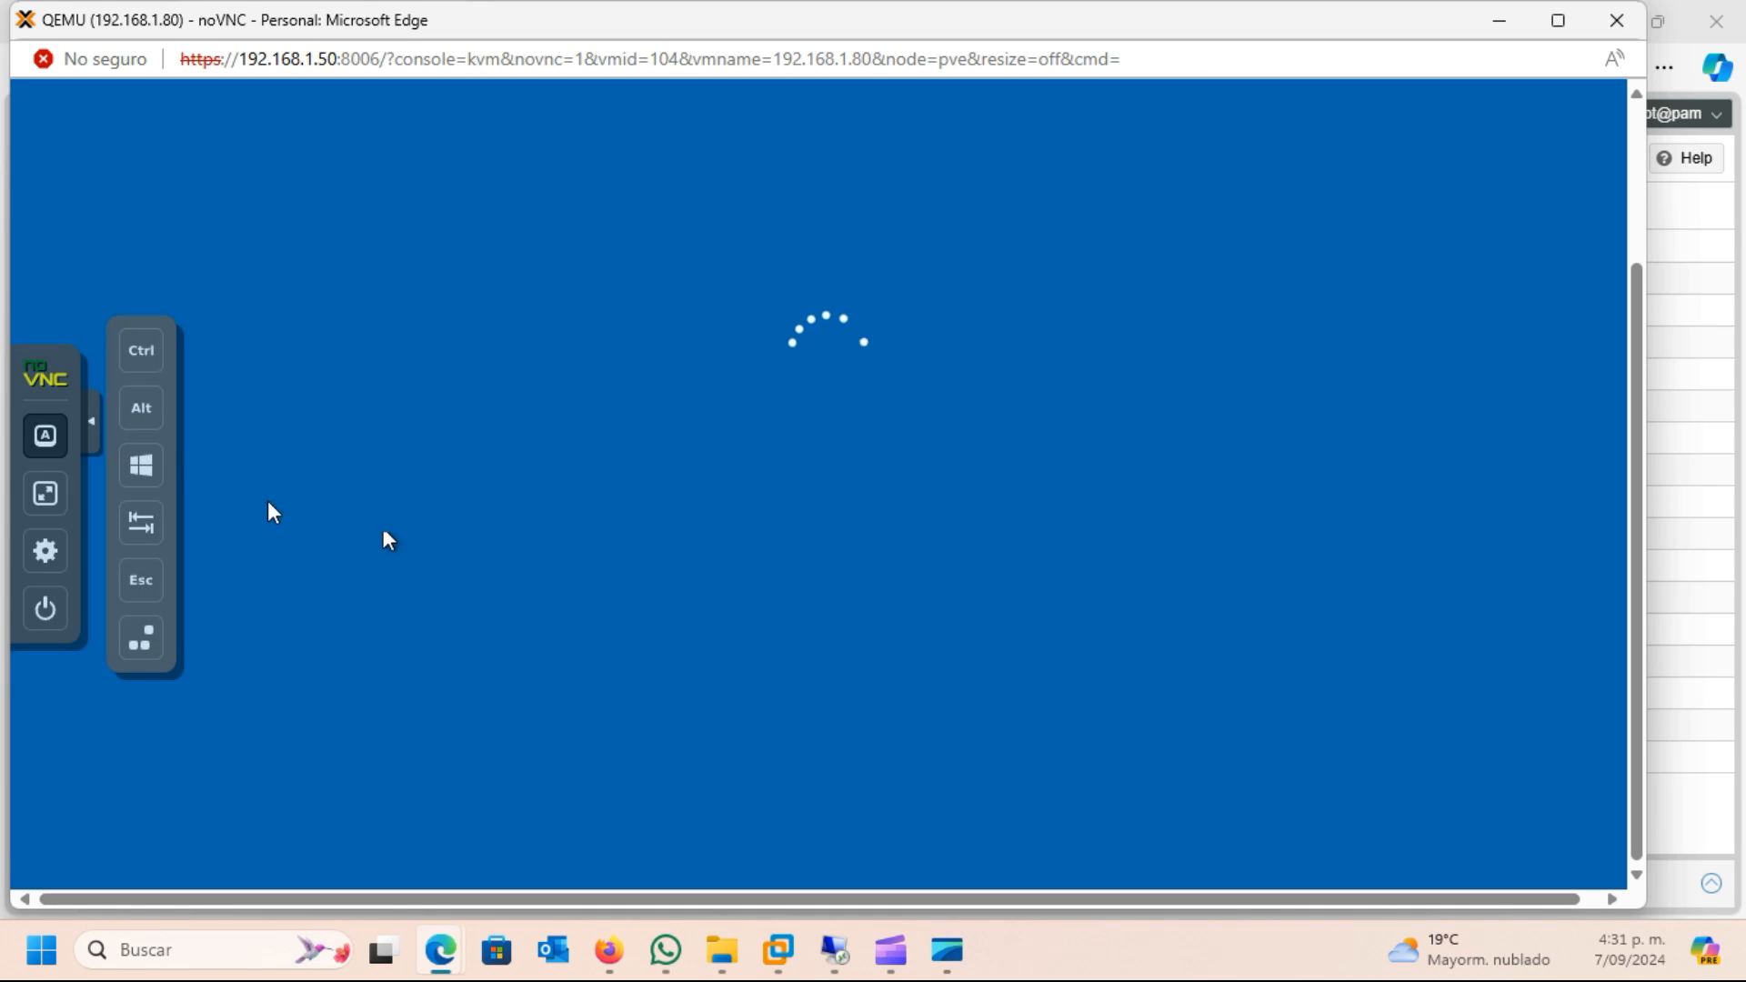
type("••••••••")
key("Return")
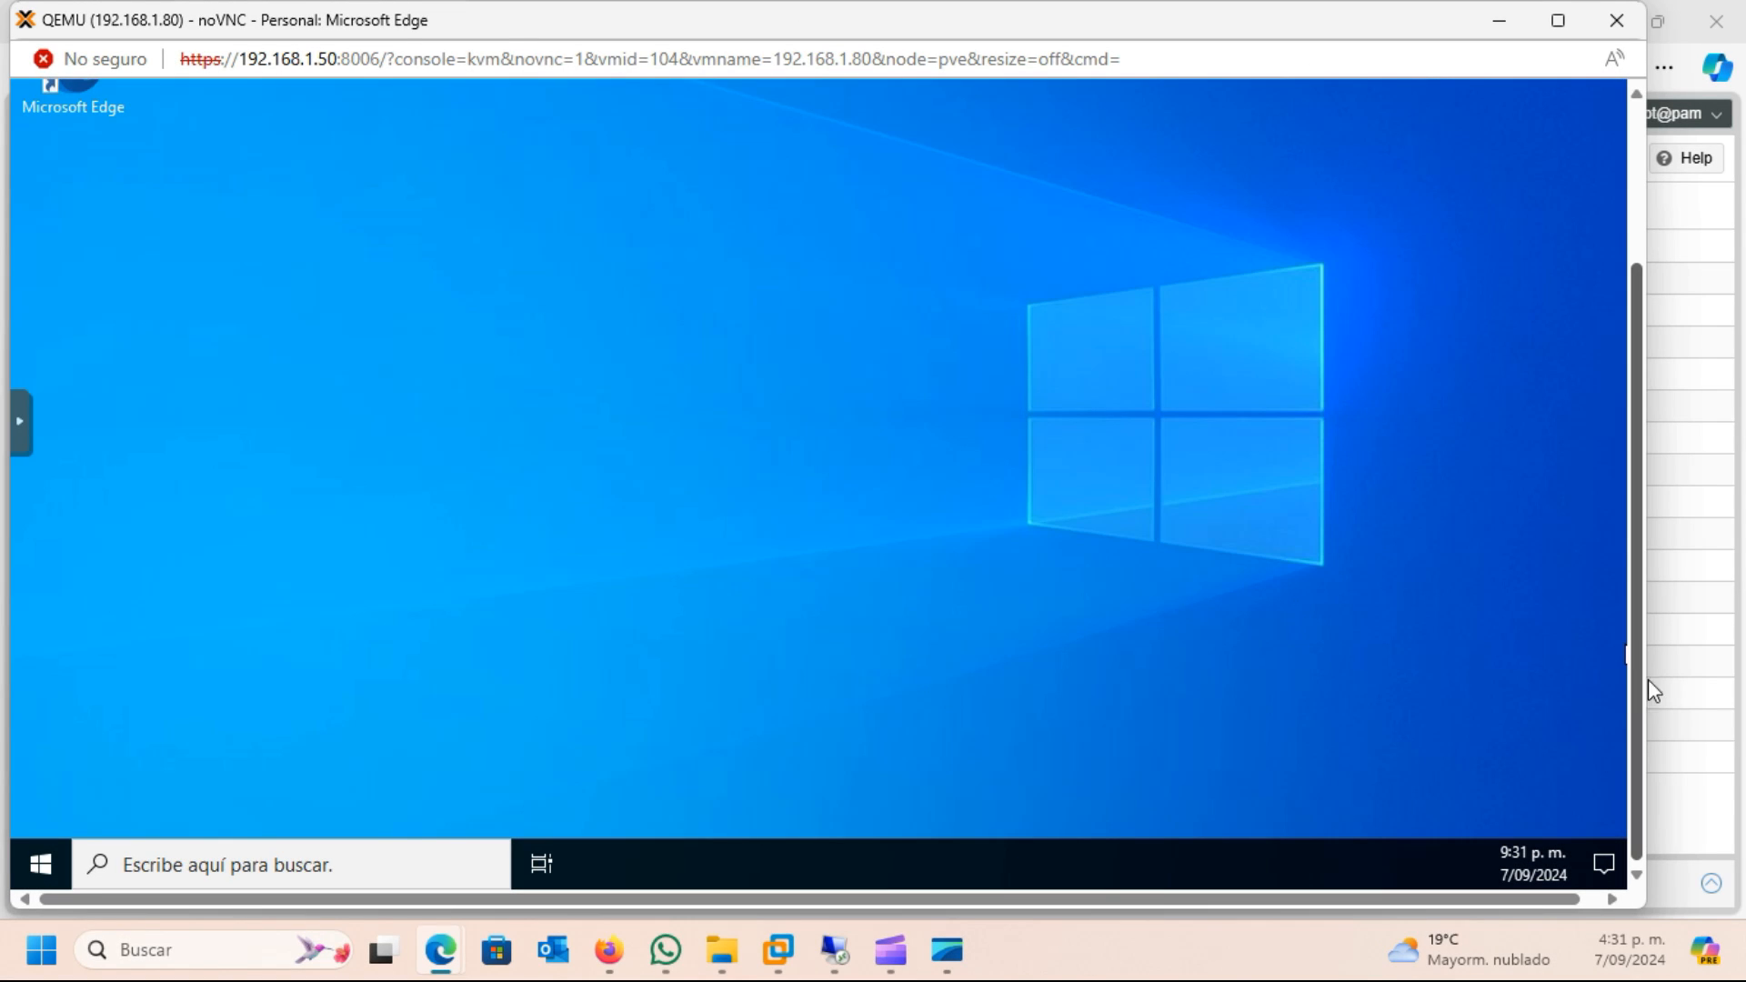
Return to the Proxmox hardware settings of VM 104 and add a SATA 1 CD/DVD drive without any media
left_click(1694, 543)
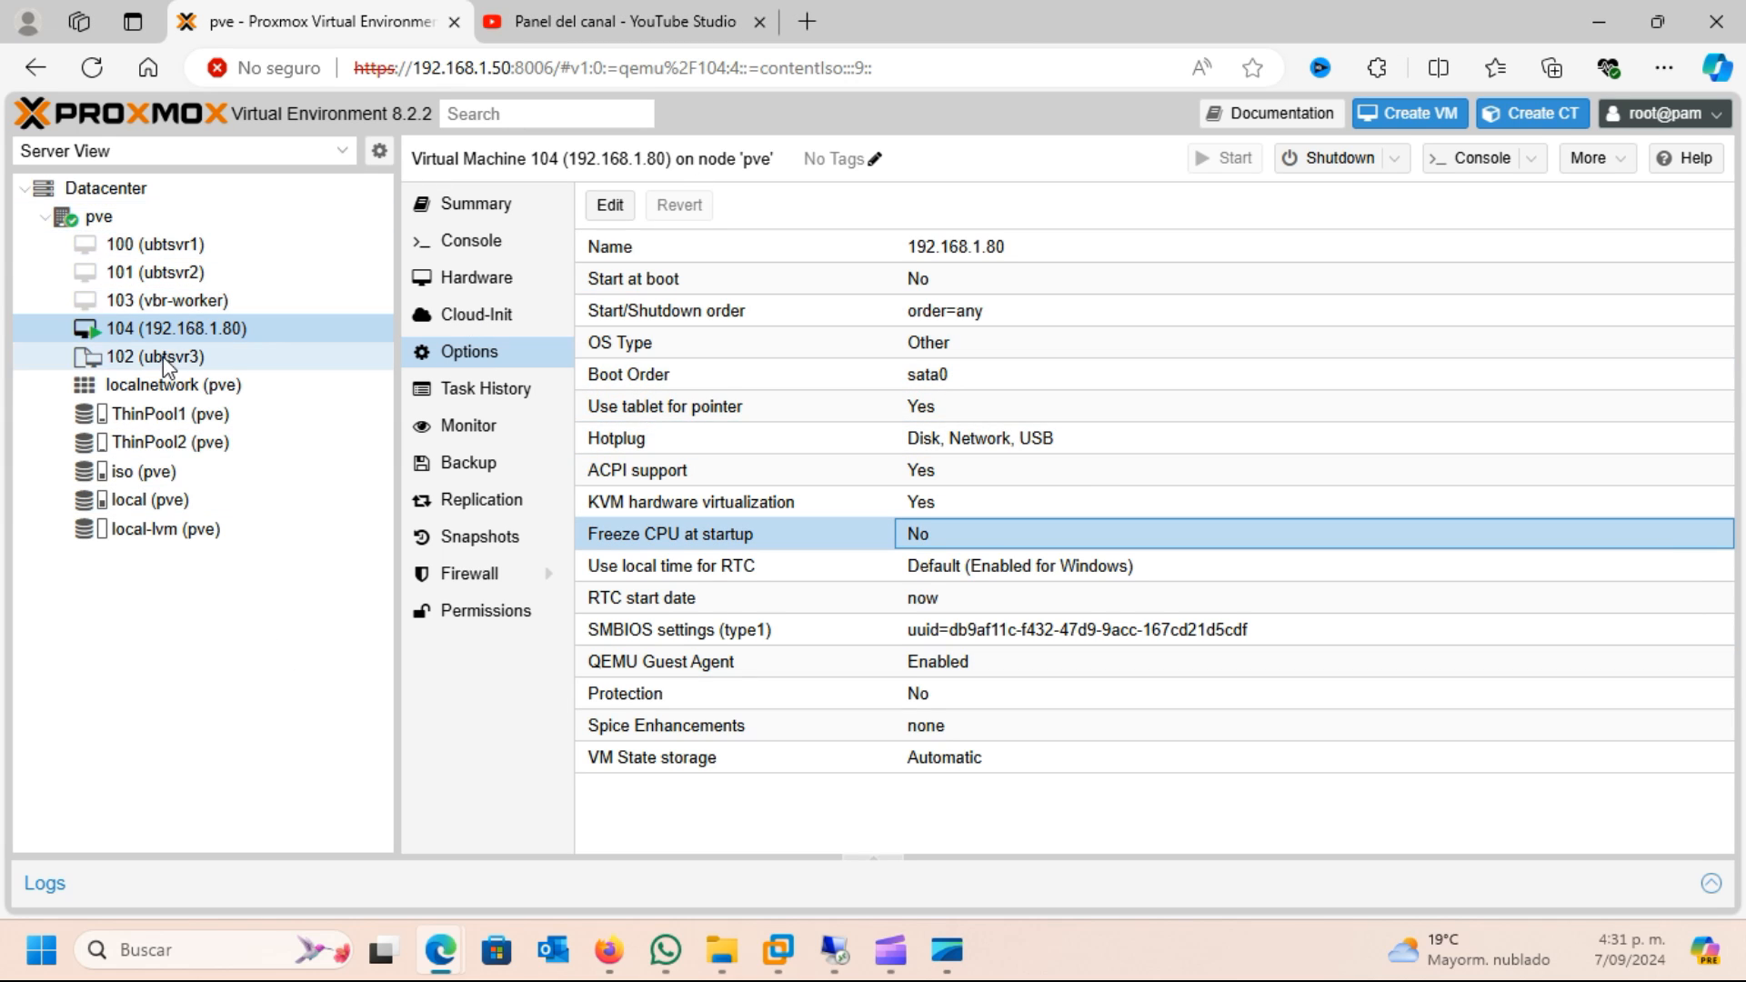
left_click(472, 298)
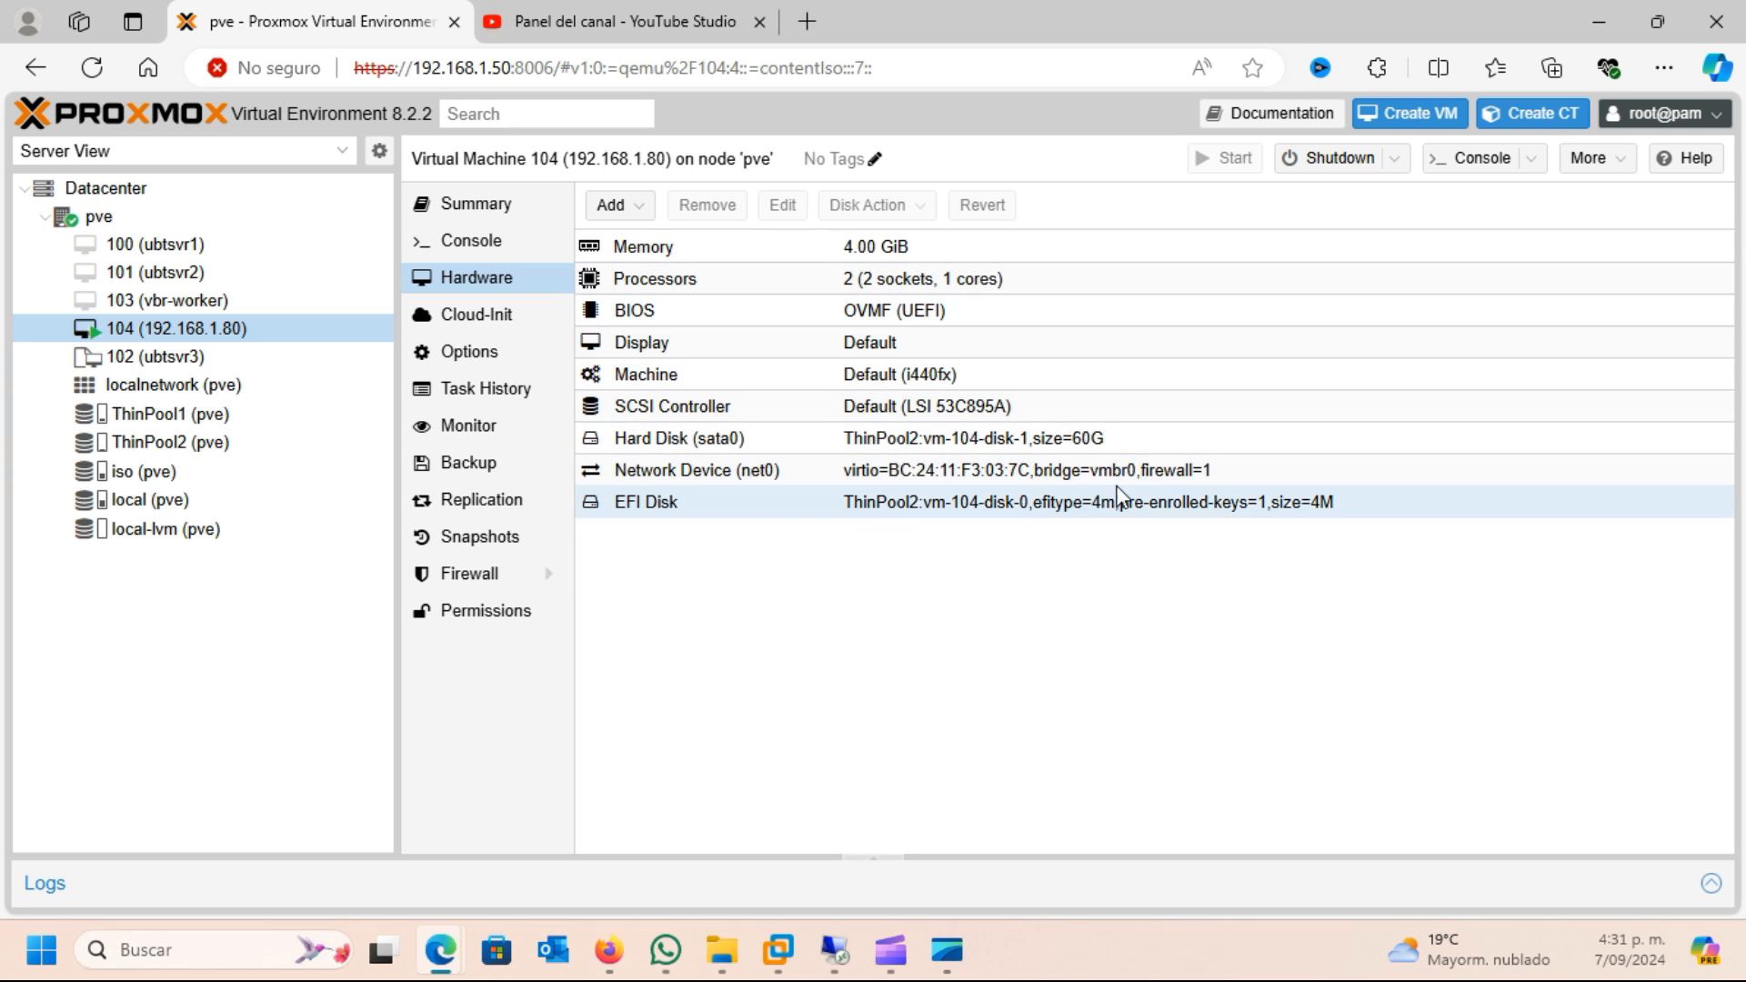
left_click(623, 208)
left_click(667, 271)
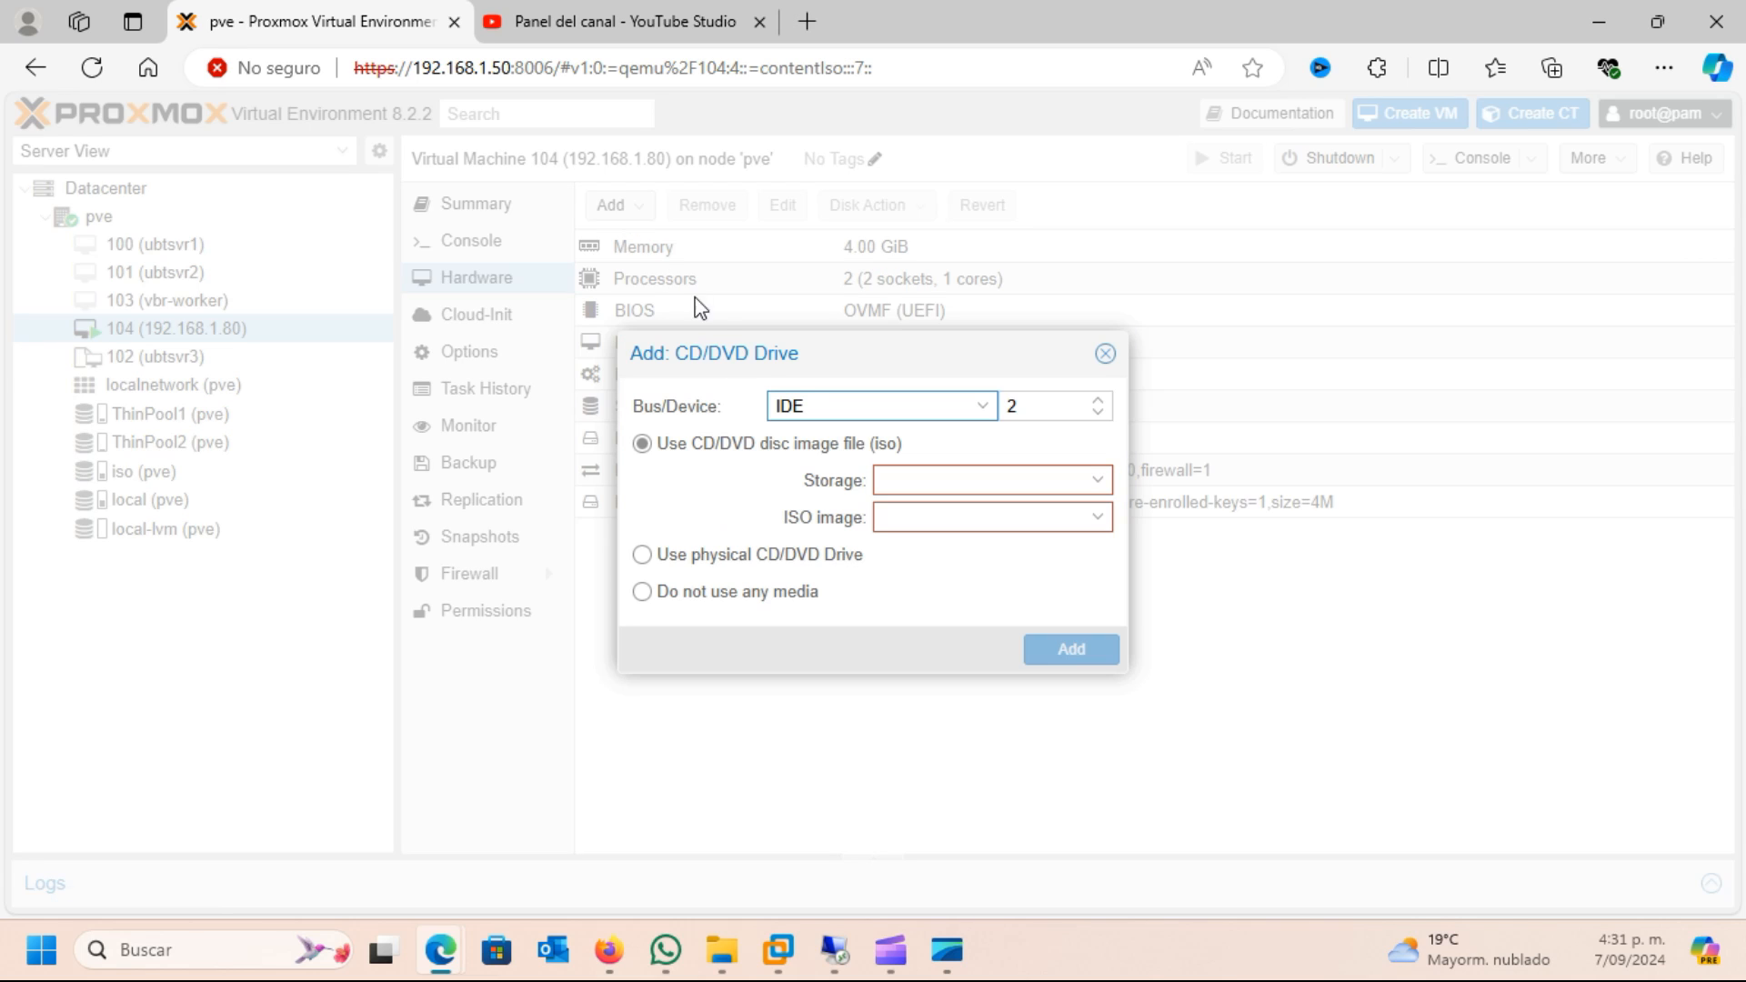
left_click(987, 409)
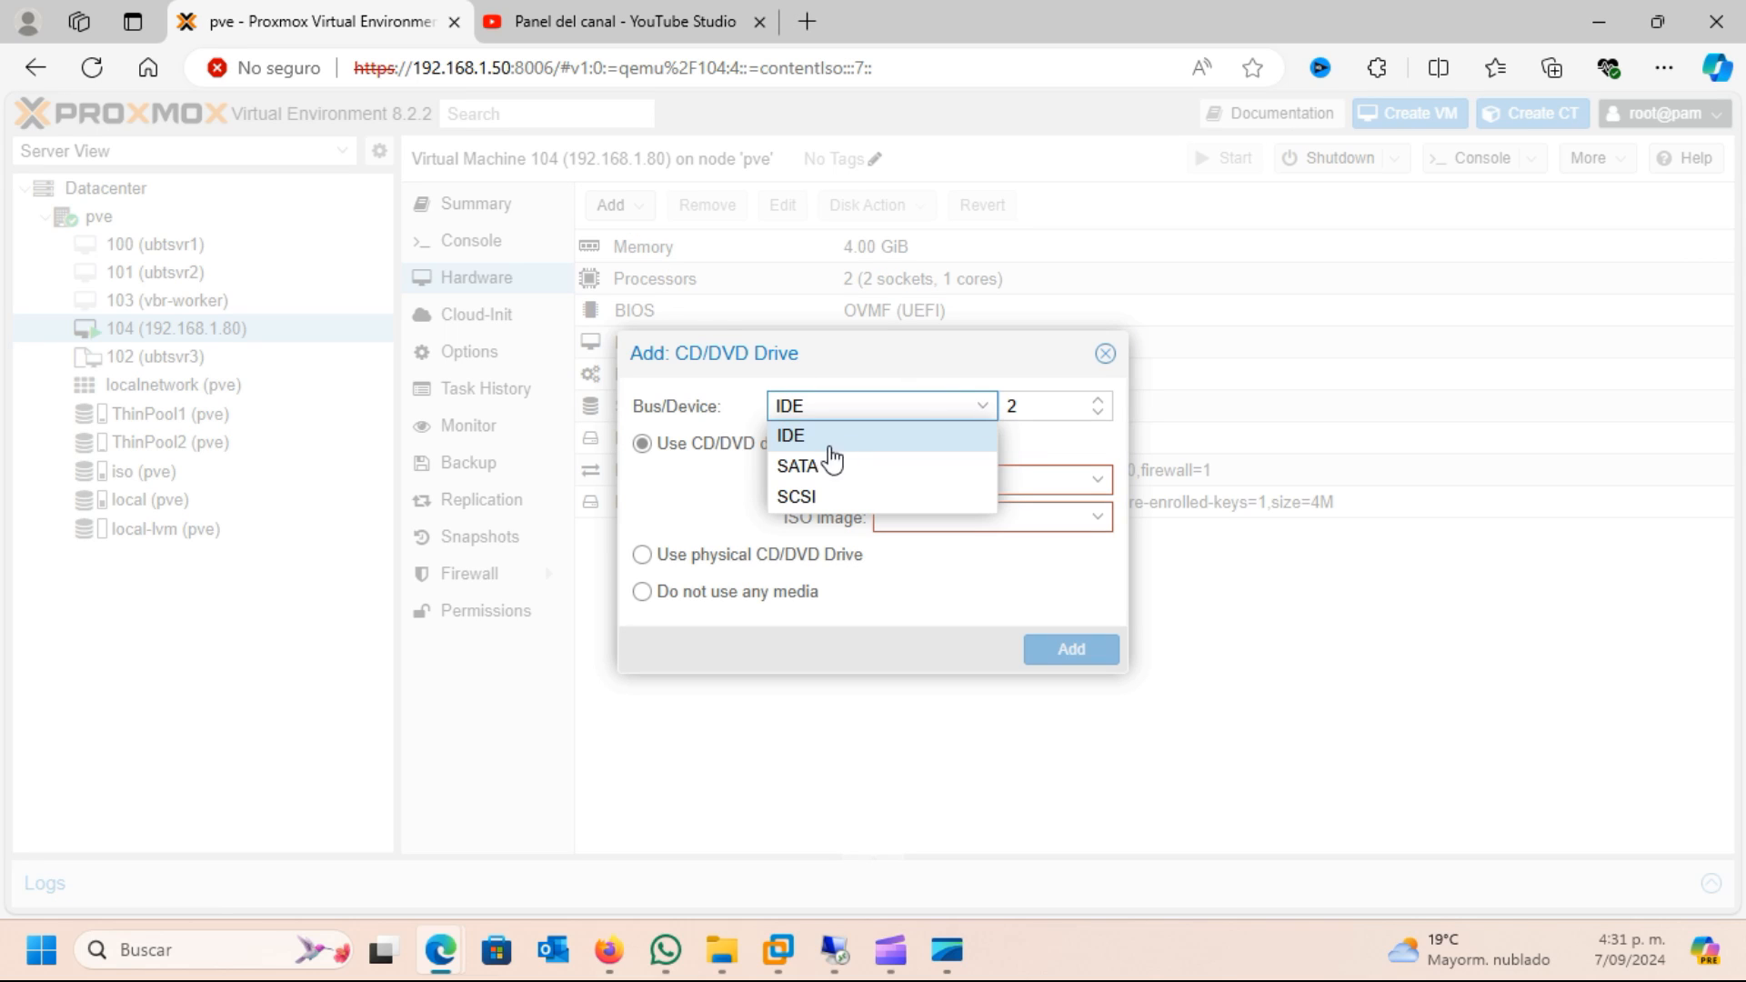
left_click(818, 464)
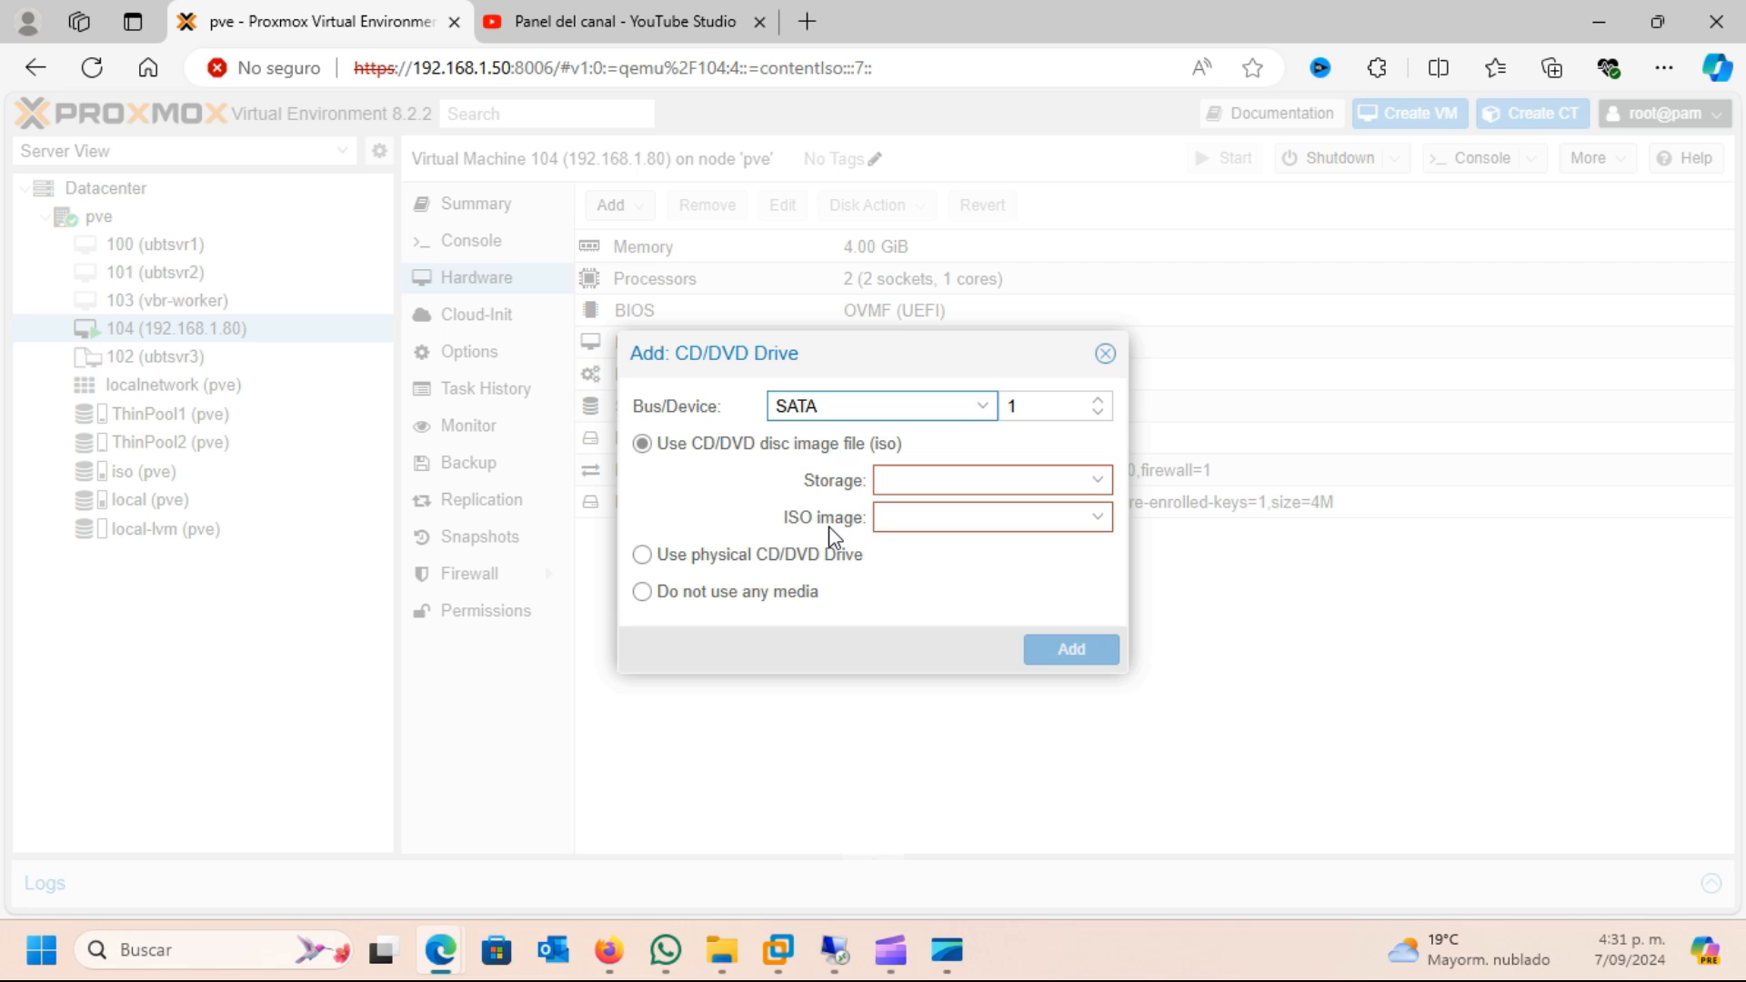
left_click(659, 600)
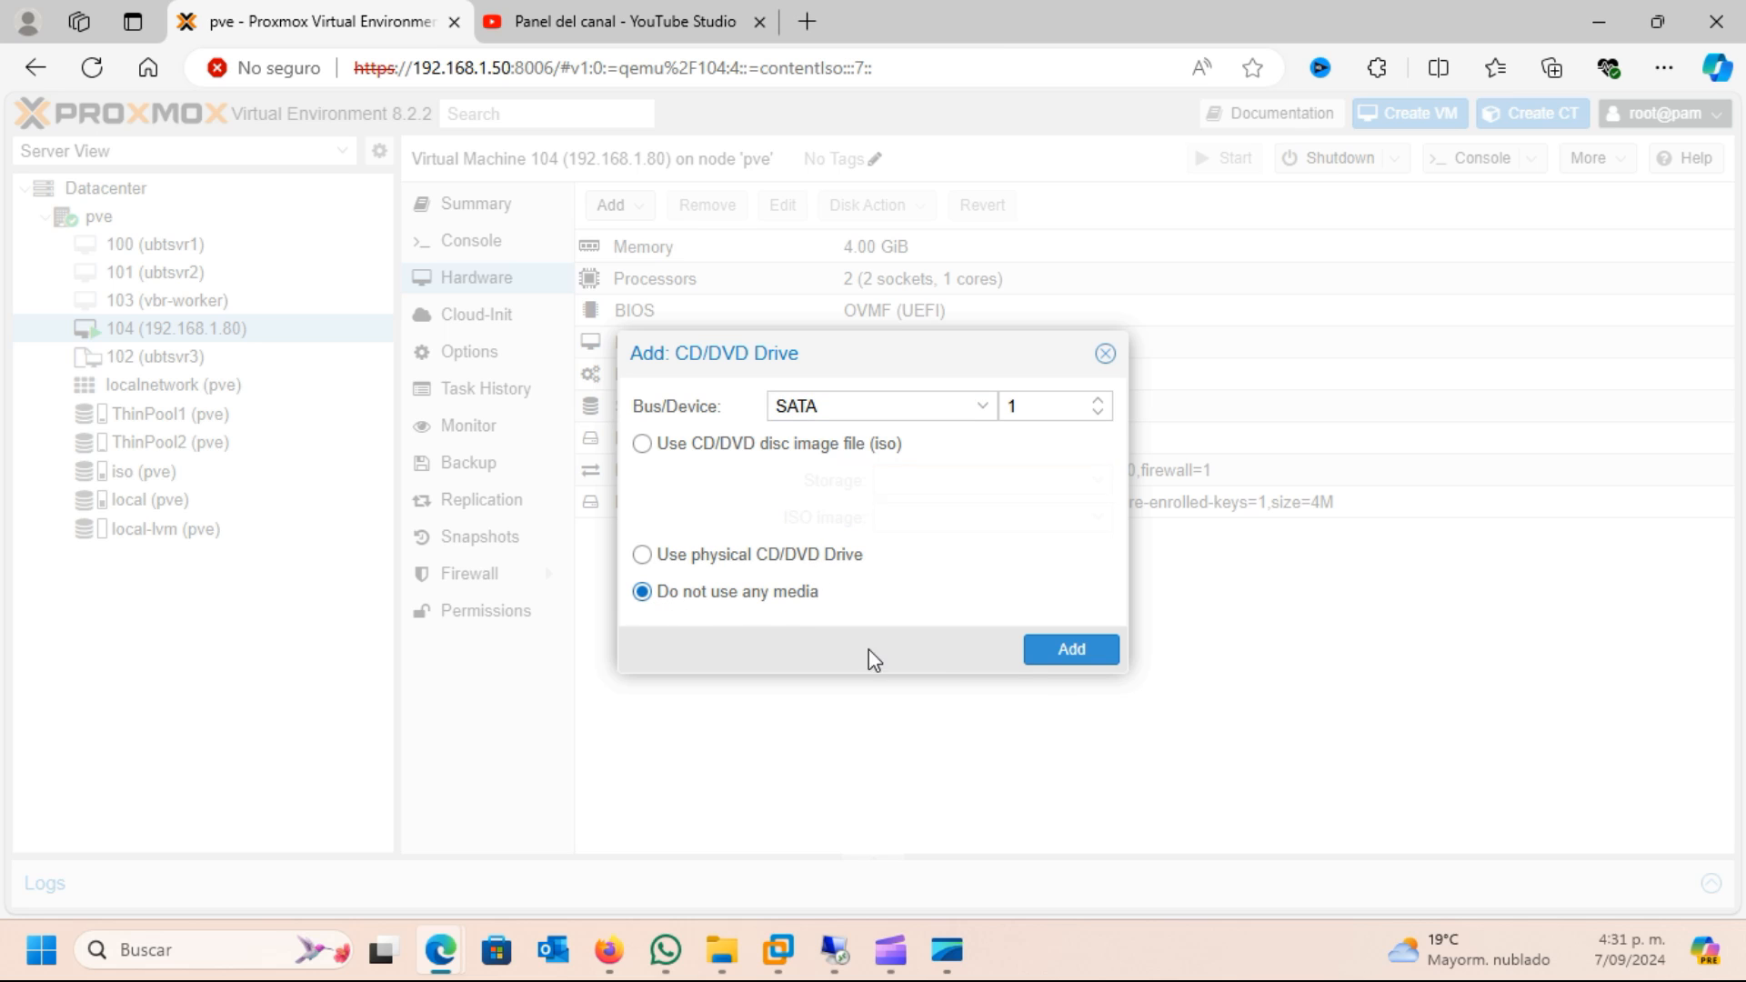
left_click(1064, 649)
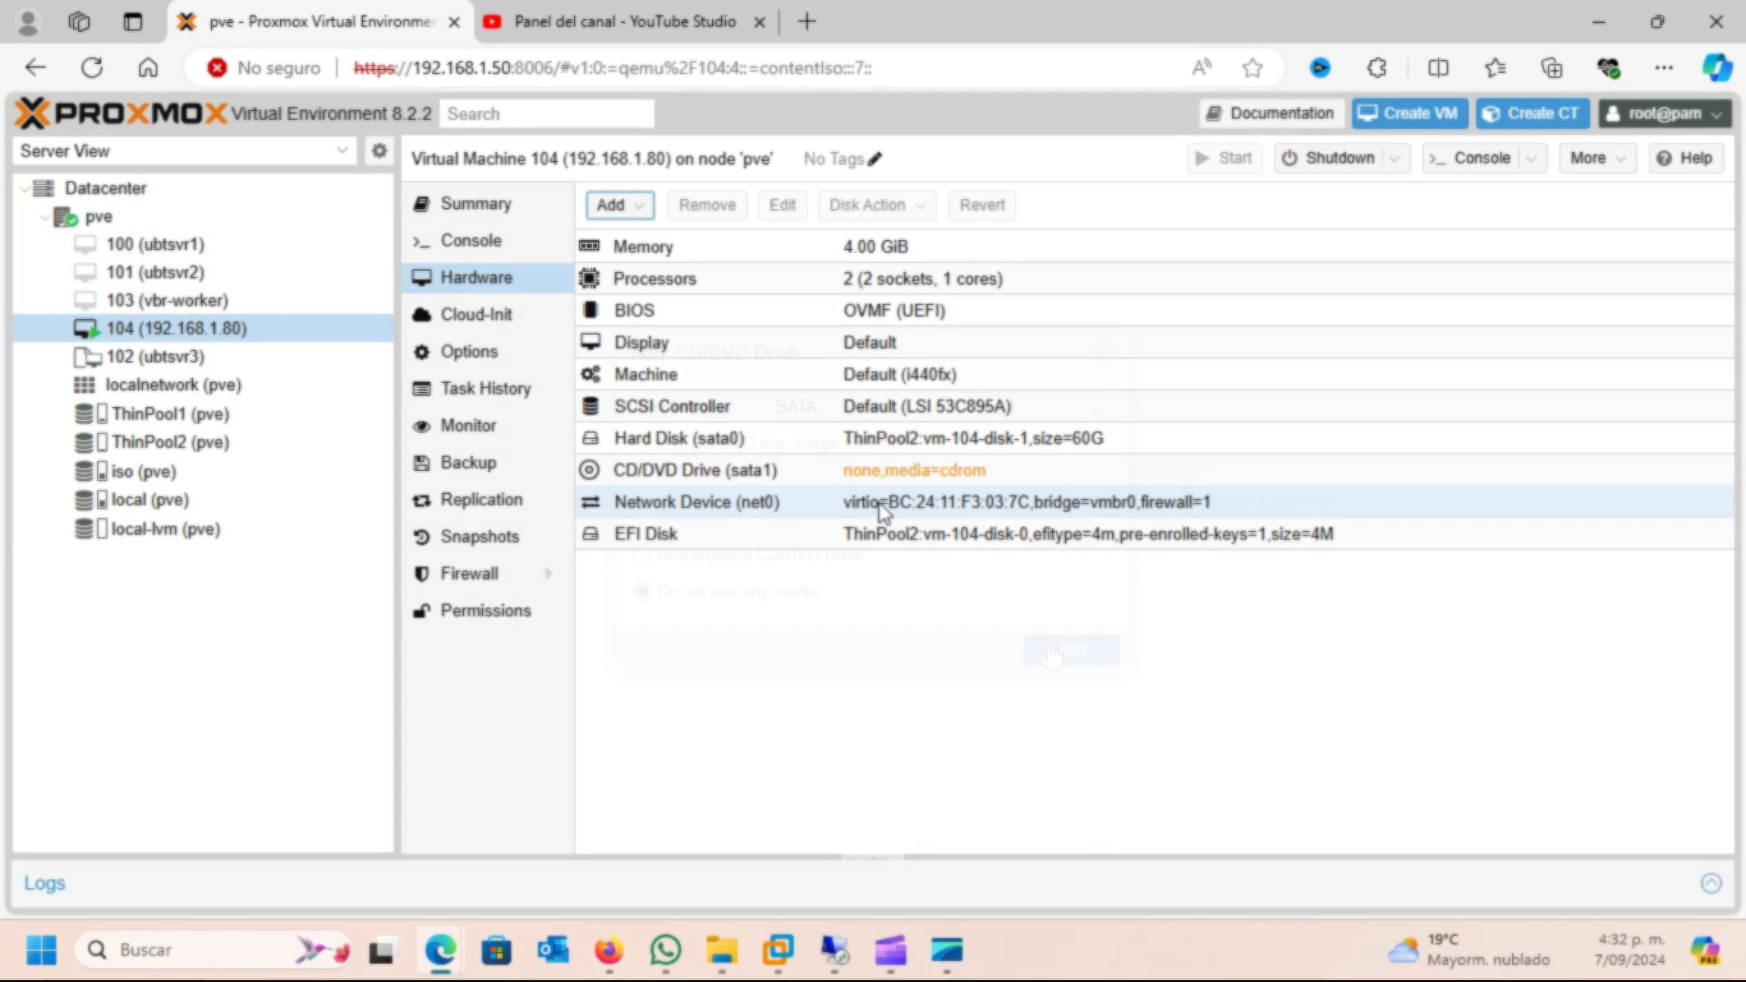
Edit VM 104's SATA CD/DVD drive to use the virtio-win-0.1.248 ISO image
double_click(714, 473)
left_click(641, 426)
left_click(1098, 461)
left_click(900, 534)
left_click(1046, 499)
left_click(1000, 668)
left_click(1034, 637)
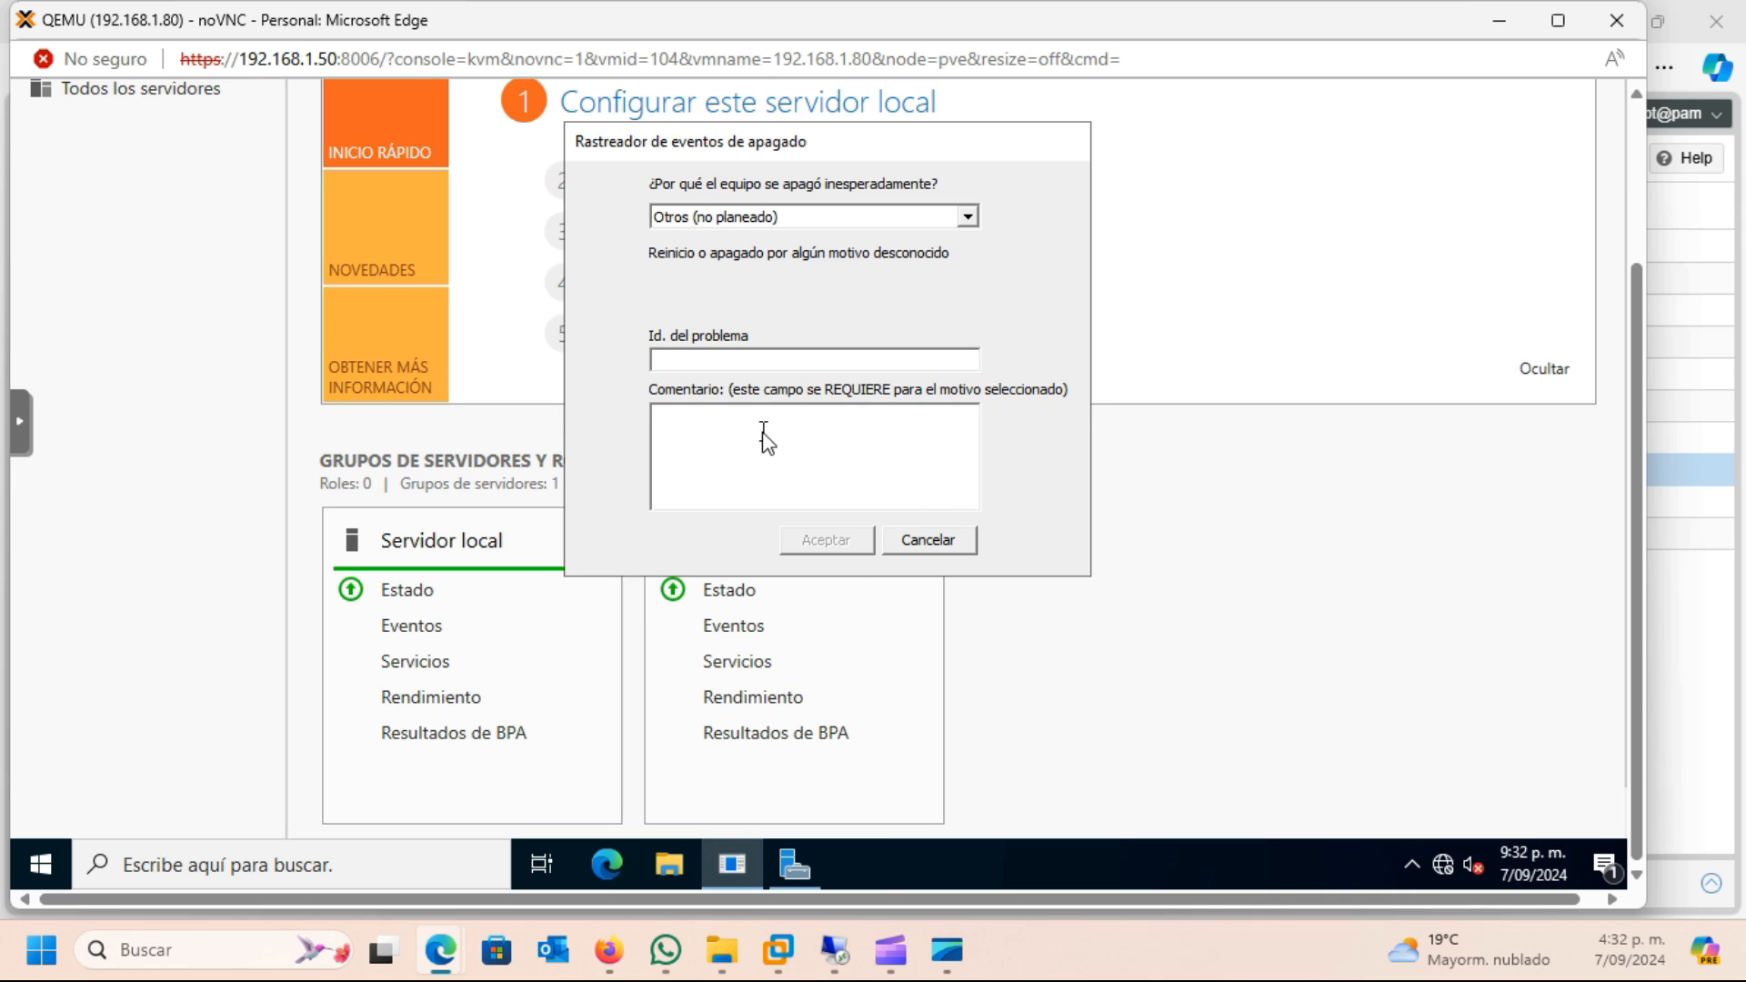
Enter the comment "Conversion" for the unexpected shutdown in the restored Windows server and accept it
left_click(764, 436)
type("Conversion a proxmox")
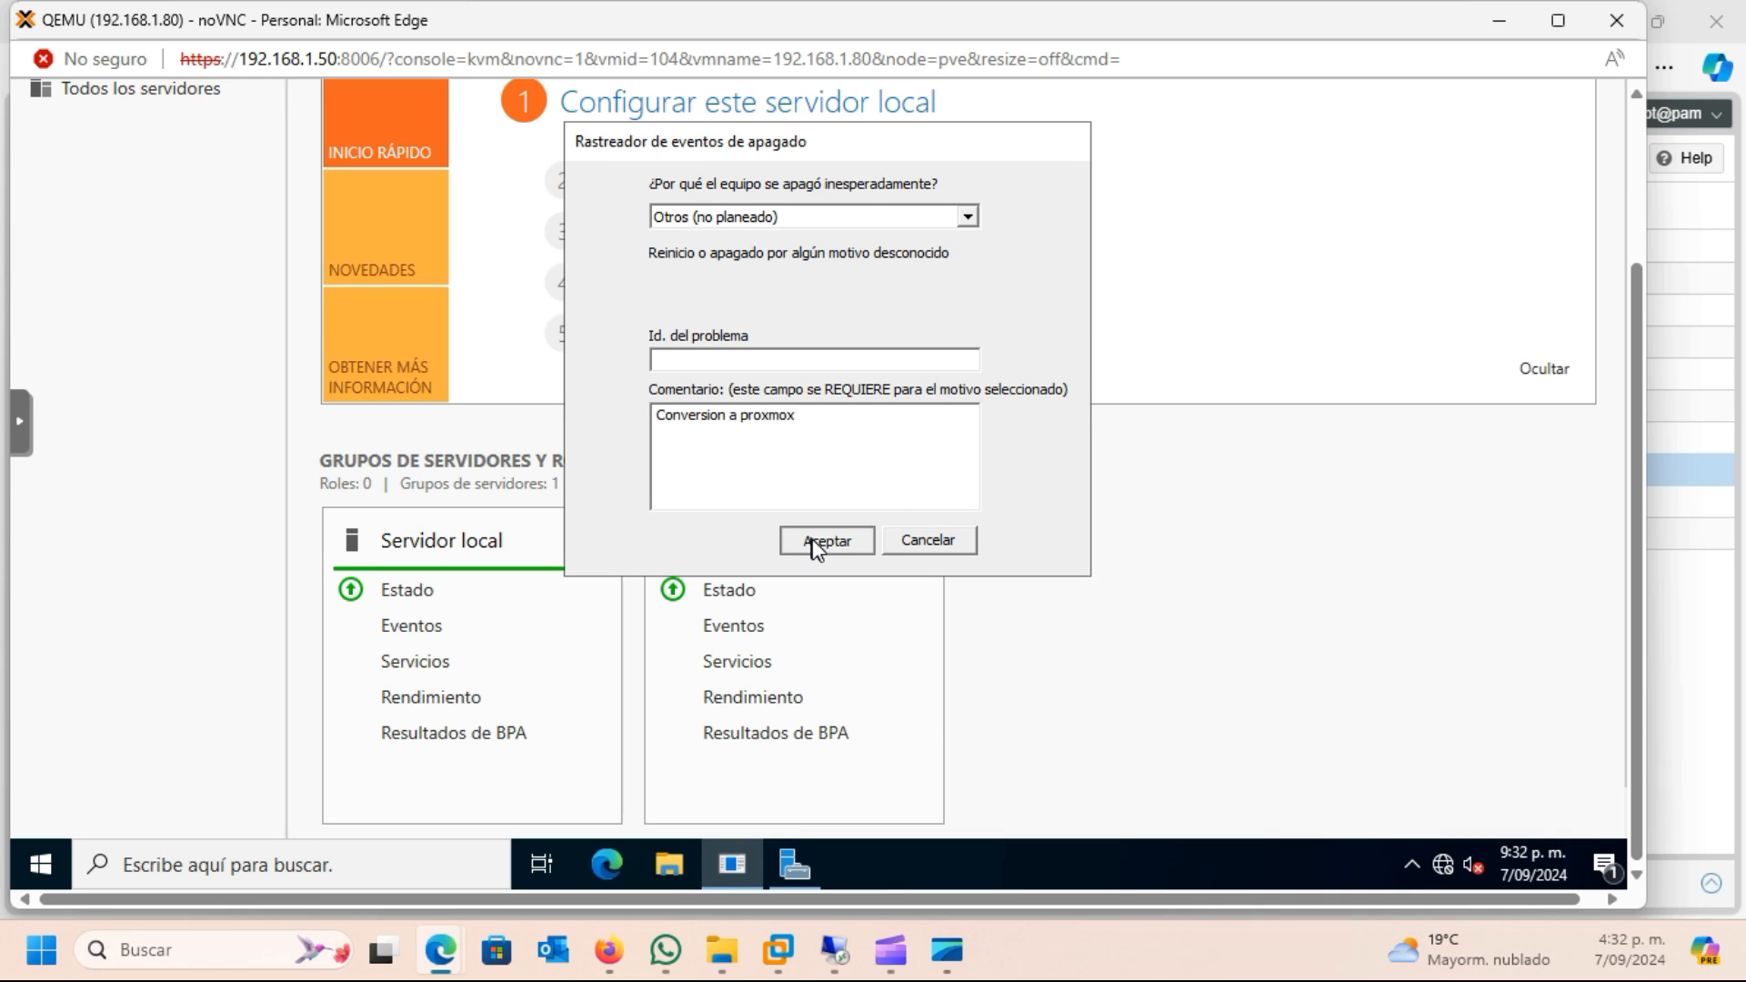
left_click(823, 540)
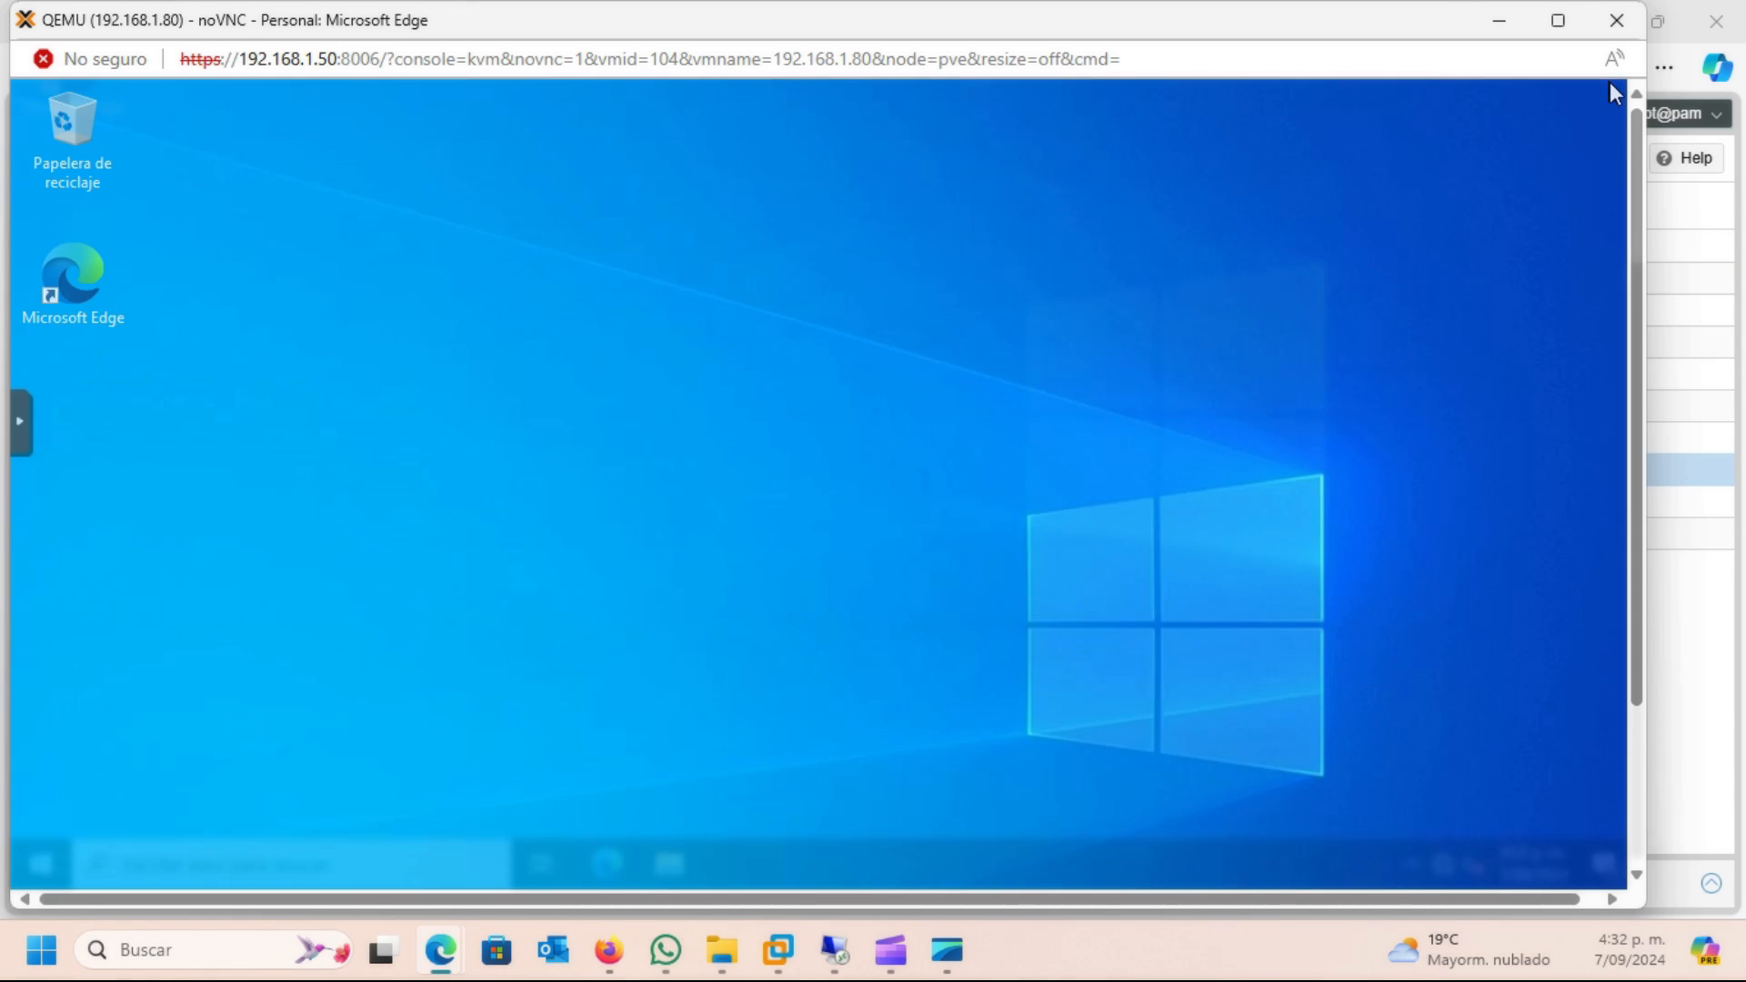
Shut down the restored Windows server immediately by running shutdown /t 0 /s
left_click(215, 869)
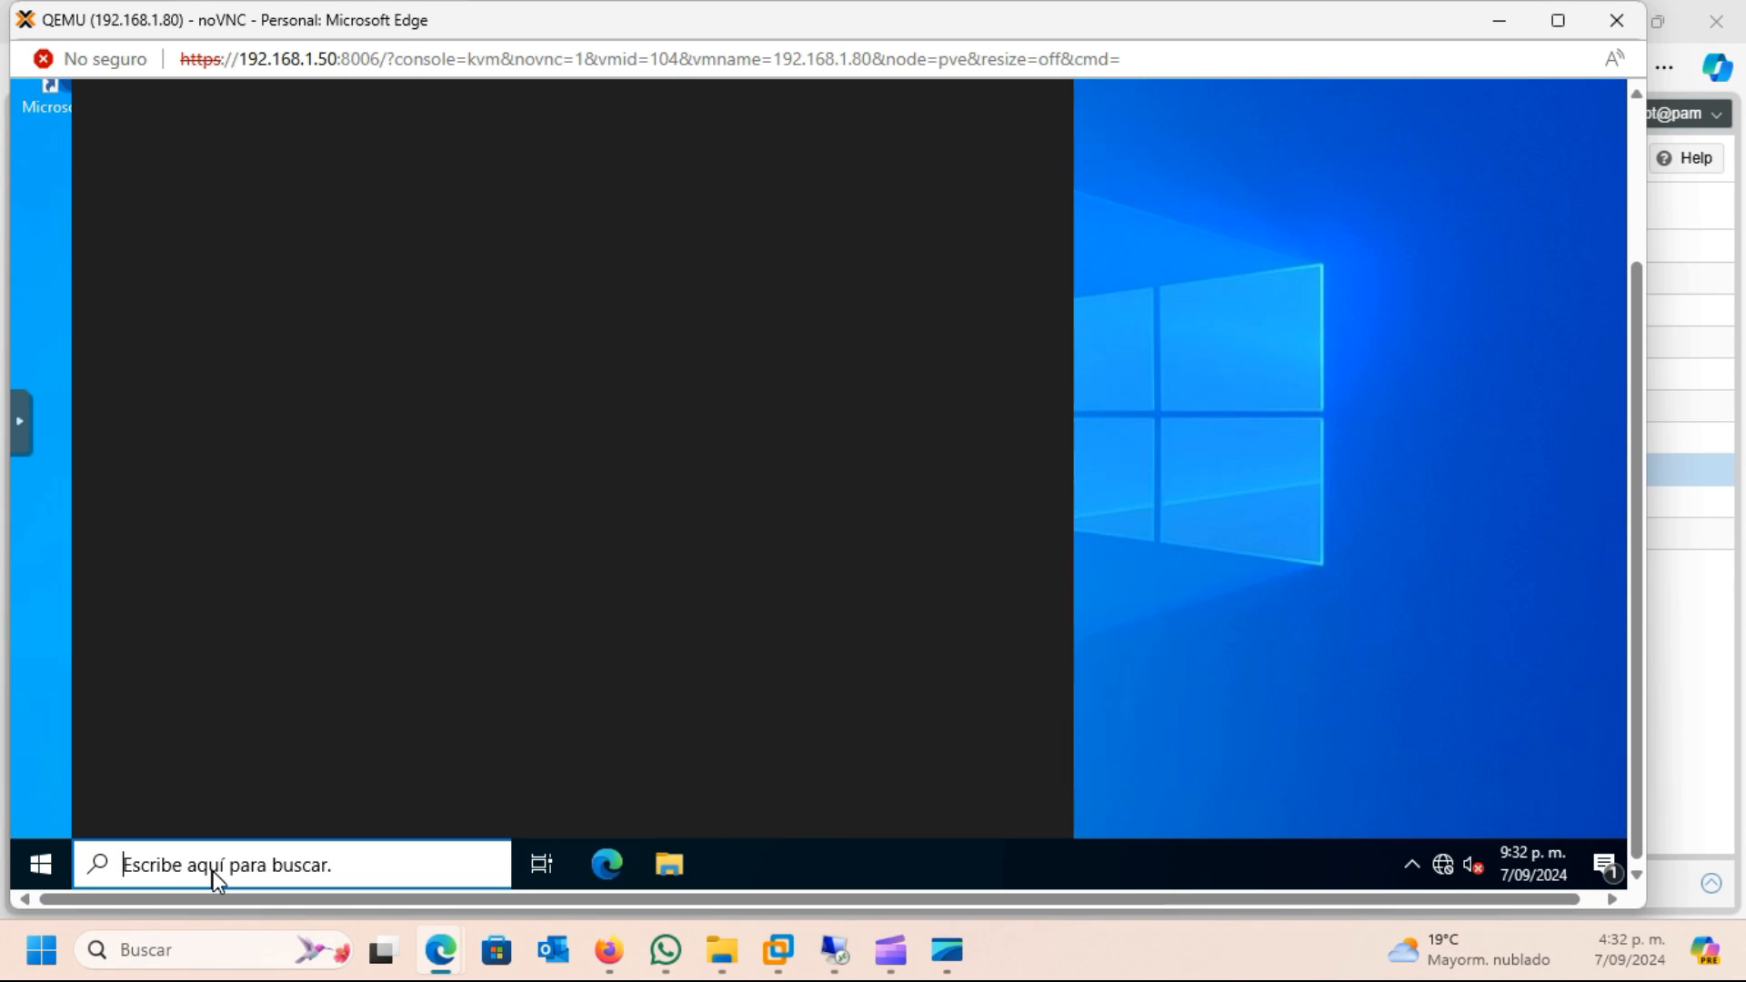
type("shutdown /t")
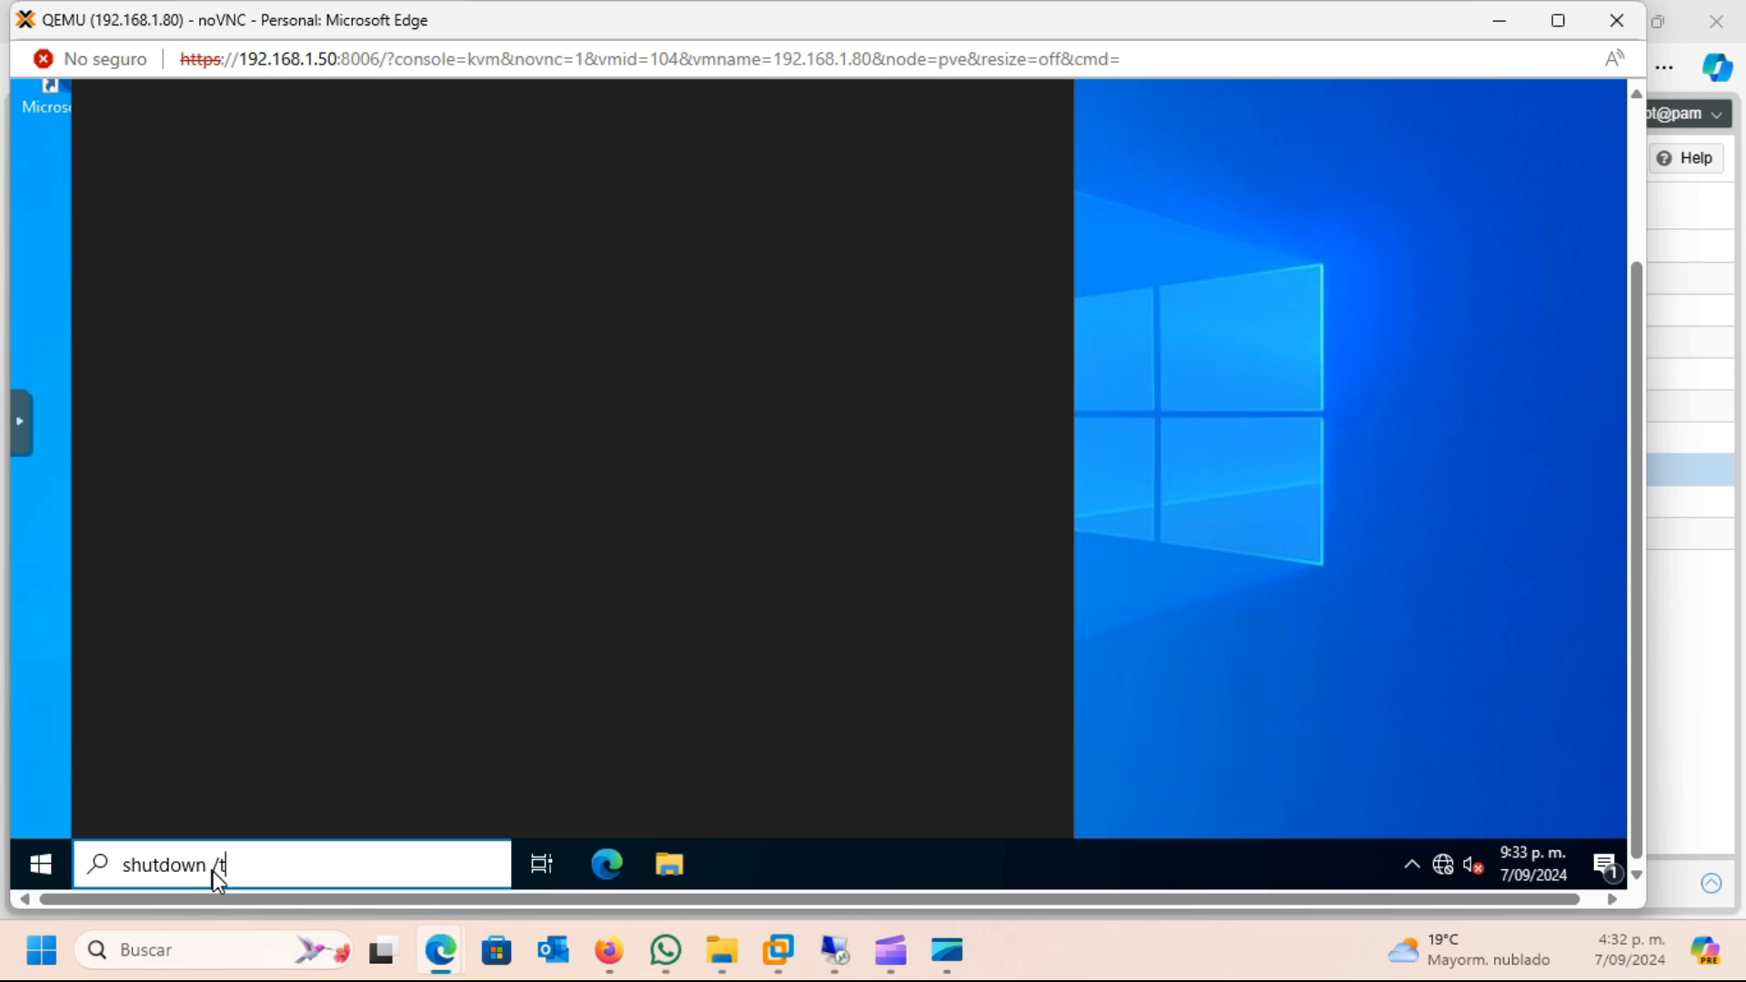
type(" 0 /s")
key("Return")
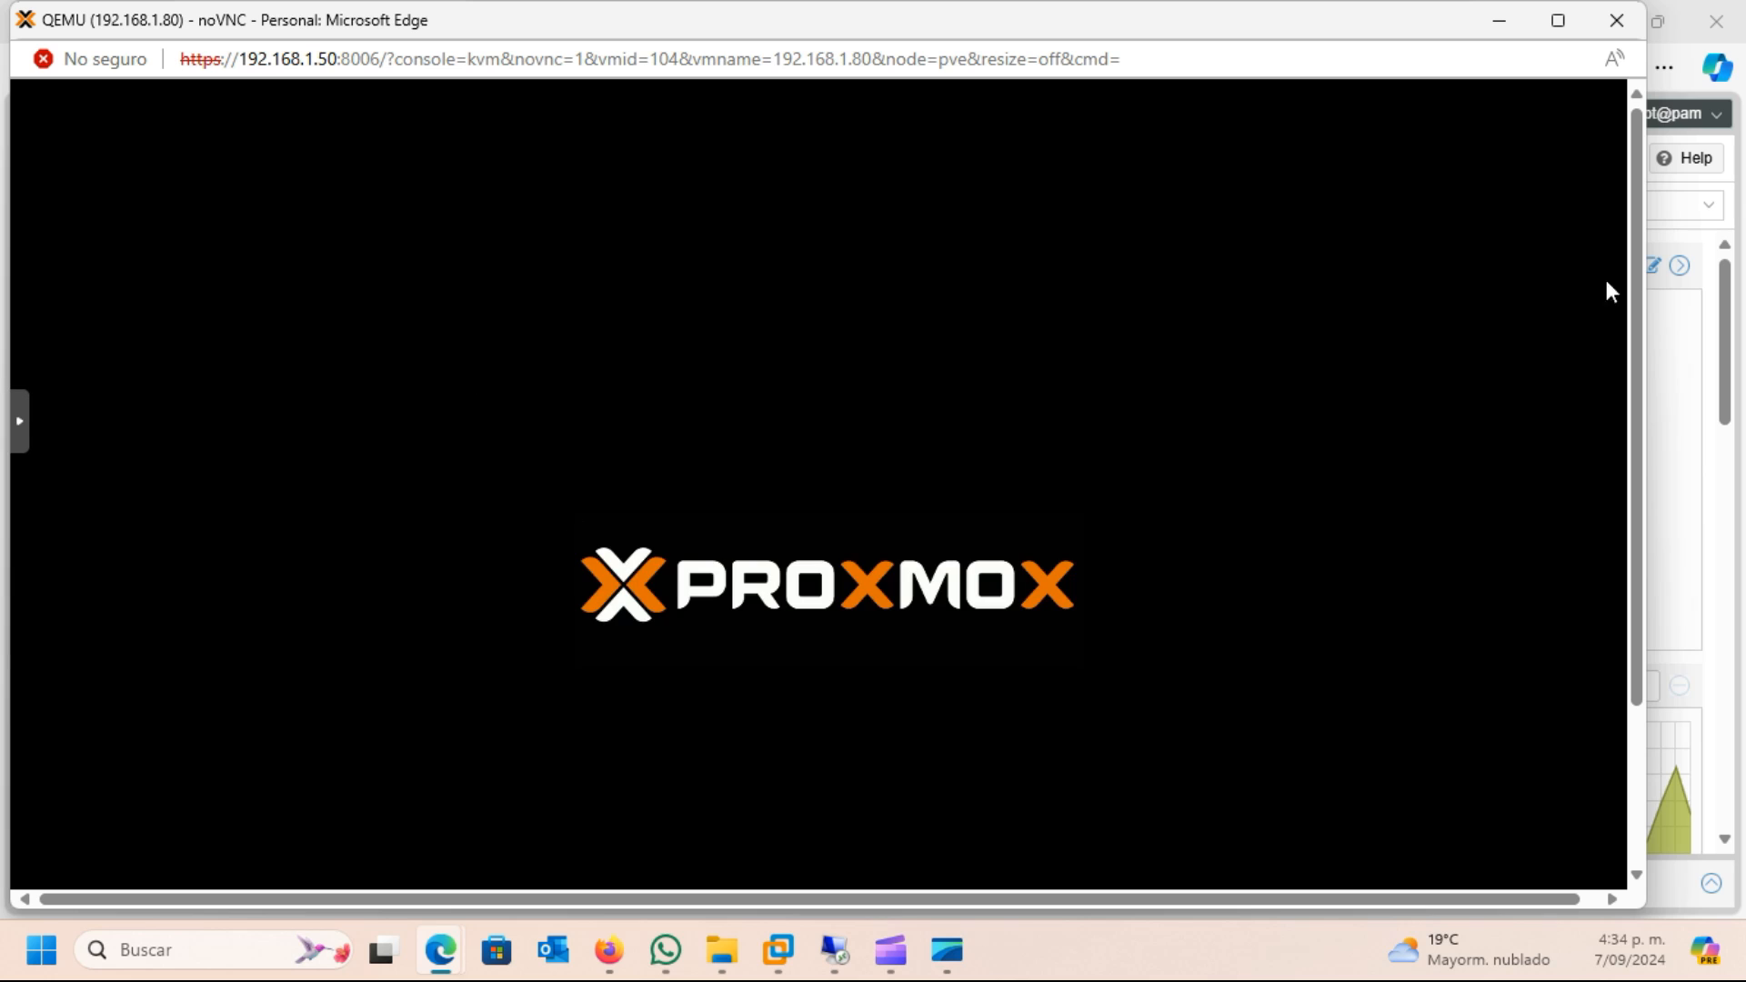
Open File Explorer and Device Manager in the restored Windows server
scroll(1636, 455, "down", 2)
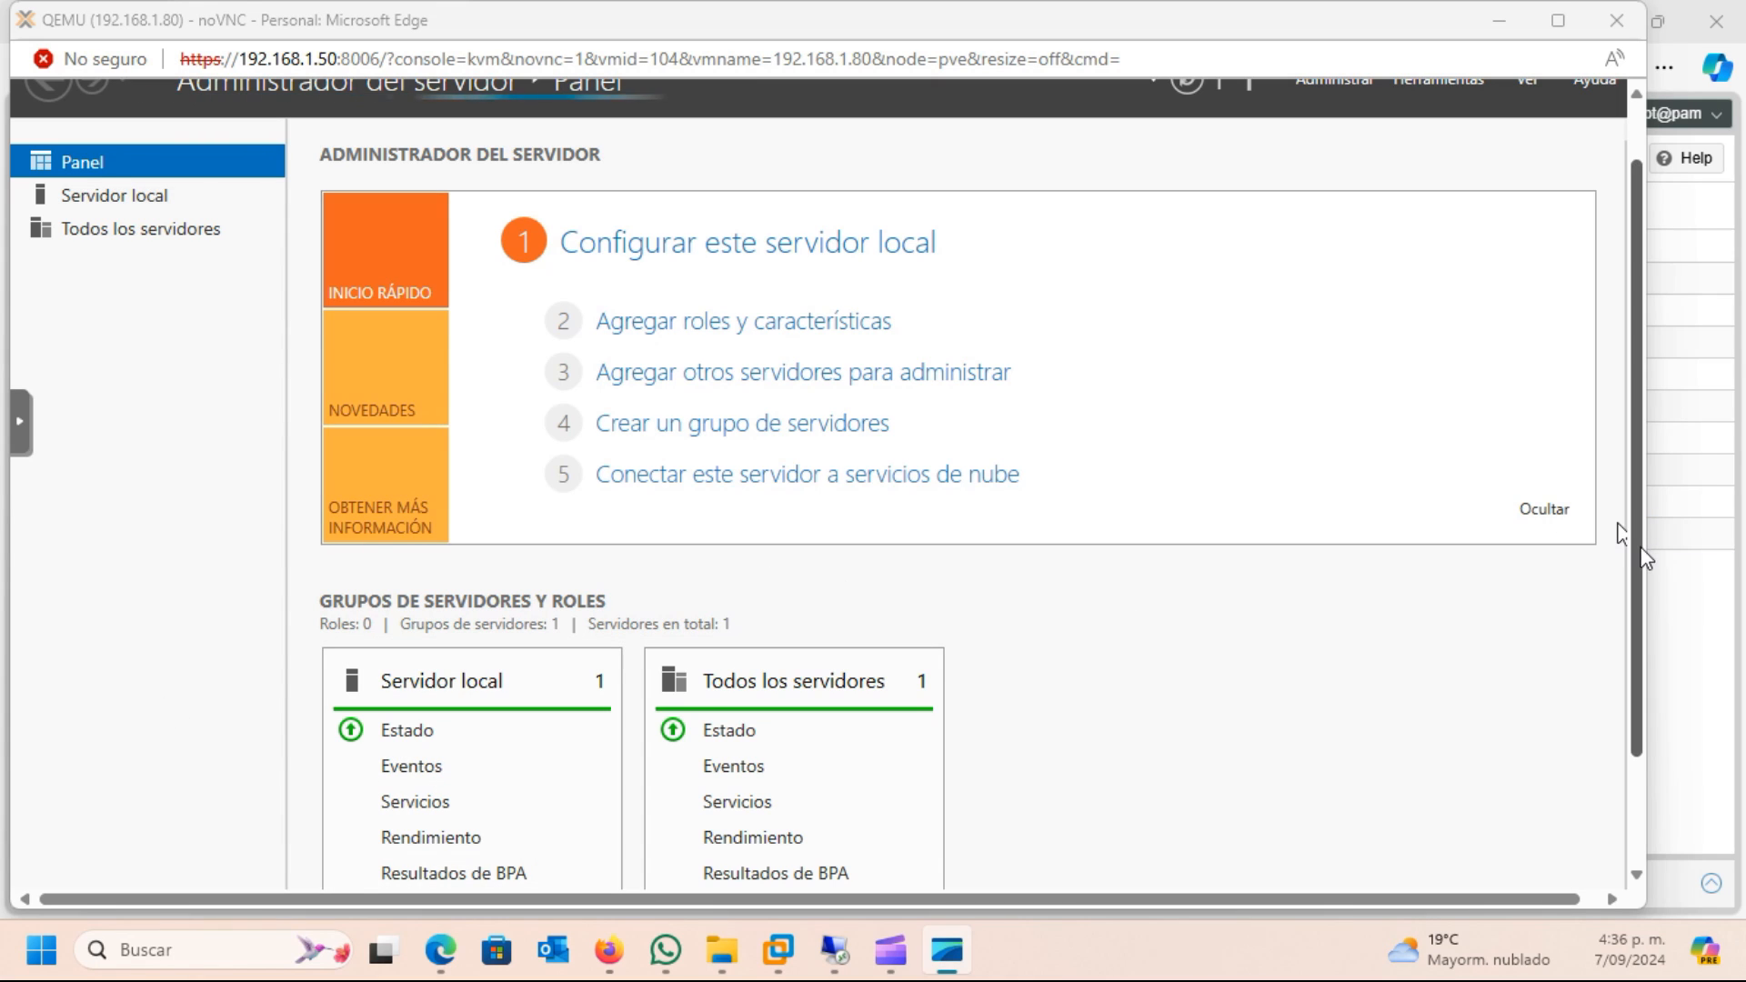
scroll(1622, 734, "down", 3)
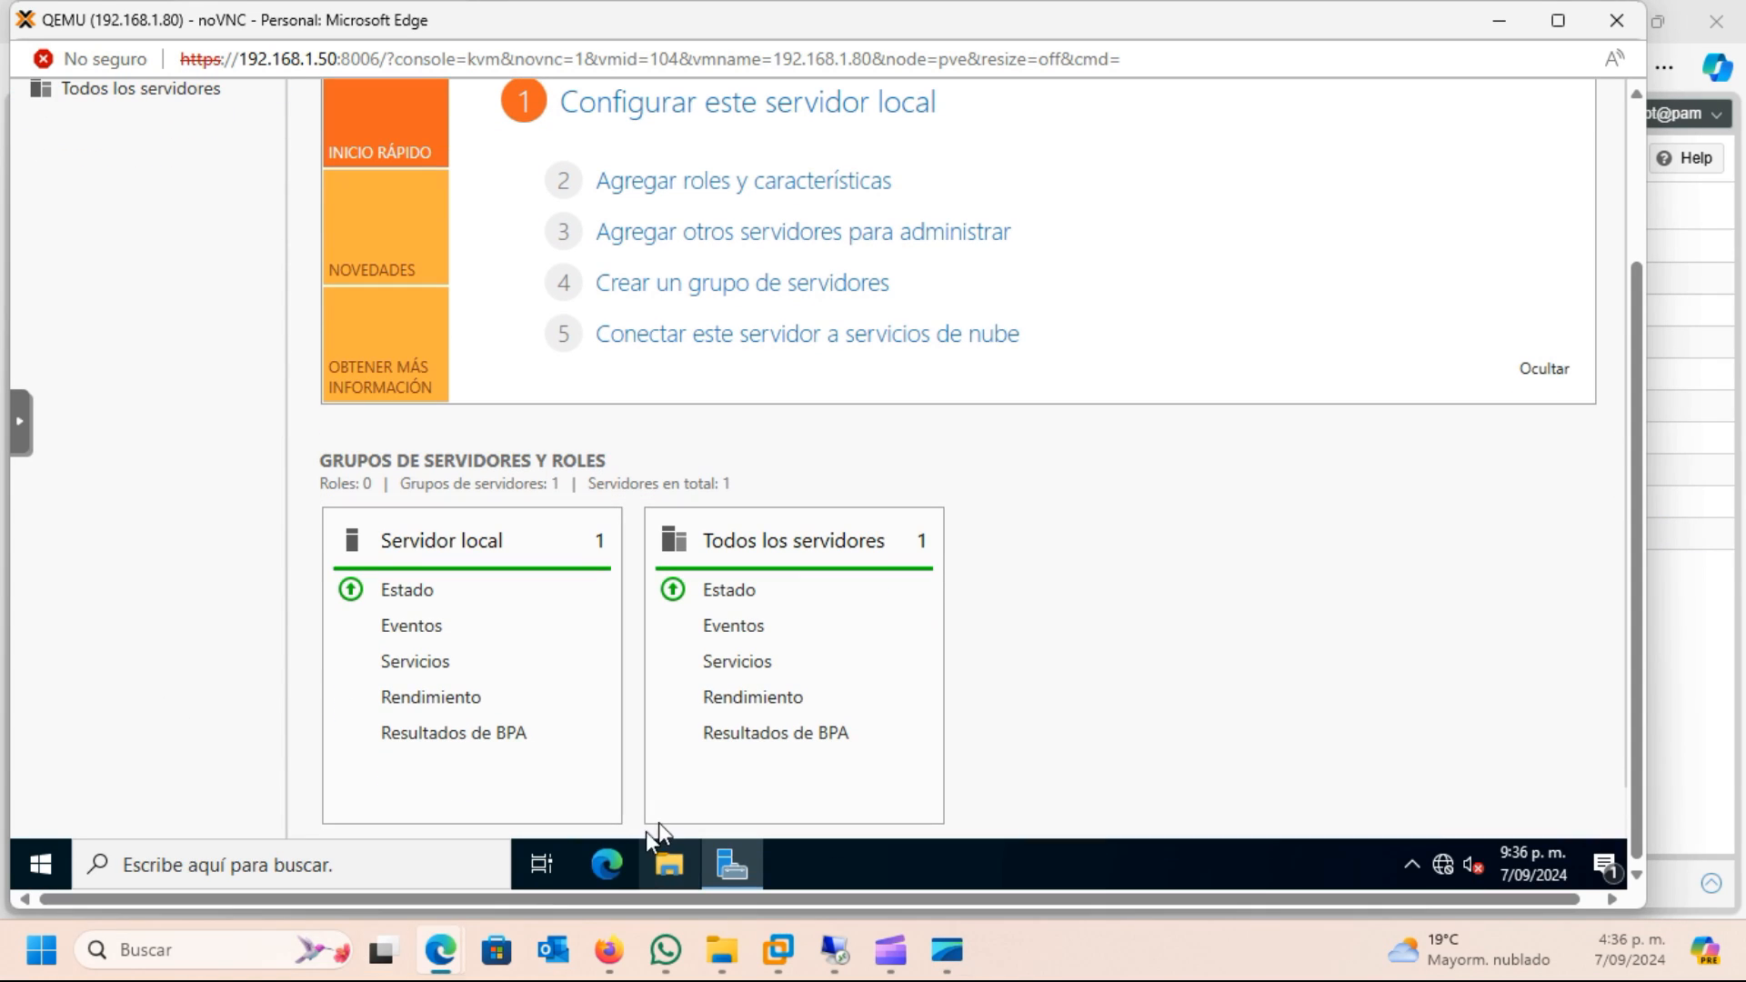
left_click(666, 864)
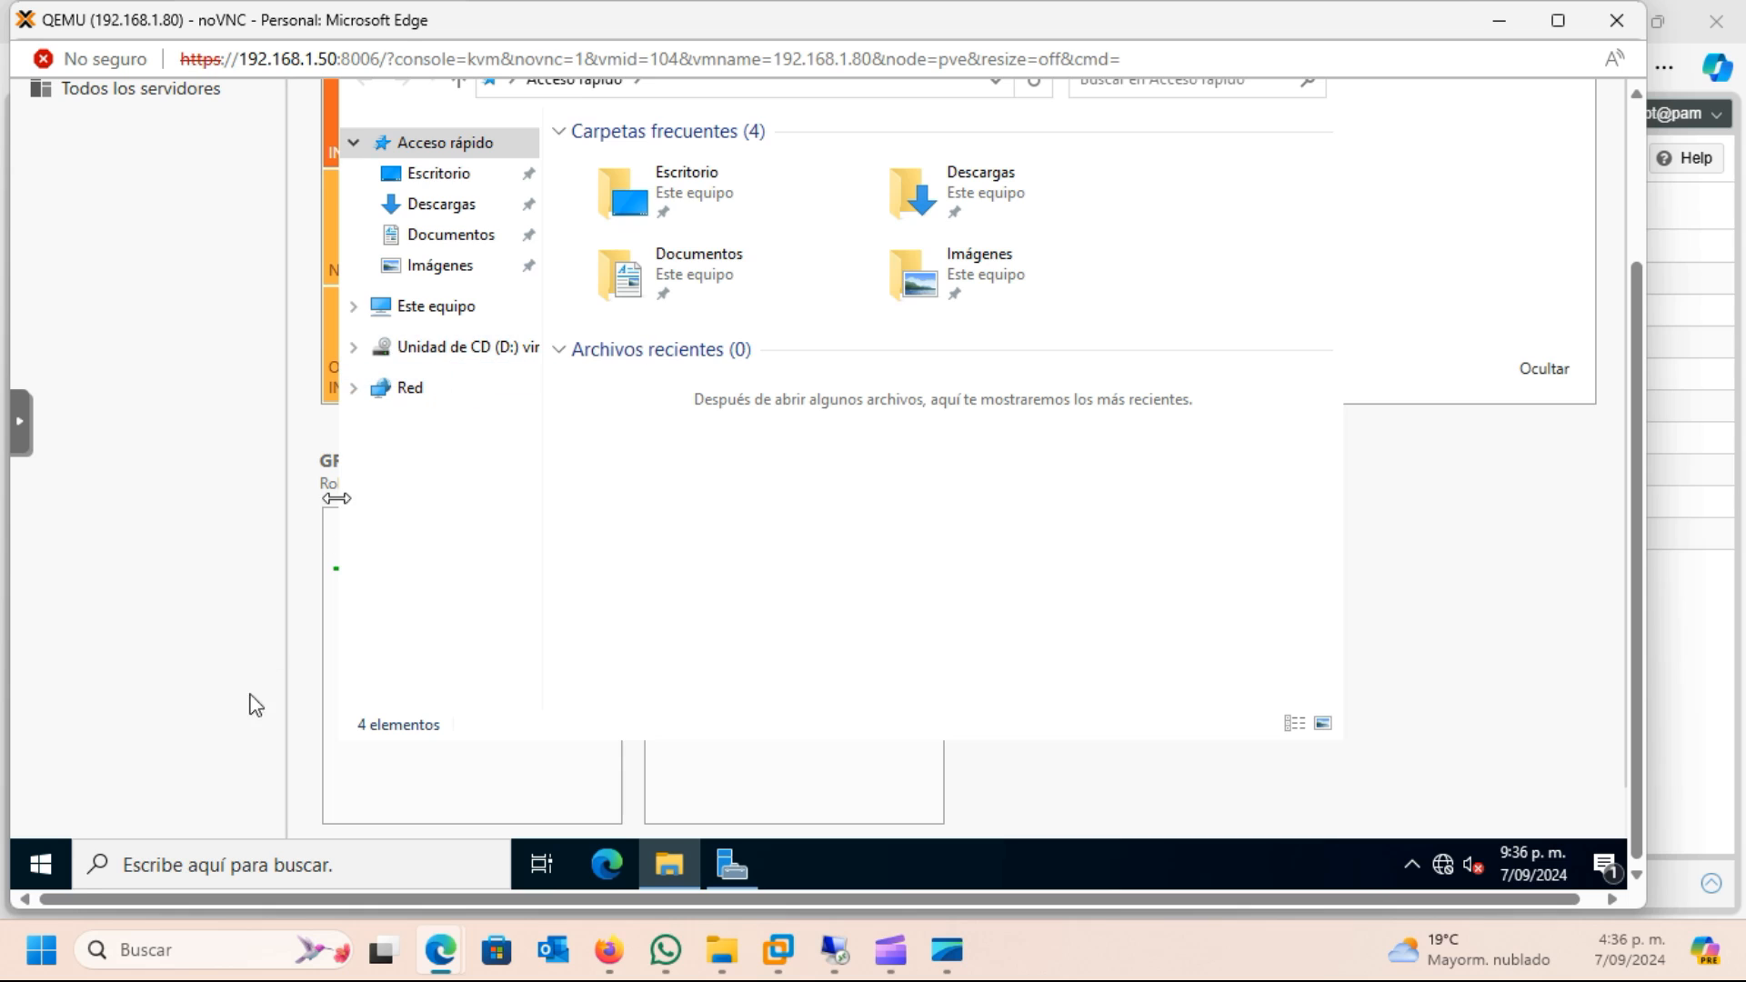
left_click(57, 868)
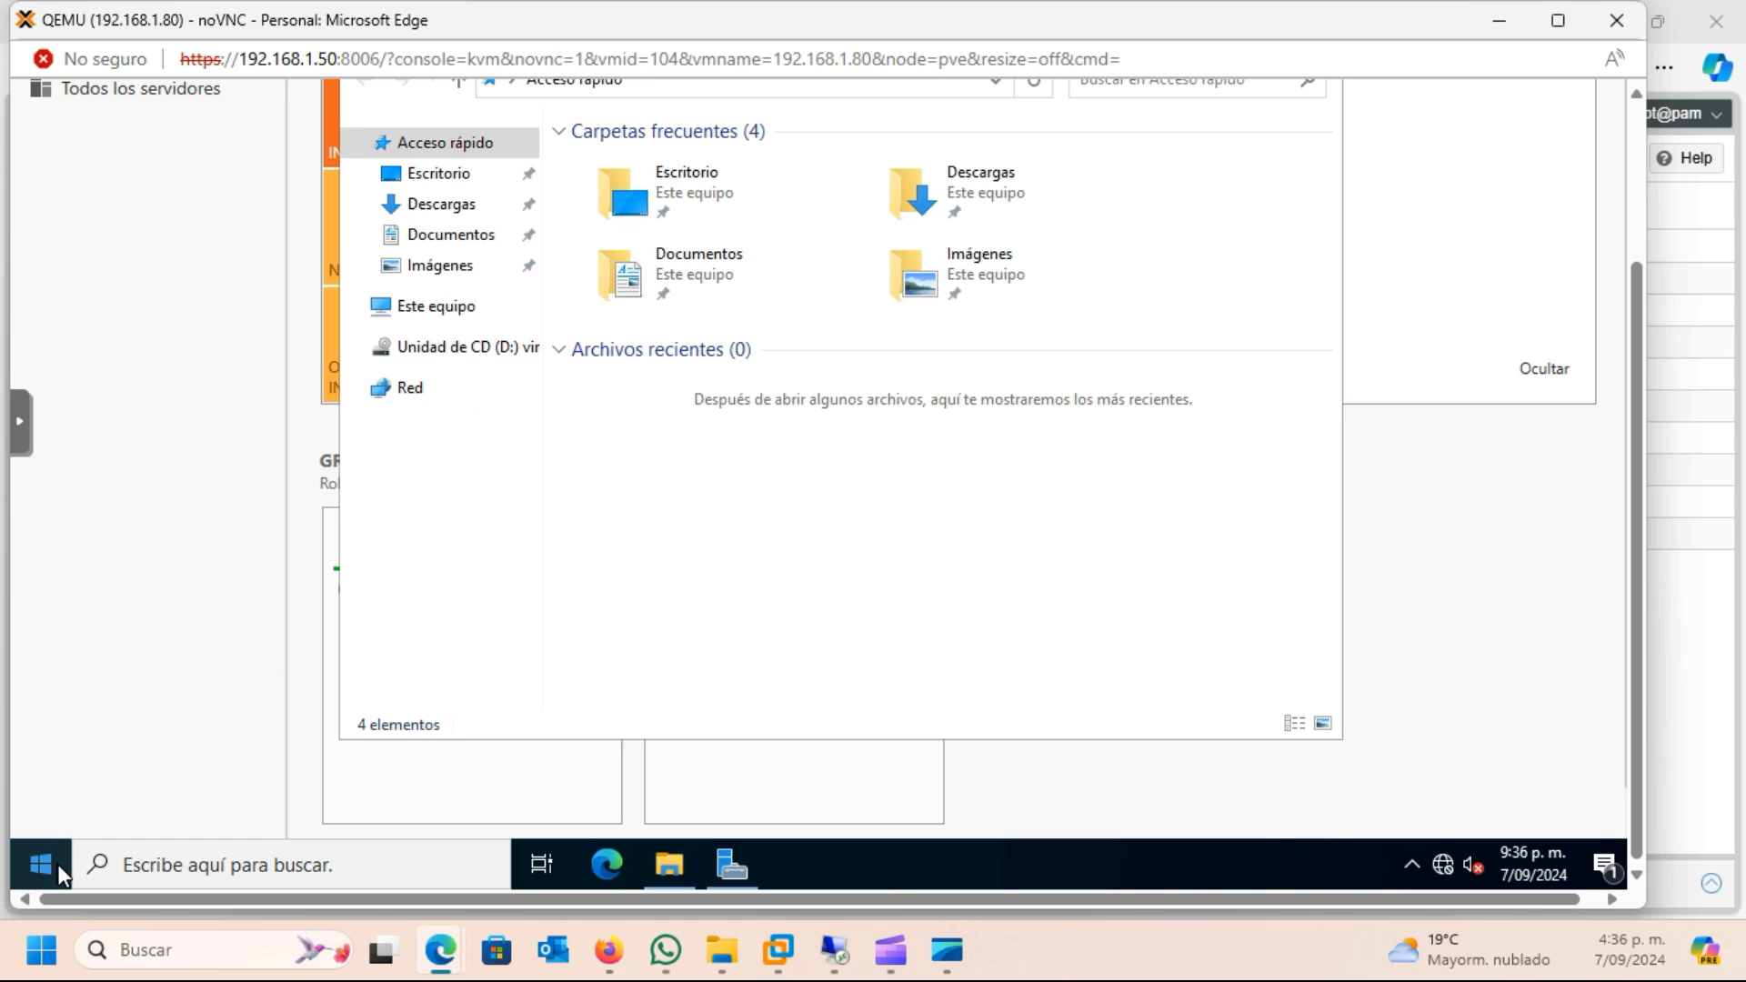
right_click(57, 864)
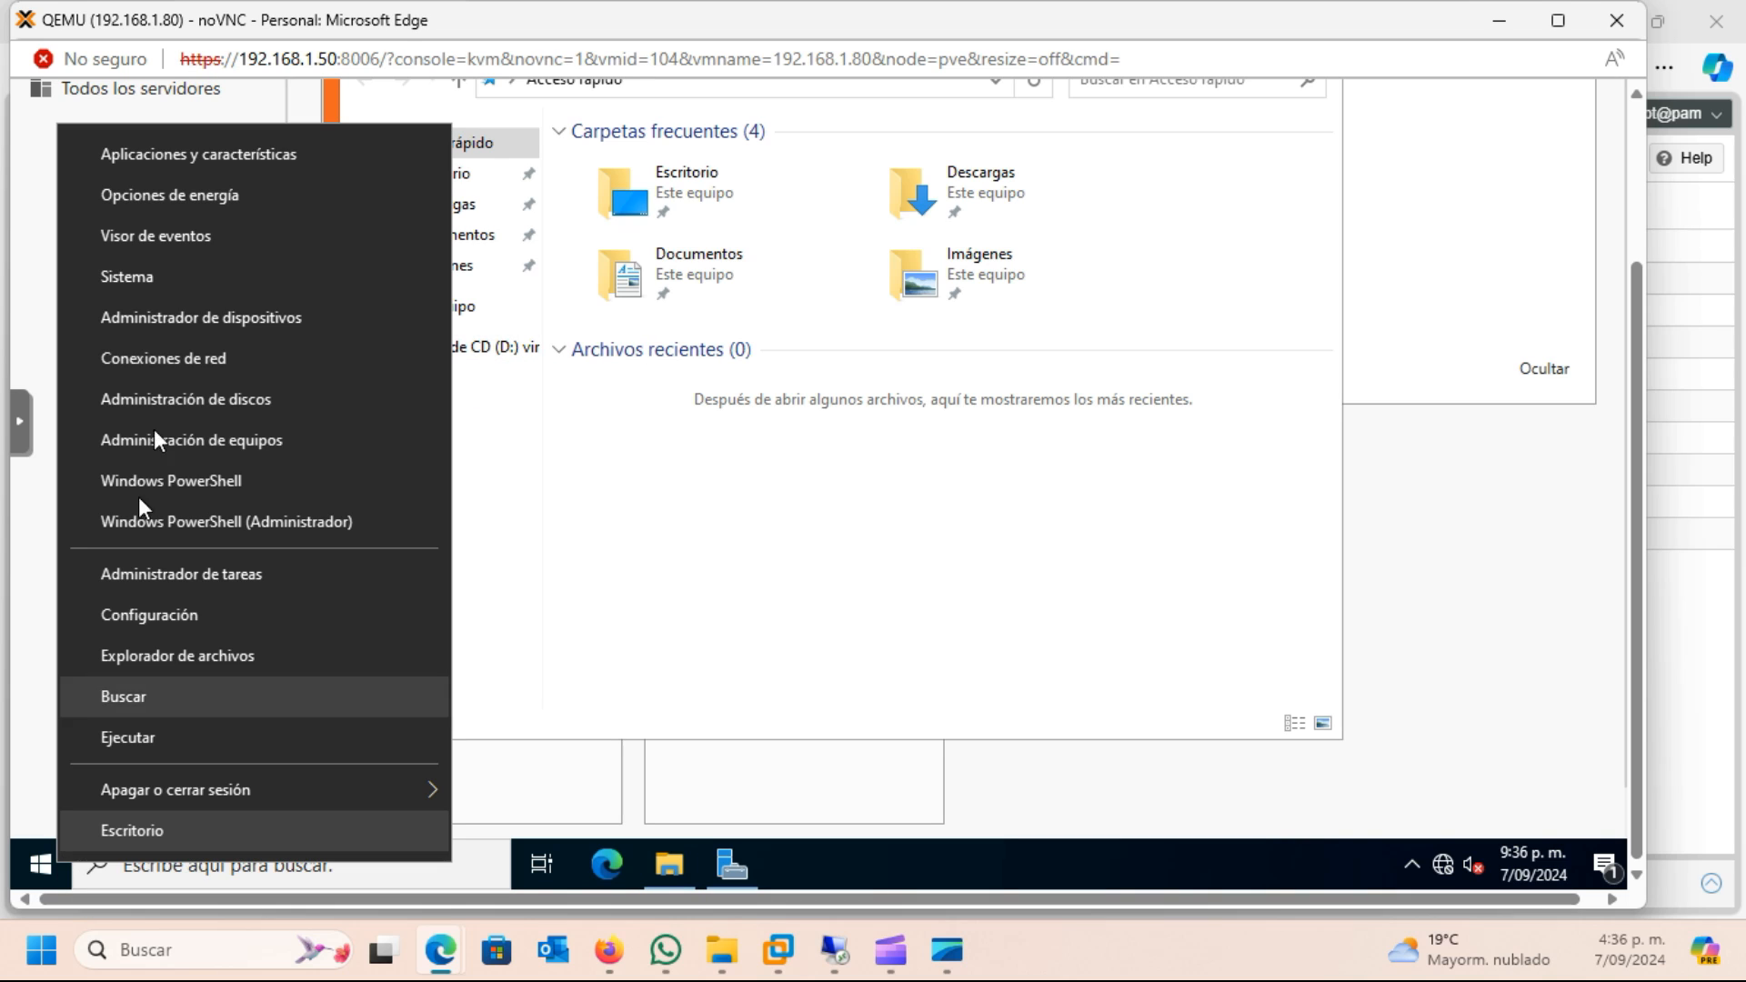
left_click(309, 320)
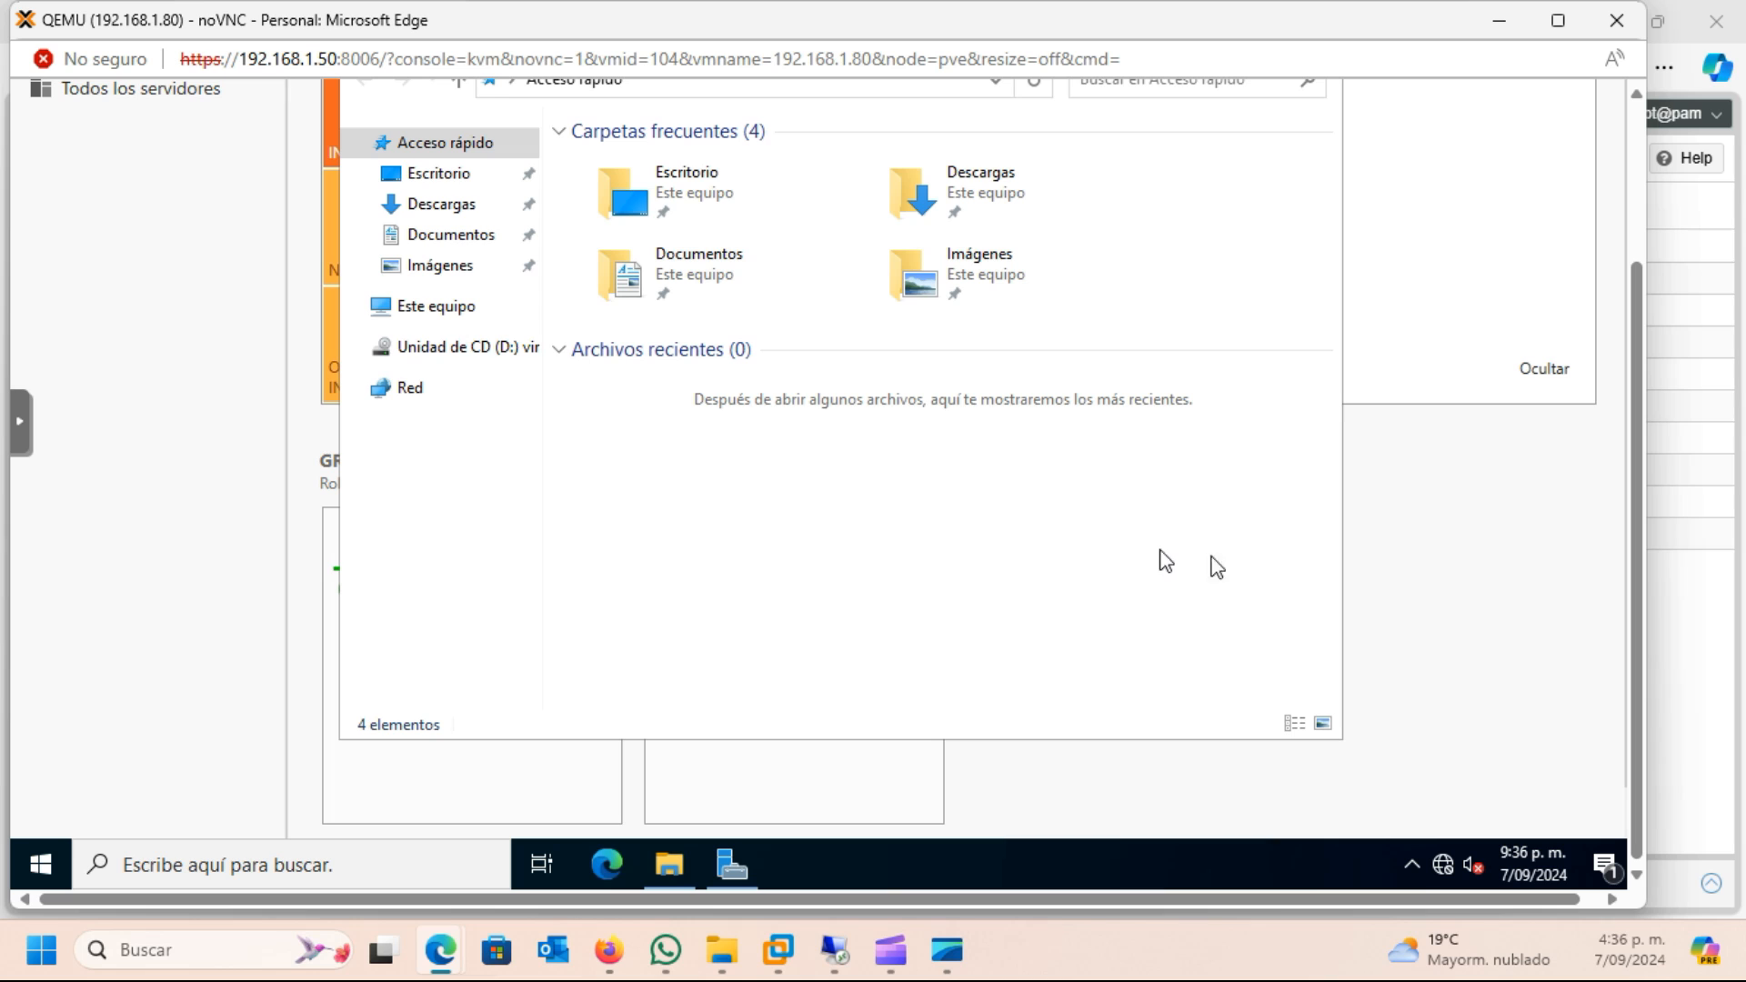
left_click_drag(1638, 509, 1639, 433)
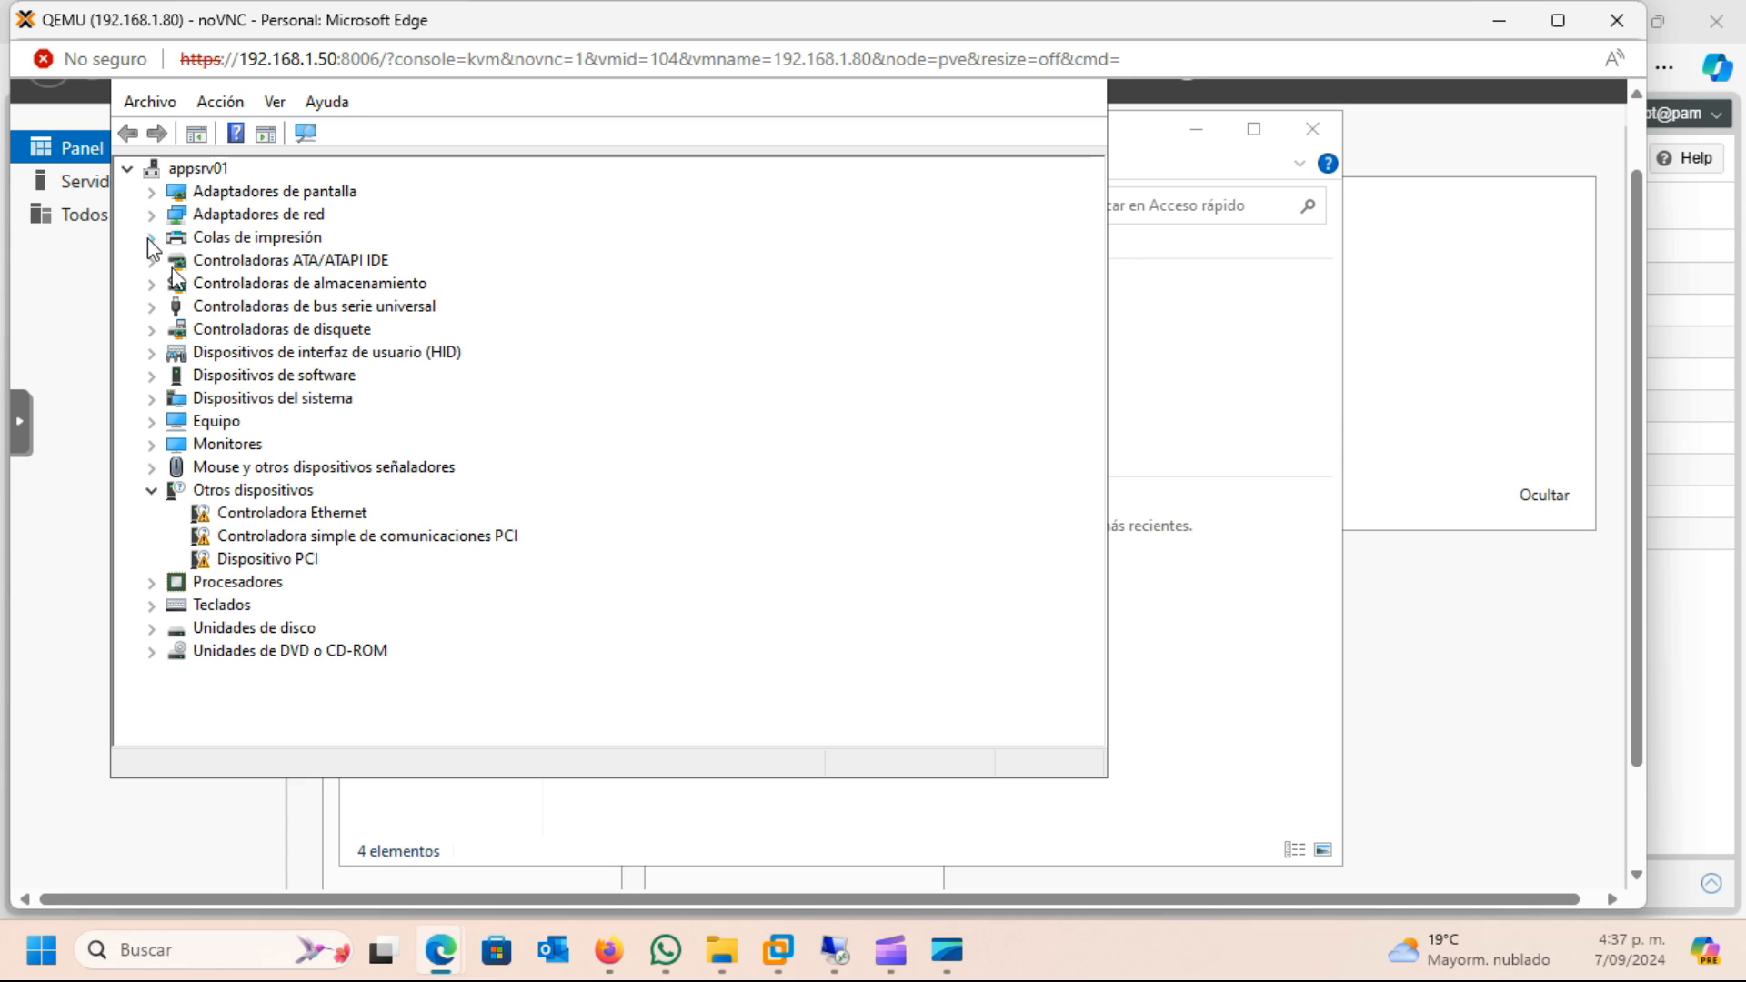
Run virtio-win-guest-tools from the virtio-win-0.1.248 CD drive and minimize File Explorer
left_click(1229, 644)
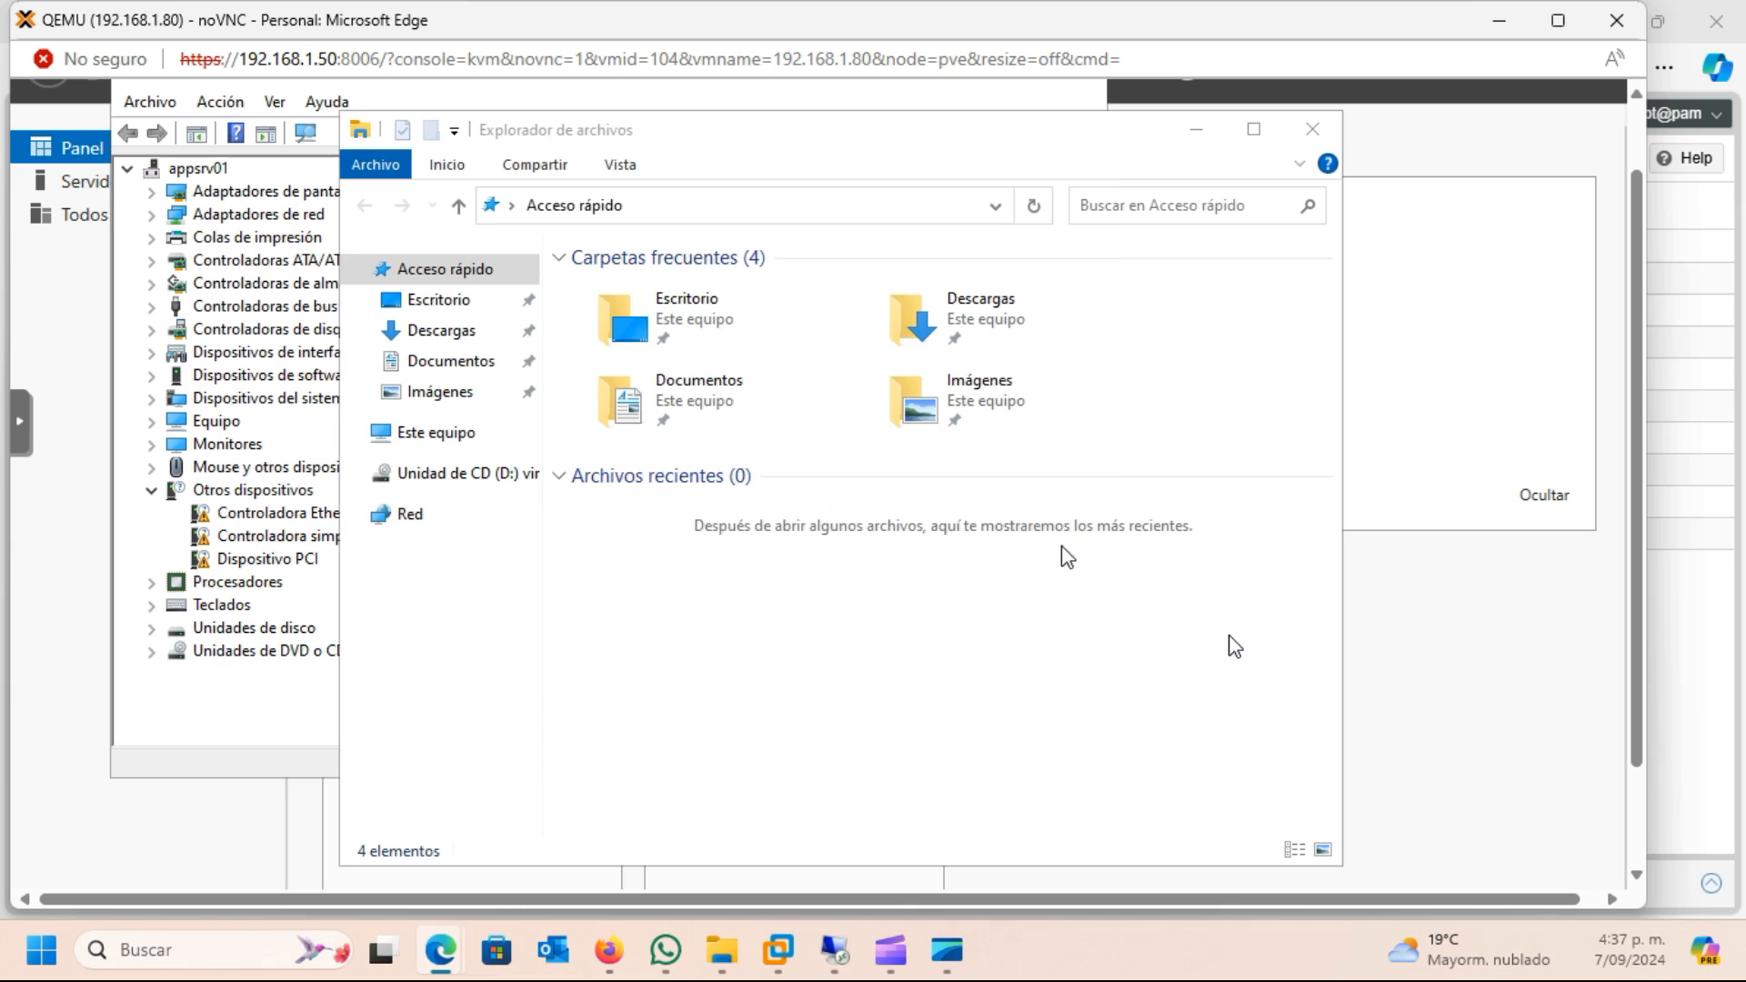
left_click(469, 477)
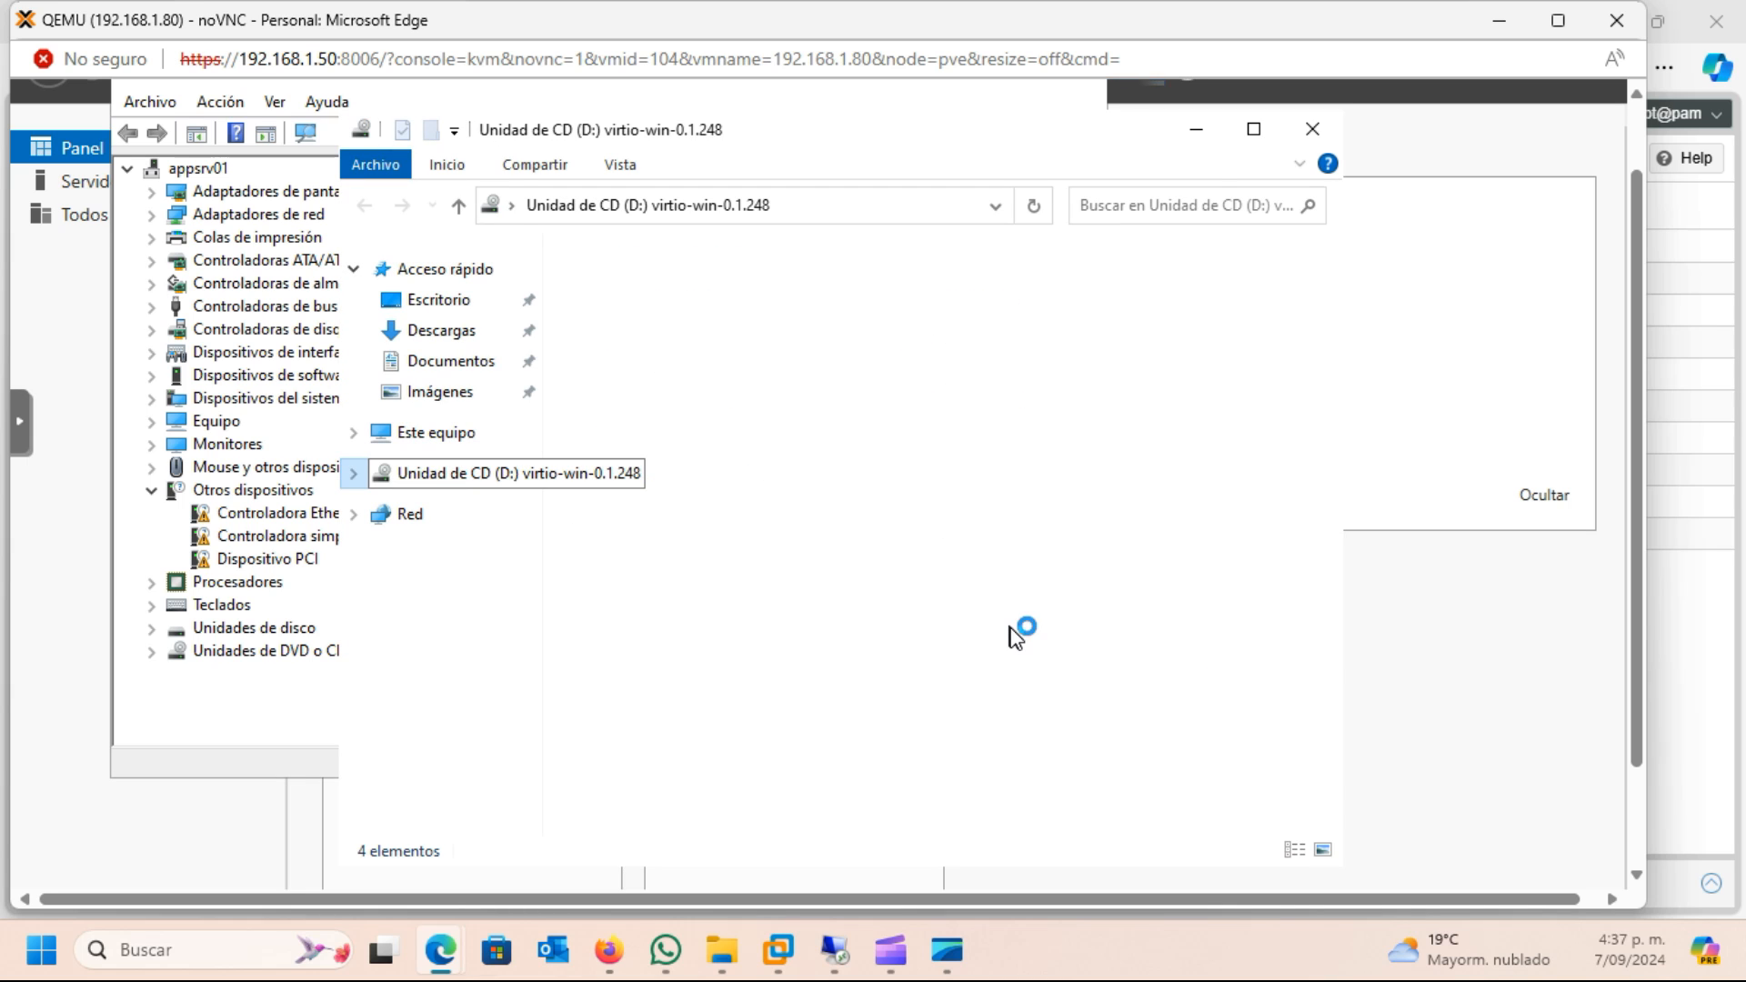
left_click_drag(1332, 659, 1295, 836)
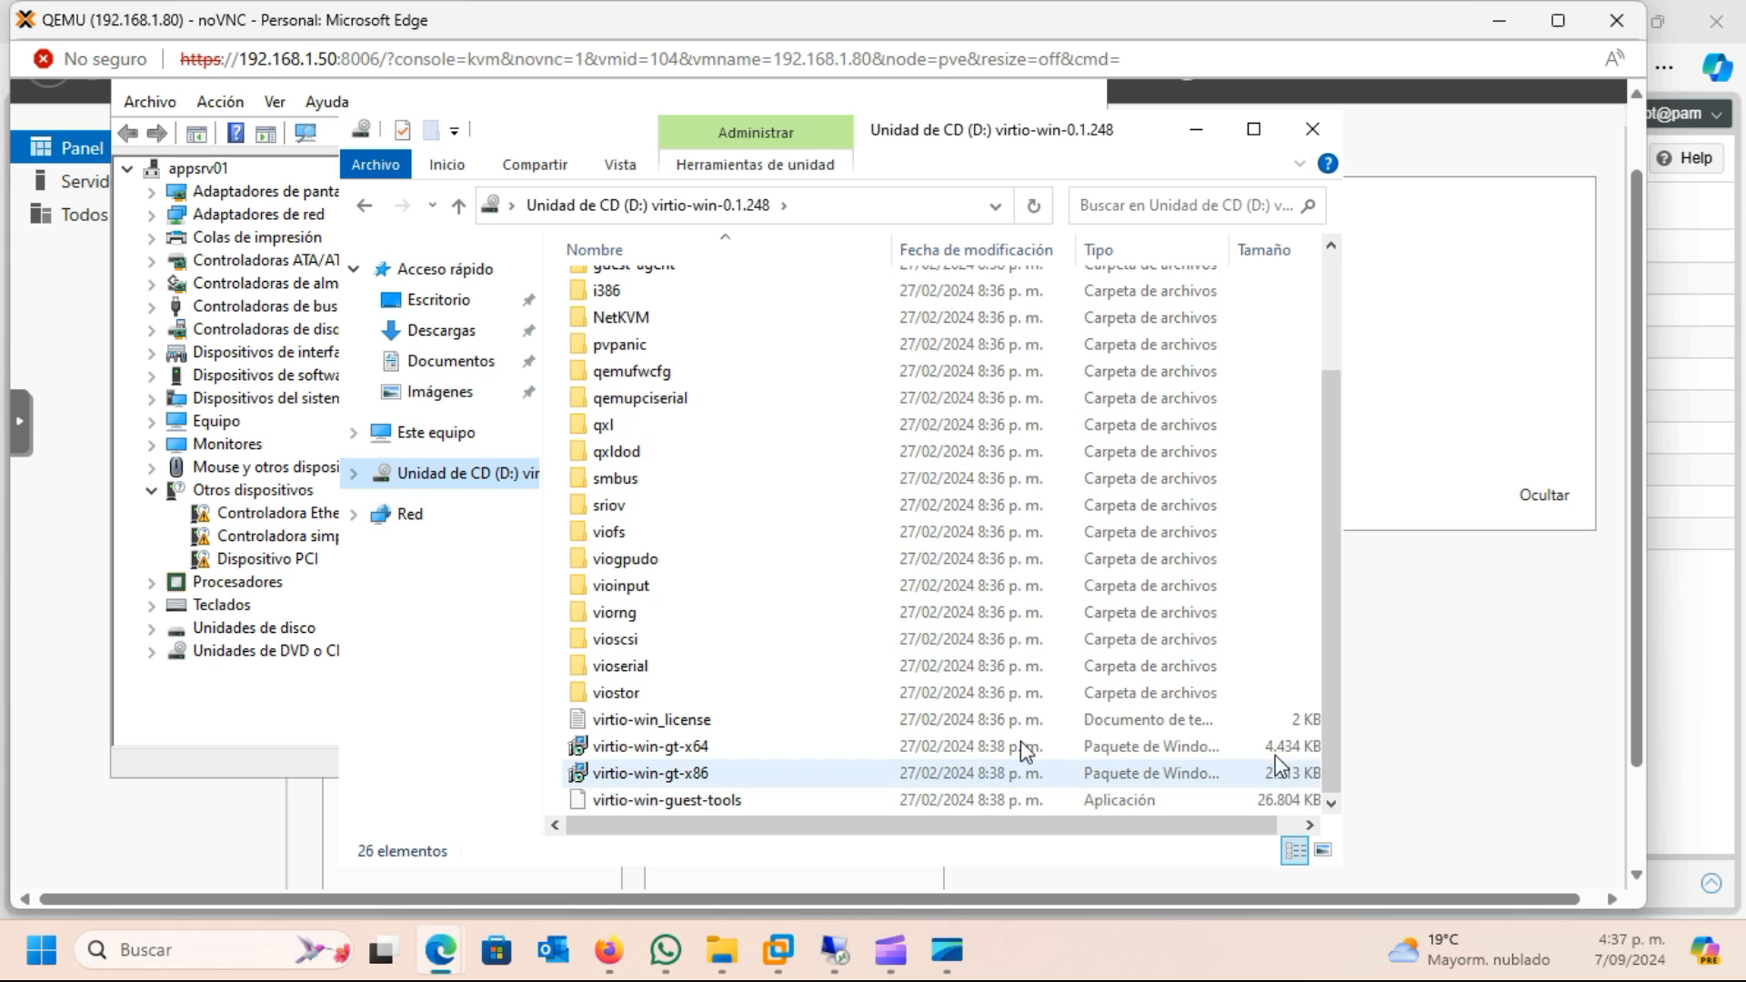
left_click(676, 800)
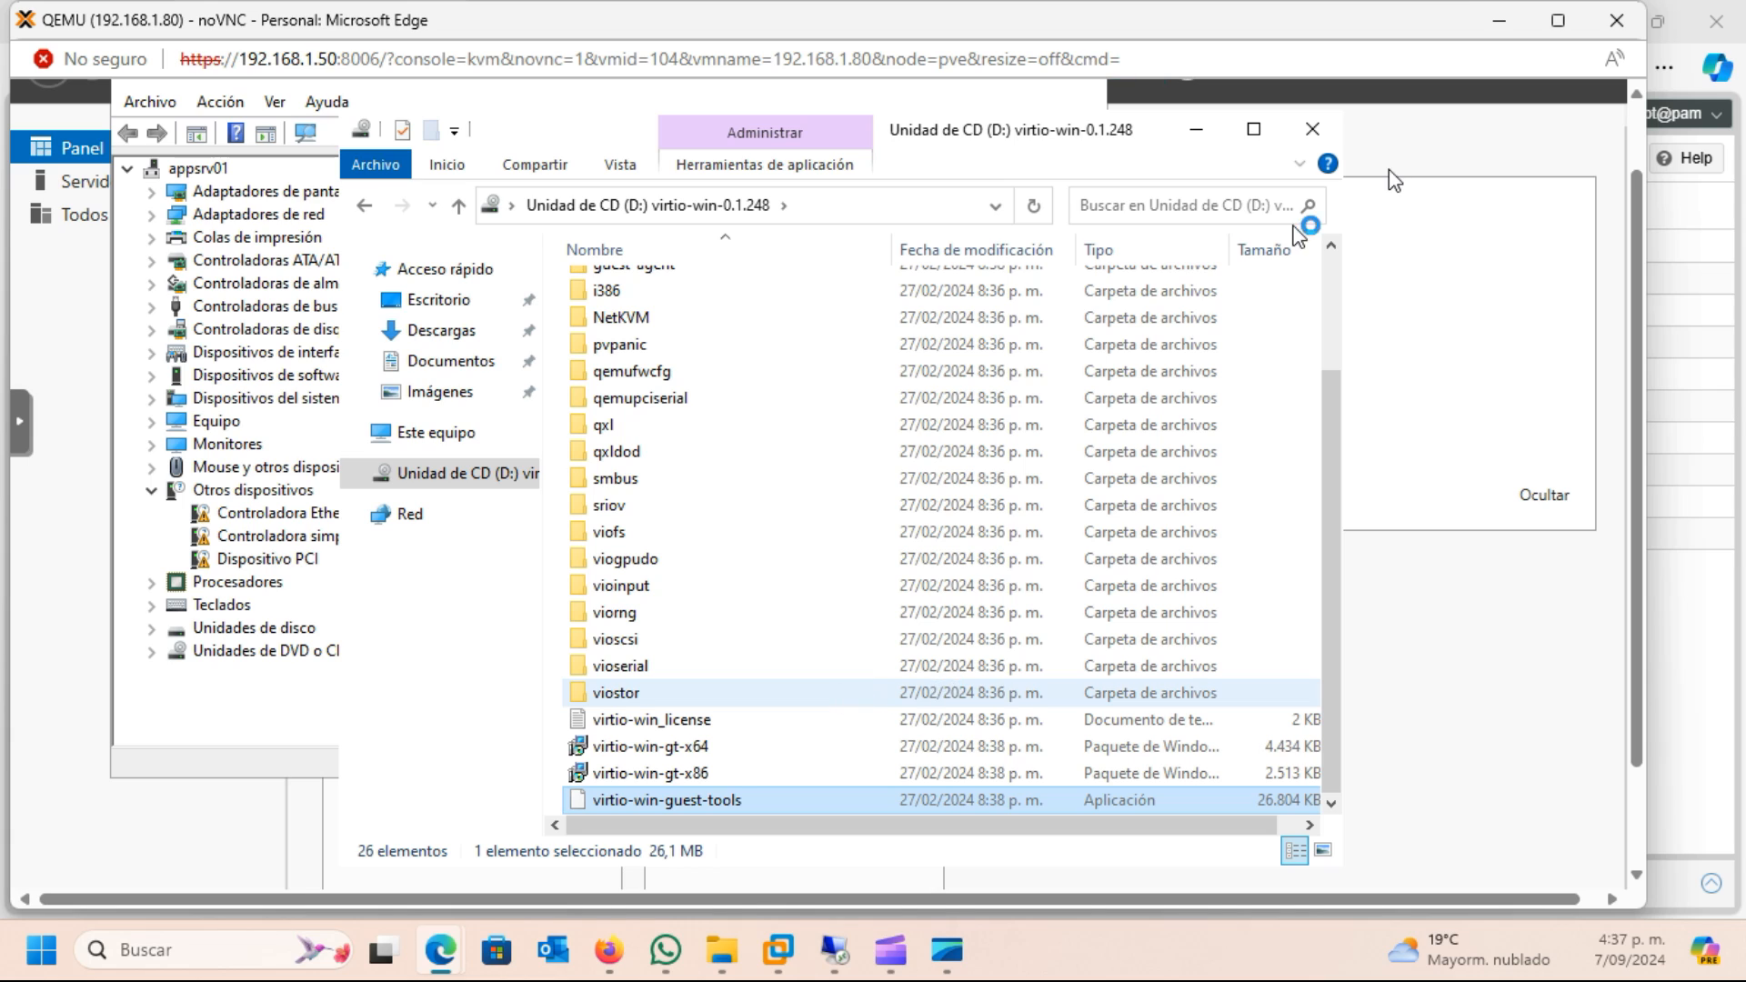
left_click(1201, 135)
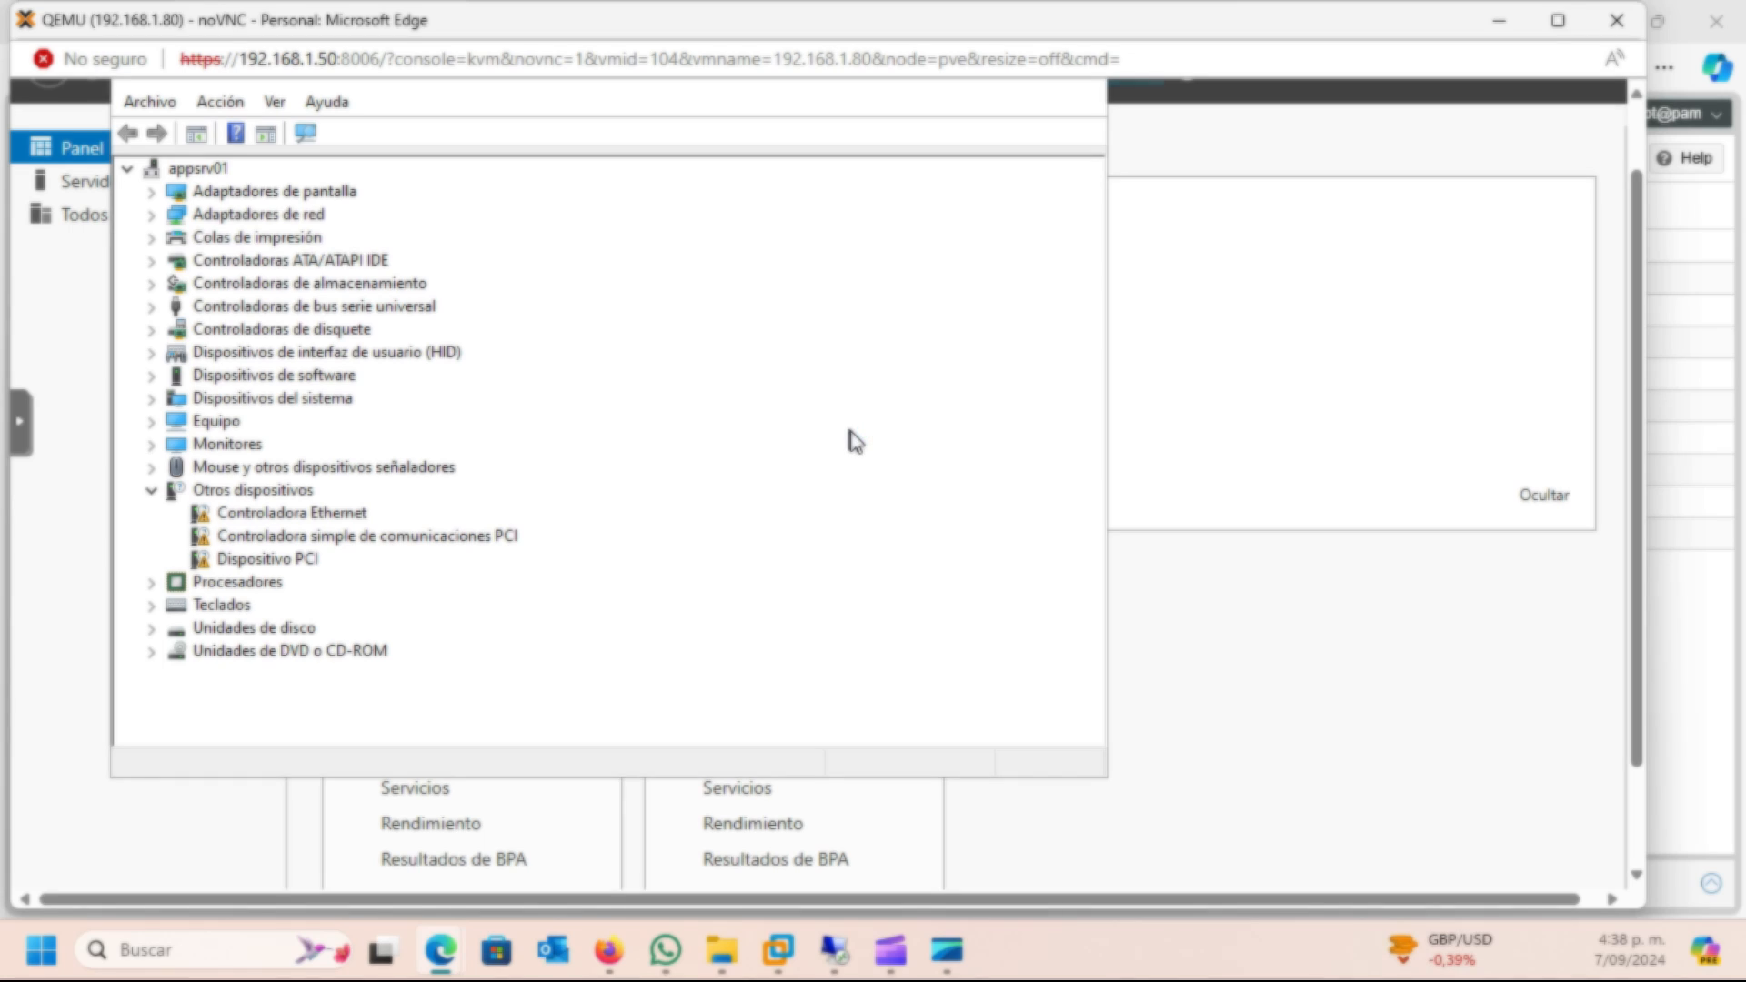
Accept the license and install the Virtio-win guest tools, completing the Virtio-win-driver-installer wizard and closing the setup
left_click(747, 619)
left_click(999, 700)
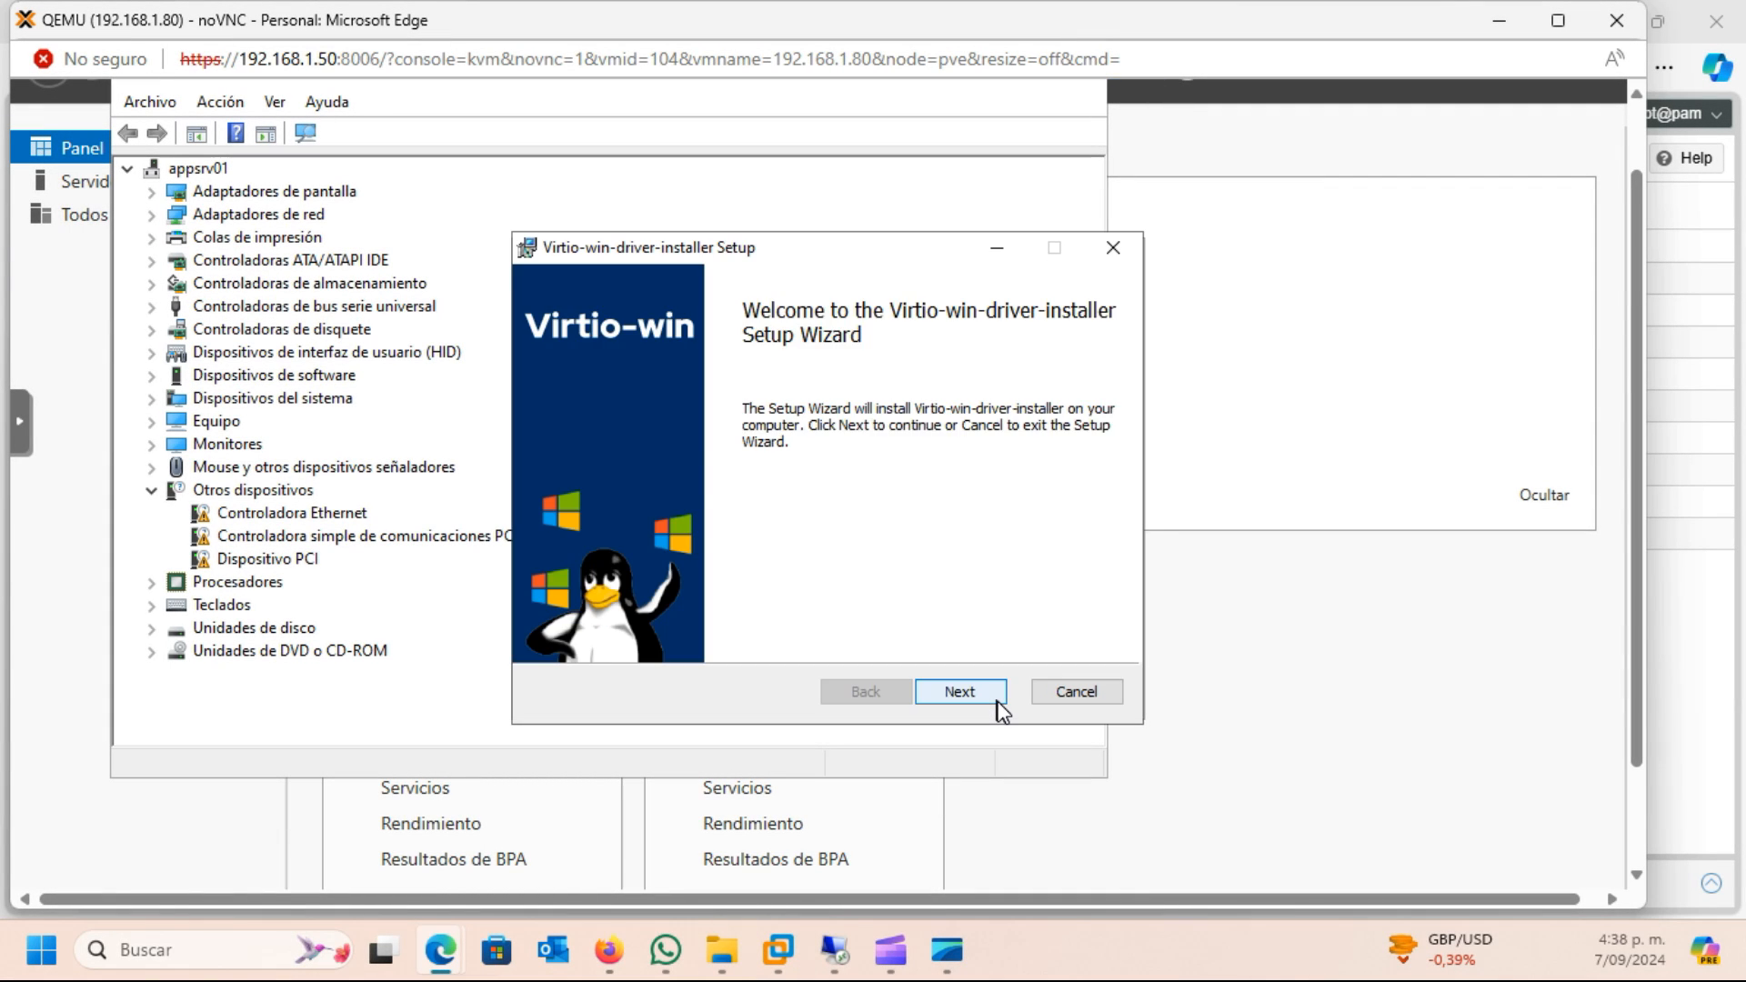
left_click(991, 700)
left_click(553, 631)
left_click(989, 693)
left_click(987, 695)
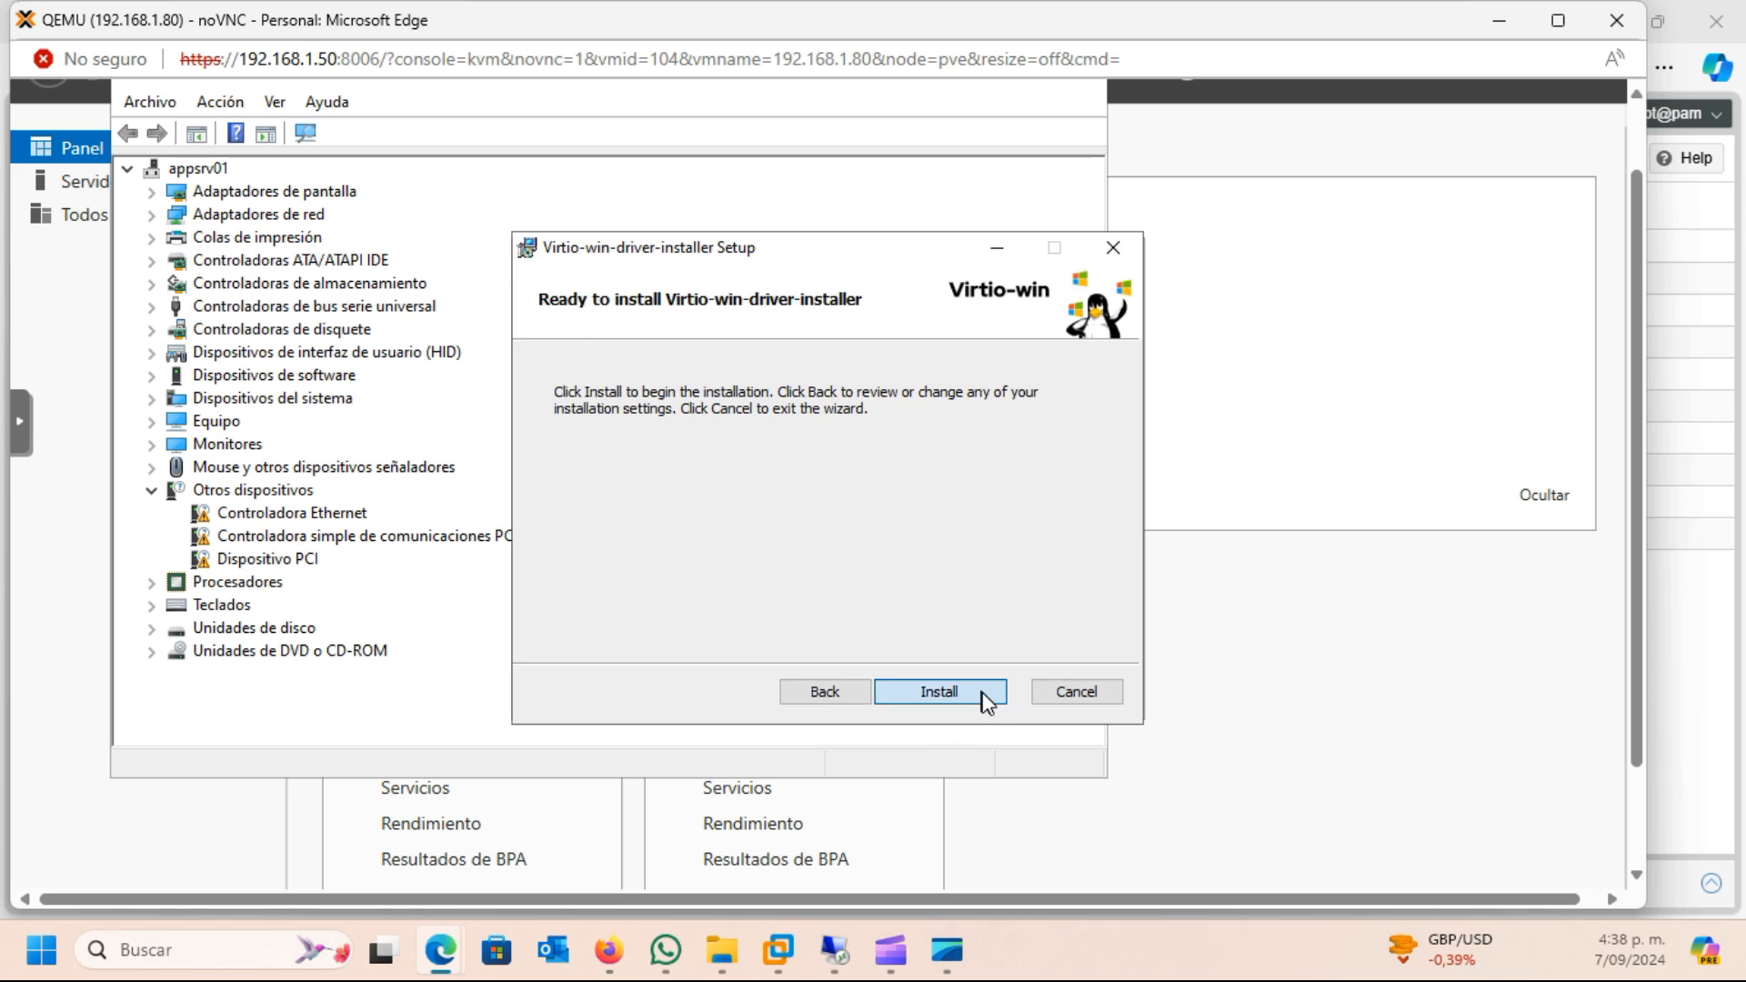
left_click(986, 698)
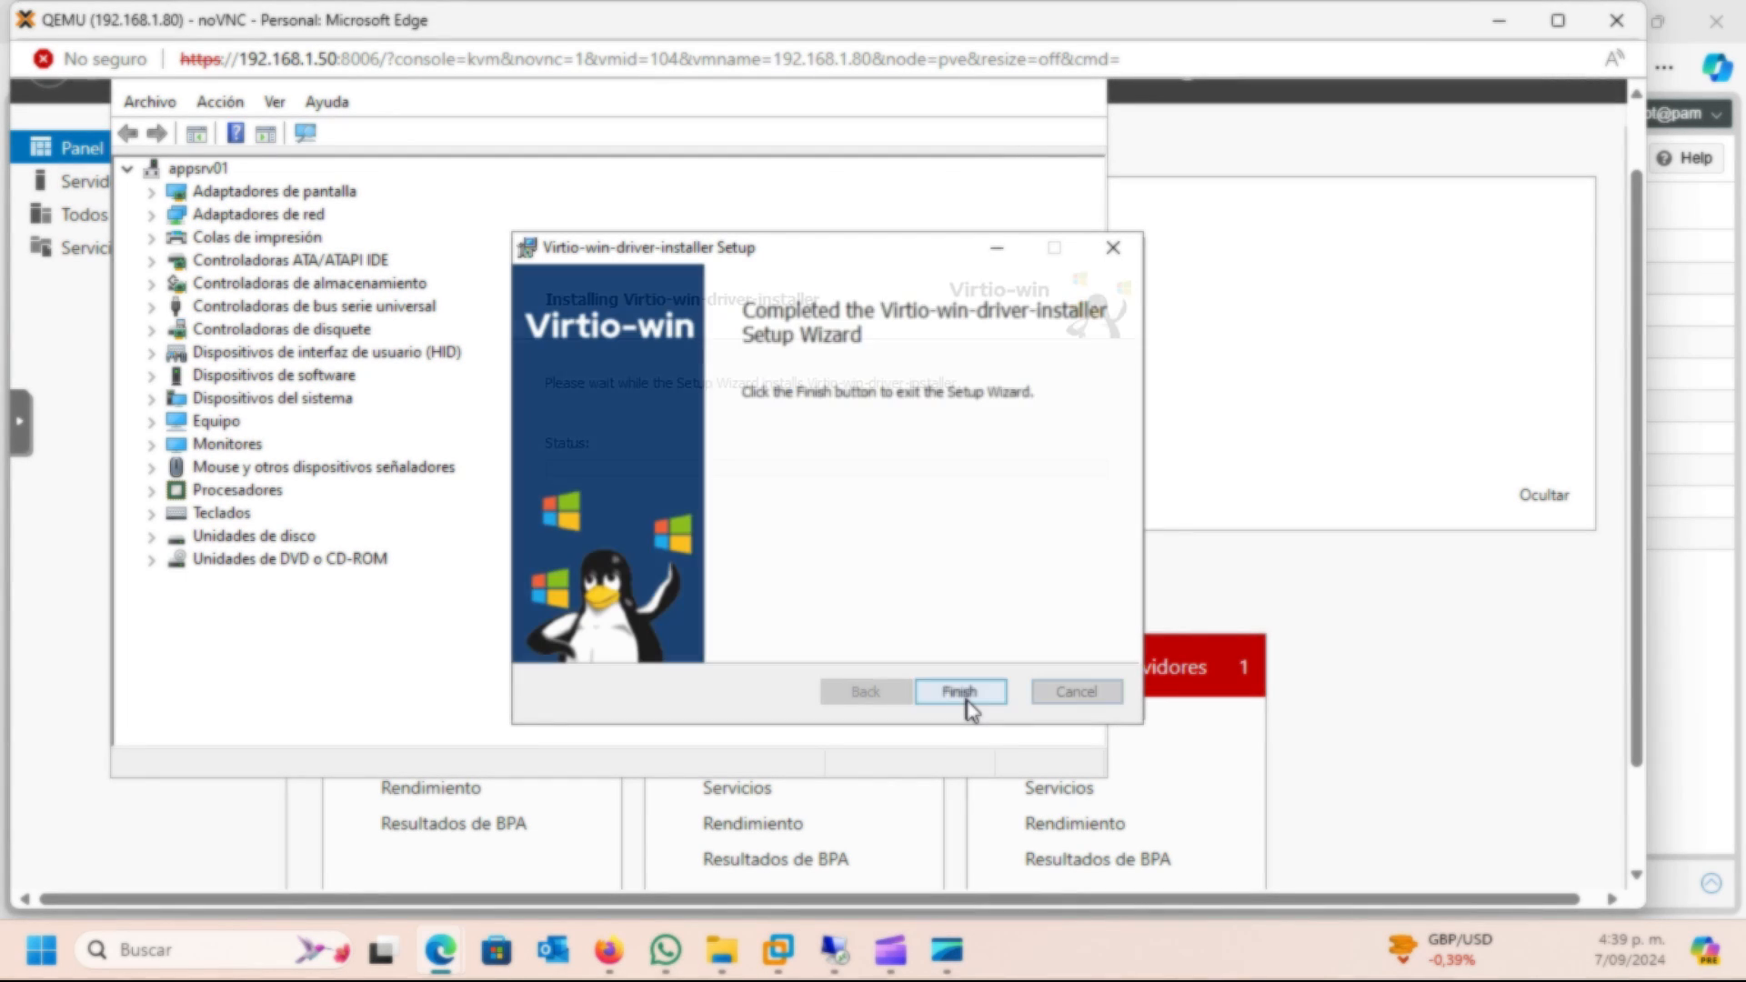
left_click(960, 692)
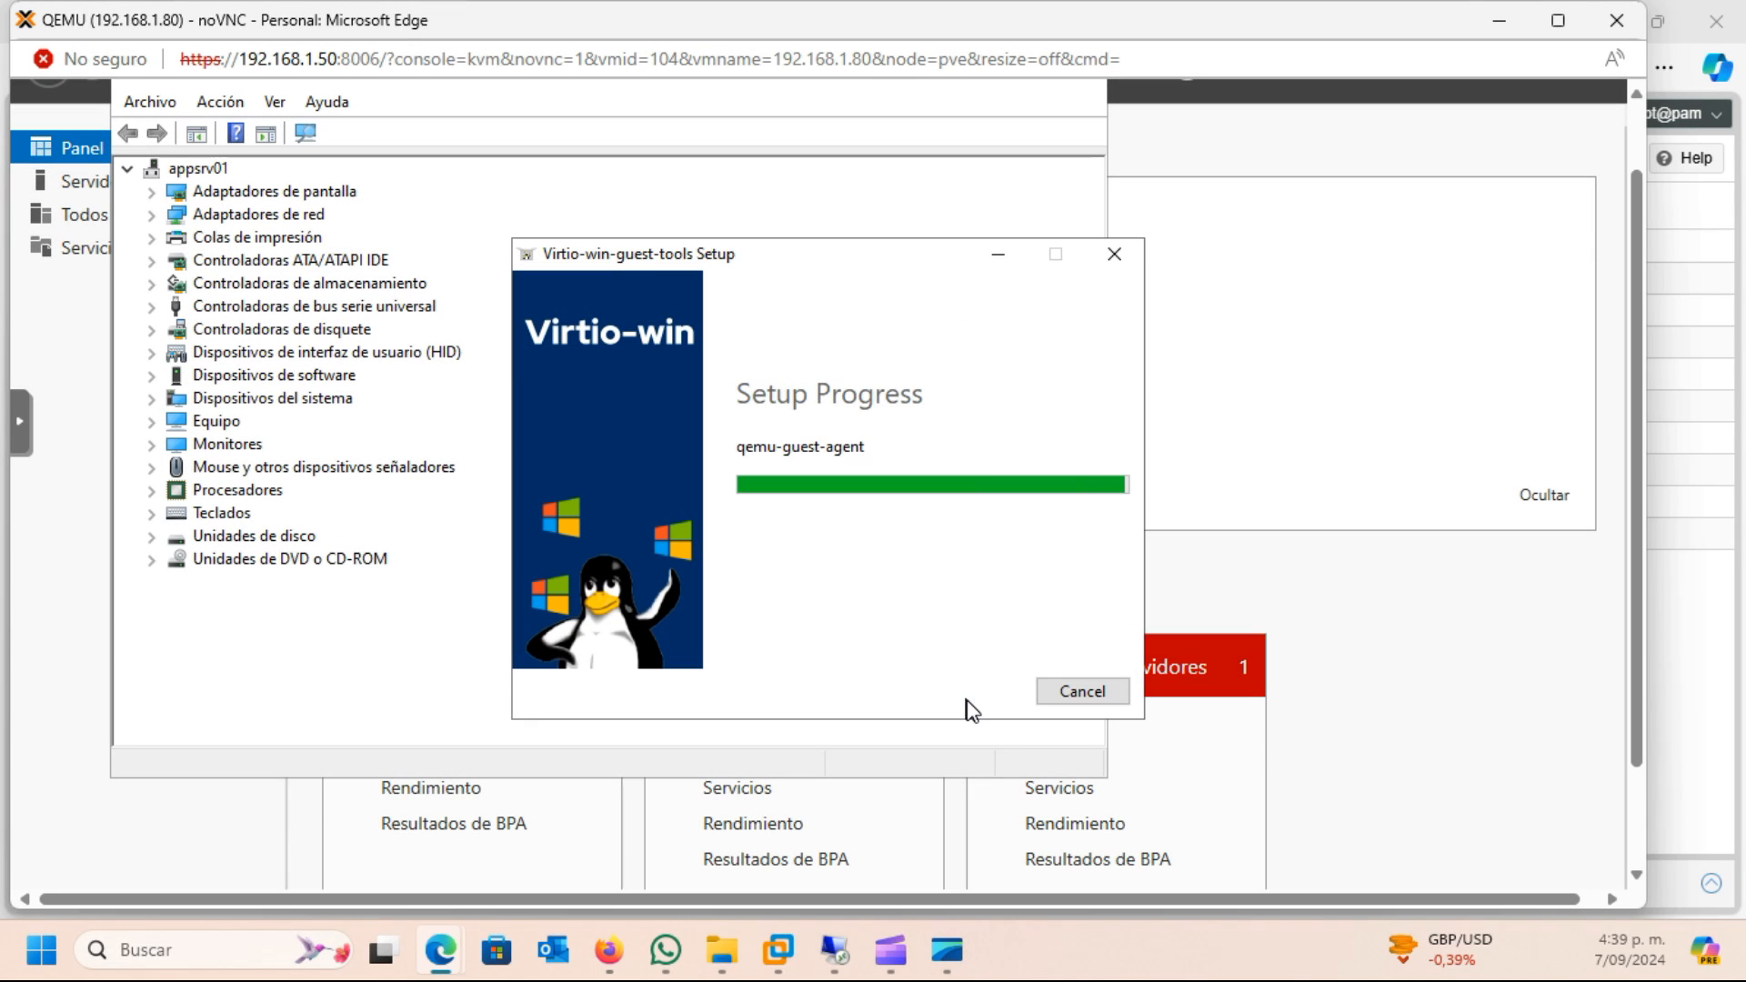
left_click(1106, 697)
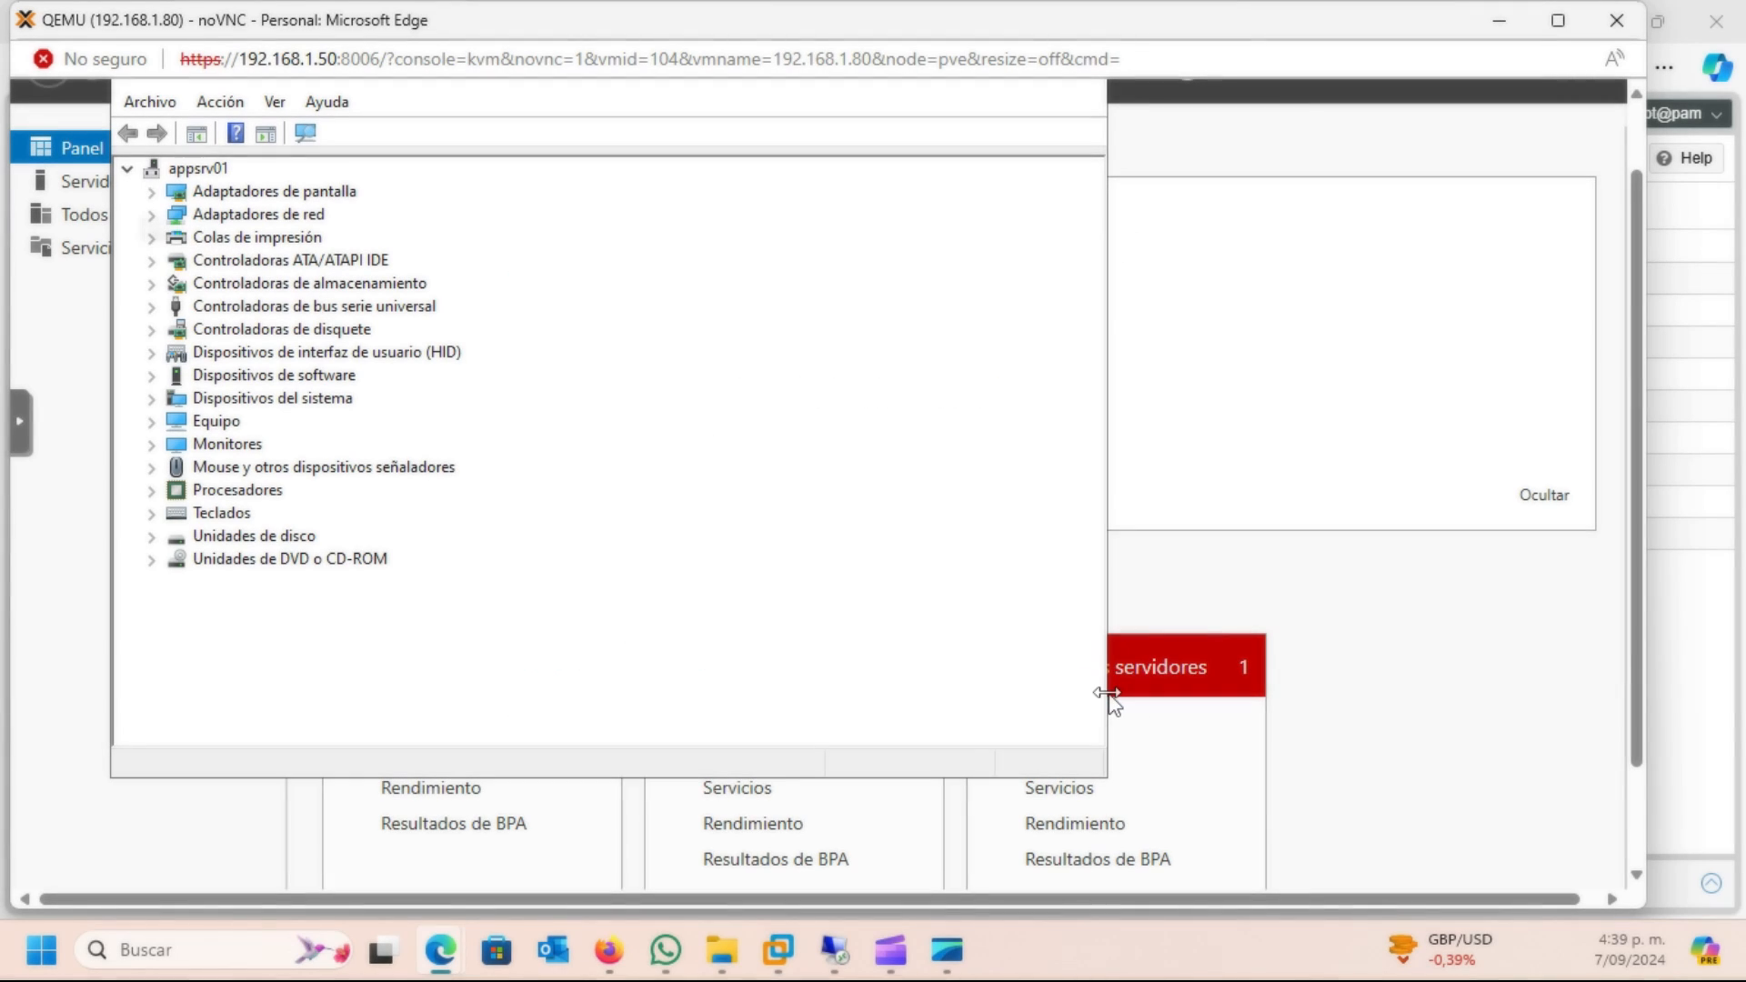
Check which network adapters Device Manager lists for appsrv01 and collapse the category again
left_click(152, 216)
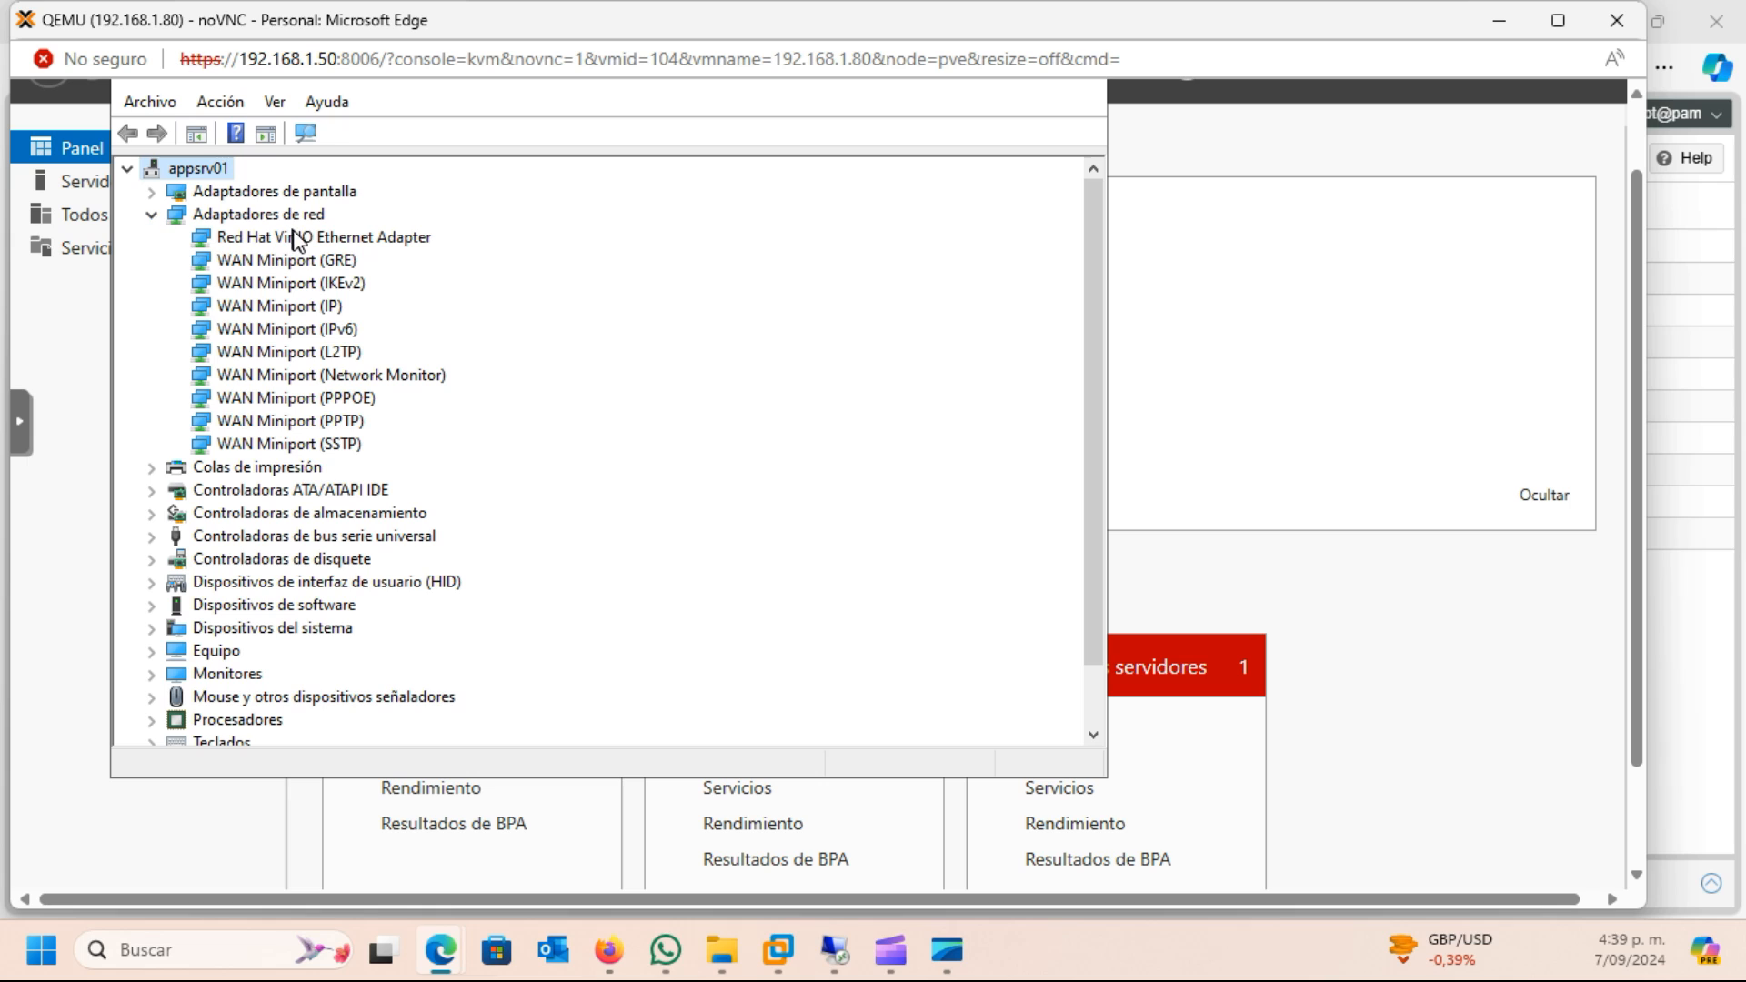
left_click(152, 216)
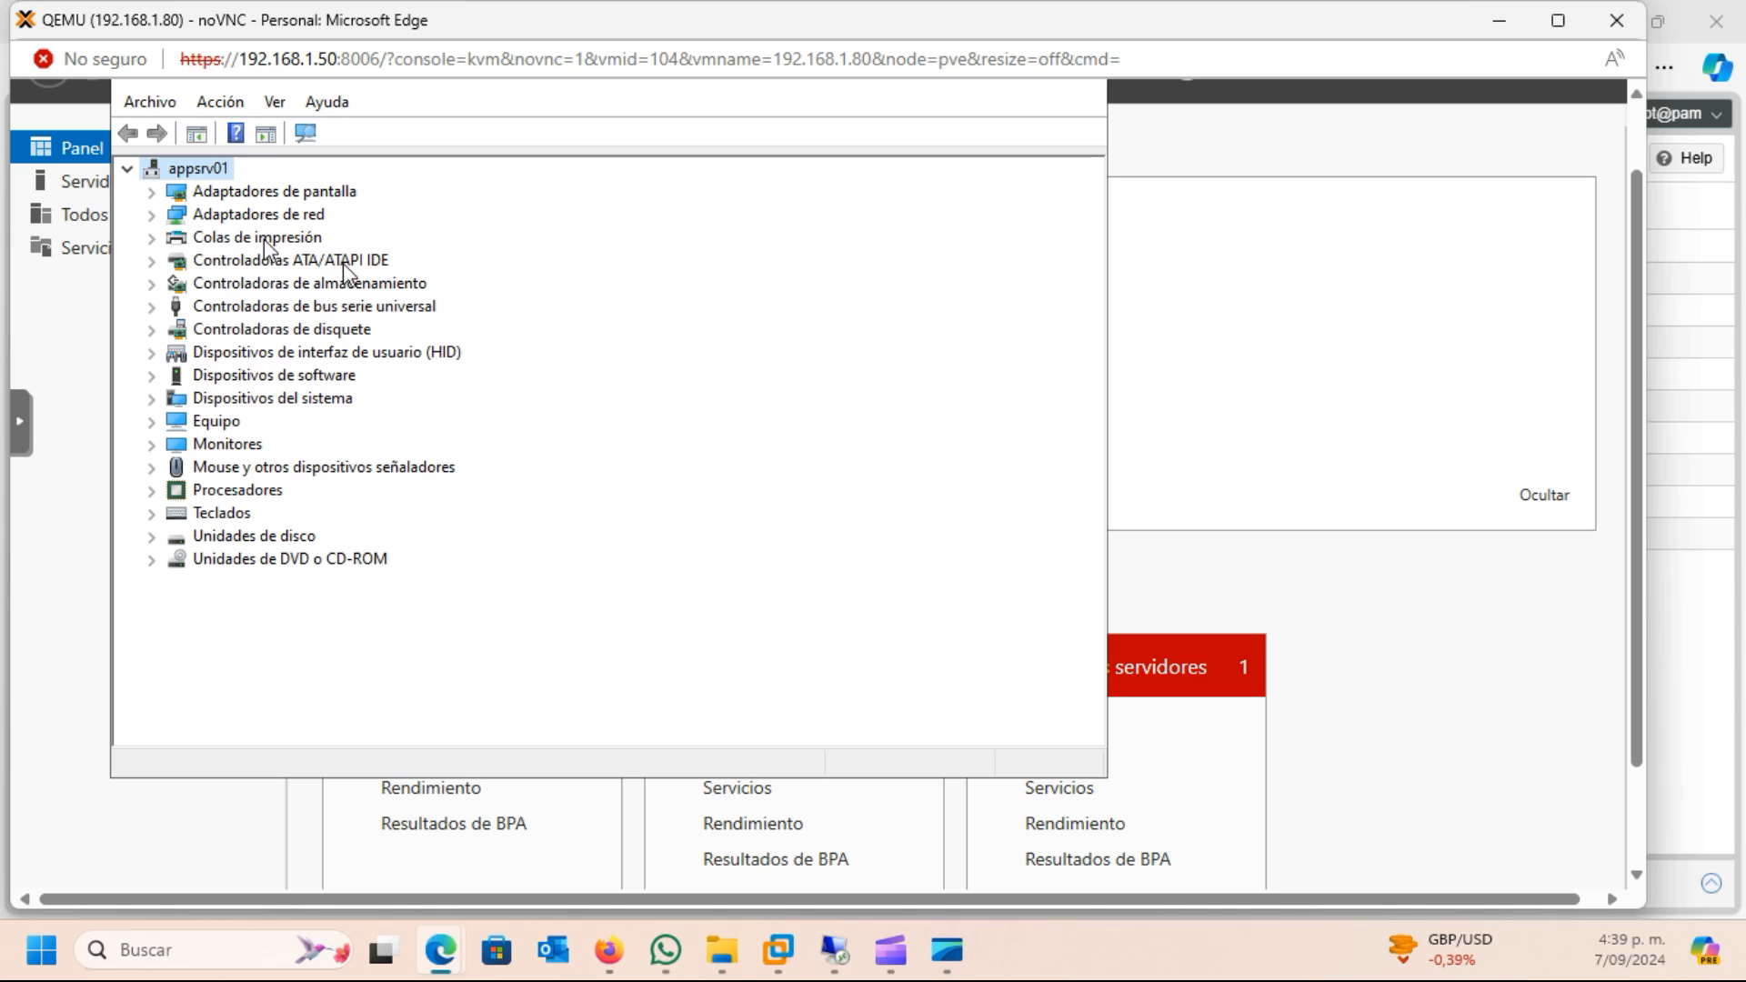
left_click_drag(1638, 544, 1638, 722)
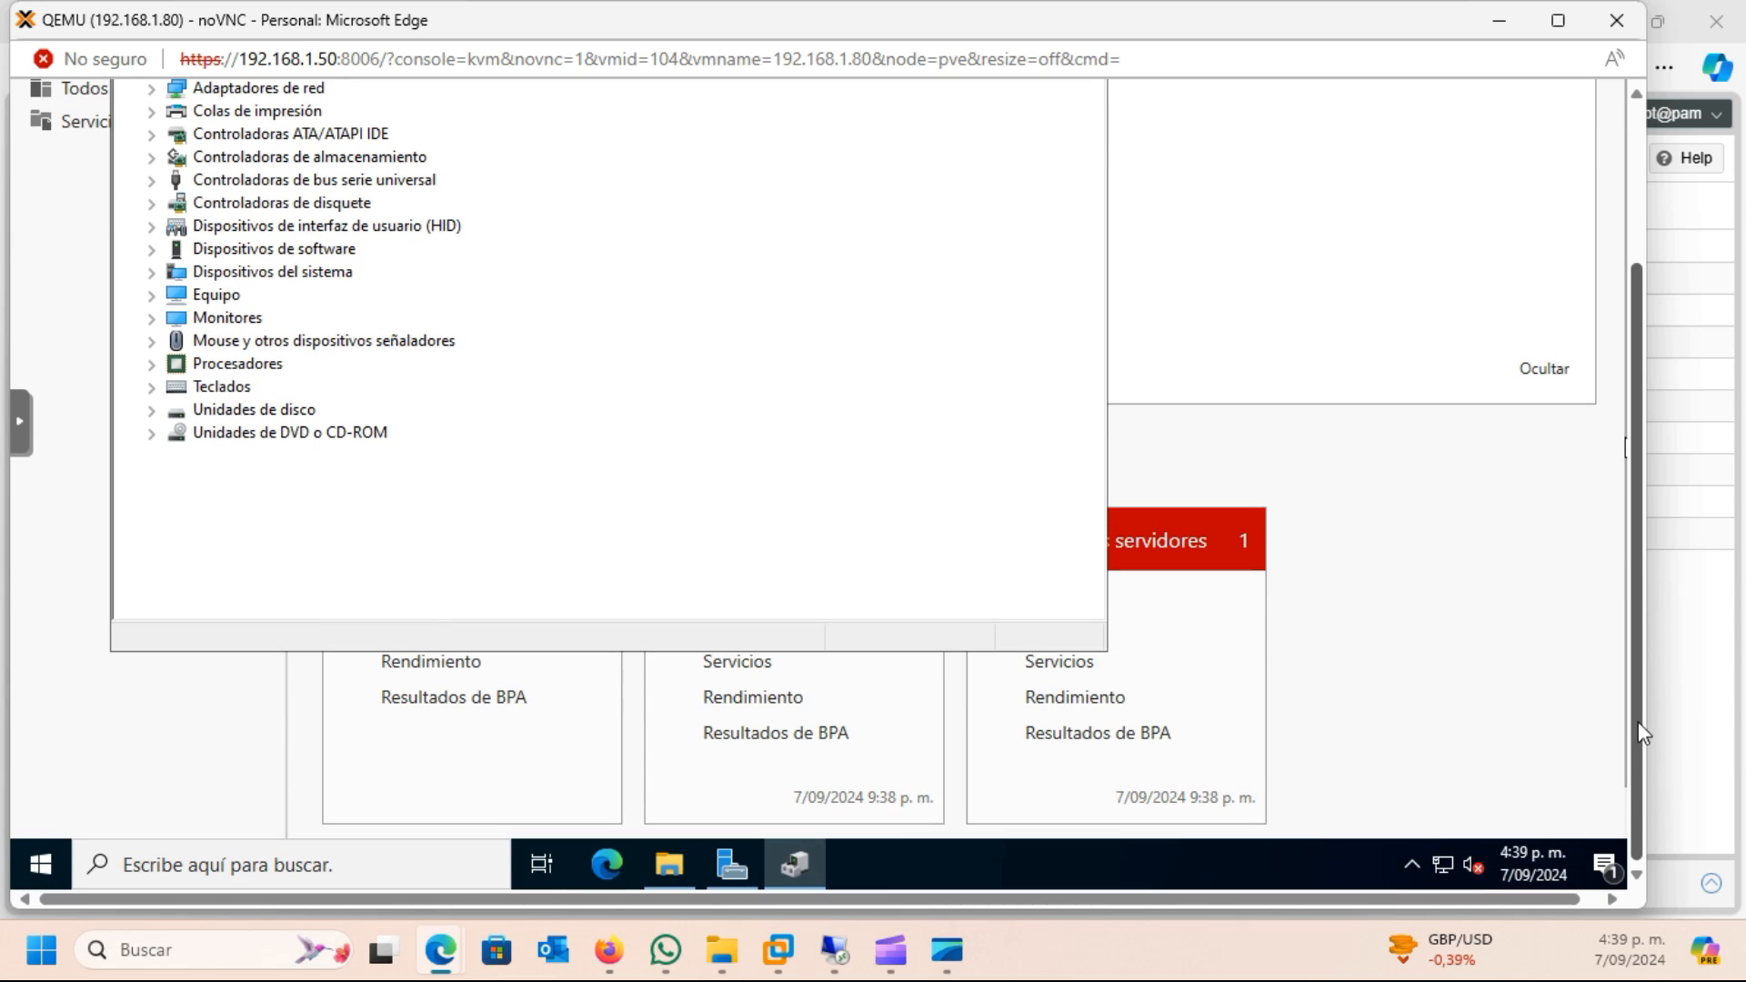
Open the server's network and Internet settings and bring up the adapter options in Network Connections
right_click(1447, 873)
left_click(1430, 833)
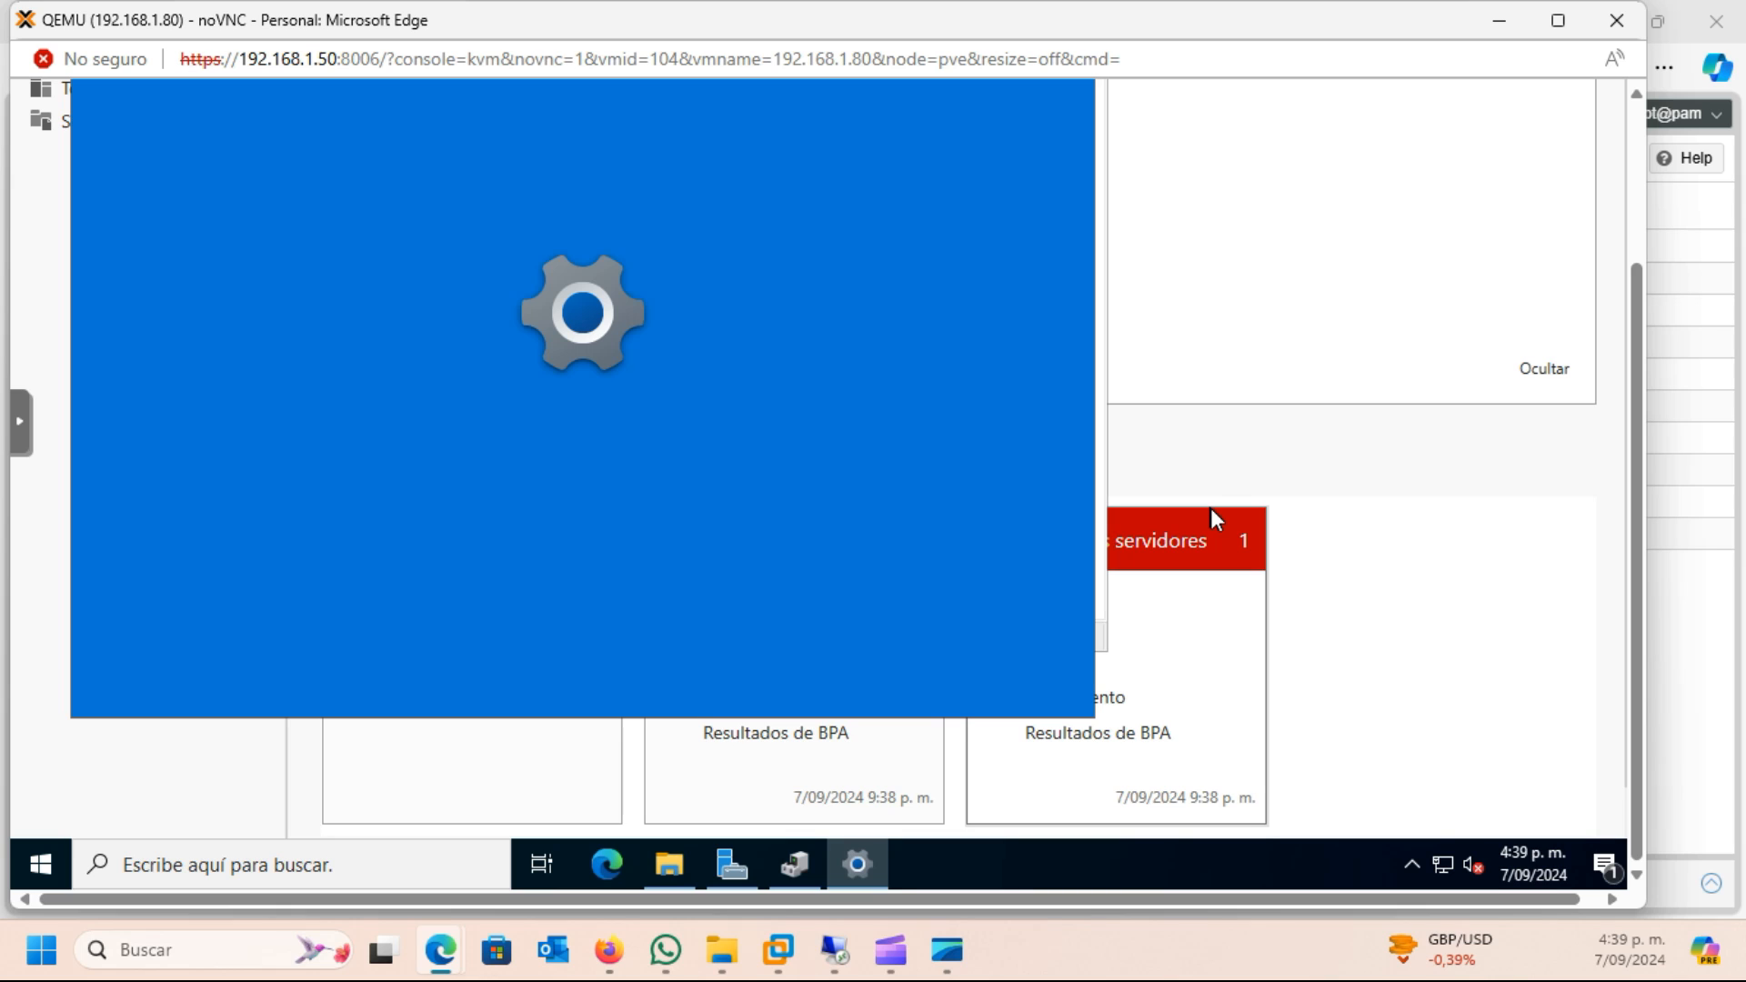
left_click_drag(1633, 592, 1613, 449)
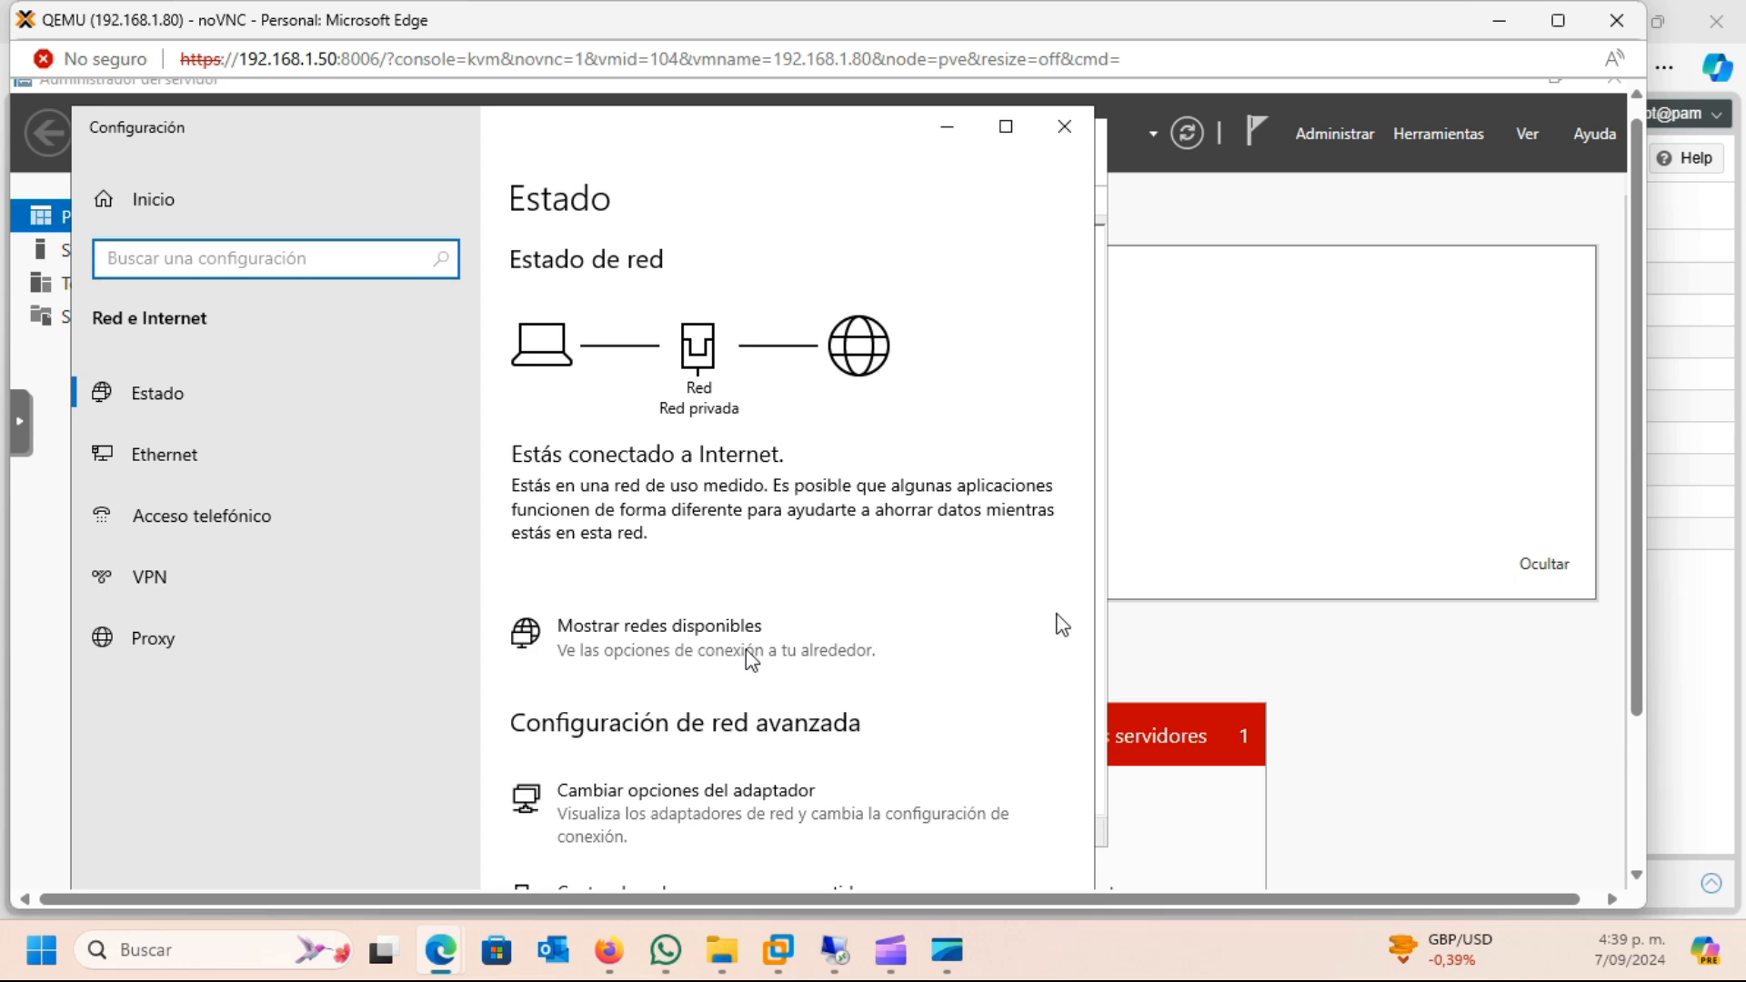
left_click(687, 833)
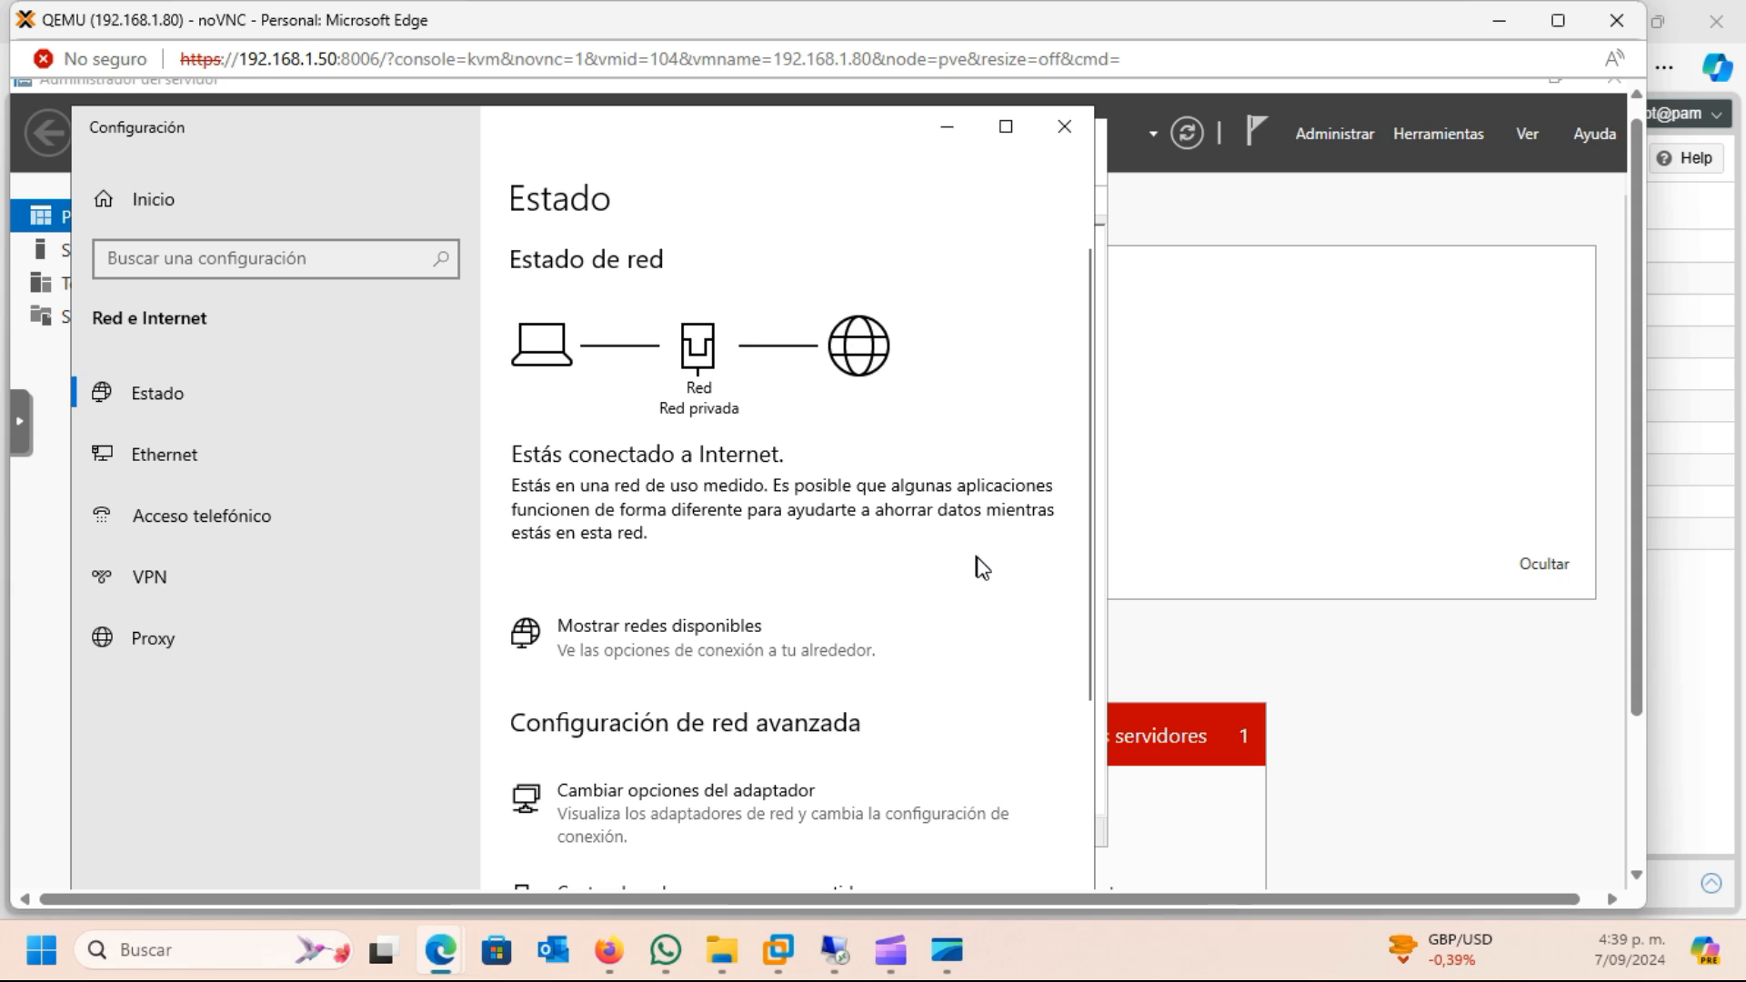
Open the Internet Protocol version 4 (TCP/IPv4) properties of the Ethernet adapter
left_click(520, 400)
right_click(515, 391)
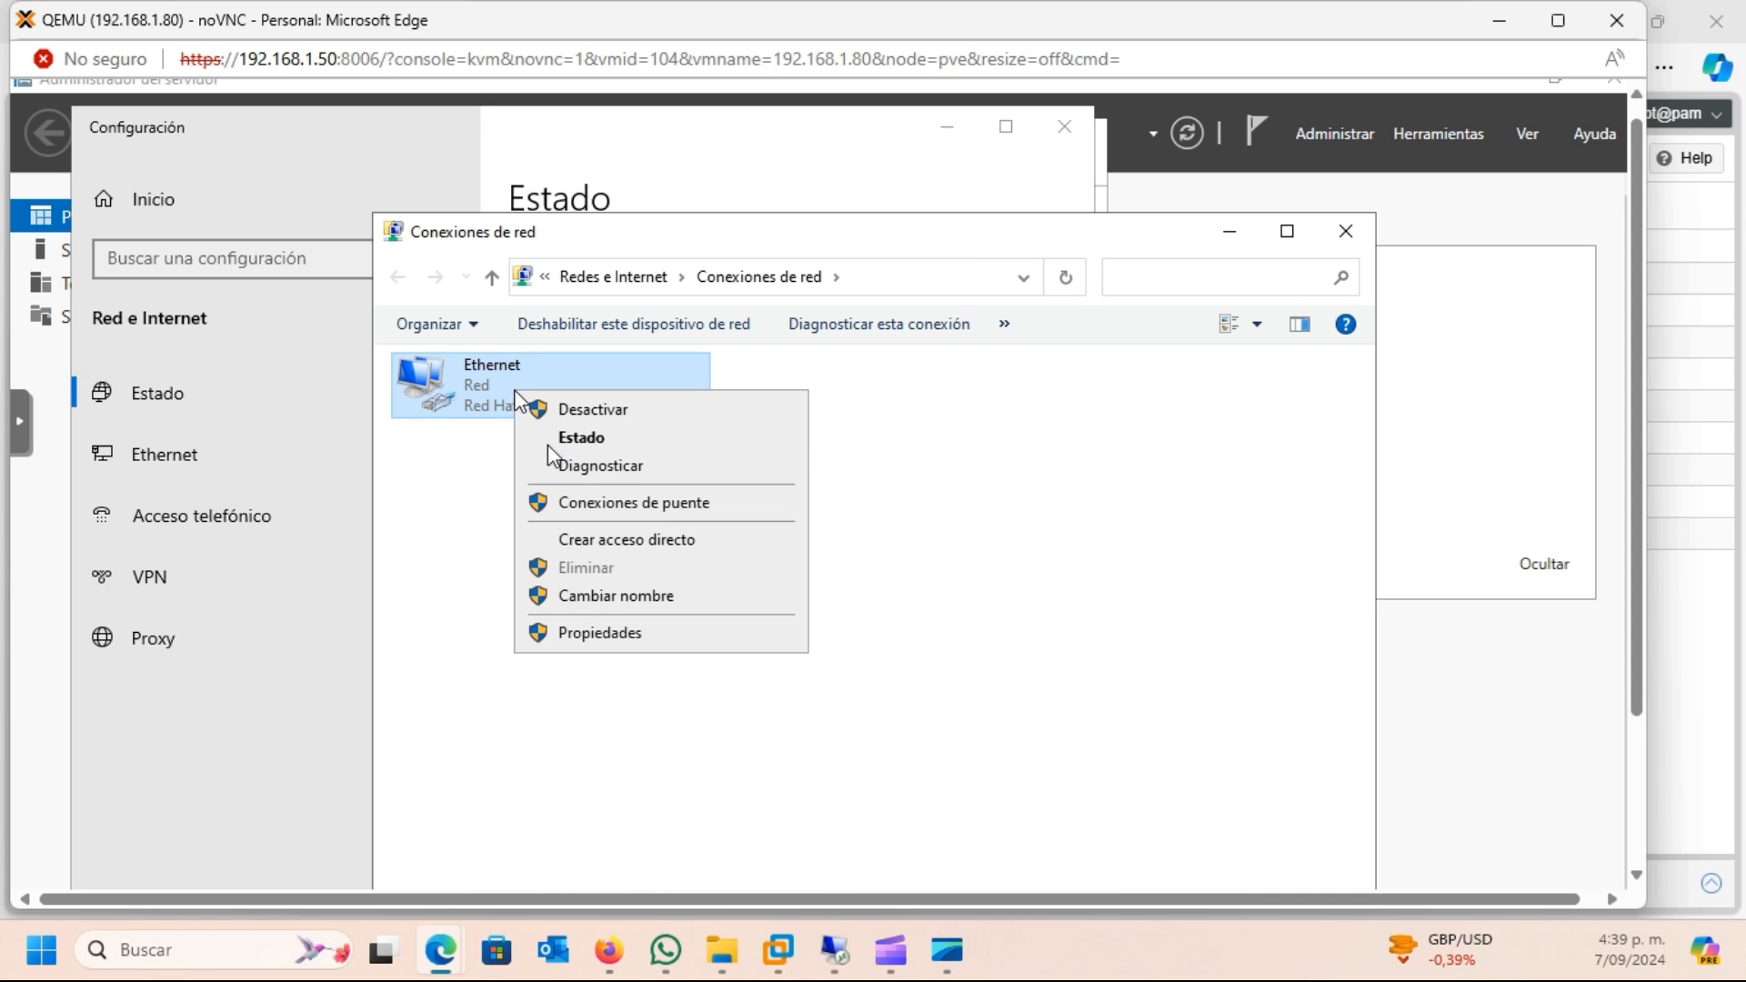
left_click(600, 632)
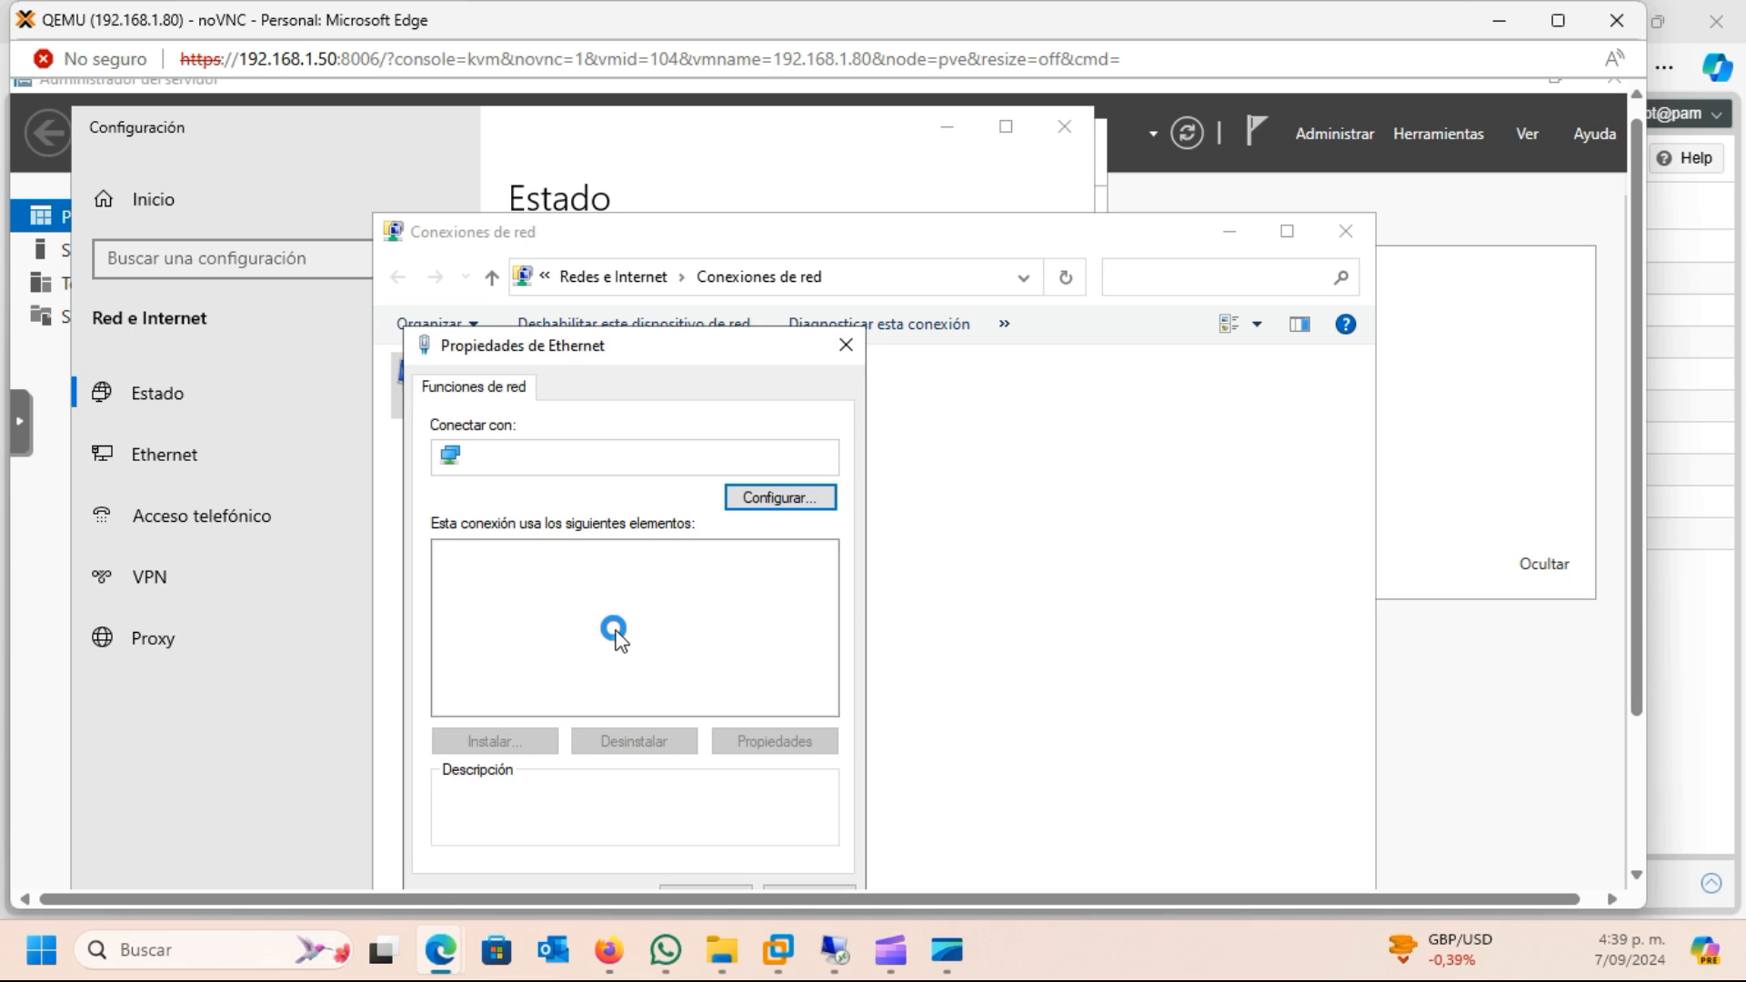
left_click(623, 618)
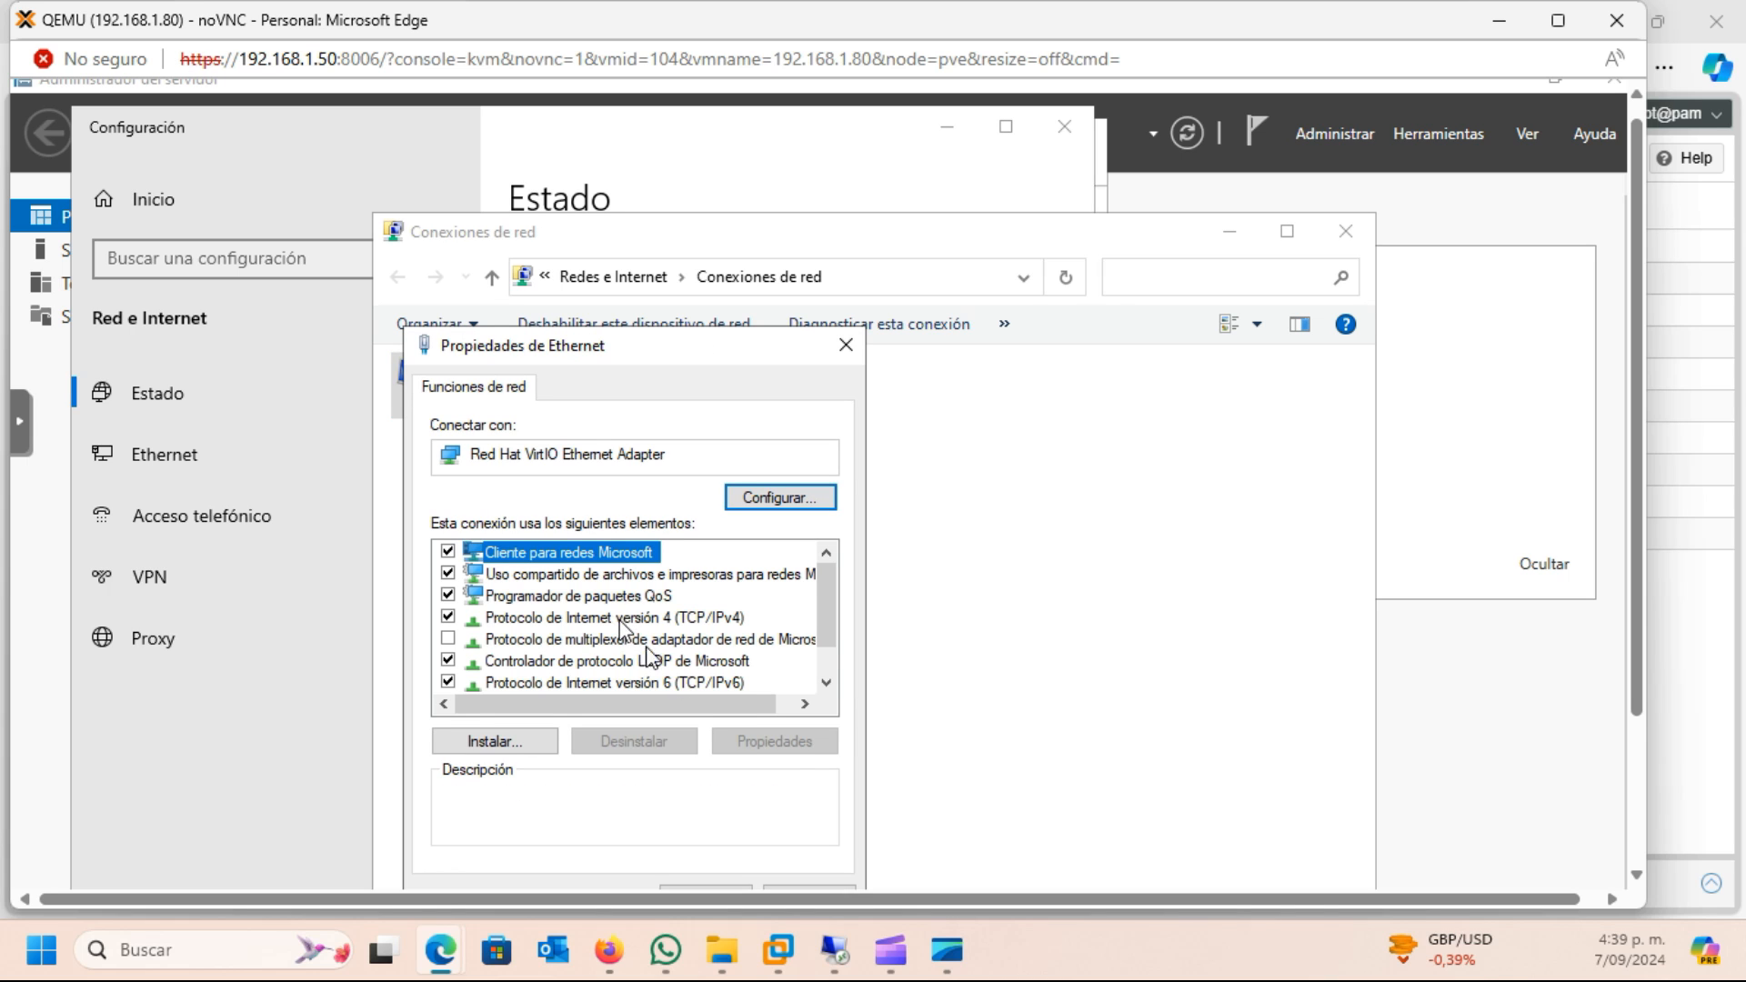
left_click(771, 738)
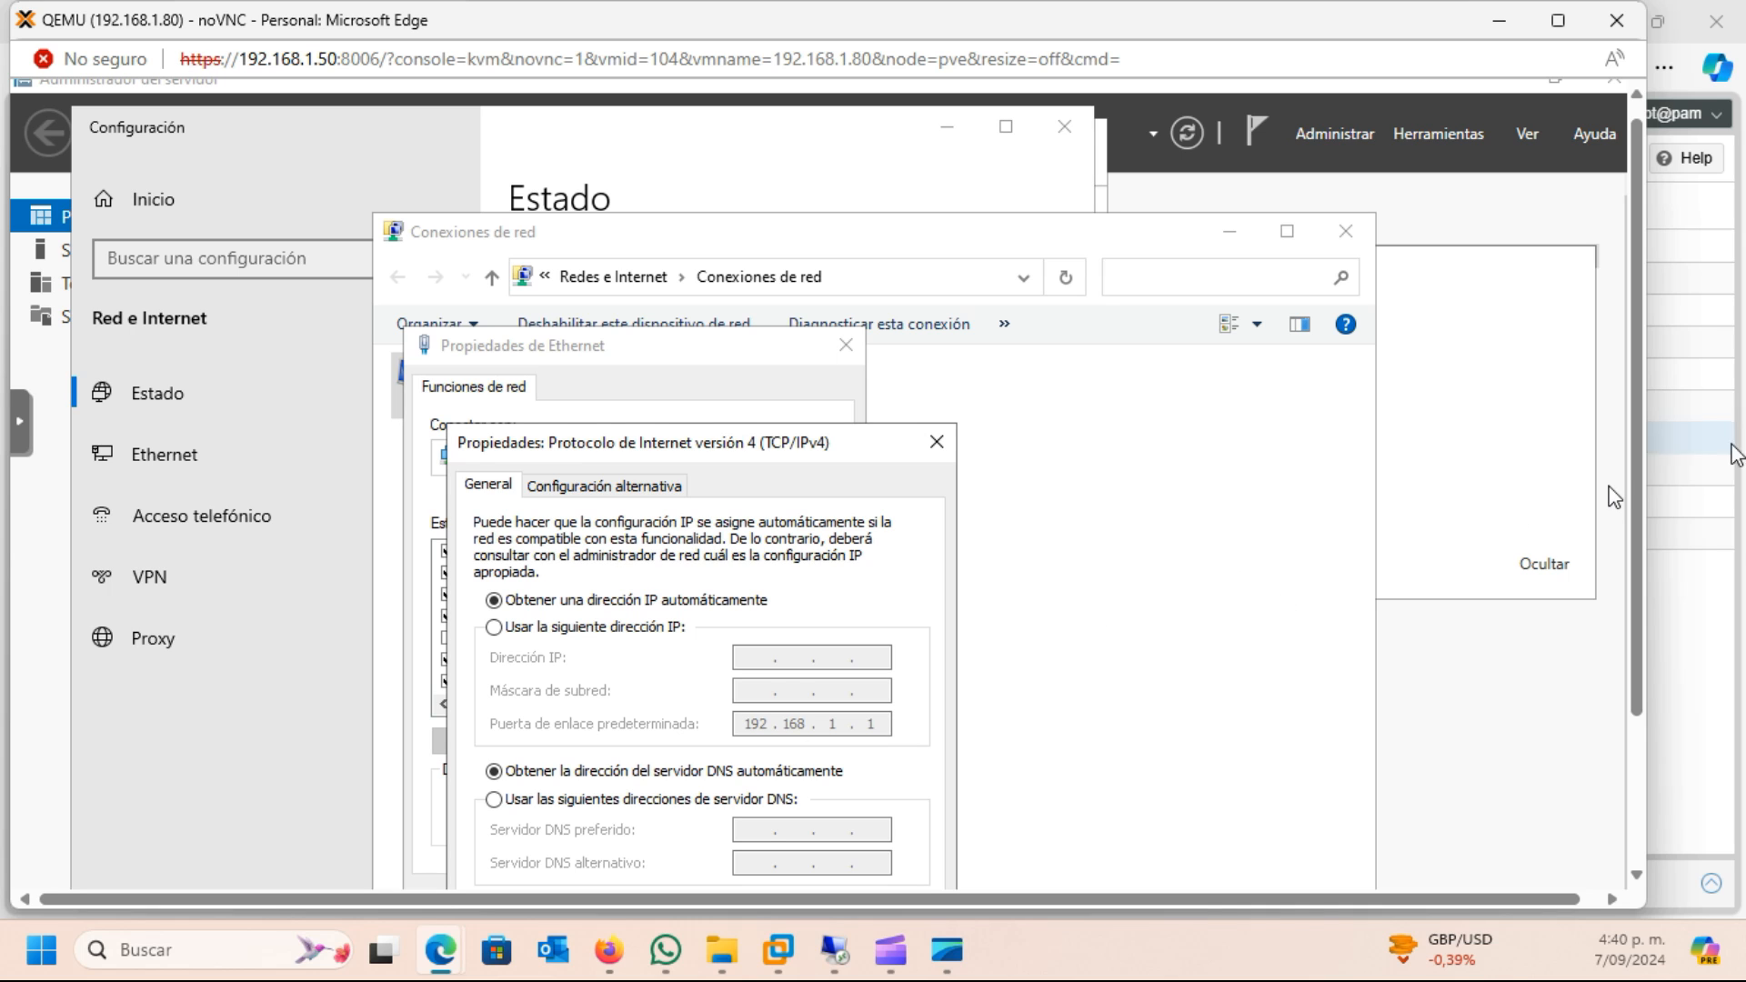
Set static IP 192.168.1.80, mask 255.255.255.0, DNS servers 208.67.222.222 and 208.67.220.220, and agree to remove the missing adapter's static IP configuration
scroll(1642, 502, "down", 2)
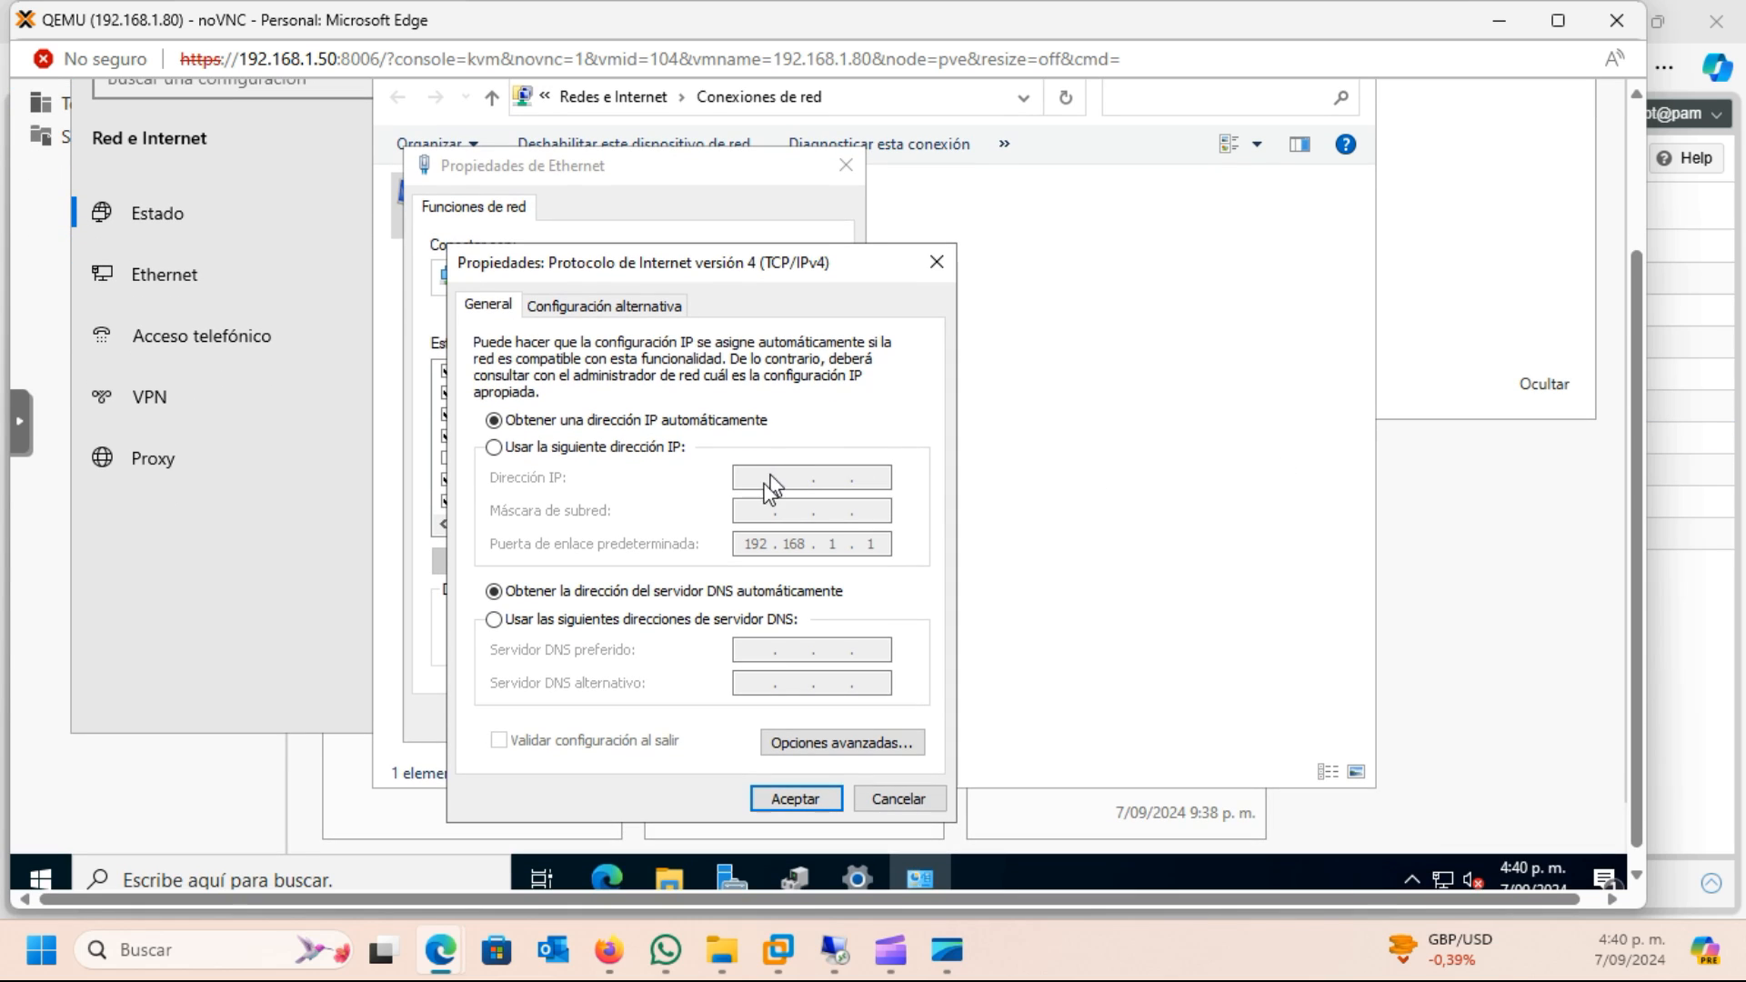
left_click(494, 446)
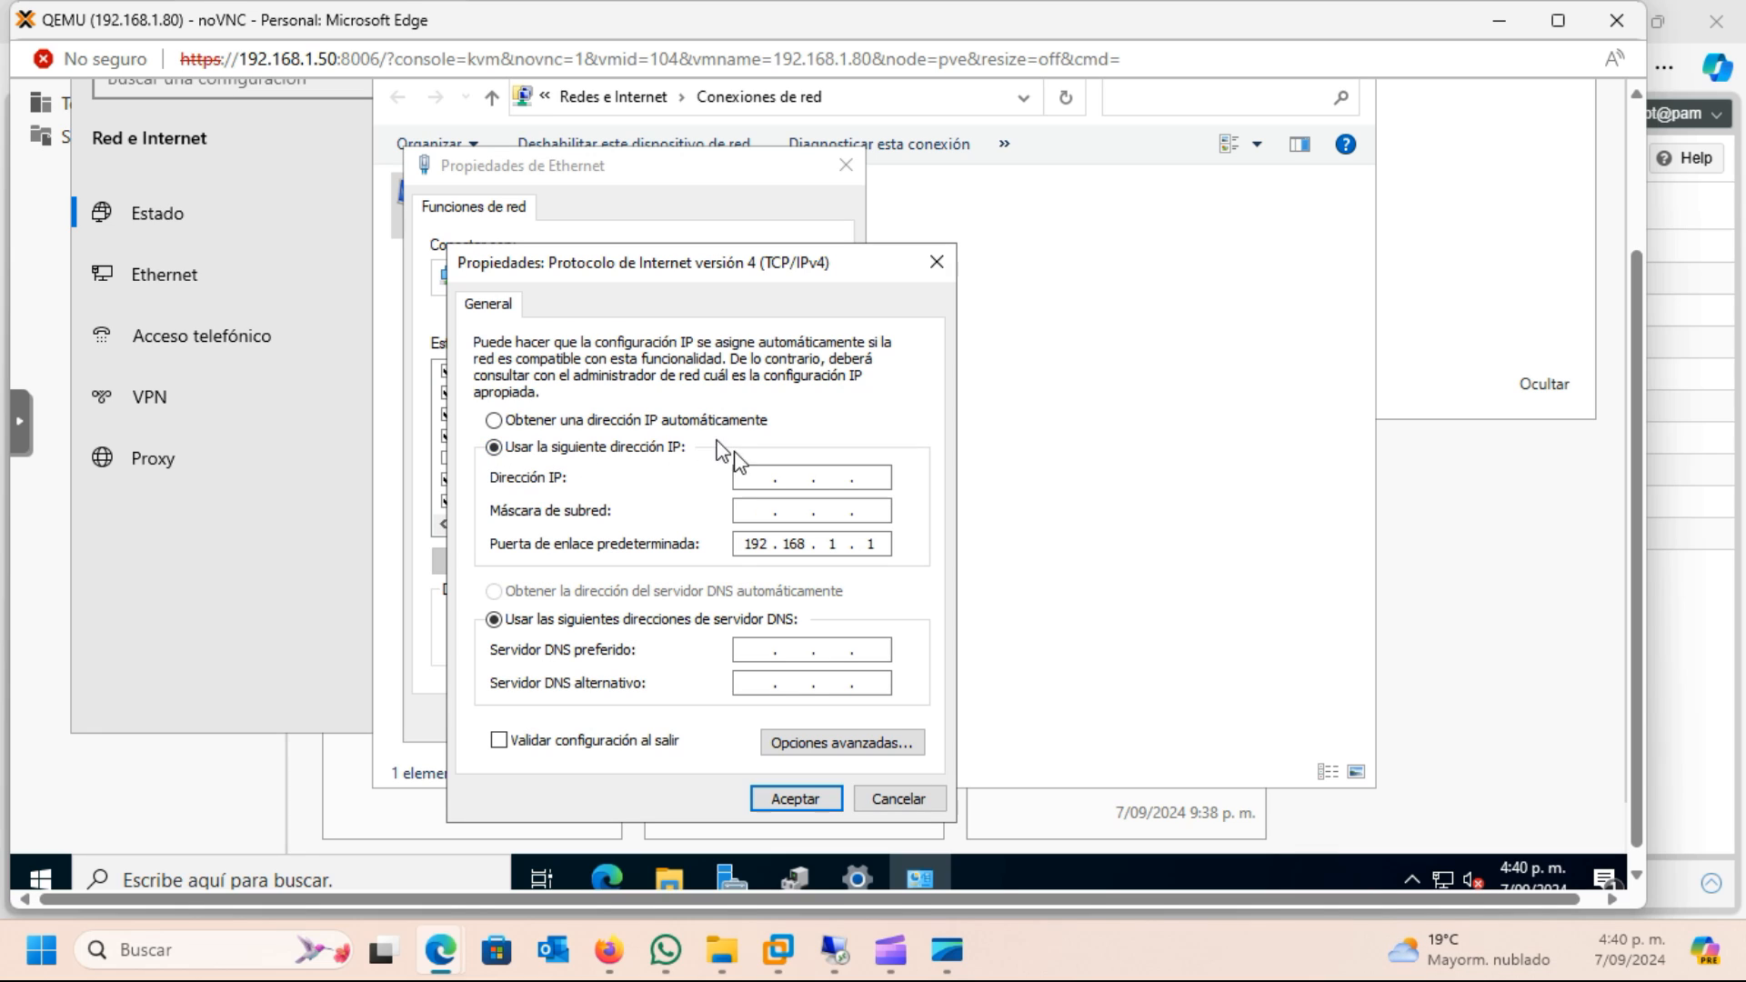
left_click(743, 479)
left_click(751, 511)
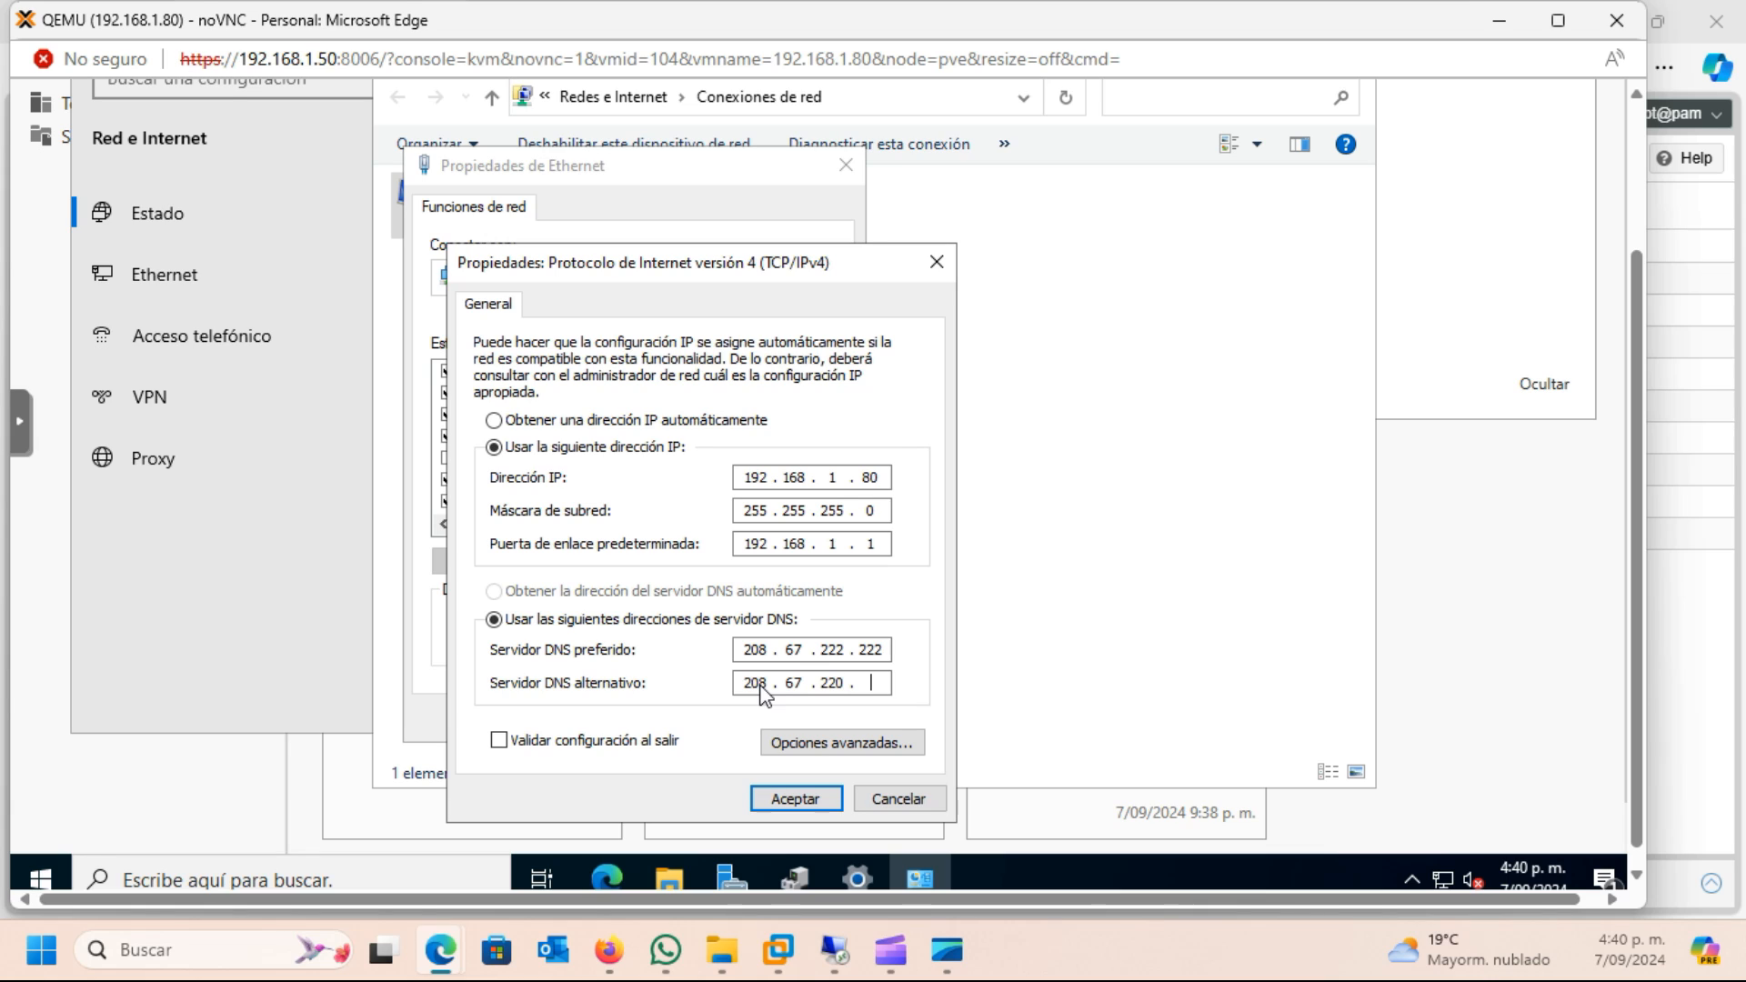
left_click(793, 798)
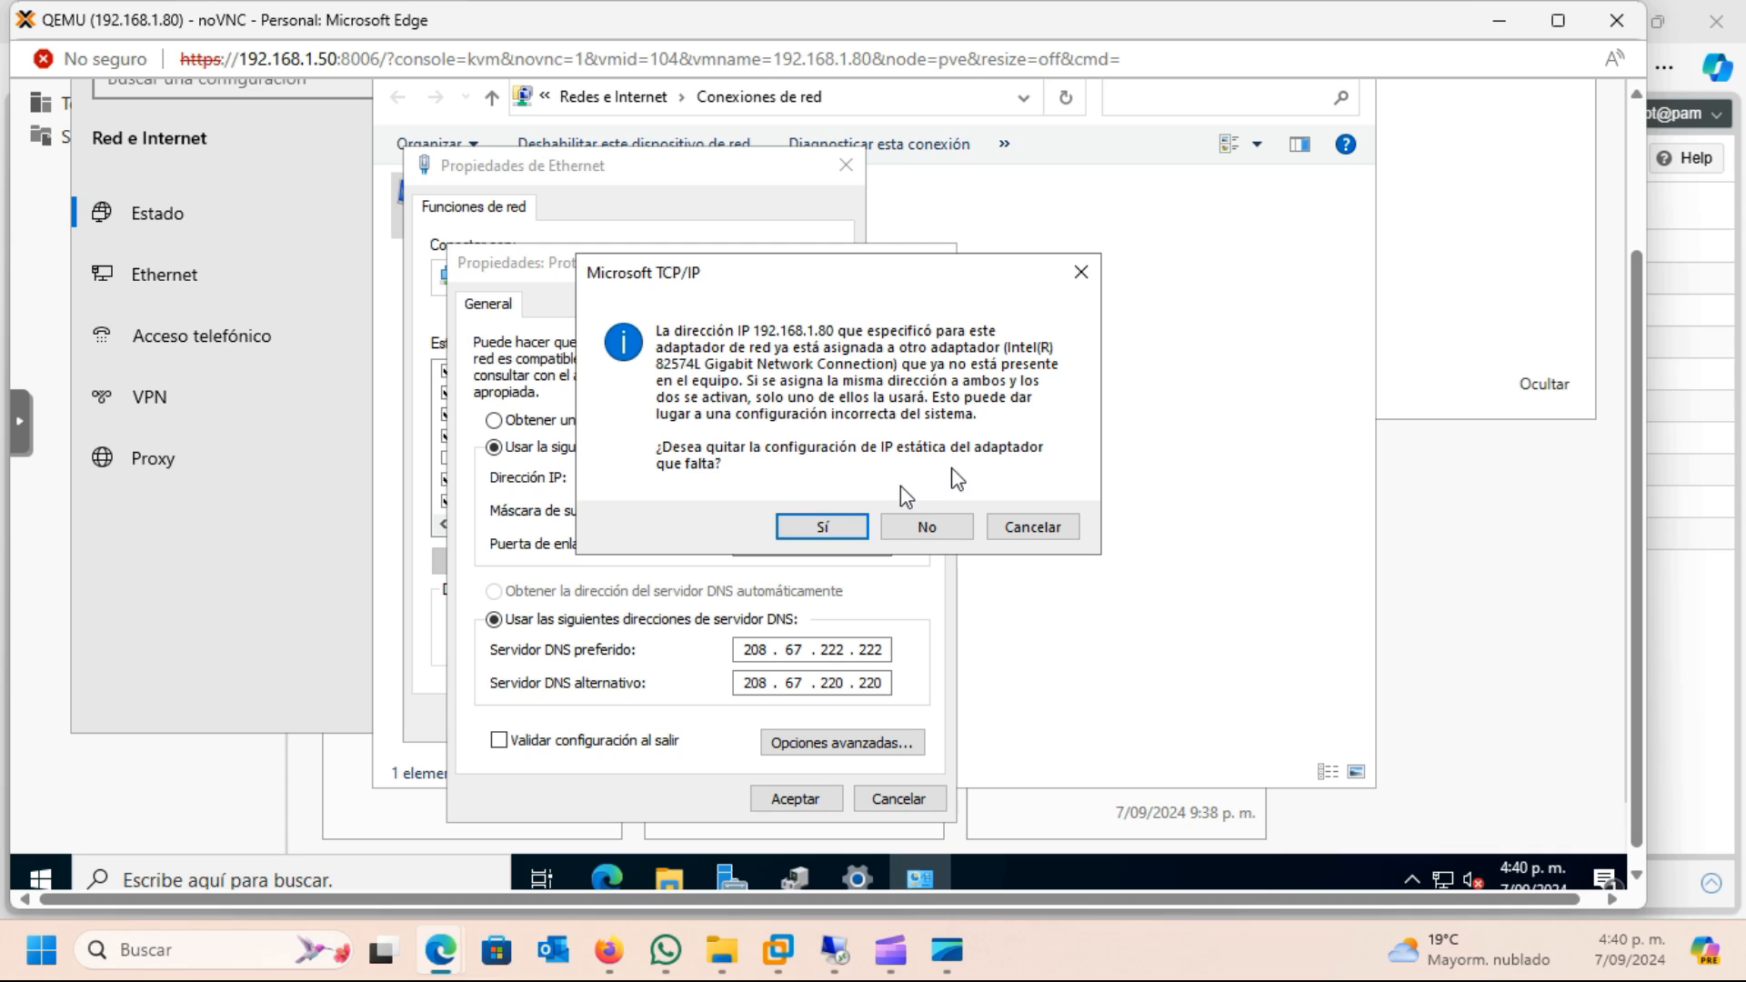
left_click(821, 527)
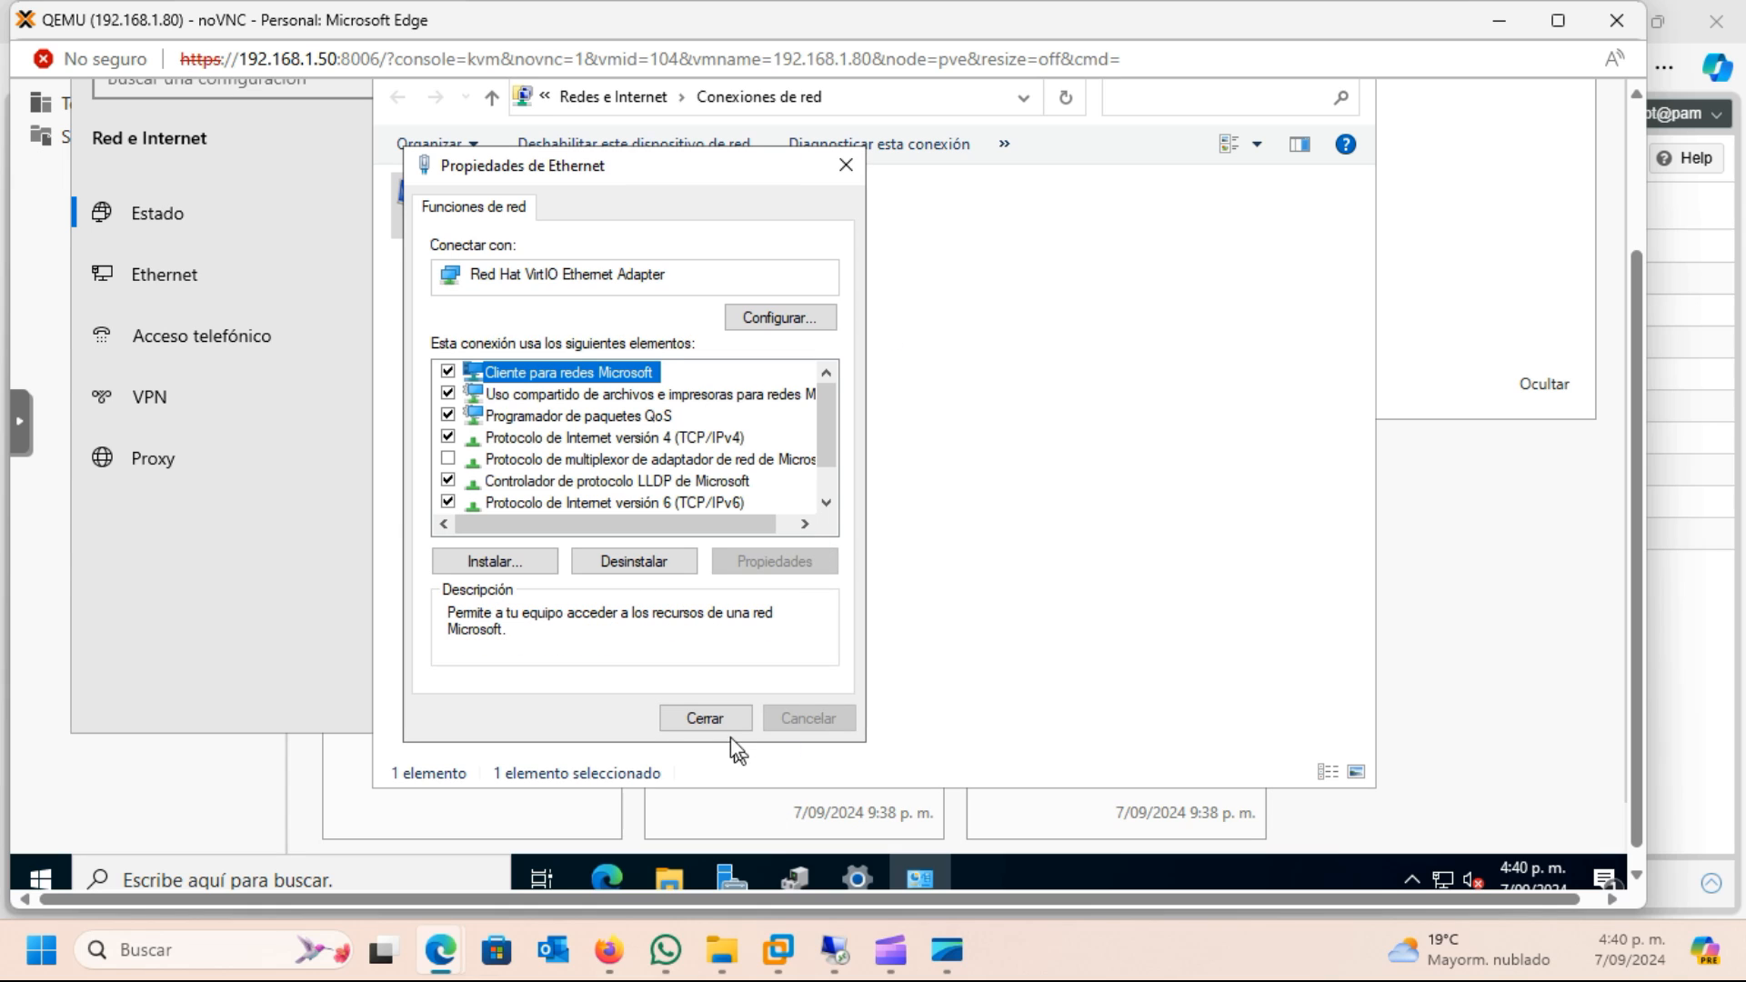
Close the Ethernet properties, Network Connections and the network settings window
left_click(718, 725)
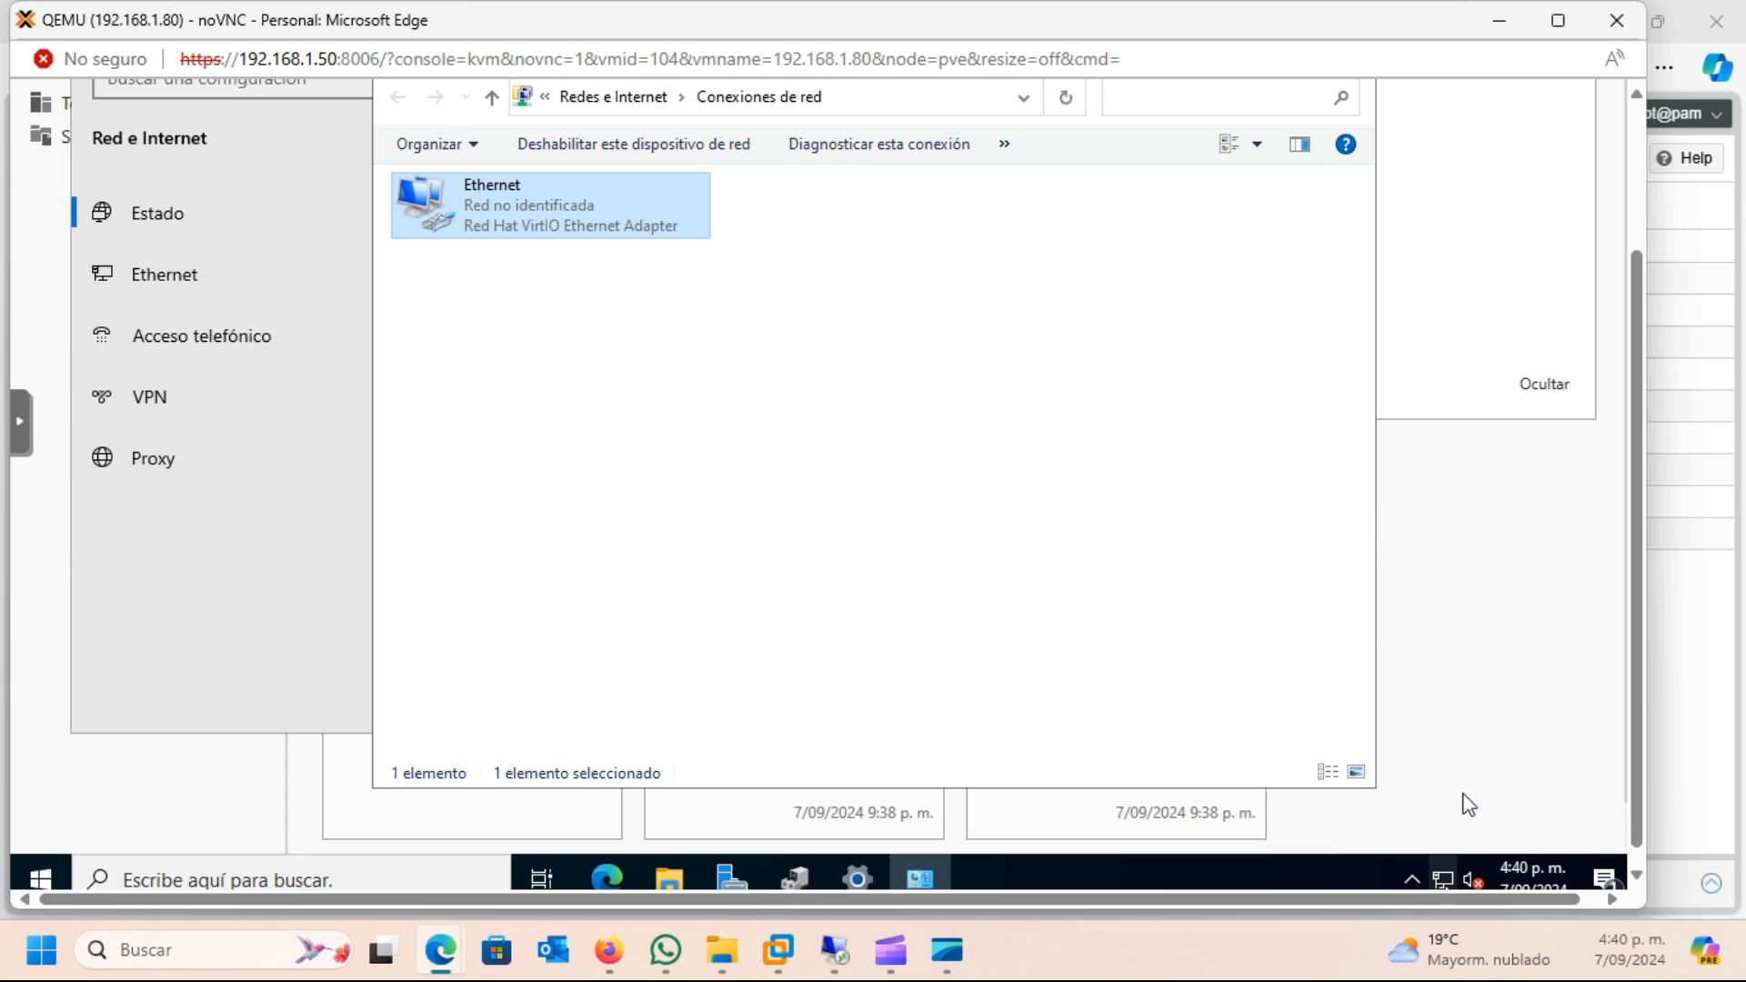
scroll(1639, 357, "up", 3)
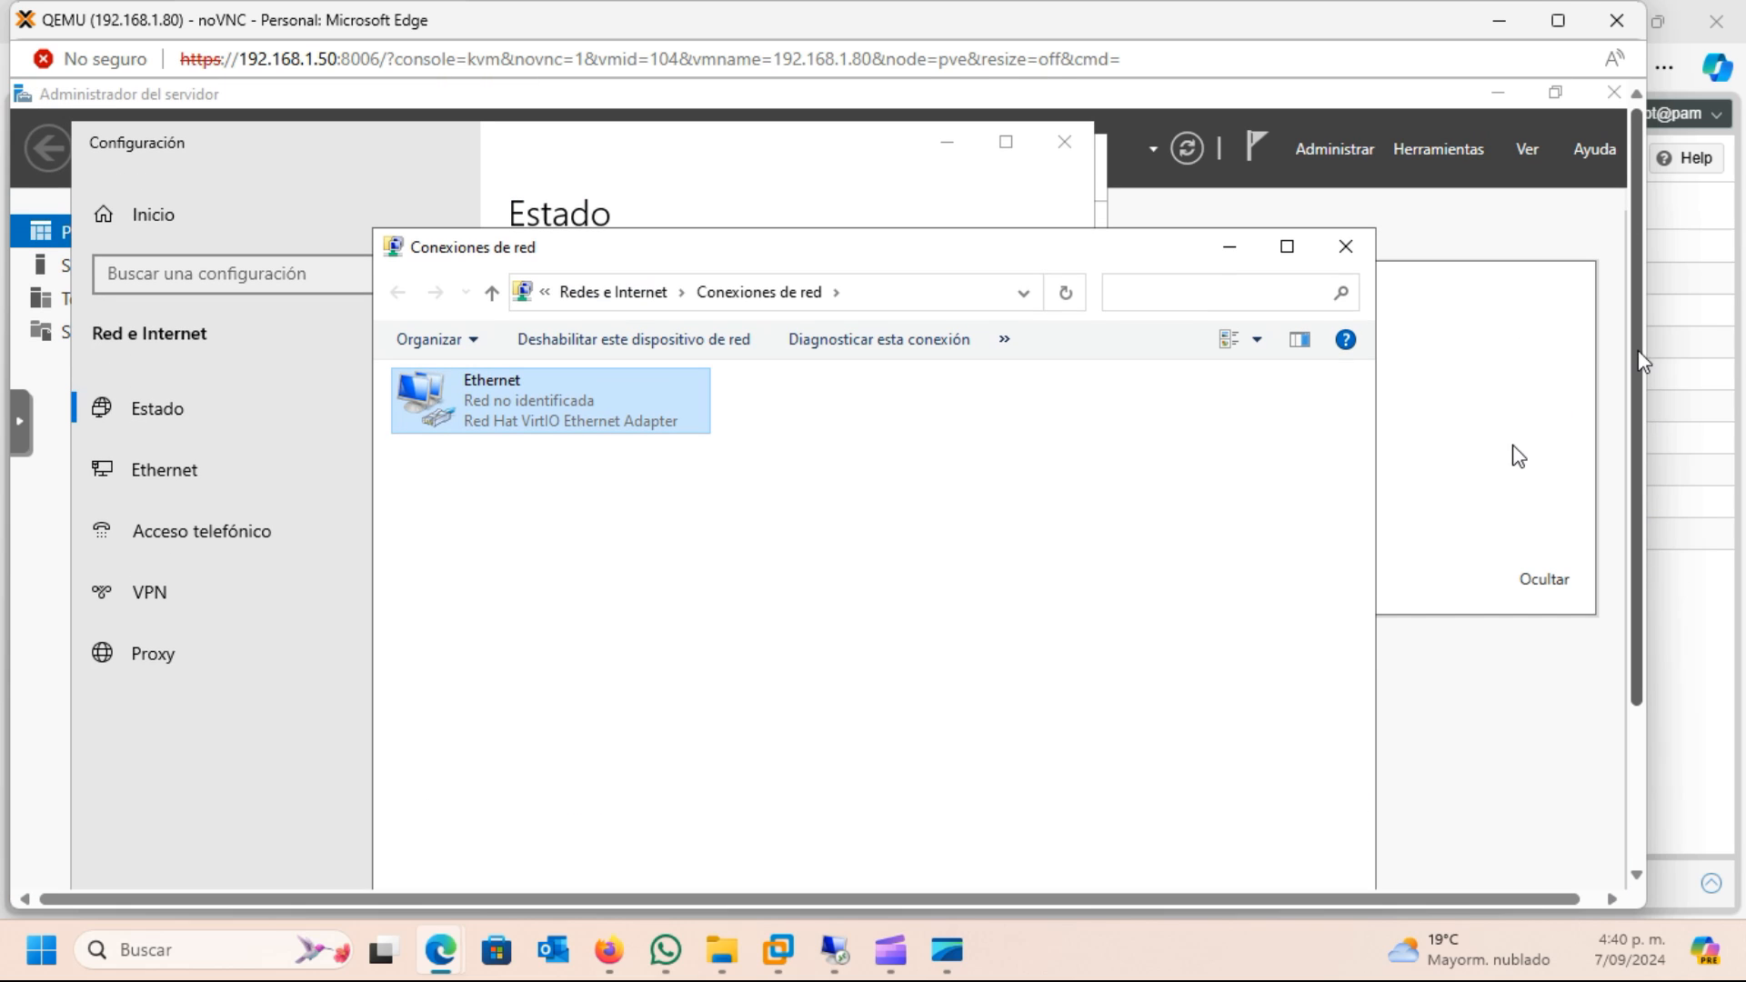
left_click(1347, 249)
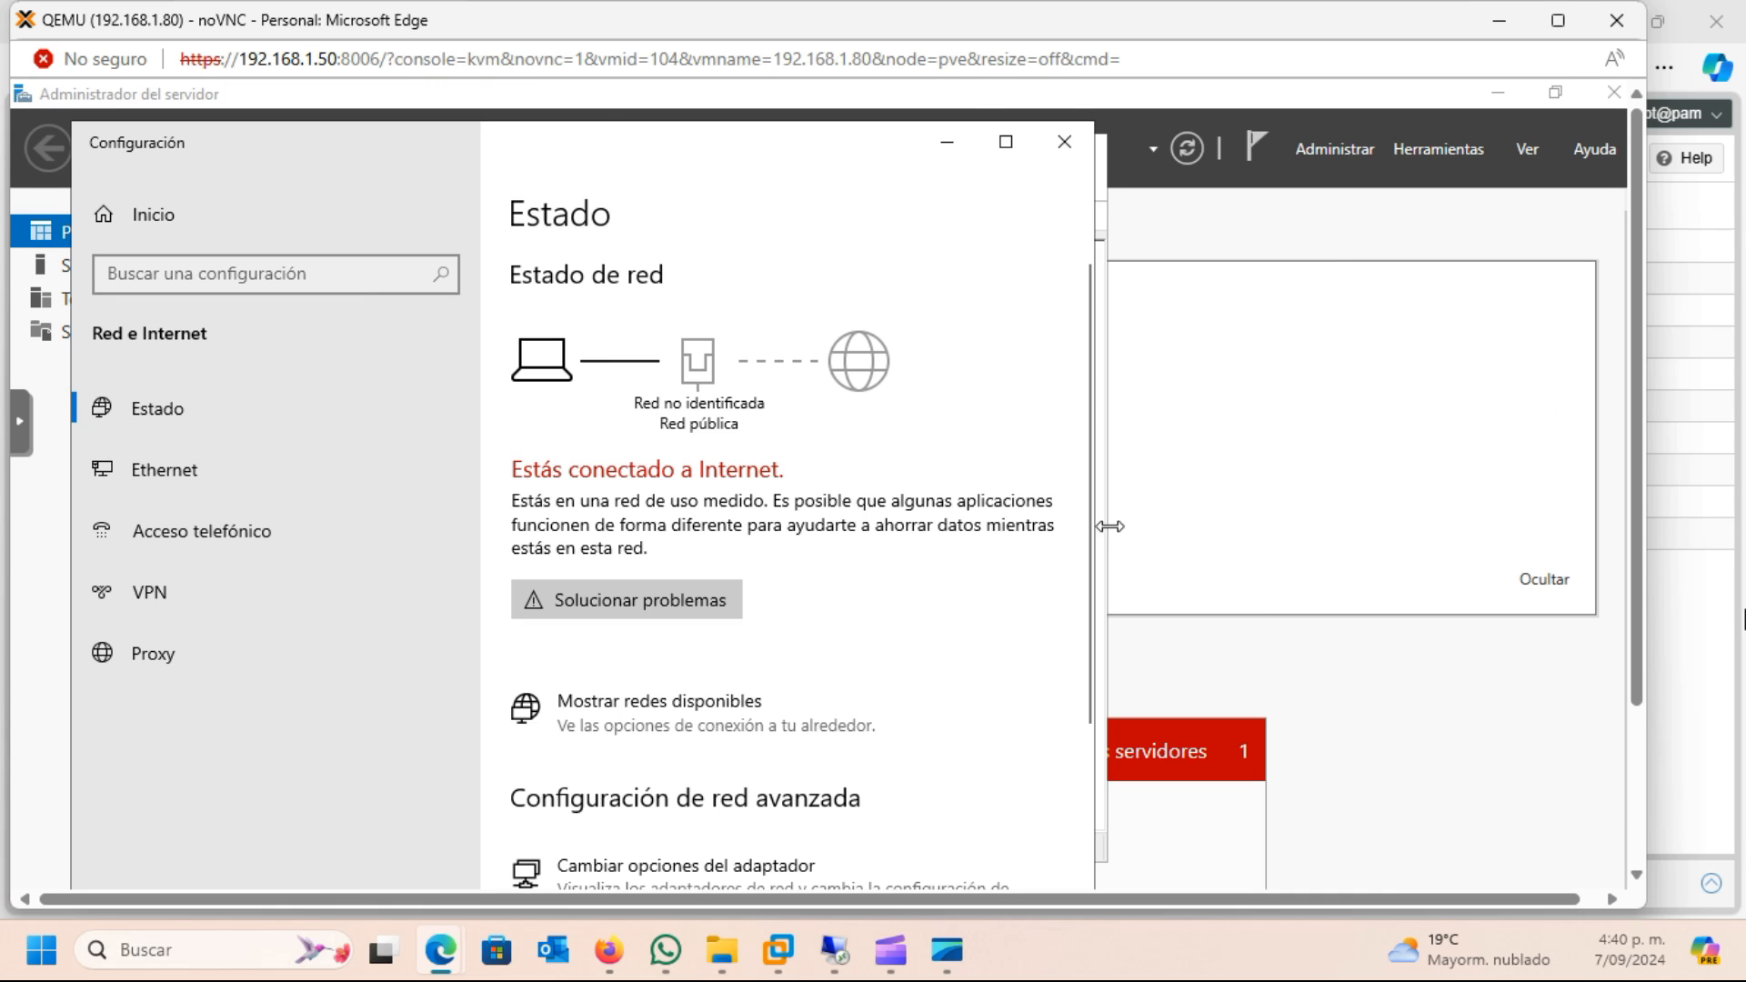
left_click(1064, 141)
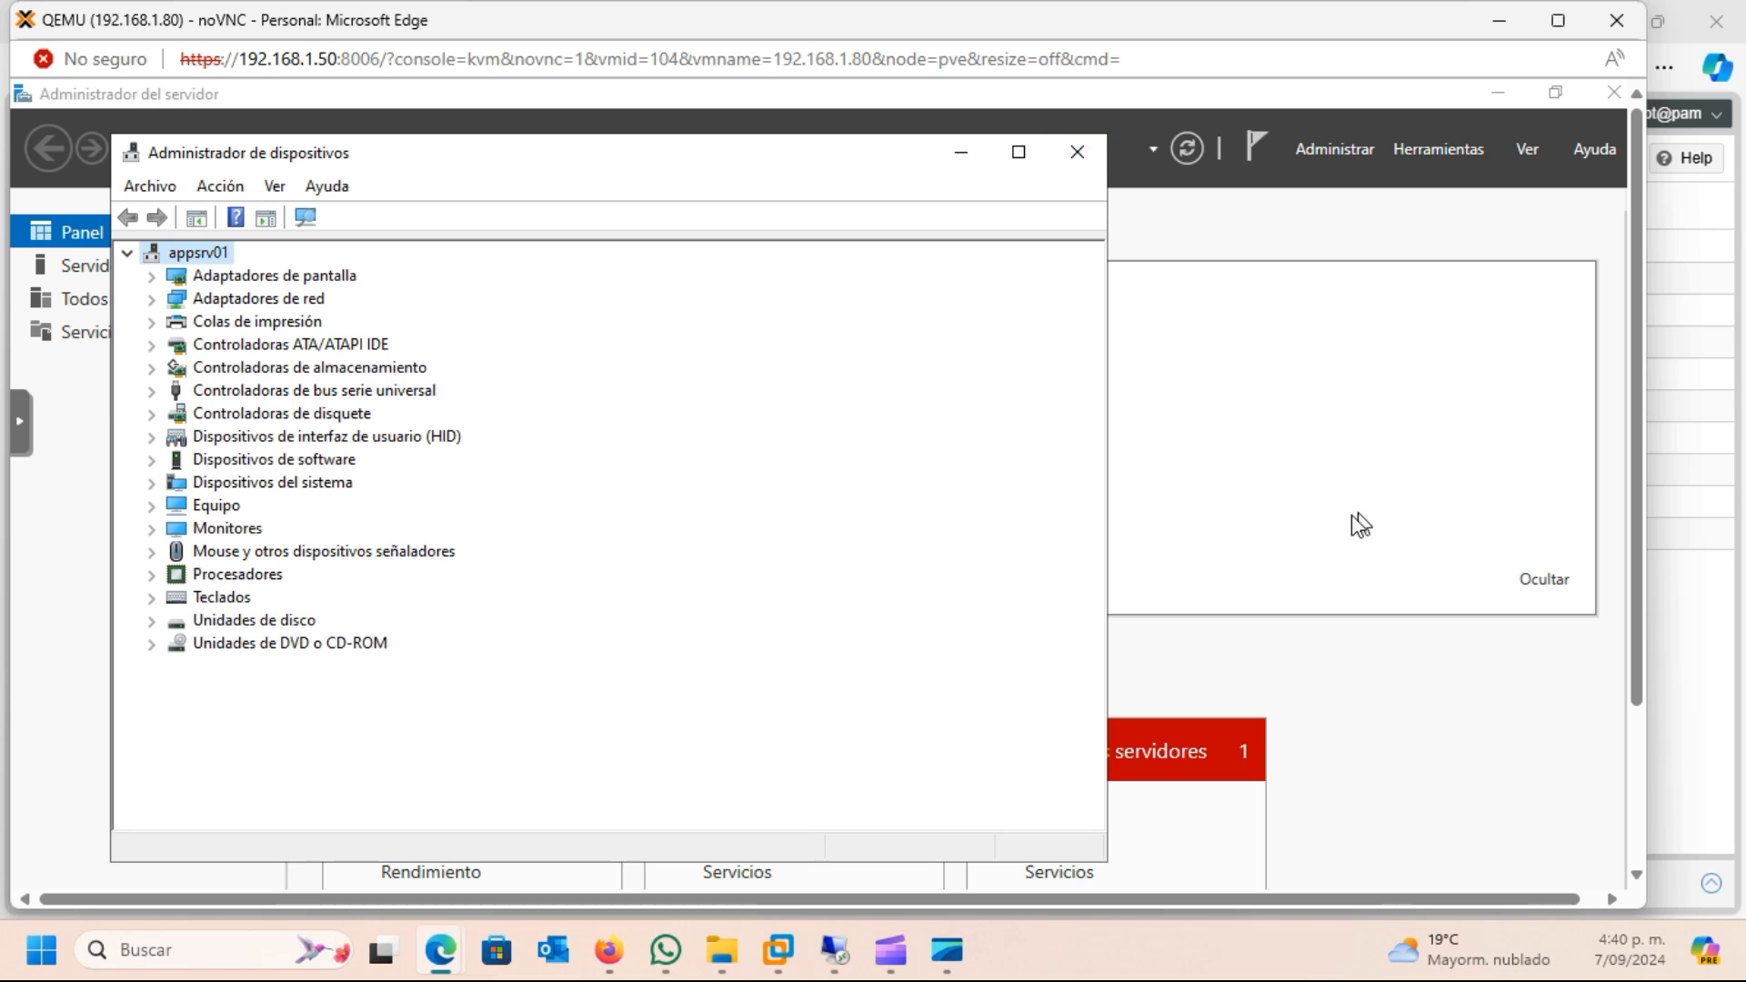
Check the display adapters category in Device Manager, collapse it and close Device Manager
left_click(151, 276)
left_click(151, 275)
left_click(1077, 152)
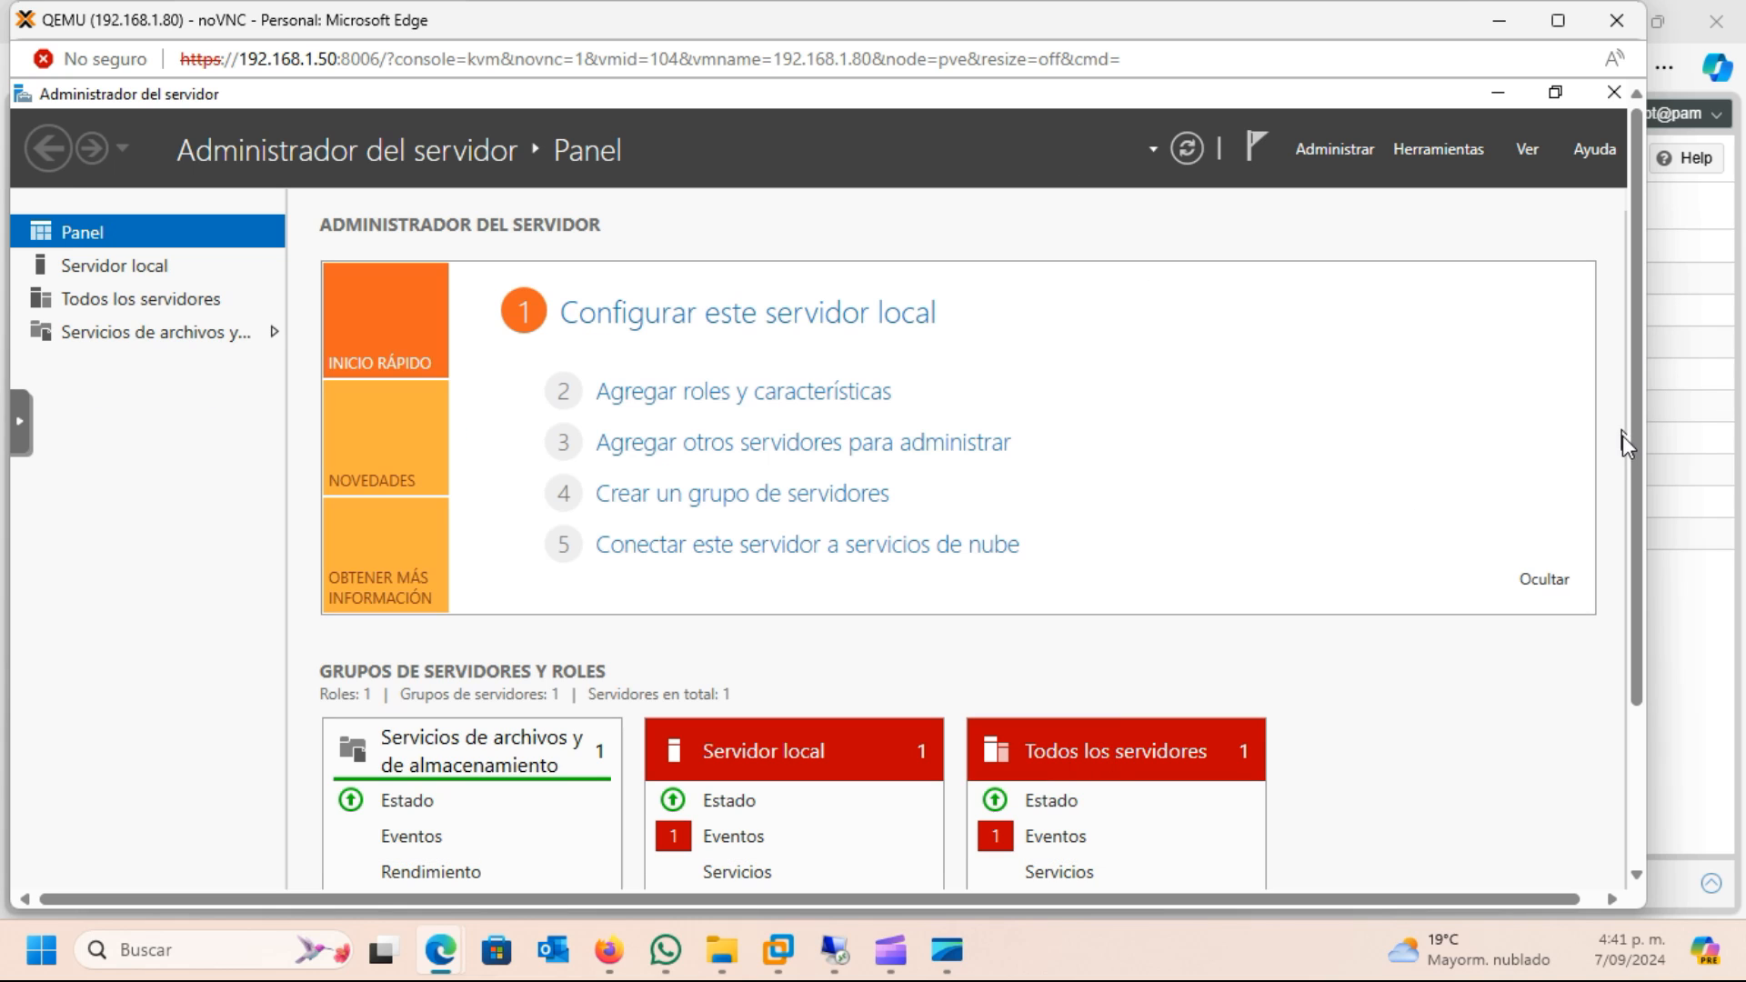
left_click_drag(1640, 433, 1650, 712)
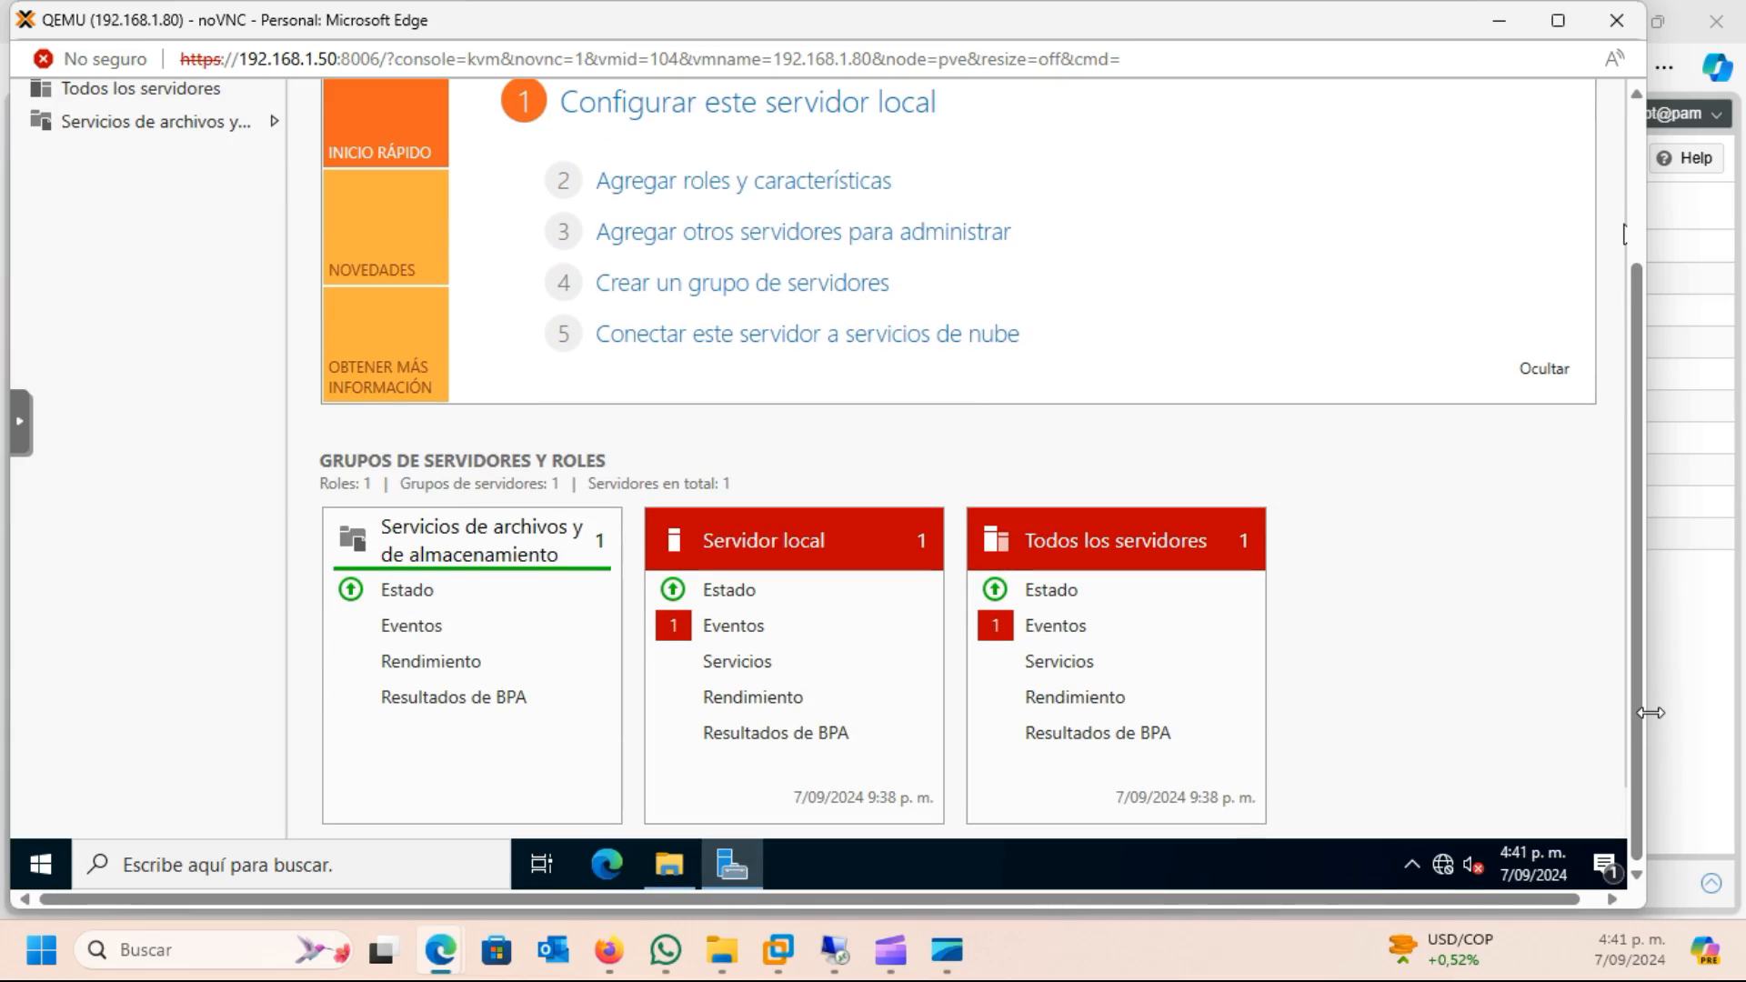